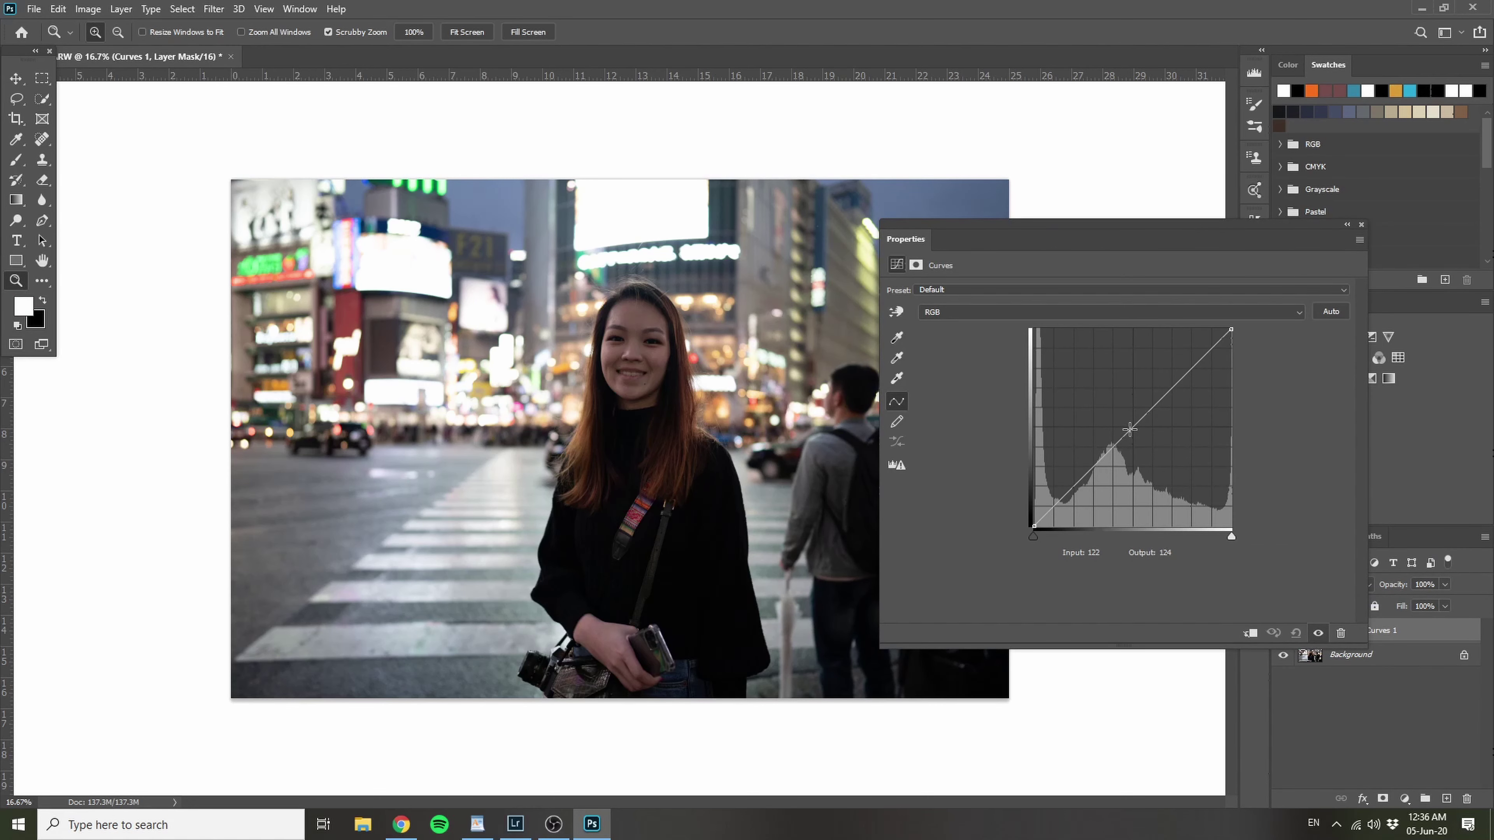
Step: Raise the Curves adjustment's midtones from input 102 to output 152 and rename the layer dodge
mouse_move(1129, 430)
left_mouse_down()
mouse_move(1100, 391)
mouse_move(1113, 409)
left_mouse_up()
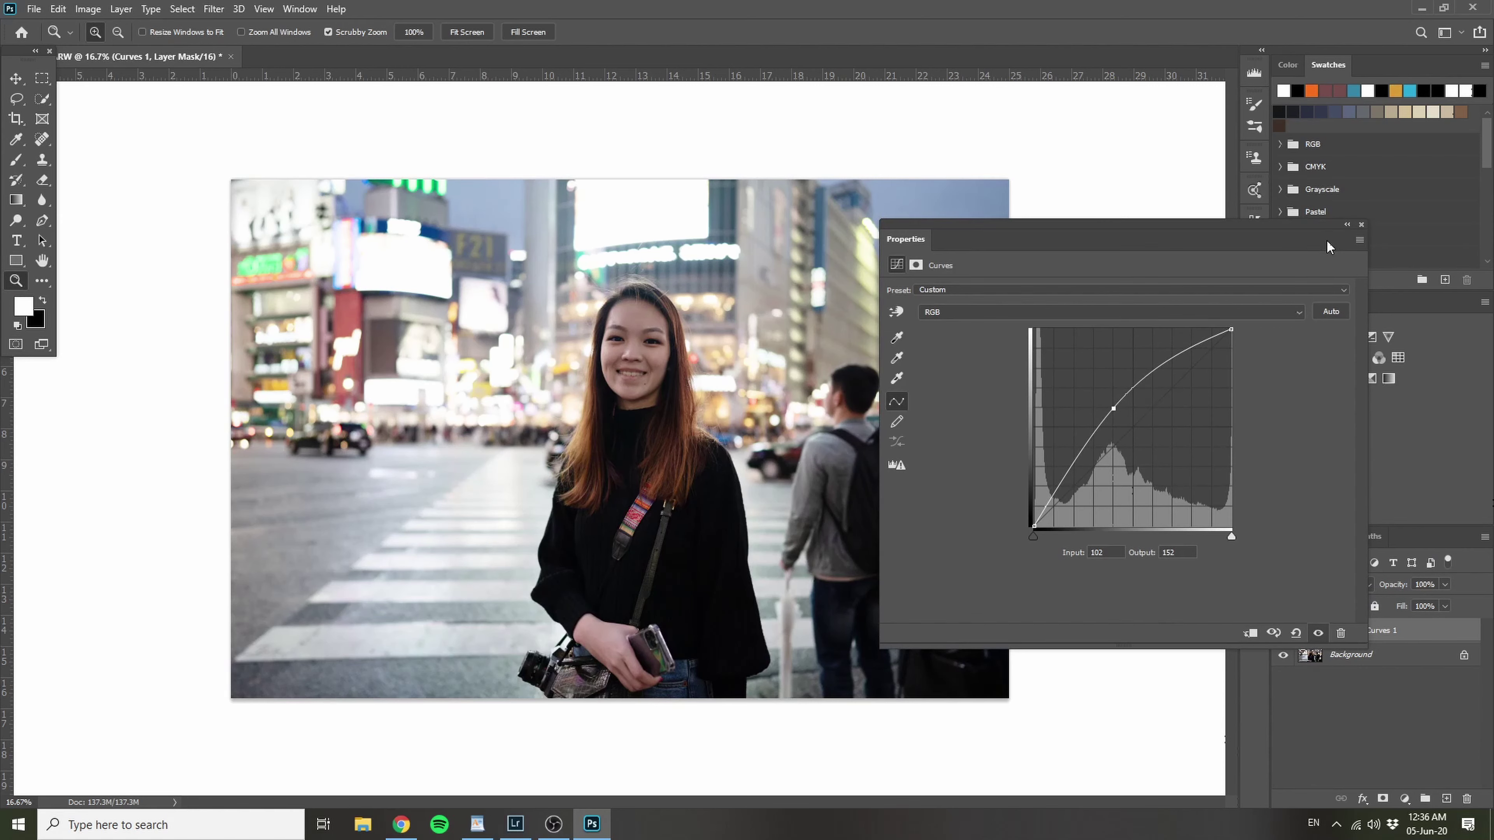
left_click(1361, 224)
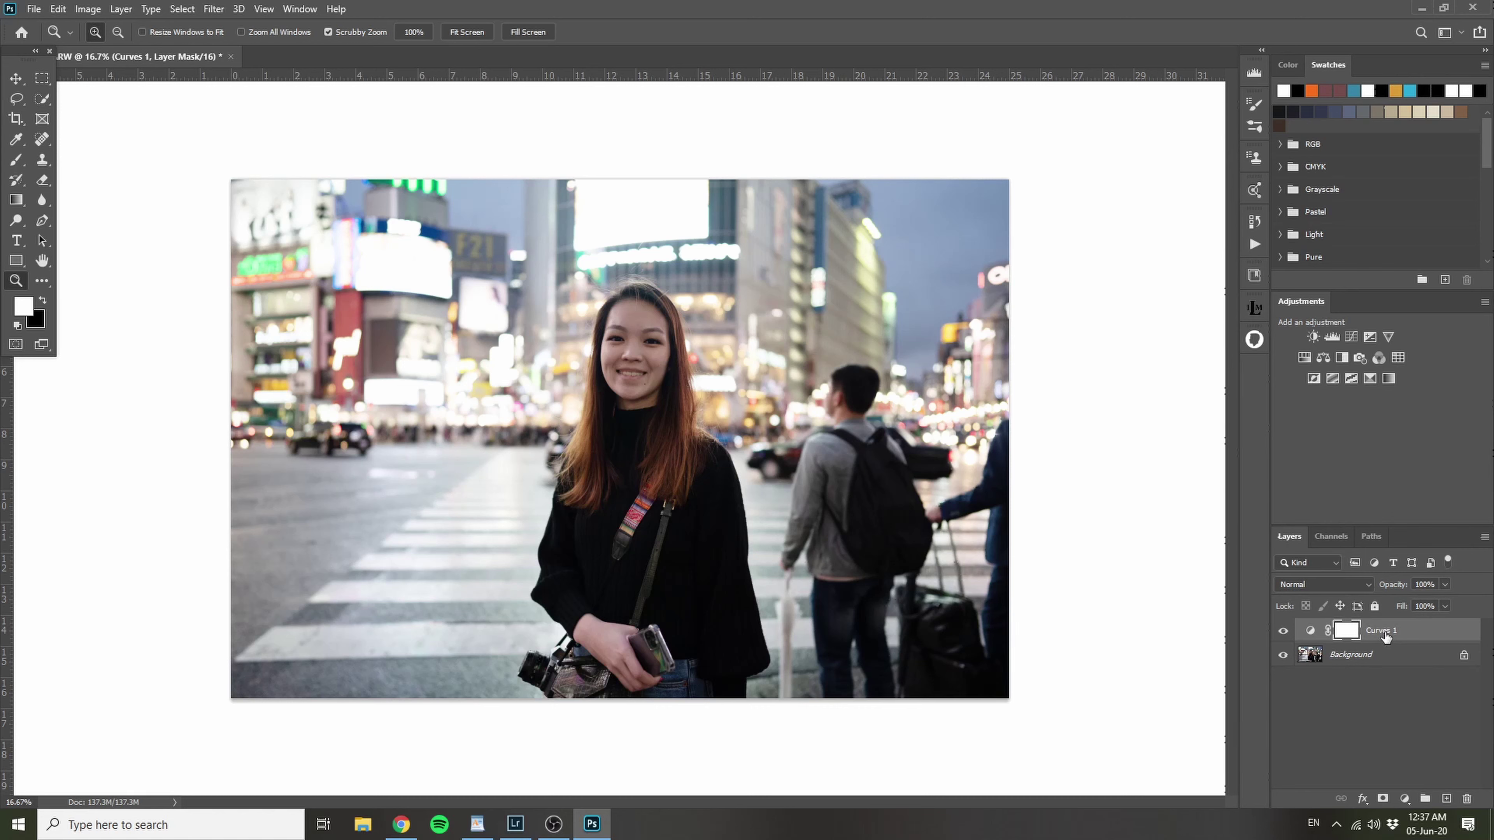
left_click(1385, 635)
double_click(1385, 632)
type("dodge")
key("Return")
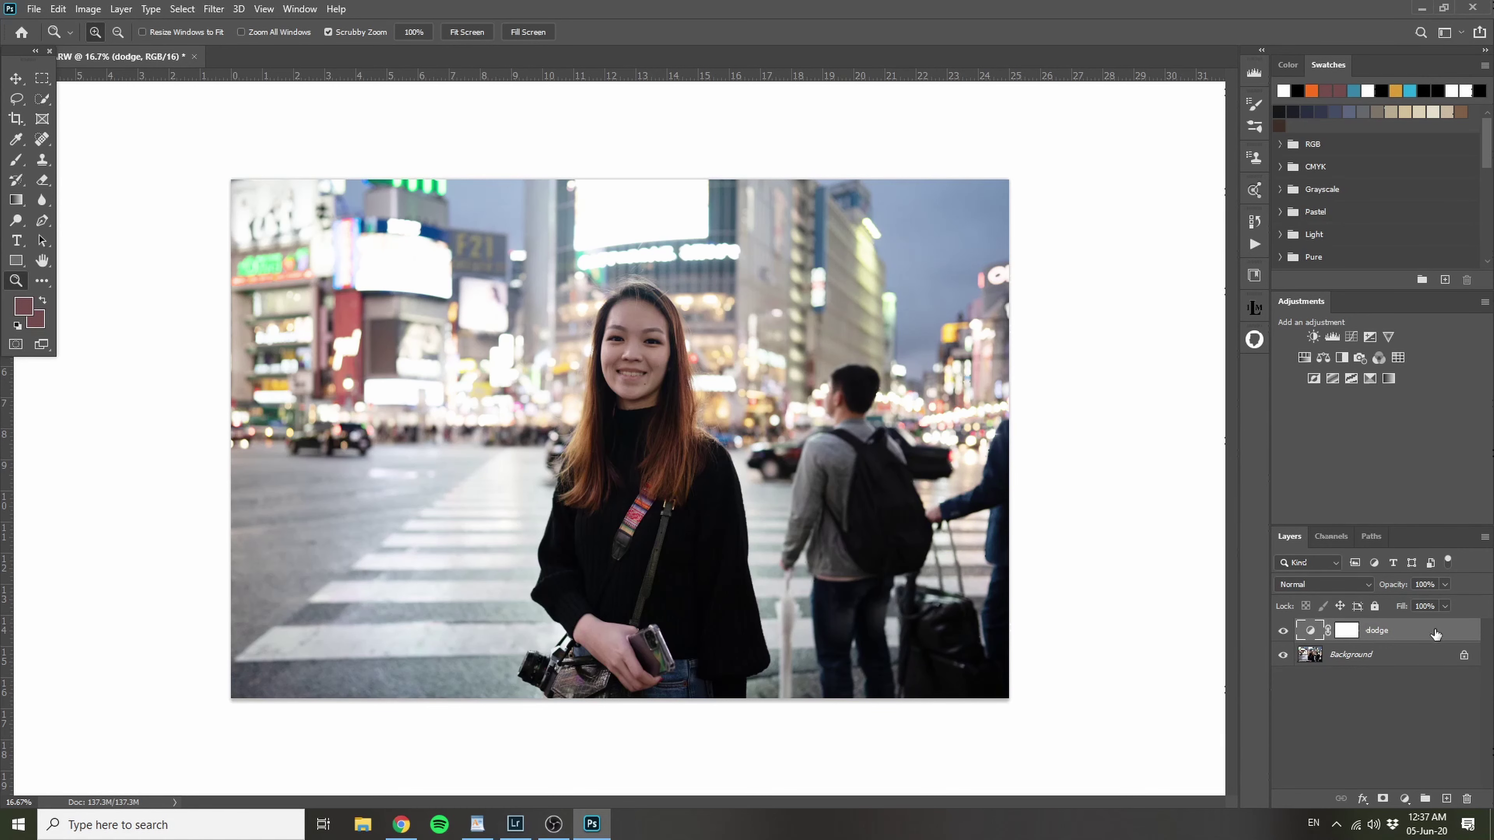
Step: In the dodge layer's blending options, raise the underlying layer's black Blend If slider to about 97
double_click(1423, 634)
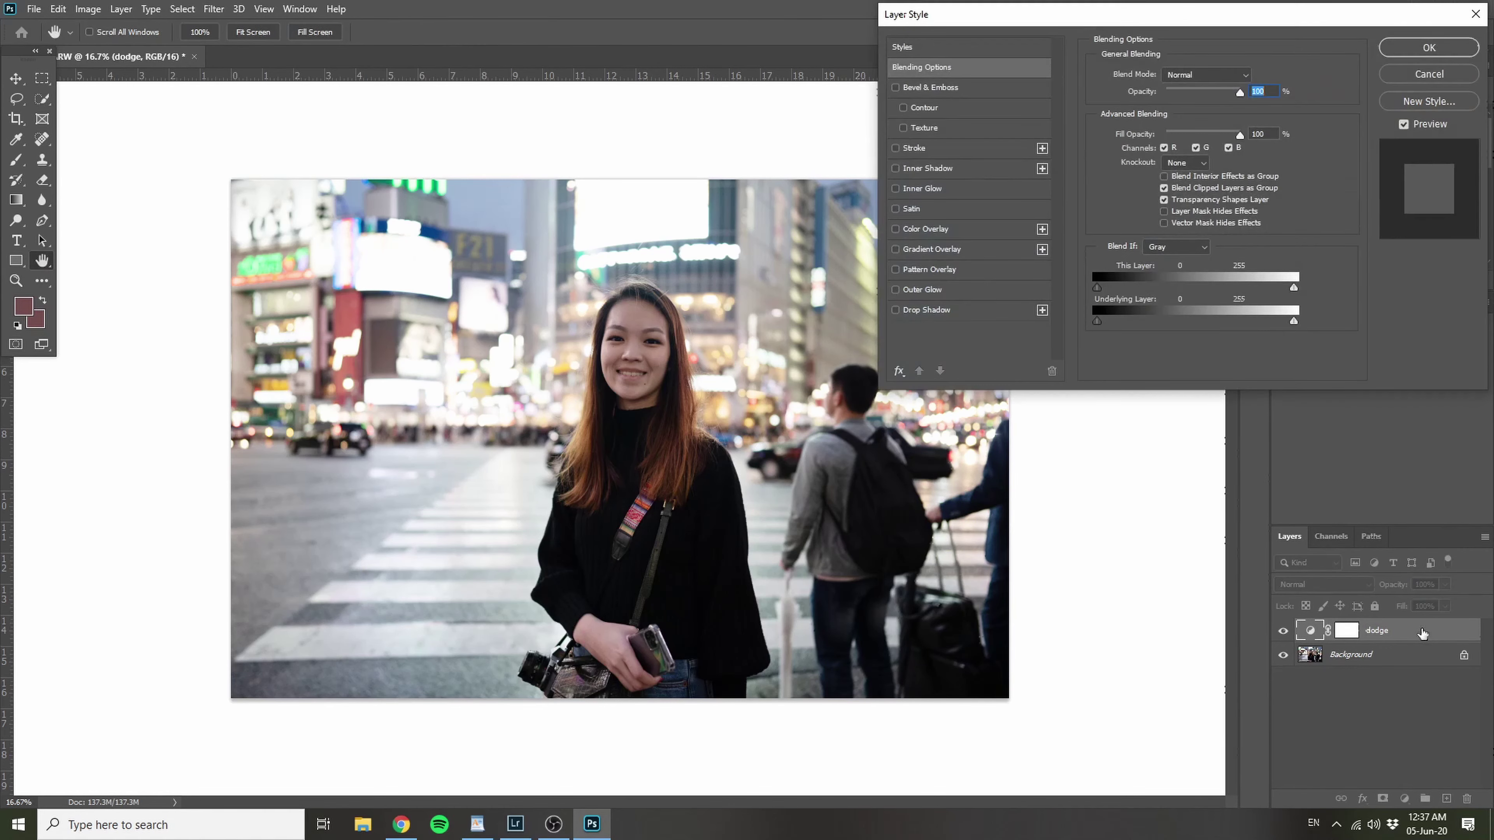
mouse_move(1149, 10)
left_mouse_down()
mouse_move(972, 182)
mouse_move(1009, 125)
left_mouse_up()
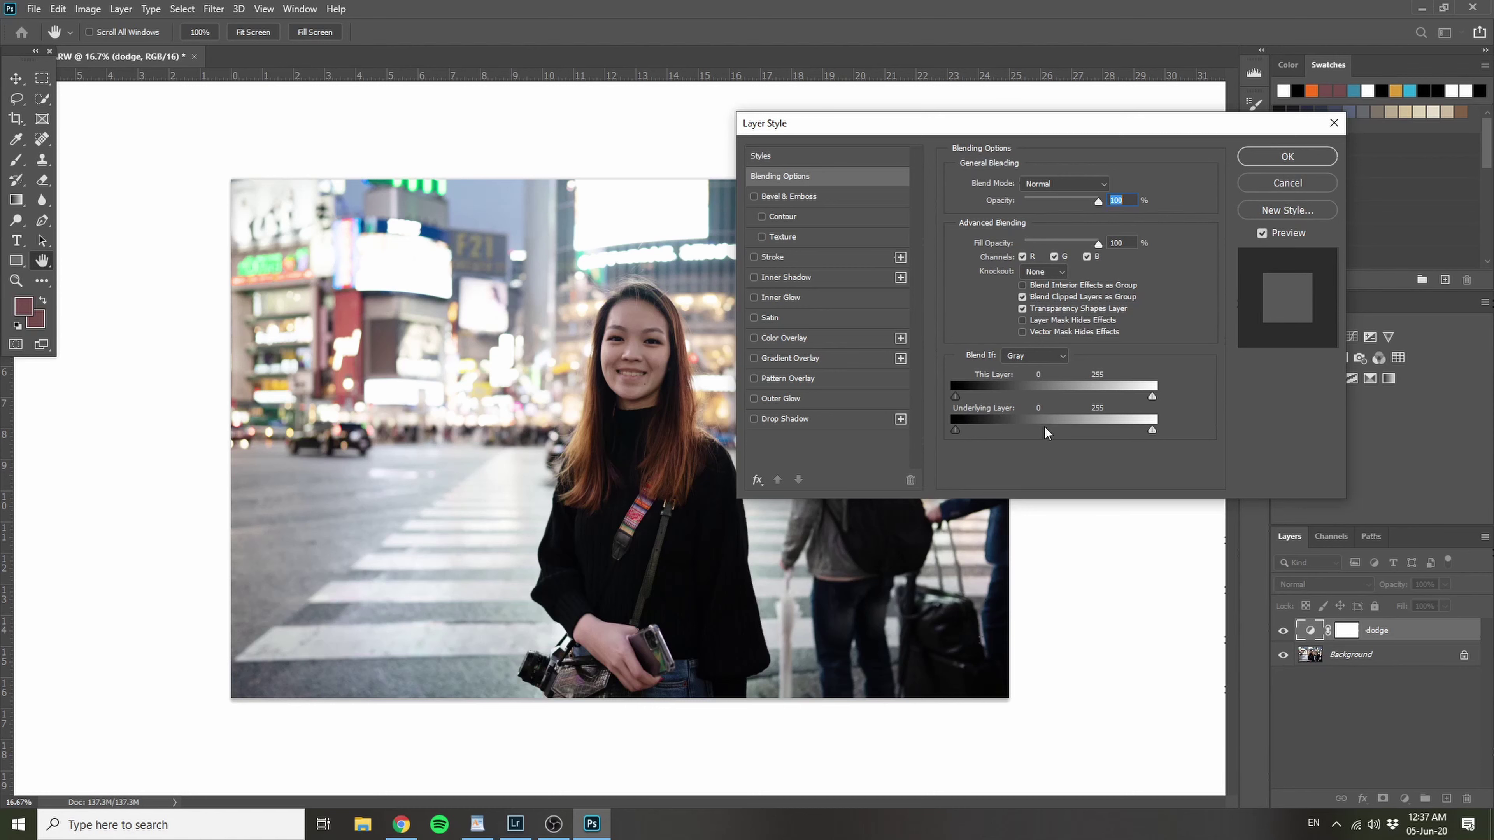
left_click_drag(954, 448, 955, 446)
left_click(955, 431)
left_click_drag(955, 431, 1077, 446)
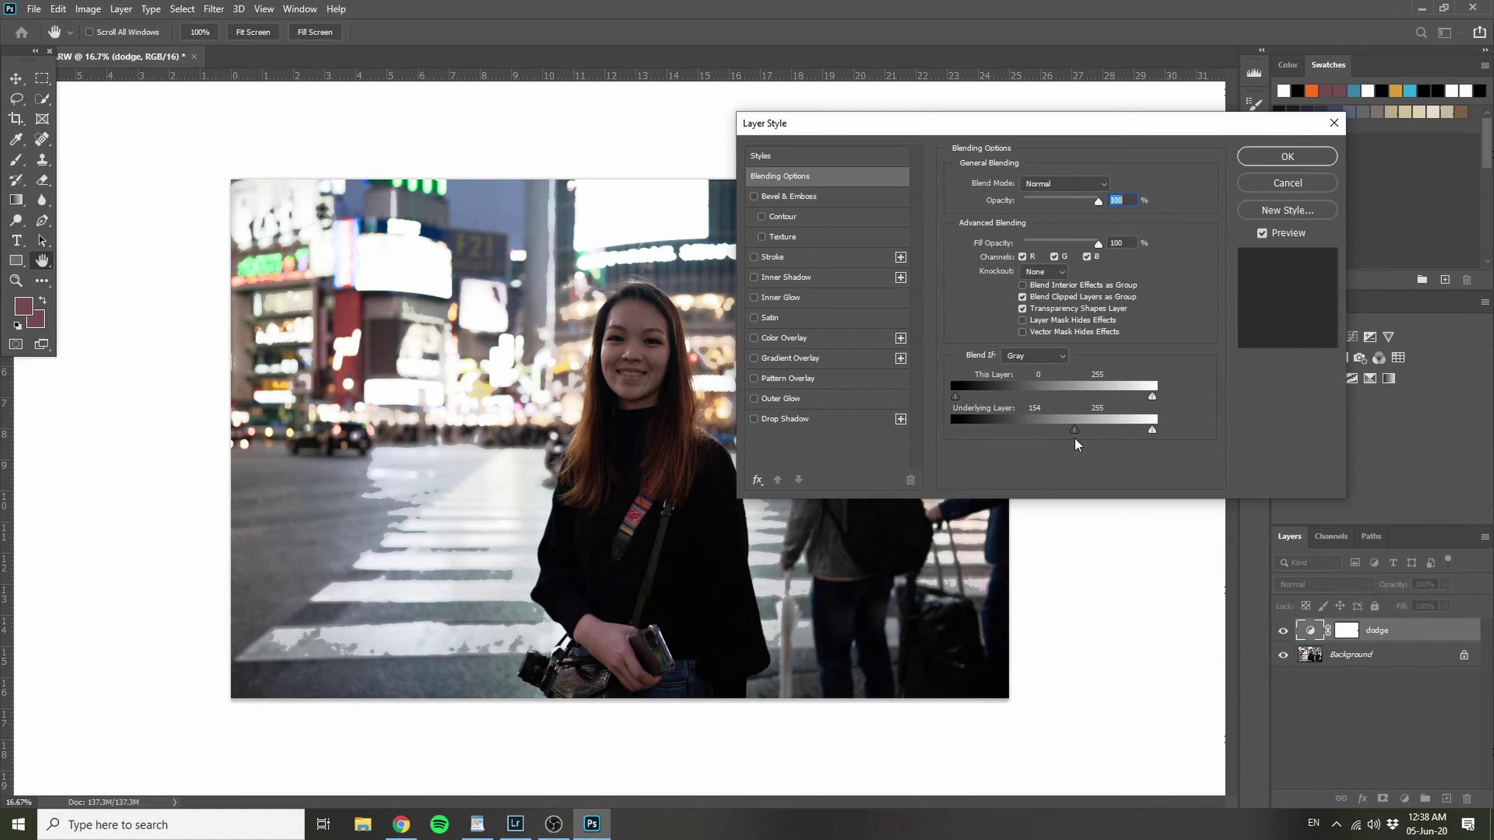
left_click_drag(1076, 445, 1034, 445)
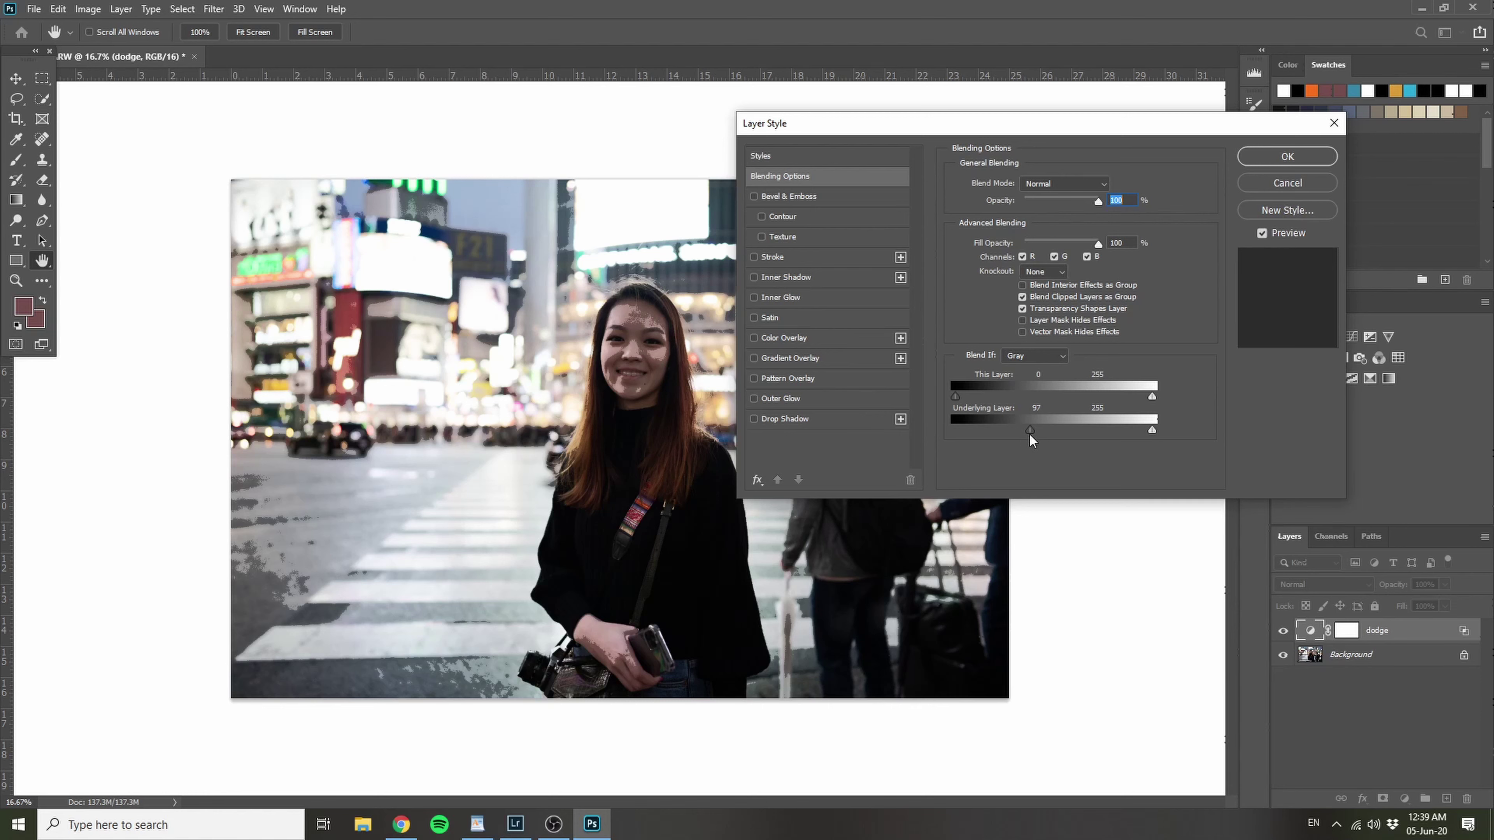
Step: Split the underlying layer's black Blend If slider to 87 / 132 for a soft transition and apply the blending options
key("alt")
mouse_move(1028, 434)
left_mouse_down()
mouse_move(1055, 435)
mouse_move(1014, 436)
mouse_move(1045, 434)
left_mouse_up()
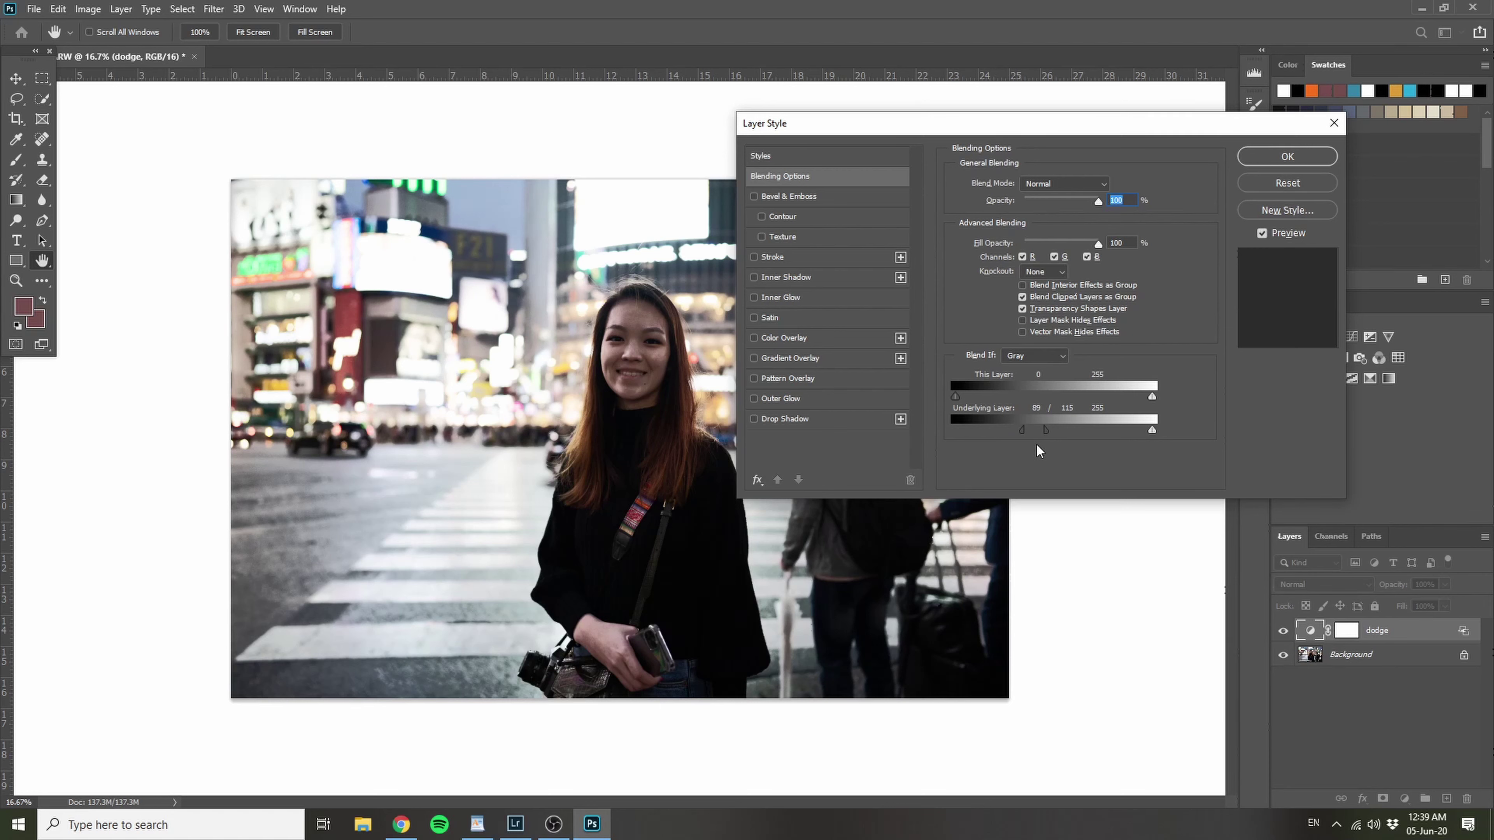
left_click_drag(1045, 434, 1046, 436)
left_click_drag(1083, 456, 1035, 459)
key("Escape")
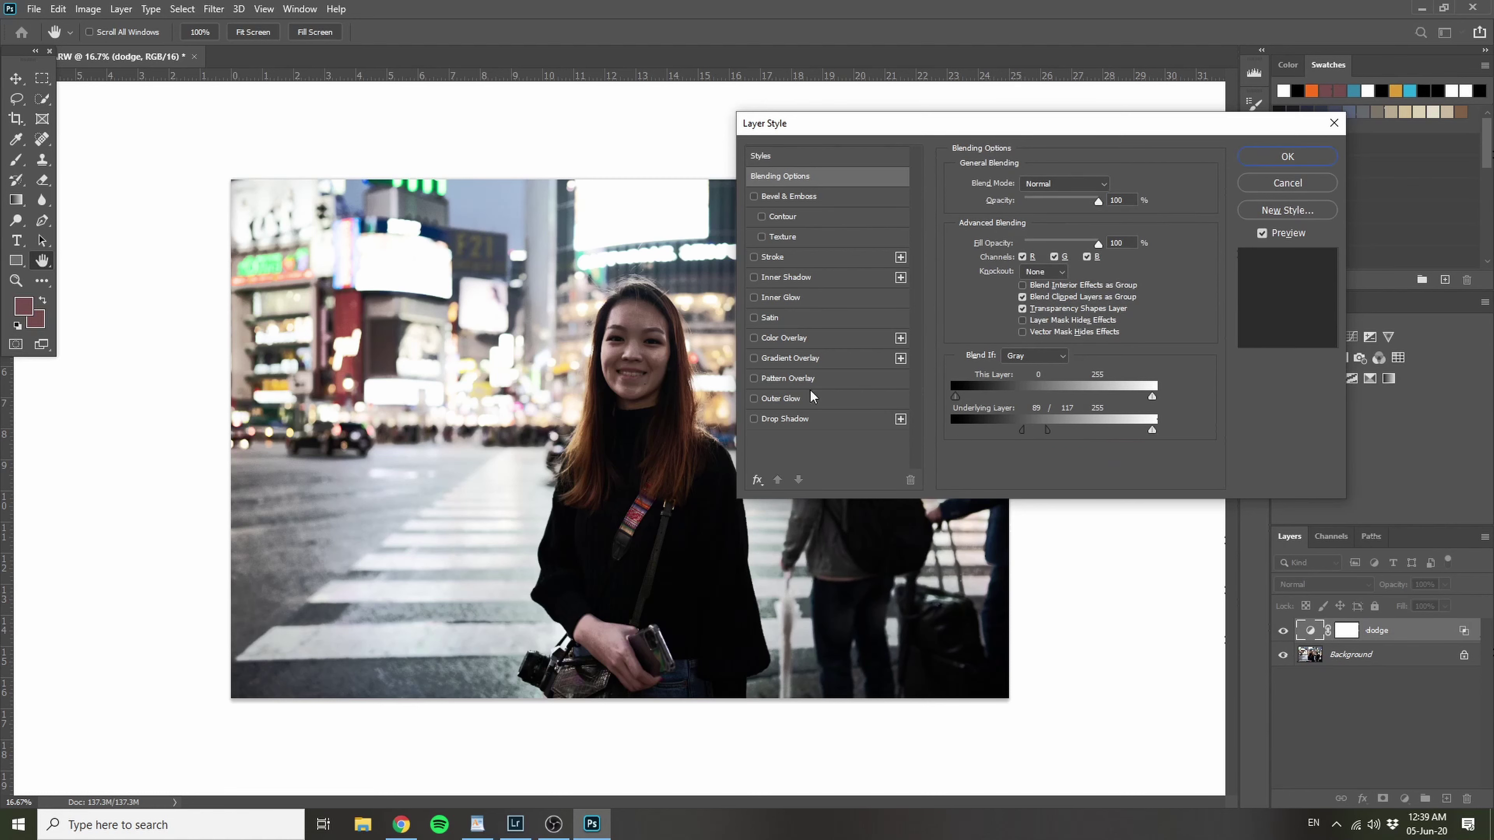
mouse_move(1047, 431)
left_mouse_down()
mouse_move(1023, 434)
mouse_move(1059, 434)
left_mouse_up()
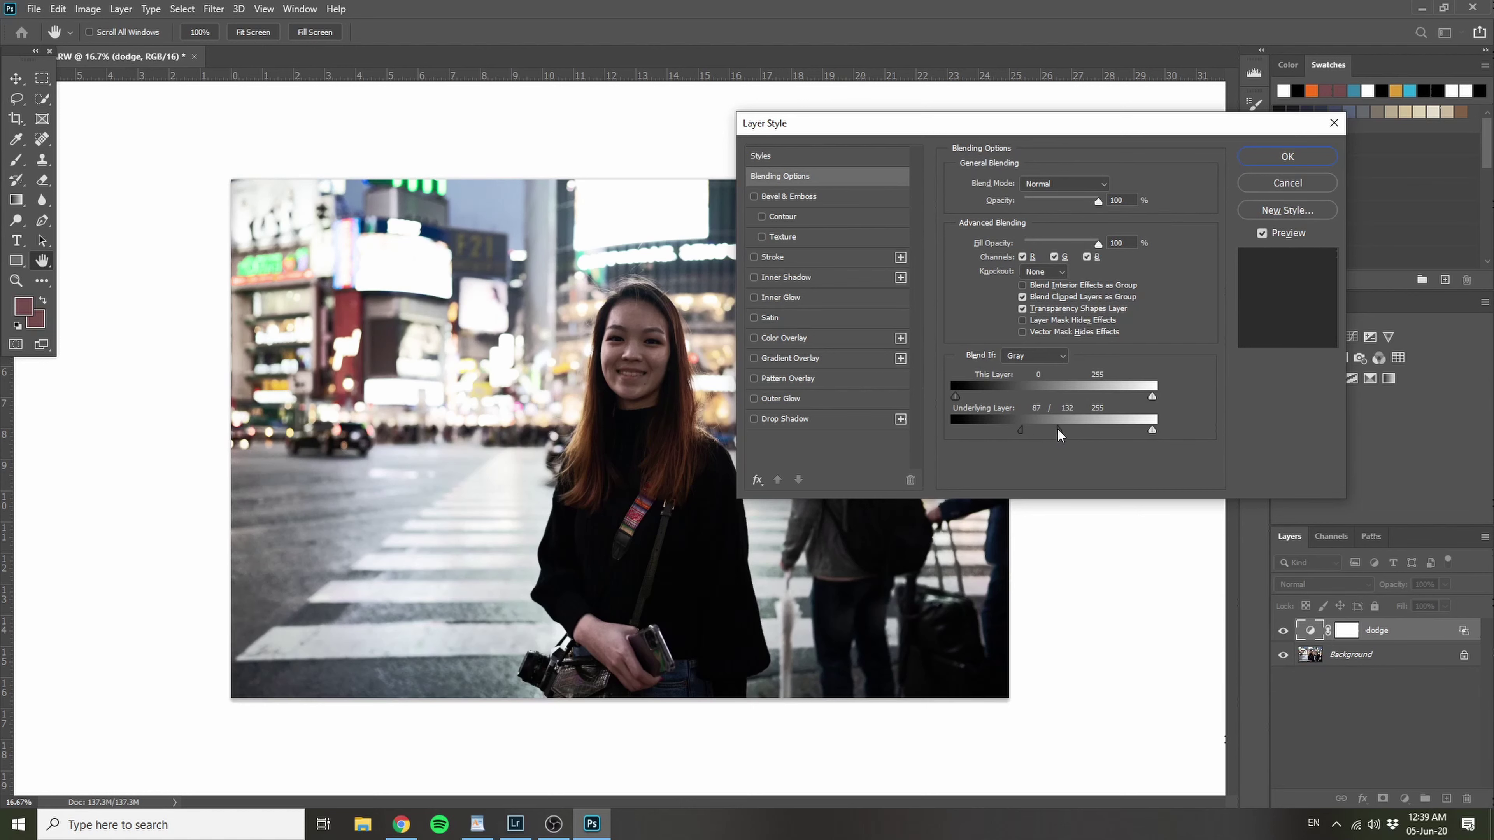
left_click(1259, 163)
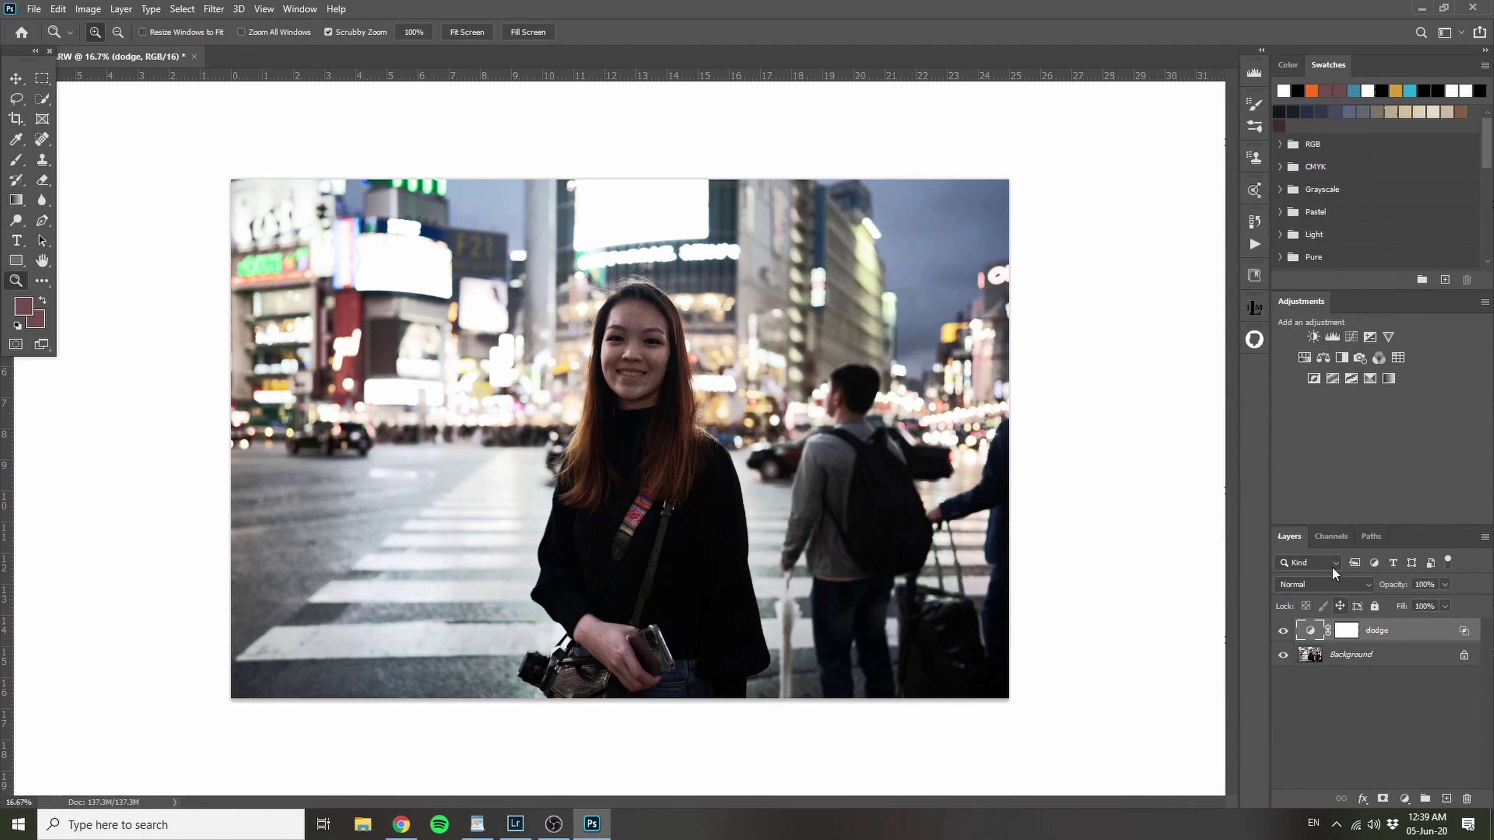
Step: Hide and show the dodge layer repeatedly to compare the photo before and after the brightening
left_click(1284, 631)
left_click(1284, 631)
left_click(1284, 631)
left_click(1284, 631)
left_click(1283, 631)
left_click(1284, 631)
left_click(1284, 631)
left_click(1283, 631)
Step: Invert the dodge layer's mask to black and get the Brush tool ready with white as the foreground colour
left_click(1349, 633)
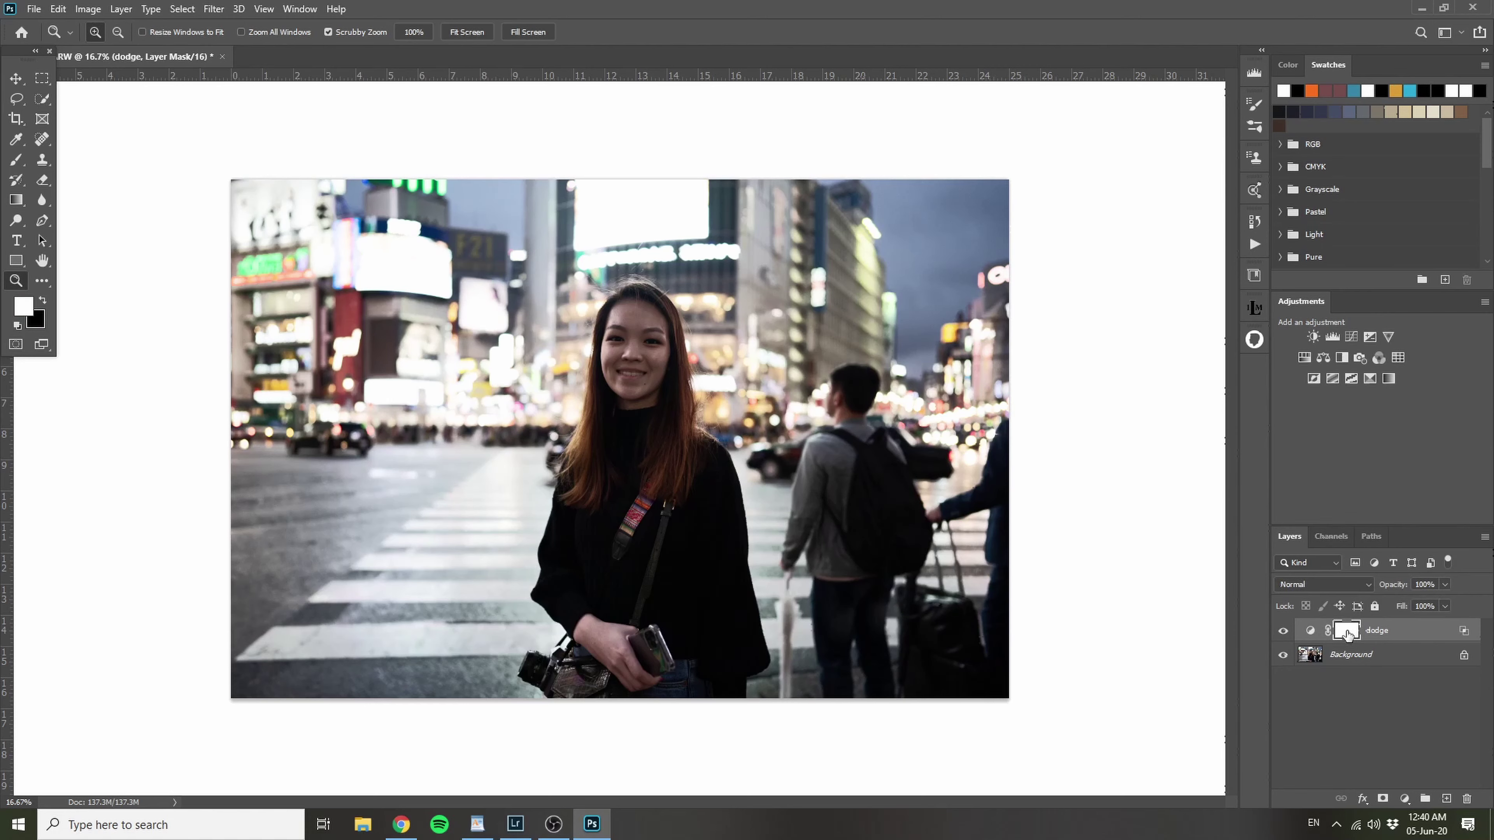
key("ctrl+i")
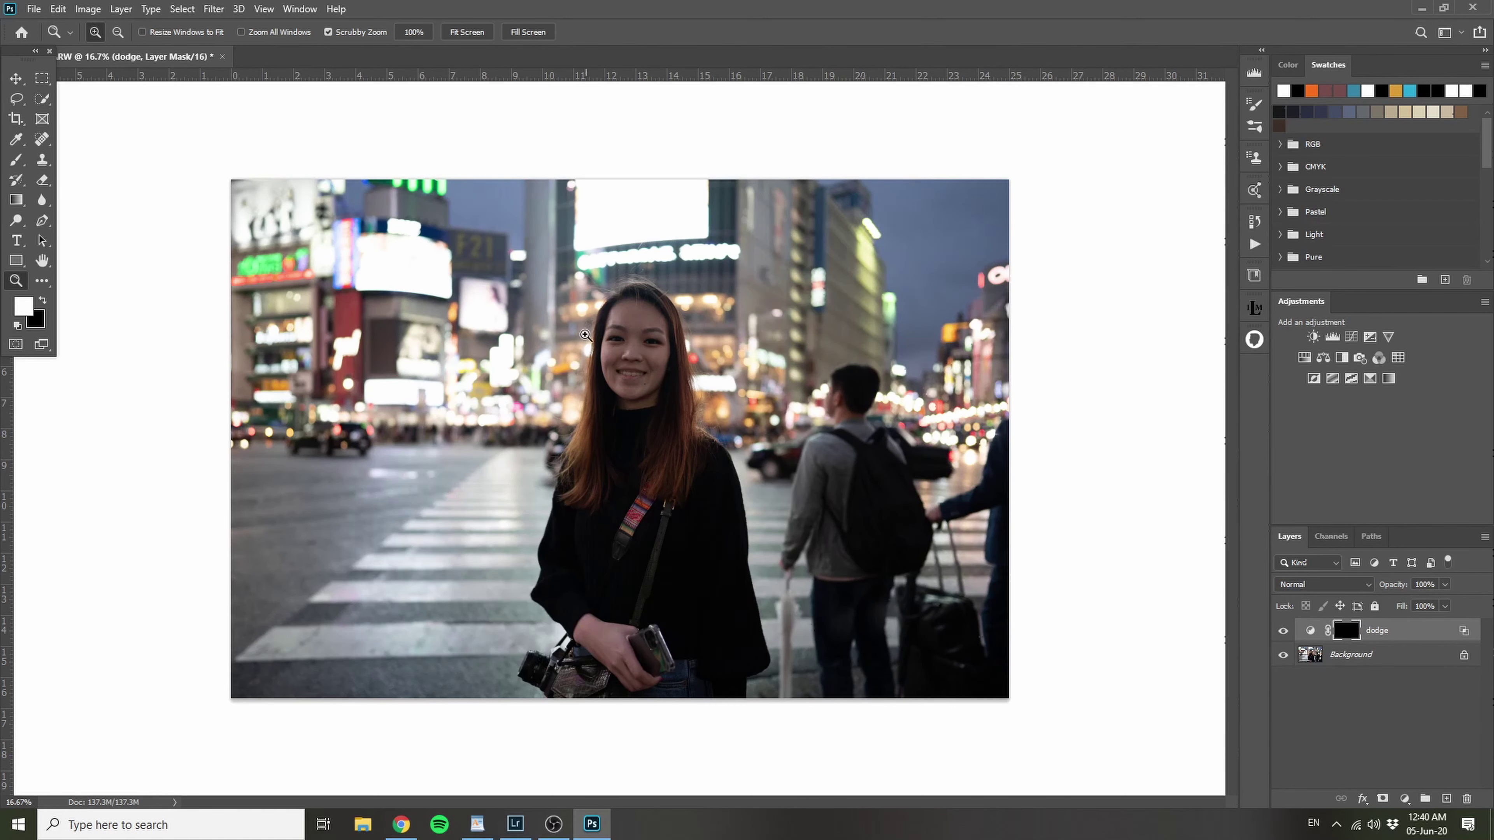
key("b")
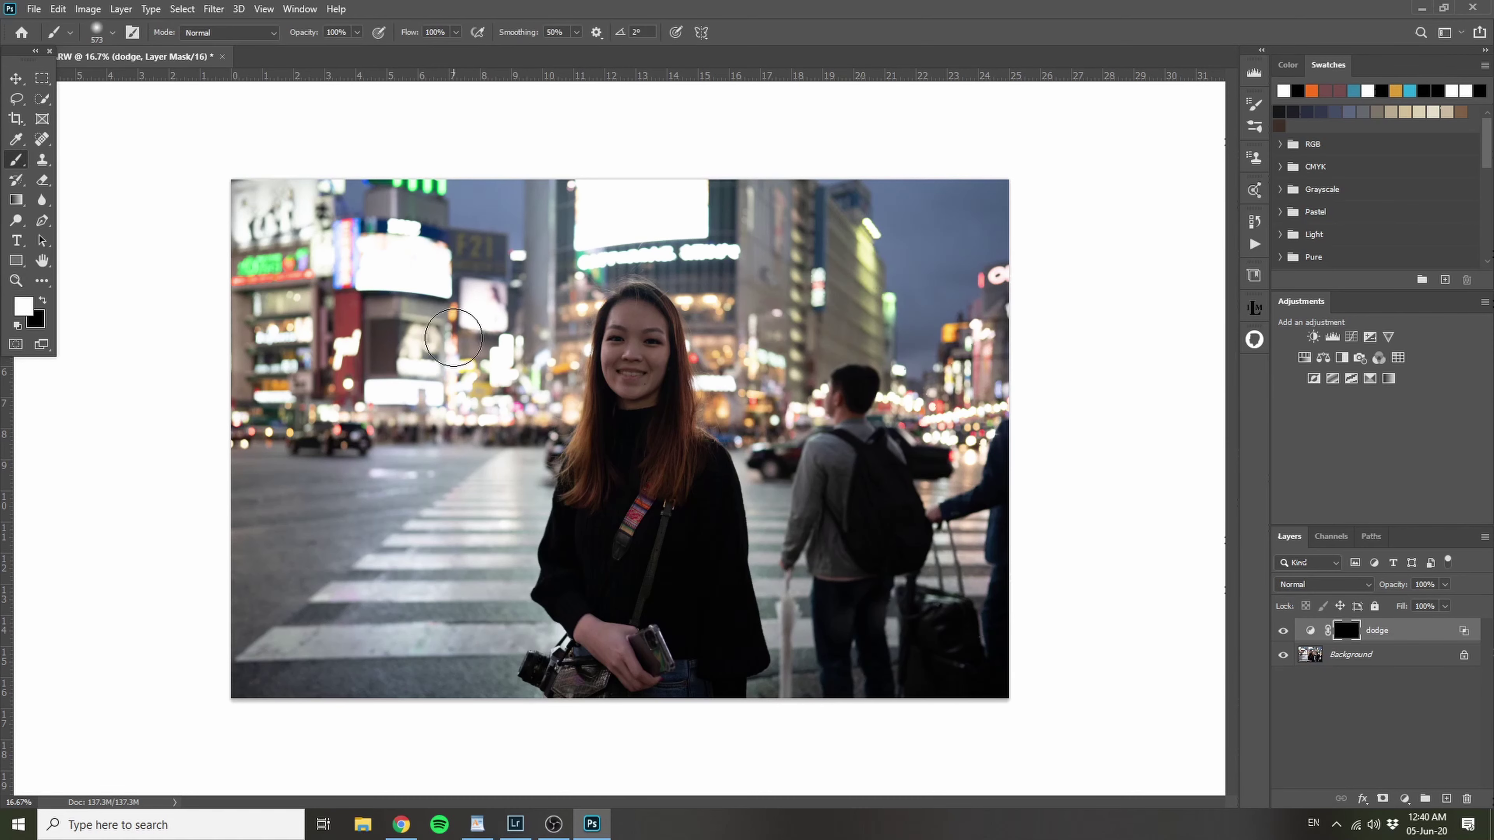
key("x")
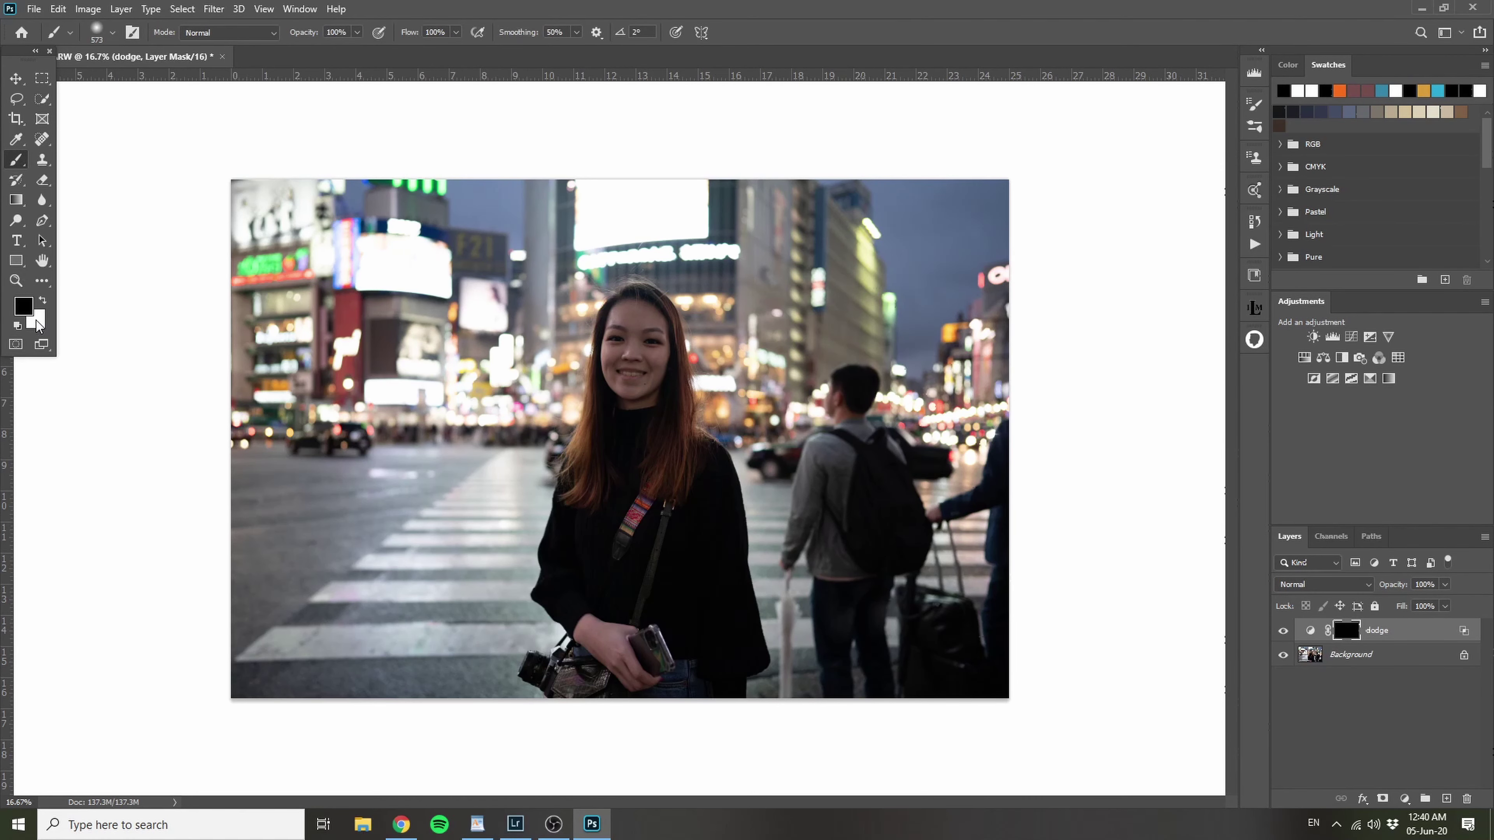
key("x")
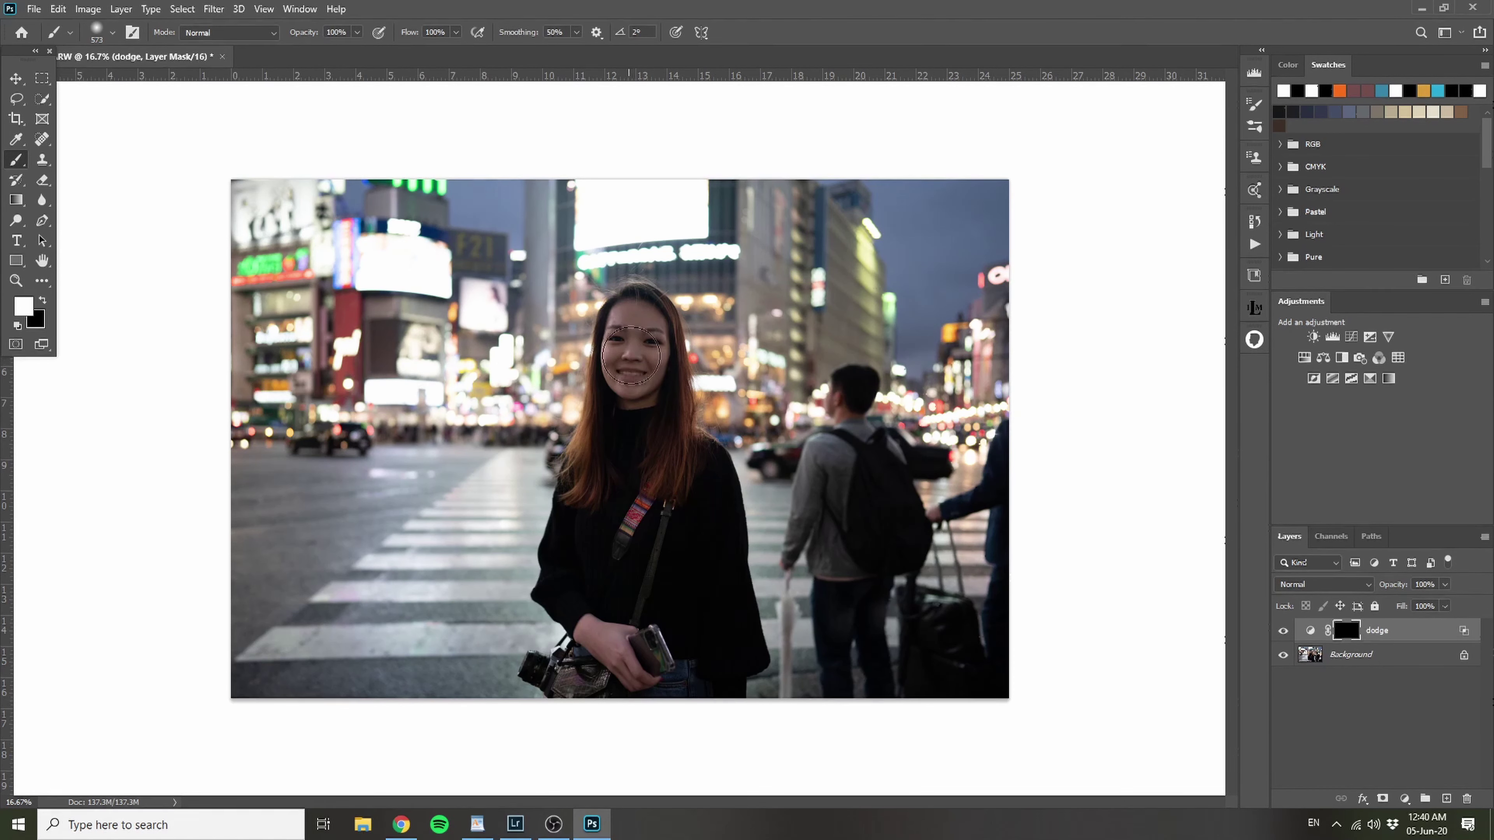
Step: Paint white over the woman's face on the dodge mask and compare the result with the layer hidden and shown
scroll(651, 327, "up", 5)
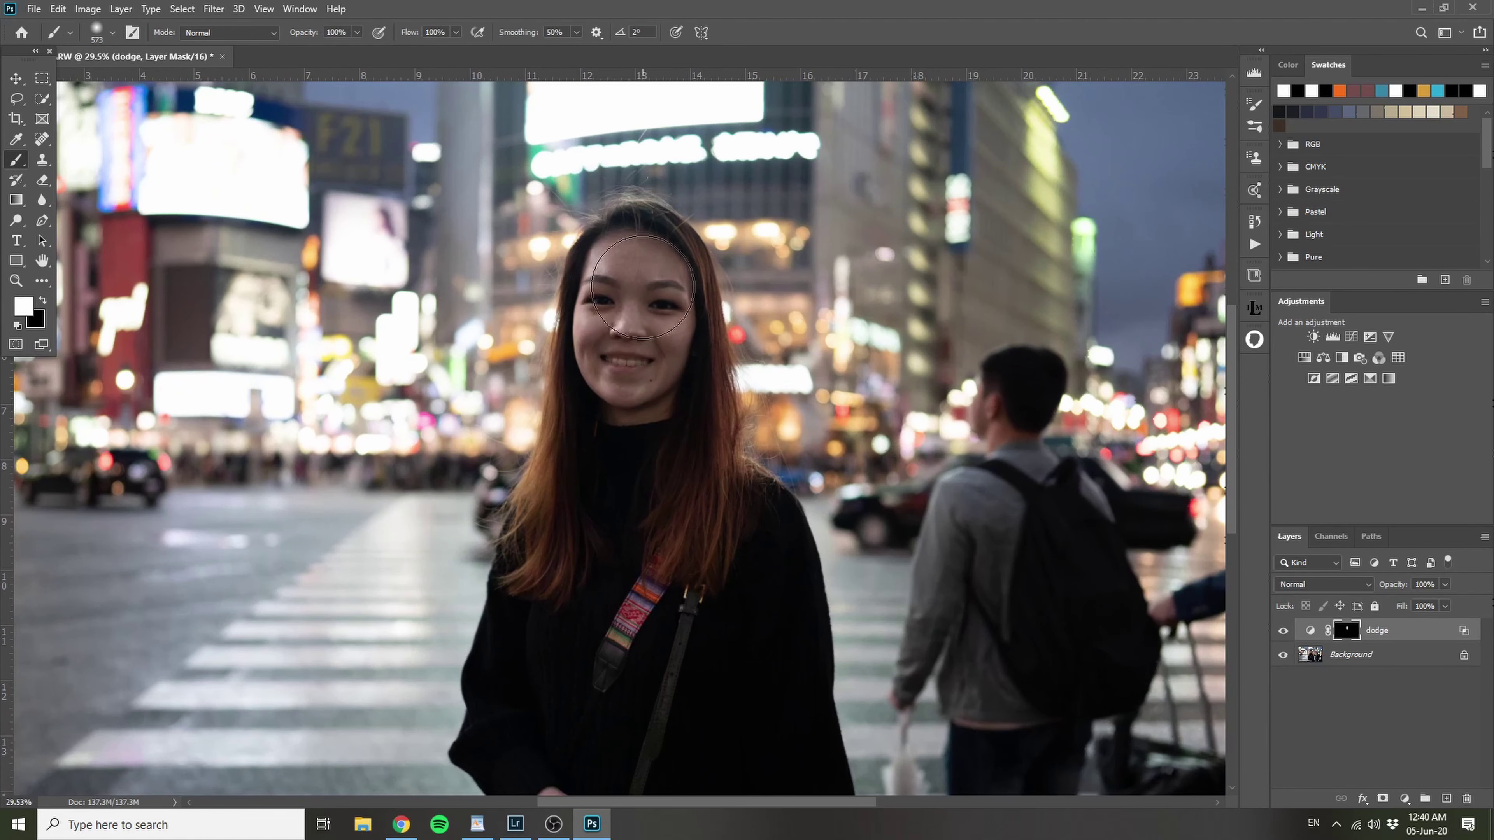
scroll(641, 382, "down", 3)
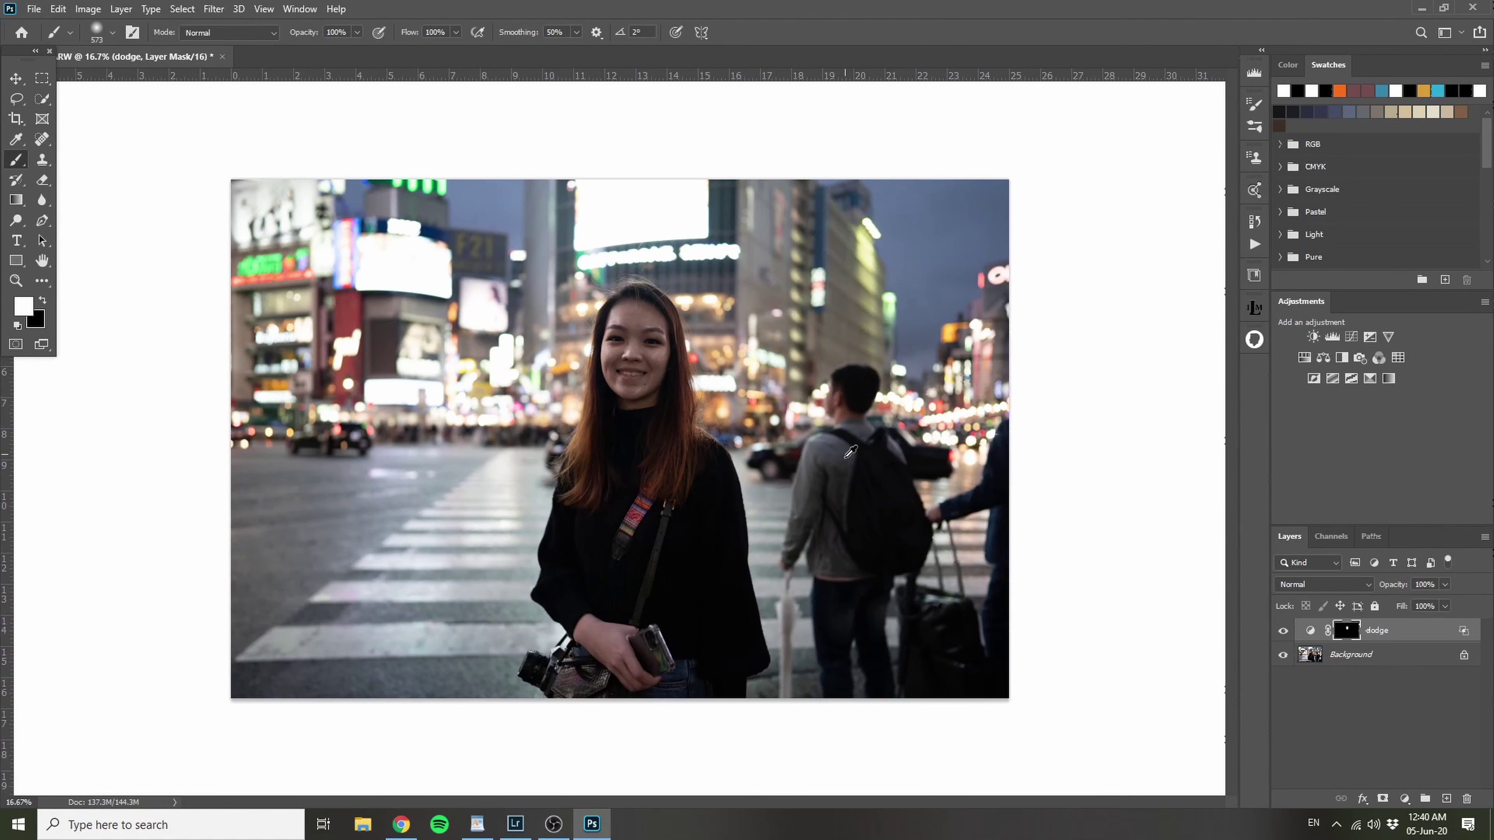
scroll(851, 451, "down", 1)
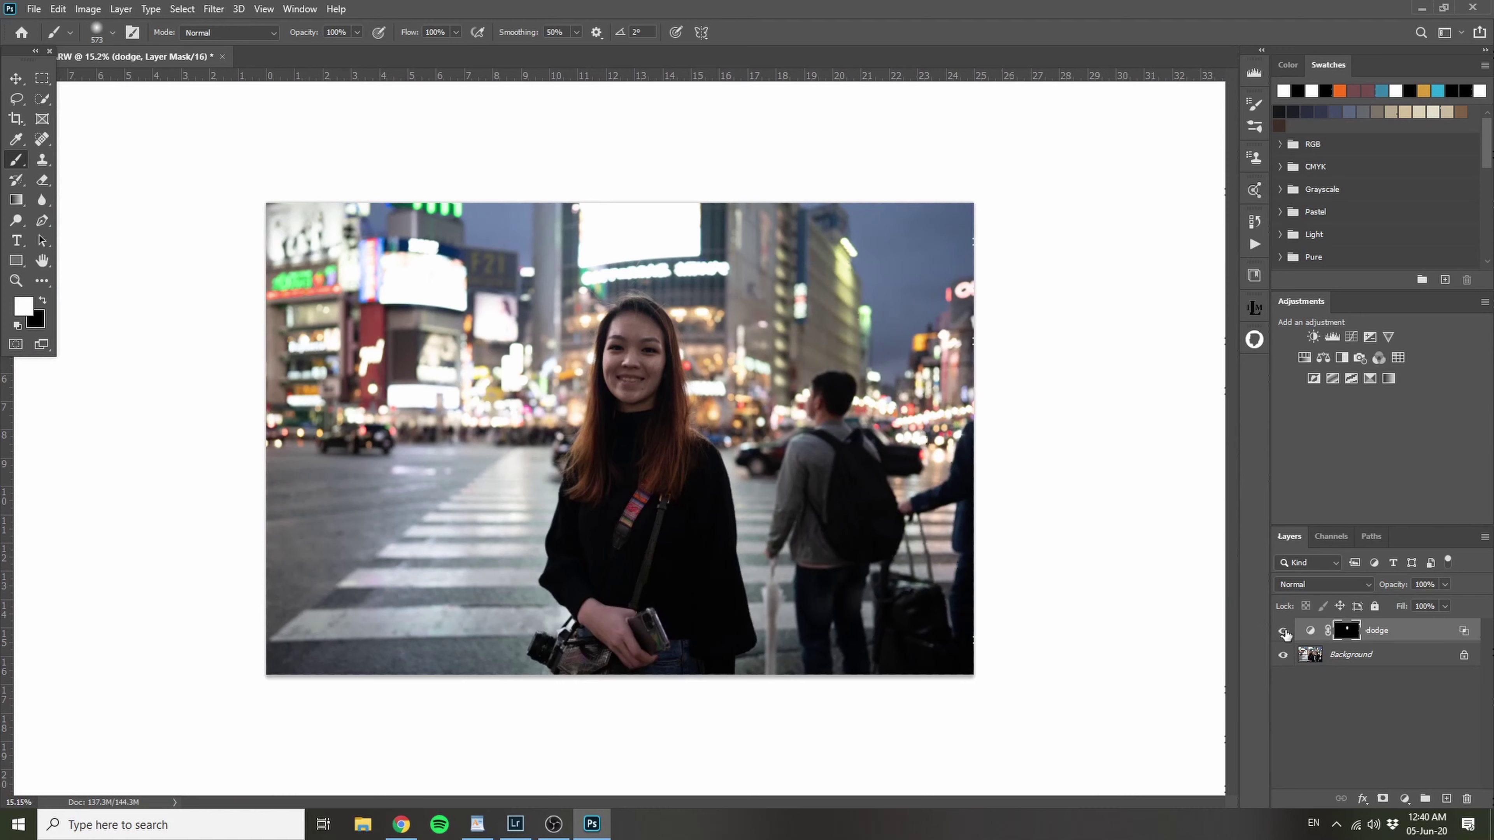
left_click(1284, 632)
left_click(1284, 631)
left_click(1284, 631)
left_click(1283, 631)
Step: Brush more white over the woman's nose and cheek on the dodge mask and try out the layer's opacity
scroll(676, 306, "up", 5)
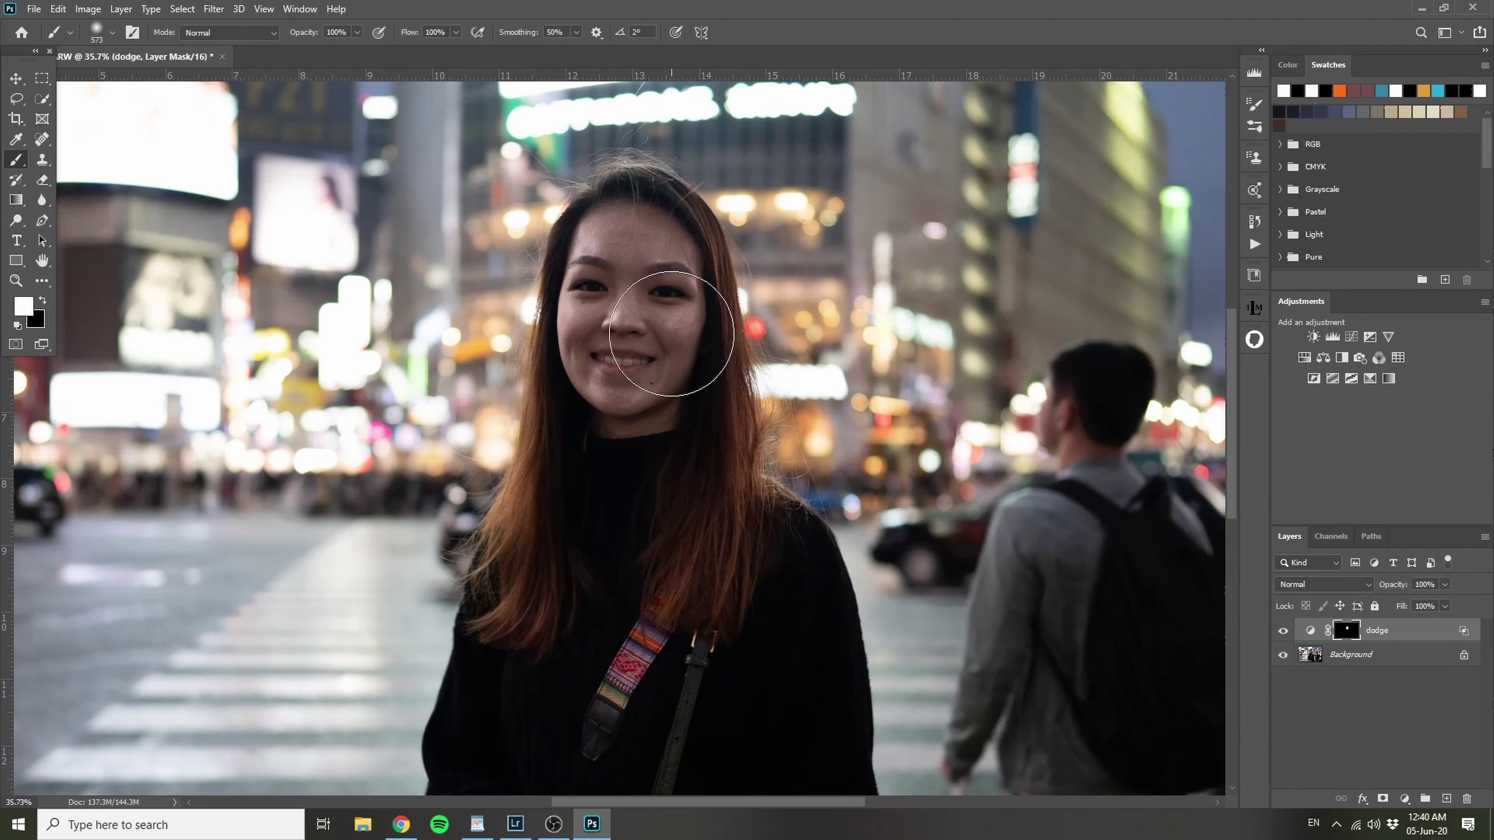
left_click_drag(650, 317, 685, 355)
scroll(666, 376, "down", 3)
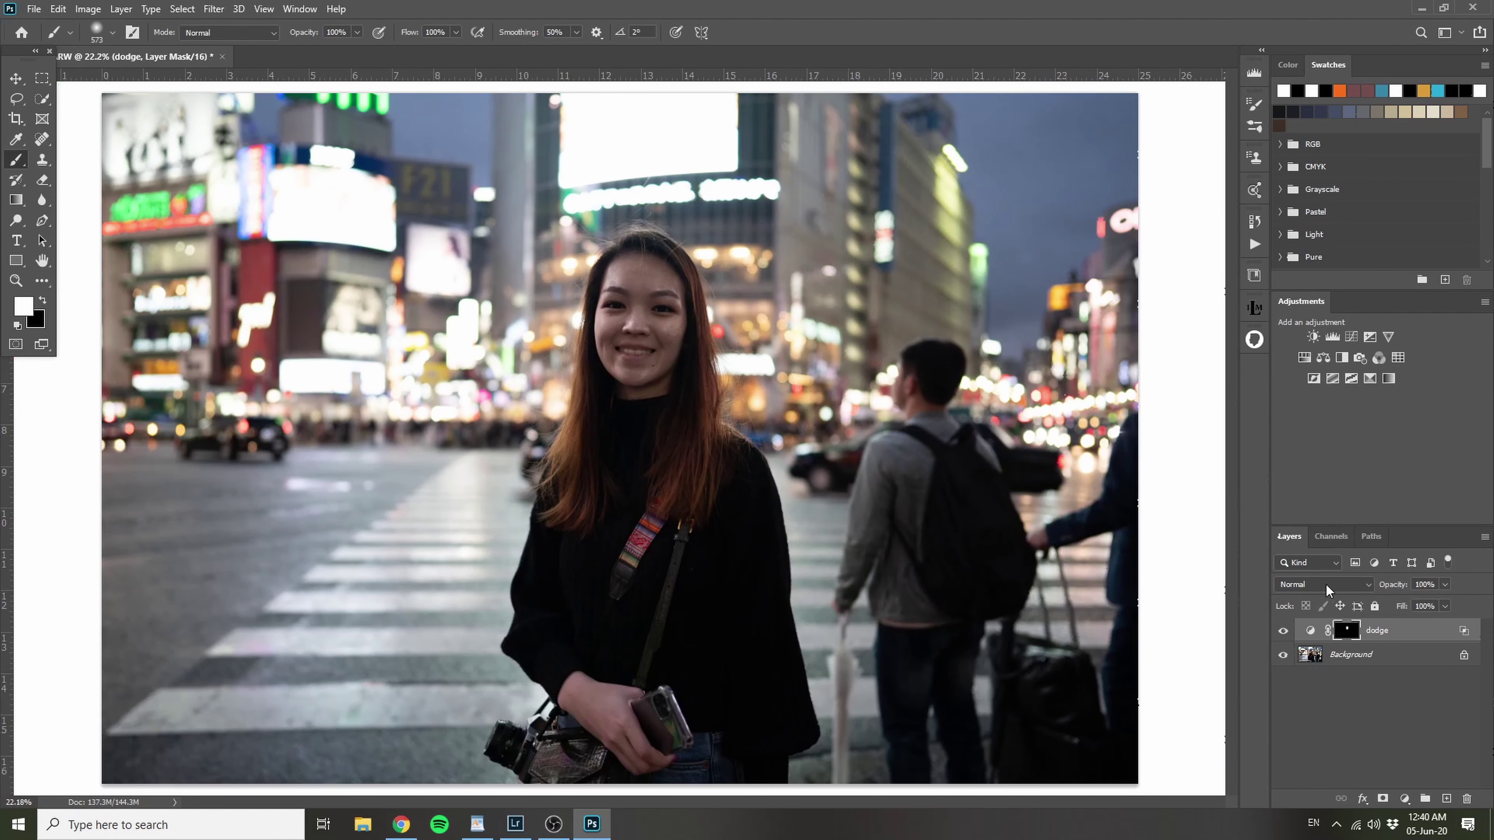
mouse_move(1394, 589)
left_mouse_down()
mouse_move(1176, 574)
mouse_move(1264, 564)
left_mouse_up()
Step: Add a Curves adjustment layer above dodge and lower its midtones from input 151 to output 102
left_click(1406, 799)
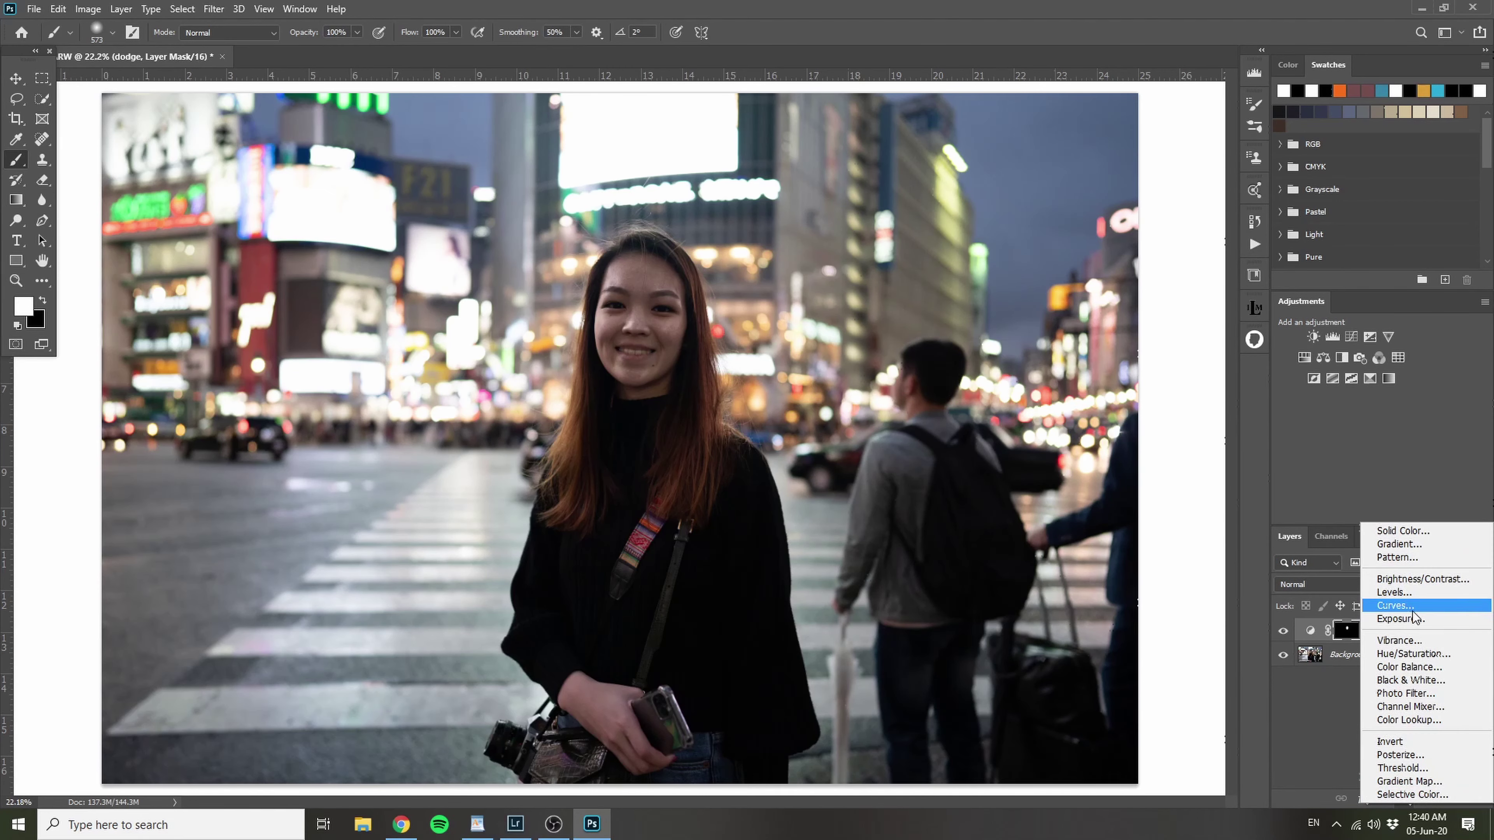
left_click(1392, 605)
left_click(1133, 436)
left_click_drag(1133, 436, 1151, 447)
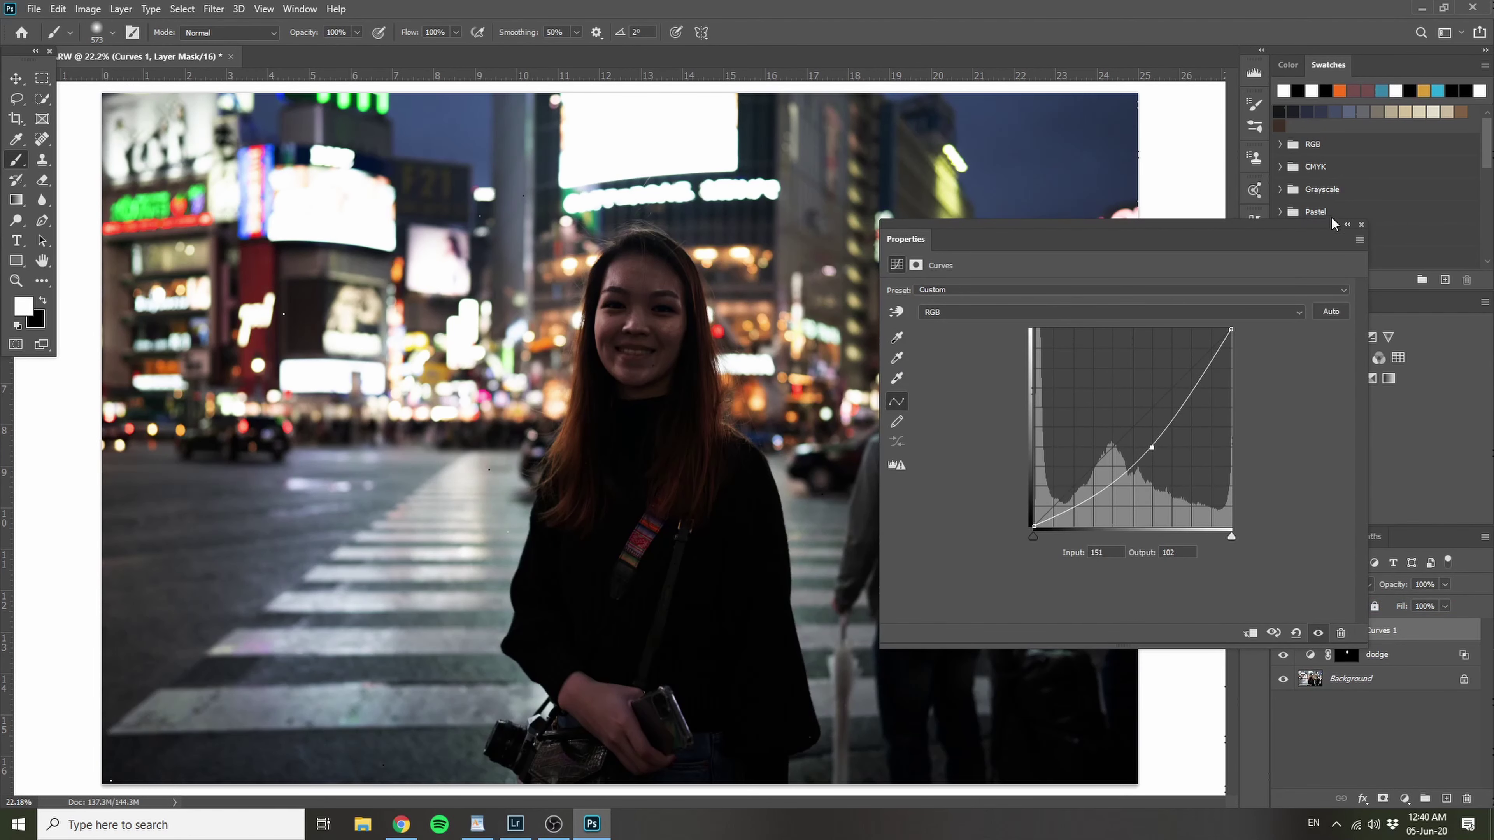
left_click(1360, 227)
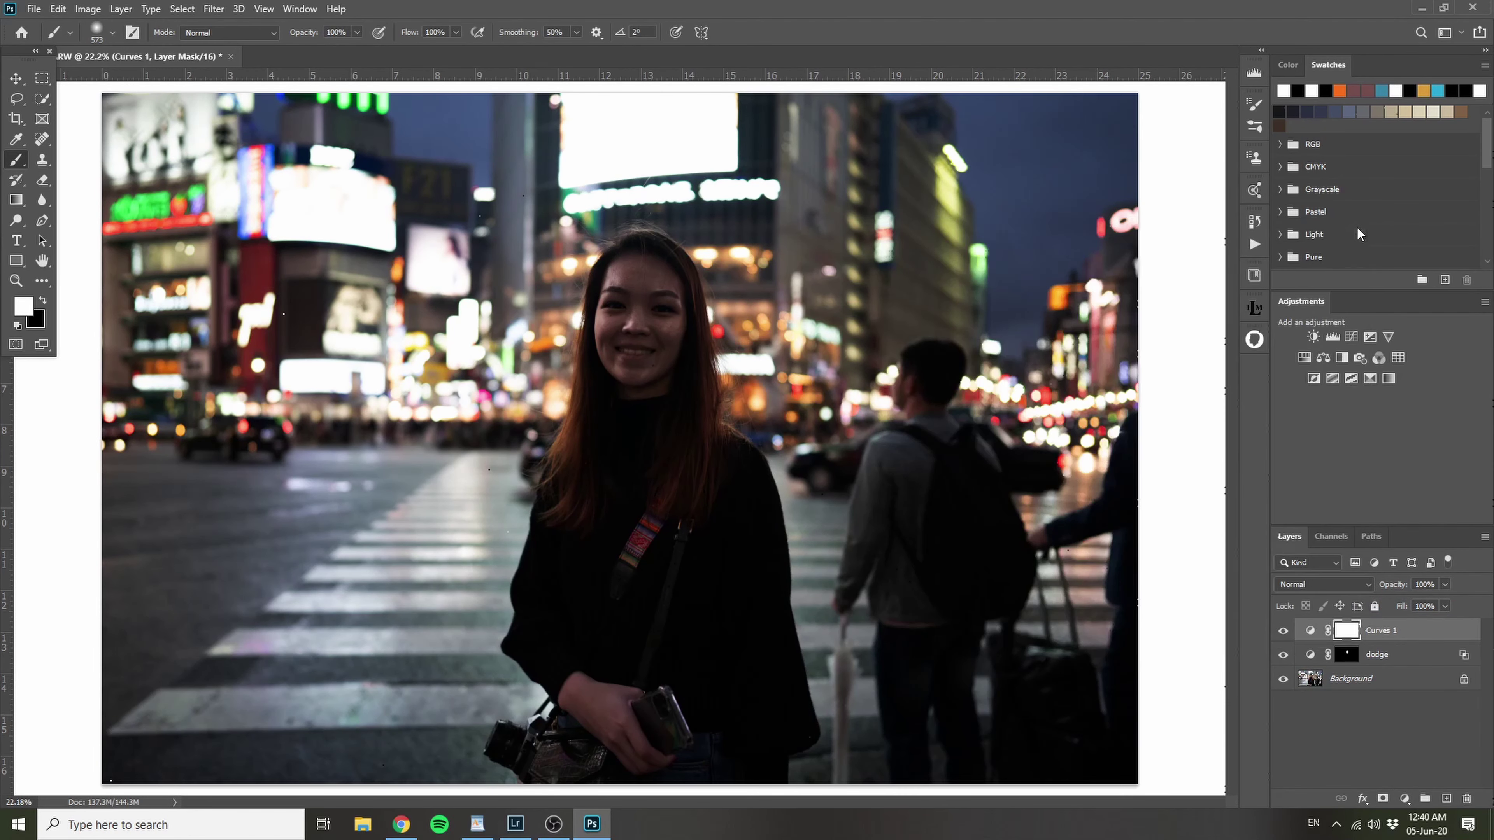
Step: Rename the darkening Curves layer burn
double_click(1385, 631)
type("burn")
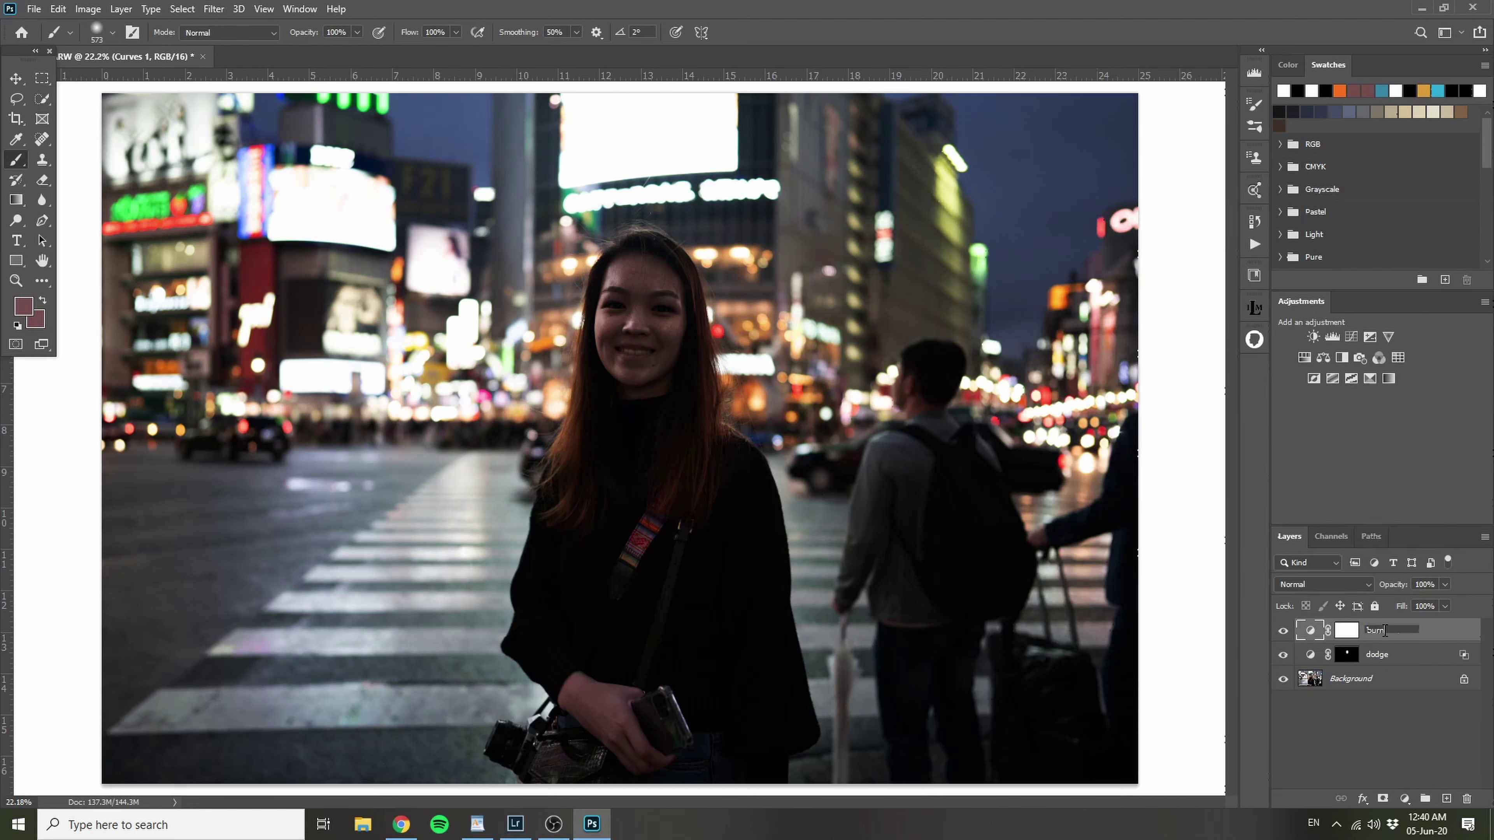
key("Return")
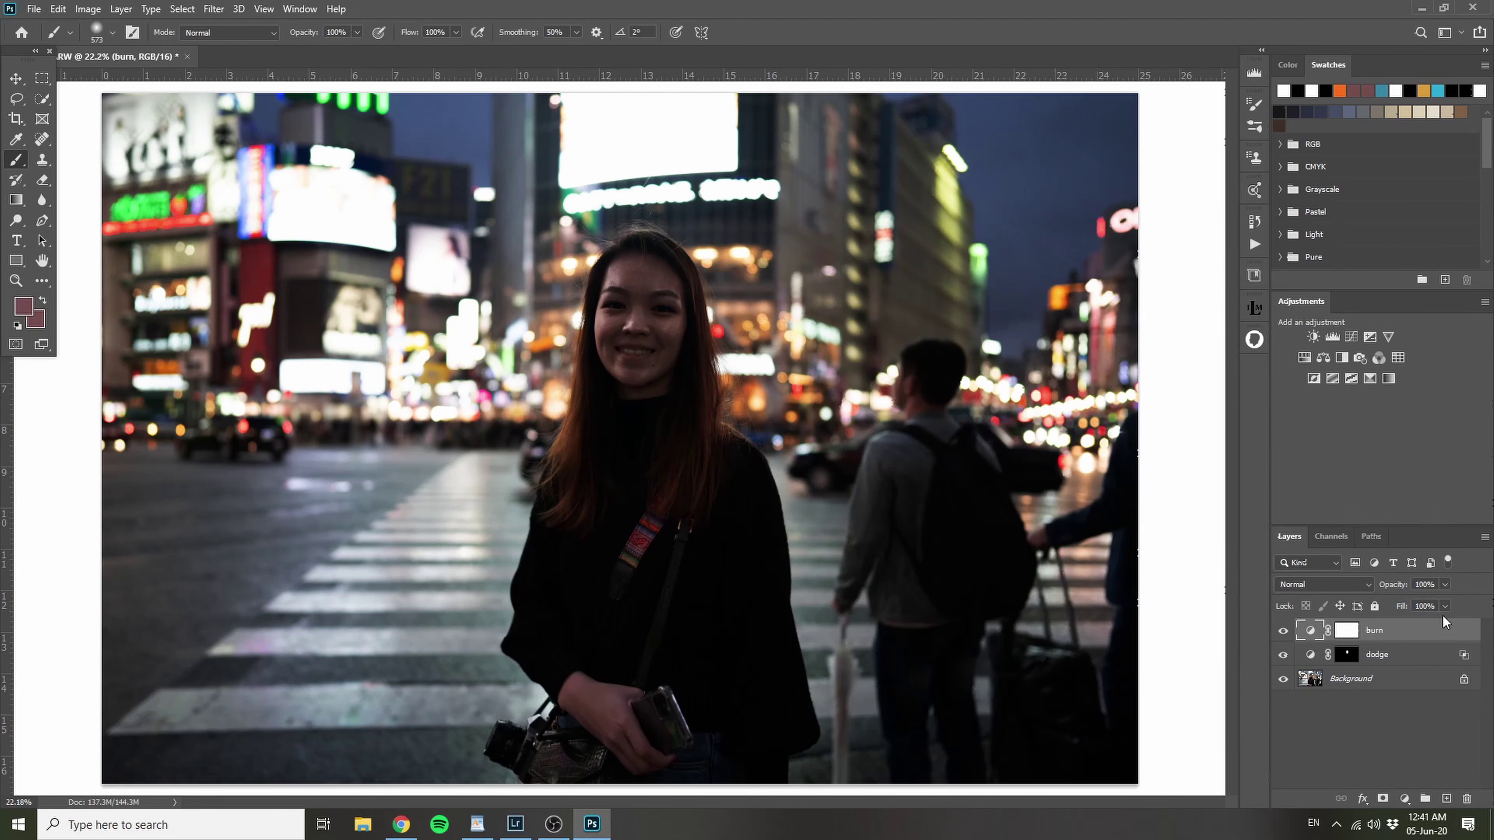
Step: In the burn layer's blending options, split the underlying layer's white Blend If slider to 55 / 83 and apply
double_click(1446, 636)
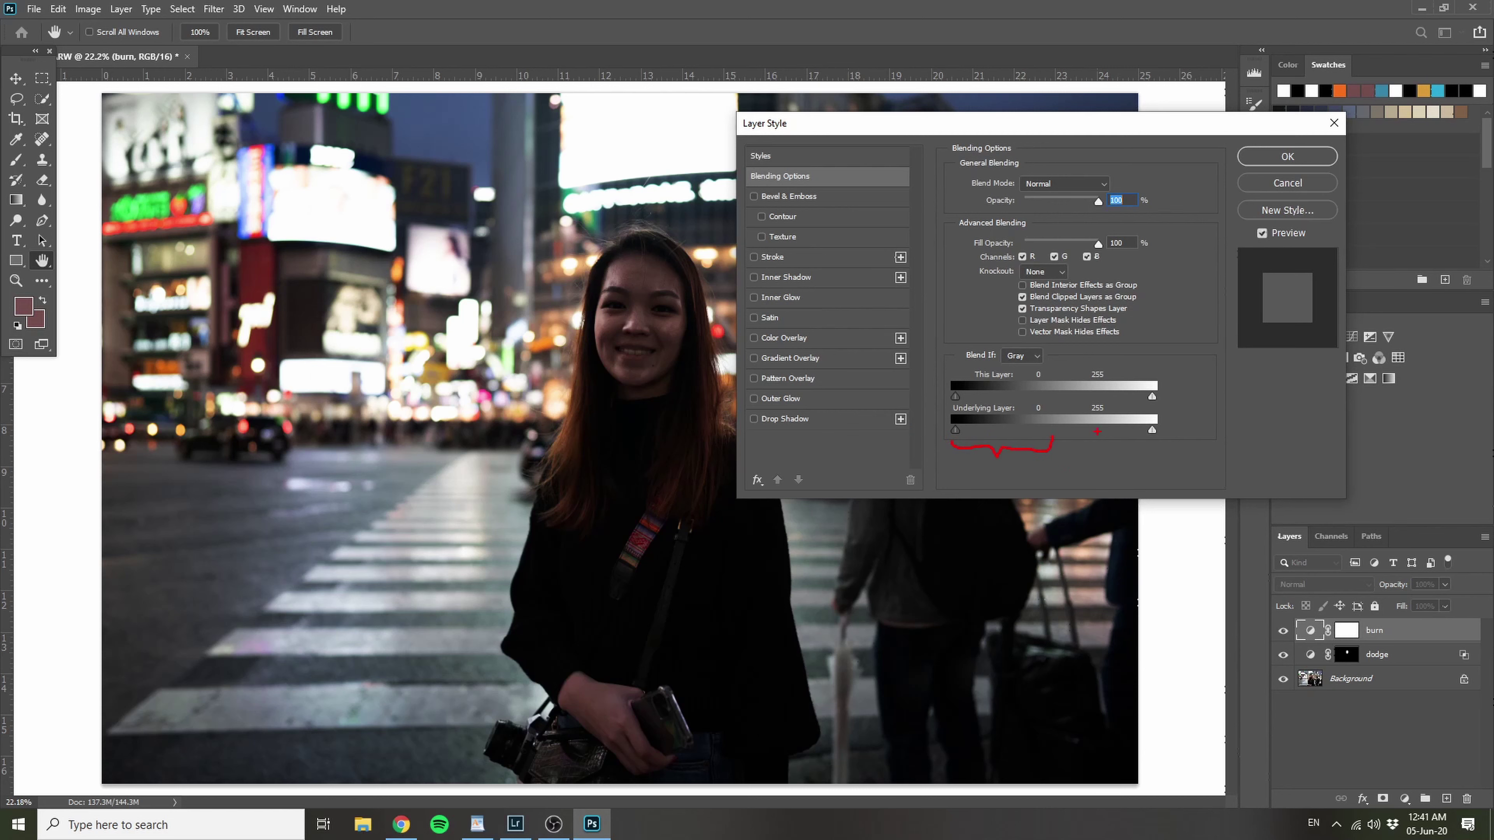
mouse_move(1103, 455)
left_mouse_down()
mouse_move(1137, 433)
mouse_move(1129, 466)
mouse_move(1145, 454)
left_mouse_up()
key("Escape")
left_click_drag(1152, 431, 998, 428)
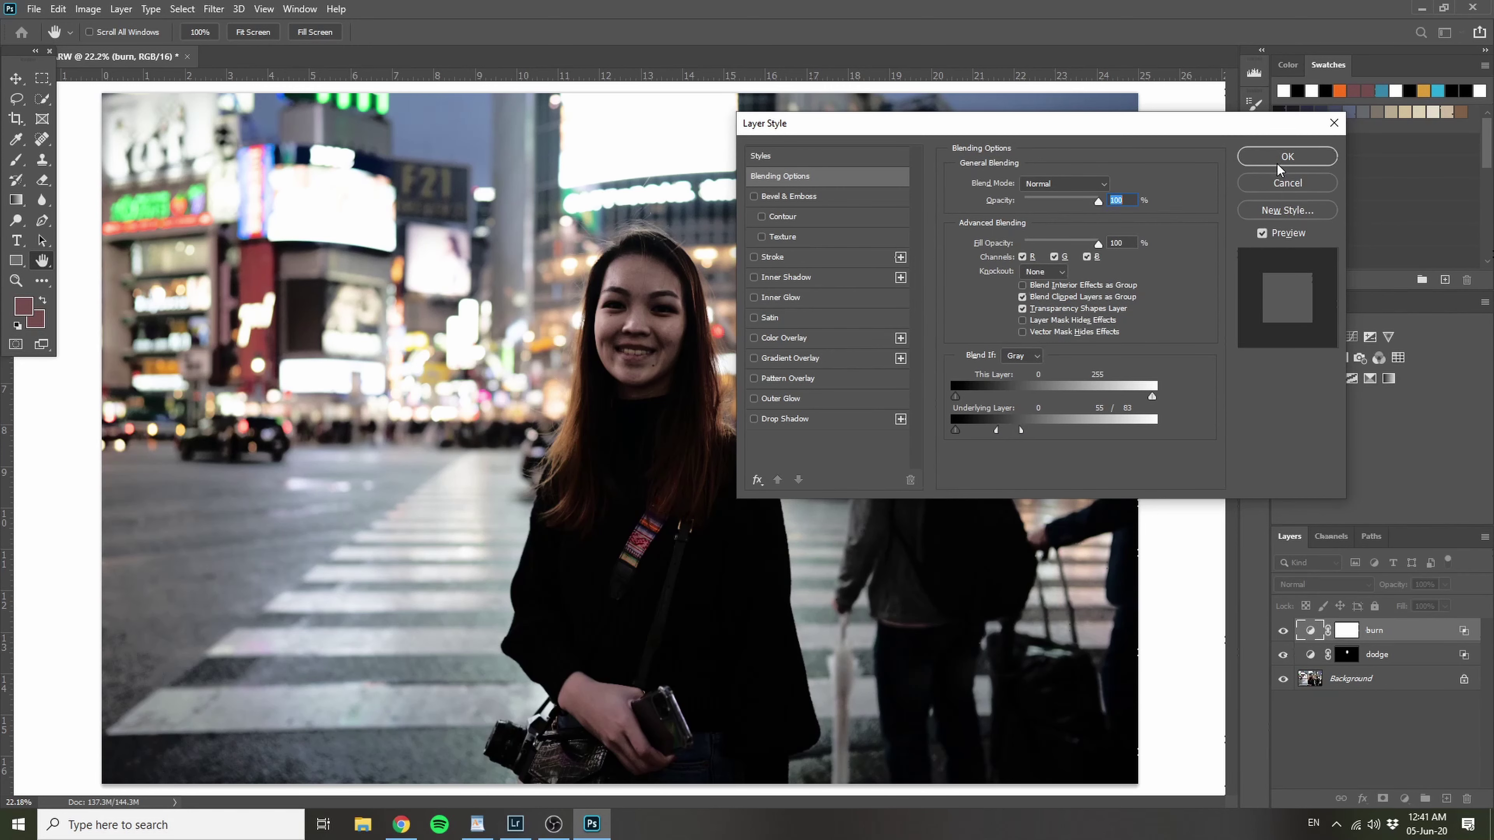
left_click(1264, 164)
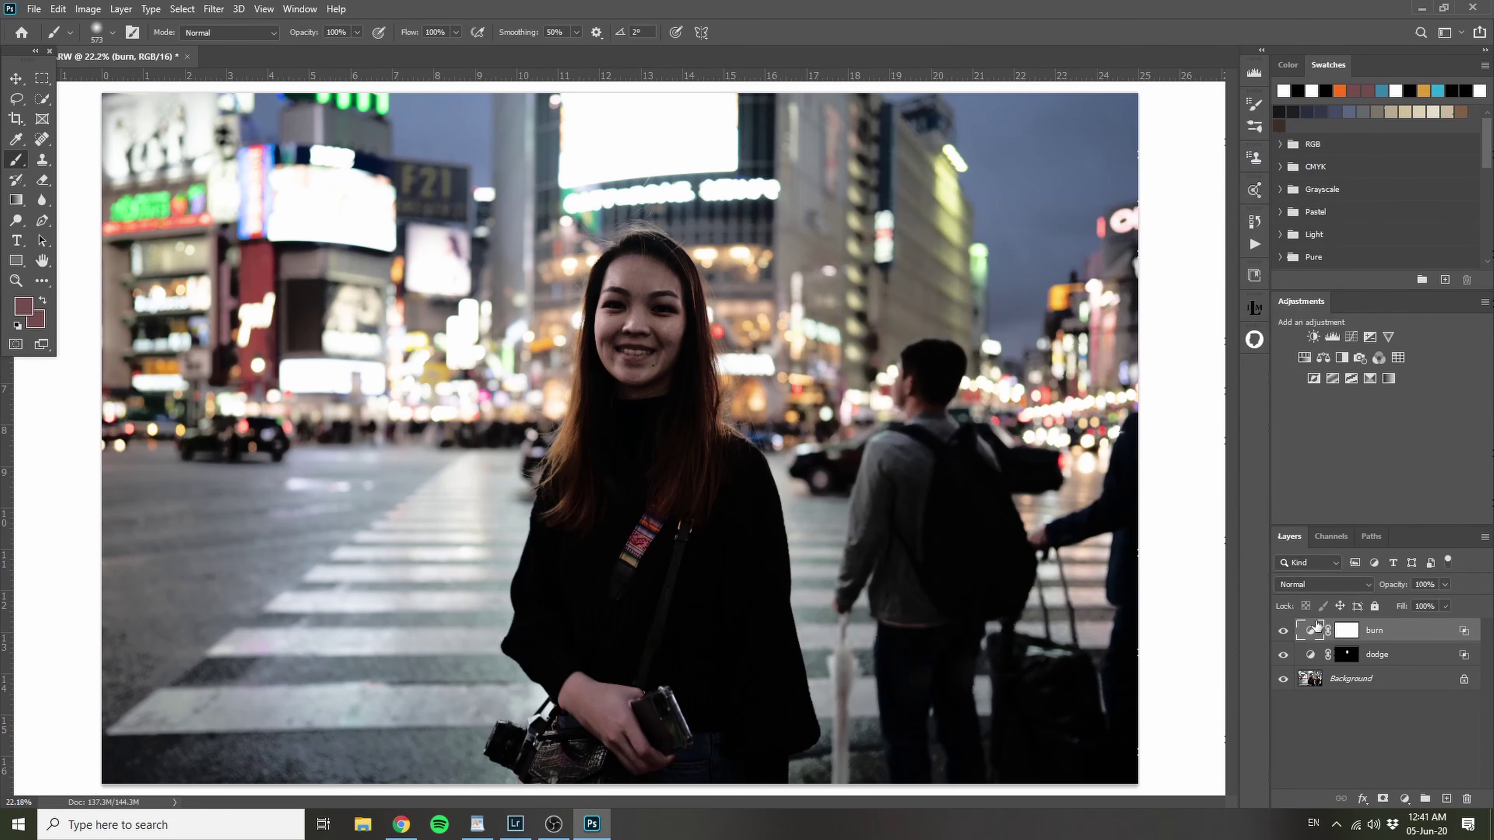
Step: Invert the burn layer's mask to black and paint white over the woman's face to darken its shadows
left_click(1339, 636)
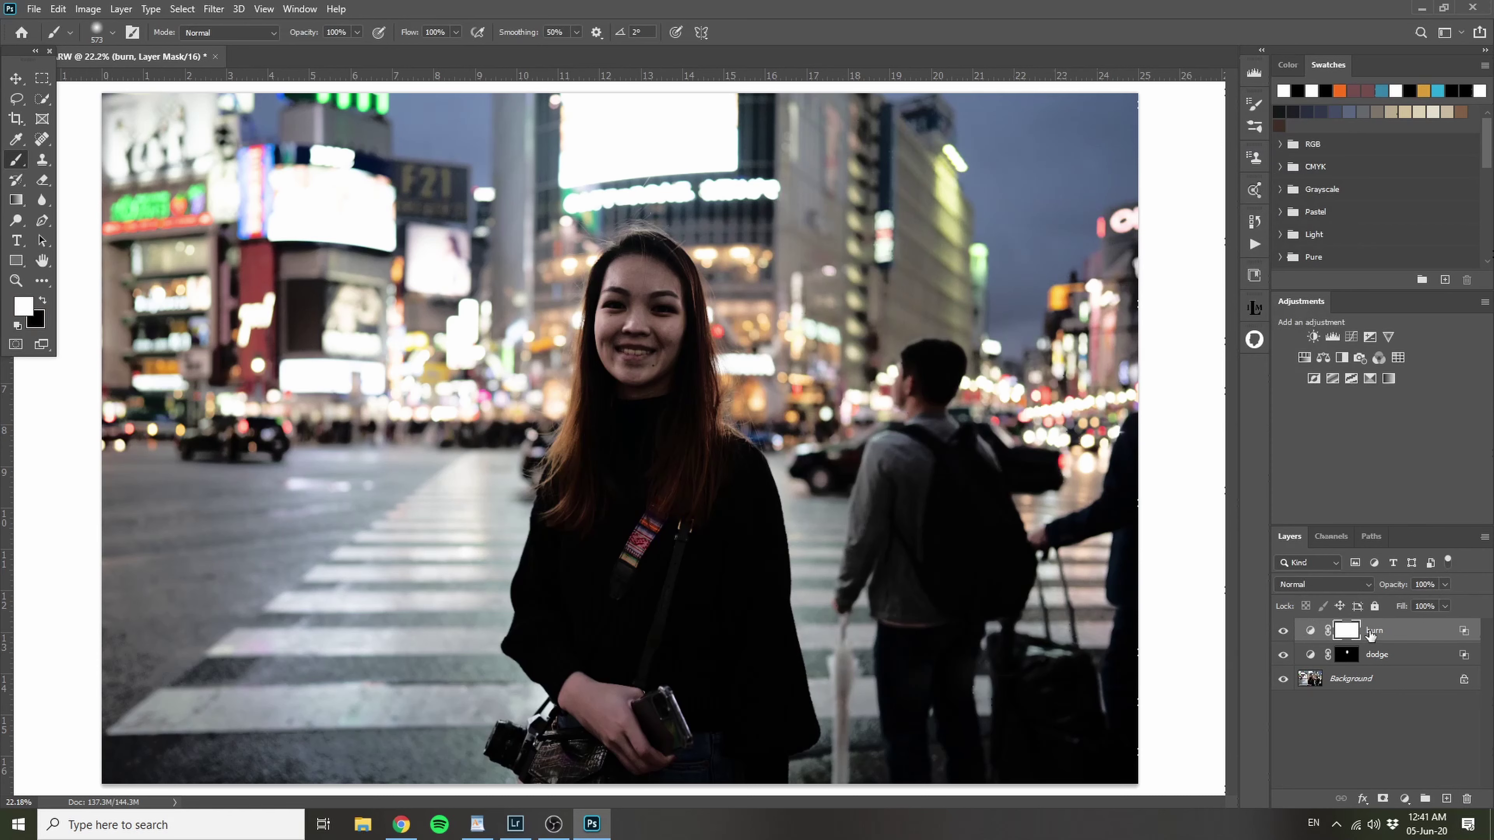
key("ctrl+i")
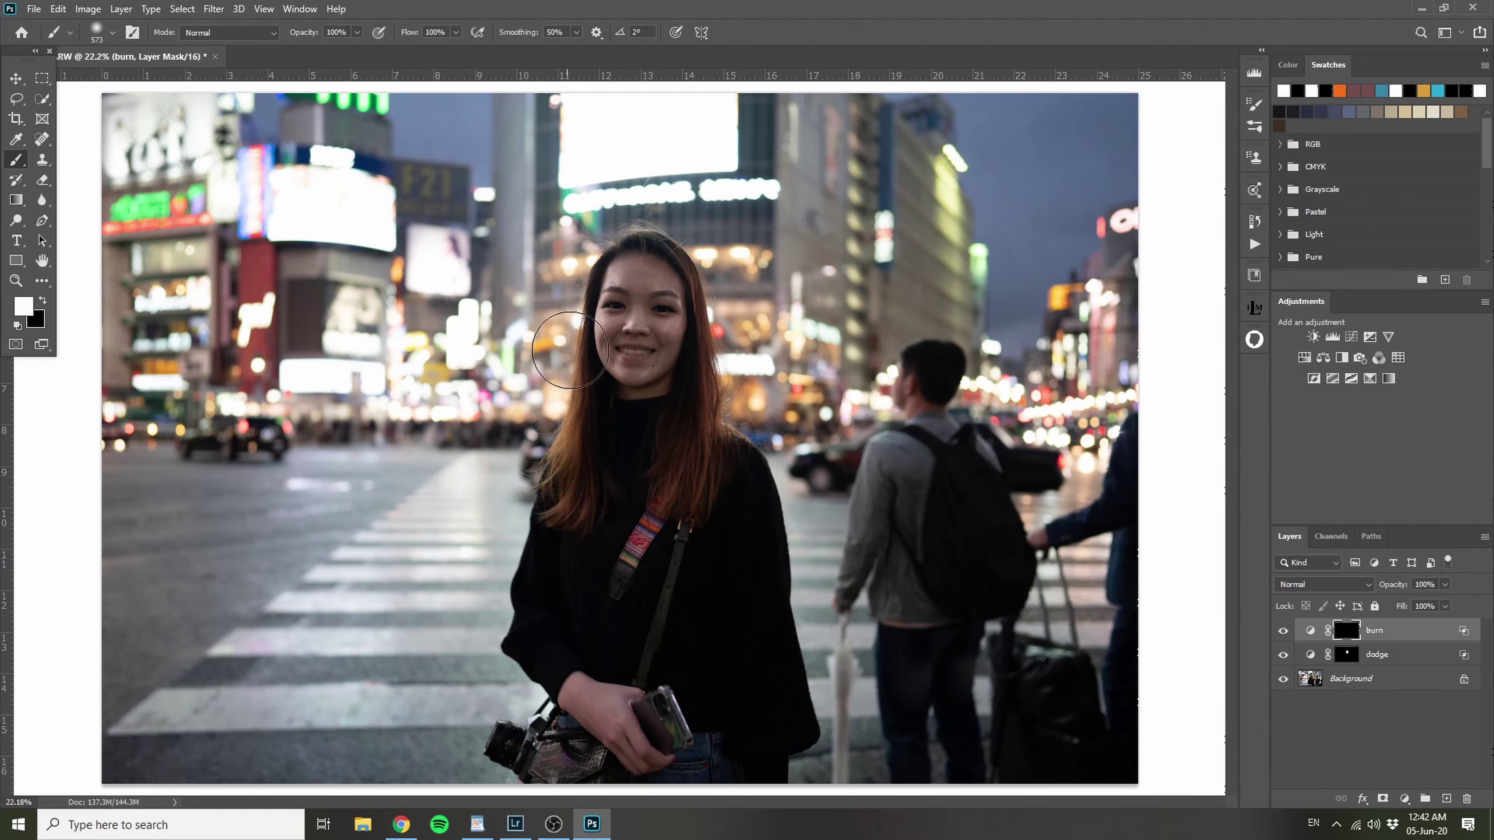
scroll(654, 324, "up", 1)
scroll(654, 325, "up", 2)
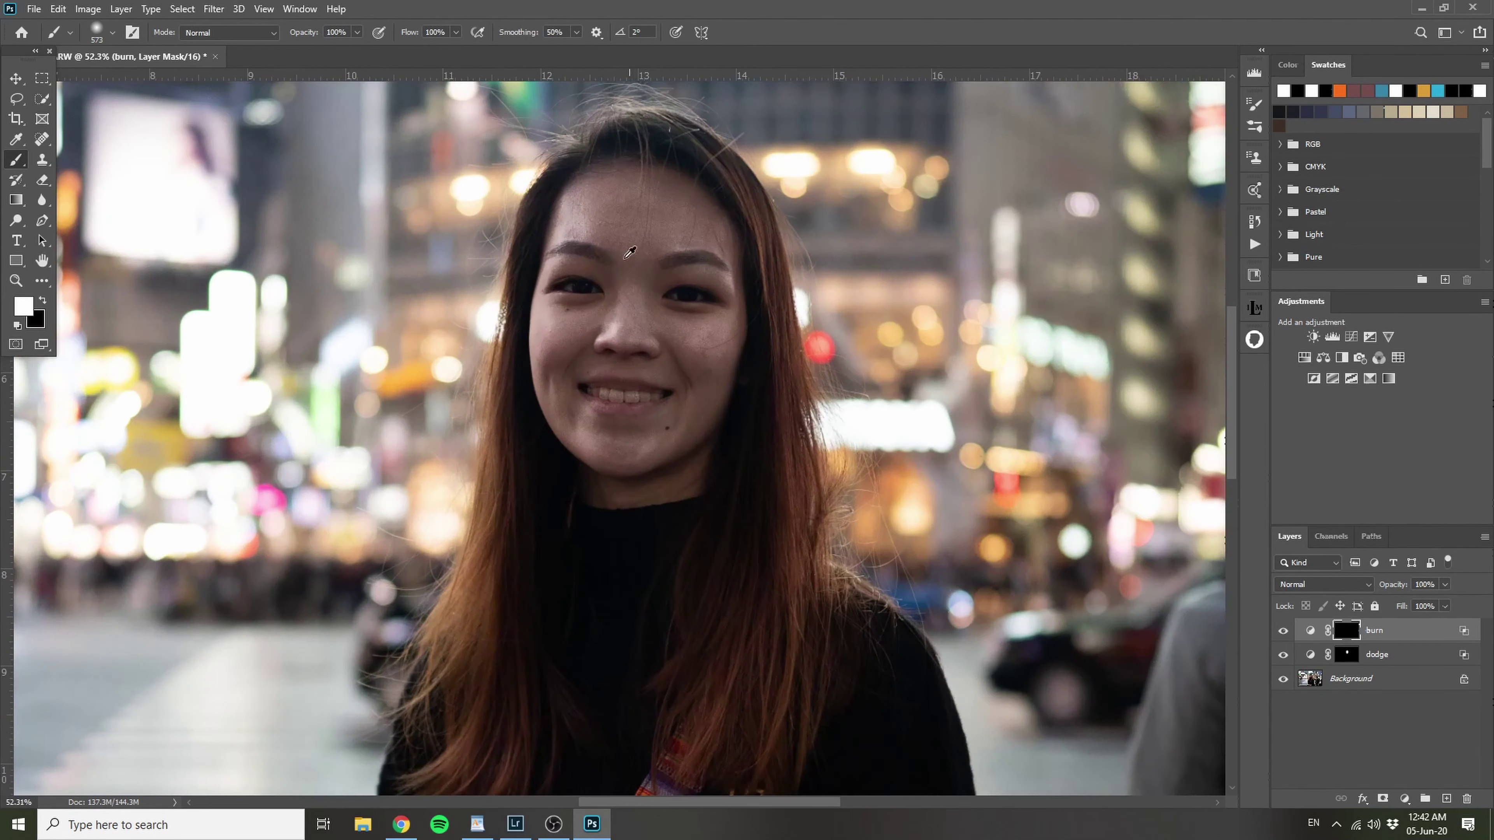
mouse_move(629, 236)
left_mouse_down()
mouse_move(627, 469)
mouse_move(622, 354)
mouse_move(671, 328)
mouse_move(472, 305)
left_mouse_up()
Step: Reduce the brush size to 59 for detail work around the eyes on the burn mask and switch the foreground colour to black
scroll(607, 288, "up", 3)
mouse_move(556, 340)
left_mouse_down()
mouse_move(544, 337)
mouse_move(556, 326)
left_mouse_up()
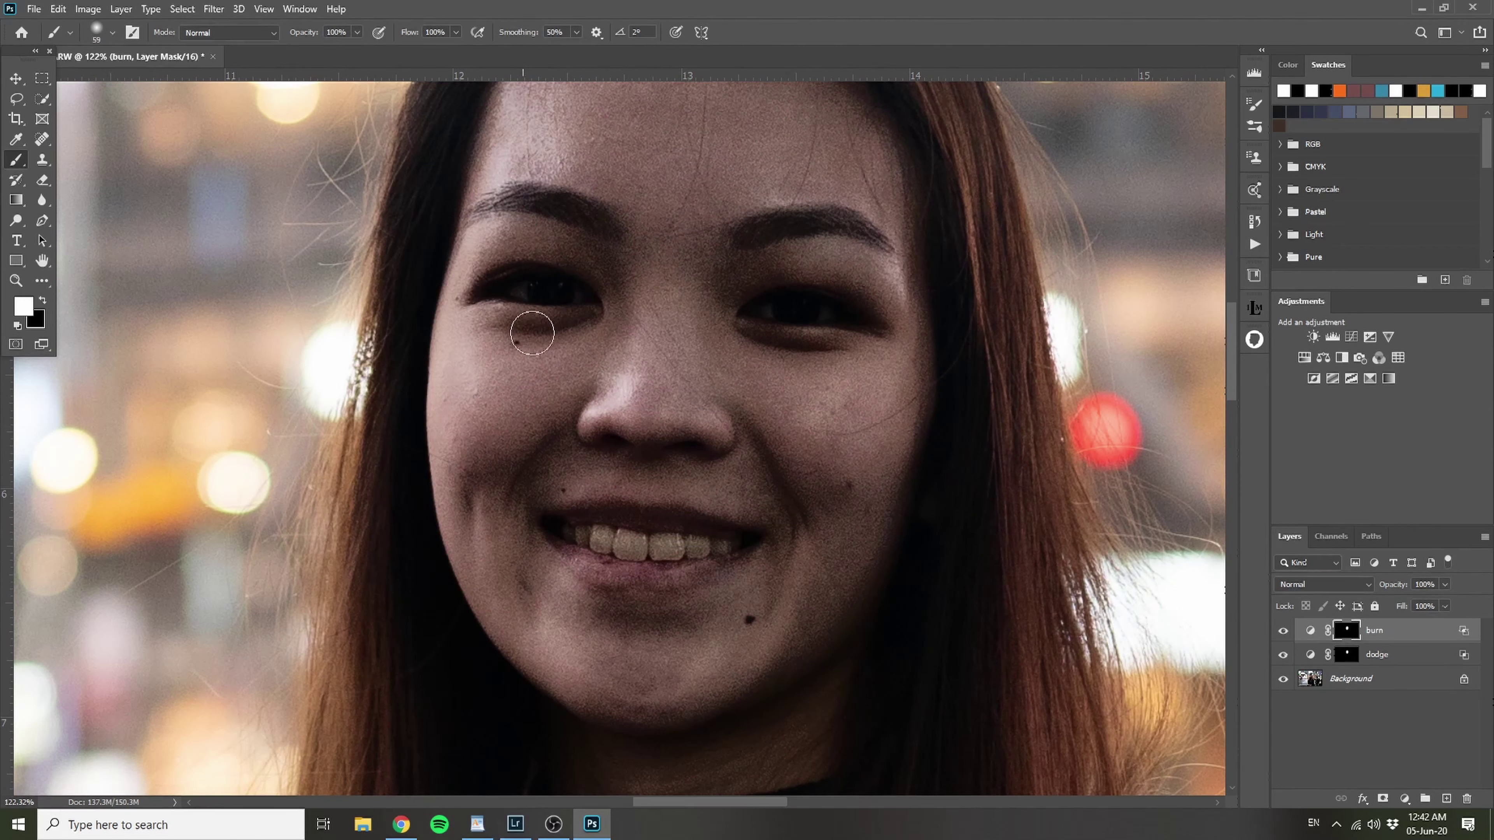
key("x")
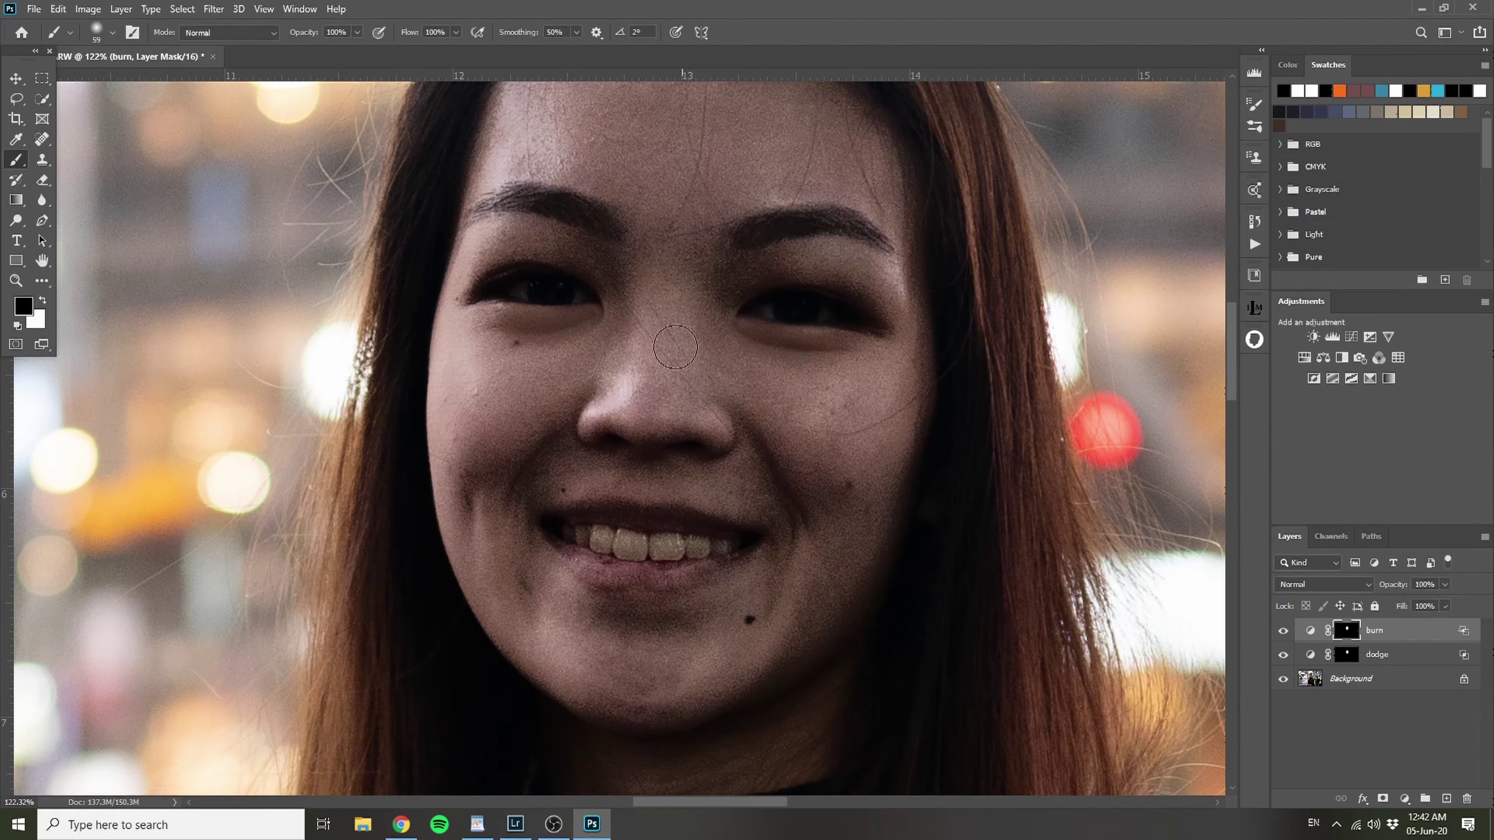
scroll(804, 354, "down", 4)
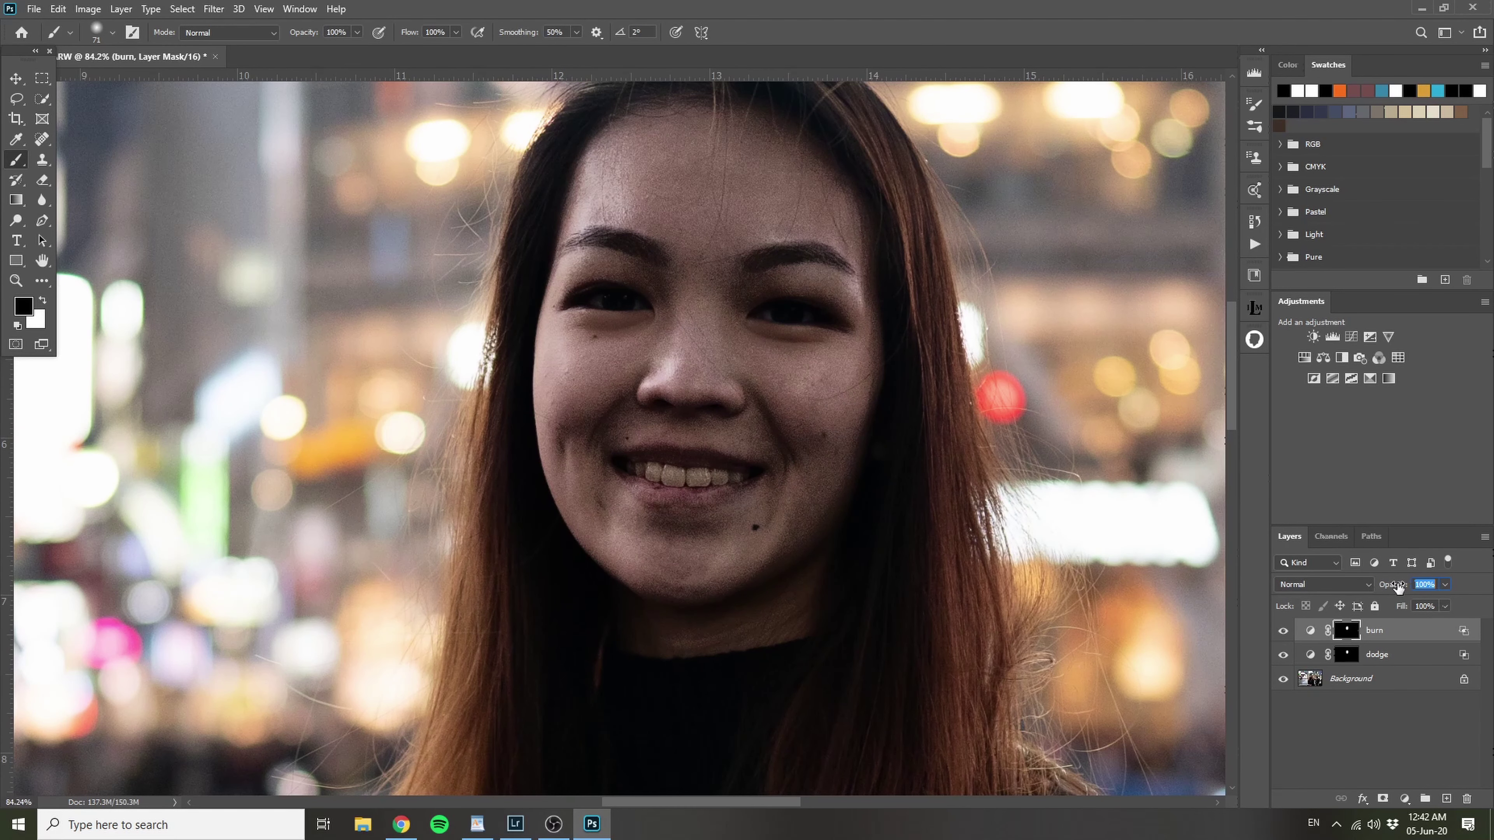
Step: Lower the burn layer's opacity to 27% and group it together with the dodge layer
left_click_drag(1387, 589, 953, 561)
type("27")
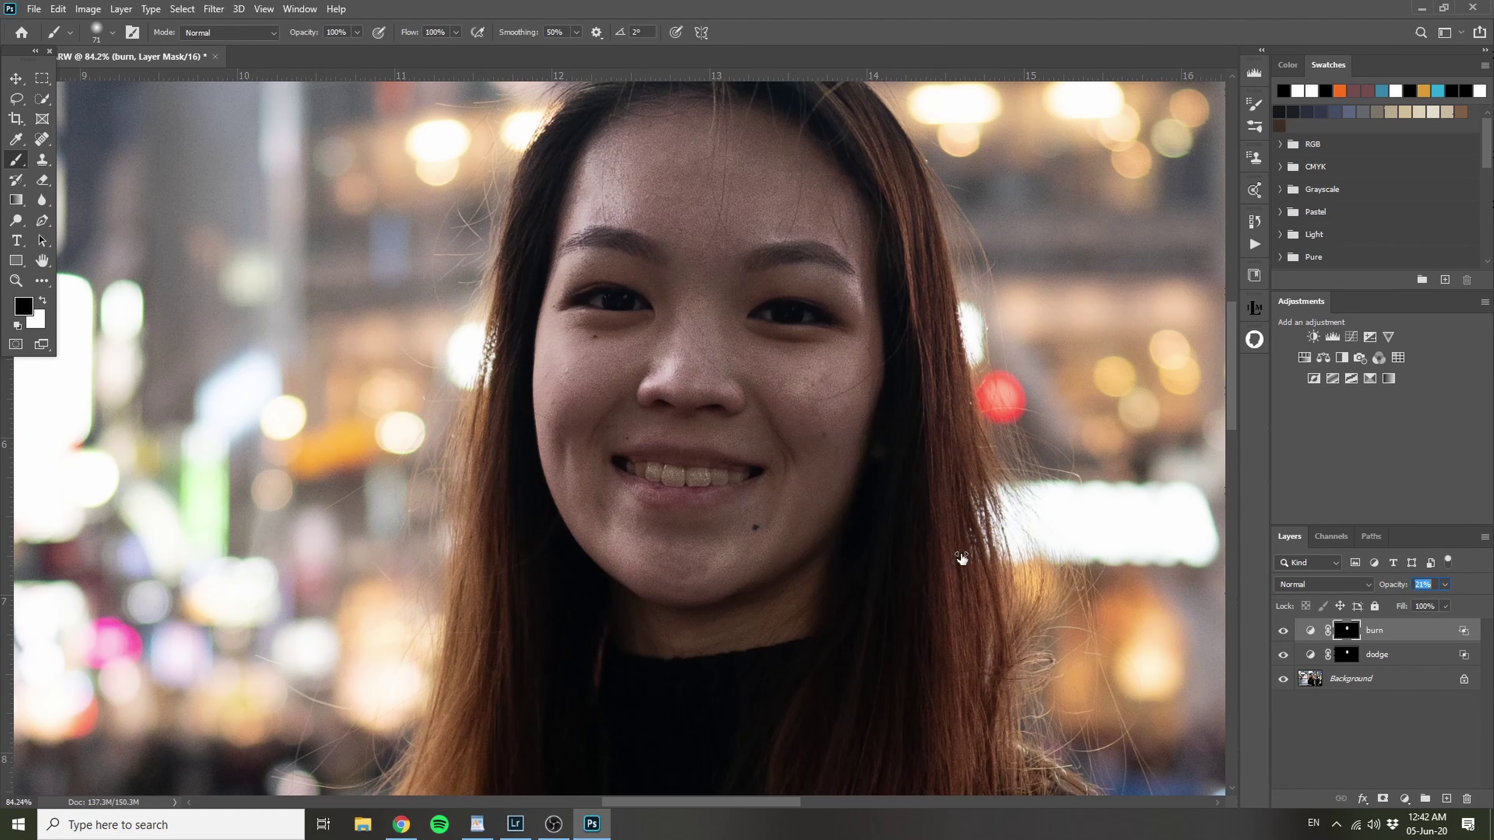
scroll(962, 551, "down", 10)
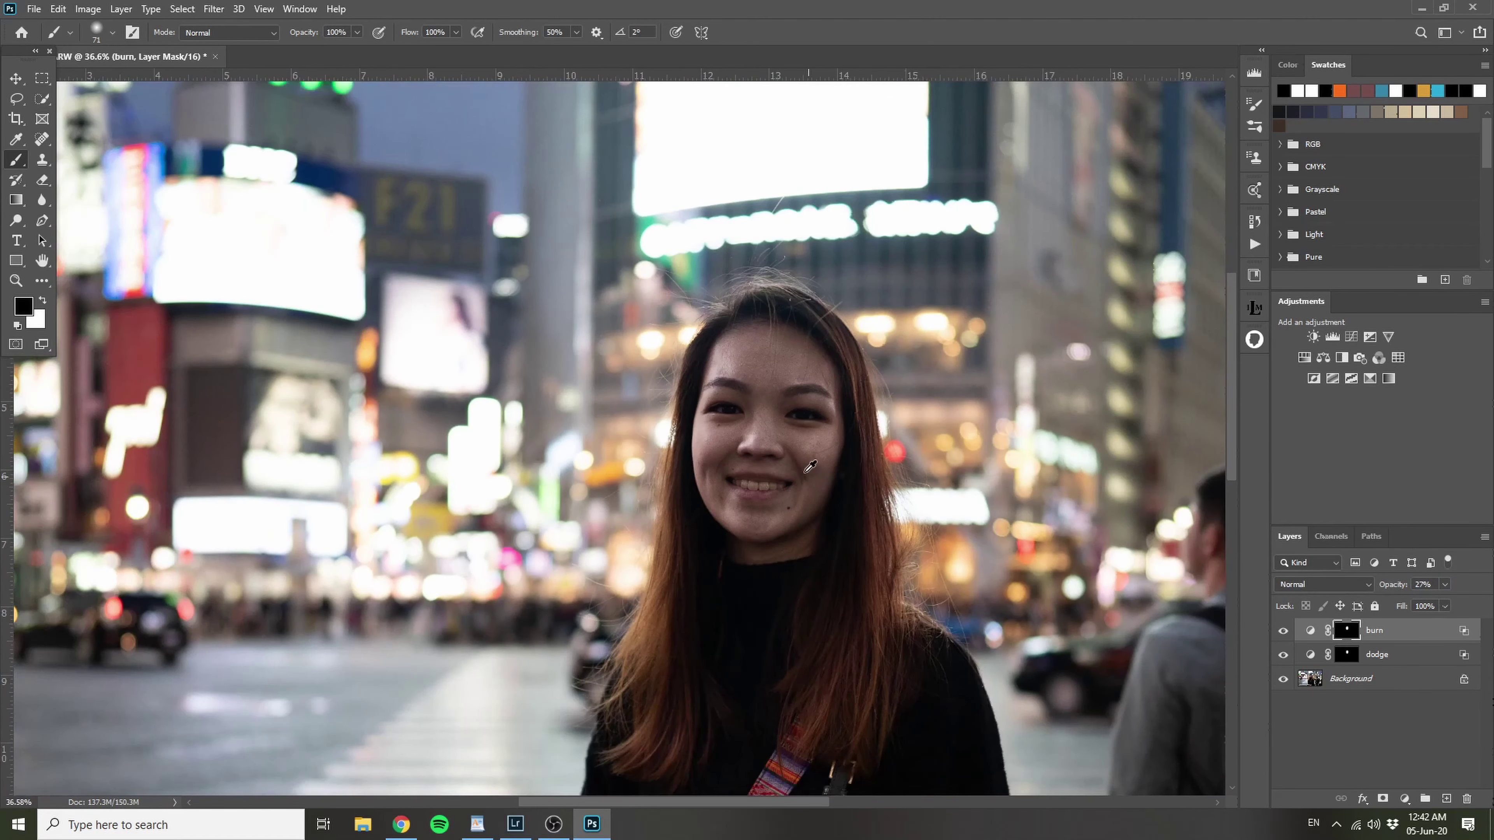
left_click(1382, 657, "shift")
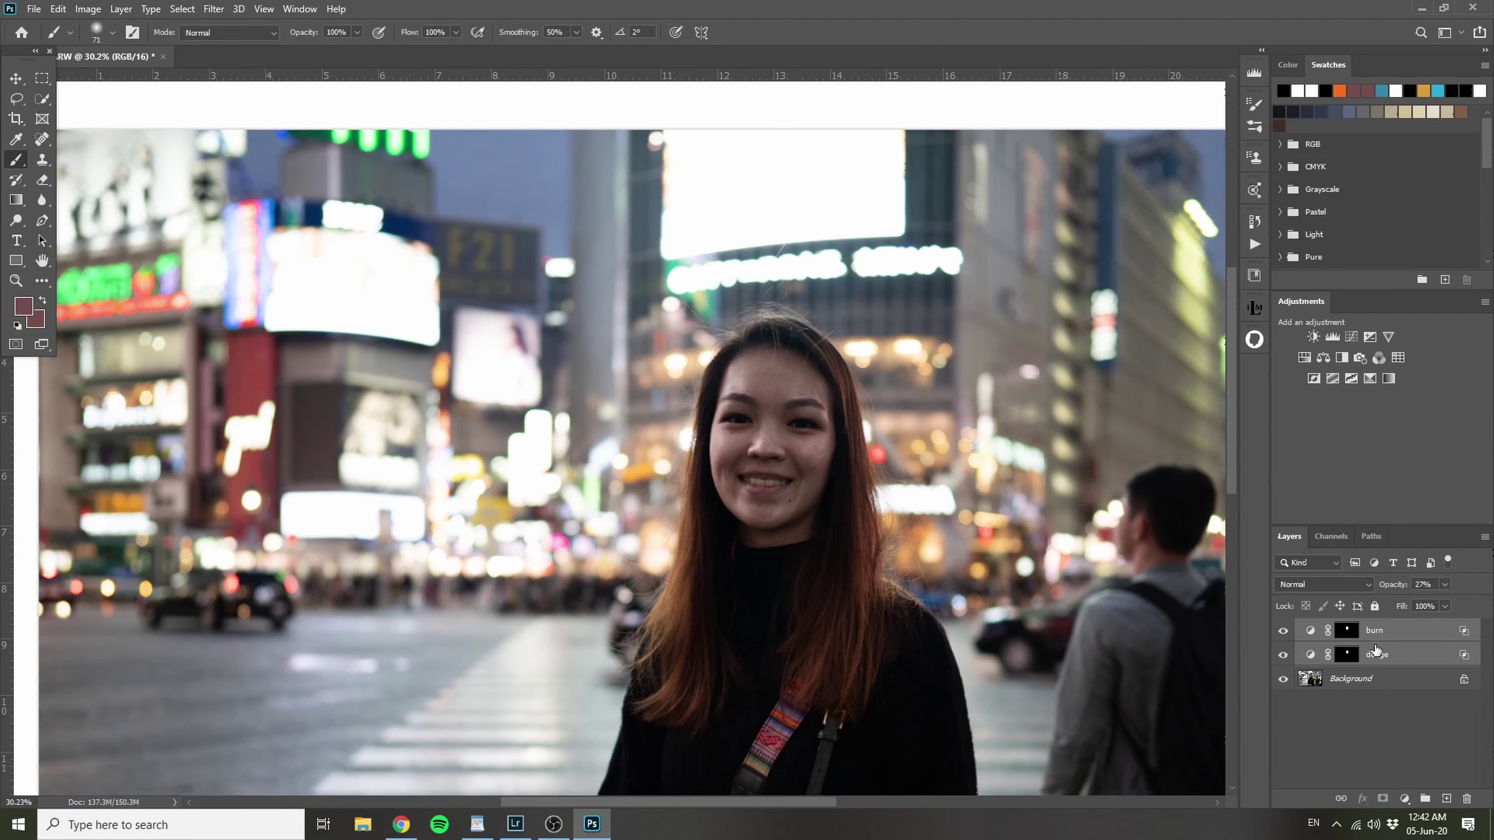
key("ctrl+g")
Step: Compare the portrait with and without the grouped dodge and burn layers, then examine the face up close
left_click(1284, 628)
left_click(1283, 628)
left_click(1284, 628)
left_click(1284, 628)
left_click(1284, 628)
left_click(1284, 628)
left_click(1284, 628)
left_click(1283, 628)
left_click(1283, 628)
left_click(1284, 628)
left_click(1283, 628)
left_click(1283, 628)
left_click(1283, 629)
left_click(1284, 628)
left_click(1284, 628)
left_click(1284, 628)
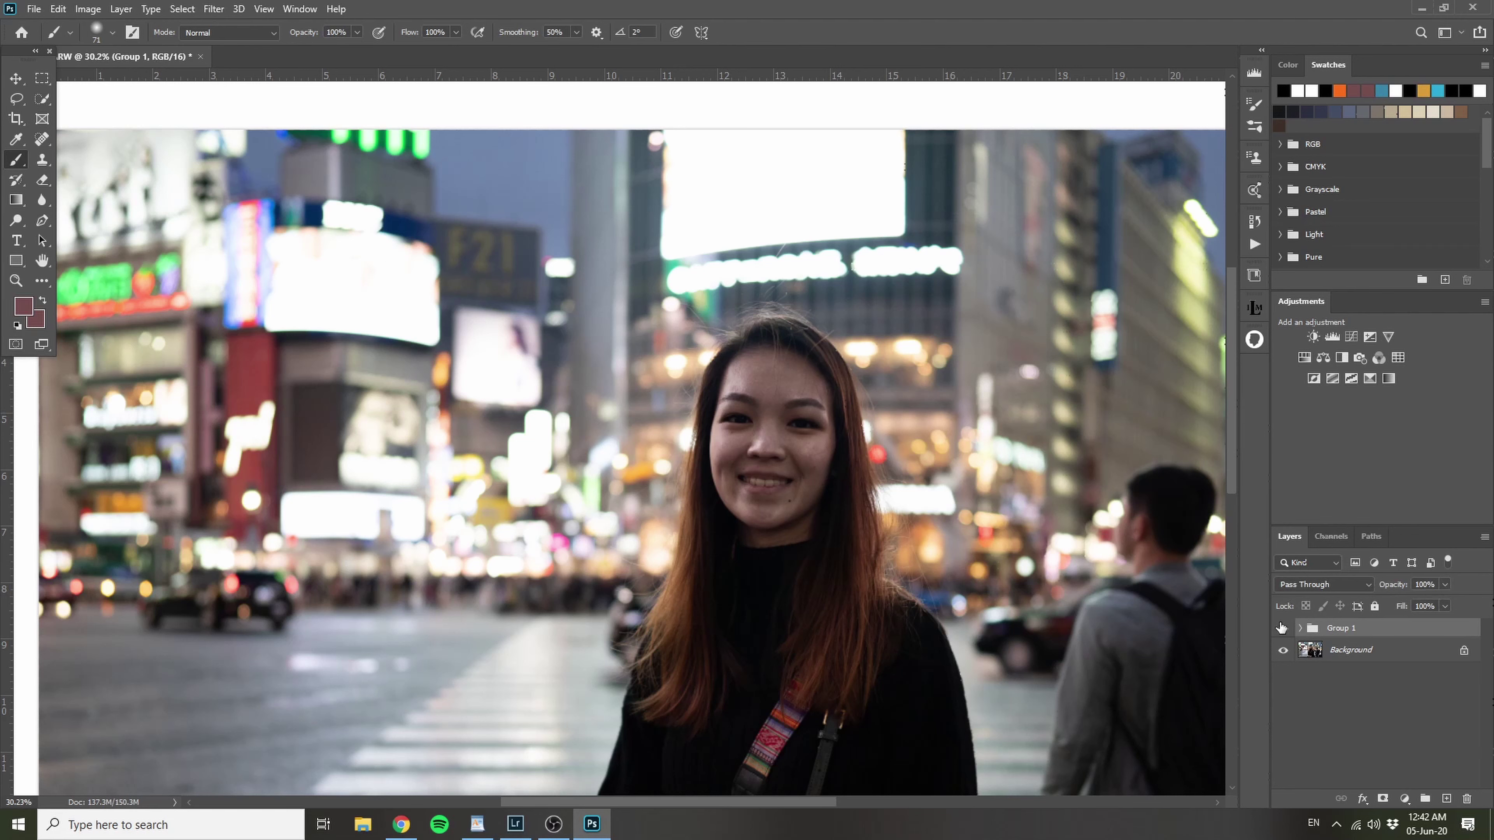
left_click(1283, 628)
left_click(1283, 629)
left_click(1283, 629)
left_click(1283, 629)
left_click(1283, 629)
scroll(824, 416, "up", 3)
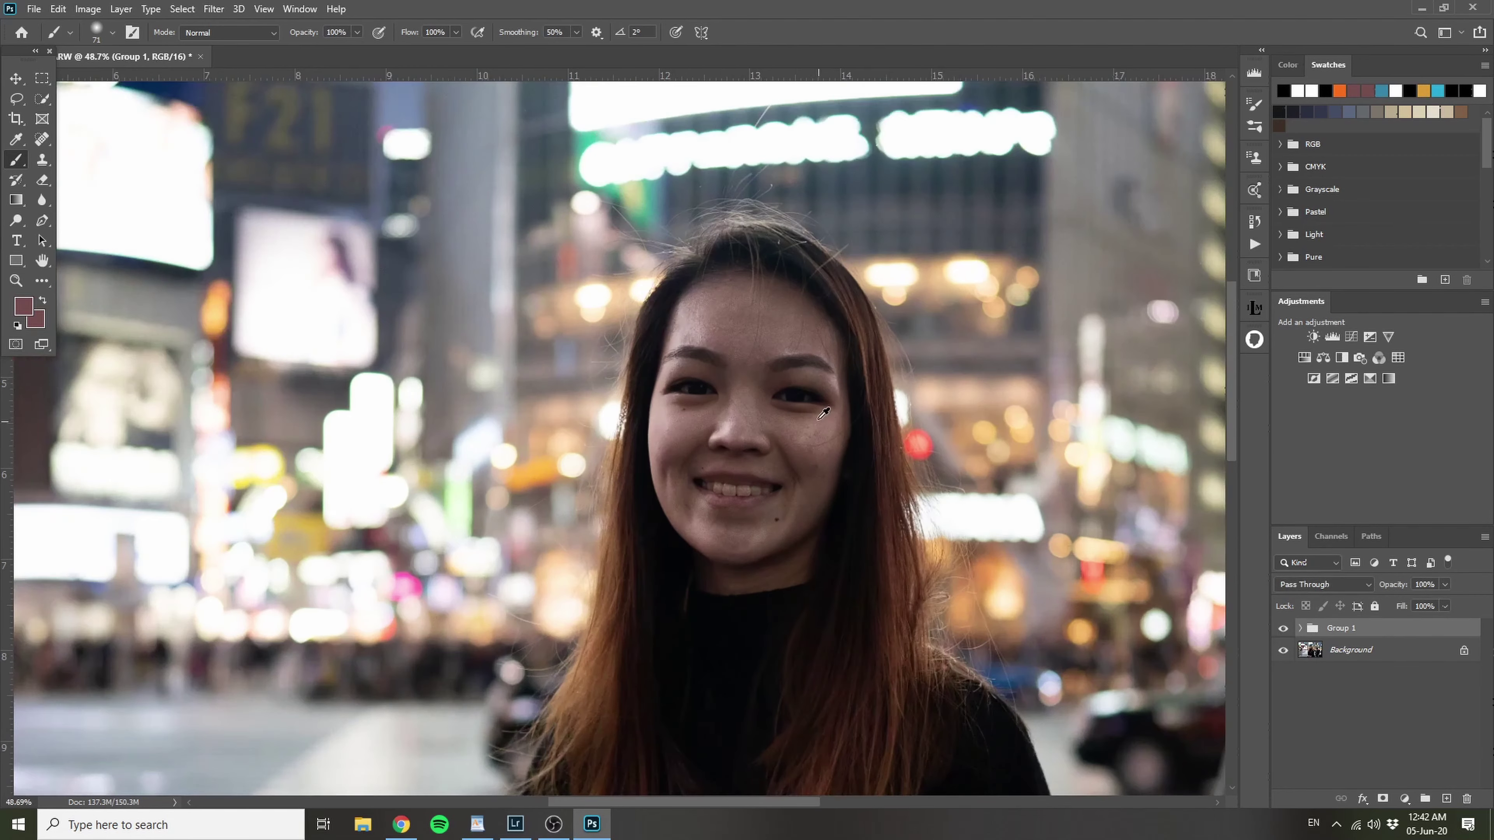
scroll(824, 415, "up", 2)
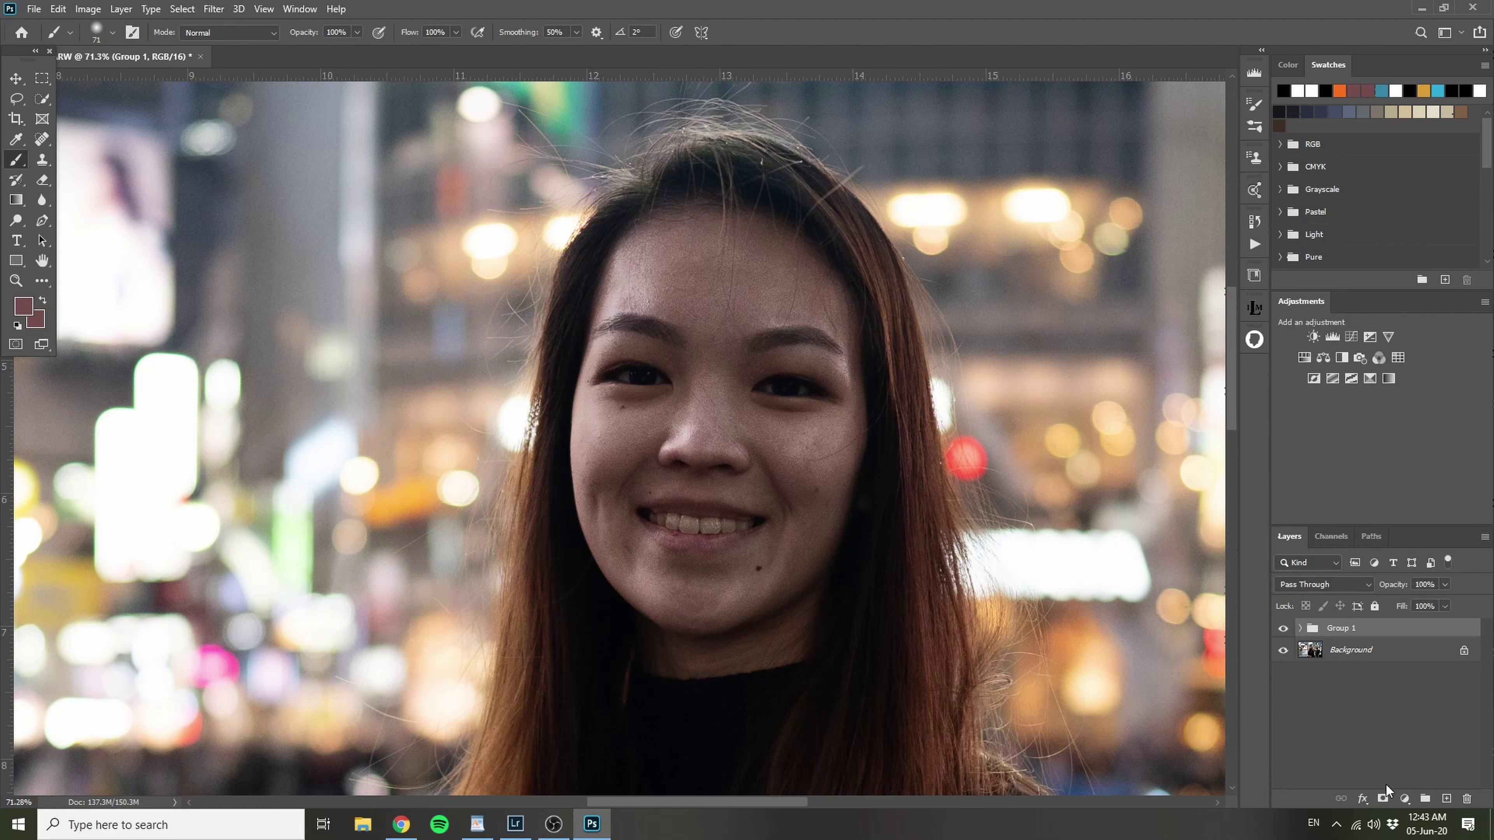
left_click(1402, 799)
left_click(1445, 800, "alt")
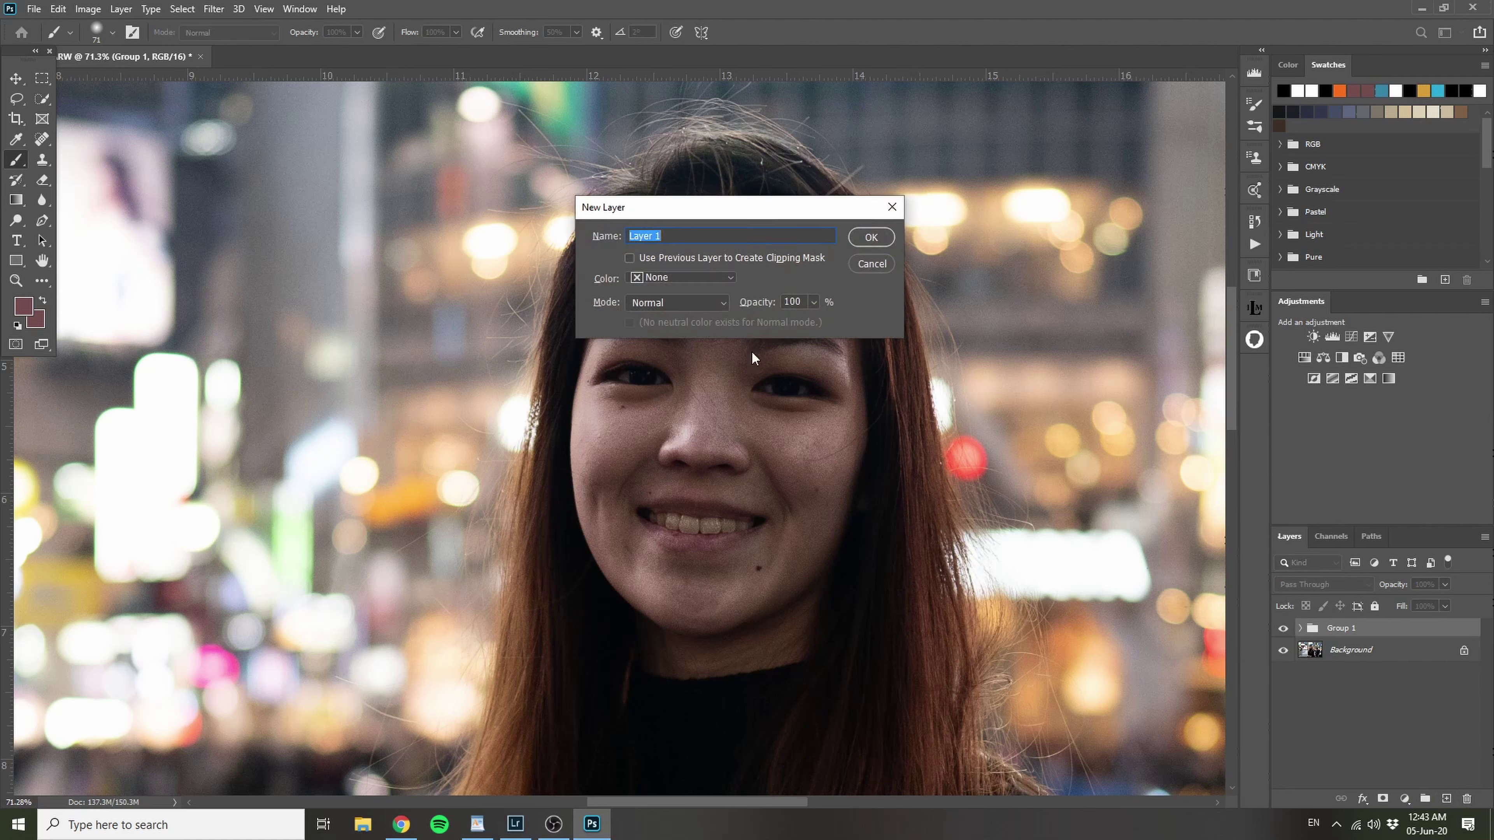
left_click(883, 265)
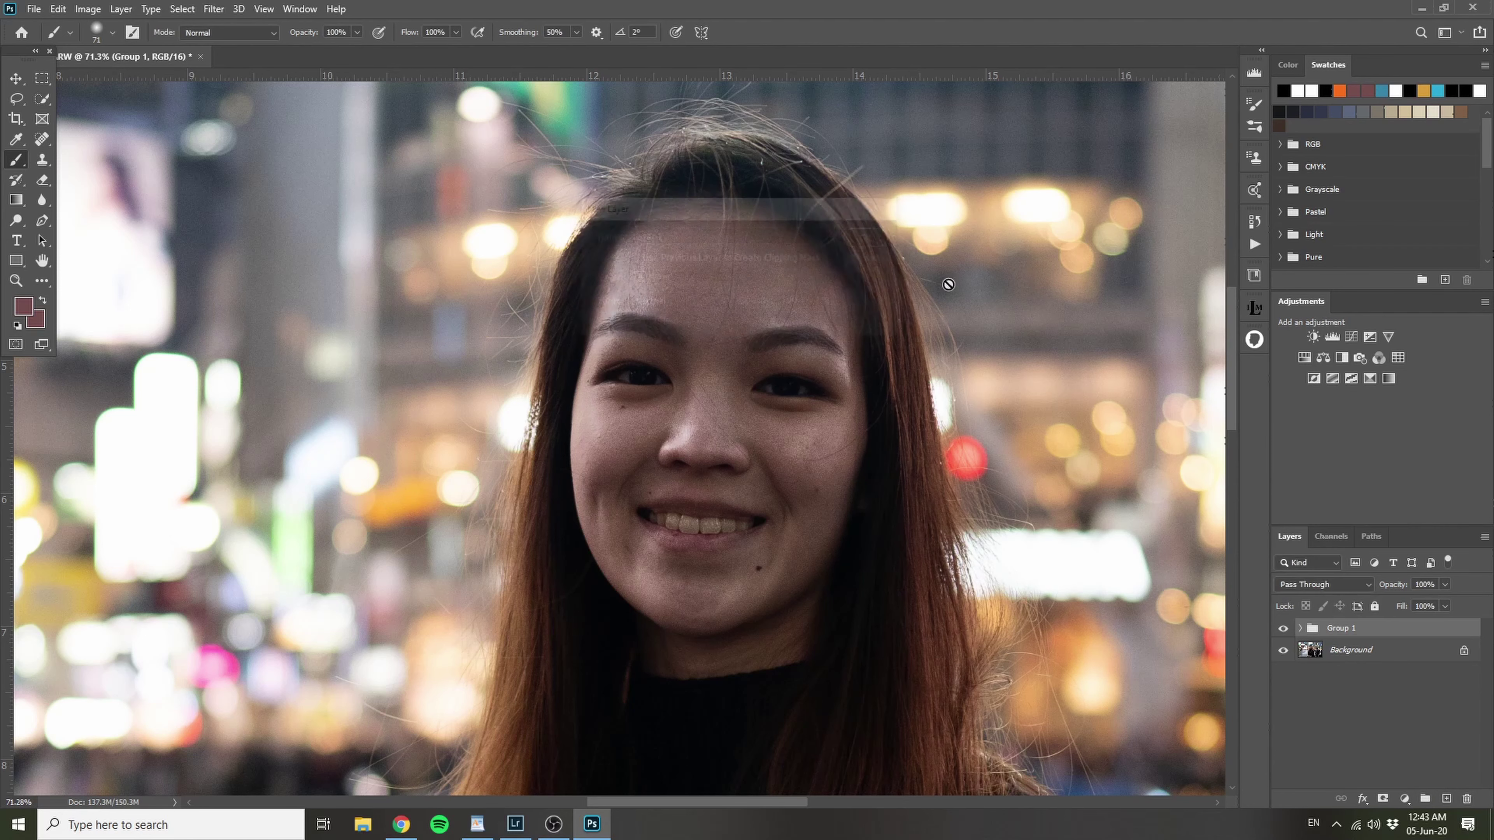
left_click(1446, 800)
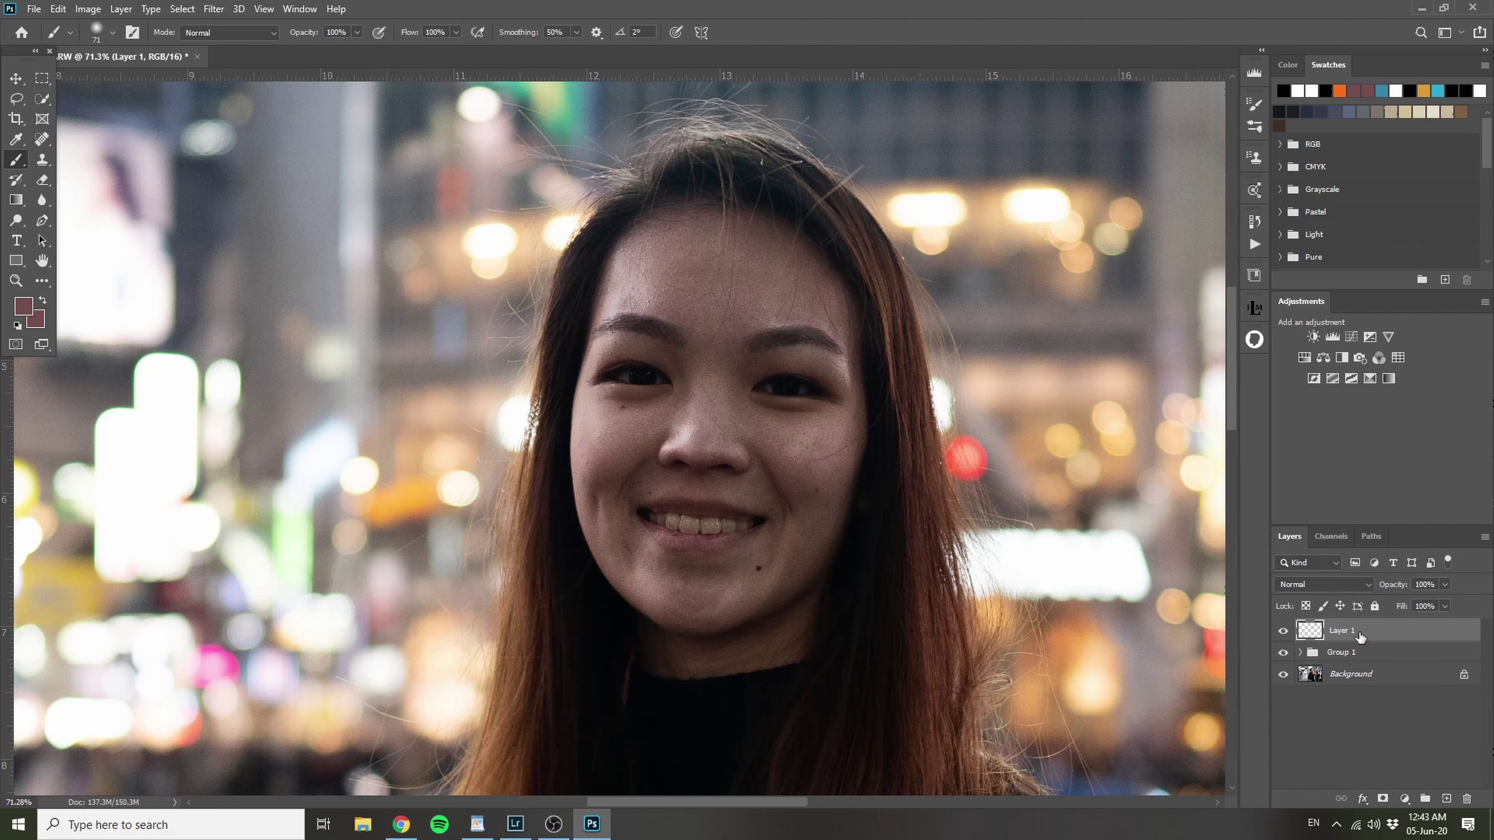
key("Delete")
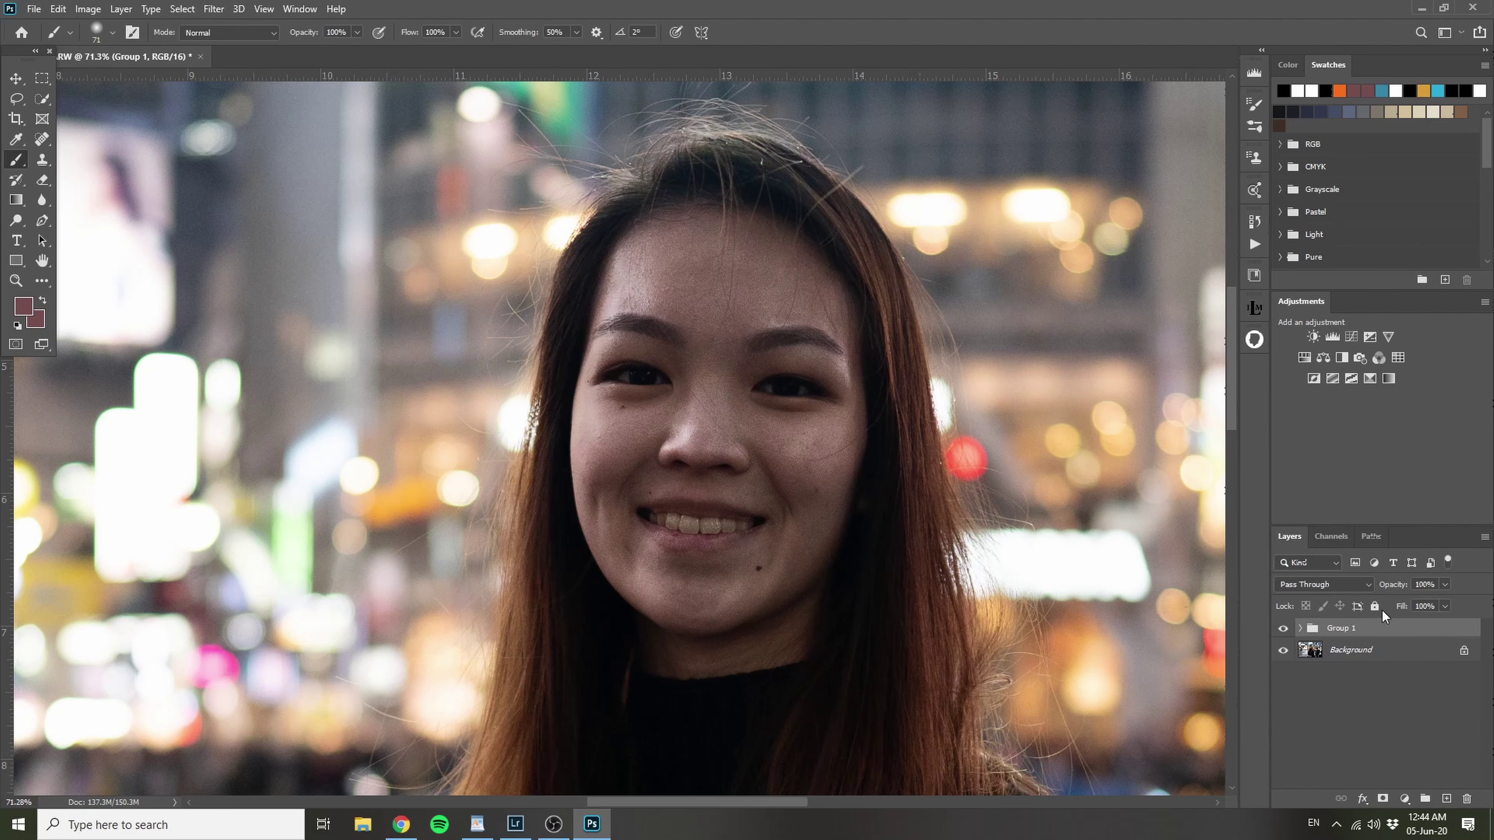
Step: Create a new layer named DODGE N BURN W SL in Soft Light mode, filled with 50% gray
left_click(1445, 799, "alt")
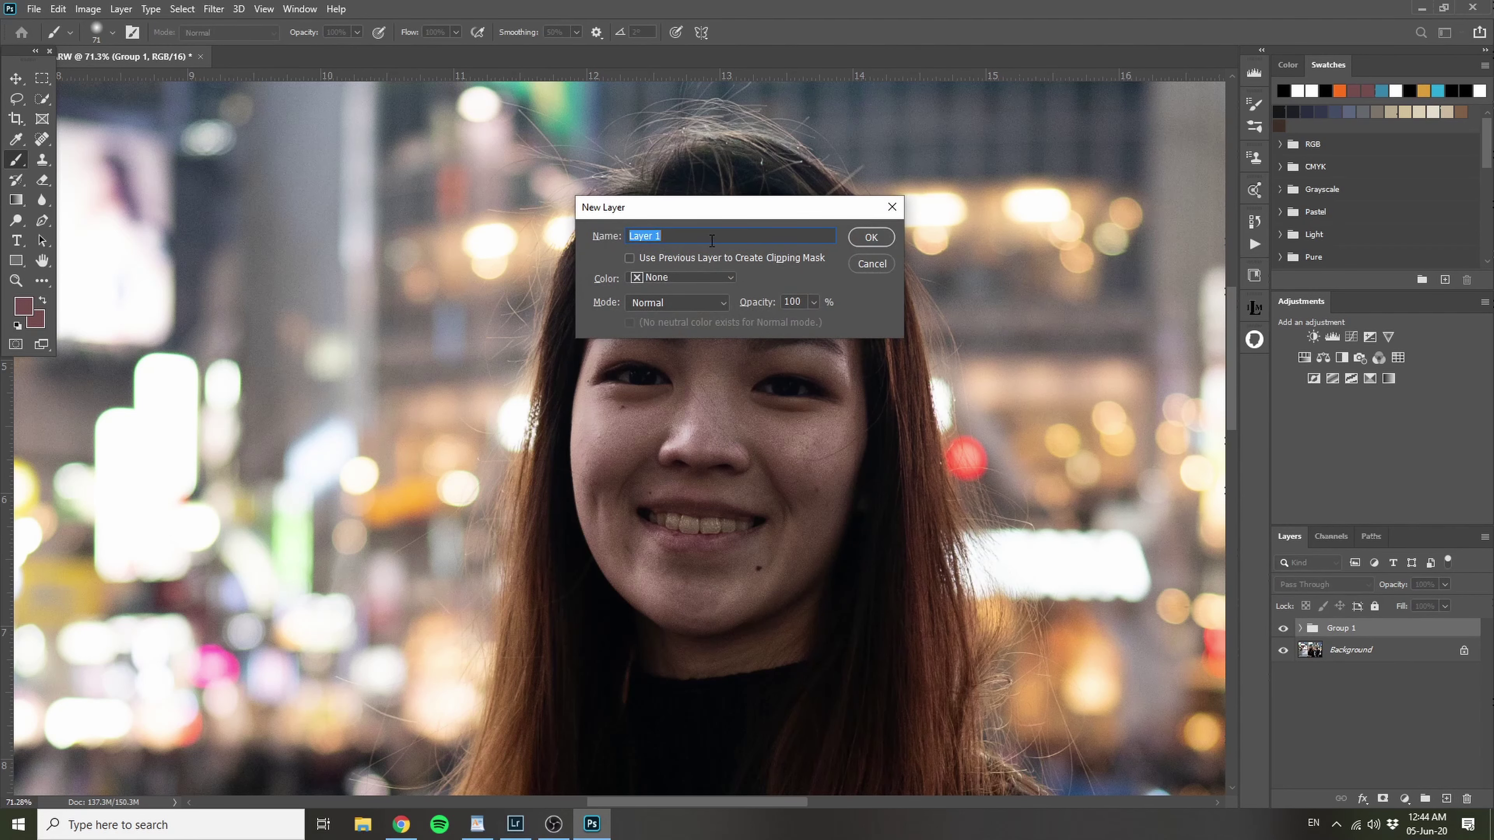
type("DODGE N BURN W SL")
left_click(650, 302)
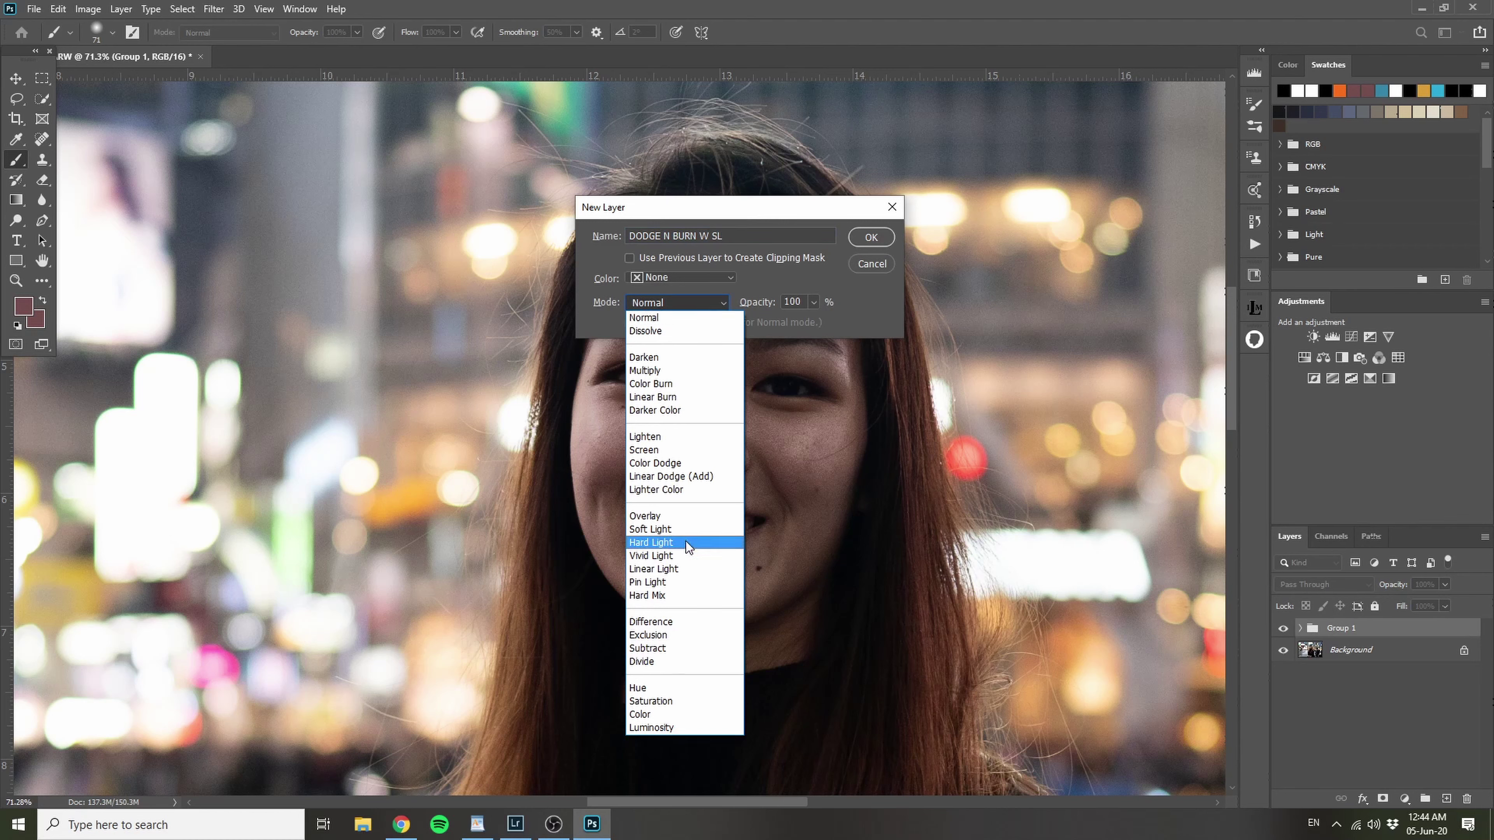
left_click(687, 530)
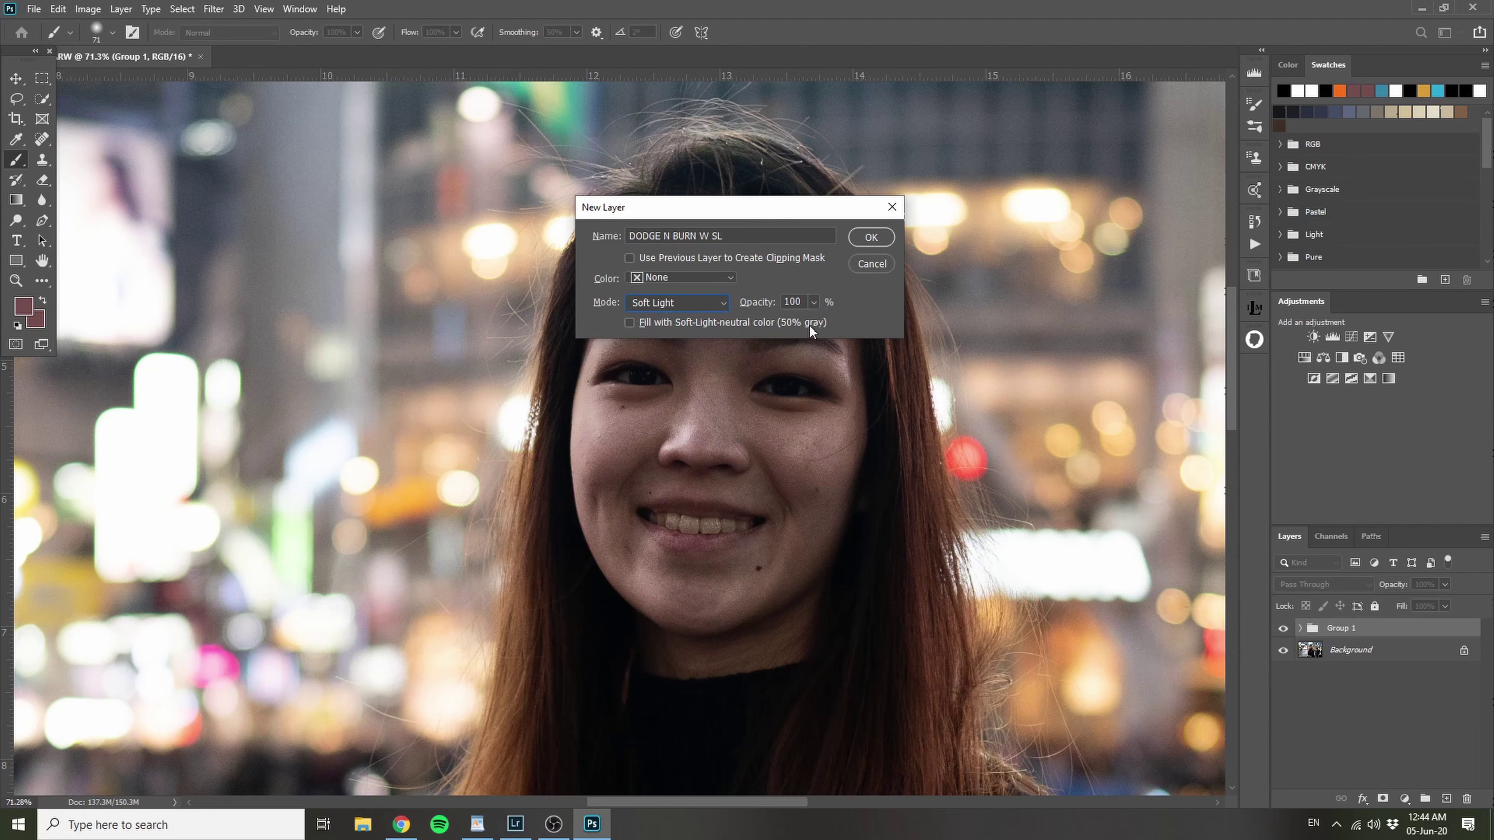
left_click(867, 242)
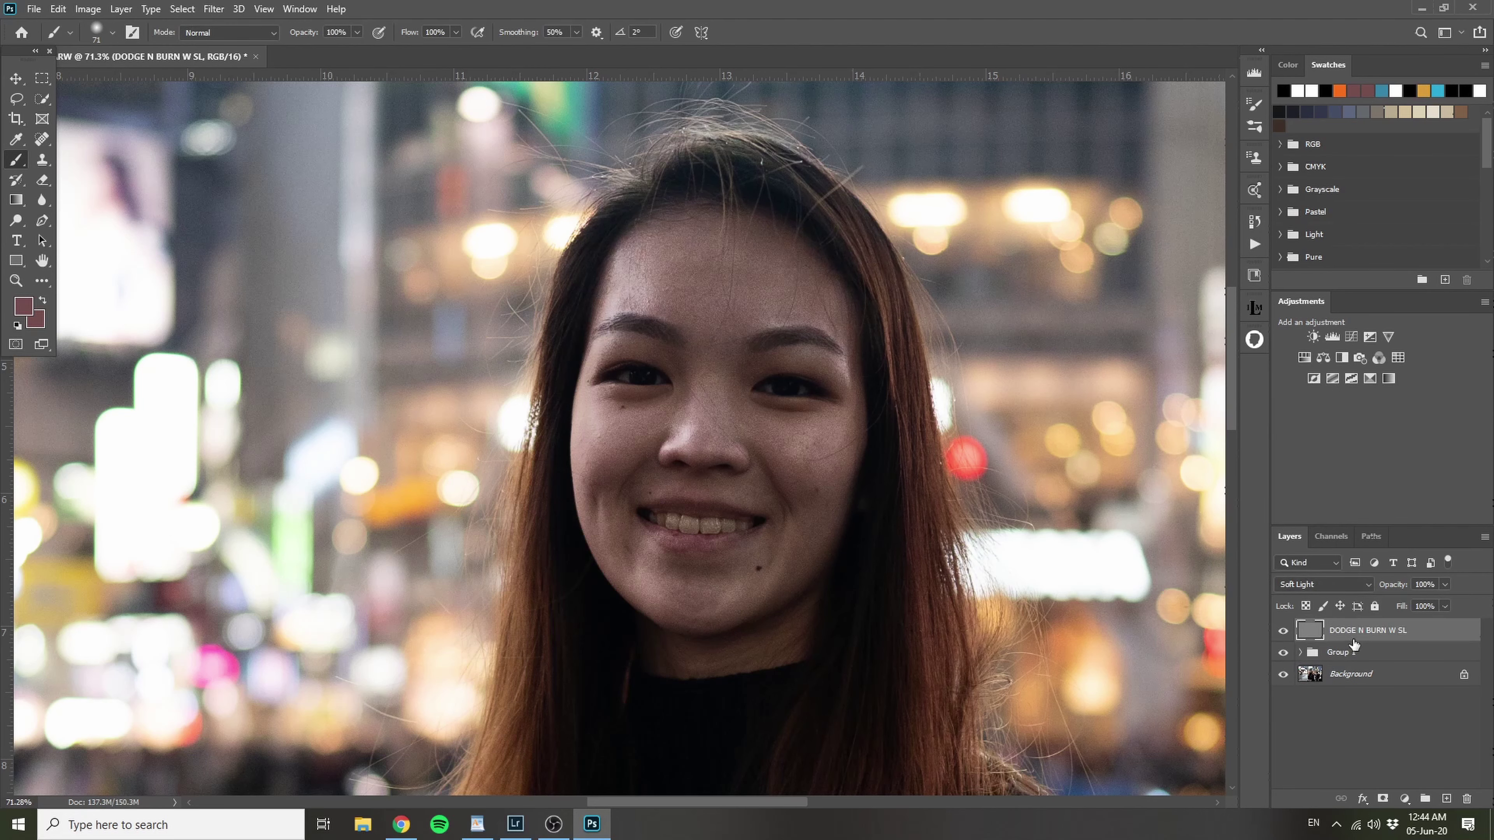
Step: Isolate the gray Soft Light layer to inspect its fill, then show all the layers again
left_click(1283, 632, "alt")
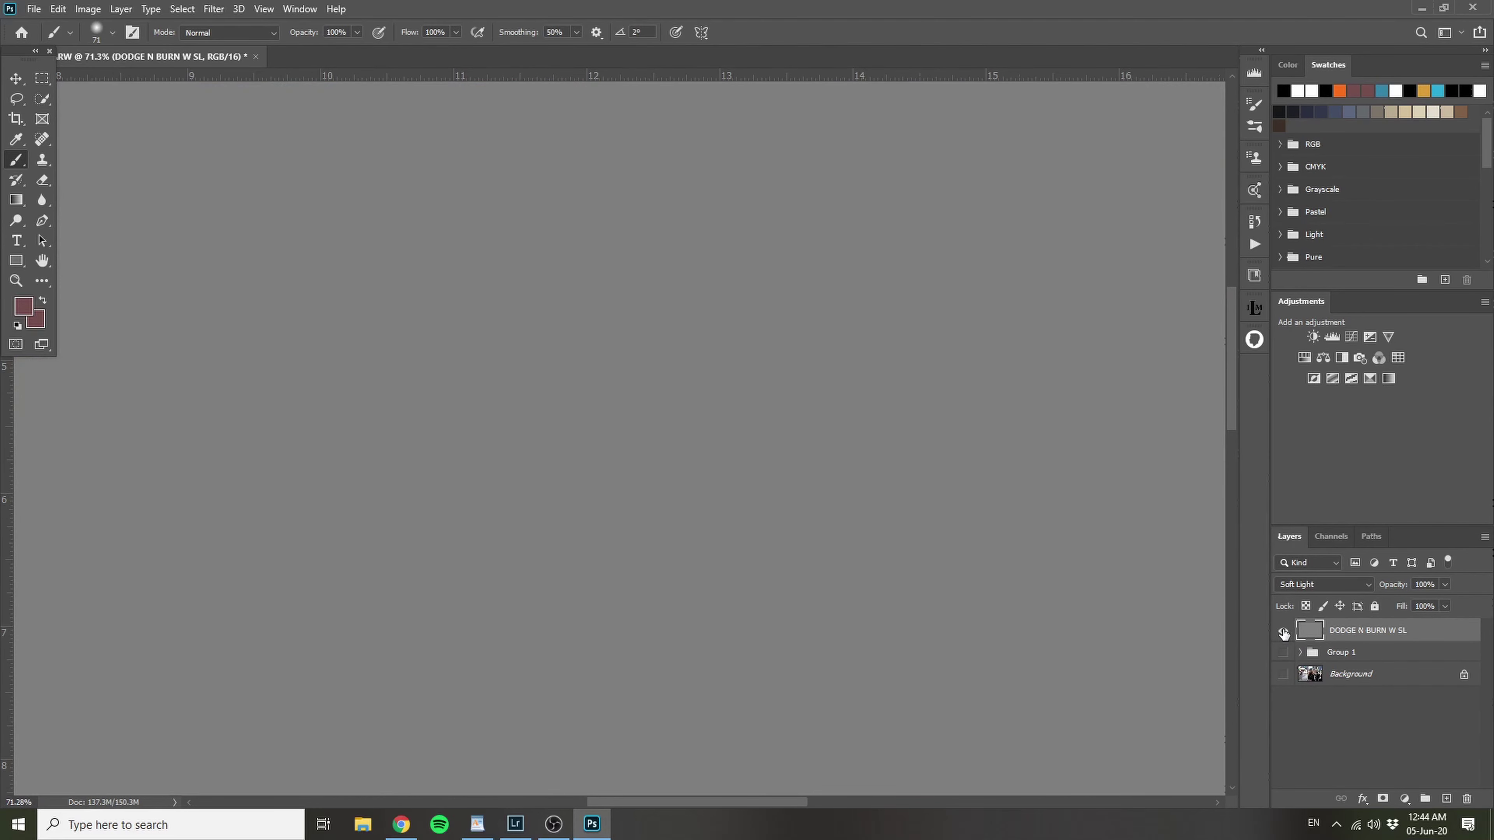
left_click(1283, 631, "alt")
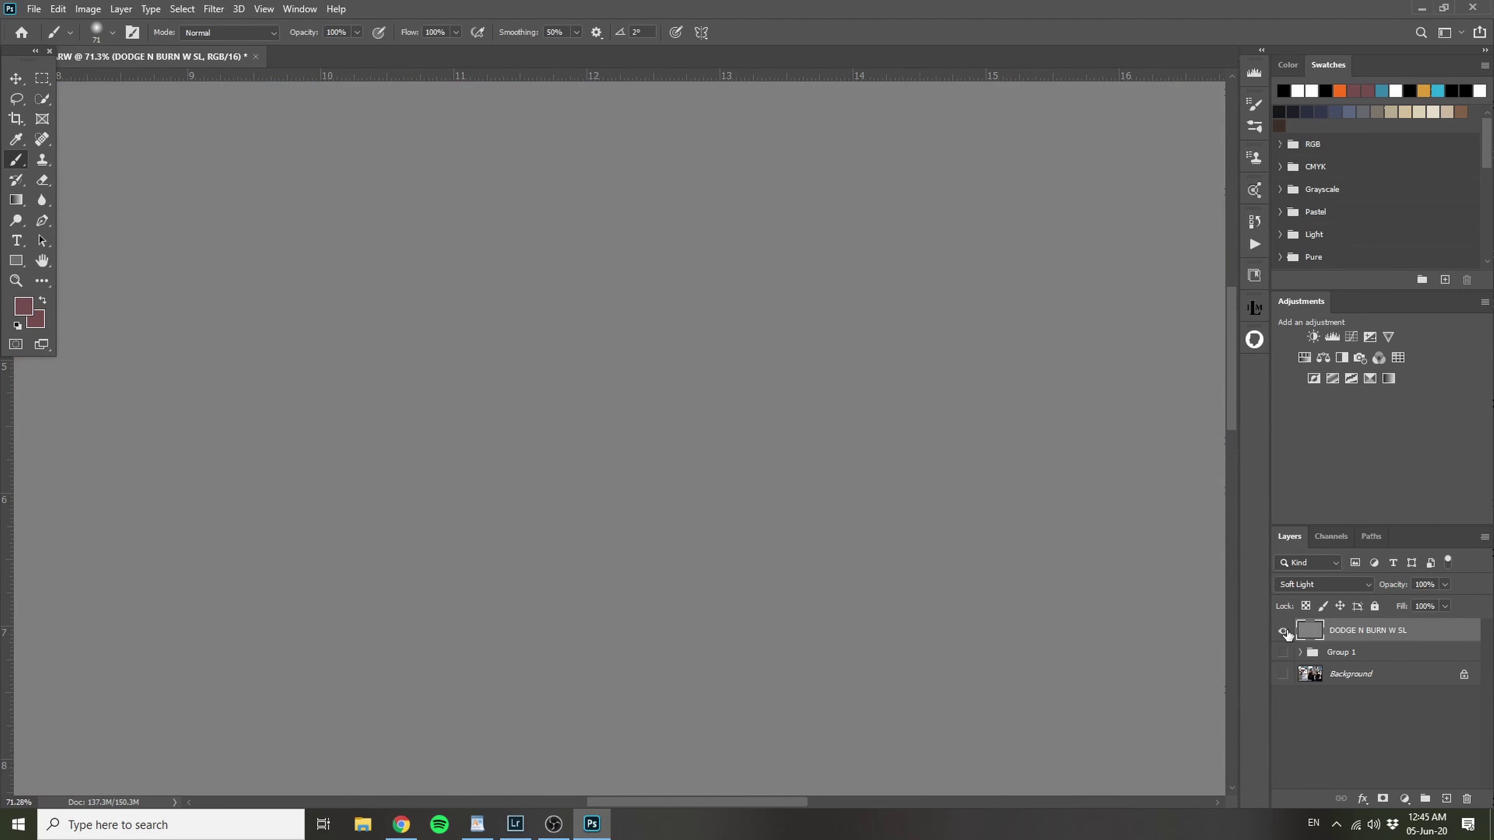
left_click(1284, 631, "alt")
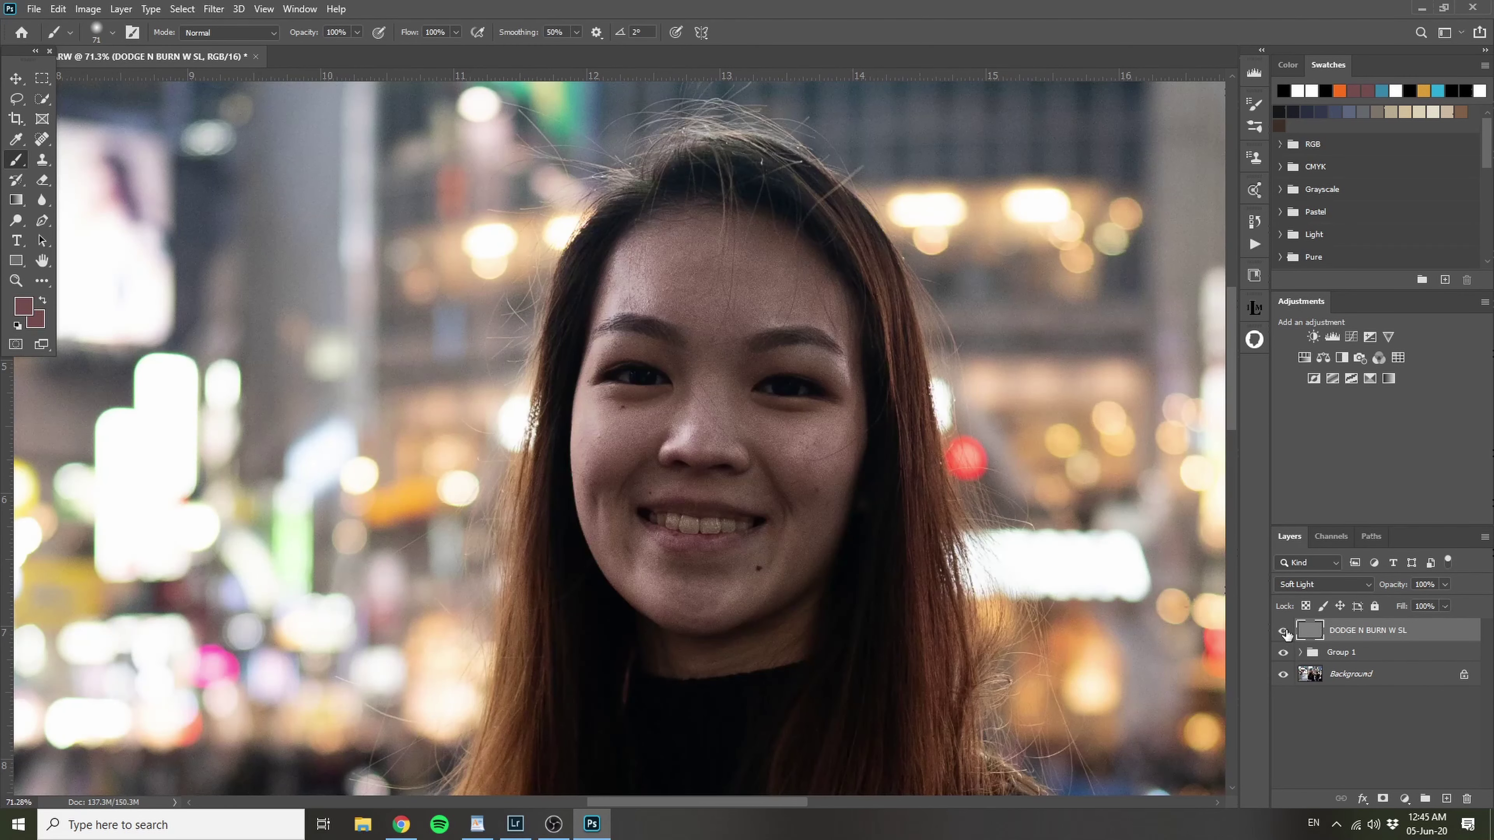
left_click(1284, 631, "alt")
left_click(1283, 631, "alt")
Step: Reset the brush colours to the defaults and make white the foreground colour
left_click(17, 326)
key("x")
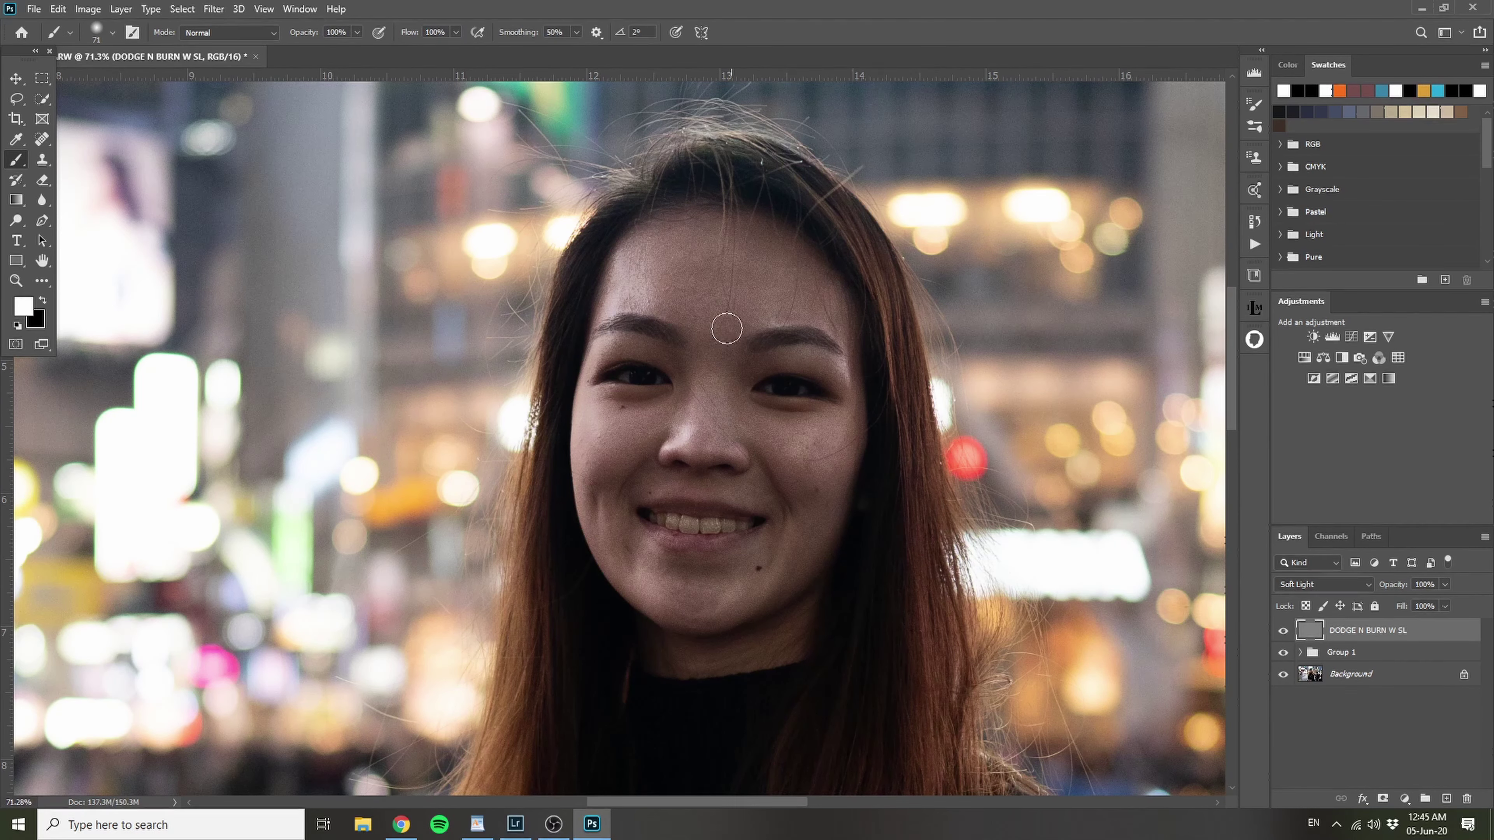
Step: Try a white stroke and a black stroke across the forehead on the gray layer, then undo both
scroll(729, 318, "up", 2)
left_click_drag(611, 252, 835, 261)
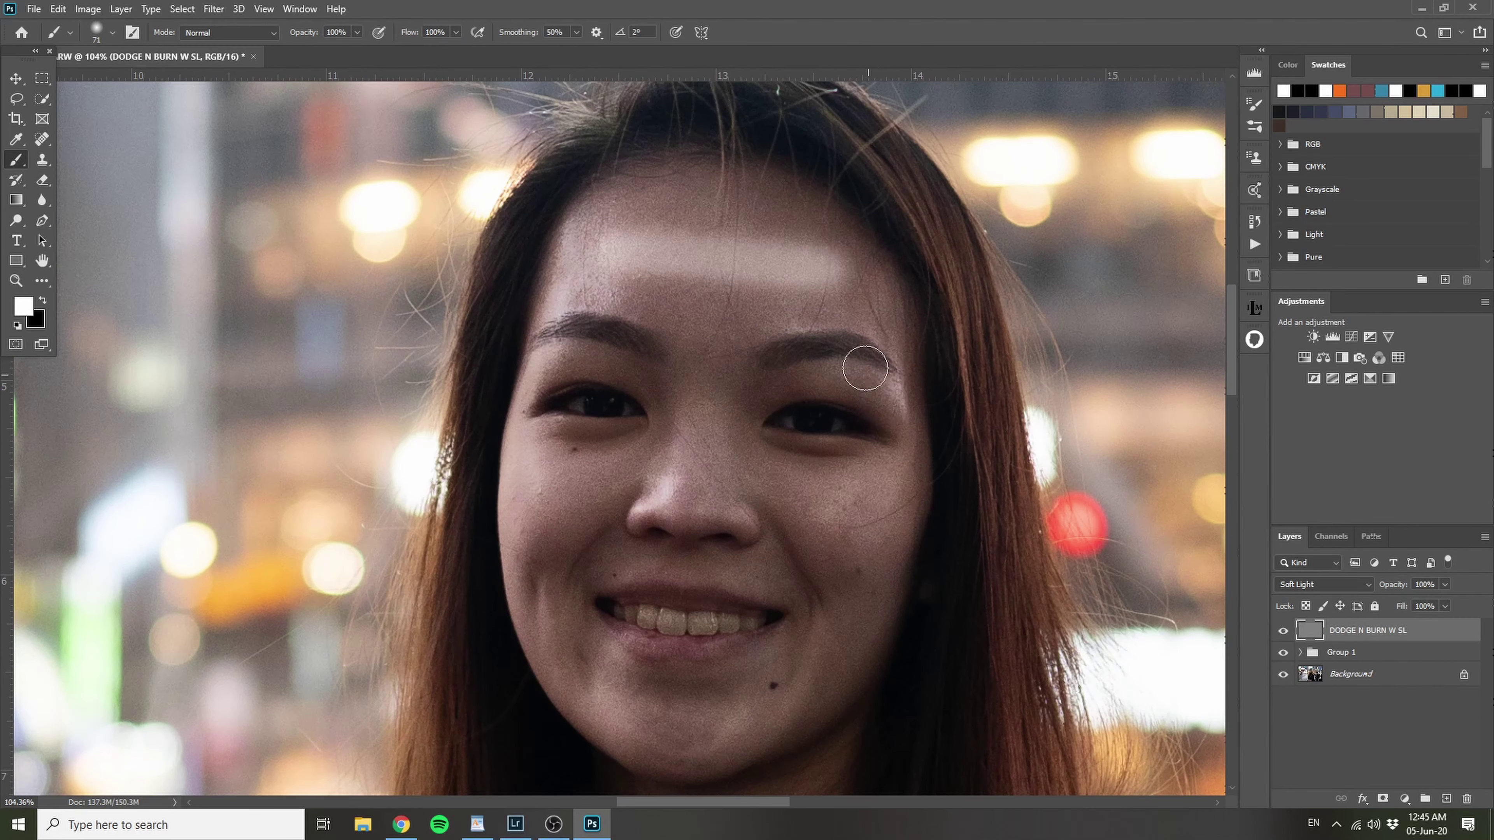
key("x")
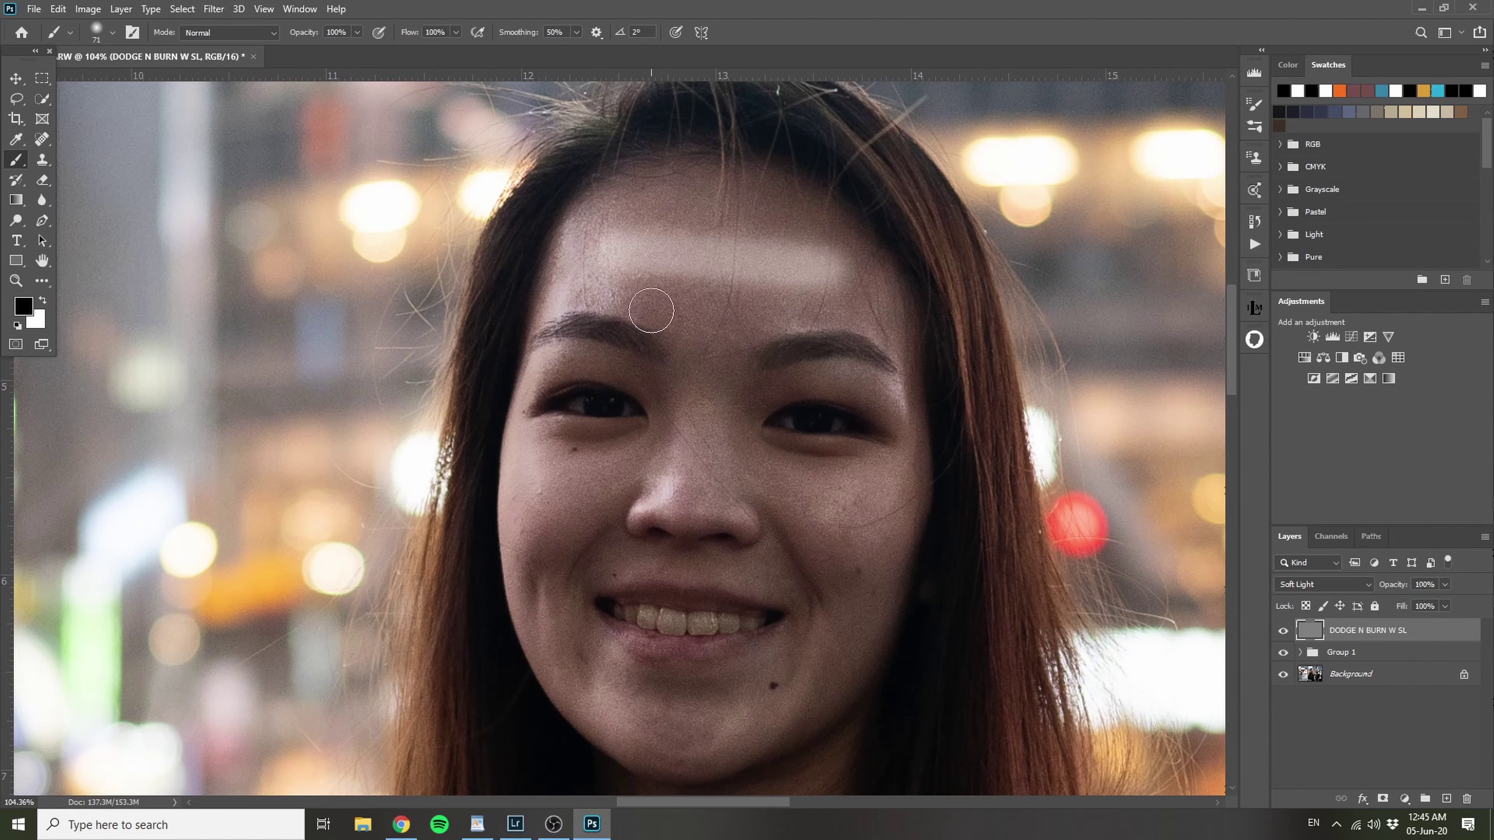
left_click_drag(635, 298, 797, 298)
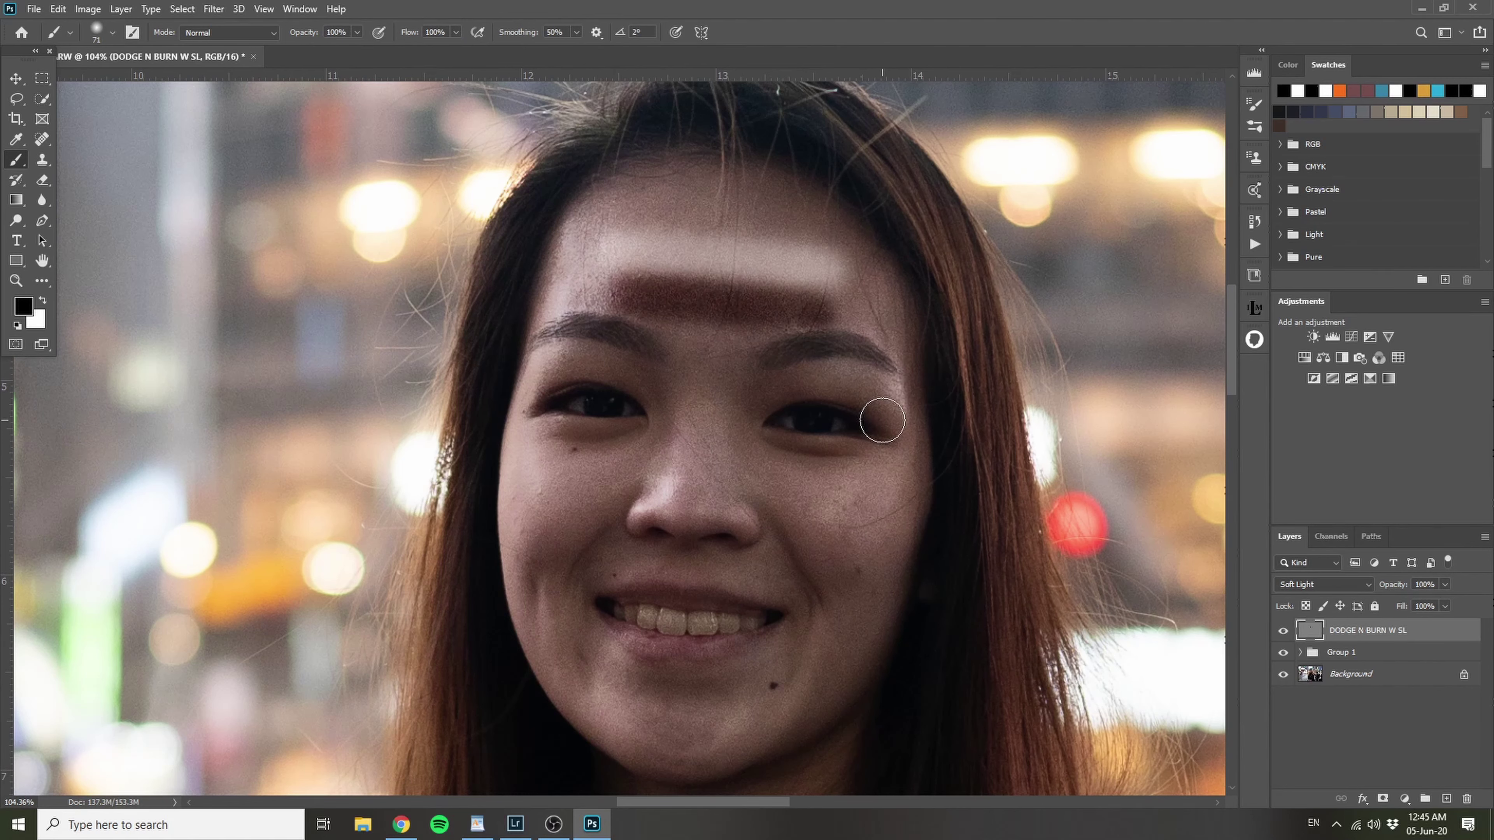
key("ctrl+z")
key("ctrl+z")
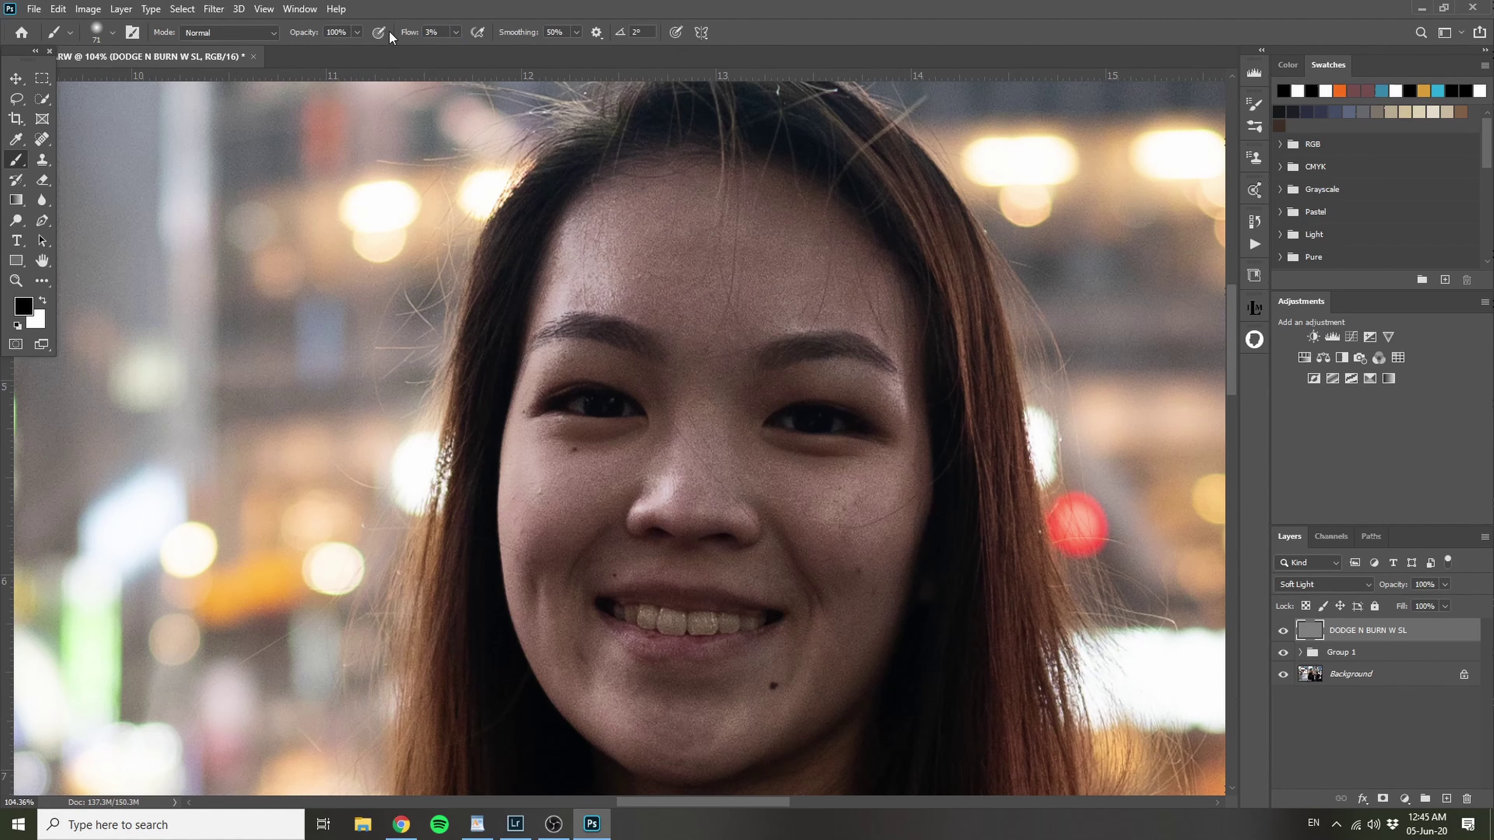
Step: Set the brush to 3% flow and size 42, with white as the foreground colour, for work around the eyes
scroll(648, 440, "up", 5)
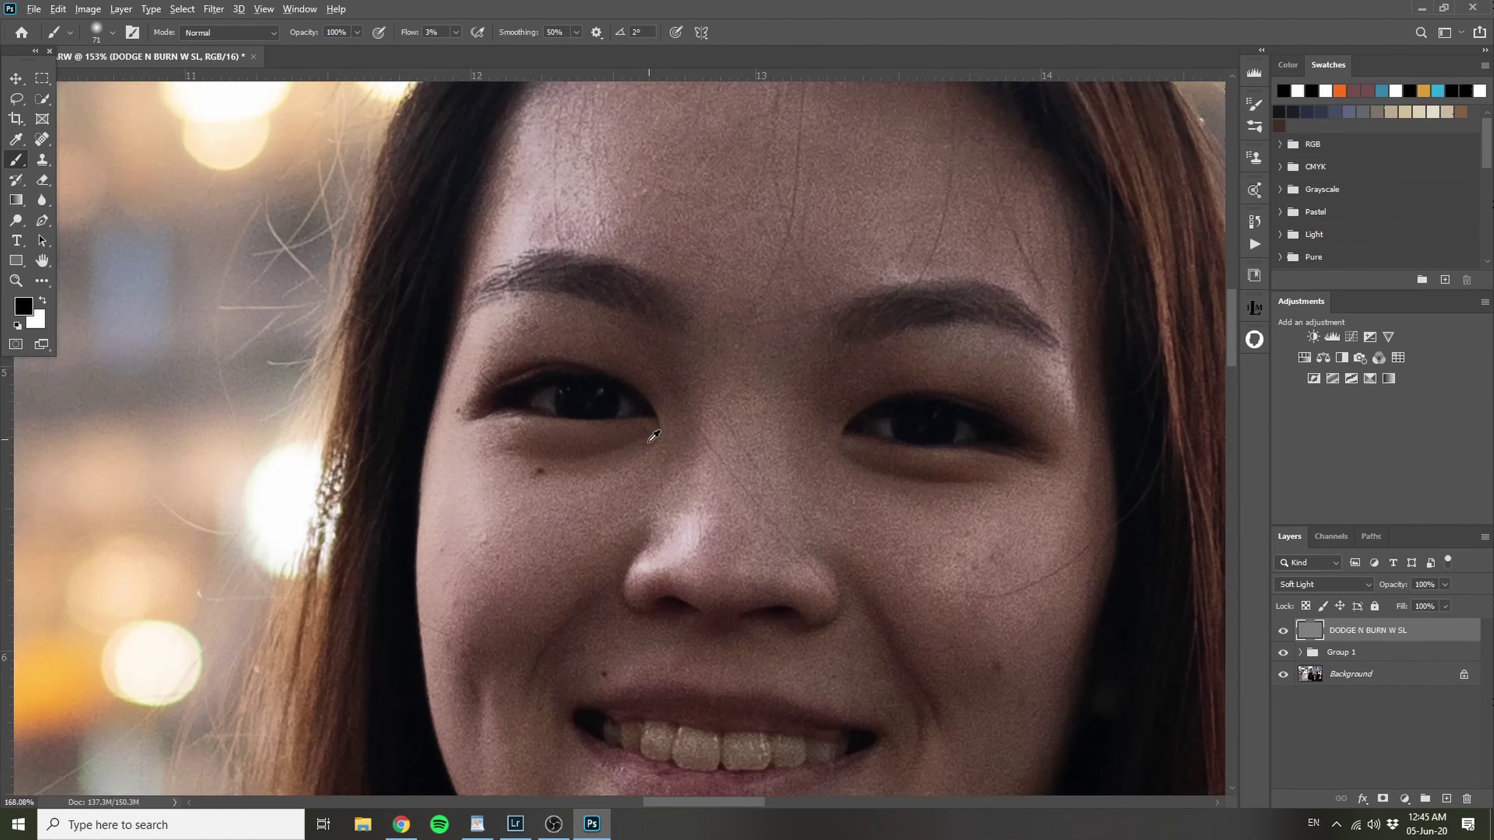
left_click_drag(684, 387, 700, 323)
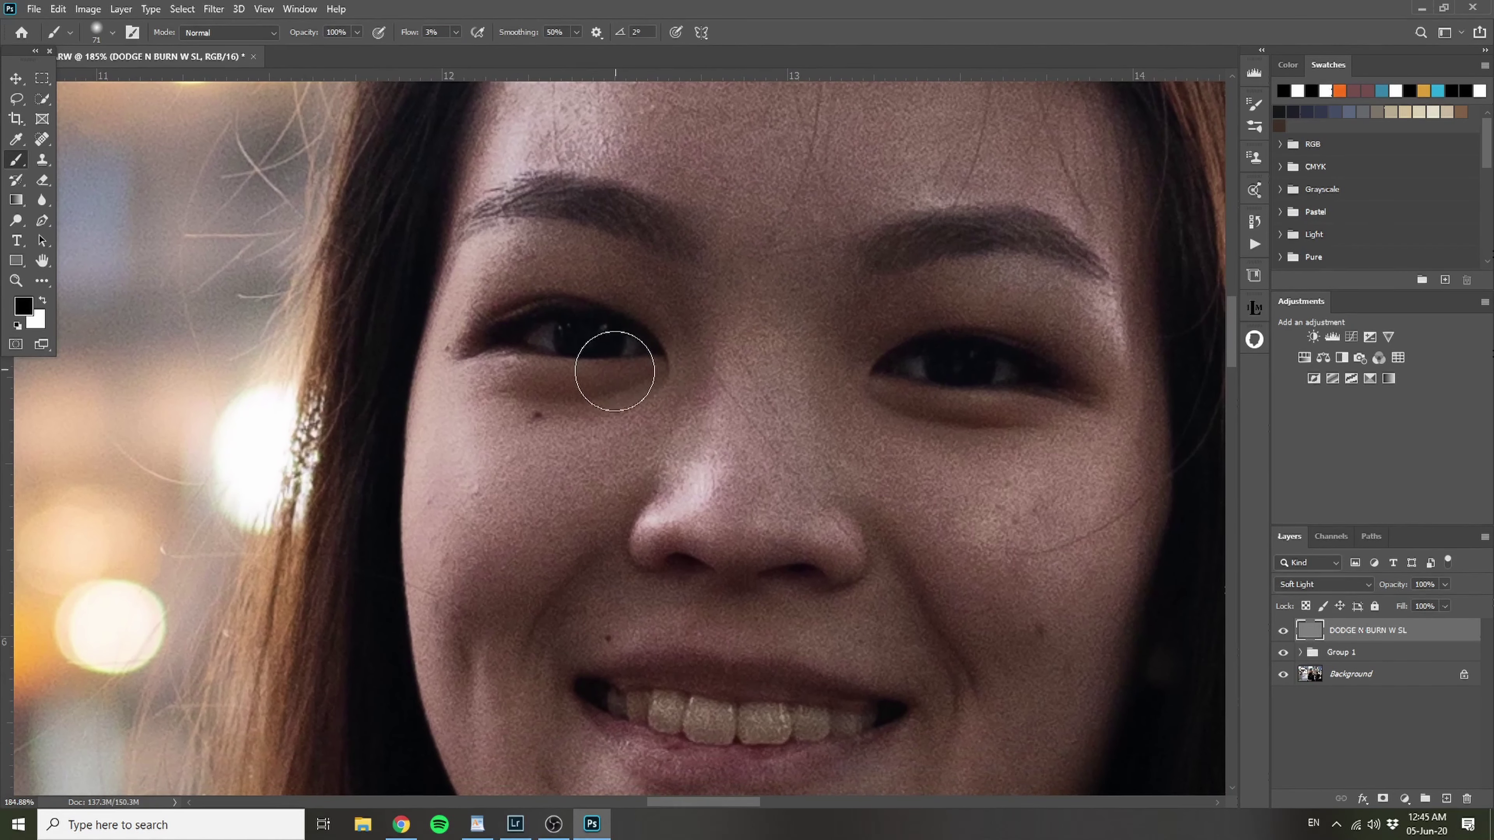
mouse_move(593, 389)
left_mouse_down()
mouse_move(540, 387)
mouse_move(579, 377)
mouse_move(567, 403)
mouse_move(677, 397)
mouse_move(613, 394)
mouse_move(625, 389)
left_mouse_up()
scroll(666, 402, "down", 5)
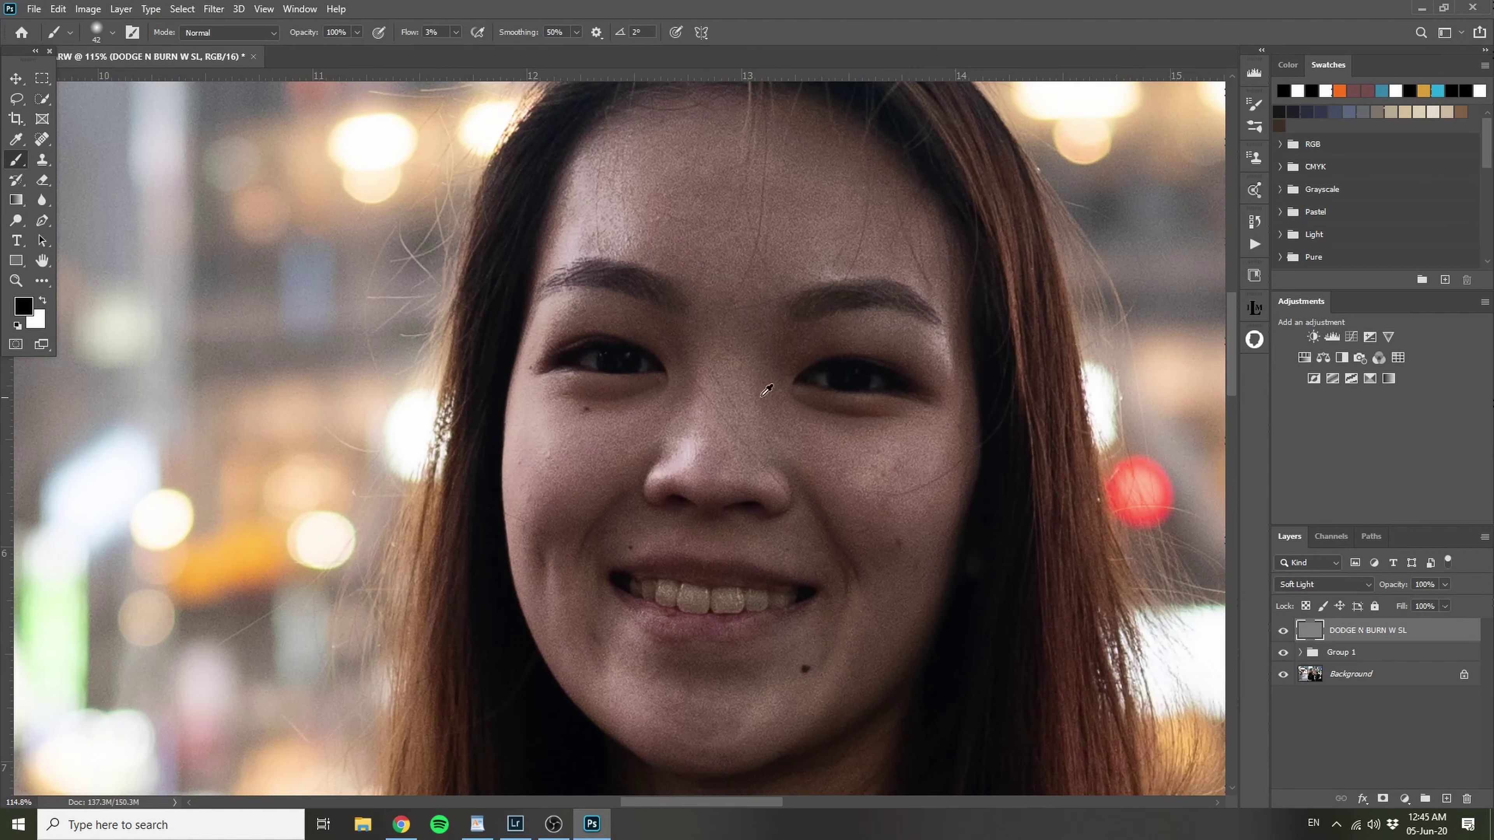
mouse_move(759, 327)
left_mouse_down()
mouse_move(678, 341)
mouse_move(699, 341)
left_mouse_up()
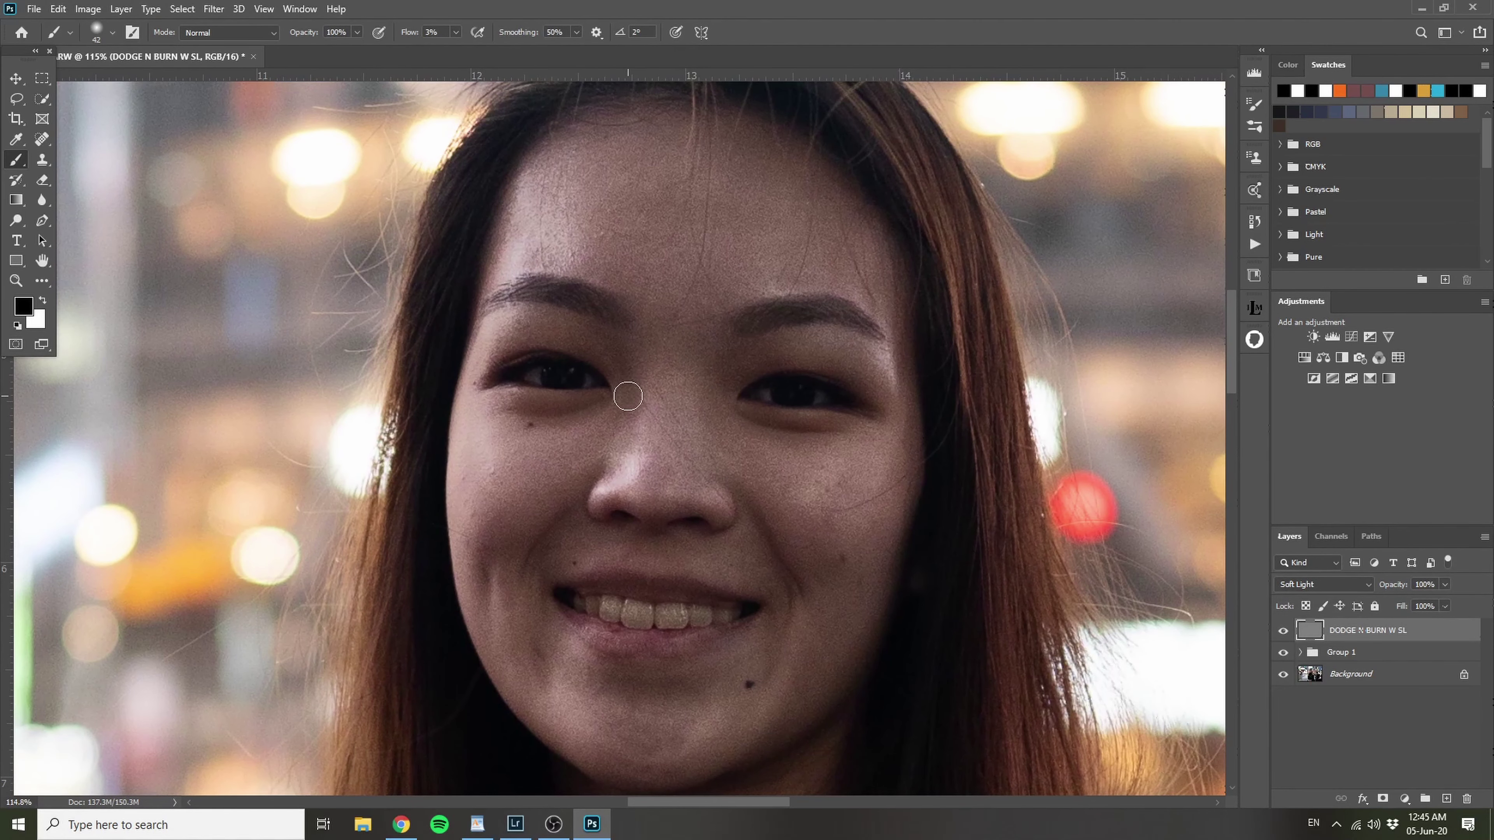
key("x")
scroll(582, 406, "up", 6)
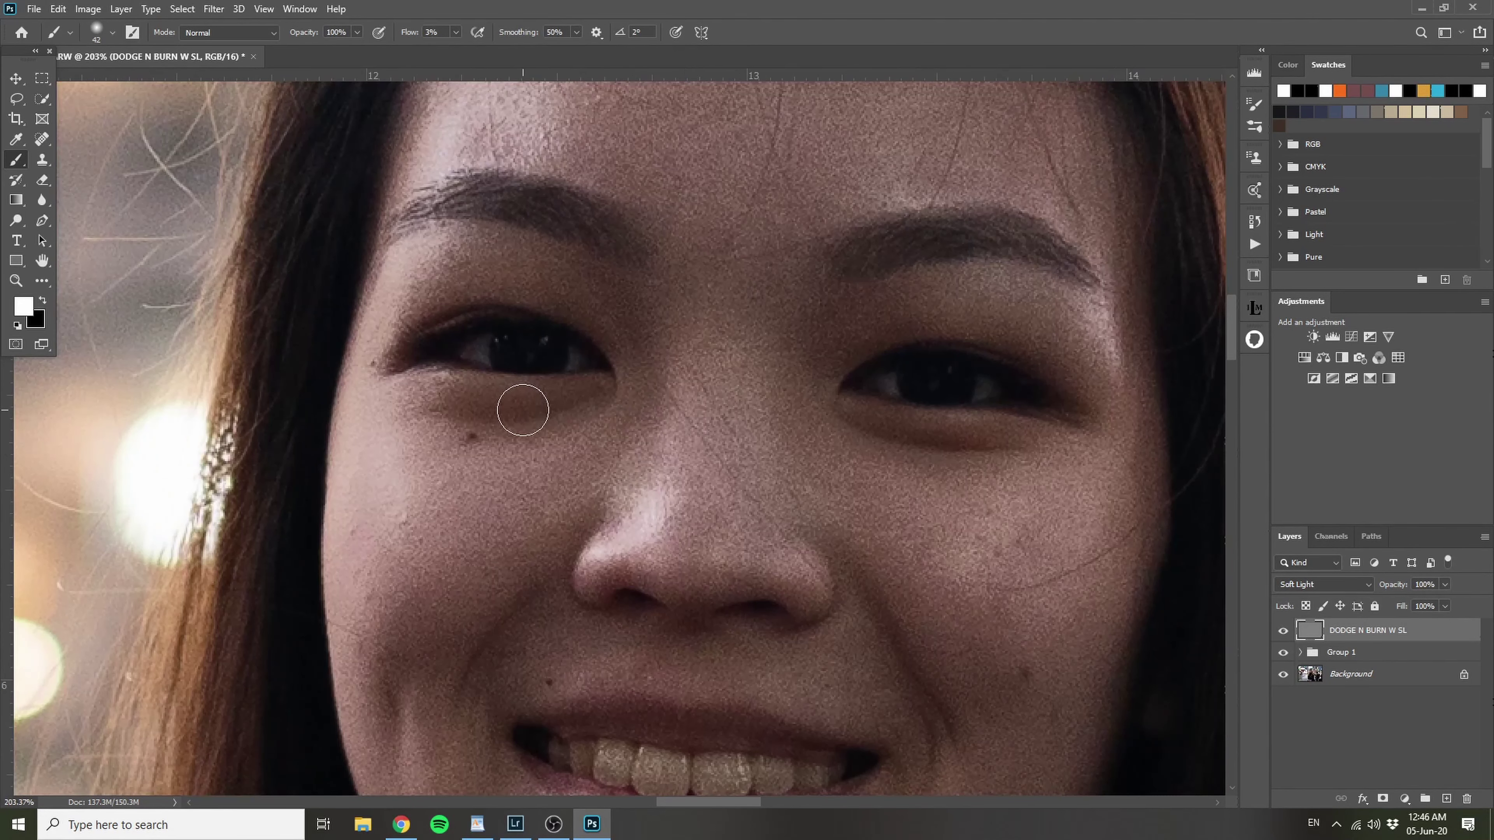
scroll(513, 406, "up", 1)
Step: Paint white over the dark areas beneath both eyes with a small brush, reducing its size to 9
mouse_move(511, 408)
left_mouse_down()
mouse_move(455, 396)
mouse_move(593, 402)
mouse_move(446, 408)
mouse_move(603, 394)
mouse_move(436, 407)
mouse_move(612, 402)
mouse_move(410, 406)
mouse_move(616, 392)
mouse_move(564, 429)
mouse_move(434, 422)
mouse_move(466, 404)
mouse_move(584, 398)
mouse_move(415, 394)
left_mouse_up()
mouse_move(1085, 428)
left_mouse_down()
mouse_move(866, 431)
mouse_move(1128, 455)
mouse_move(1082, 446)
mouse_move(1040, 465)
left_mouse_up()
left_click_drag(933, 433, 906, 434)
left_click_drag(557, 411, 553, 407)
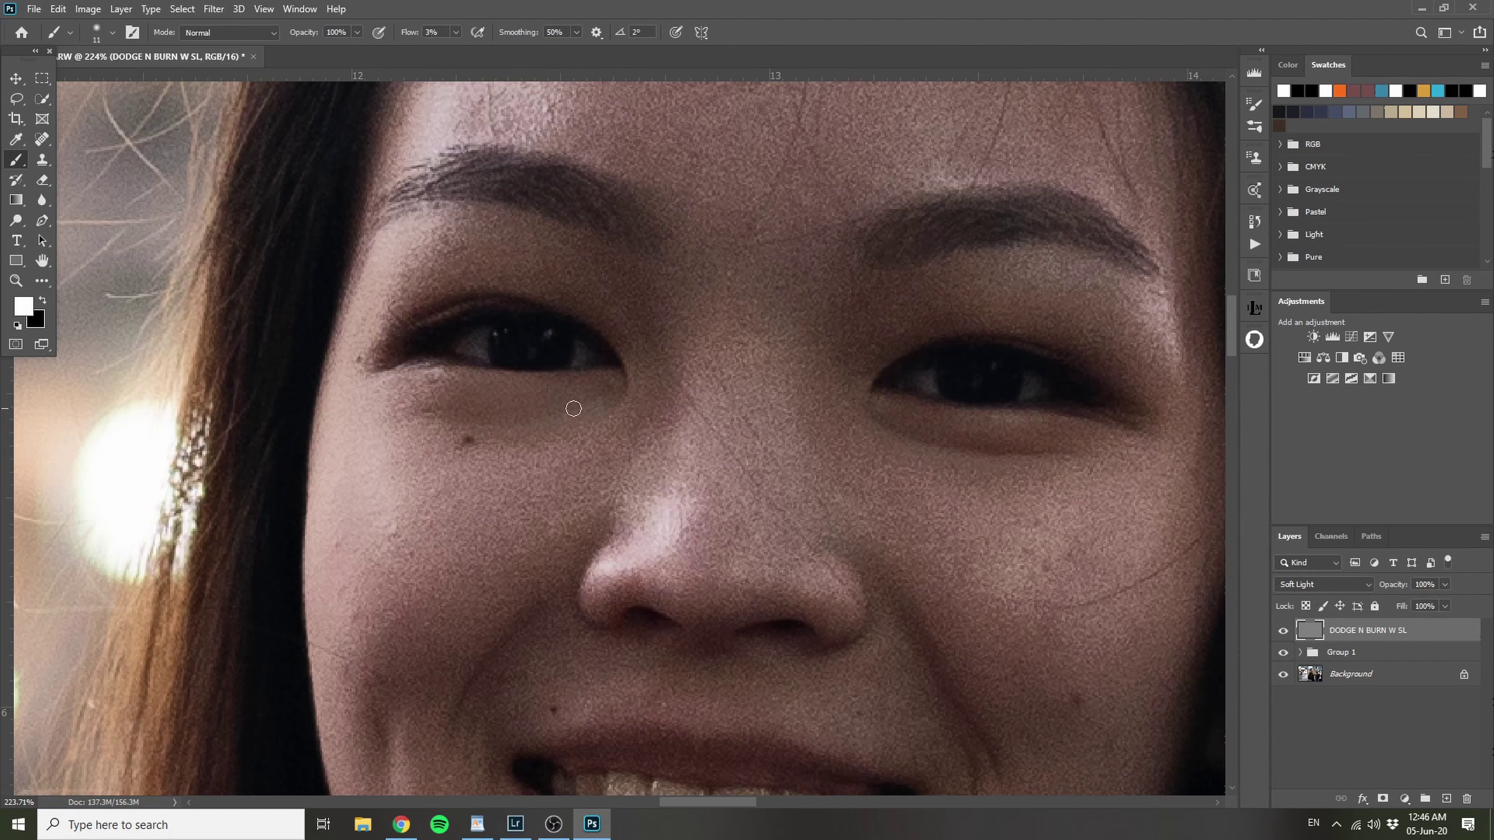
key("bracketleft")
Step: Enlarge the brush to 17 and lighten the remaining shadow beneath the woman's left eye
scroll(1061, 416, "down", 5)
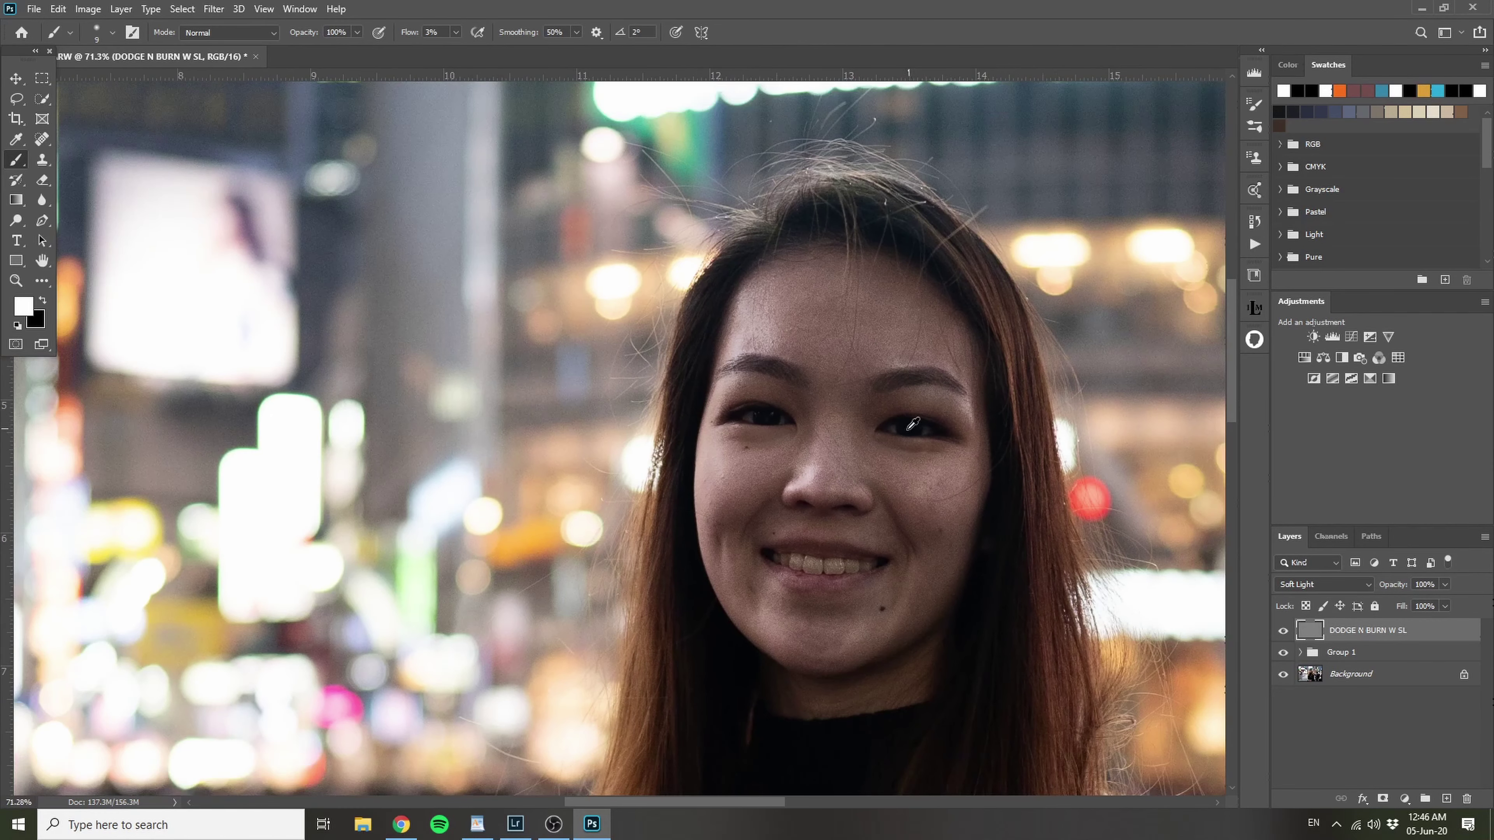
scroll(1000, 418, "up", 2)
scroll(944, 442, "up", 4)
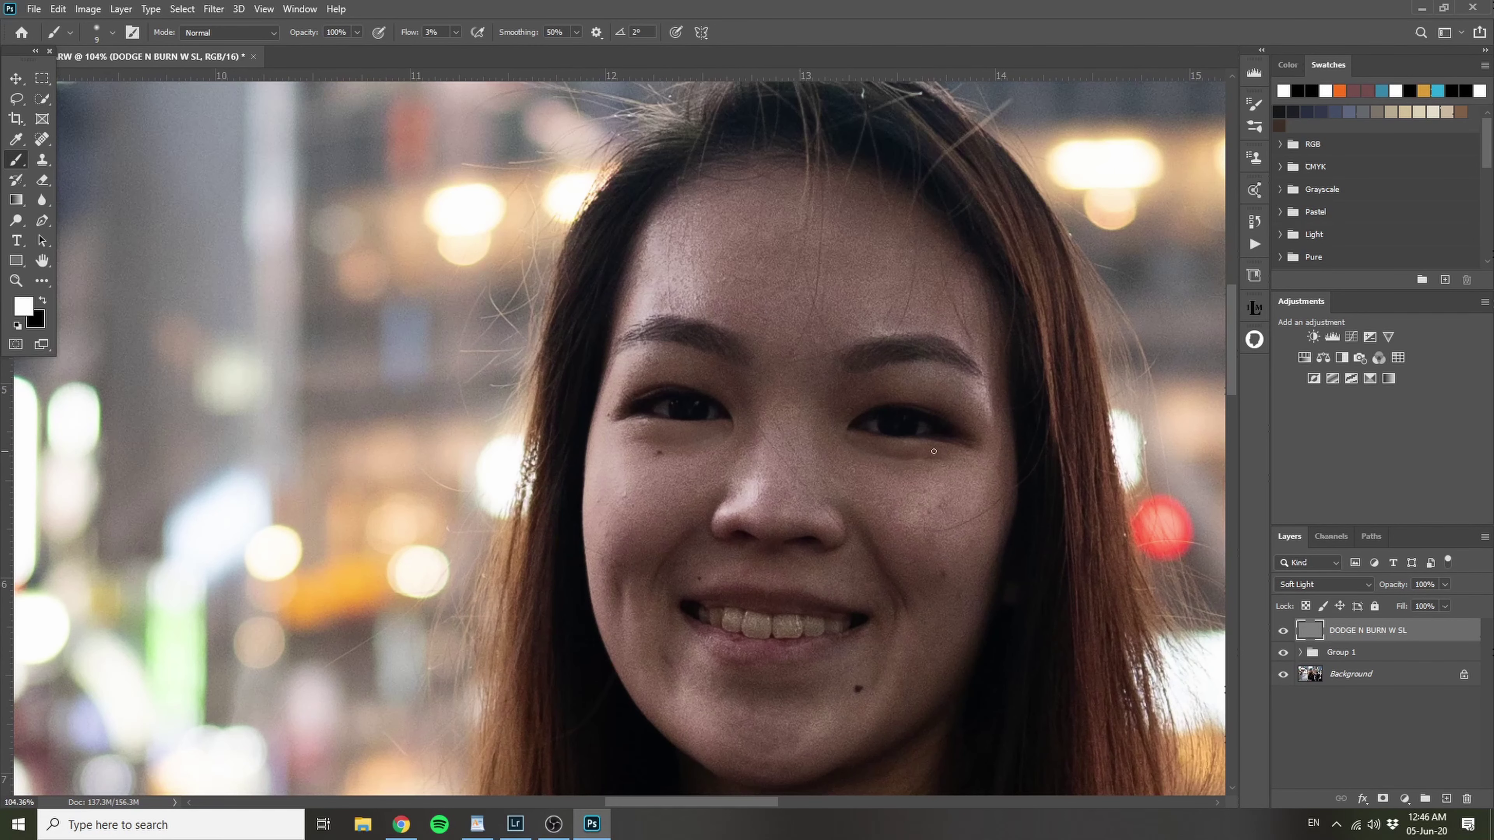
left_click_drag(892, 459, 896, 459)
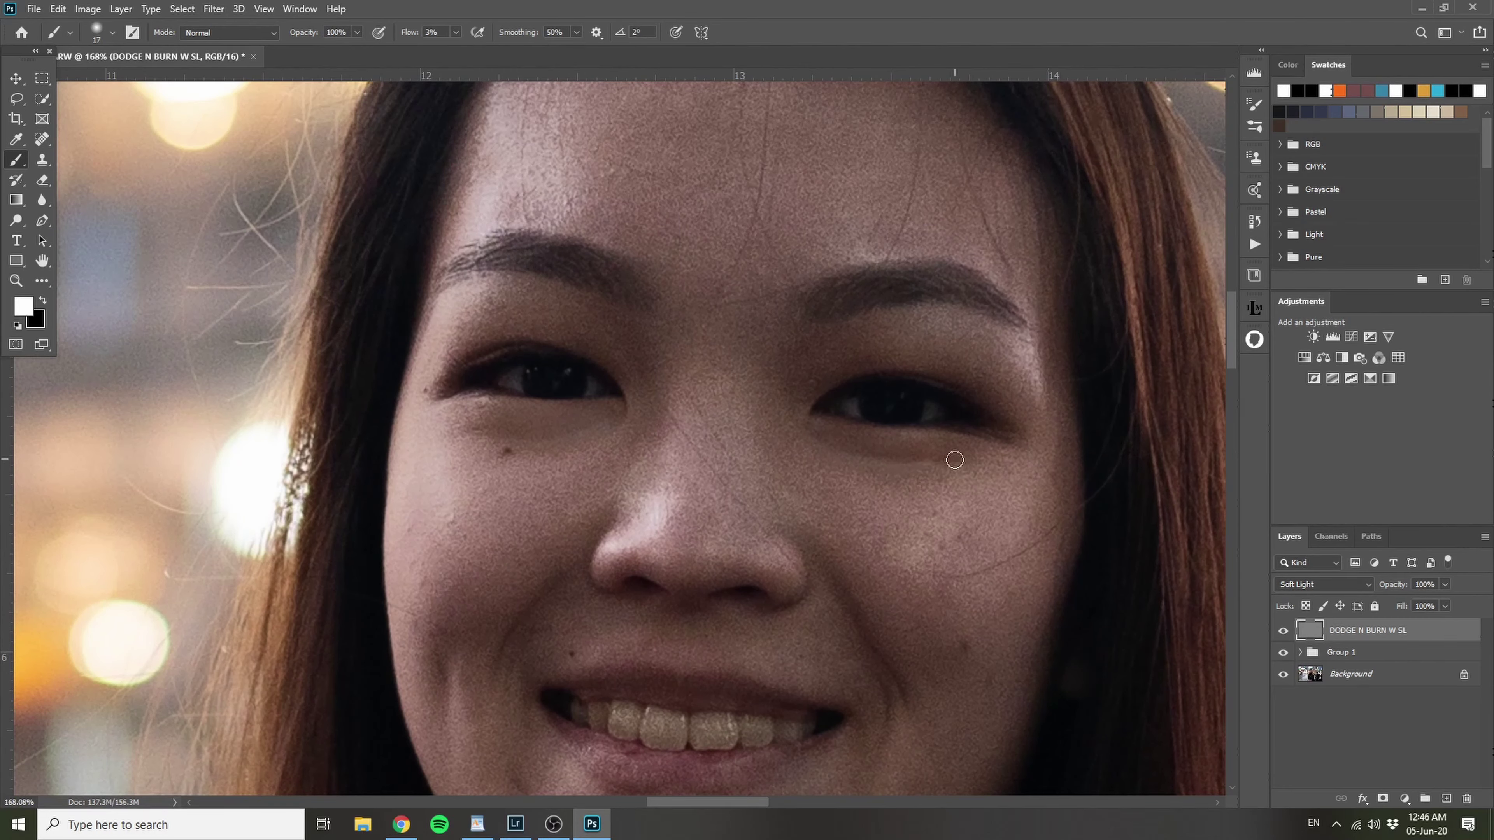
Step: Compare the under-eye areas with and without the Soft Light layer, both up close and from further out
left_click(1291, 631)
left_click(1289, 631)
left_click(1287, 632)
left_click(1286, 633)
left_click(1286, 633)
left_click(1286, 633)
scroll(810, 416, "down", 4)
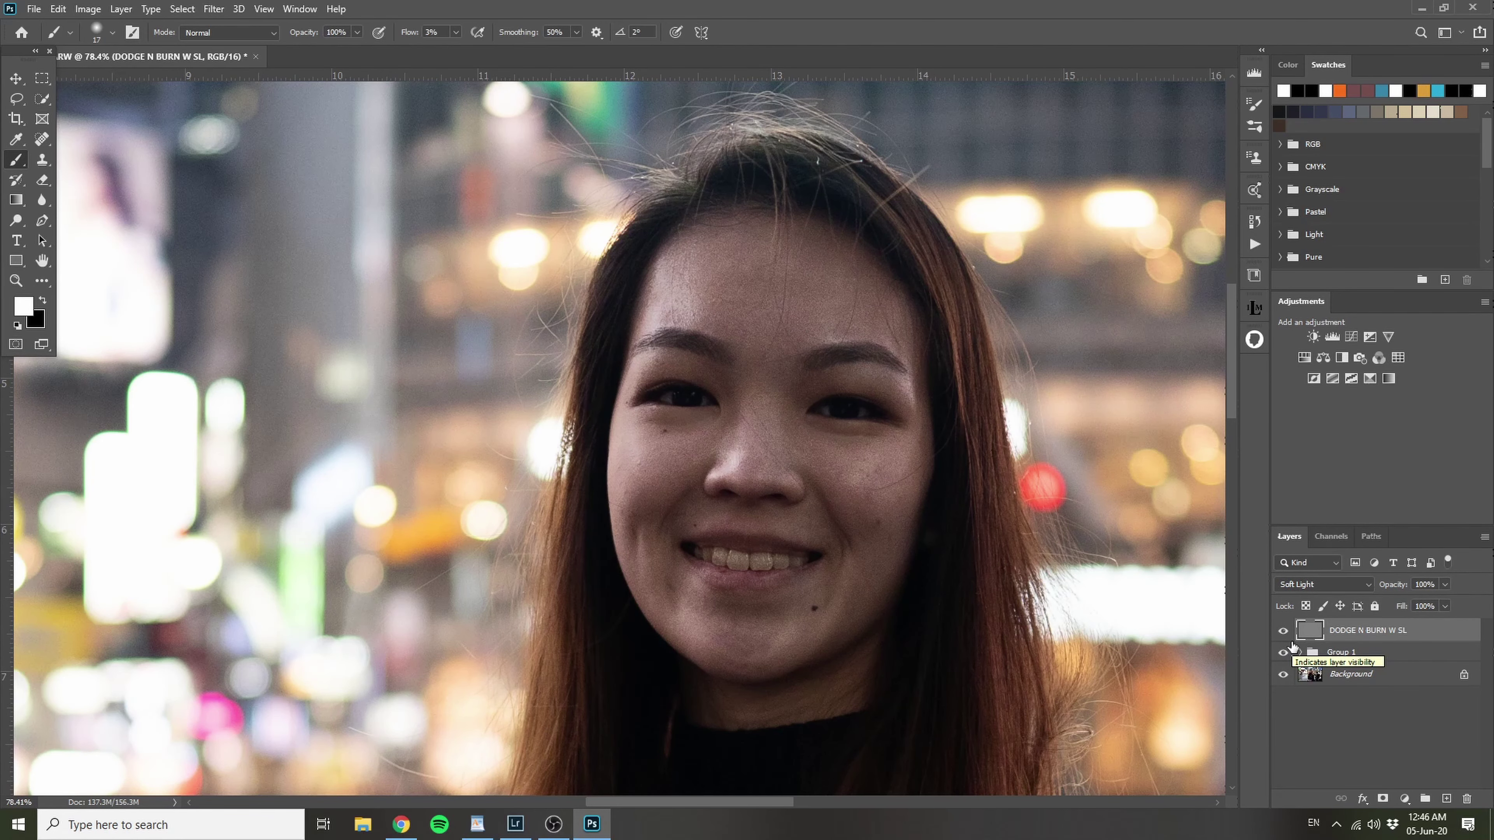
left_click(1282, 632)
left_click(1282, 632)
left_click(1282, 632)
left_click(1282, 632)
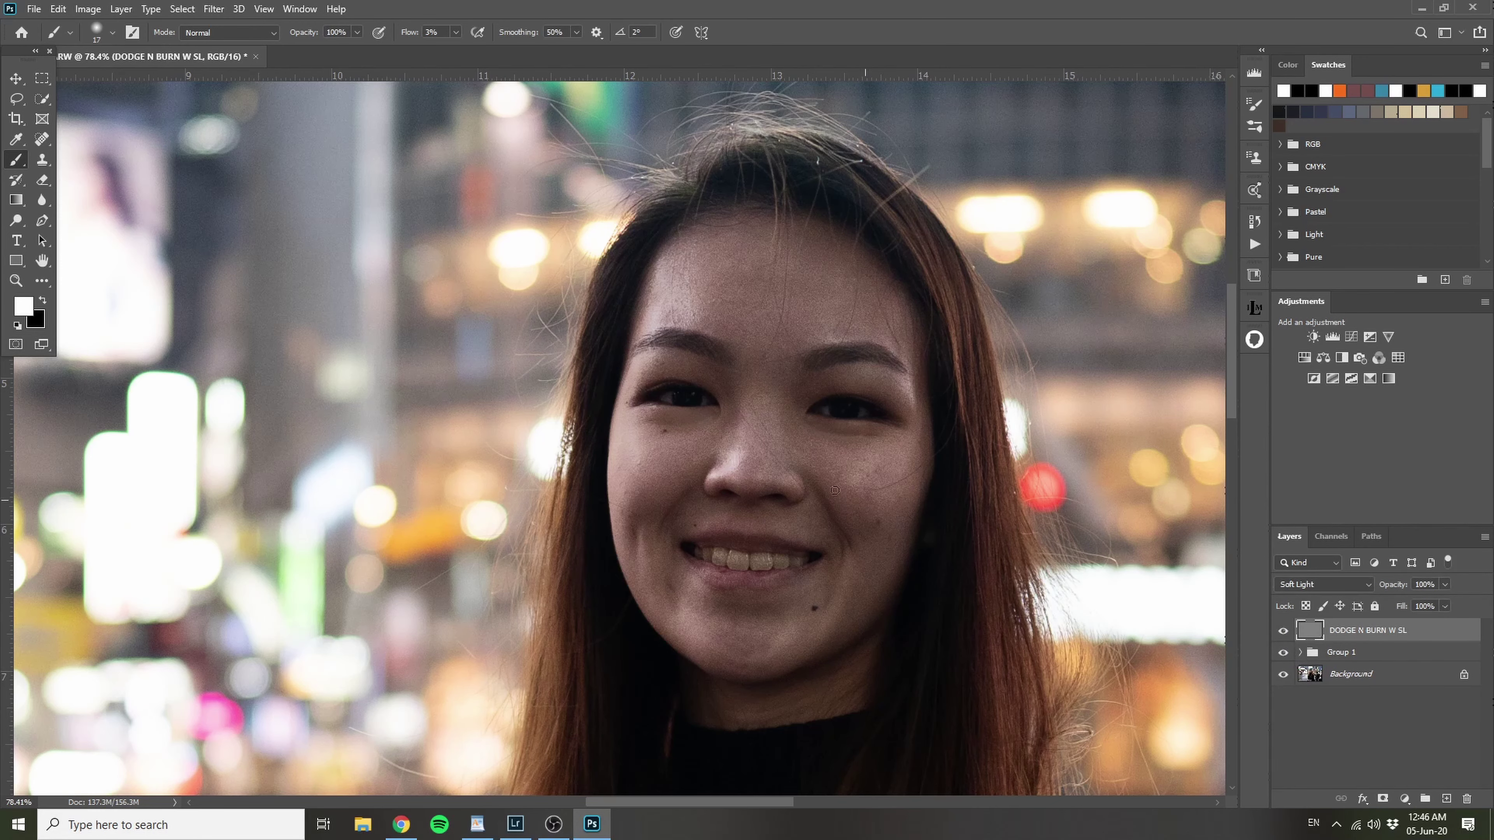
Step: Enlarge the brush to 94 and paint white over both cheeks to brighten their highlights
scroll(764, 338, "up", 9)
scroll(788, 391, "down", 3)
left_click_drag(780, 385, 797, 392)
mouse_move(815, 502)
left_mouse_down()
mouse_move(784, 367)
mouse_move(727, 355)
left_mouse_up()
mouse_move(850, 429)
left_mouse_down()
mouse_move(877, 412)
mouse_move(864, 421)
mouse_move(883, 442)
left_mouse_up()
left_click_drag(495, 434, 508, 416)
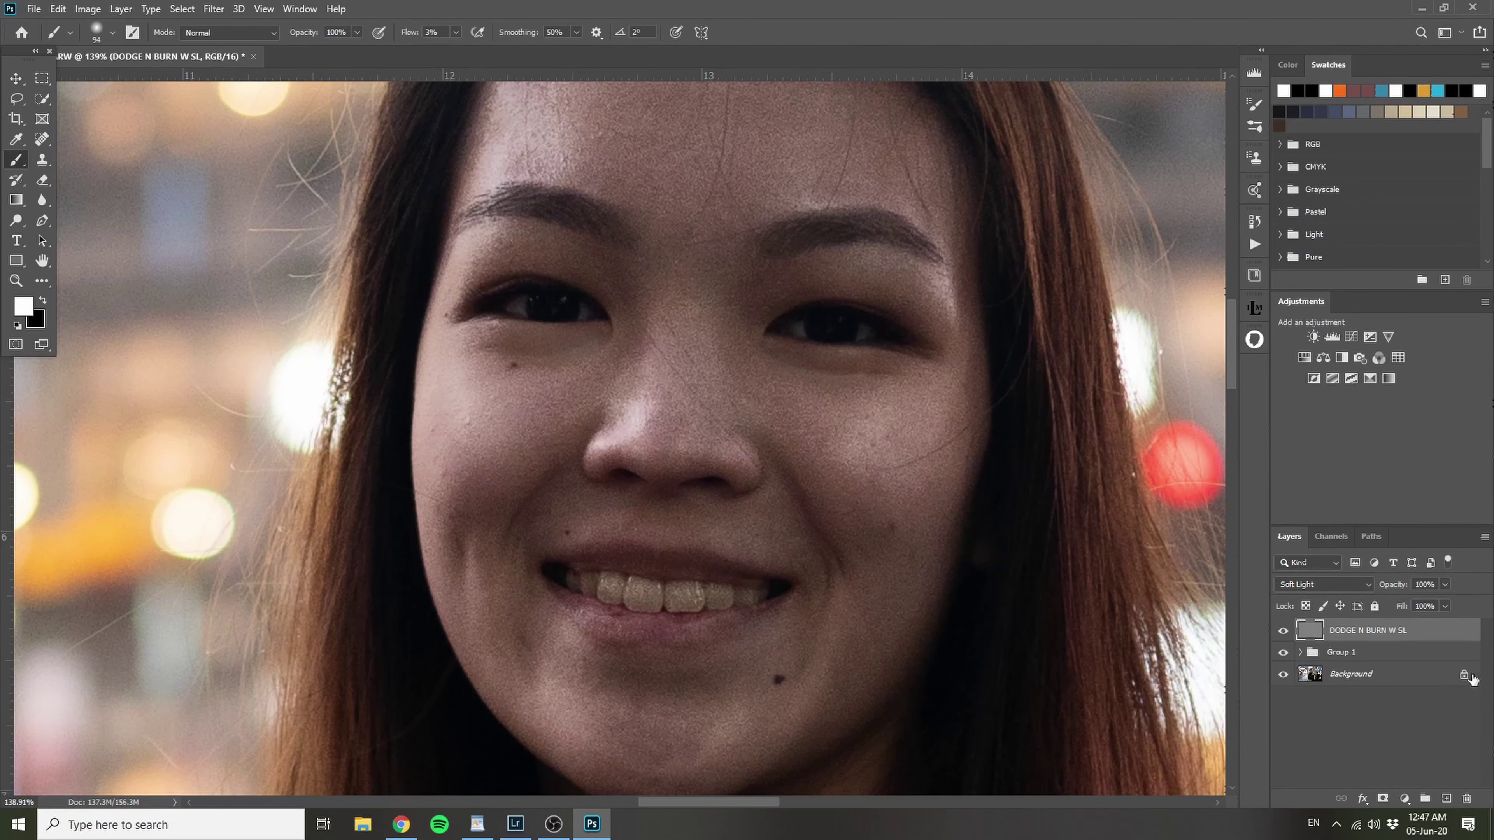
Step: Toggle the Soft Light layer's visibility to compare the cheeks before and after dodging
left_click(1283, 633)
left_click(1282, 632)
left_click(1282, 633)
left_click(1283, 632)
left_click(1282, 632)
left_click(1283, 633)
Step: Reduce the brush to 19 and paint a white highlight along the bridge of the nose
left_click_drag(658, 394, 620, 398)
mouse_move(658, 346)
left_mouse_down()
mouse_move(678, 336)
mouse_move(644, 434)
mouse_move(652, 425)
left_mouse_up()
scroll(763, 389, "down", 3, "alt")
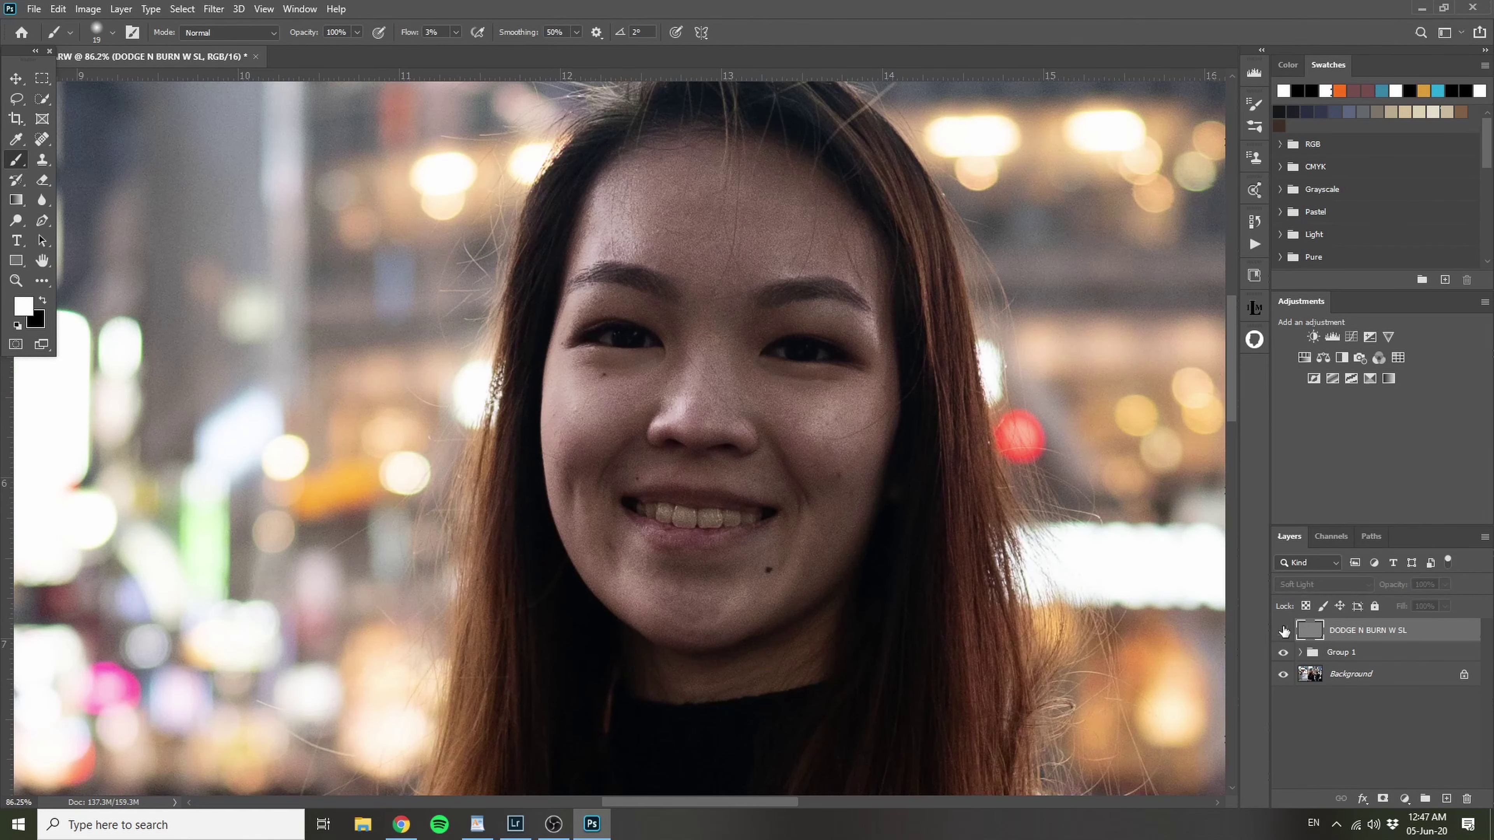
Step: Enlarge the brush to 41 and 65 and paint white highlights along the centre of the face
scroll(730, 387, "up", 4, "alt")
left_click_drag(731, 381, 744, 381, "alt")
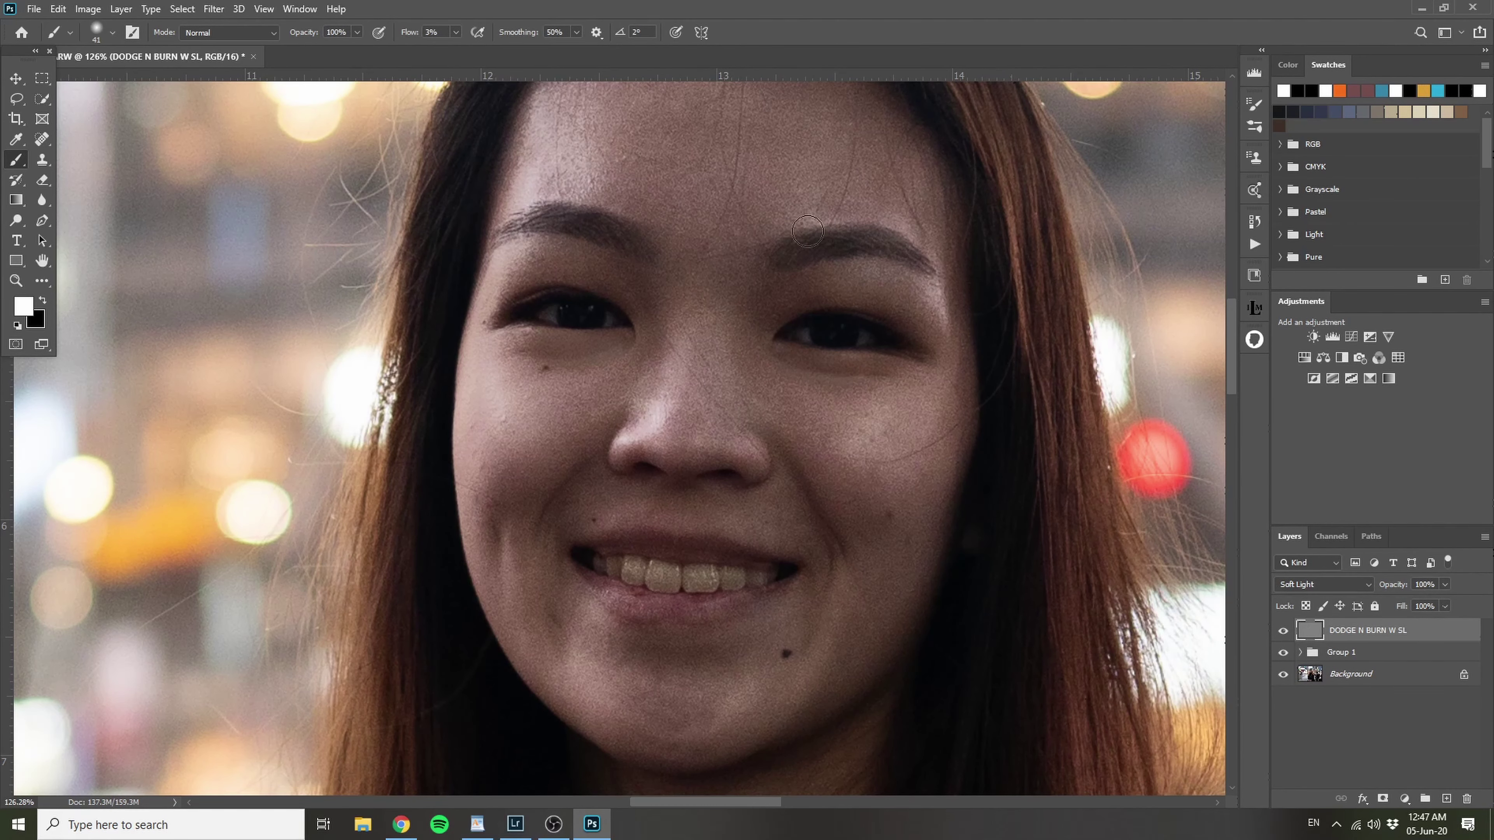
left_click_drag(745, 533, 711, 322)
left_click_drag(598, 527, 613, 532, "alt")
scroll(779, 383, "down", 3)
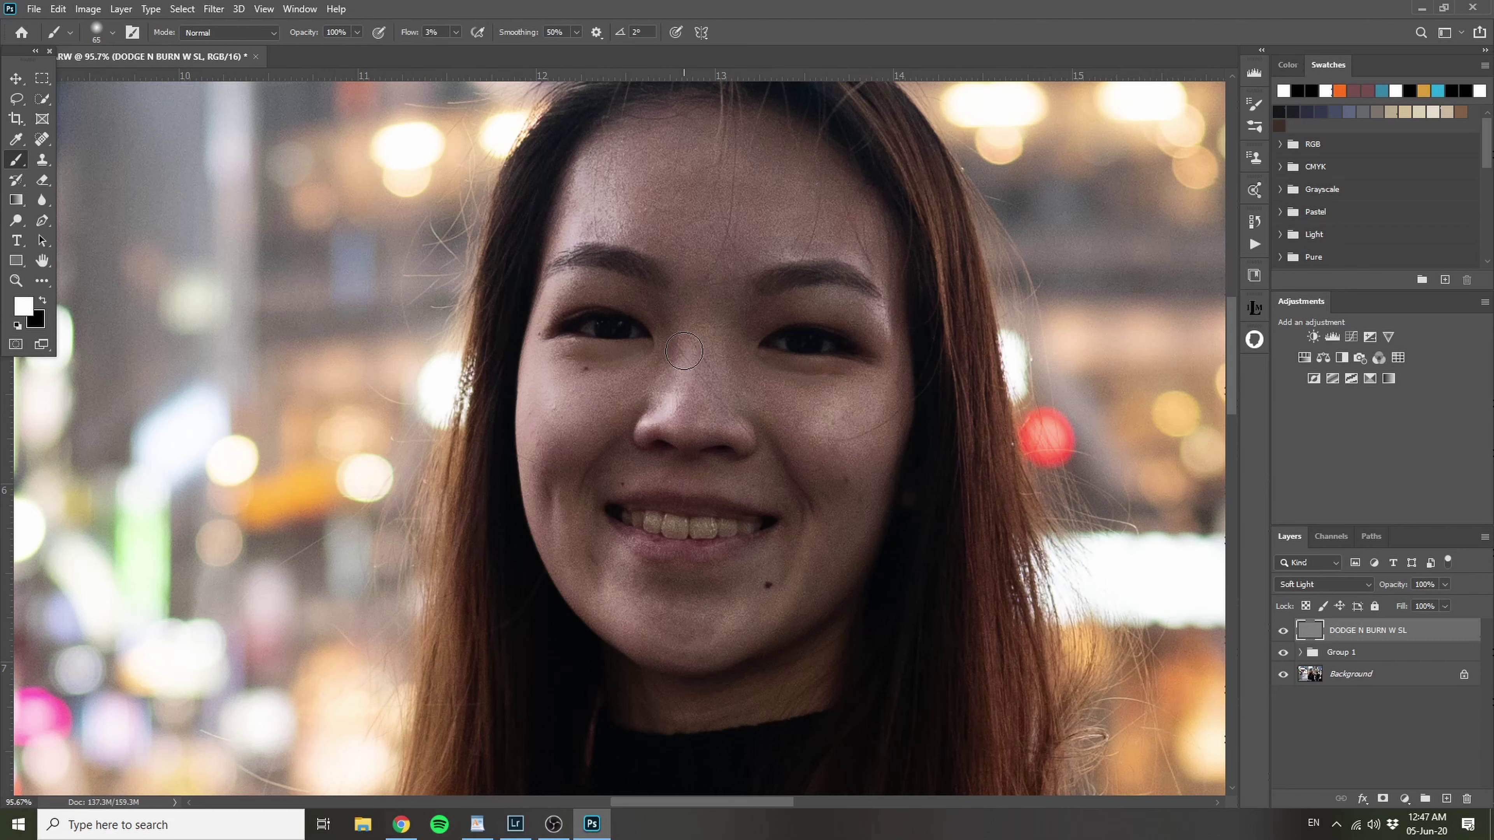
Step: Switch the paint colour to black and burn the shadows between the brows, beside the nose and on the cheeks
key("x")
scroll(702, 329, "up", 3)
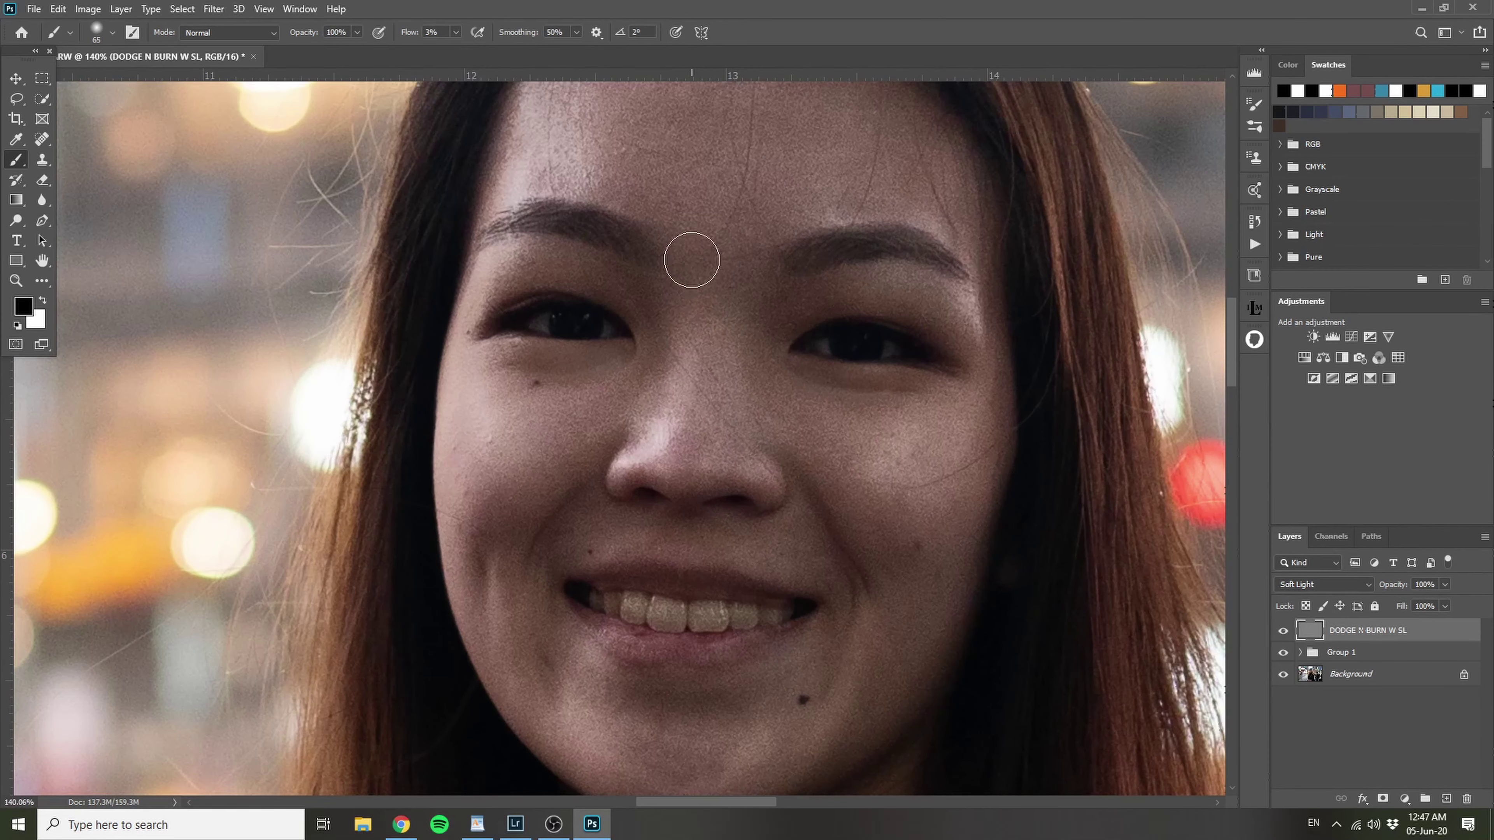
left_click_drag(727, 284, 733, 208)
left_click_drag(557, 453, 544, 462)
mouse_move(892, 507)
left_mouse_down()
mouse_move(835, 449)
mouse_move(913, 482)
mouse_move(866, 473)
mouse_move(918, 481)
mouse_move(957, 456)
mouse_move(939, 468)
mouse_move(827, 433)
left_mouse_up()
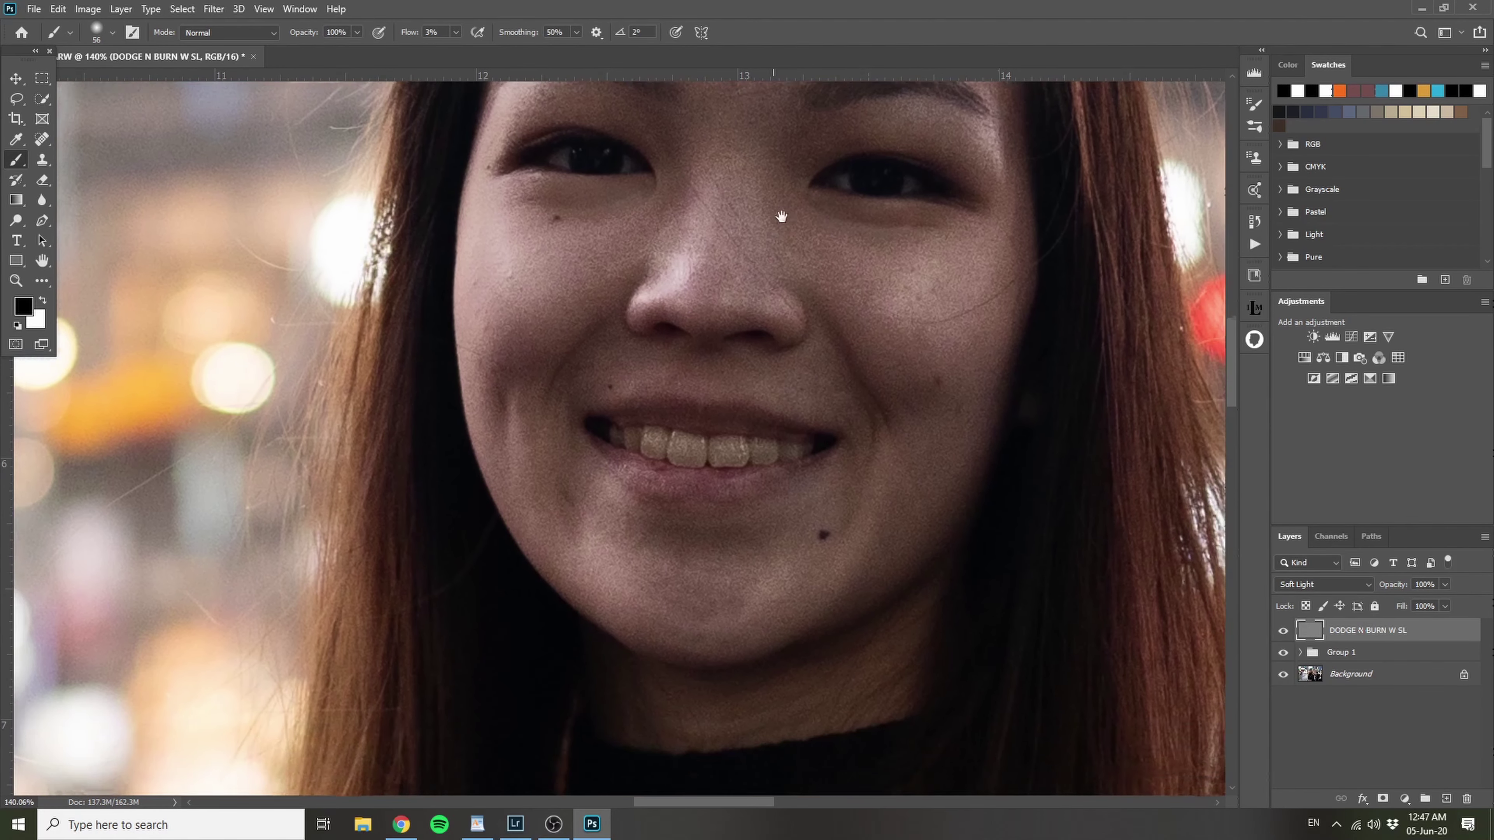
left_click_drag(773, 299, 782, 210)
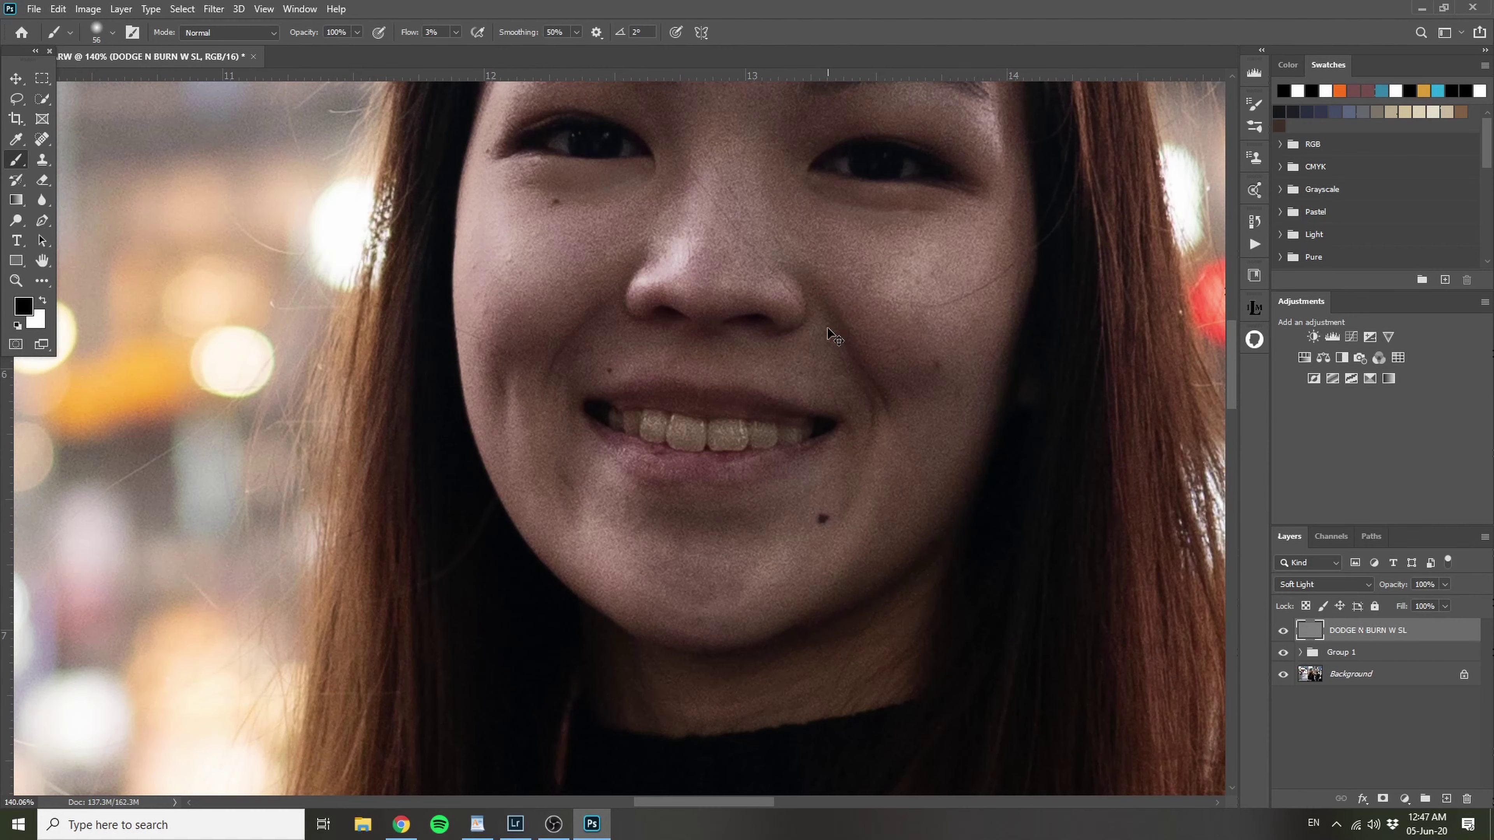
left_click_drag(801, 294, 761, 500)
left_click_drag(823, 348, 816, 347)
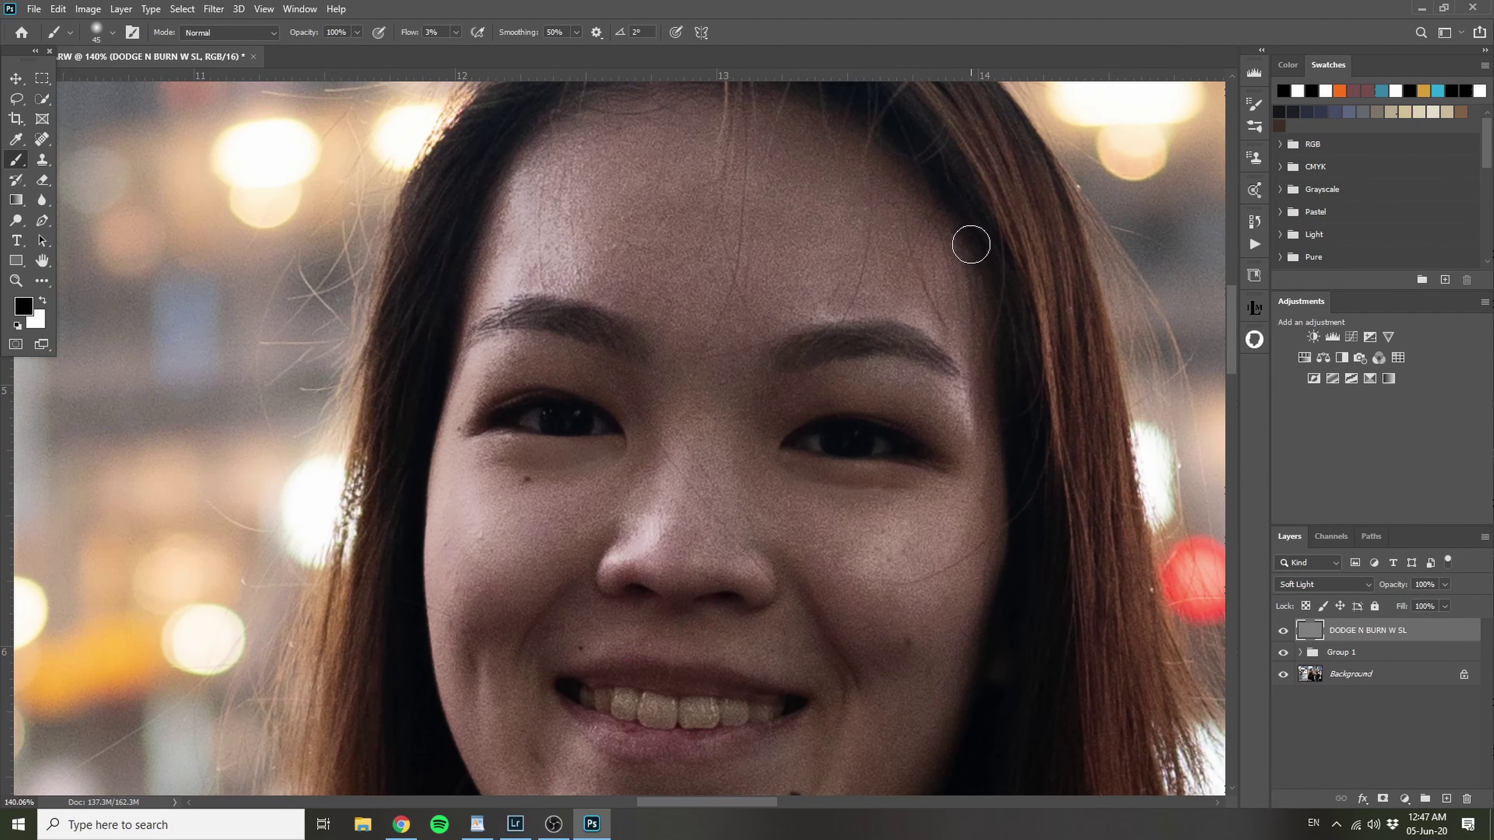
Step: Resize the brush to 72 and paint black along the forehead edge, outer cheeks and jawline to deepen their shadows
right_click(971, 245)
key("Escape")
left_click_drag(910, 197, 894, 154)
left_click_drag(747, 267, 777, 134)
left_click_drag(483, 448, 475, 430)
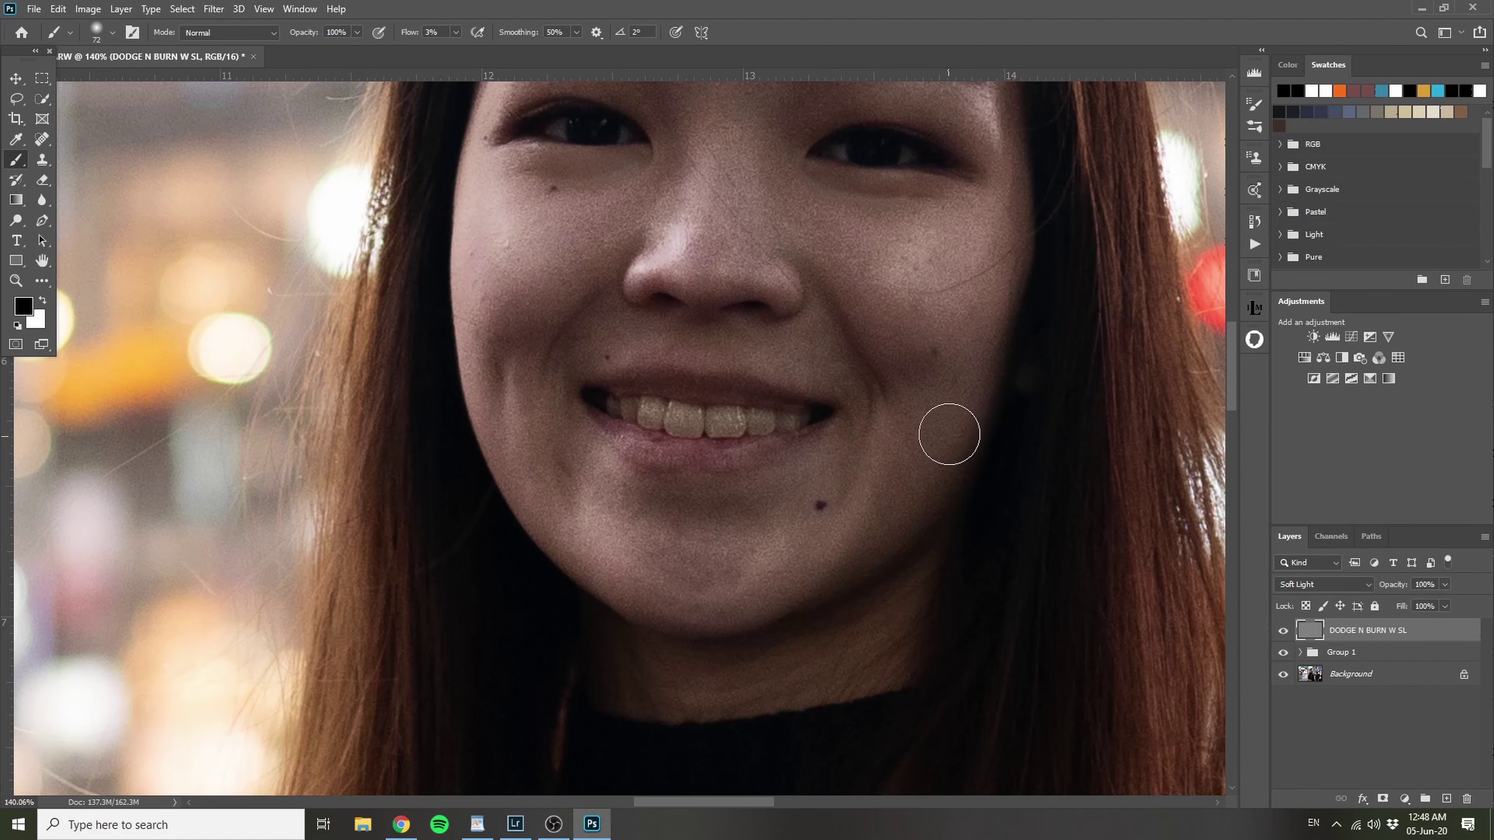
left_click_drag(957, 404, 917, 440)
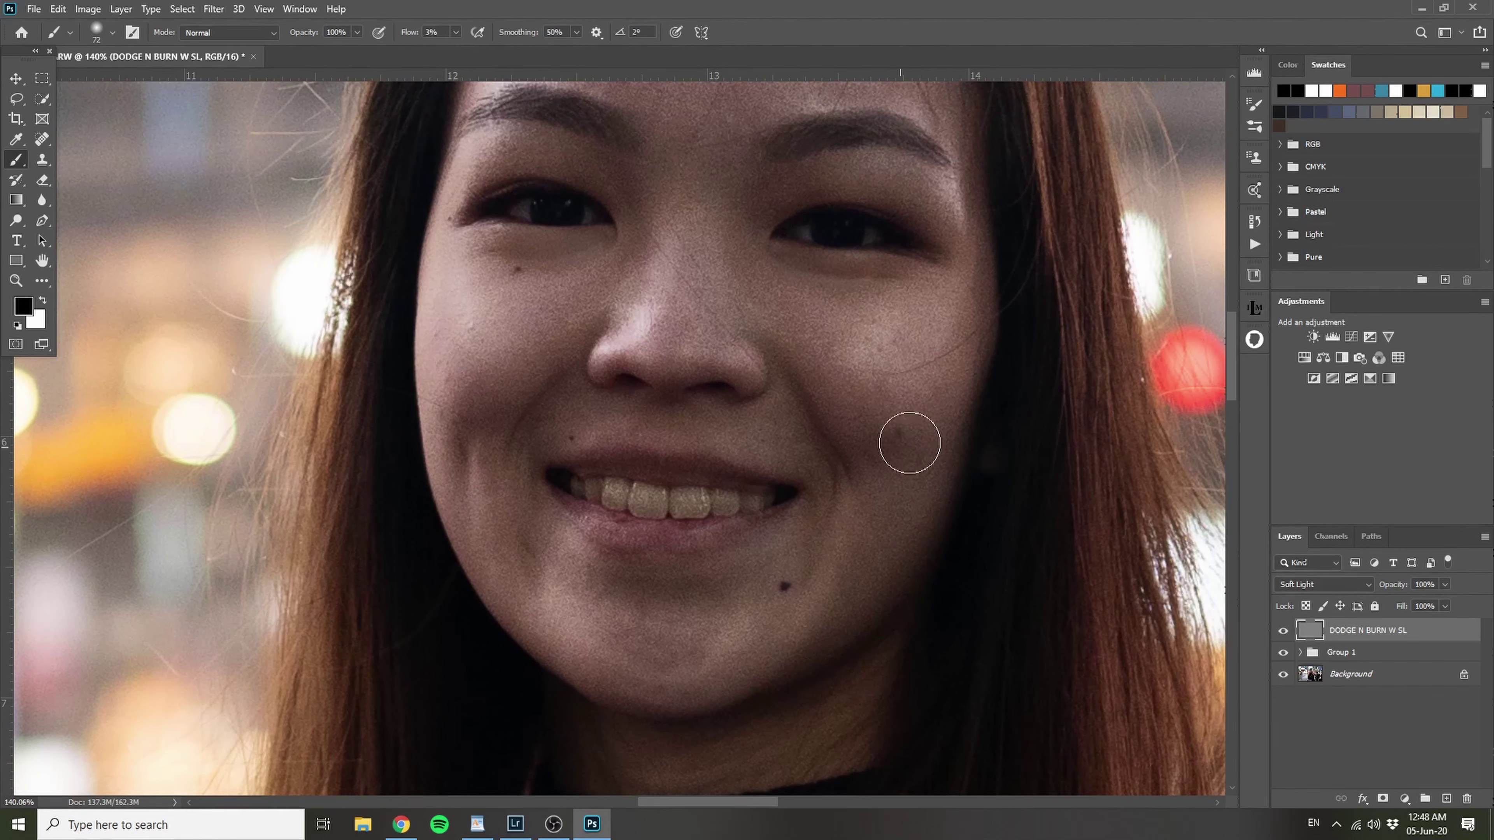
Step: Toggle the DODGE N BURN W SL layer's visibility to compare the whole face before and after
scroll(915, 448, "down", 5)
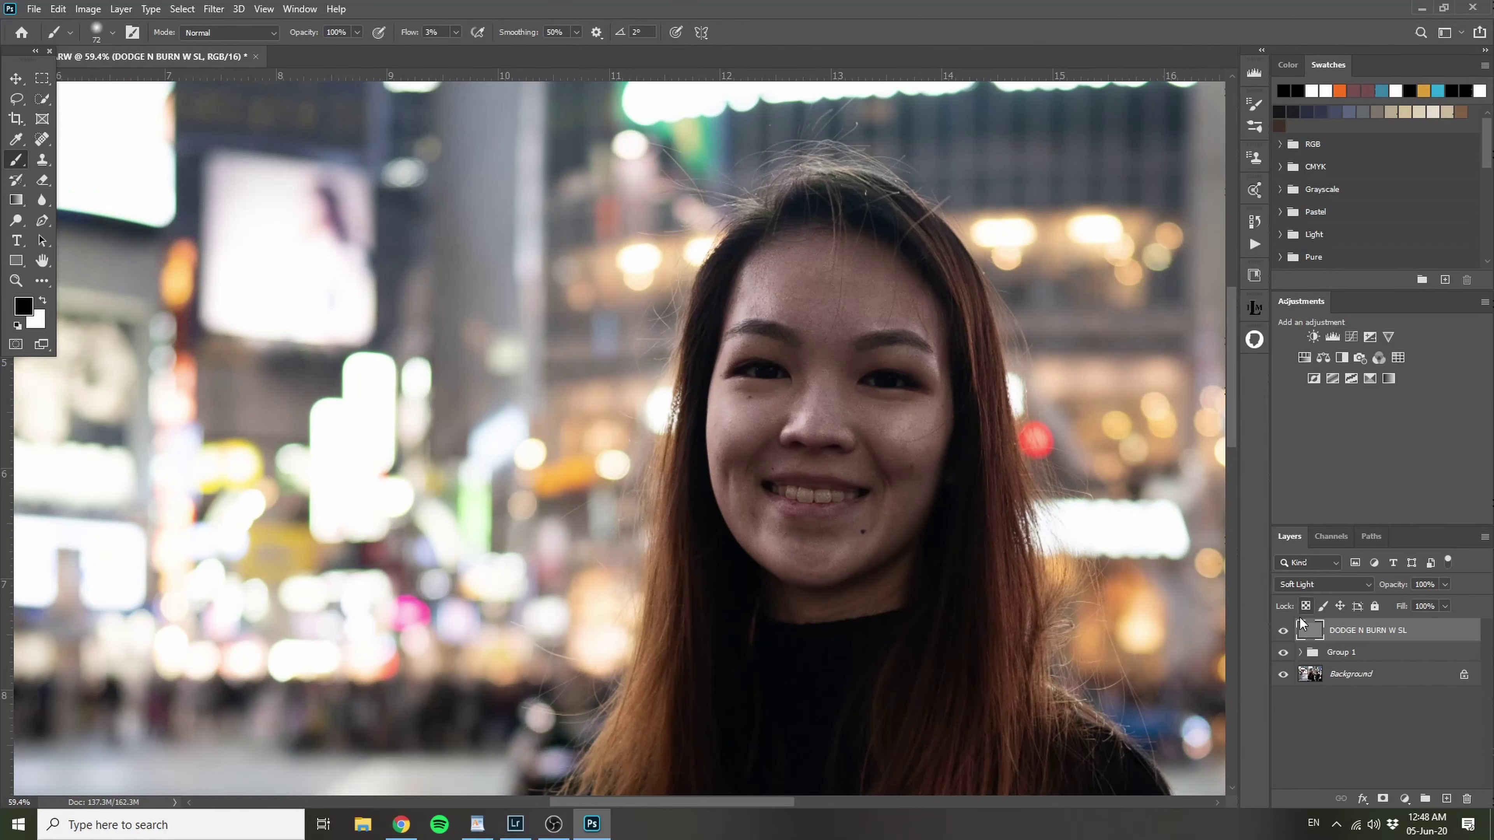
left_click(1283, 631)
left_click(1282, 631)
left_click(1283, 631)
left_click(1282, 631)
left_click(1283, 631)
left_click(1283, 631)
left_click(1282, 631)
left_click(1283, 631)
left_click(1283, 631)
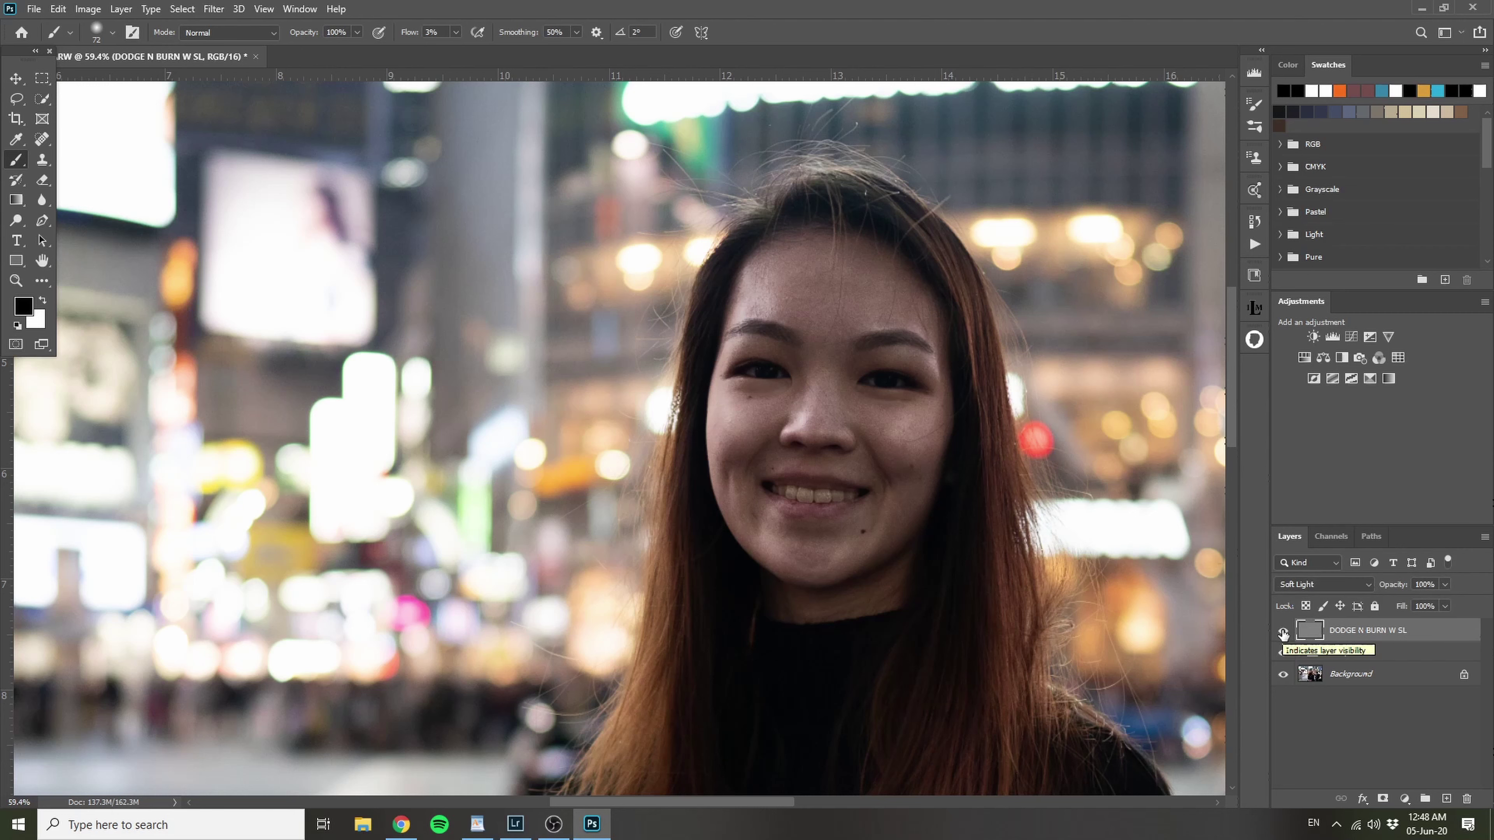
Step: Toggle Group 1's visibility to compare the portrait with and without the Curves-based dodge and burn
left_click(1283, 653)
left_click(1283, 653)
left_click(1284, 653)
left_click(1283, 653)
left_click(1283, 653)
left_click(1283, 653)
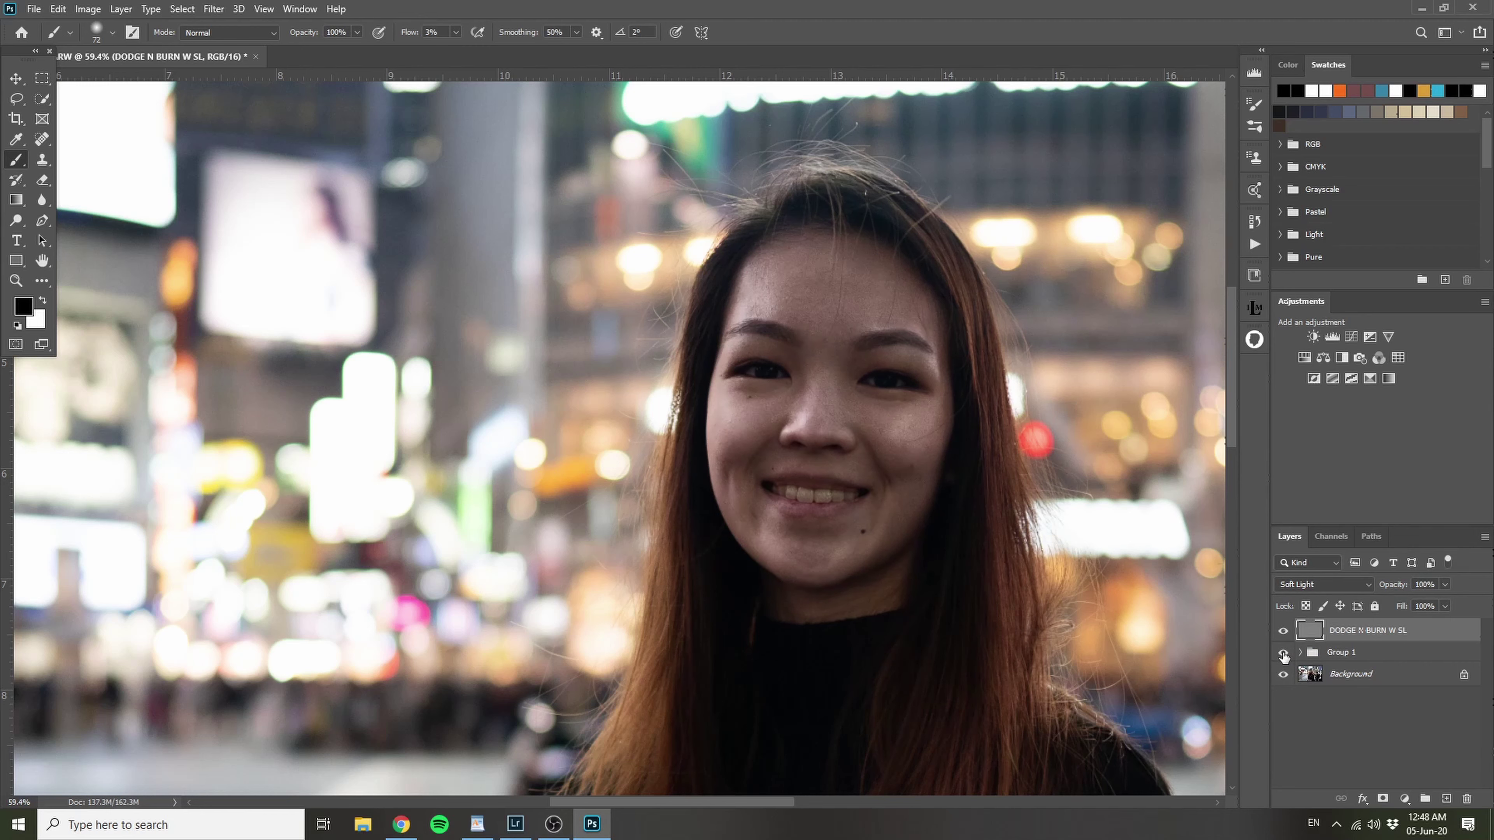
Step: Compare the Soft Light layer on and off again and examine the effect on the whole photo
left_click(1283, 631)
left_click(1283, 631)
left_click(1284, 631)
left_click(1283, 632)
scroll(851, 470, "down", 2)
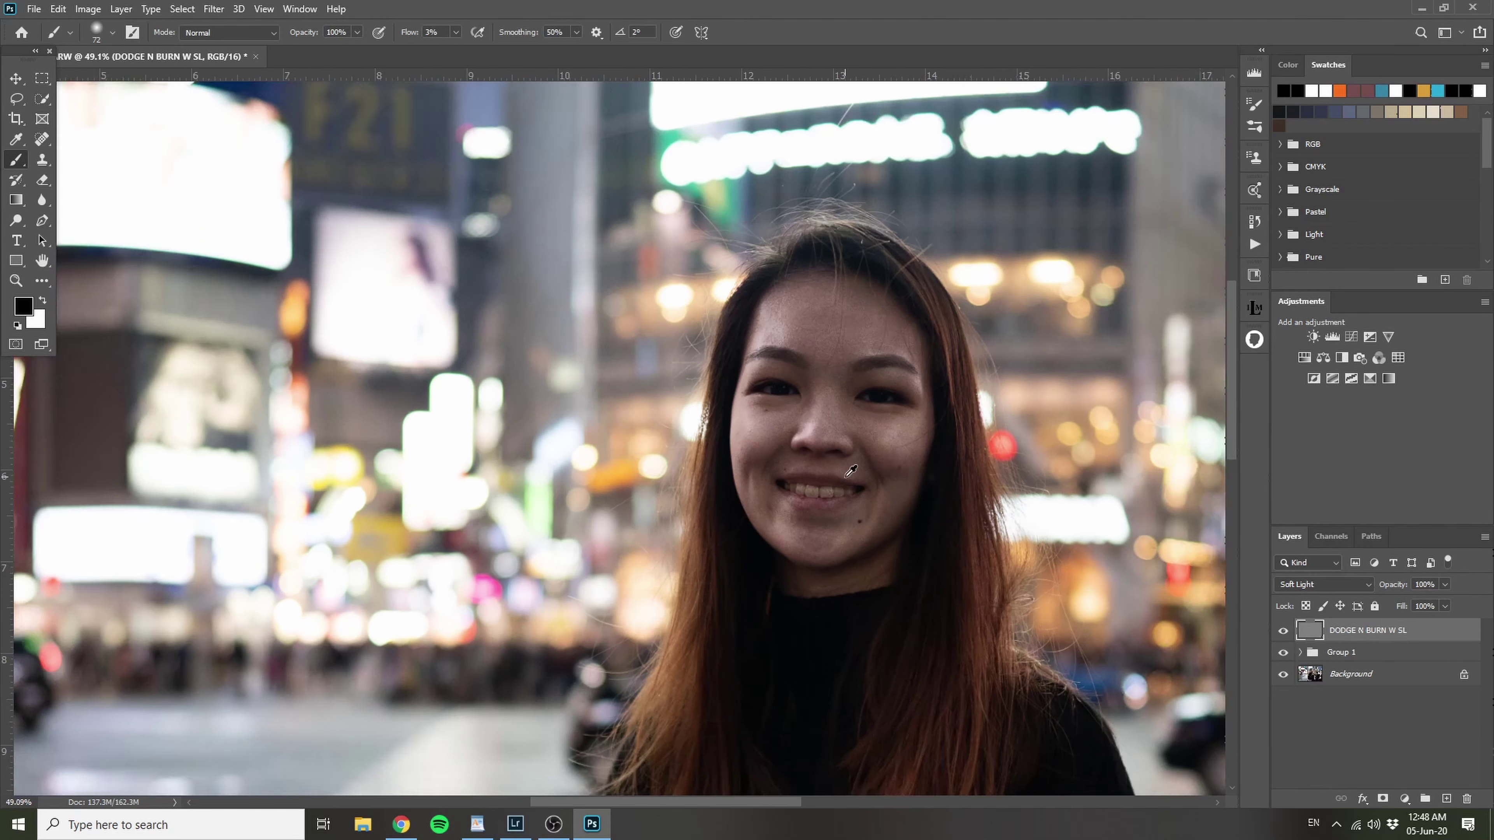
scroll(847, 475, "down", 6)
left_click_drag(862, 429, 738, 369)
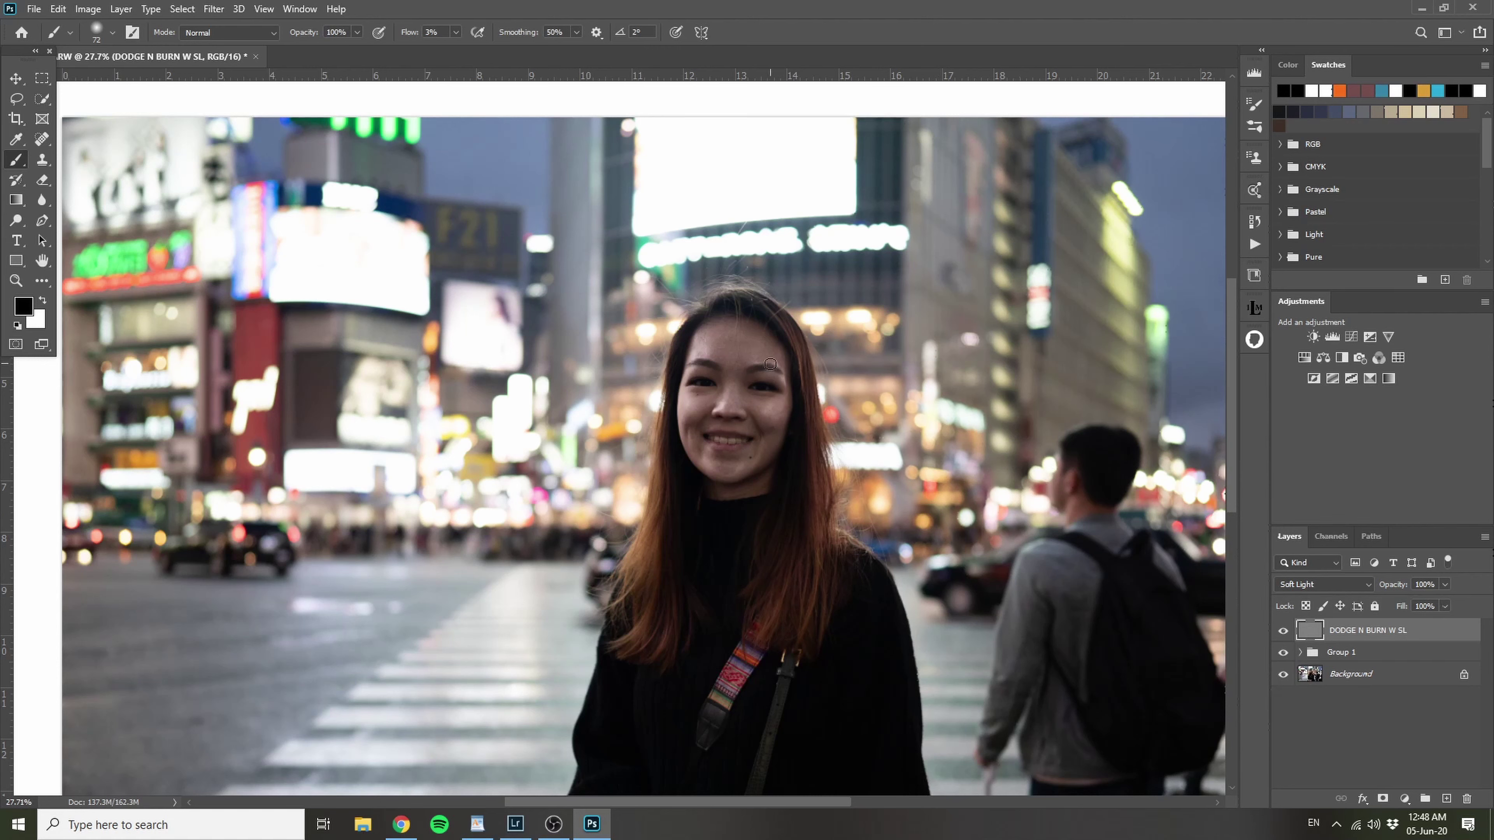
left_click_drag(784, 371, 715, 292)
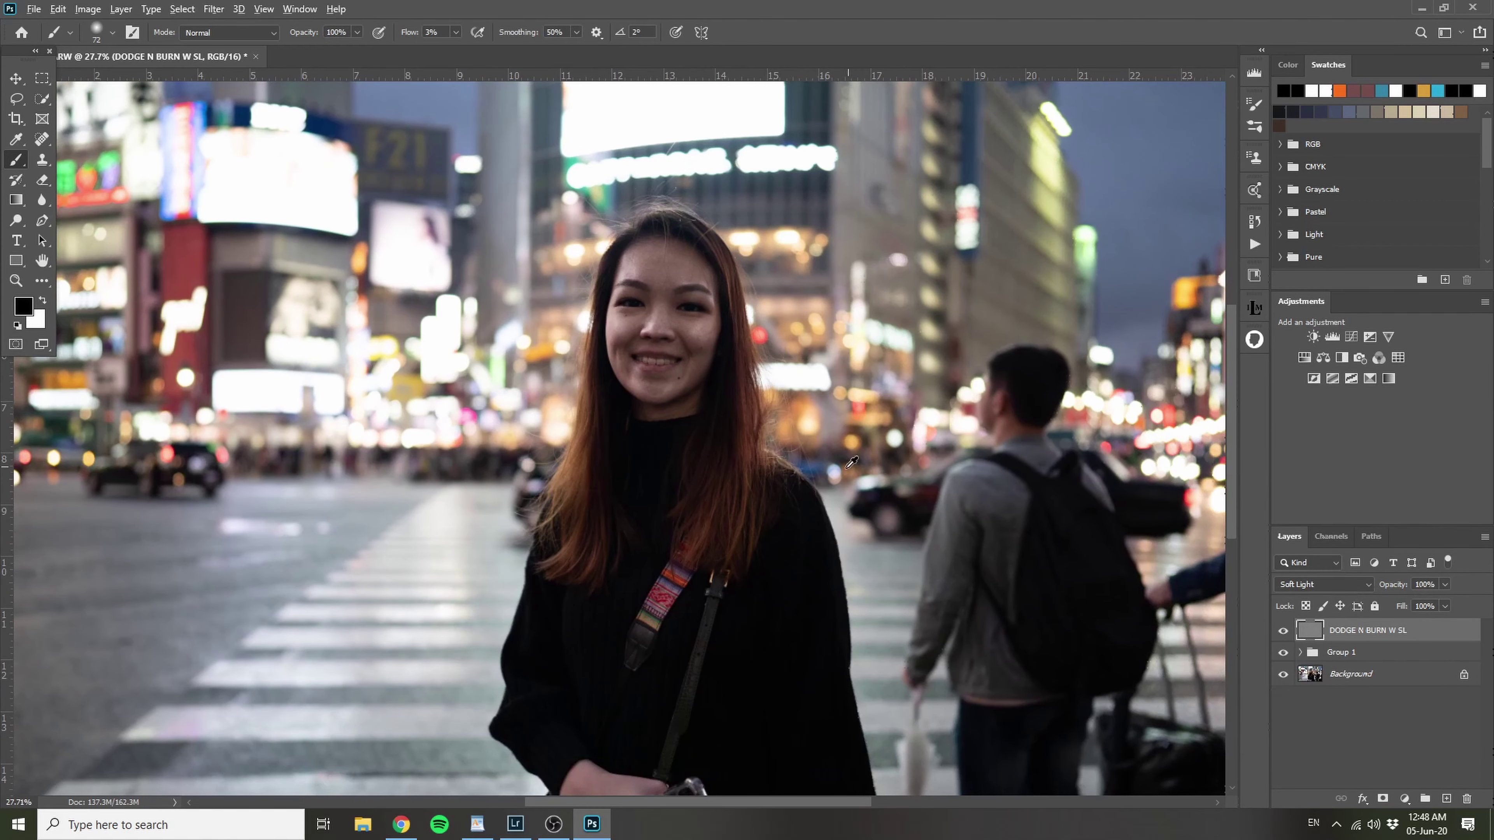
scroll(850, 464, "down", 2)
scroll(694, 369, "up", 1)
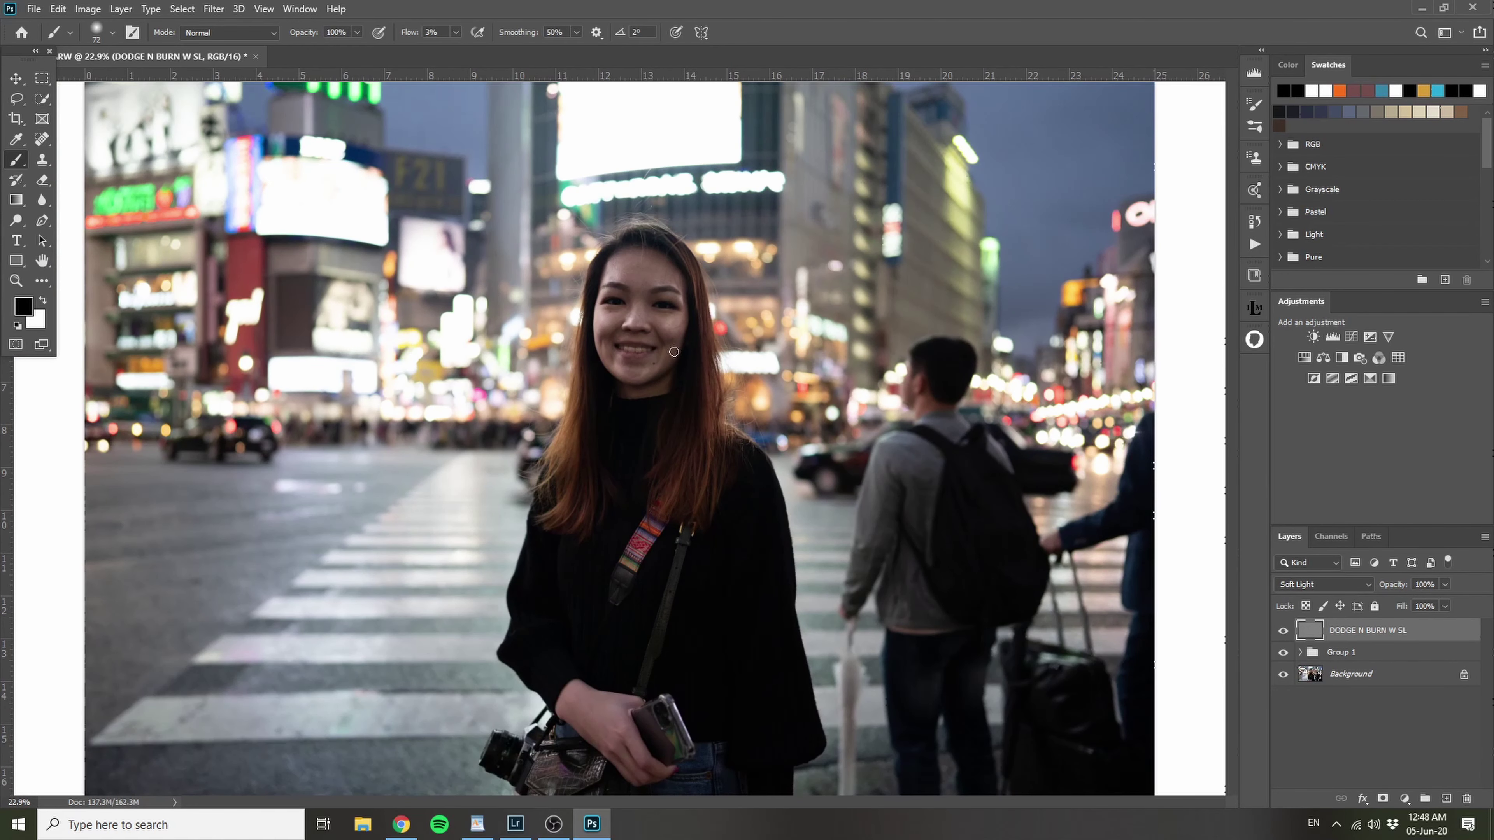
scroll(758, 411, "down", 1)
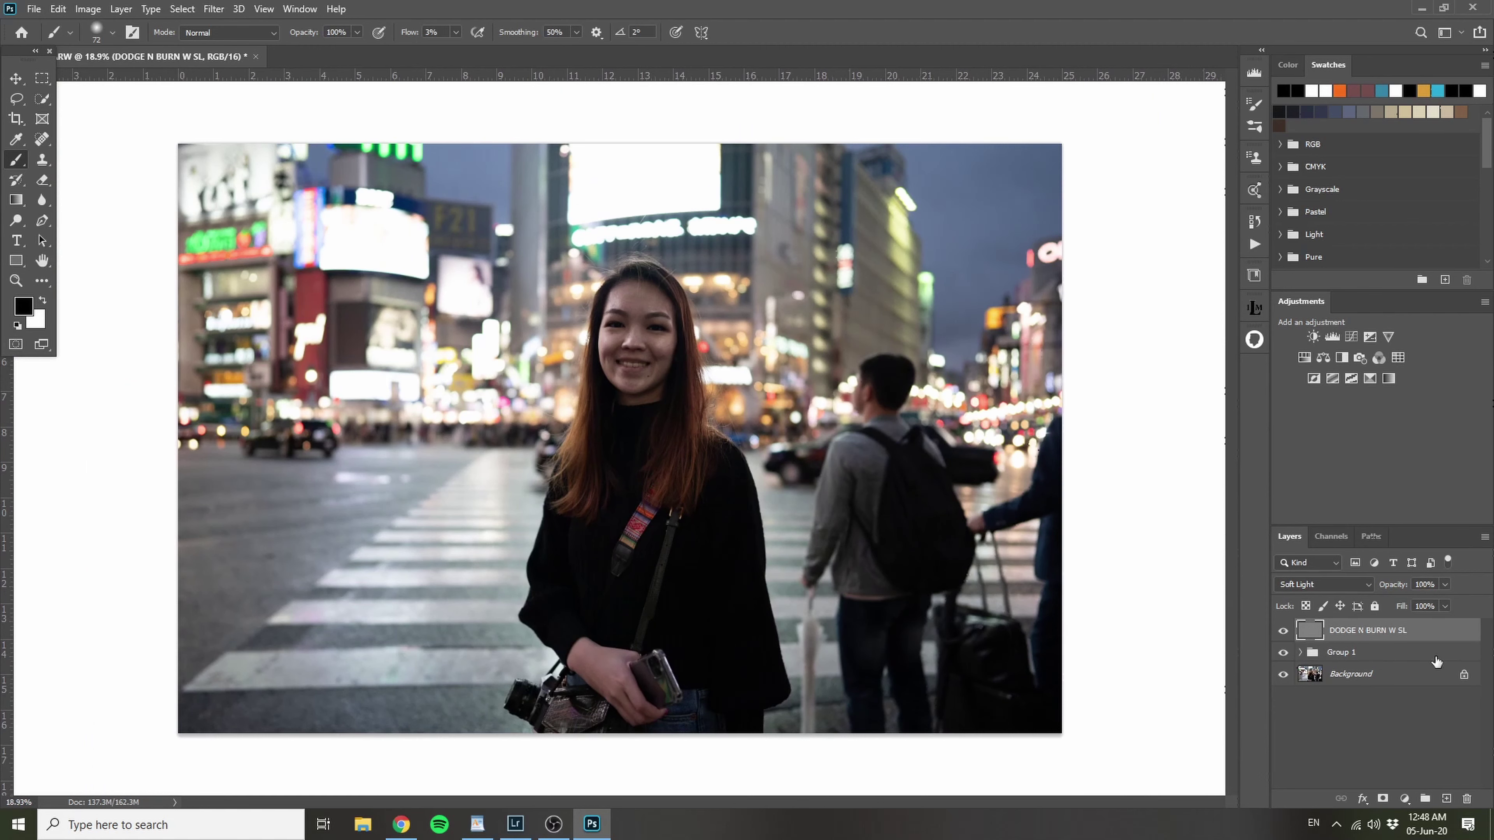
Step: Add a Curves adjustment layer brightening the midtones from input 86 to output 147, and invert its mask to black
left_click(1405, 799)
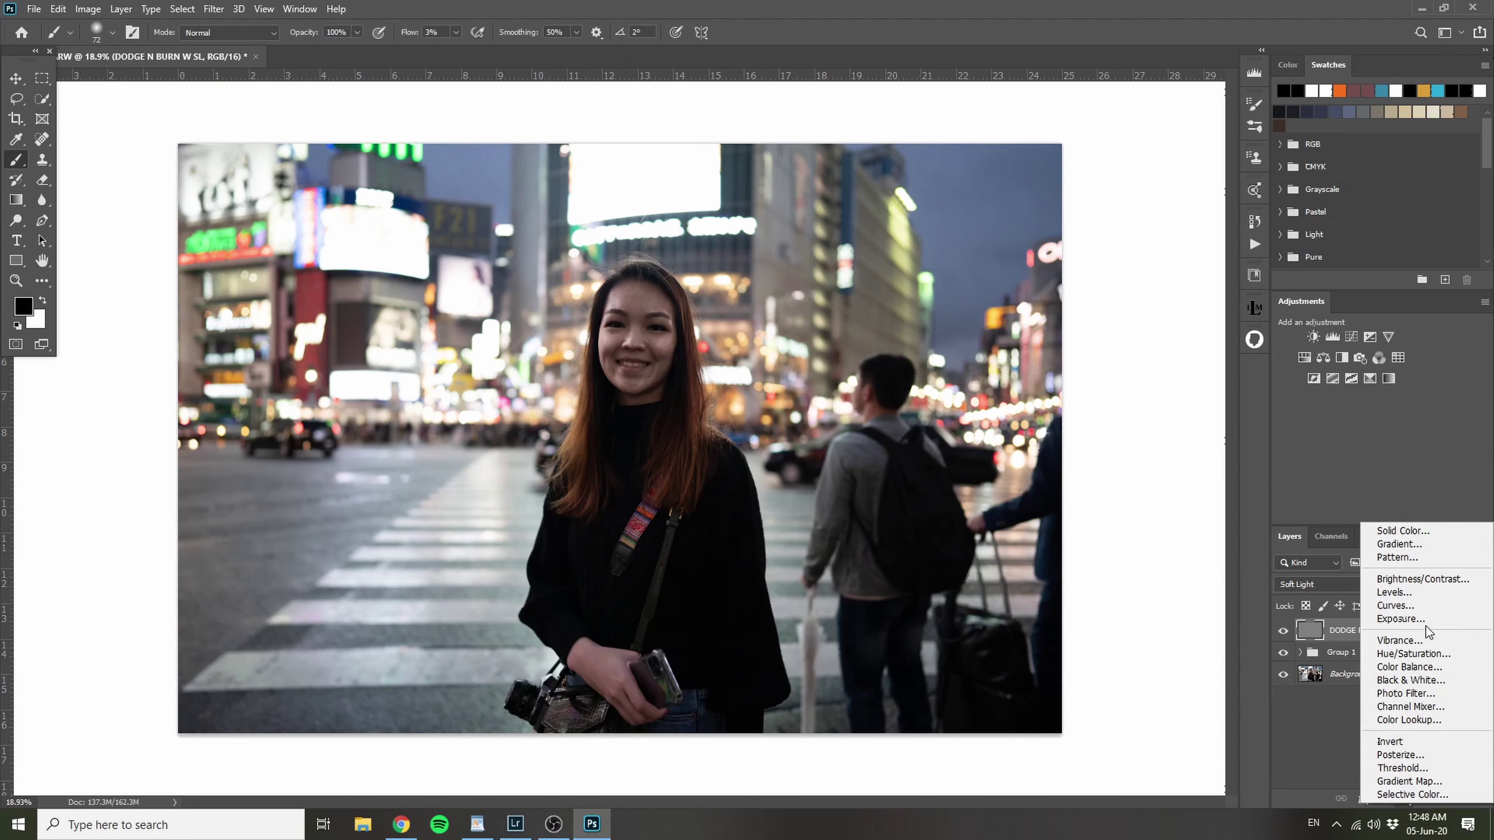
left_click(1426, 605)
left_click_drag(1126, 431, 1101, 412)
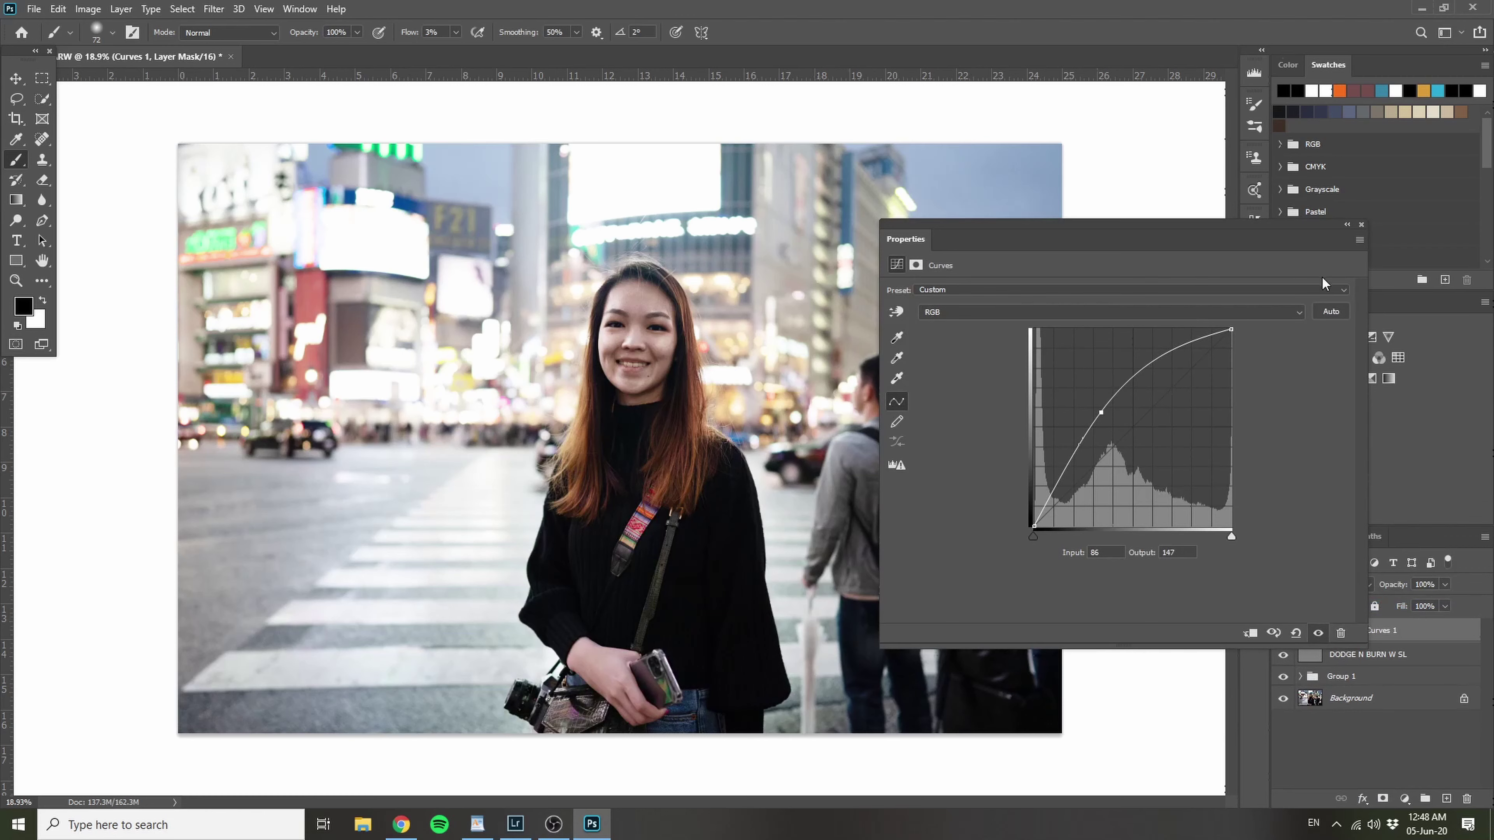
left_click(1361, 225)
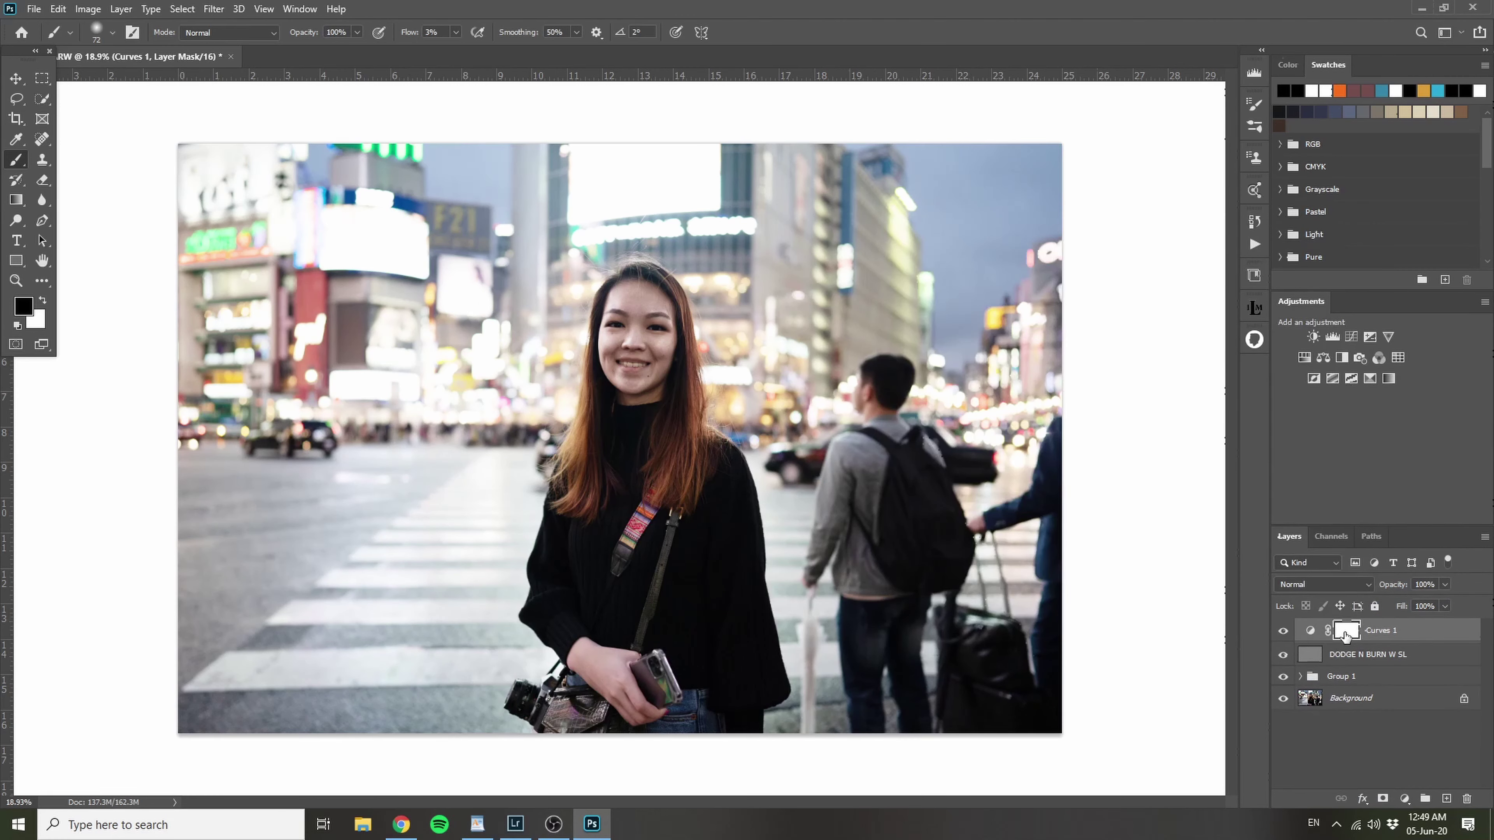
key("ctrl+i")
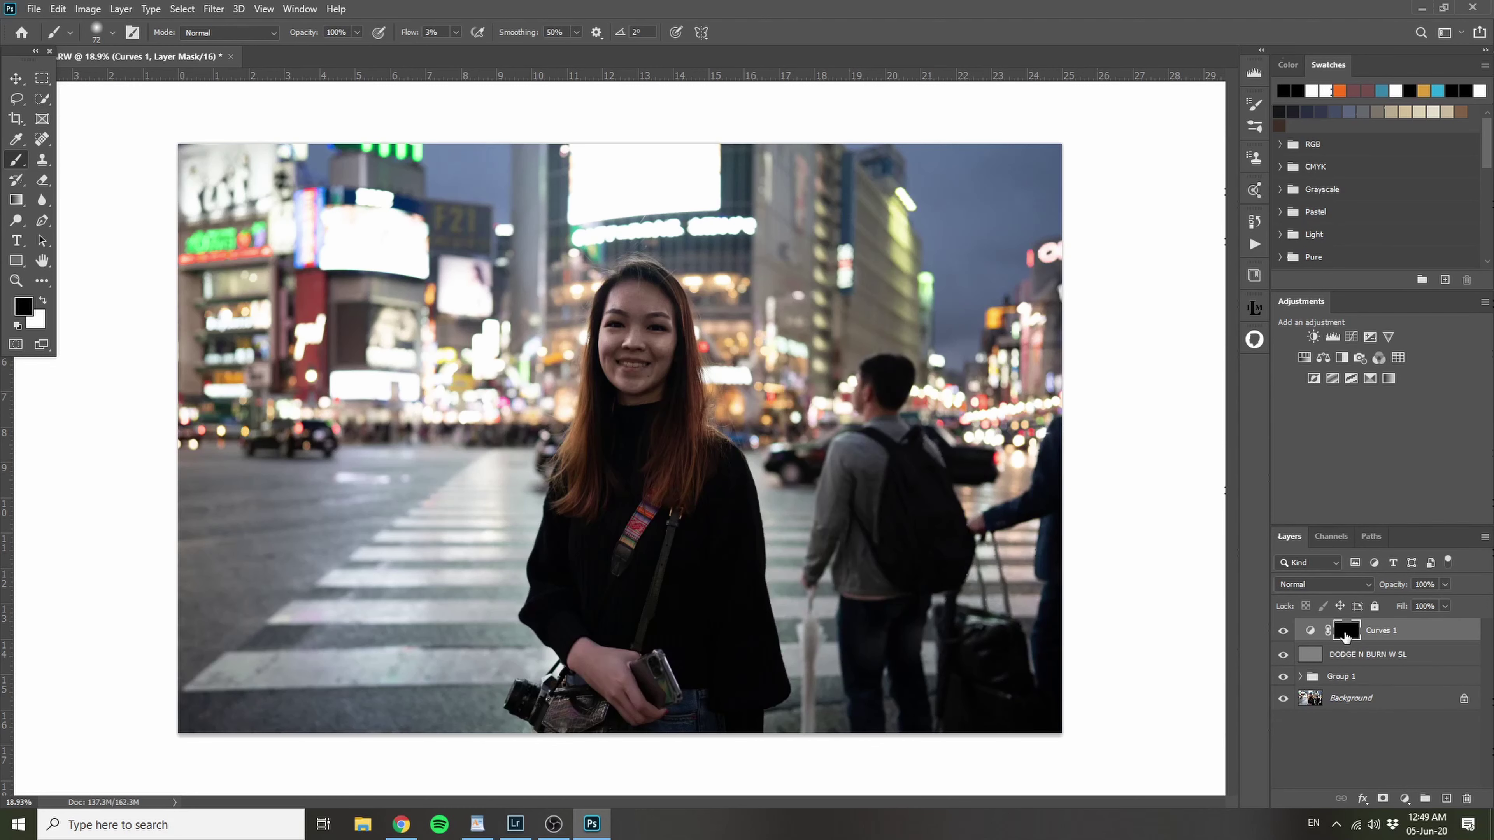
Step: Paint white over the face on the Curves mask with a size 590 brush at 100% flow
mouse_move(621, 342)
left_mouse_down()
mouse_move(669, 341)
mouse_move(651, 341)
left_mouse_up()
key("x")
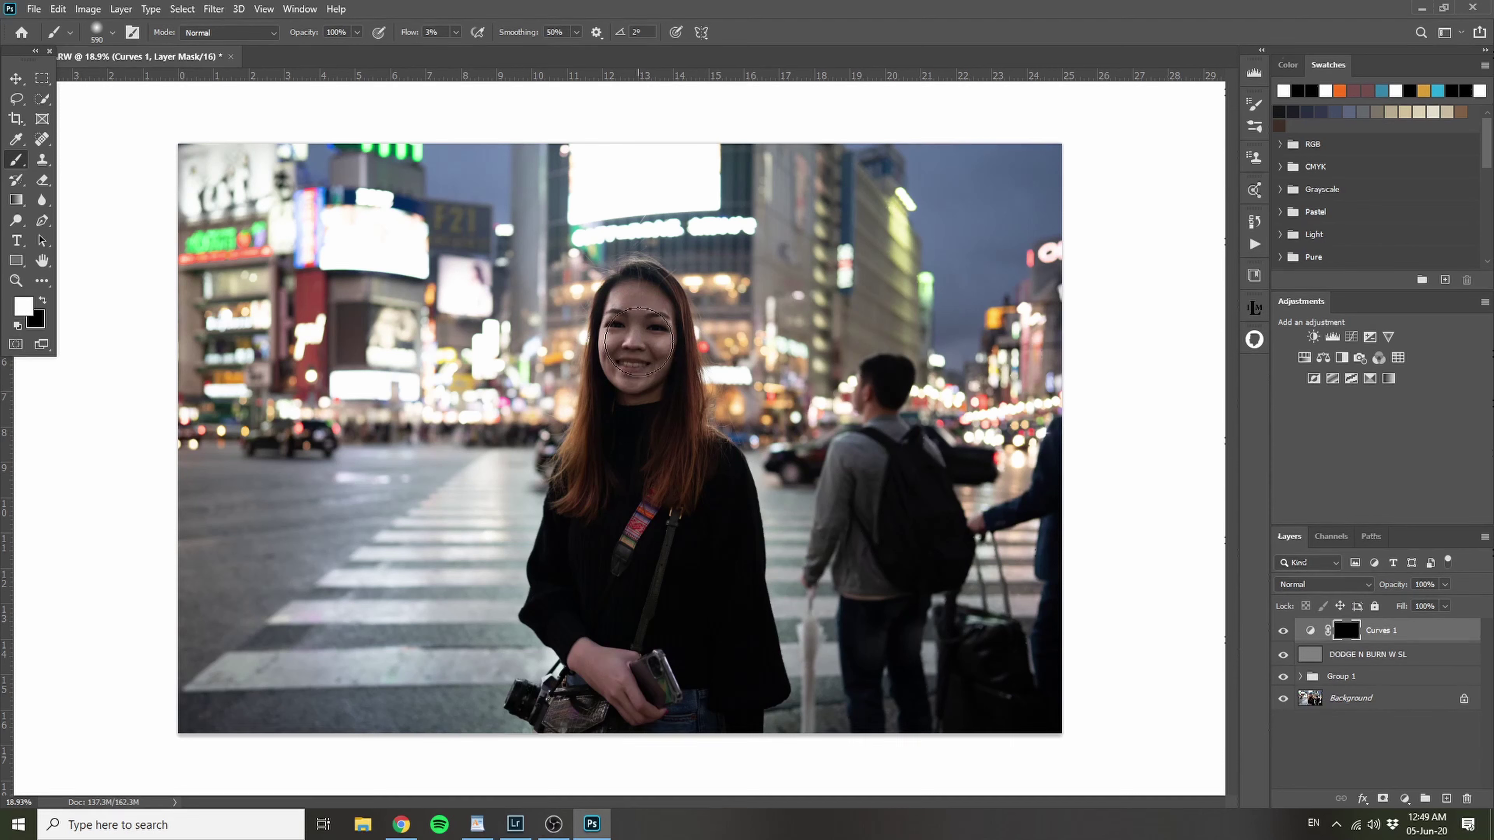
left_click_drag(412, 32, 499, 34)
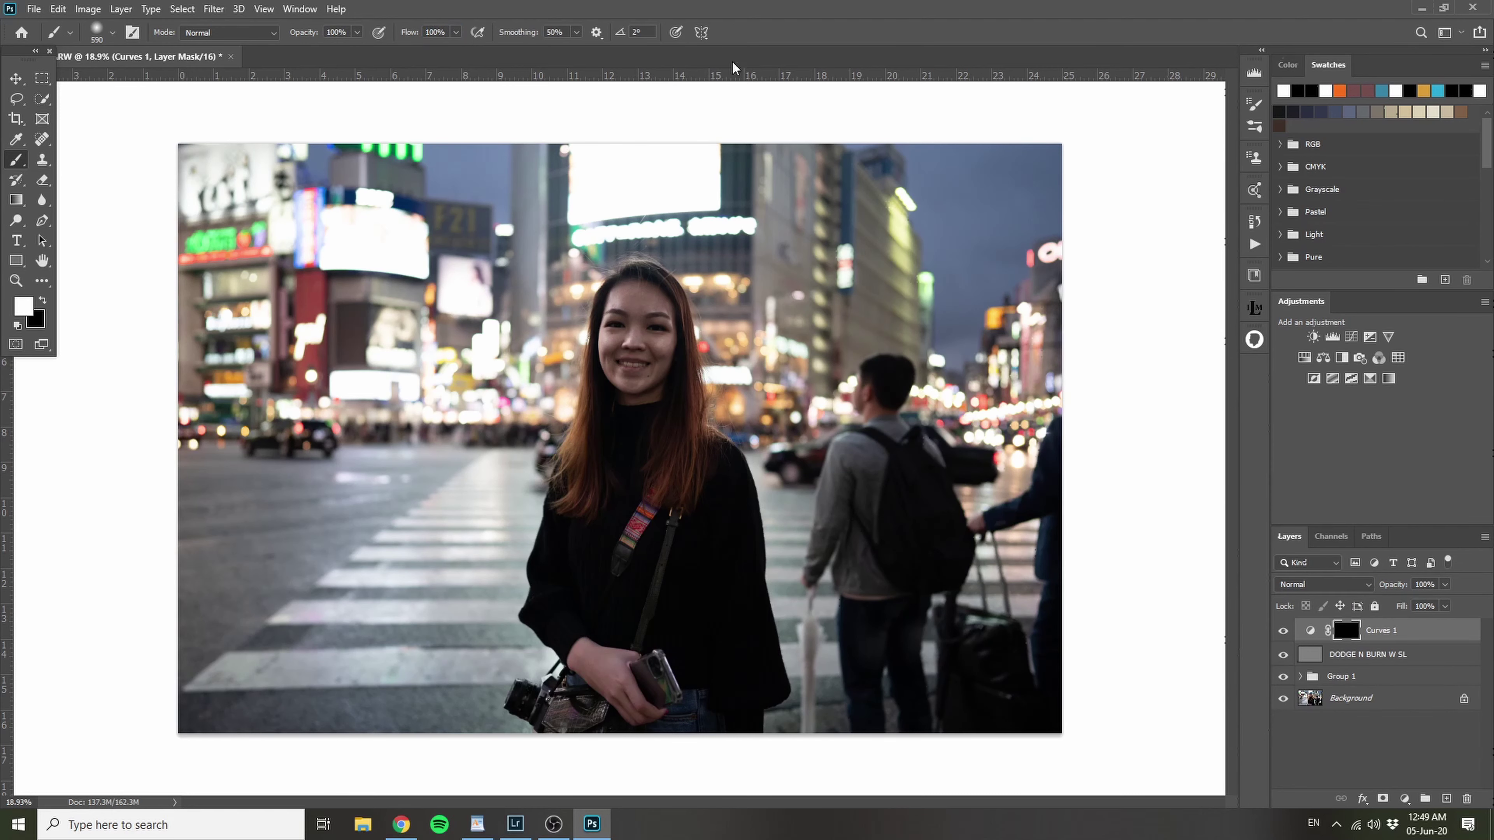
mouse_move(638, 313)
left_mouse_down()
mouse_move(634, 384)
mouse_move(639, 336)
mouse_move(652, 367)
mouse_move(617, 361)
left_mouse_up()
Step: Reduce the brush to 336 and paint white over the hand and hair on the Curves mask
left_click_drag(646, 543, 639, 542)
mouse_move(600, 671)
left_mouse_down()
mouse_move(612, 655)
mouse_move(657, 732)
mouse_move(595, 662)
mouse_move(620, 693)
left_mouse_up()
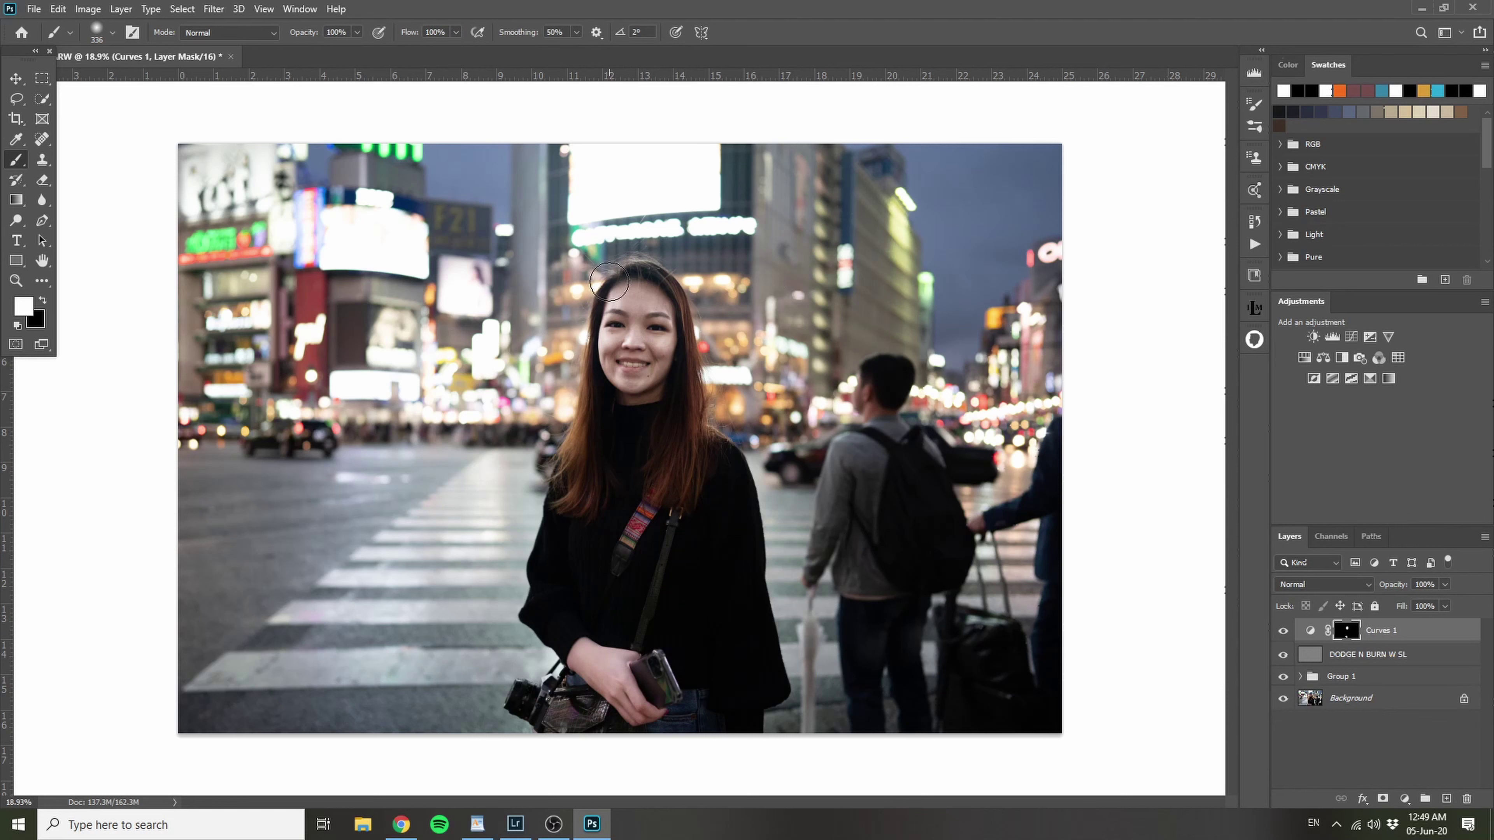
mouse_move(594, 393)
left_mouse_down()
mouse_move(570, 520)
mouse_move(594, 500)
mouse_move(687, 494)
mouse_move(695, 359)
mouse_move(682, 321)
mouse_move(681, 411)
mouse_move(653, 296)
mouse_move(675, 361)
mouse_move(753, 406)
left_mouse_up()
scroll(654, 297, "down", 2)
scroll(654, 317, "up", 5)
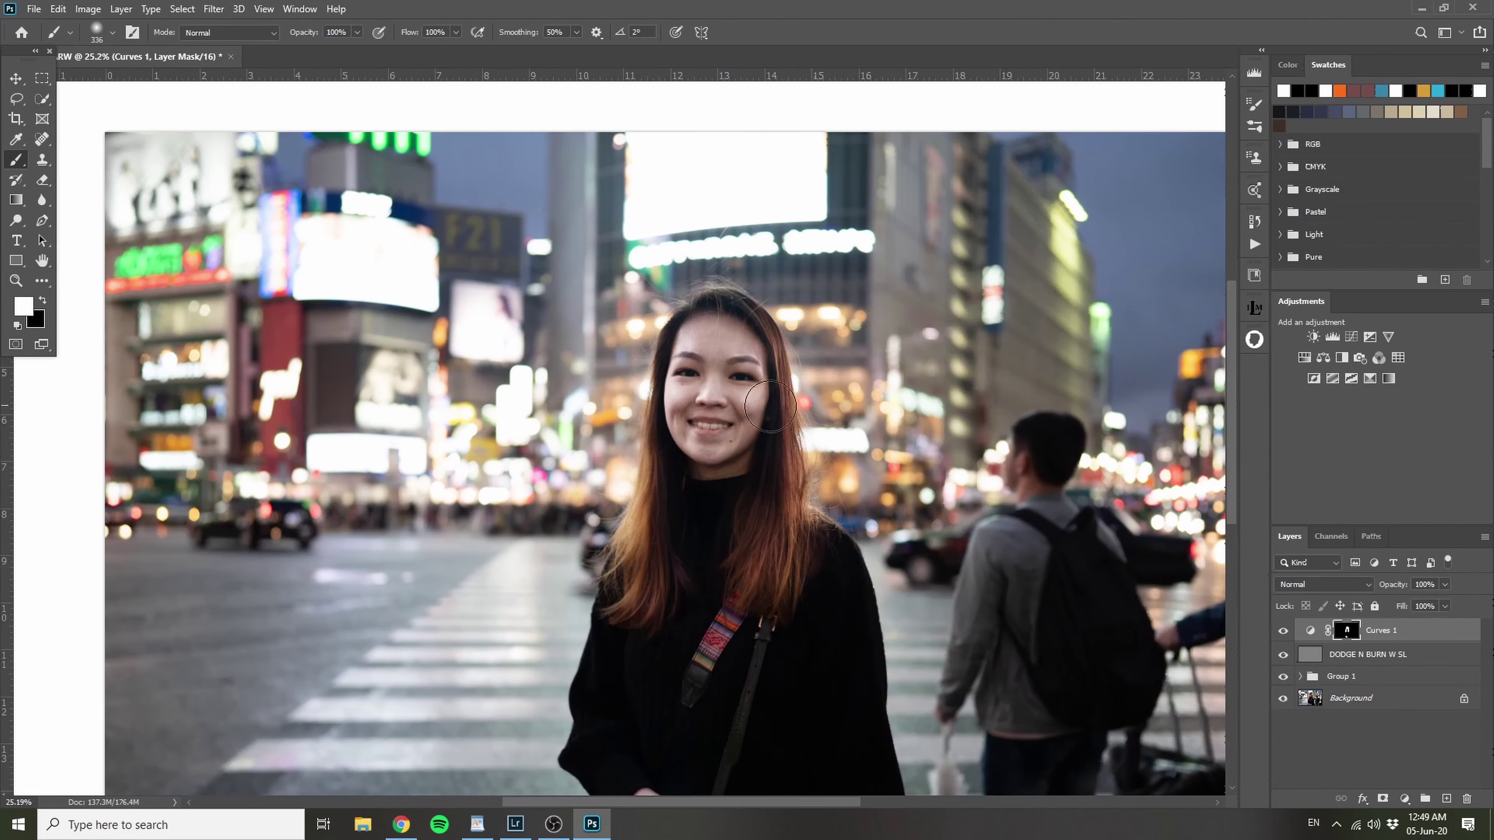
scroll(789, 430, "down", 1)
scroll(628, 368, "down", 1)
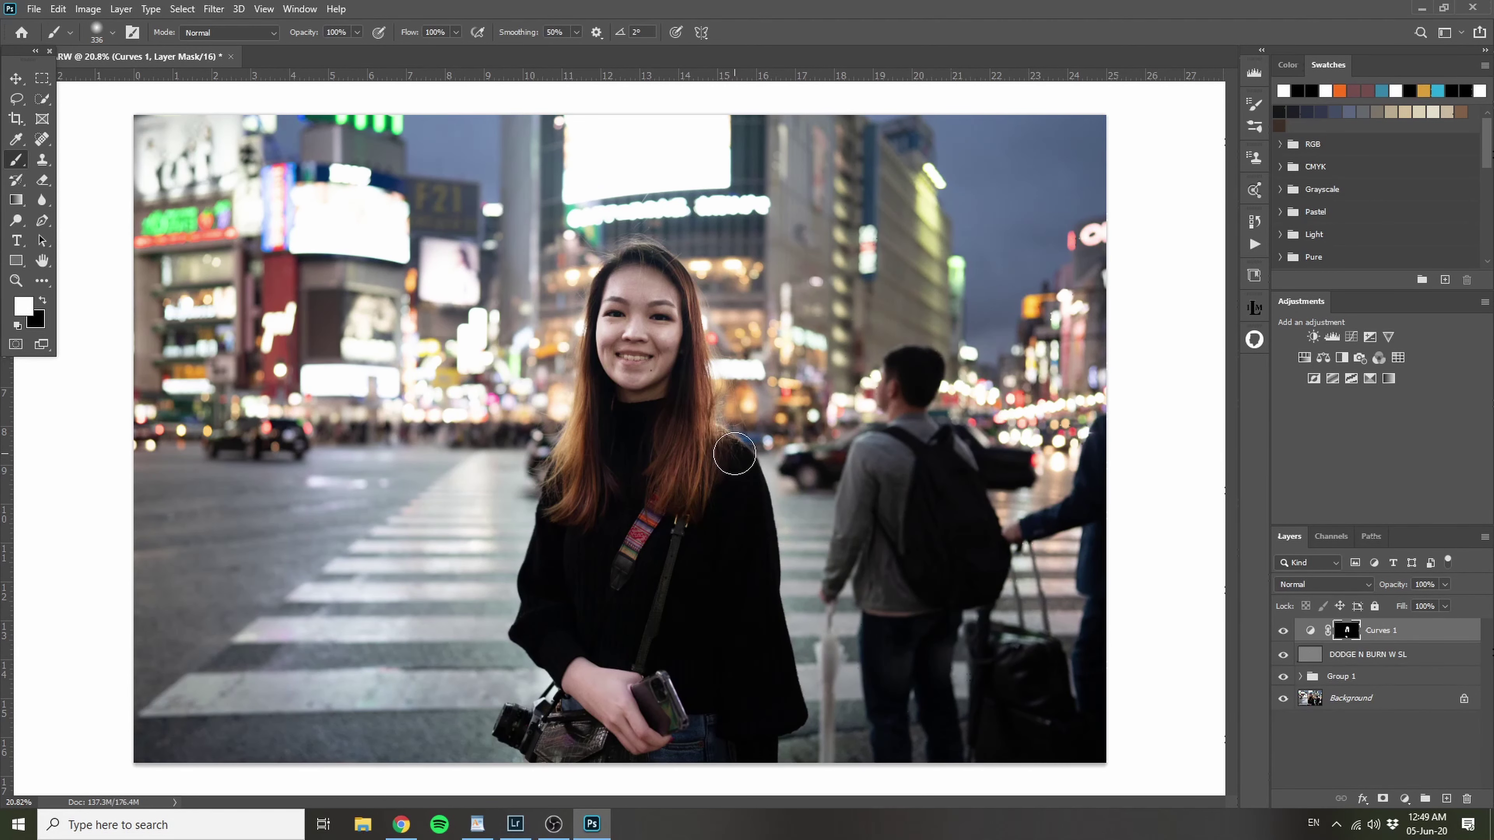
scroll(706, 383, "down", 2)
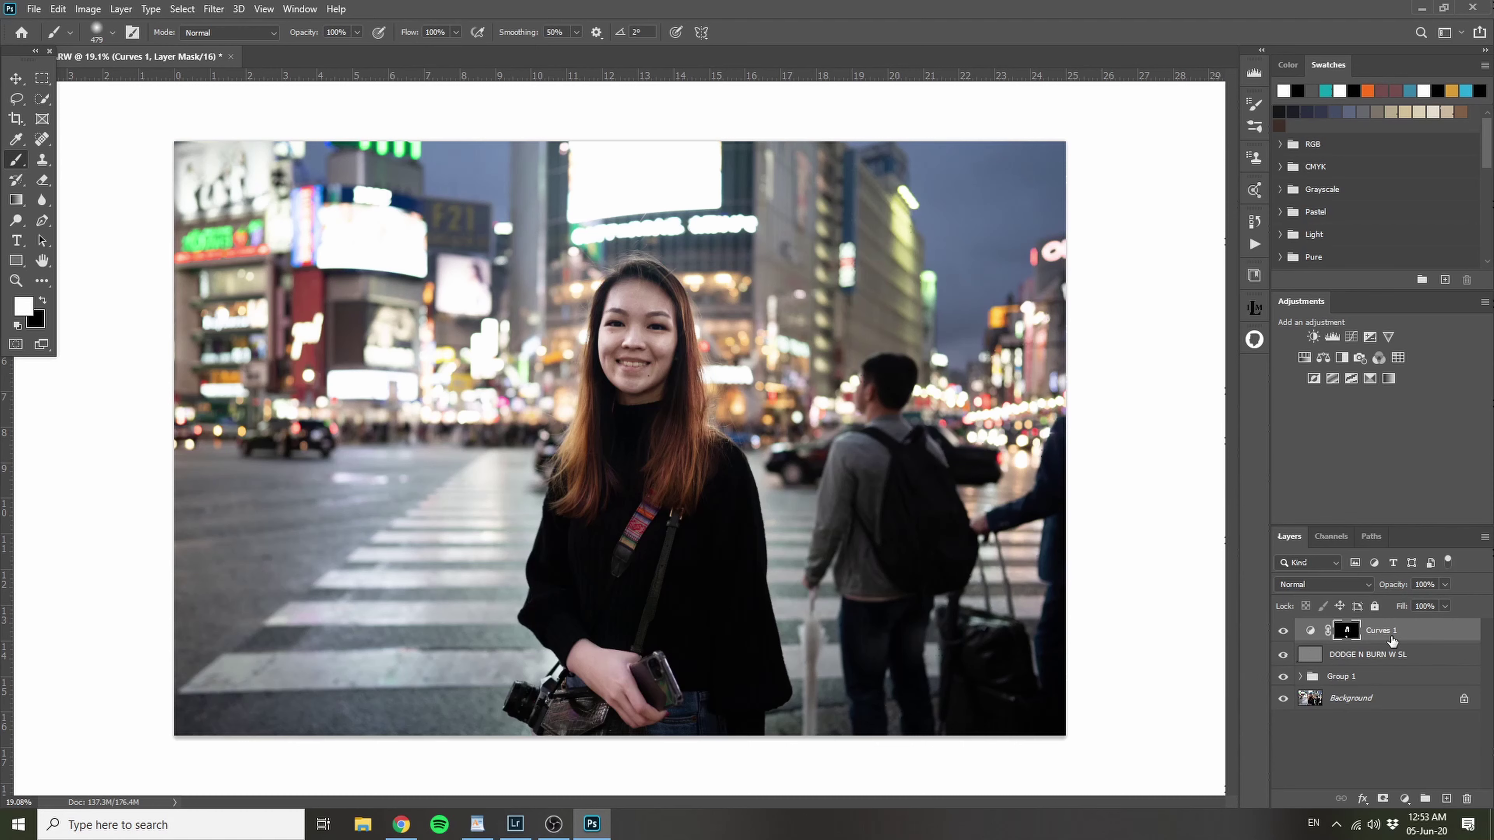
Step: Add a Hue/Saturation adjustment layer and target the Blues range by sampling the blue background on the image
left_click(1405, 799)
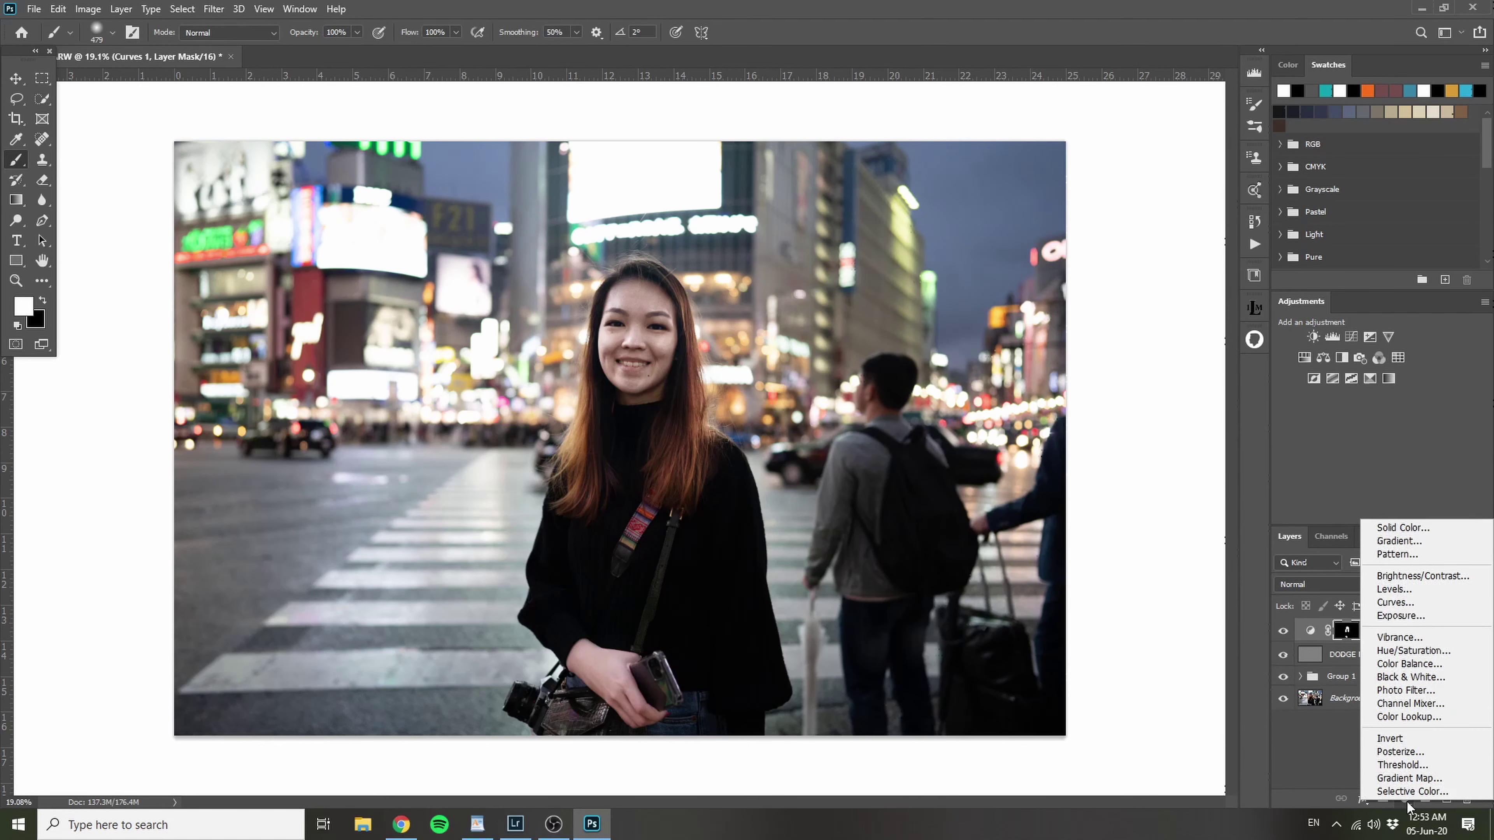
left_click(1423, 651)
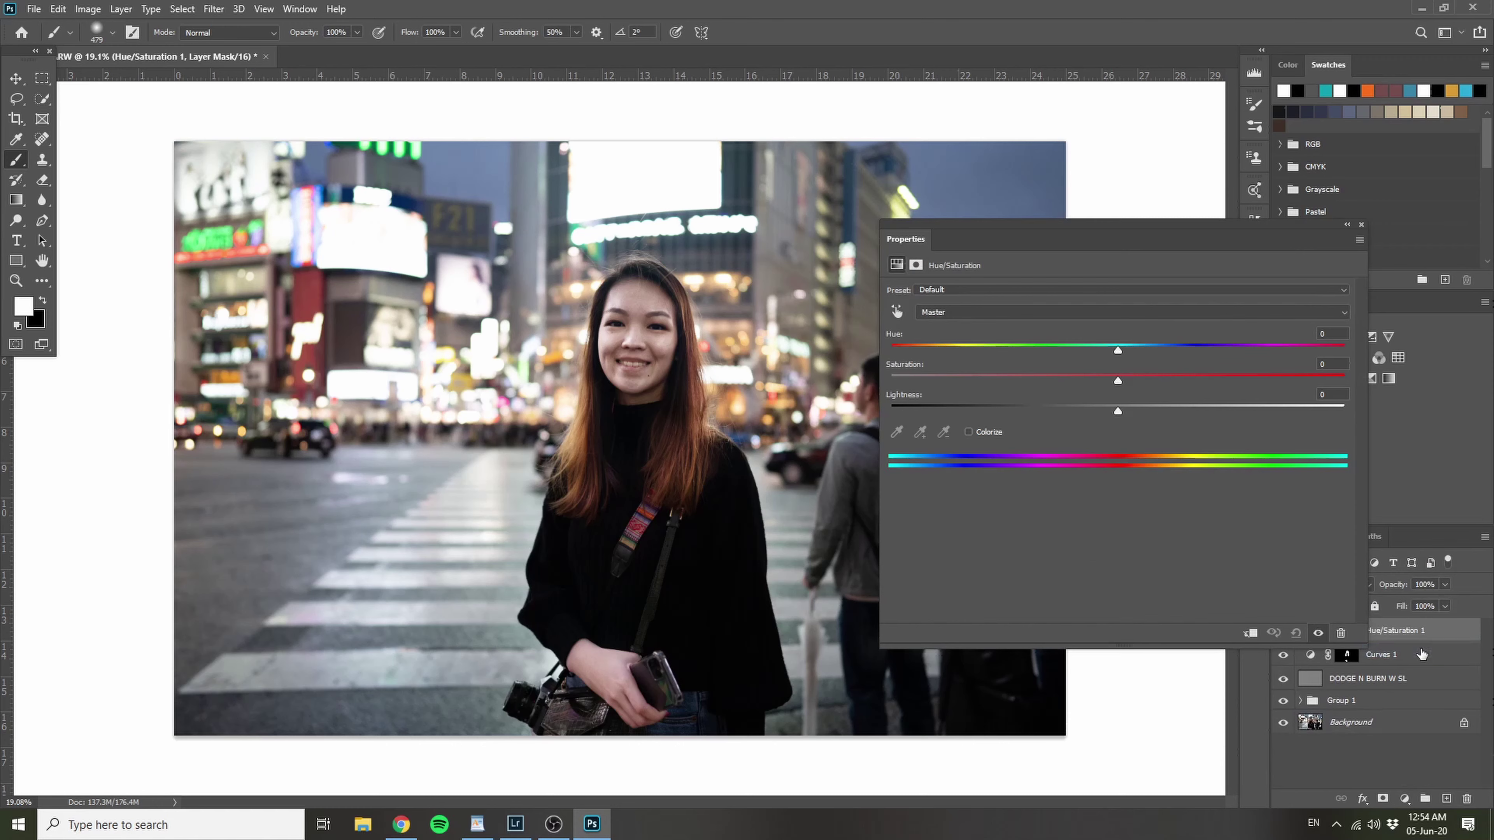
left_click_drag(1090, 231, 1181, 234)
left_click(987, 316)
left_click(464, 159)
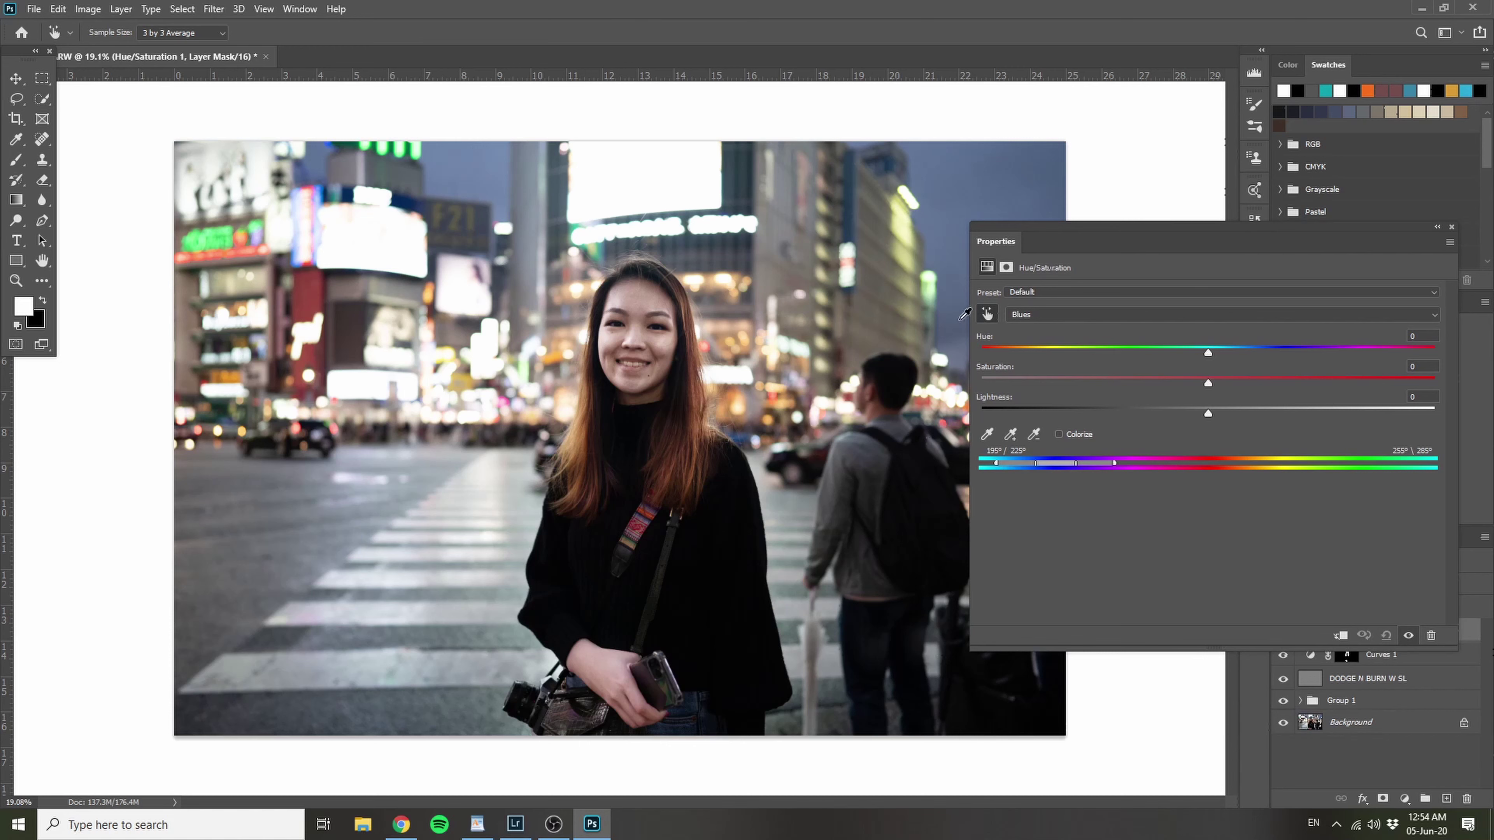
left_click(991, 310)
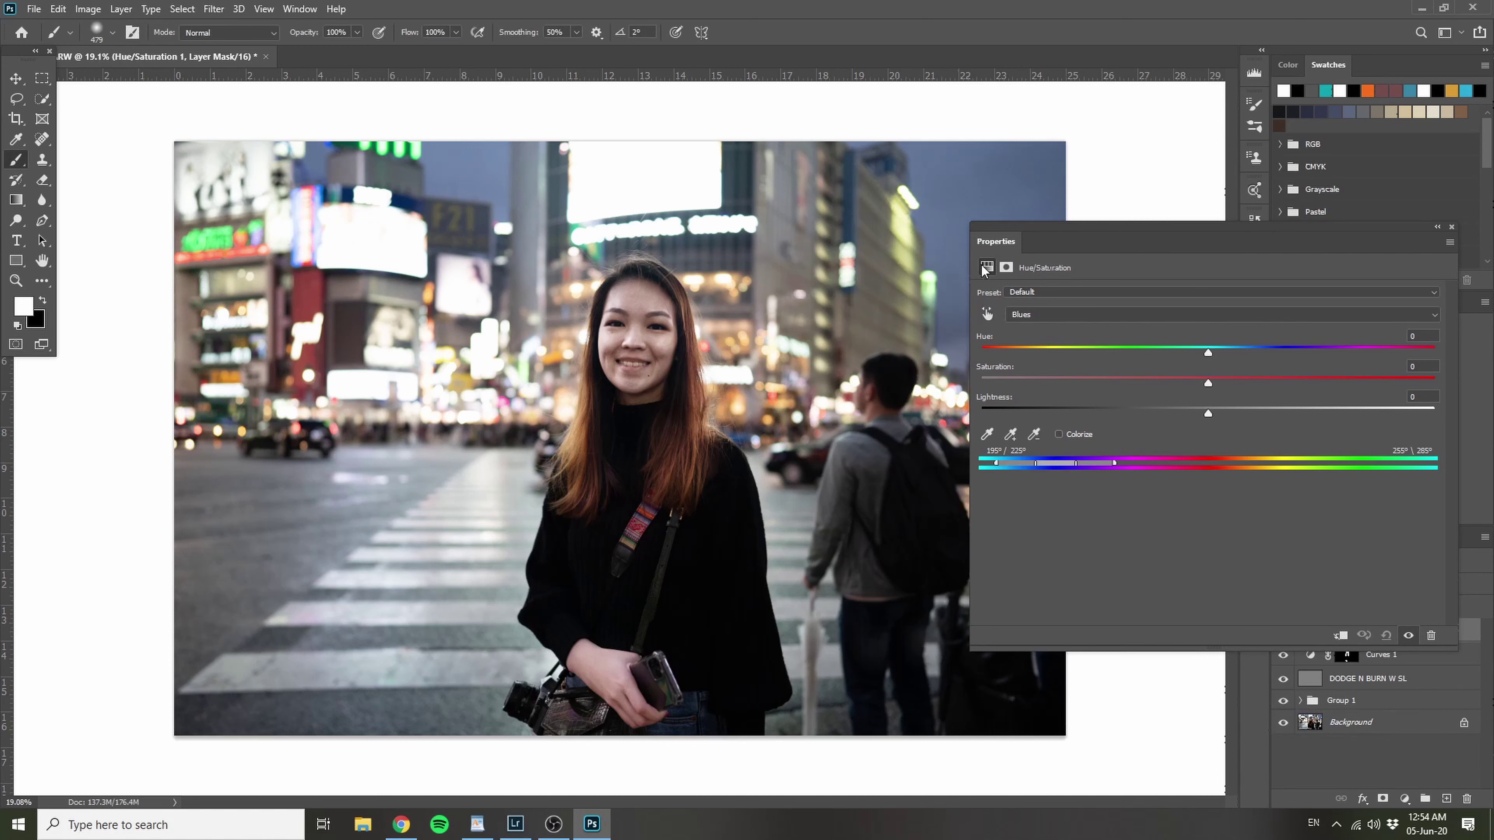
left_click(987, 311)
left_click(1038, 316)
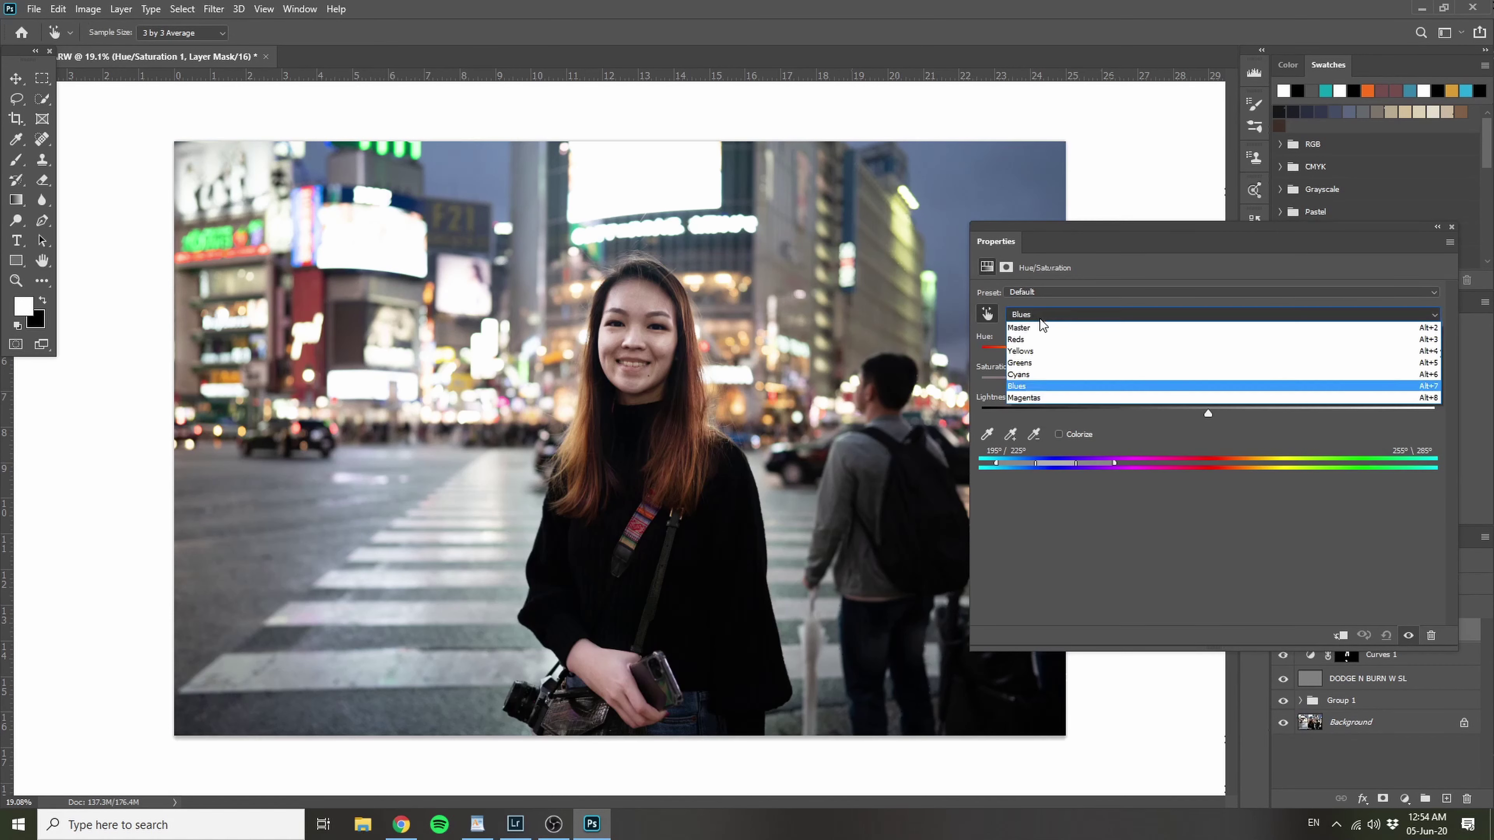
left_click(1043, 315)
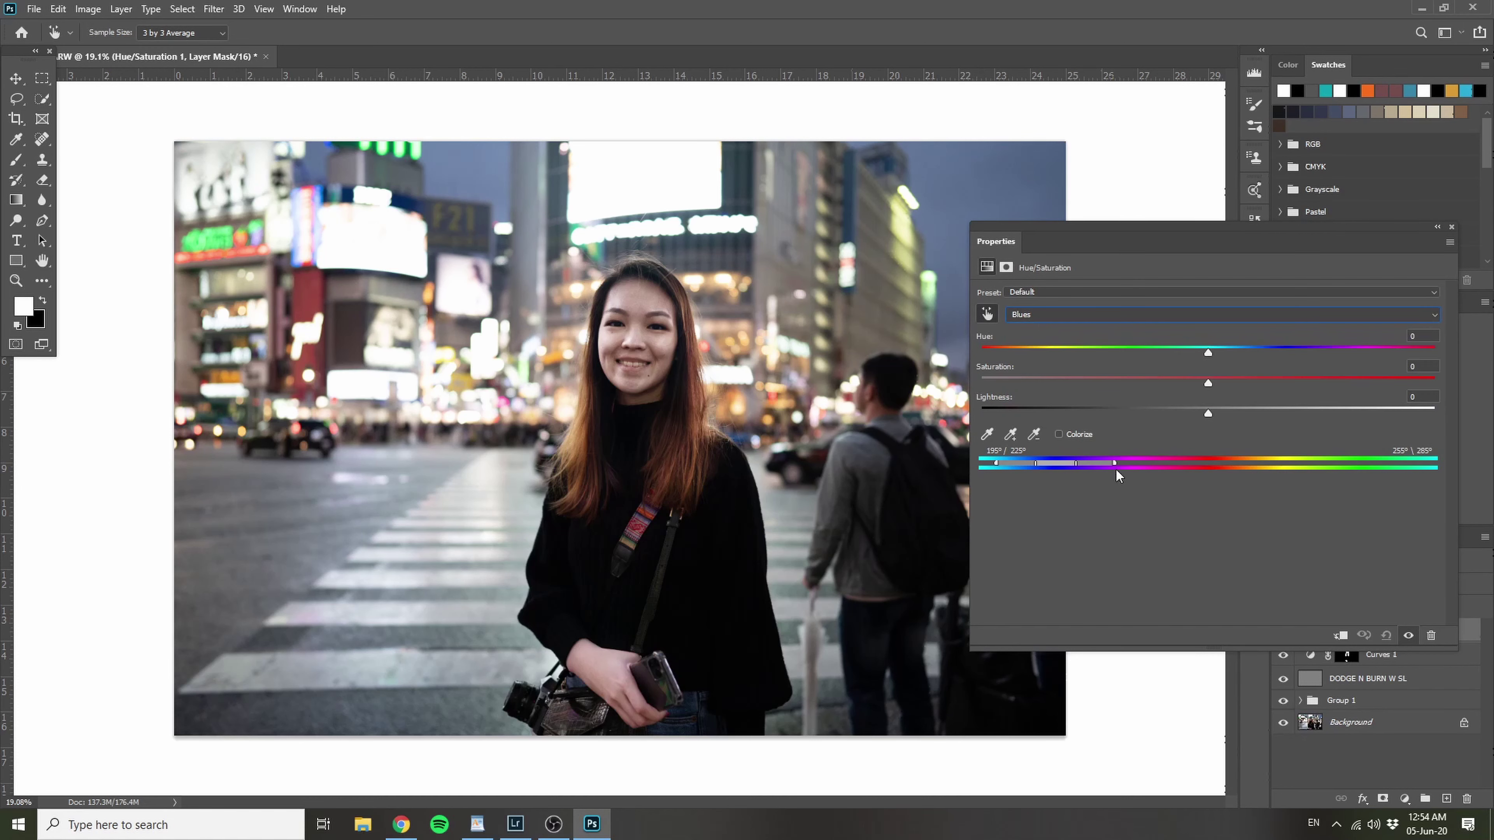
left_click(985, 436)
left_click(986, 315)
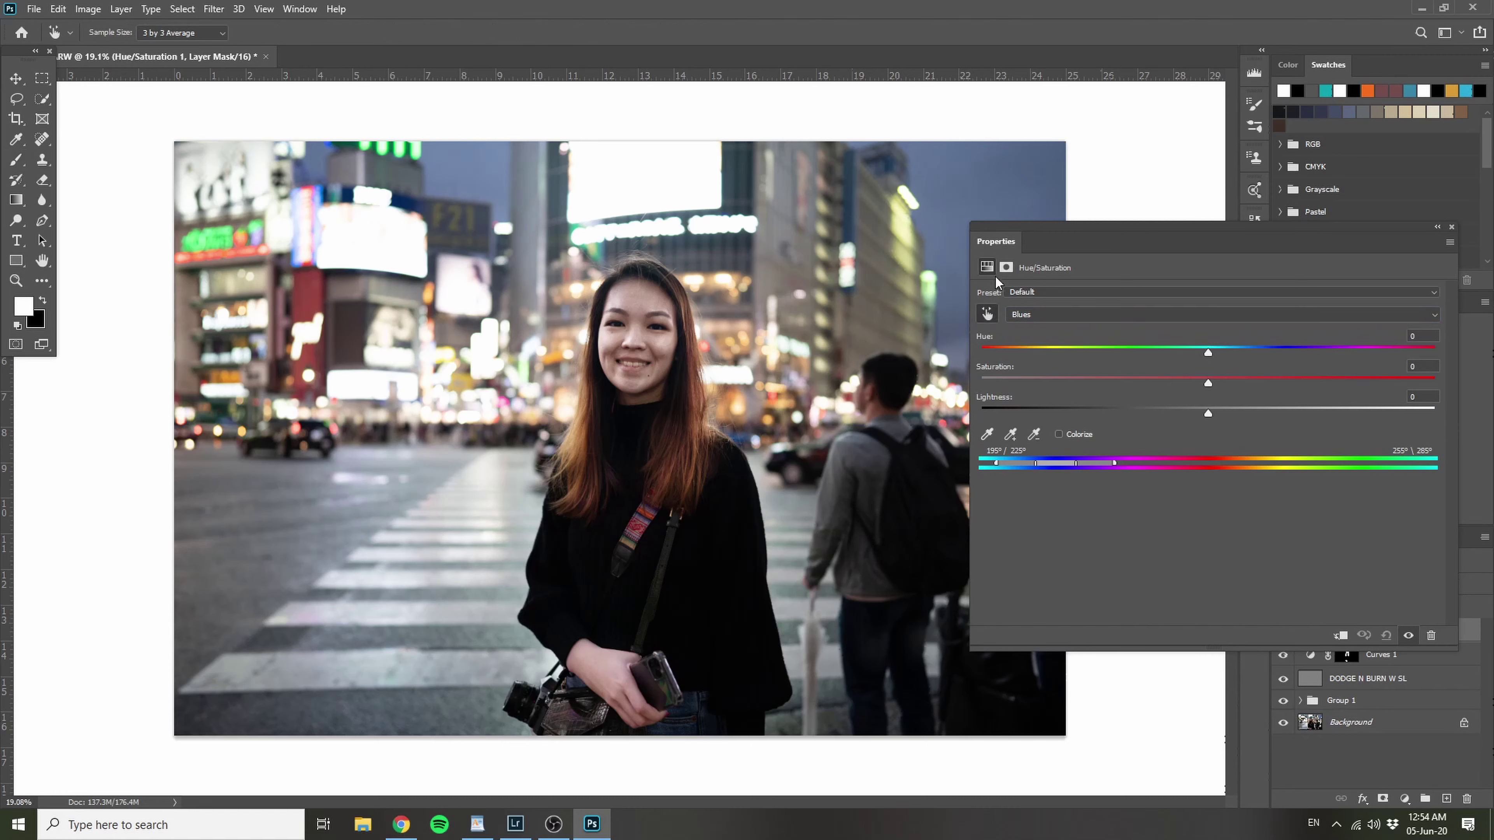
Step: Return to the Brush tool and set the hue of the Blues range to -20
key("b")
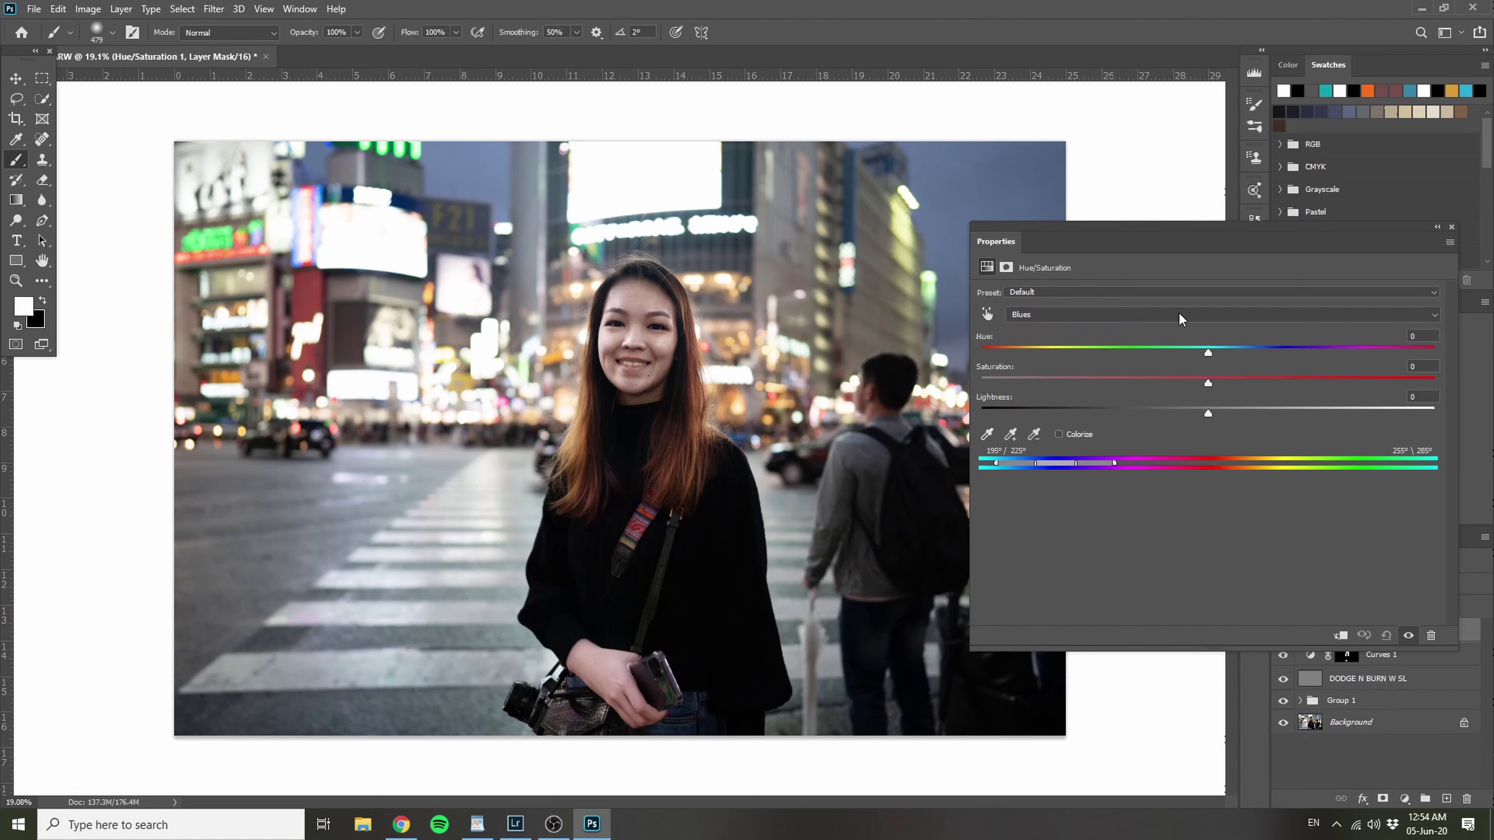
left_click_drag(1250, 238, 1308, 246)
left_click_drag(1266, 361, 1224, 365)
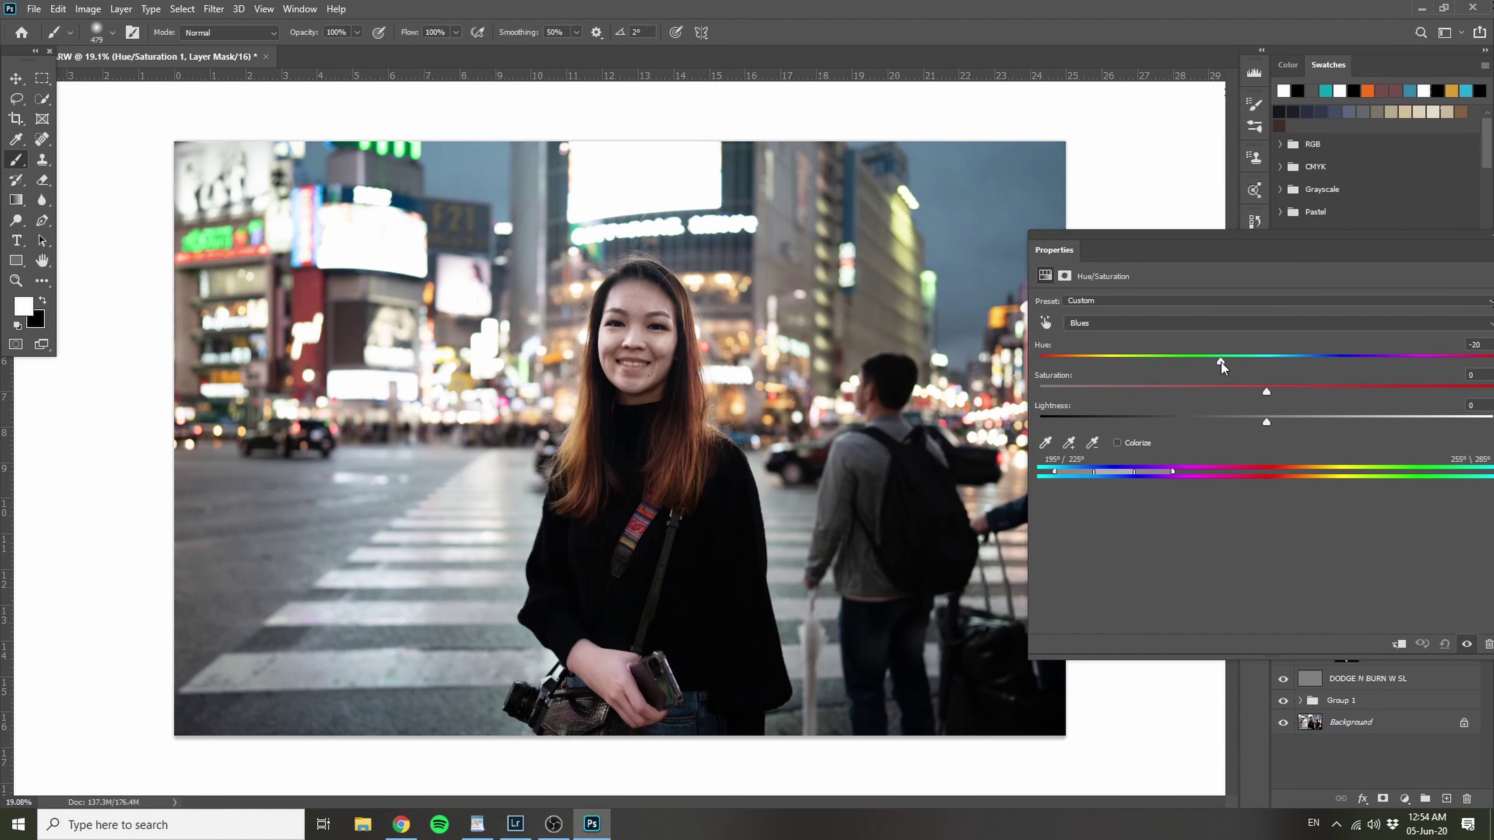
Step: Adjust the Blues range of the Hue/Saturation layer to hue -23 and saturation +43
left_click_drag(1278, 243, 986, 352)
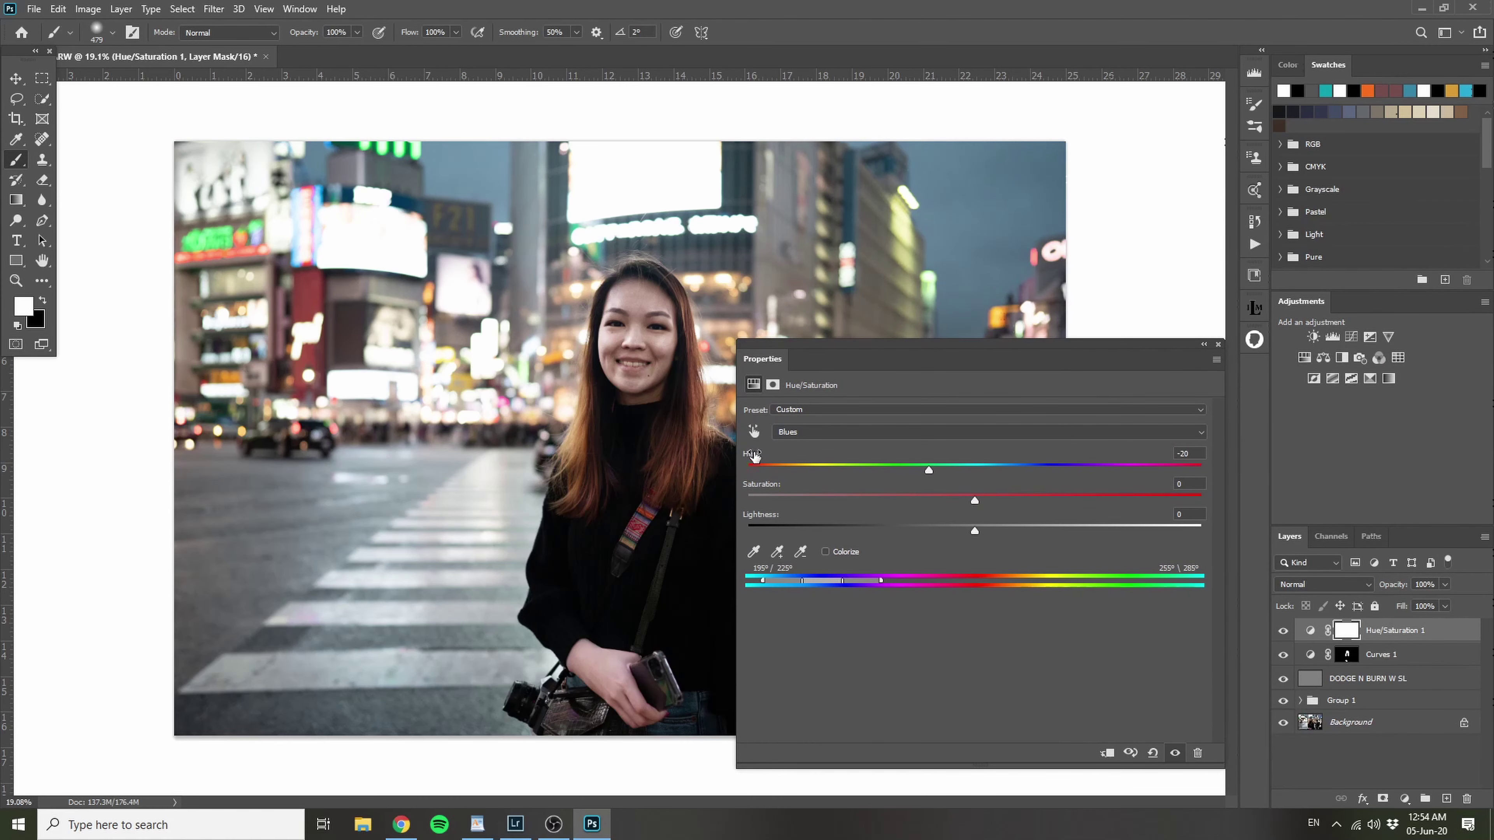
left_click_drag(752, 458, 766, 520)
type("0")
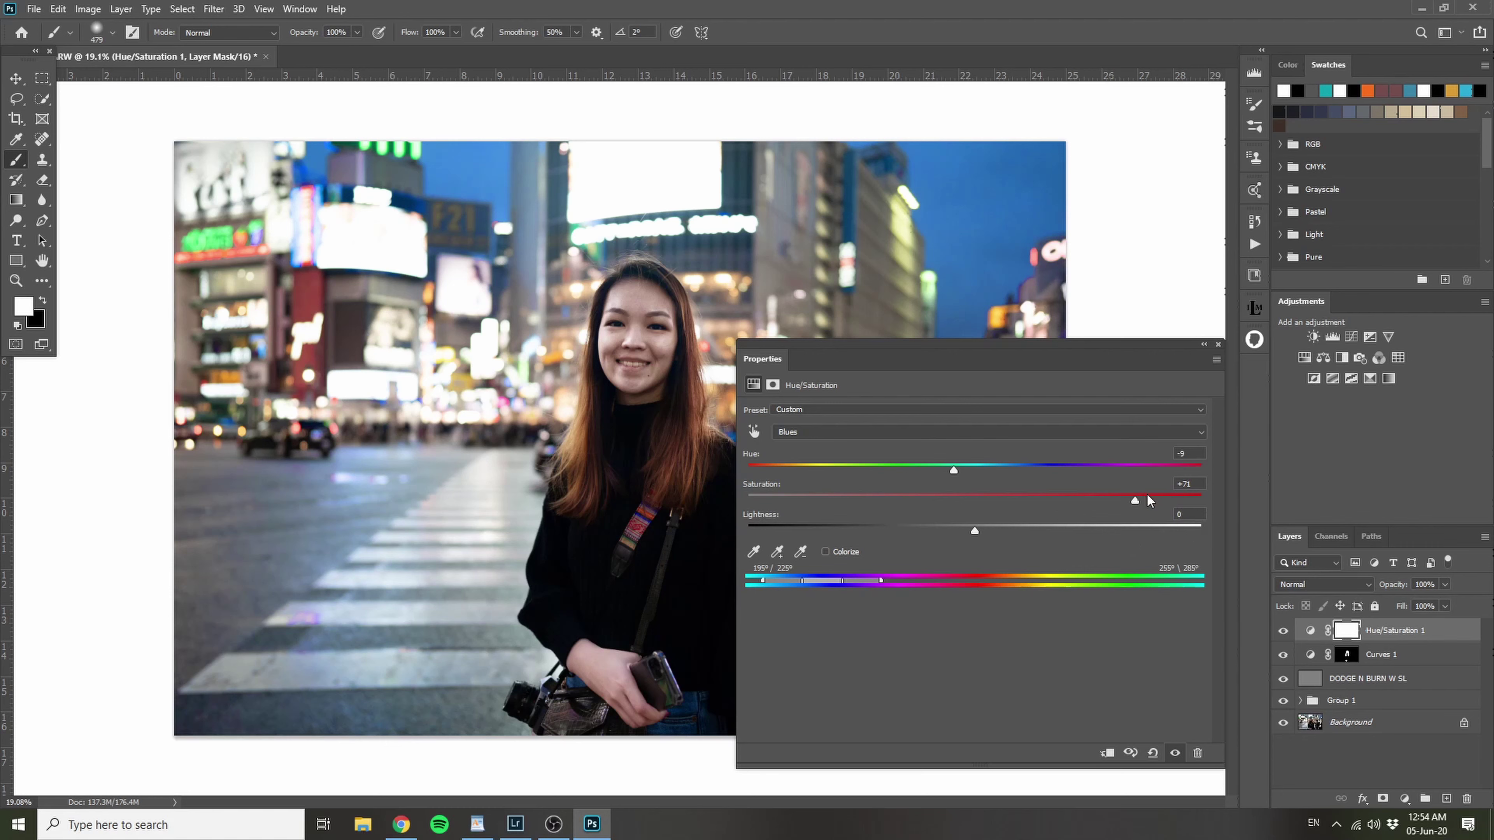
left_click_drag(1133, 501, 1071, 502)
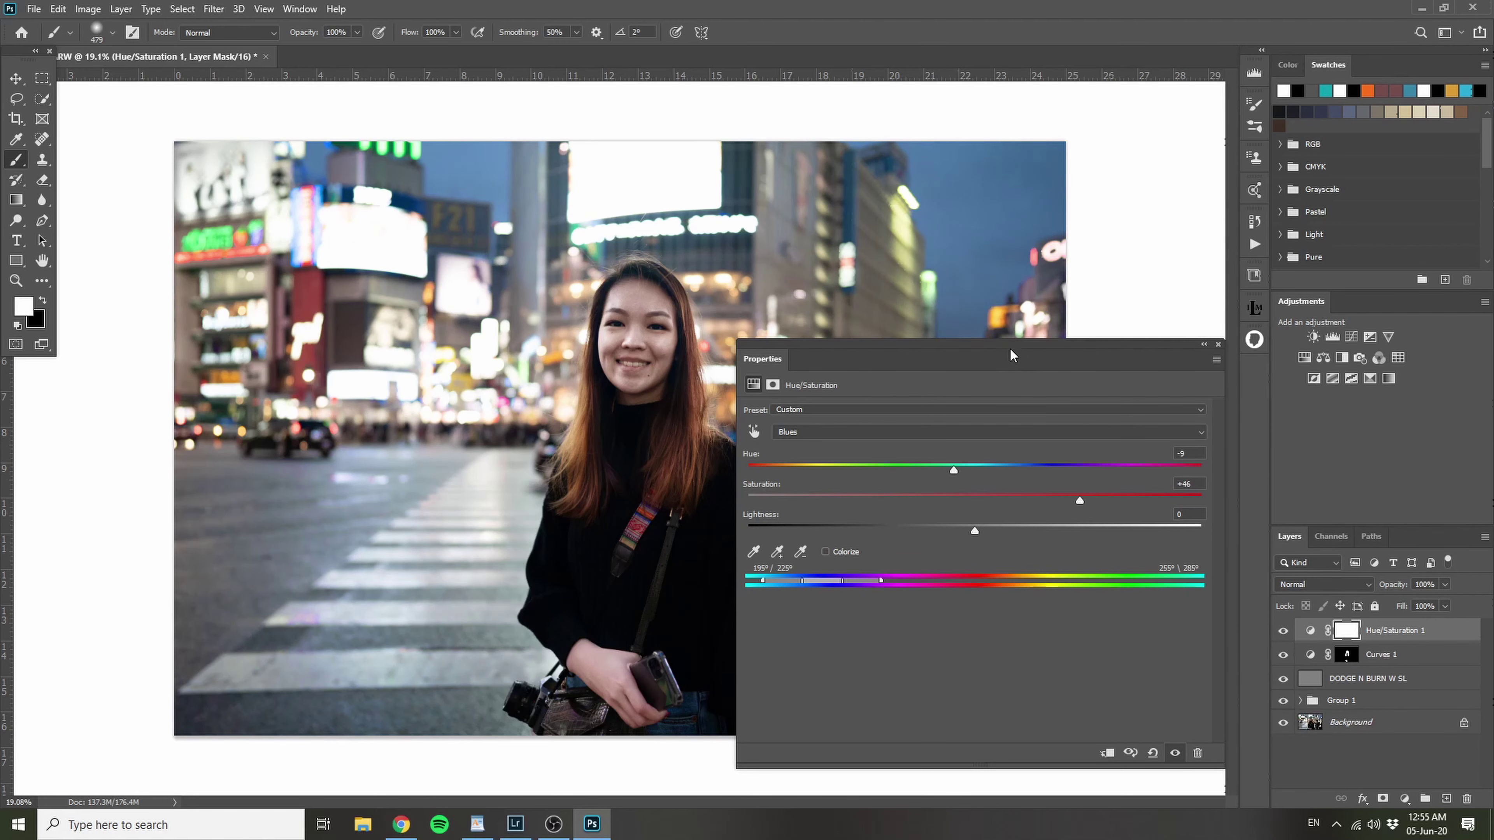
left_click_drag(1010, 349, 1069, 348)
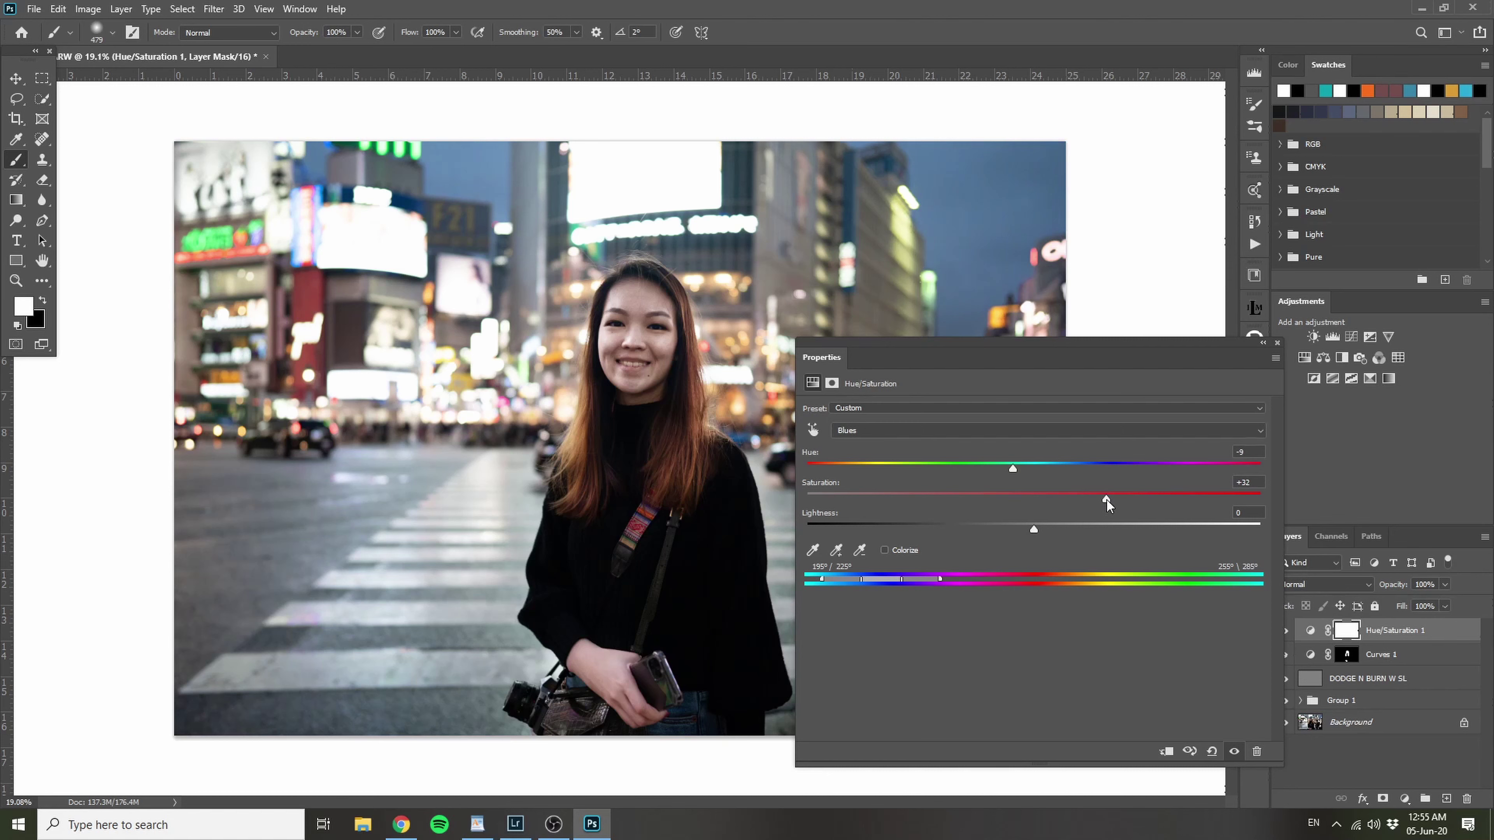
left_click_drag(1007, 471, 981, 468)
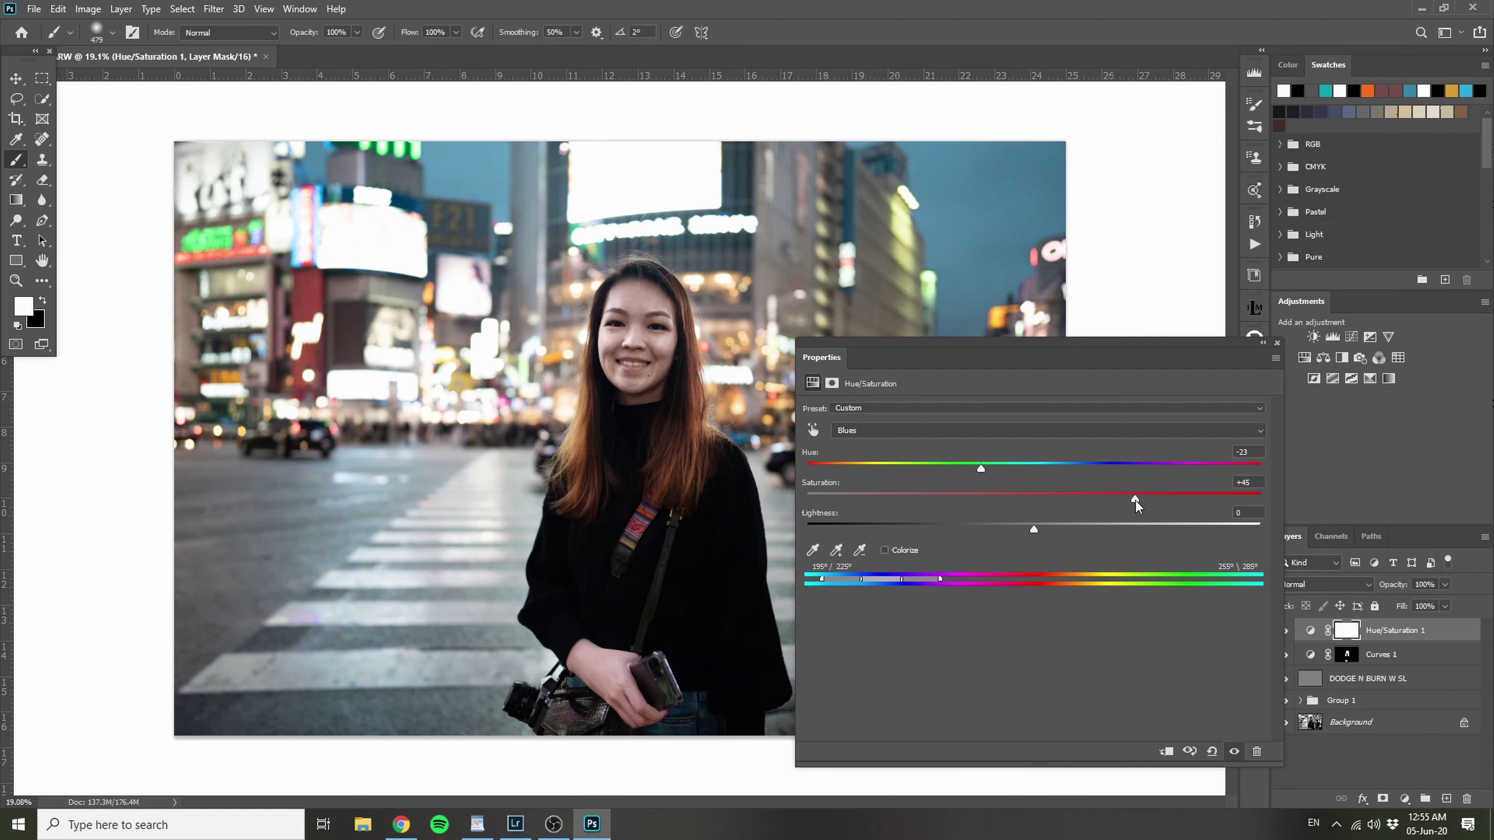
left_click_drag(1086, 348, 1087, 336)
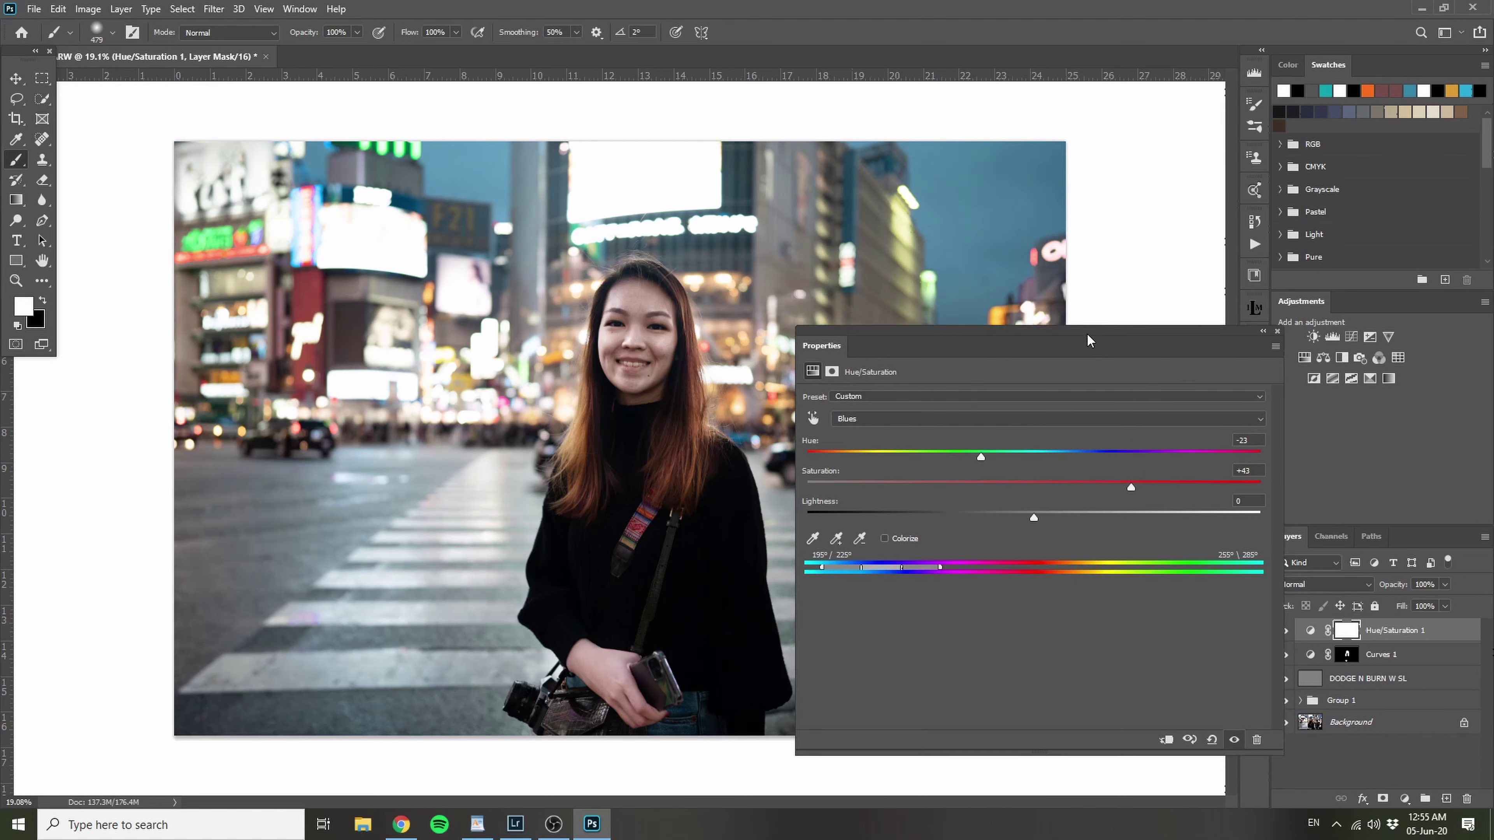
left_click(1278, 331)
Step: Add a second Hue/Saturation adjustment layer and target the Reds range by sampling the warm building lights beside the woman's head
left_click(1403, 803)
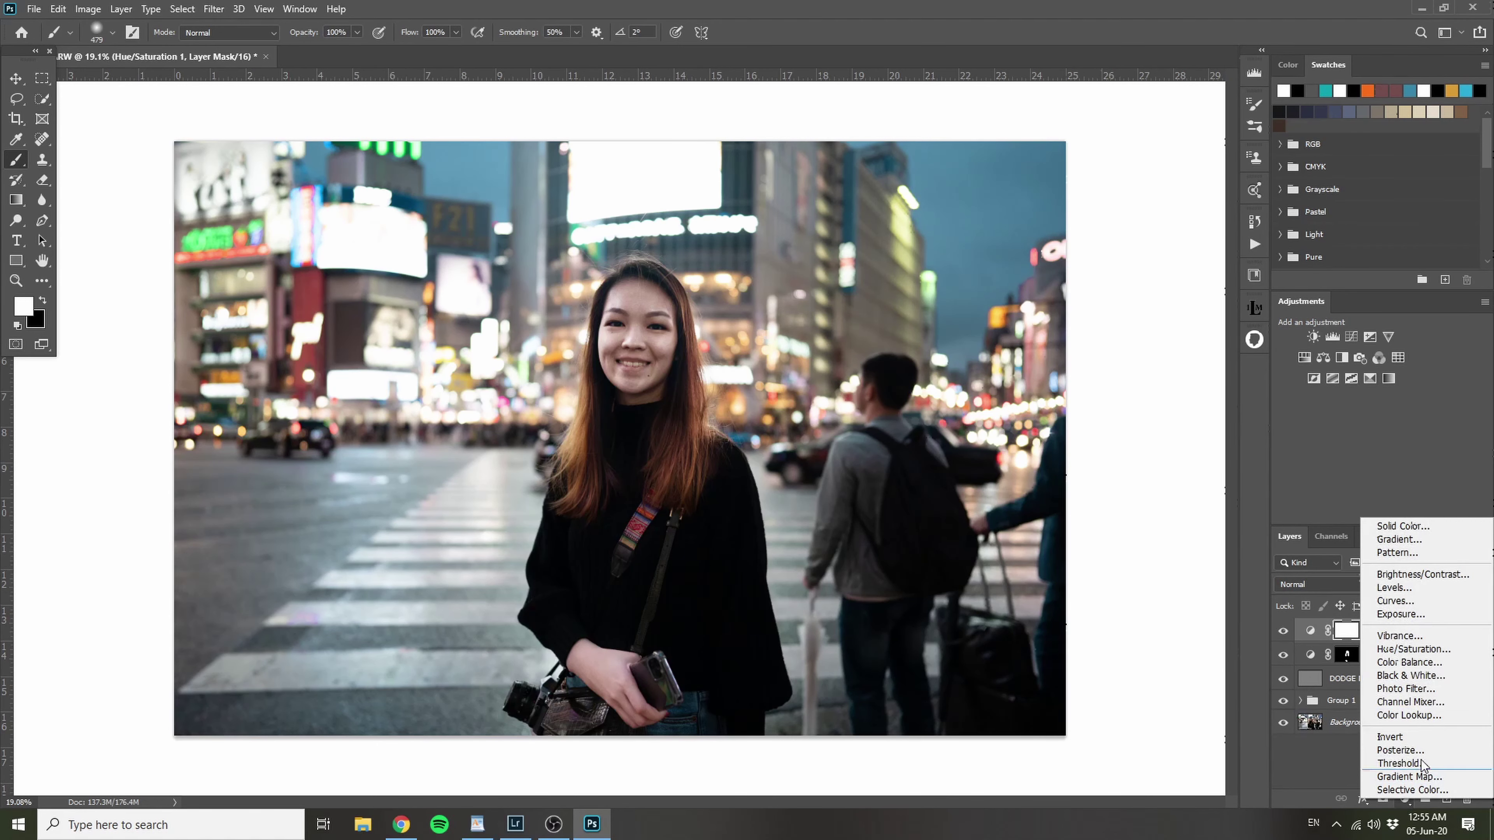
left_click(1421, 649)
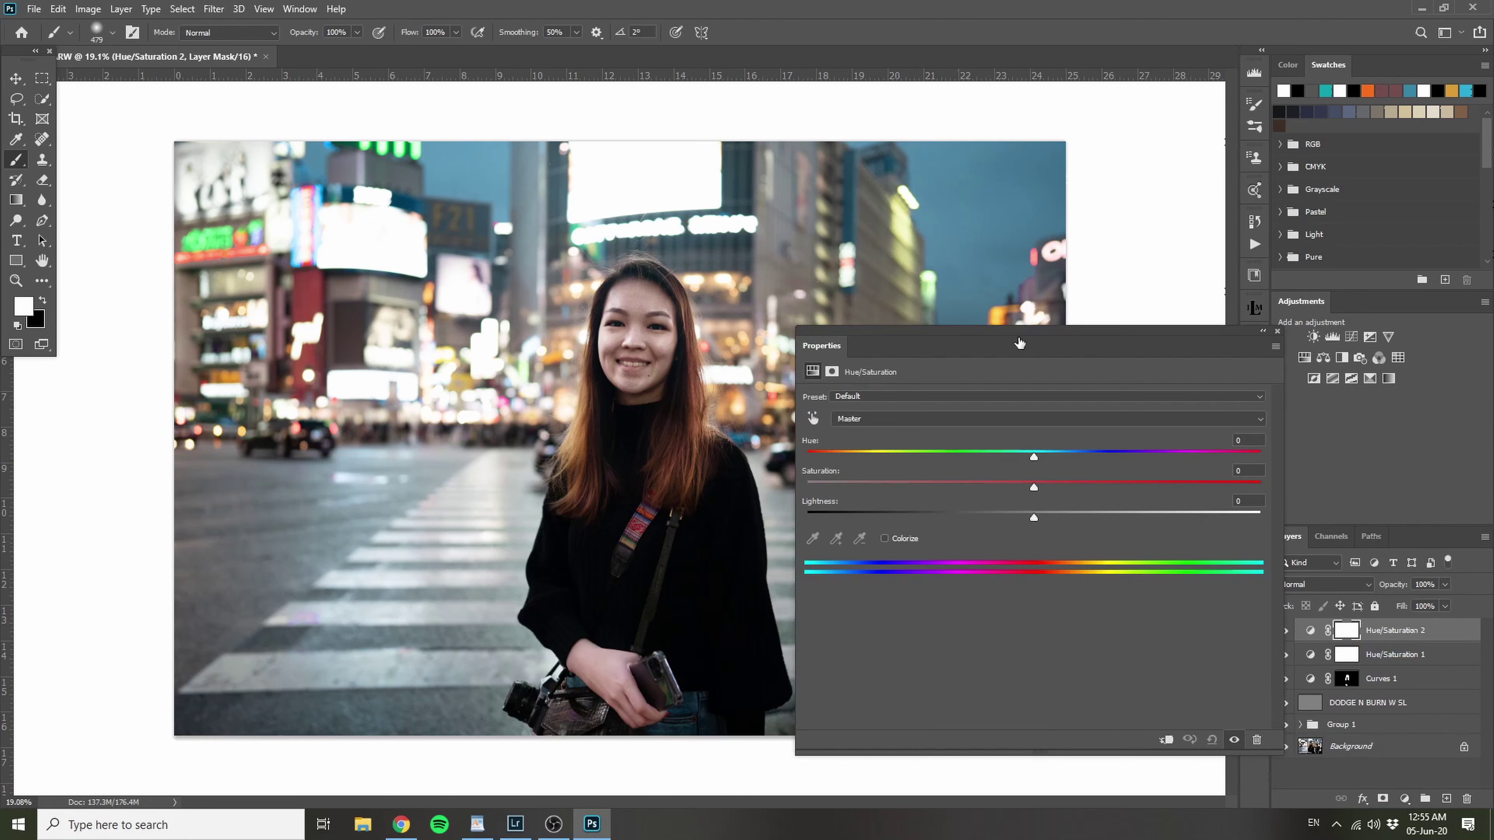
left_click_drag(1034, 338, 1203, 230)
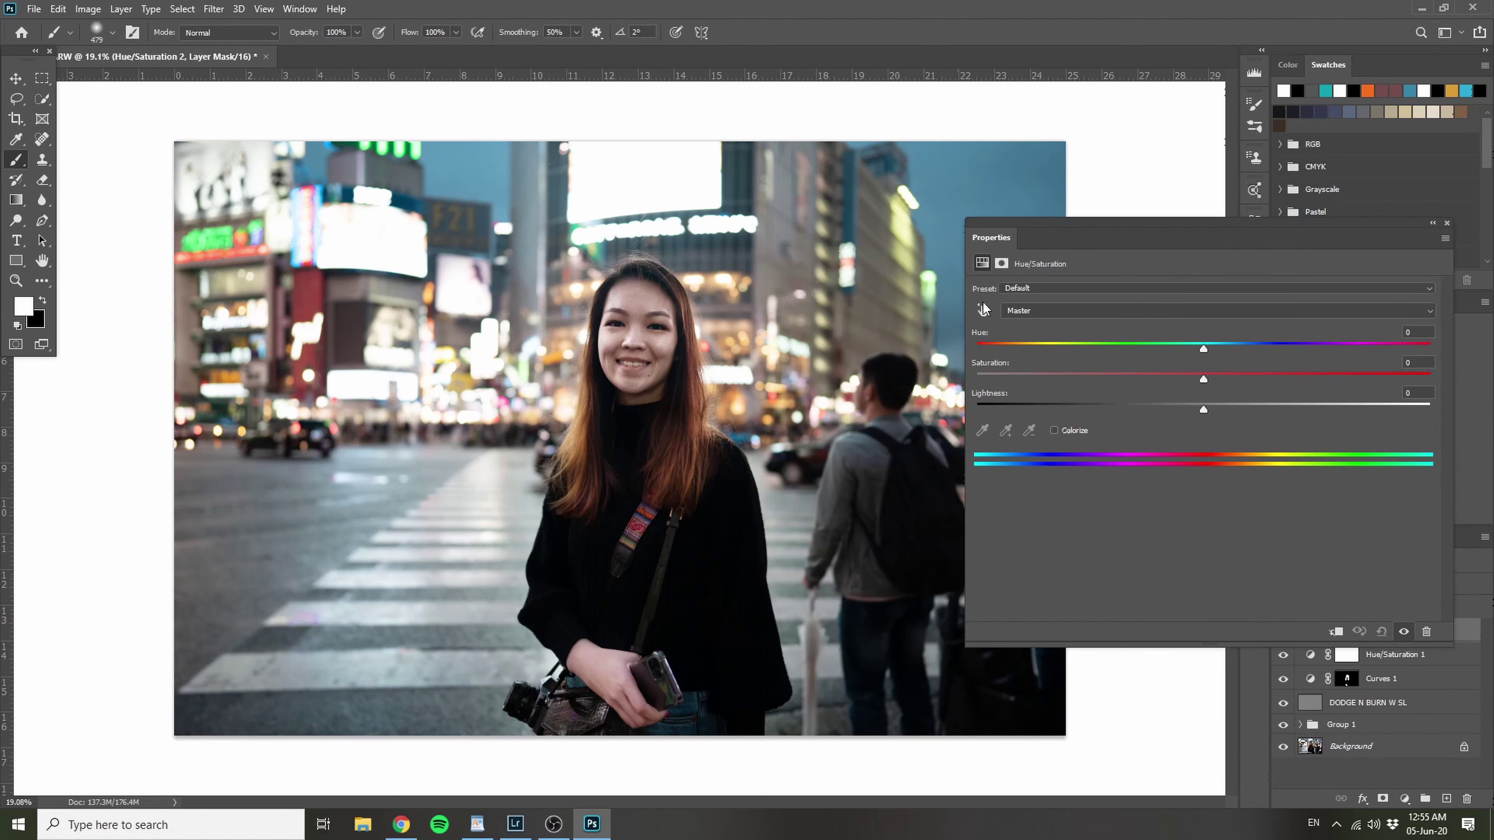
left_click(986, 311)
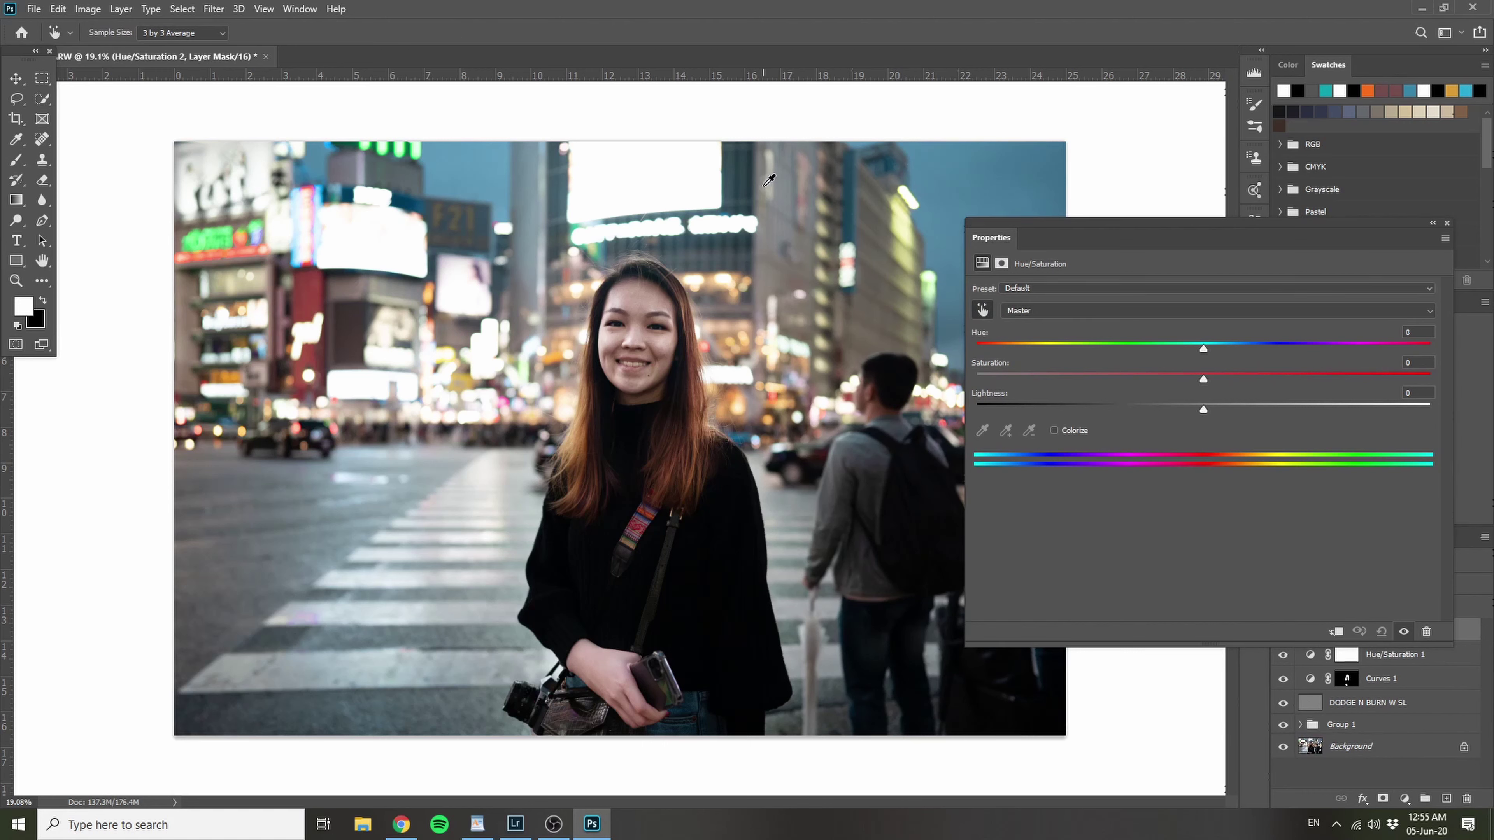
left_click(735, 276)
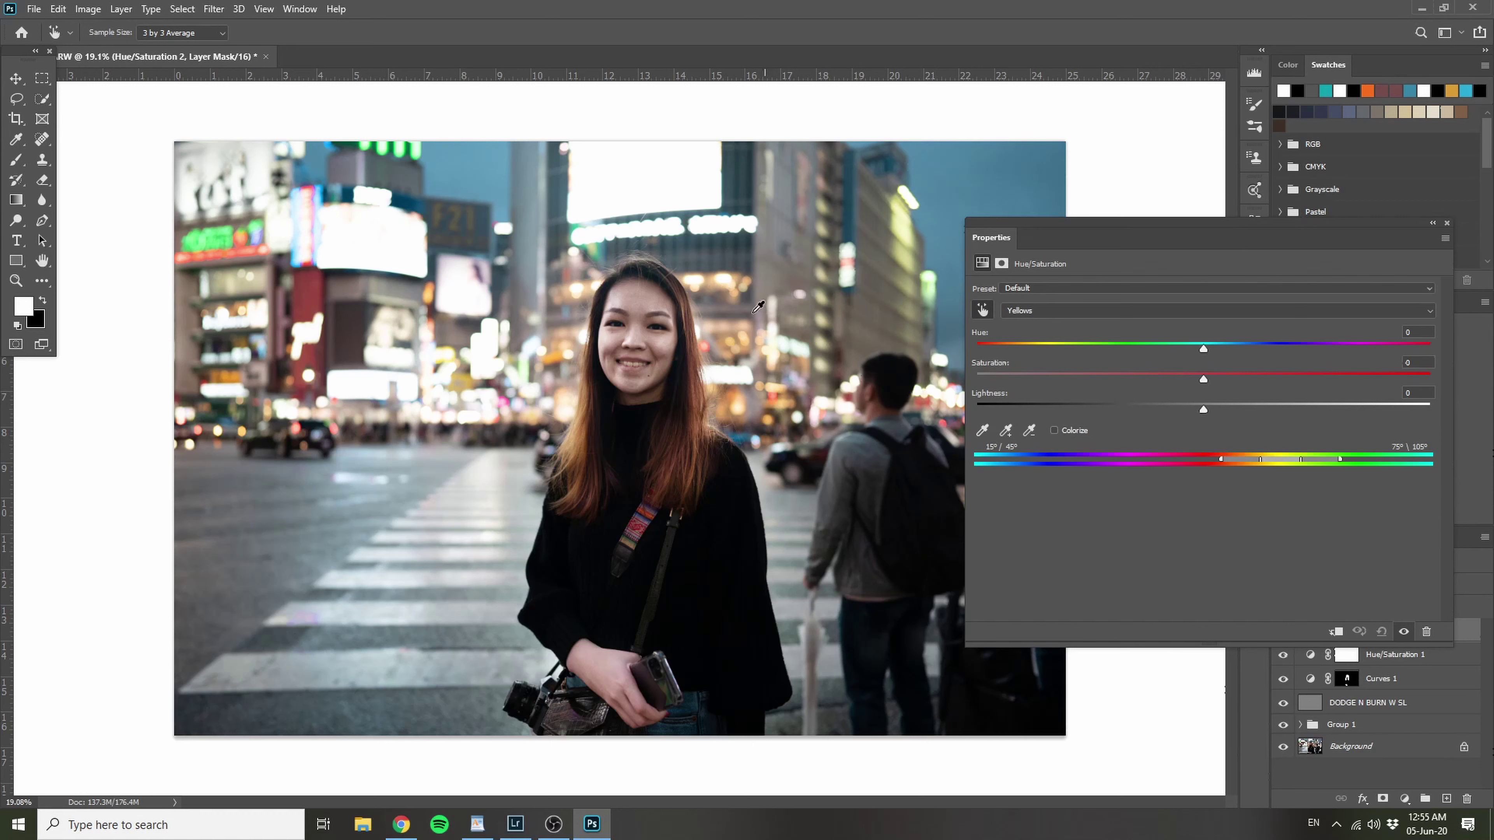
left_click(745, 279)
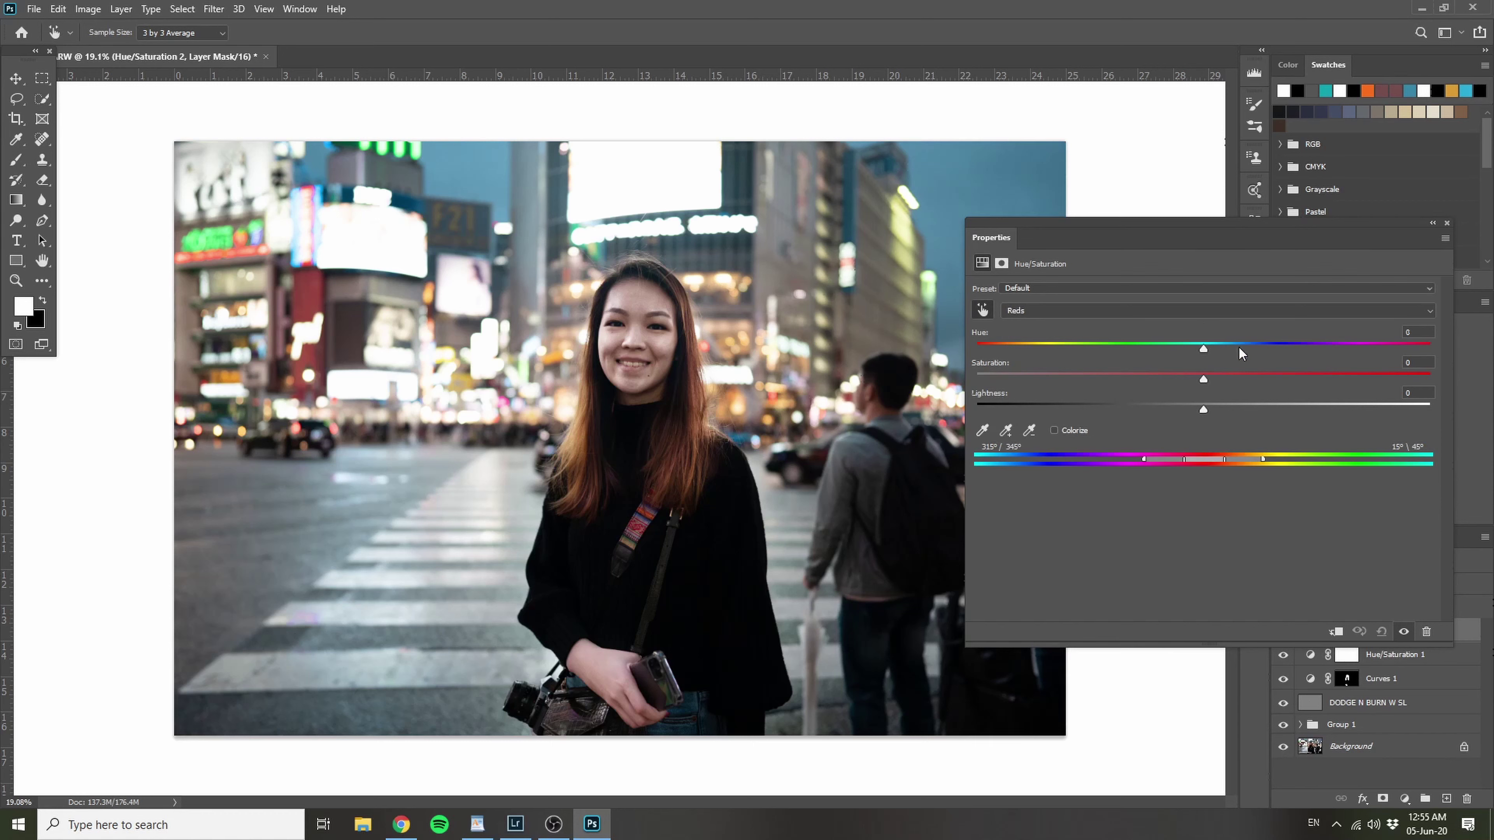
Step: Set the hue of the Reds range to -30 on the second Hue/Saturation layer
left_click_drag(1203, 349, 1116, 347)
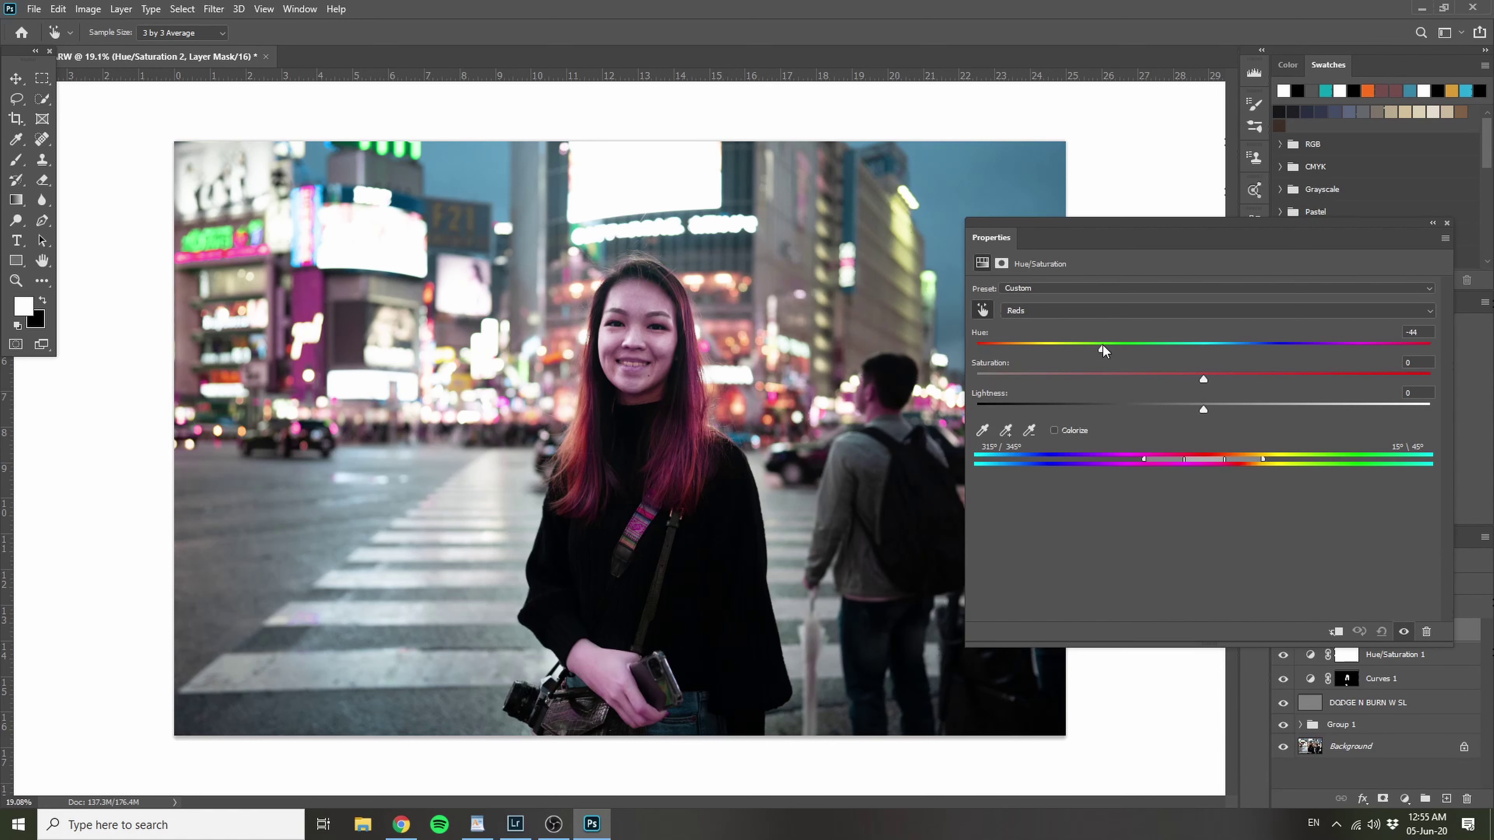
left_click_drag(1092, 349, 1121, 349)
mouse_move(1143, 346)
left_mouse_down()
mouse_move(1162, 345)
mouse_move(1134, 355)
left_mouse_up()
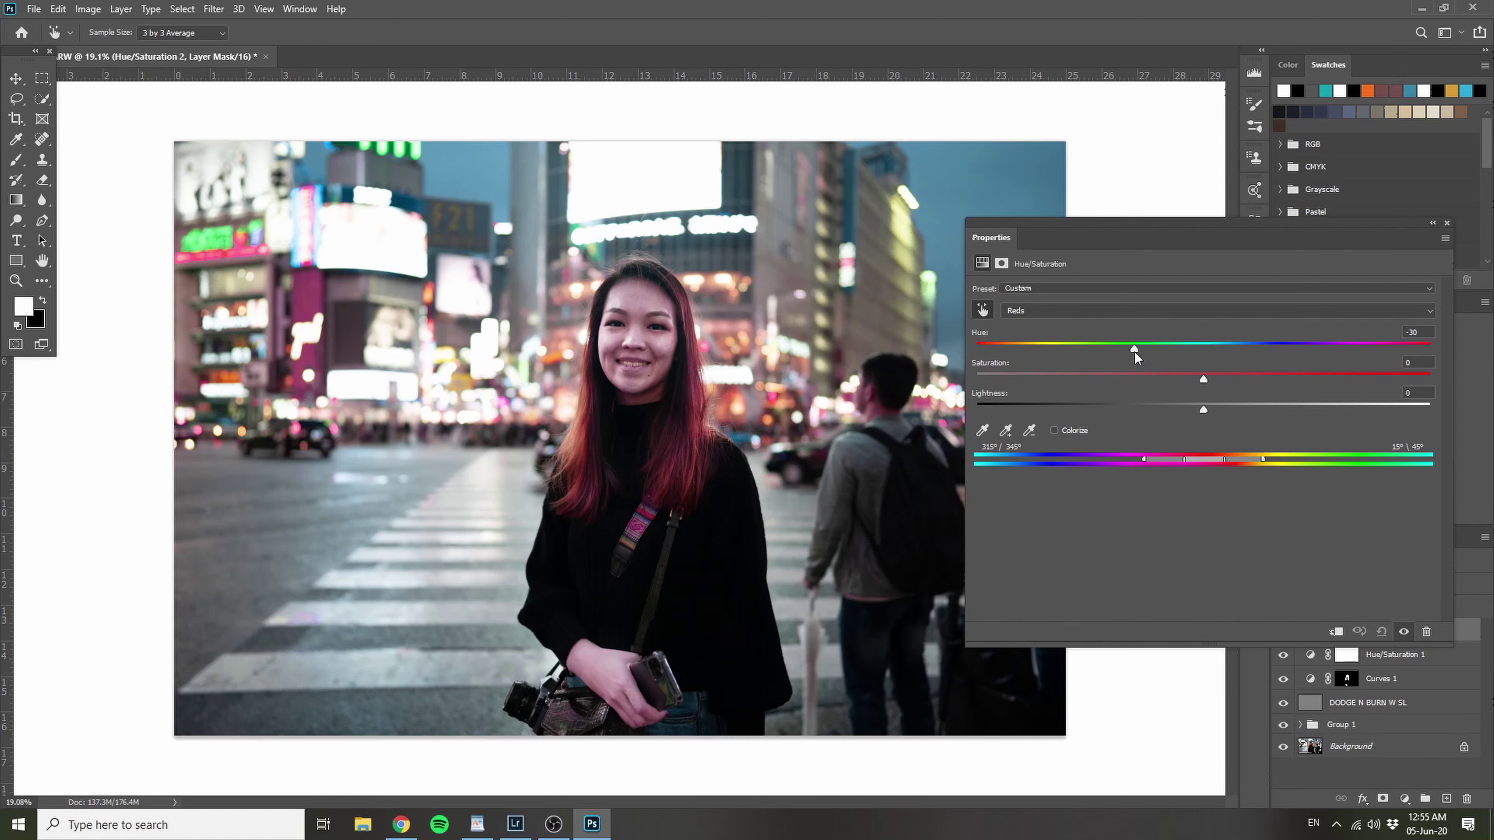
left_click_drag(1217, 224, 1206, 272)
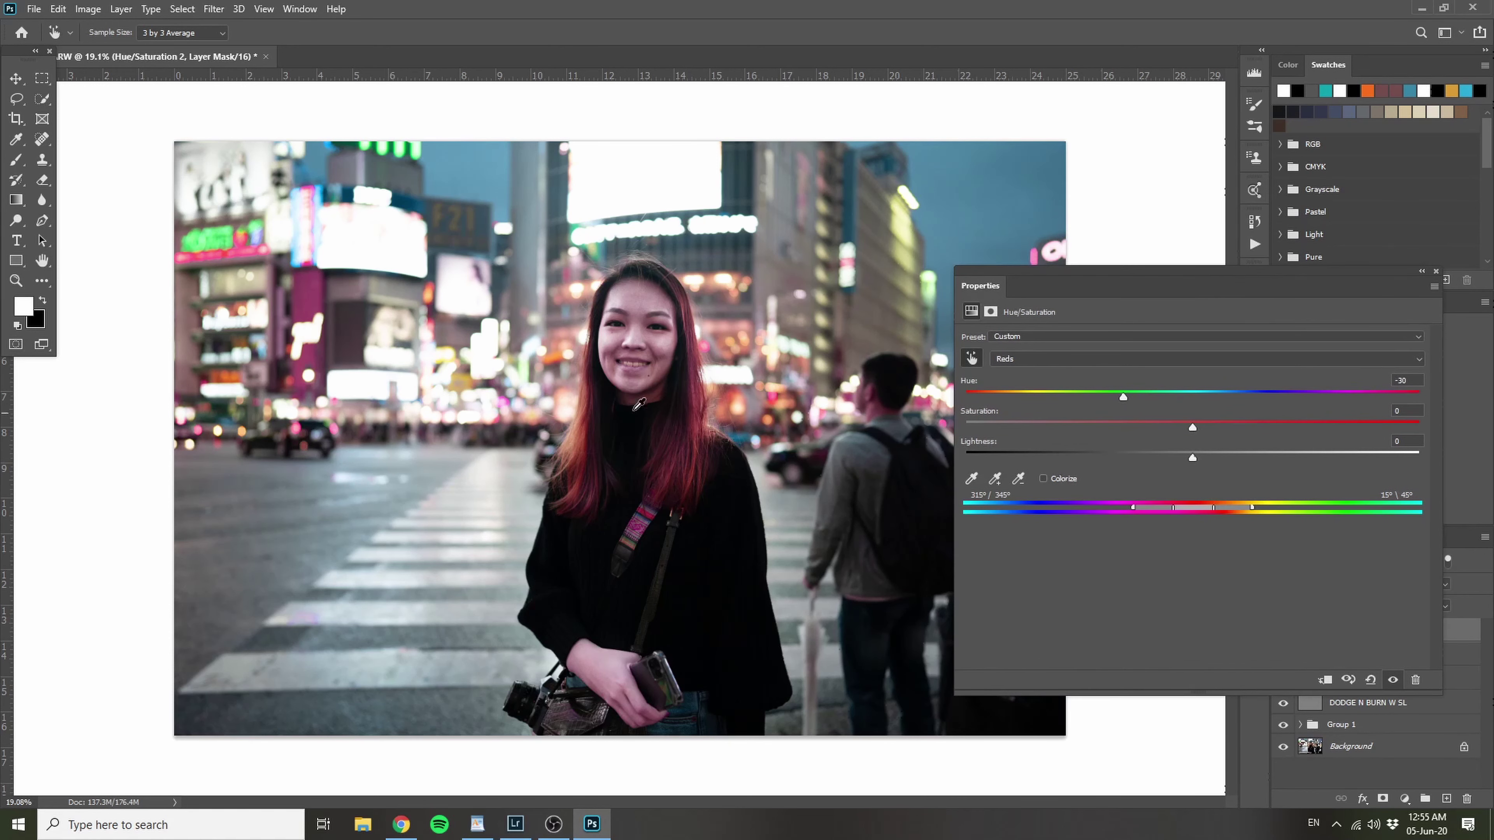
left_click_drag(1401, 288, 1377, 274)
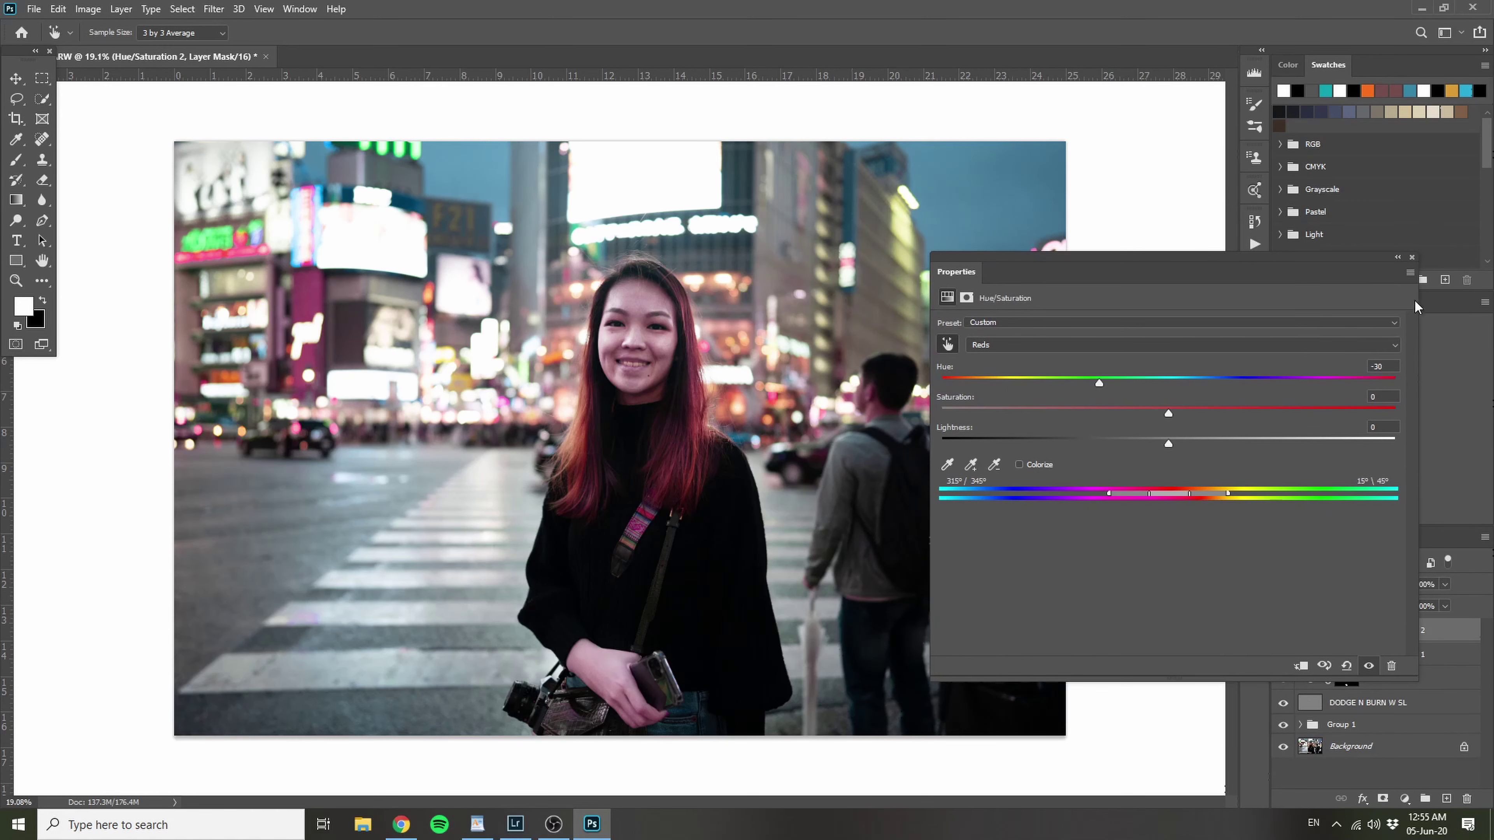
left_click(1411, 258)
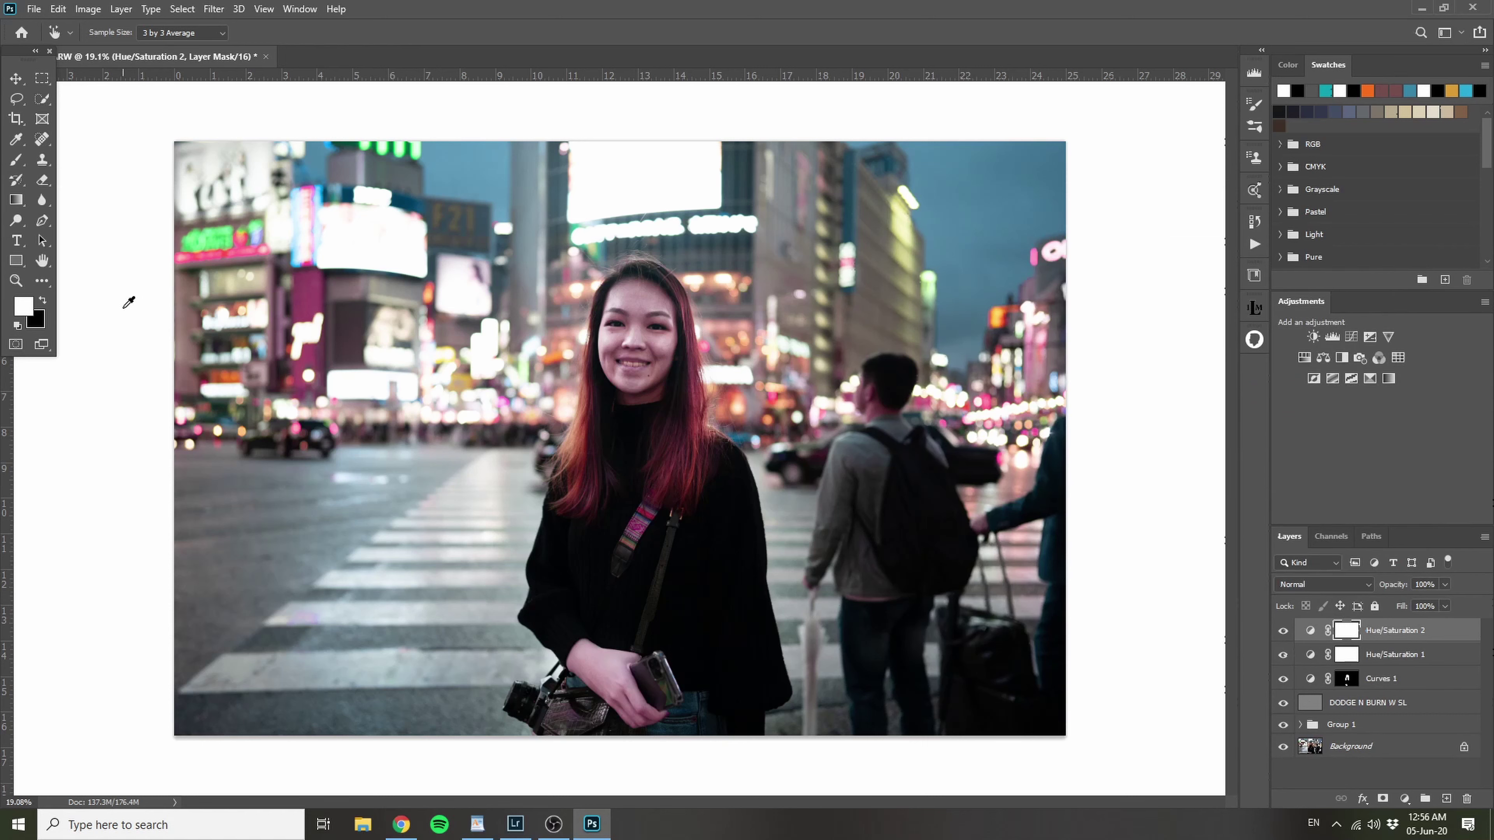
Step: Paint black over the woman's face and hair on the second Hue/Saturation mask with the size 479 brush
key("b")
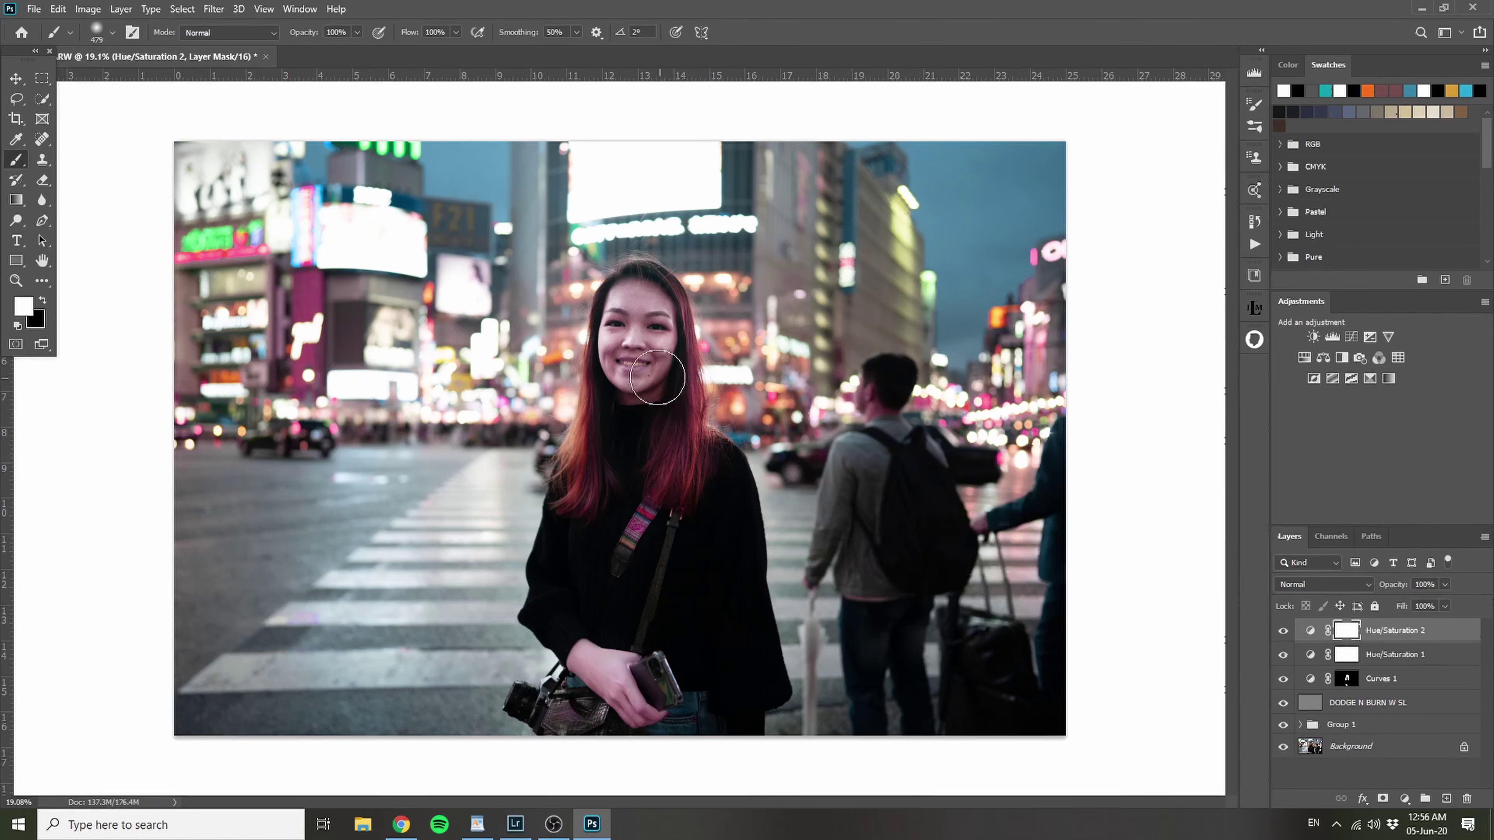
key("x")
key("x")
key("x")
key("x")
key("x")
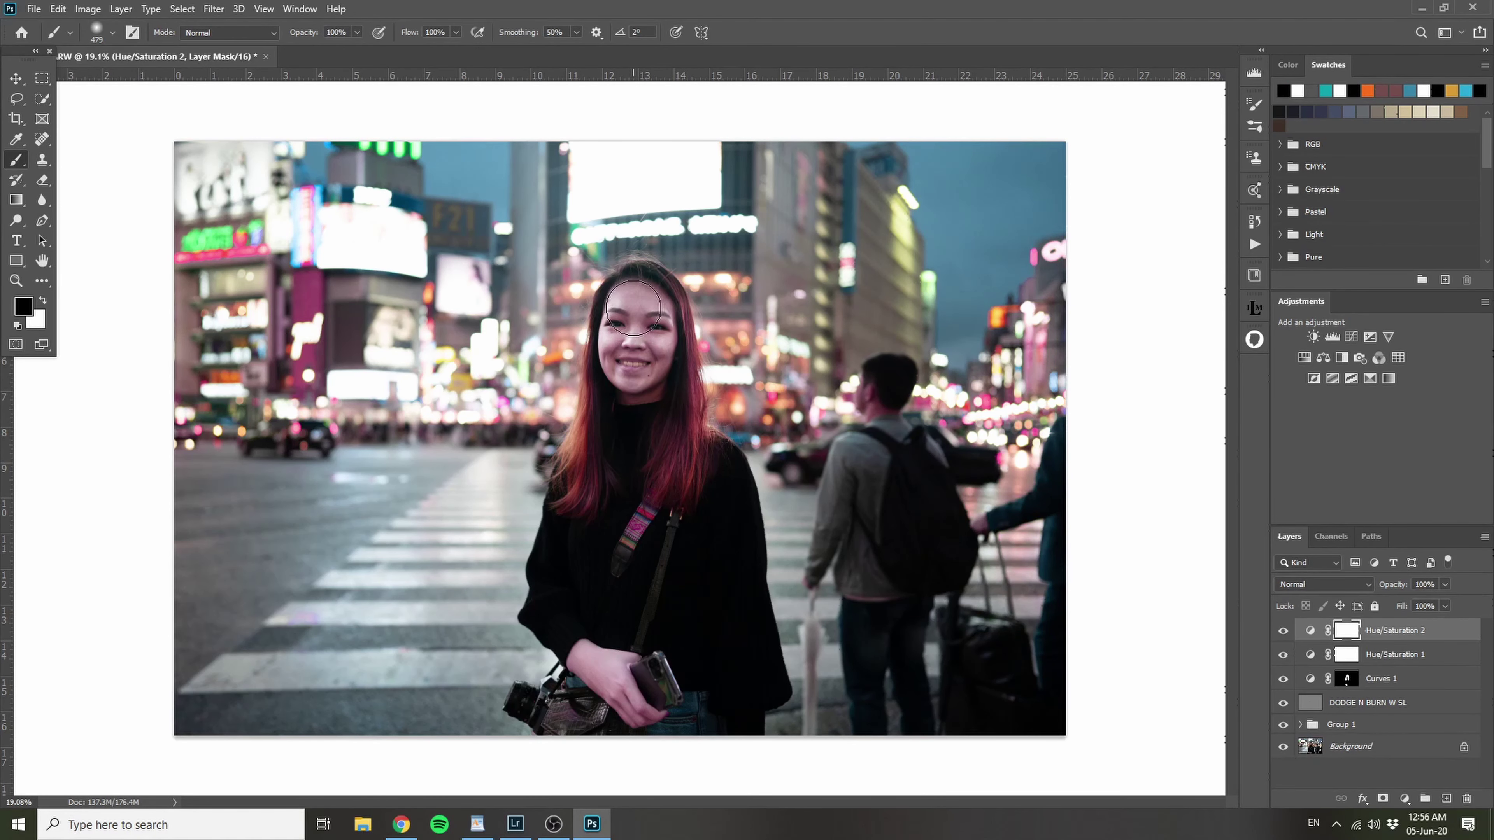
mouse_move(632, 398)
left_mouse_down()
mouse_move(645, 296)
mouse_move(666, 370)
mouse_move(654, 437)
mouse_move(653, 330)
mouse_move(669, 536)
mouse_move(681, 433)
mouse_move(674, 539)
mouse_move(624, 430)
mouse_move(585, 524)
mouse_move(616, 345)
mouse_move(608, 429)
left_mouse_up()
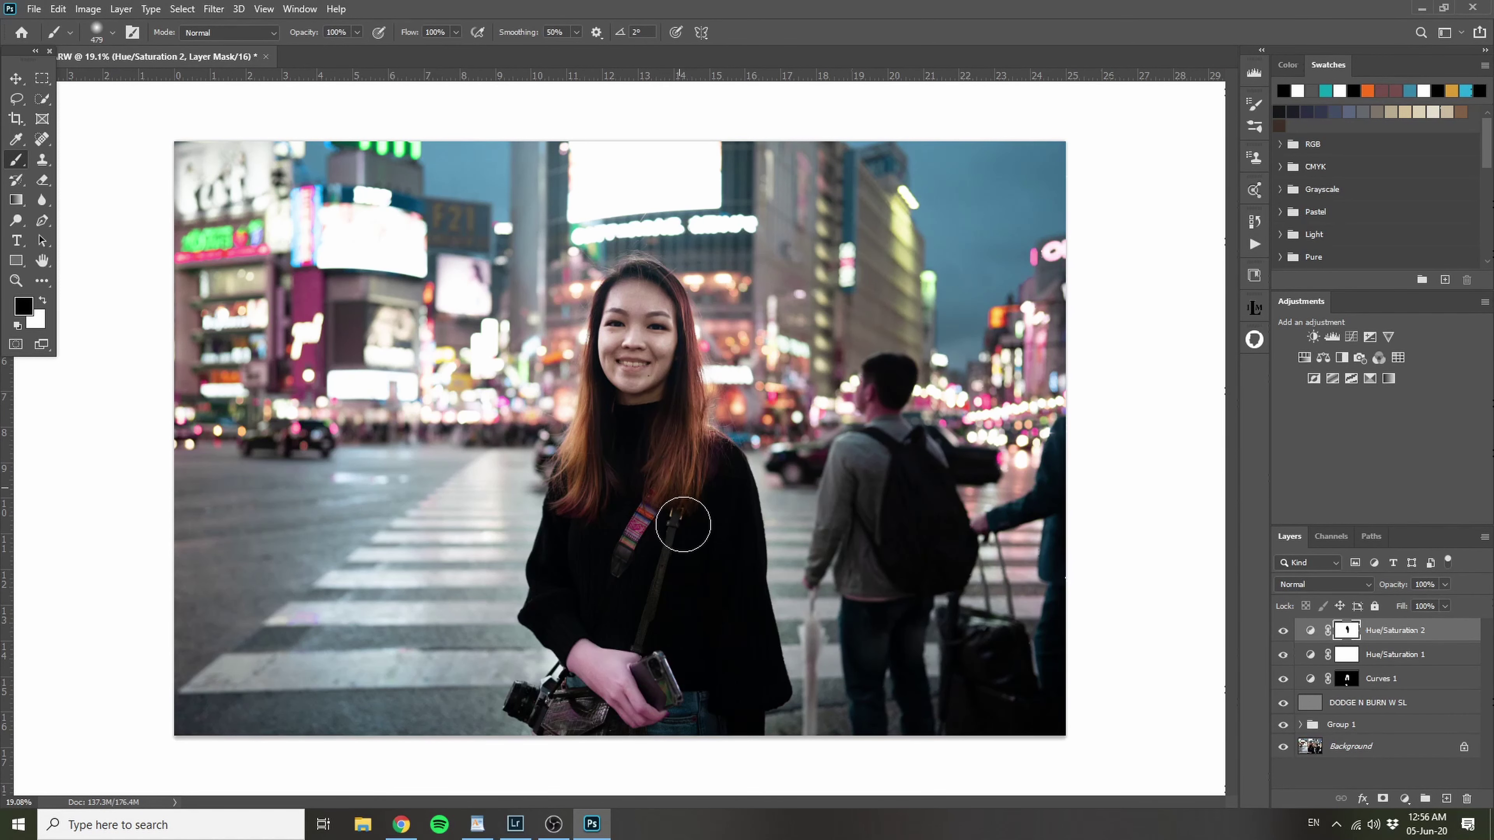
Step: Paint black over the woman's hand and the man with the backpack on the second Hue/Saturation mask
mouse_move(600, 652)
left_mouse_down()
mouse_move(657, 688)
mouse_move(657, 728)
mouse_move(681, 622)
left_mouse_up()
mouse_move(873, 403)
left_mouse_down()
mouse_move(857, 404)
mouse_move(878, 387)
mouse_move(874, 425)
mouse_move(882, 412)
mouse_move(904, 429)
mouse_move(835, 606)
mouse_move(808, 578)
mouse_move(871, 600)
mouse_move(904, 590)
left_mouse_up()
left_click_drag(810, 673, 808, 672)
scroll(868, 449, "down", 1)
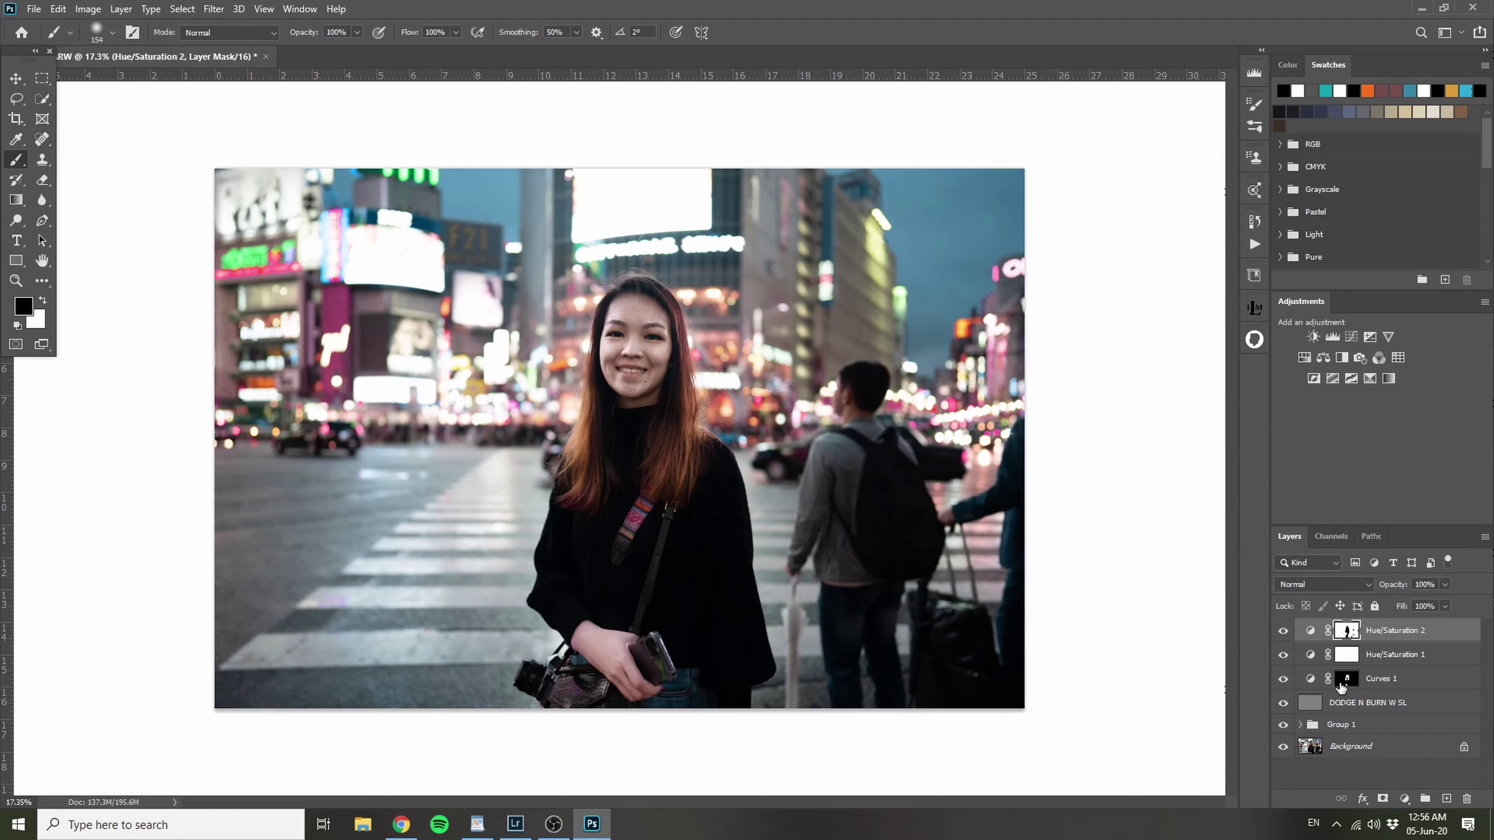
Step: Compare the photo before and after editing by toggling the visibility of all layers above the Background
left_click(1283, 748, "alt")
left_click(1284, 749, "alt")
left_click(1284, 749, "alt")
left_click(1284, 749, "alt")
left_click(1283, 750, "alt")
left_click(1284, 749, "alt")
Step: Add a Solid Color fill layer in teal 11a3b0 and set its blend mode to Color
left_click(1405, 799, "alt")
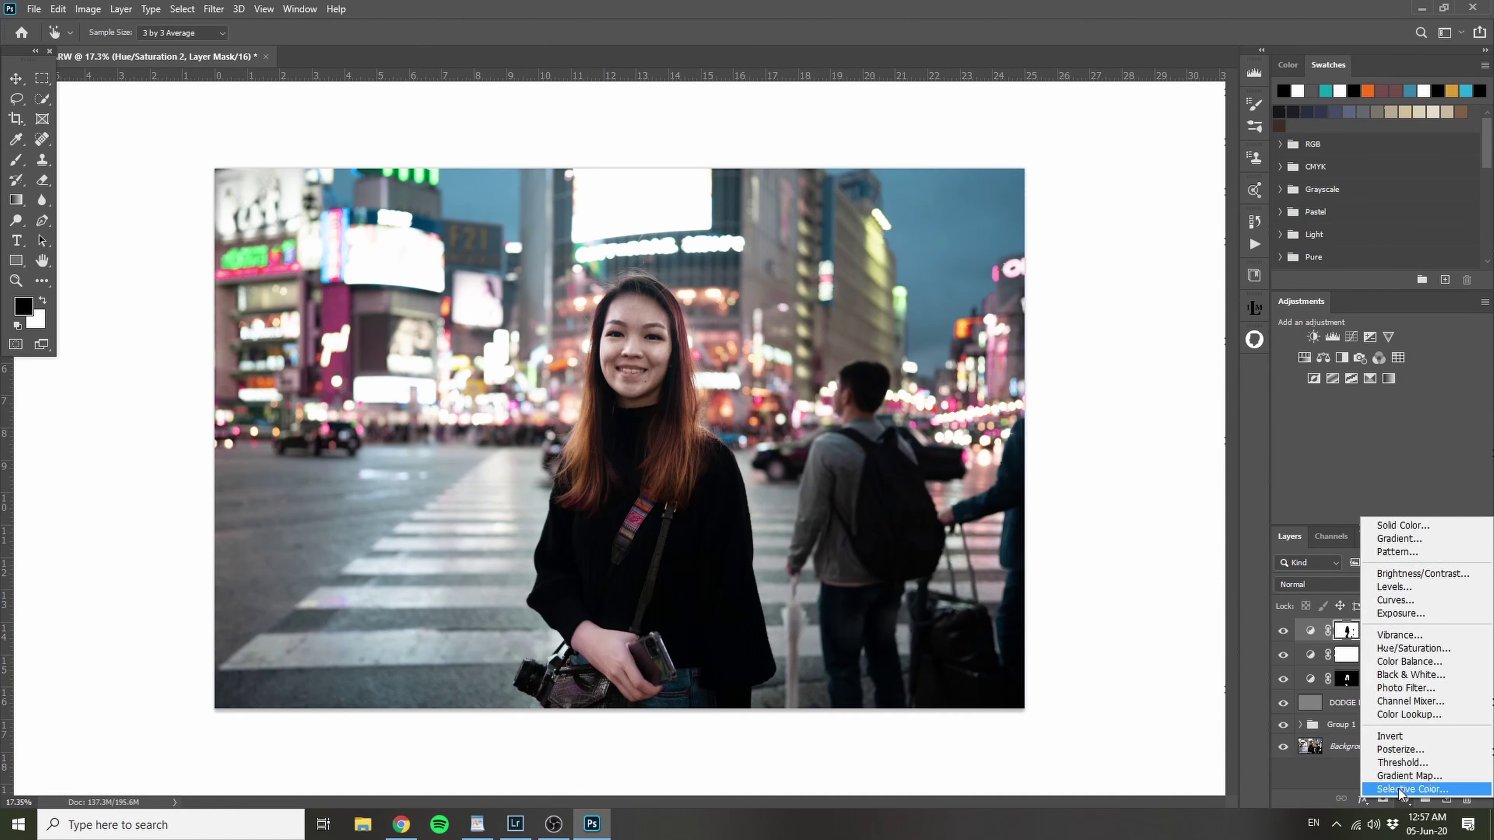
left_click(1402, 525)
left_click_drag(1038, 275, 1097, 250)
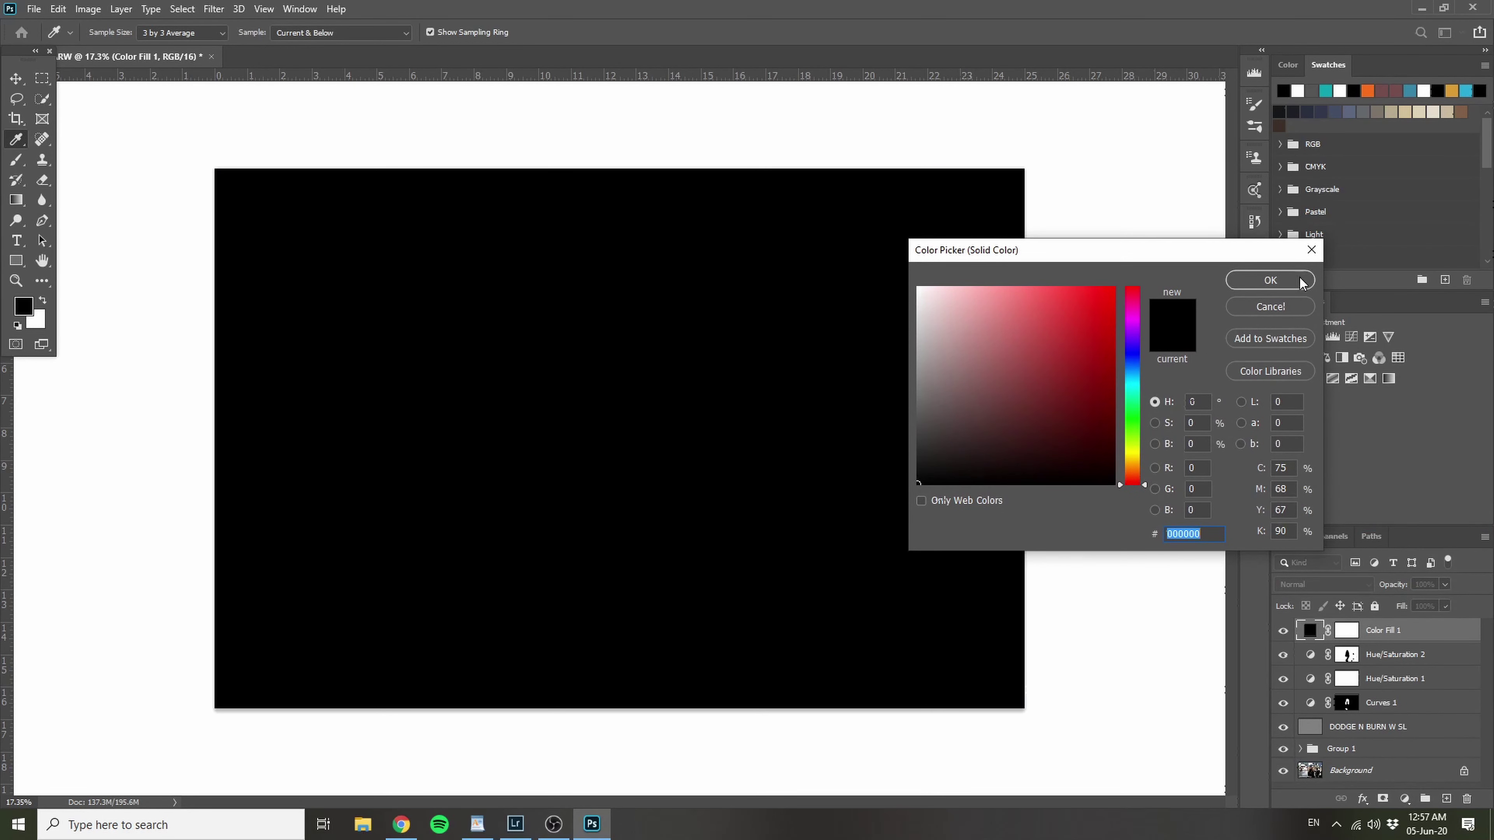
left_click_drag(995, 377, 1140, 377)
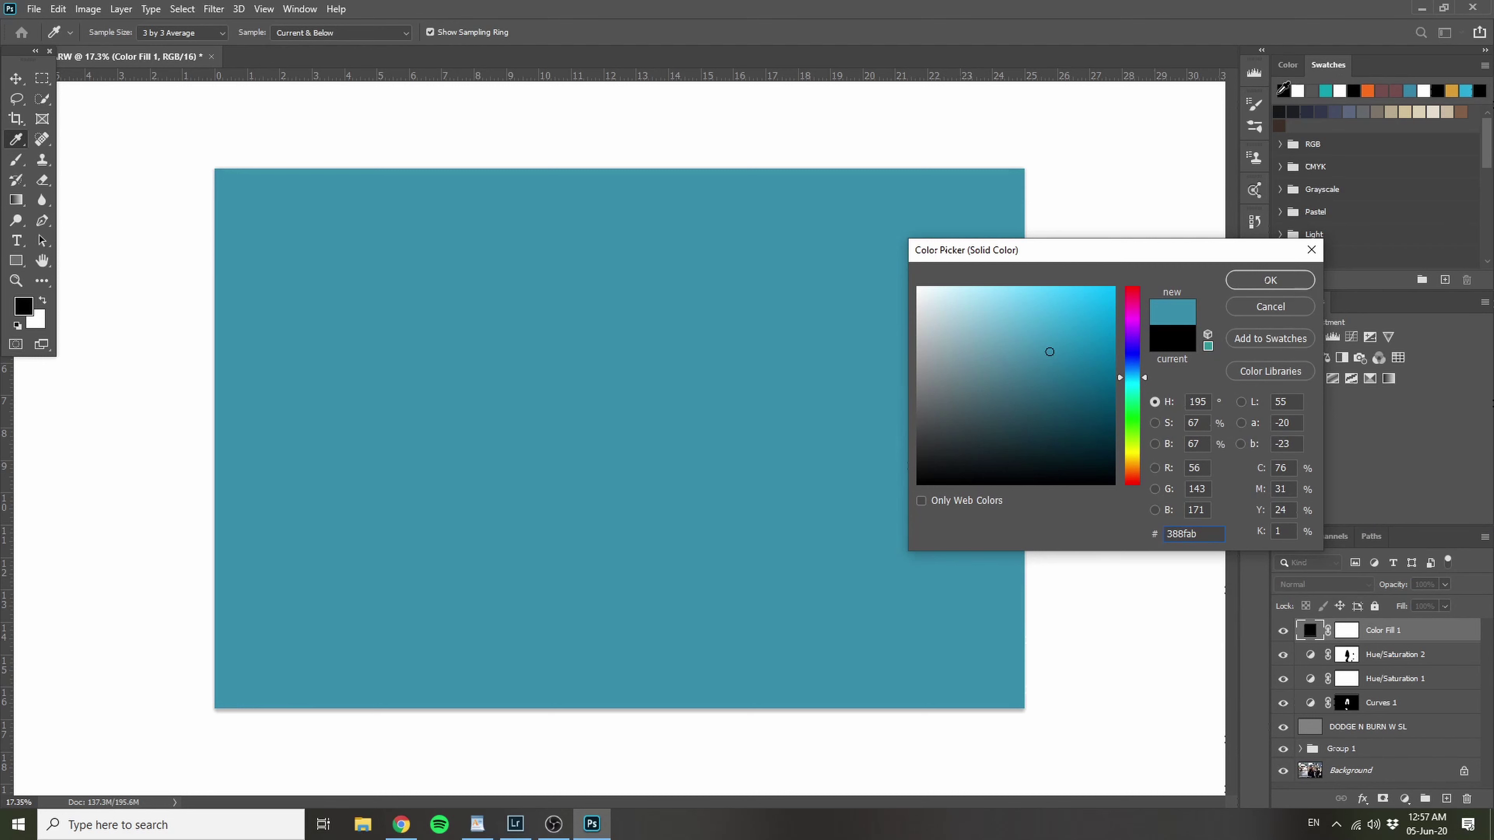
left_click(1323, 91)
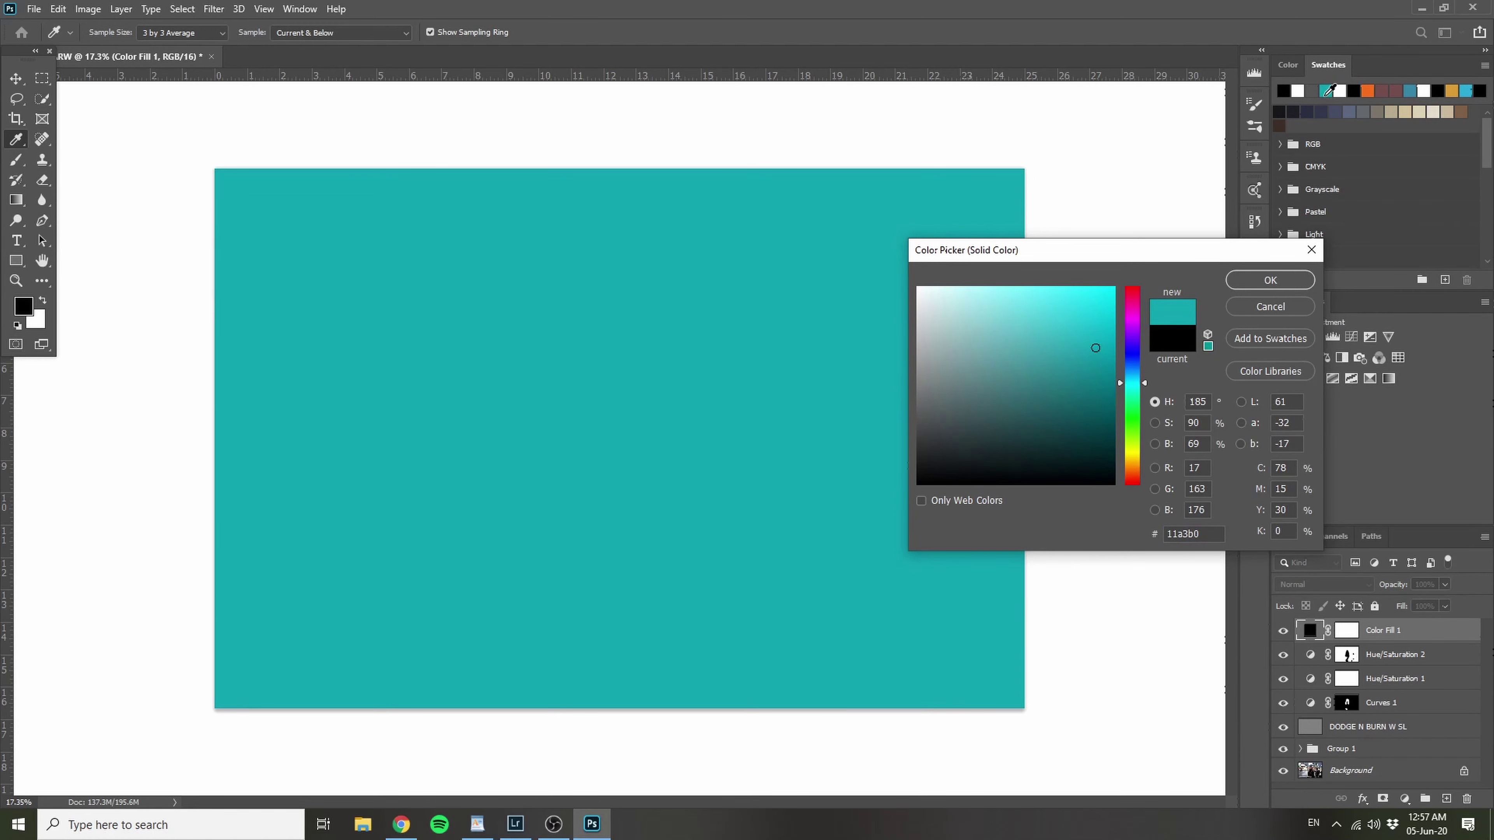
left_click(1269, 280)
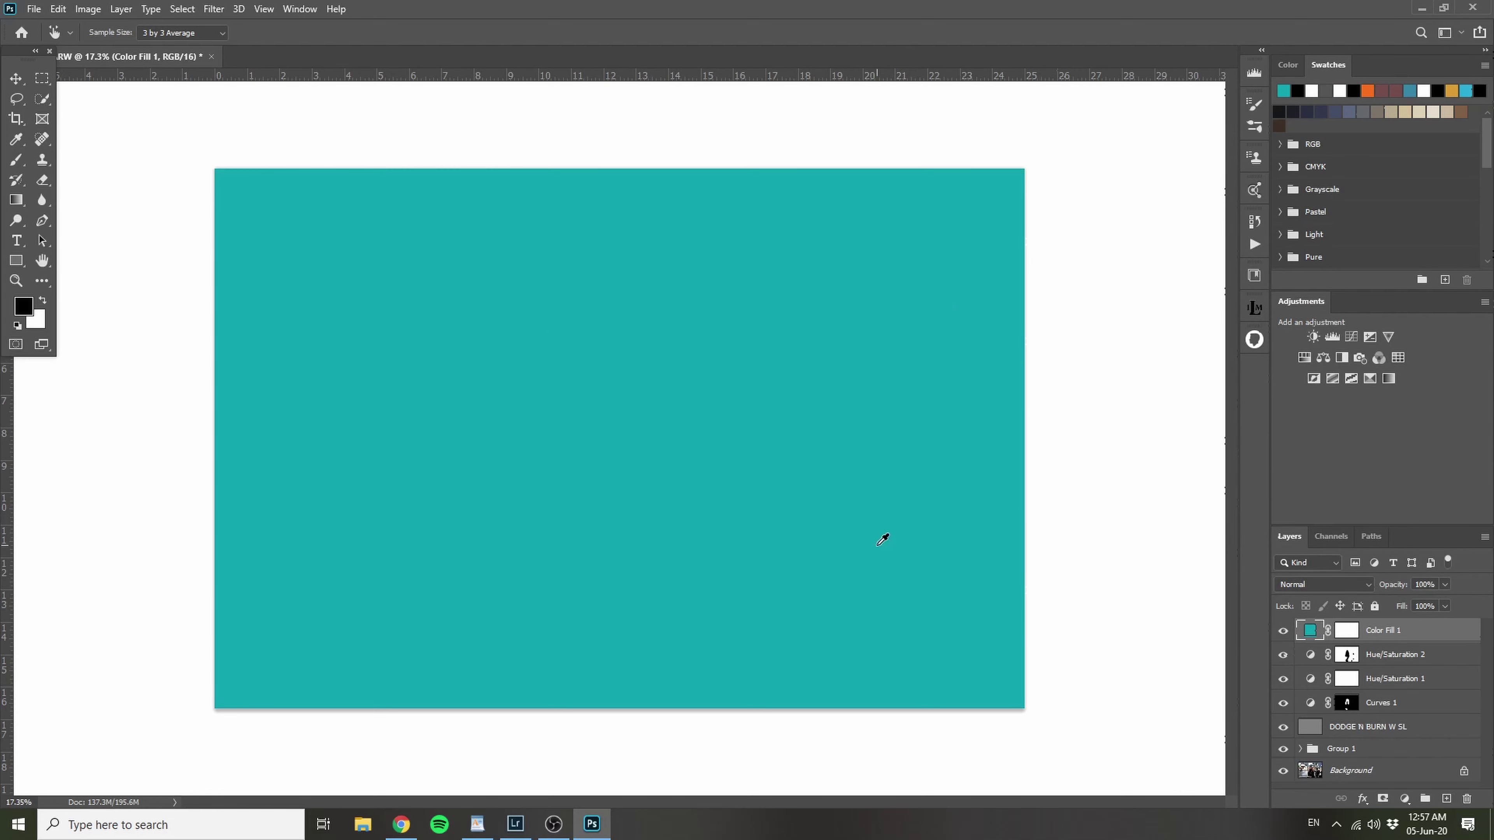
left_click(1336, 582)
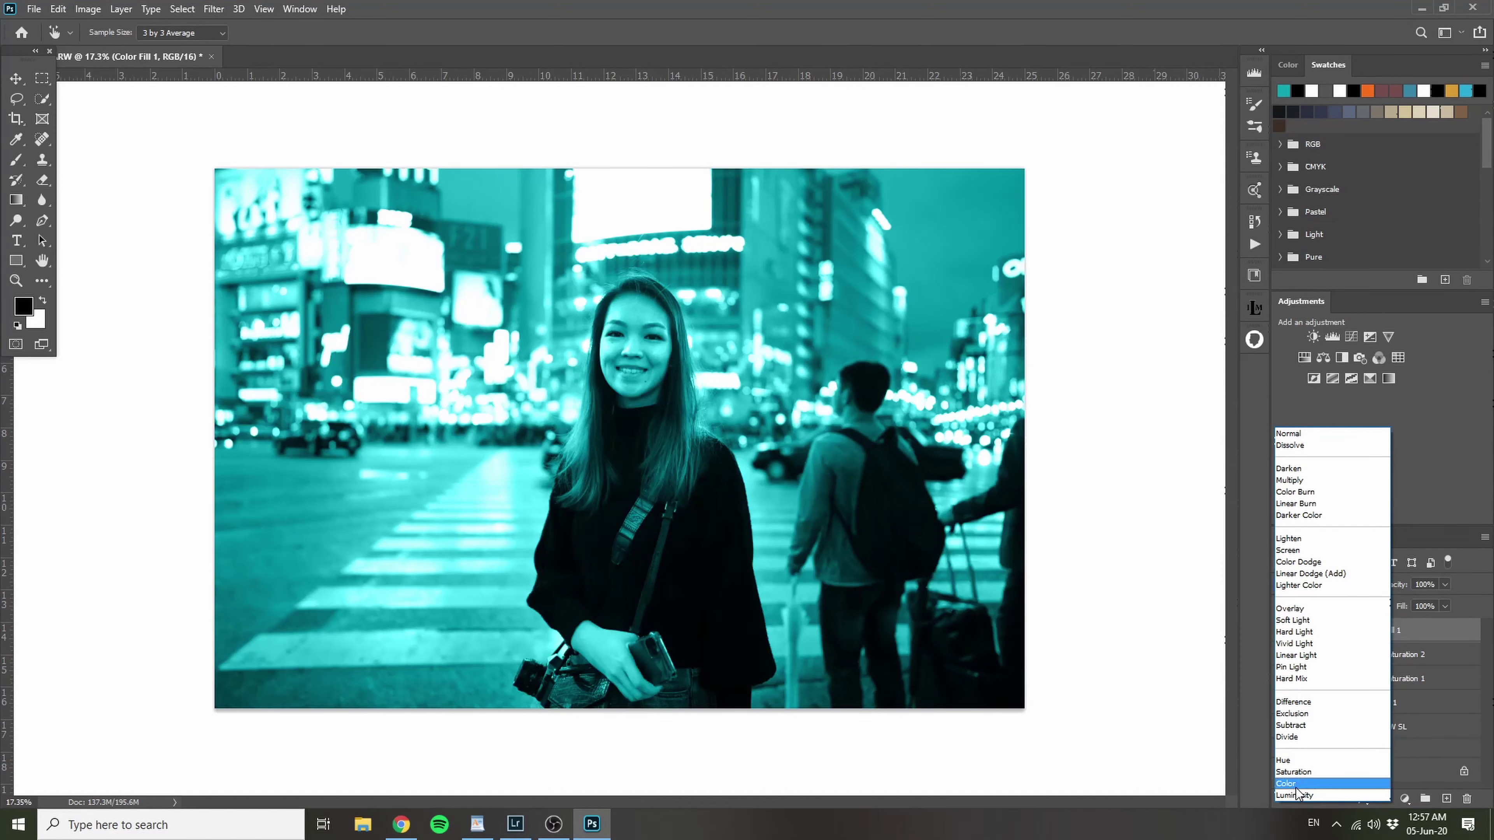
left_click(1296, 785)
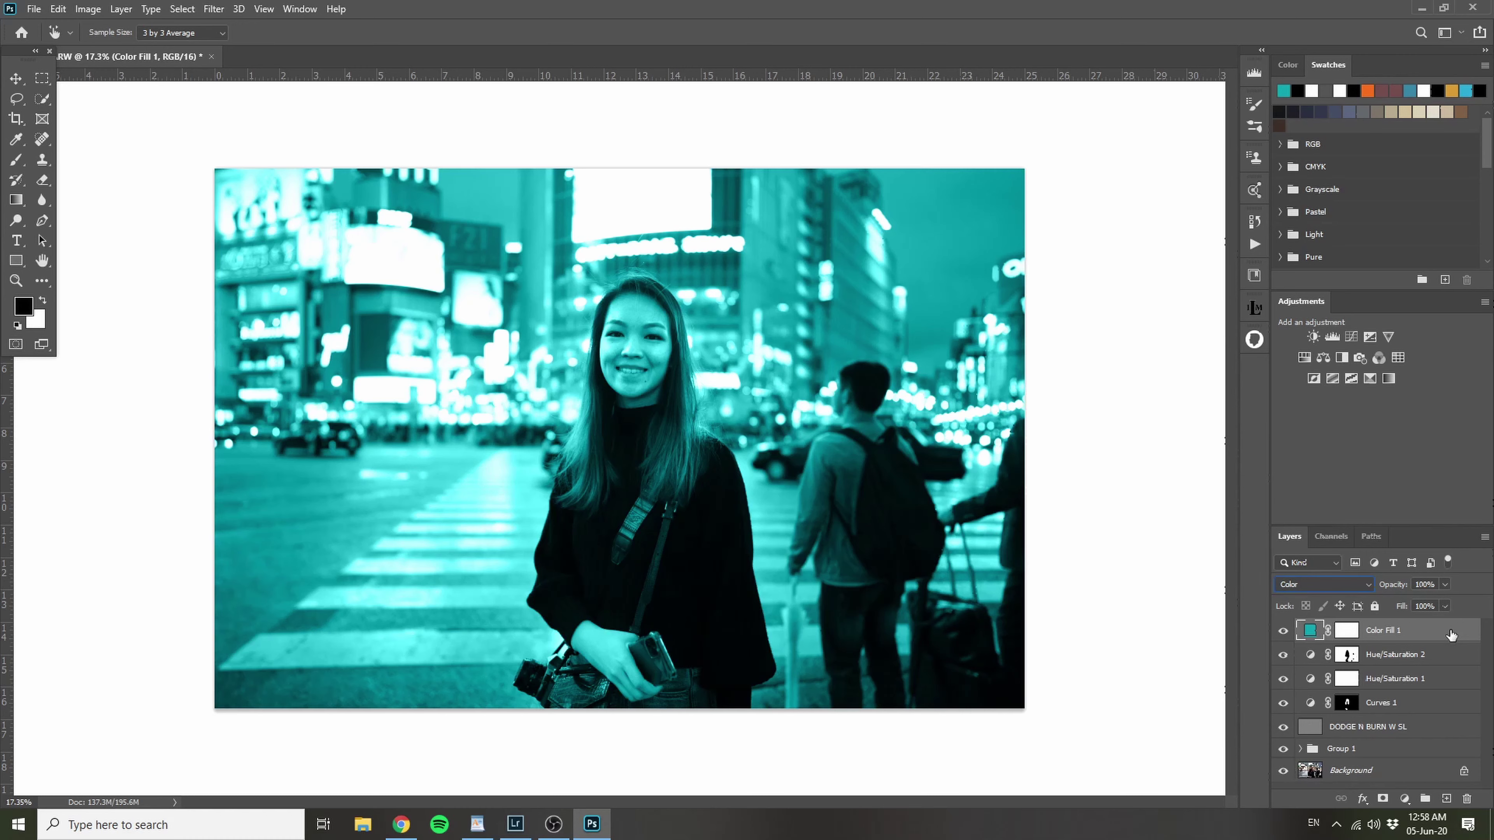
Step: Split the fill layer's Blend If underlying highlights at 102 / 176 and lower the layer opacity to 24%
key("h")
double_click(1436, 632)
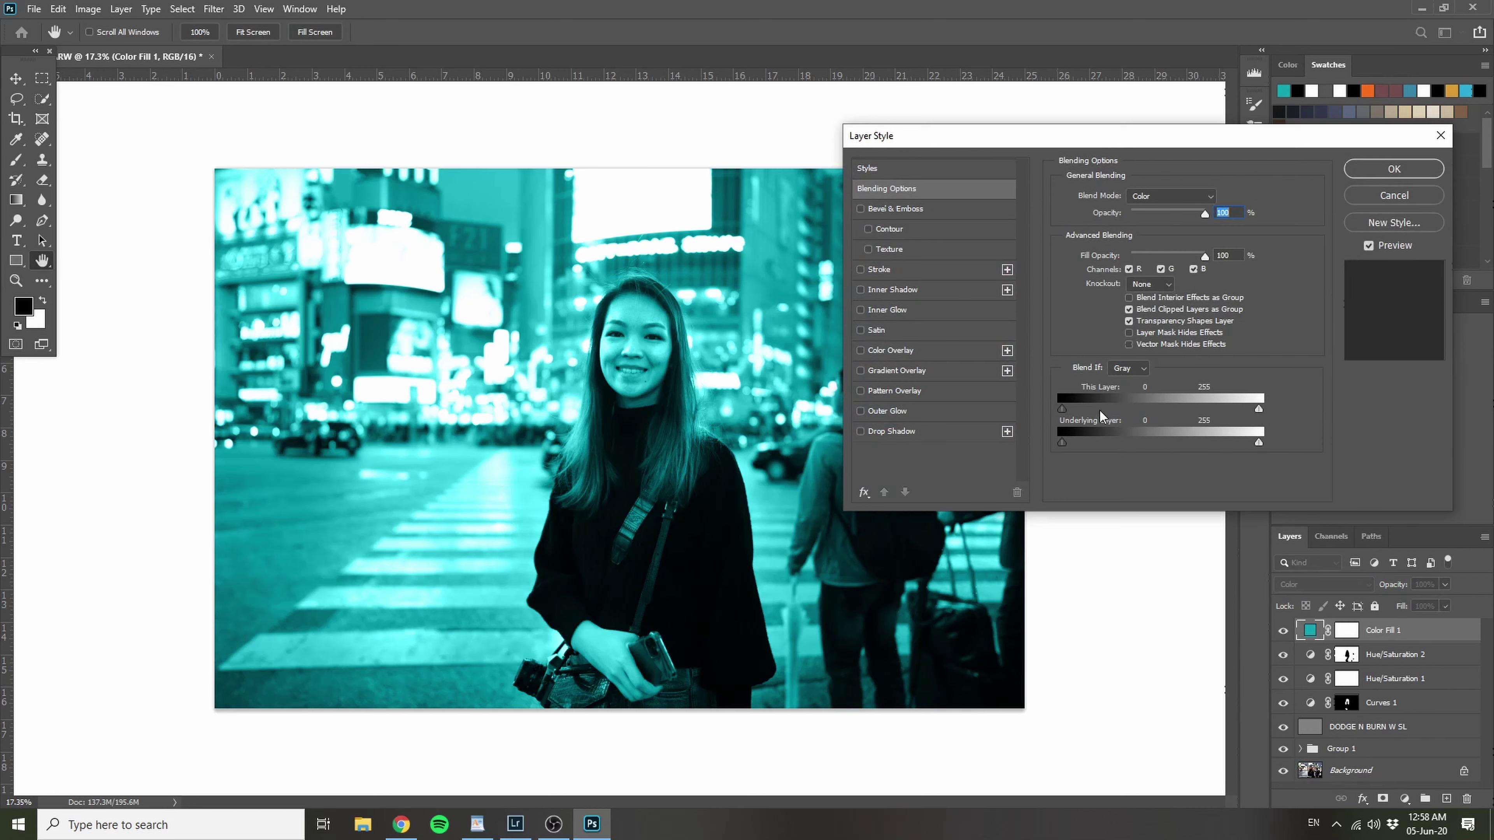
left_click_drag(1257, 443, 1141, 440)
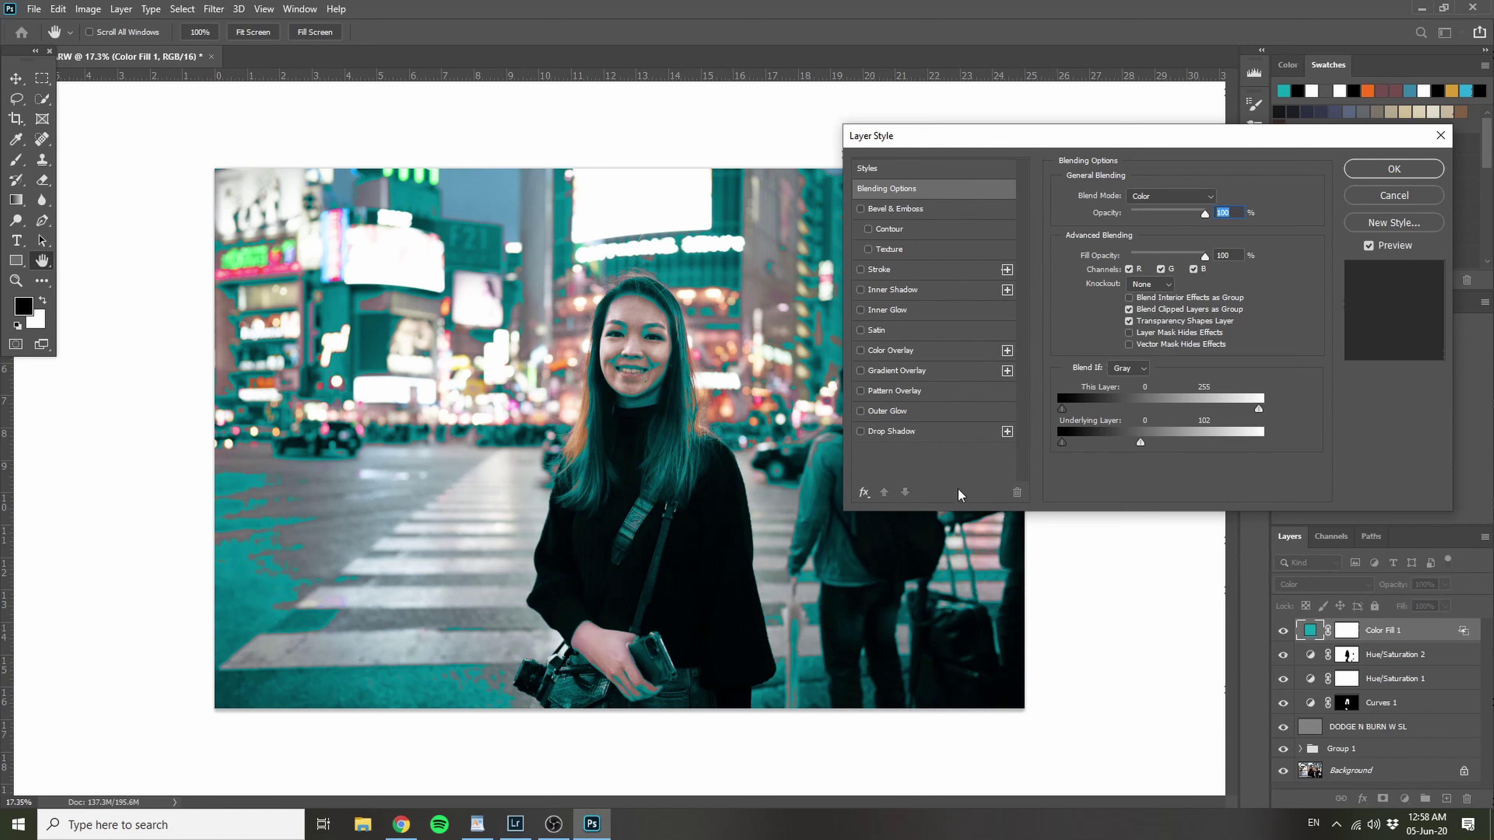
left_click_drag(1142, 444, 1152, 445)
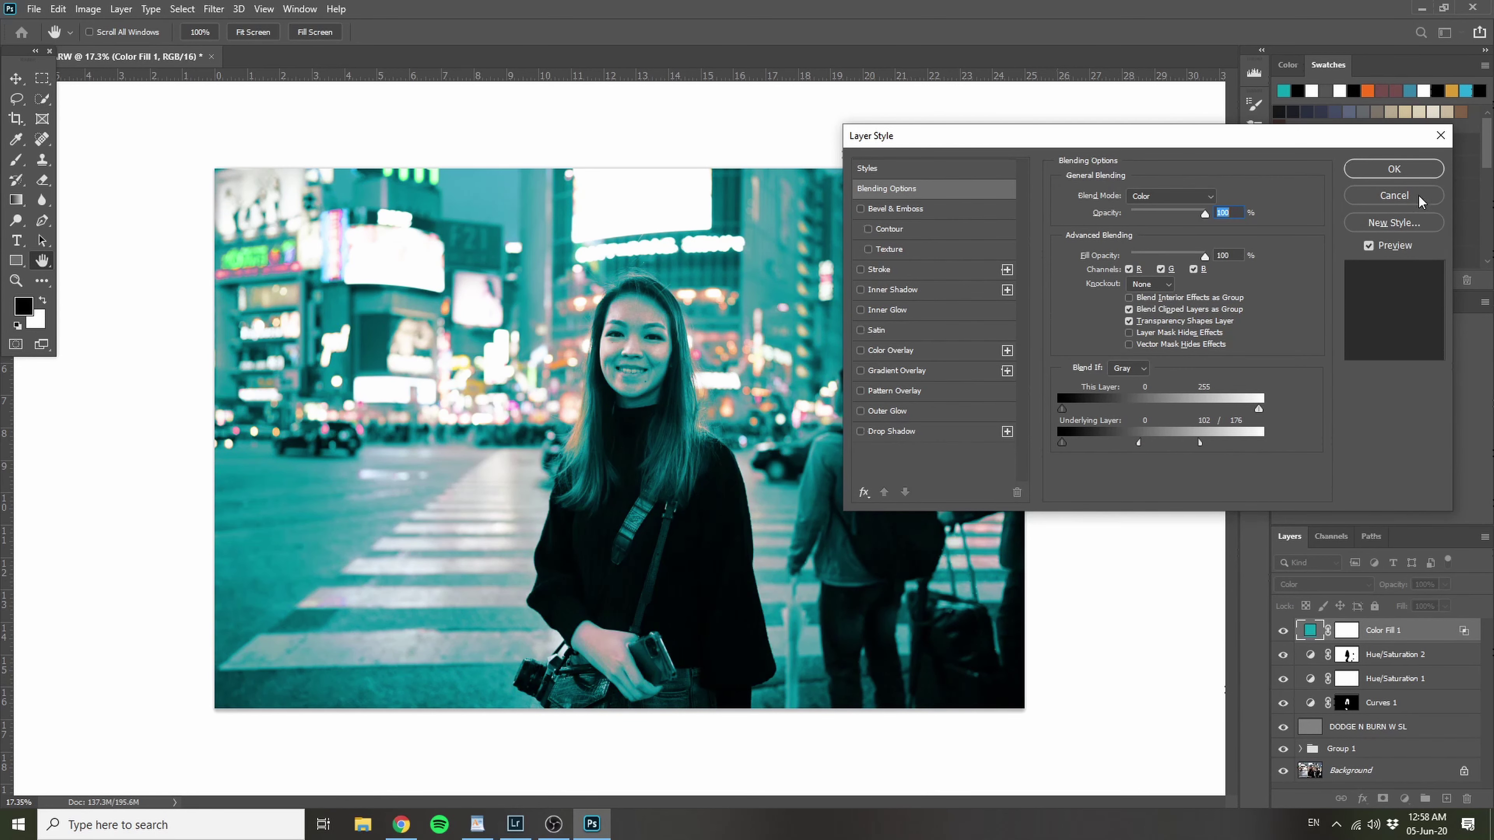
left_click(1393, 170)
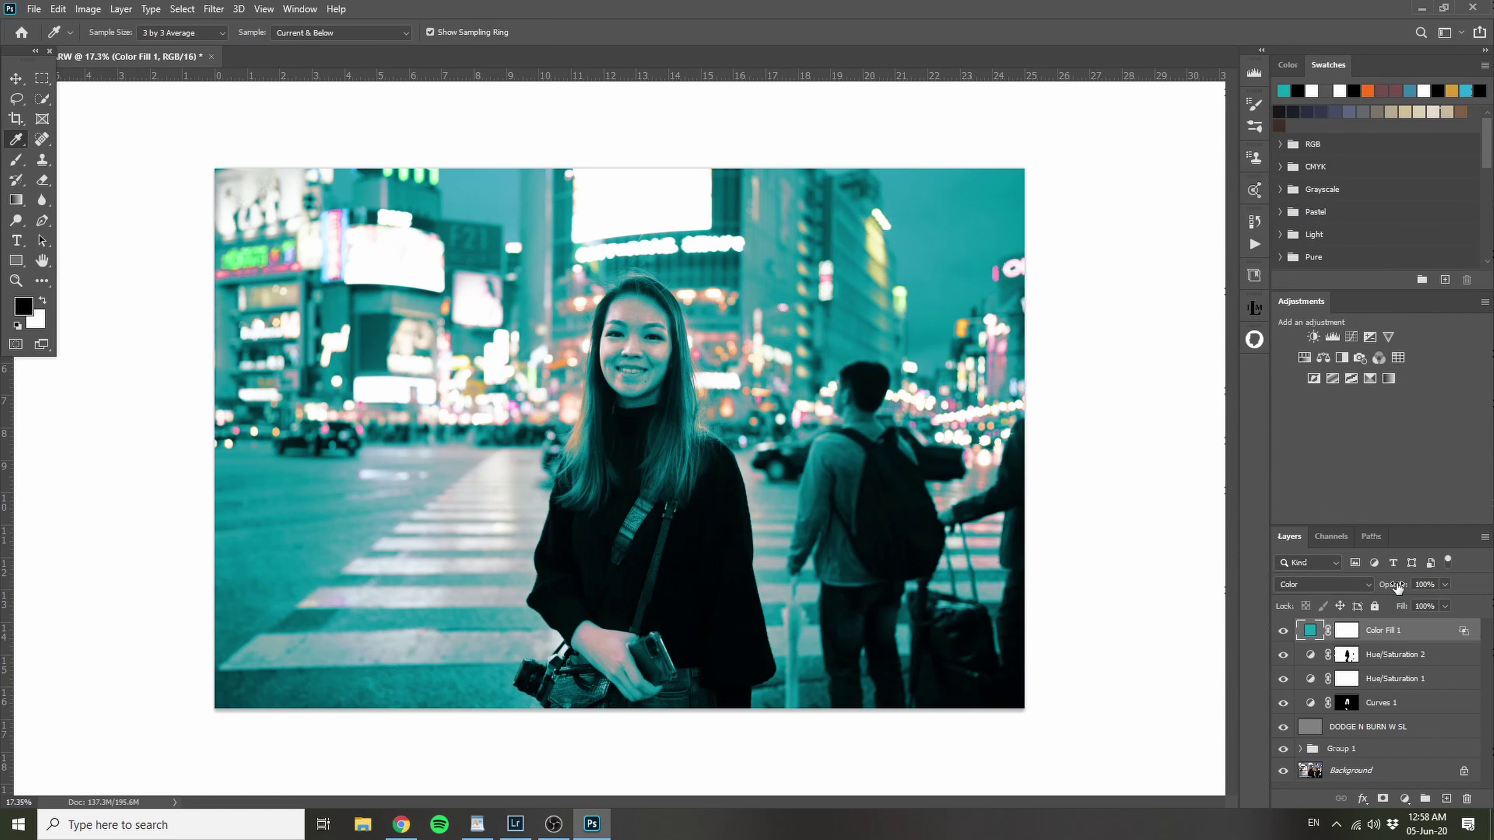
left_click_drag(1397, 587, 1319, 574)
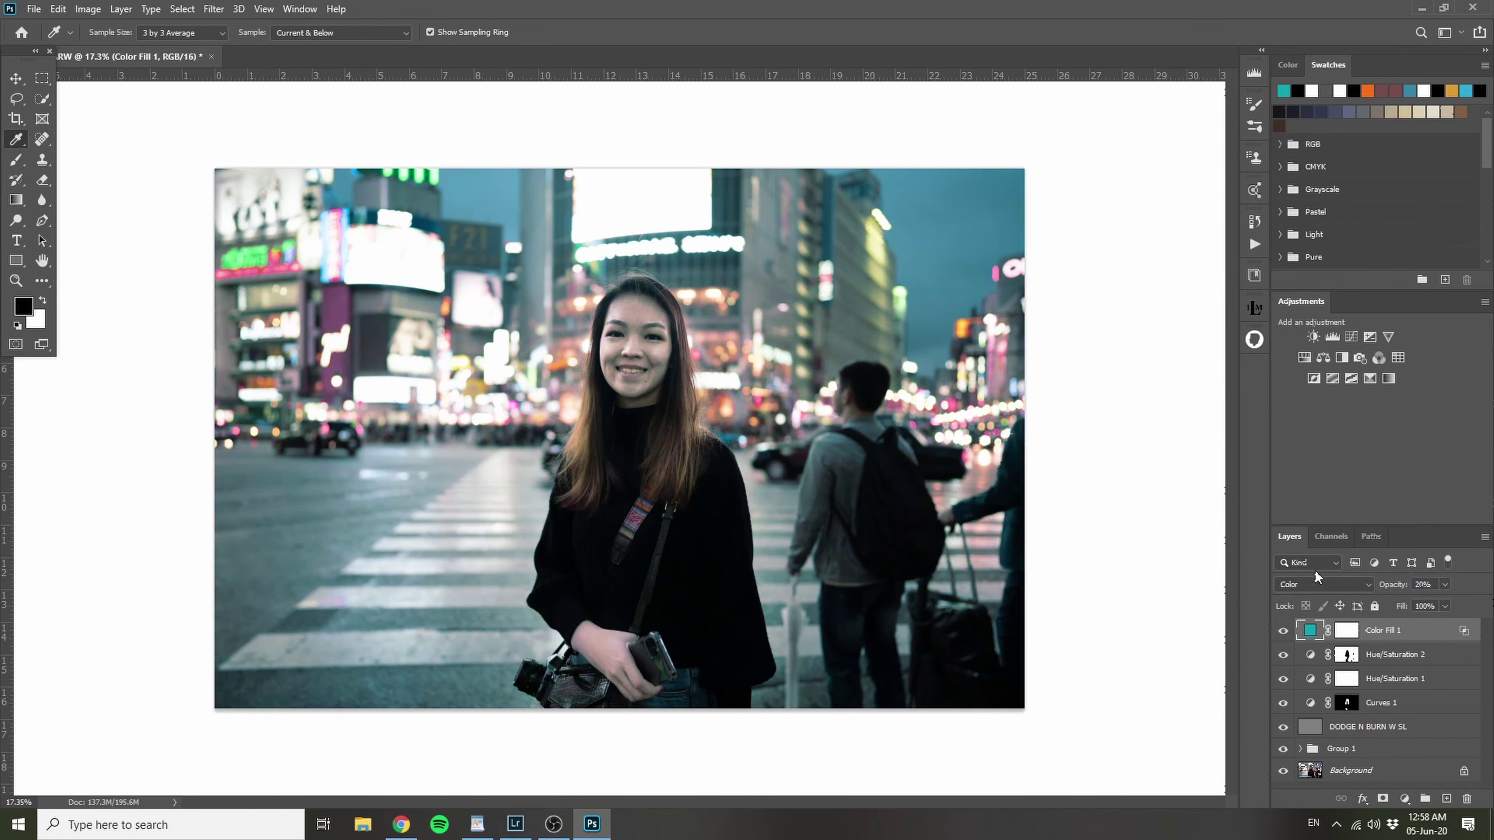
left_click_drag(1396, 584, 1285, 583)
Step: Paint black over the woman, the man with the backpack and the luggage on the color fill mask with a size 465 brush
left_click(1346, 631)
key("b")
key("x")
key("x")
mouse_move(626, 358)
left_mouse_down()
mouse_move(719, 358)
mouse_move(645, 366)
mouse_move(634, 529)
mouse_move(593, 585)
mouse_move(647, 627)
mouse_move(695, 483)
mouse_move(650, 611)
mouse_move(664, 615)
left_mouse_up()
left_click_drag(865, 538, 849, 537)
left_click_drag(860, 411, 847, 406)
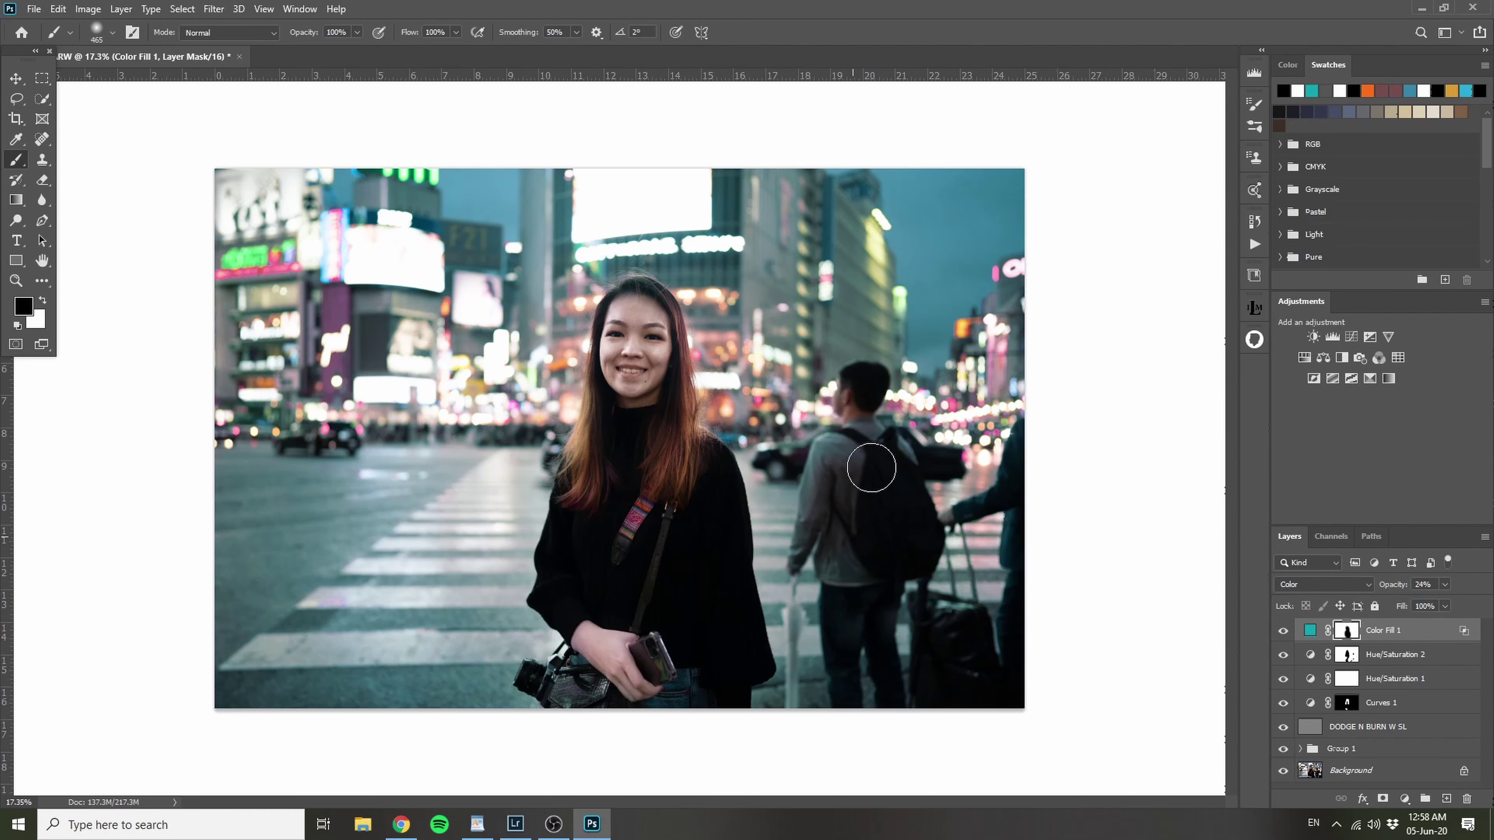
mouse_move(903, 541)
left_mouse_down()
mouse_move(904, 621)
mouse_move(938, 690)
mouse_move(973, 631)
left_mouse_up()
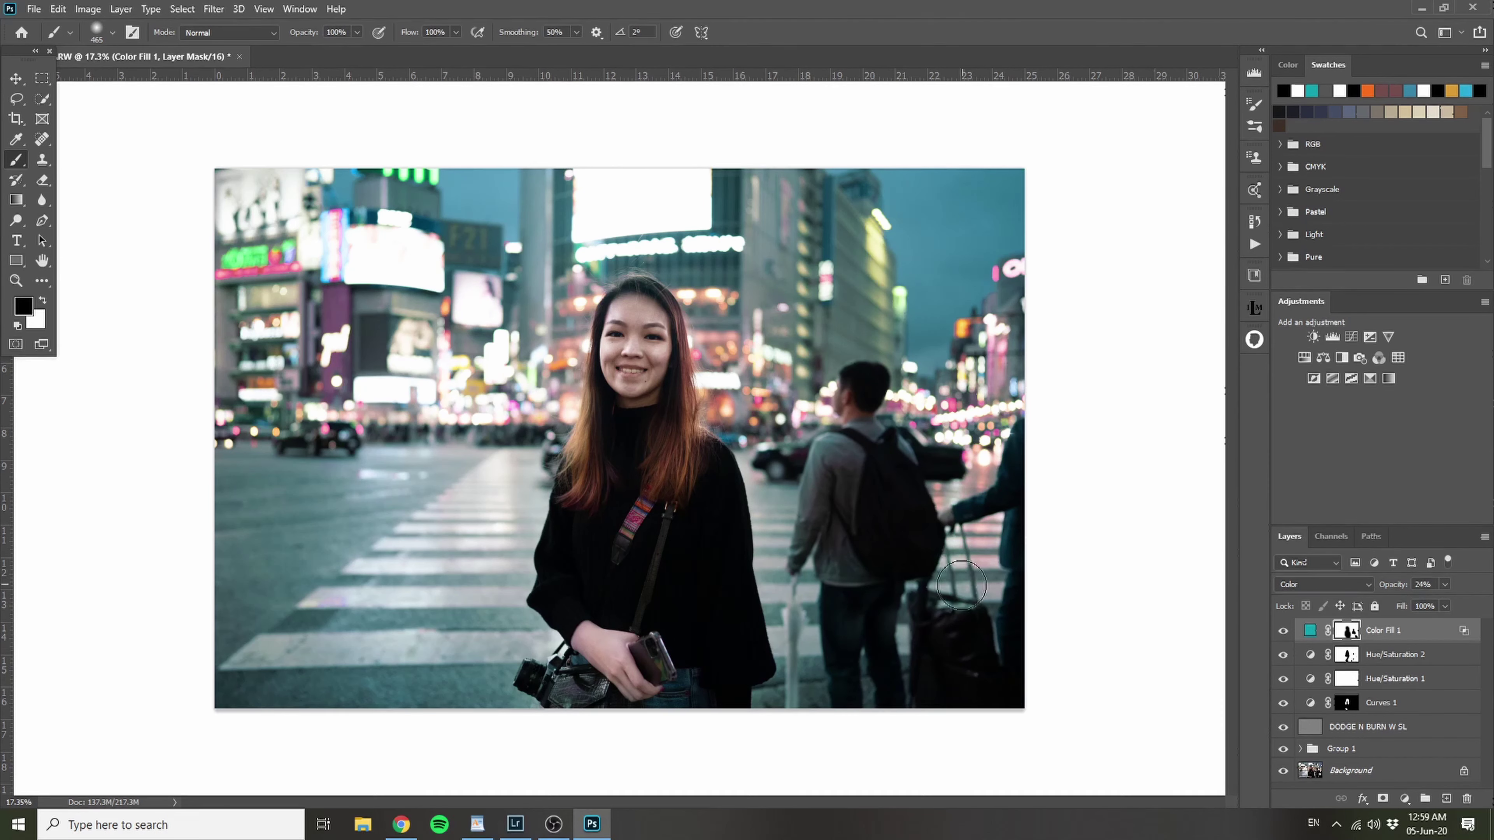
Step: Paint black on the Color Fill 1 mask over the lit billboards and signs behind the woman, resizing the brush between areas
left_click_drag(969, 511, 949, 518)
right_click(436, 322, "alt")
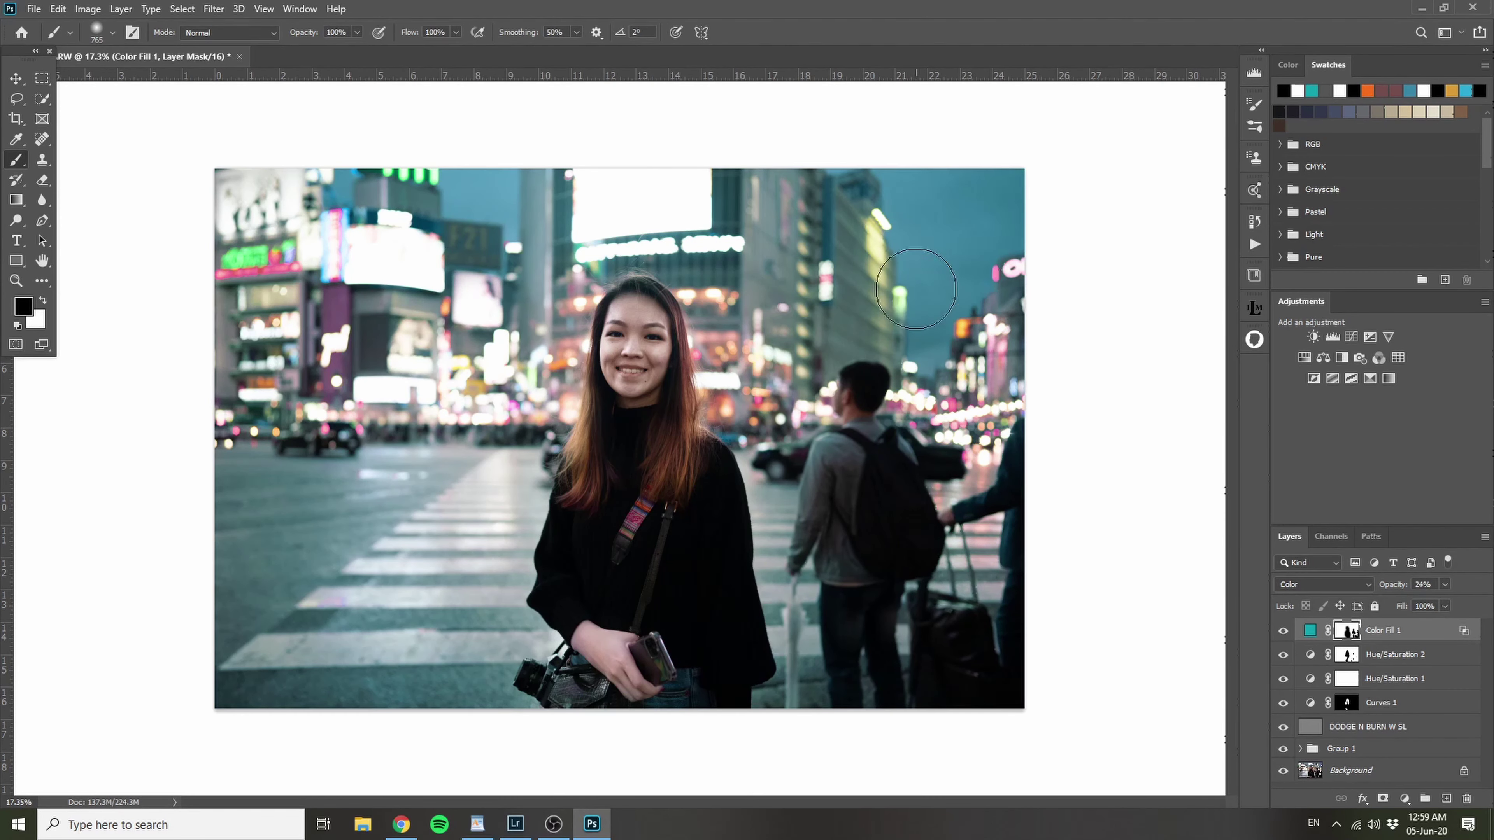
right_click(670, 283, "alt")
left_click_drag(665, 282, 649, 281)
left_click_drag(329, 328, 325, 328)
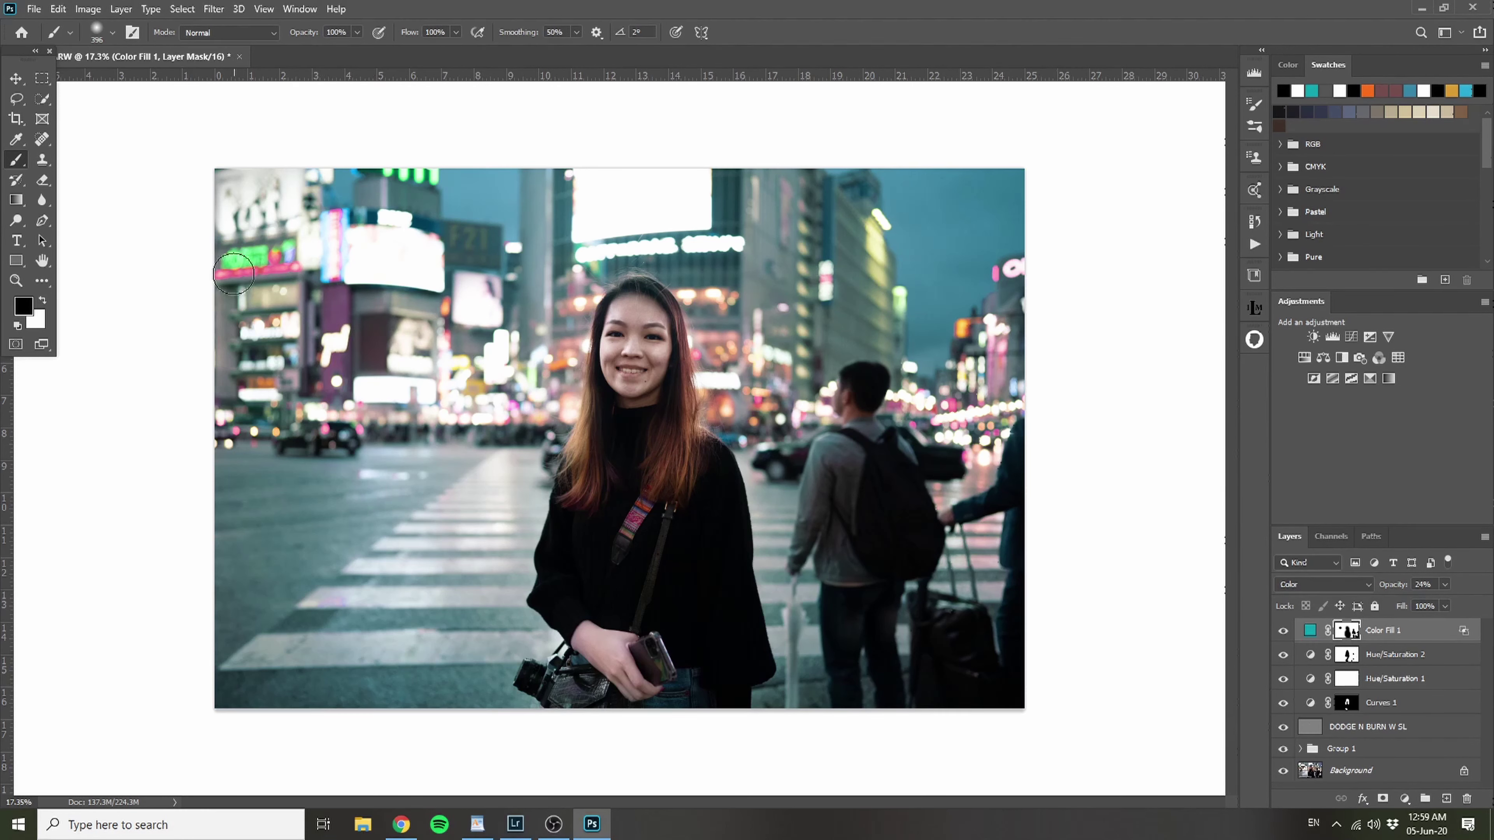
right_click(262, 315)
key("Escape")
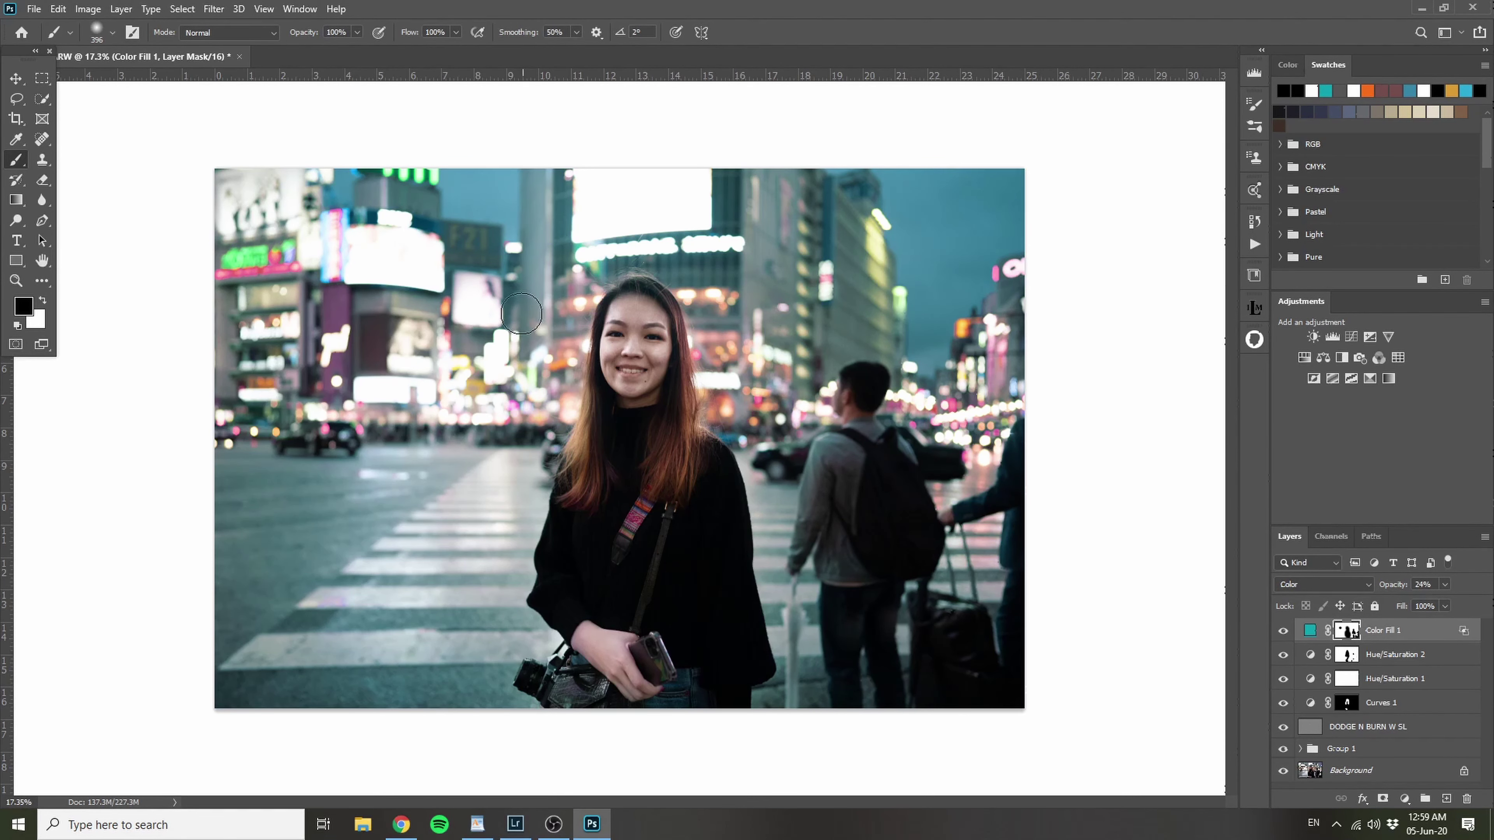
mouse_move(352, 243)
left_mouse_down()
mouse_move(365, 257)
mouse_move(419, 255)
mouse_move(365, 253)
left_mouse_up()
mouse_move(616, 212)
left_mouse_down()
mouse_move(602, 191)
mouse_move(691, 194)
mouse_move(633, 203)
mouse_move(644, 184)
mouse_move(591, 174)
left_mouse_up()
mouse_move(578, 248)
left_mouse_down()
mouse_move(689, 239)
mouse_move(680, 217)
mouse_move(723, 197)
mouse_move(715, 311)
mouse_move(663, 255)
mouse_move(618, 248)
mouse_move(585, 287)
mouse_move(589, 267)
mouse_move(561, 373)
mouse_move(621, 261)
mouse_move(709, 295)
mouse_move(718, 368)
mouse_move(710, 250)
left_mouse_up()
scroll(770, 378, "down", 2)
scroll(709, 426, "up", 1)
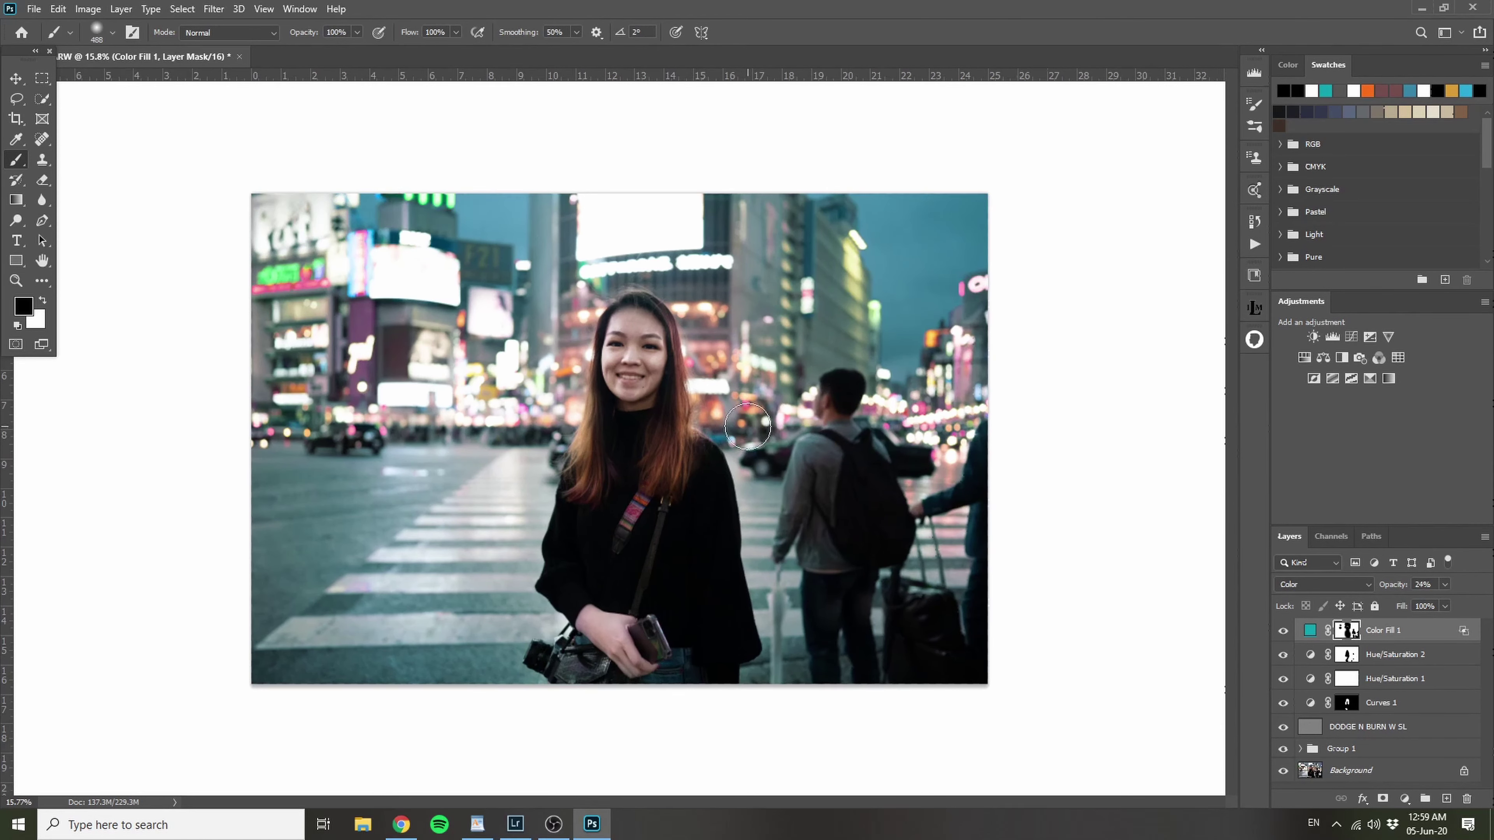
Step: Compare the photo with and without the edits by hiding and showing every layer above the Background
left_click(1282, 772, "alt")
left_click(1282, 773, "alt")
left_click(1284, 772, "alt")
left_click(1283, 772, "alt")
left_click(1283, 772, "alt")
Step: Add a Hue/Saturation adjustment layer above Color Fill 1 and target the Reds by sampling the woman's forehead
left_click(1309, 631)
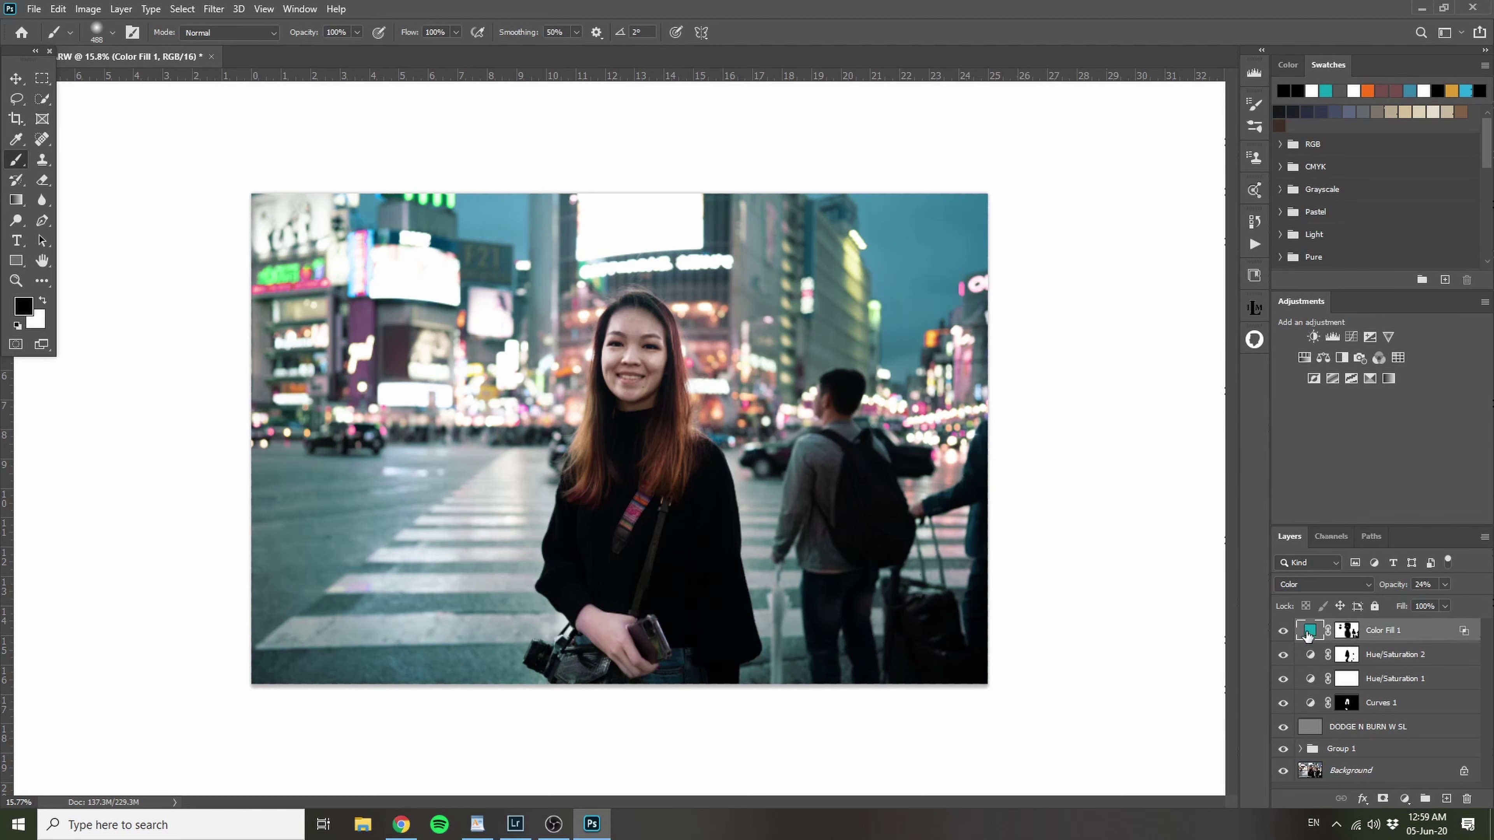
left_click(1404, 799)
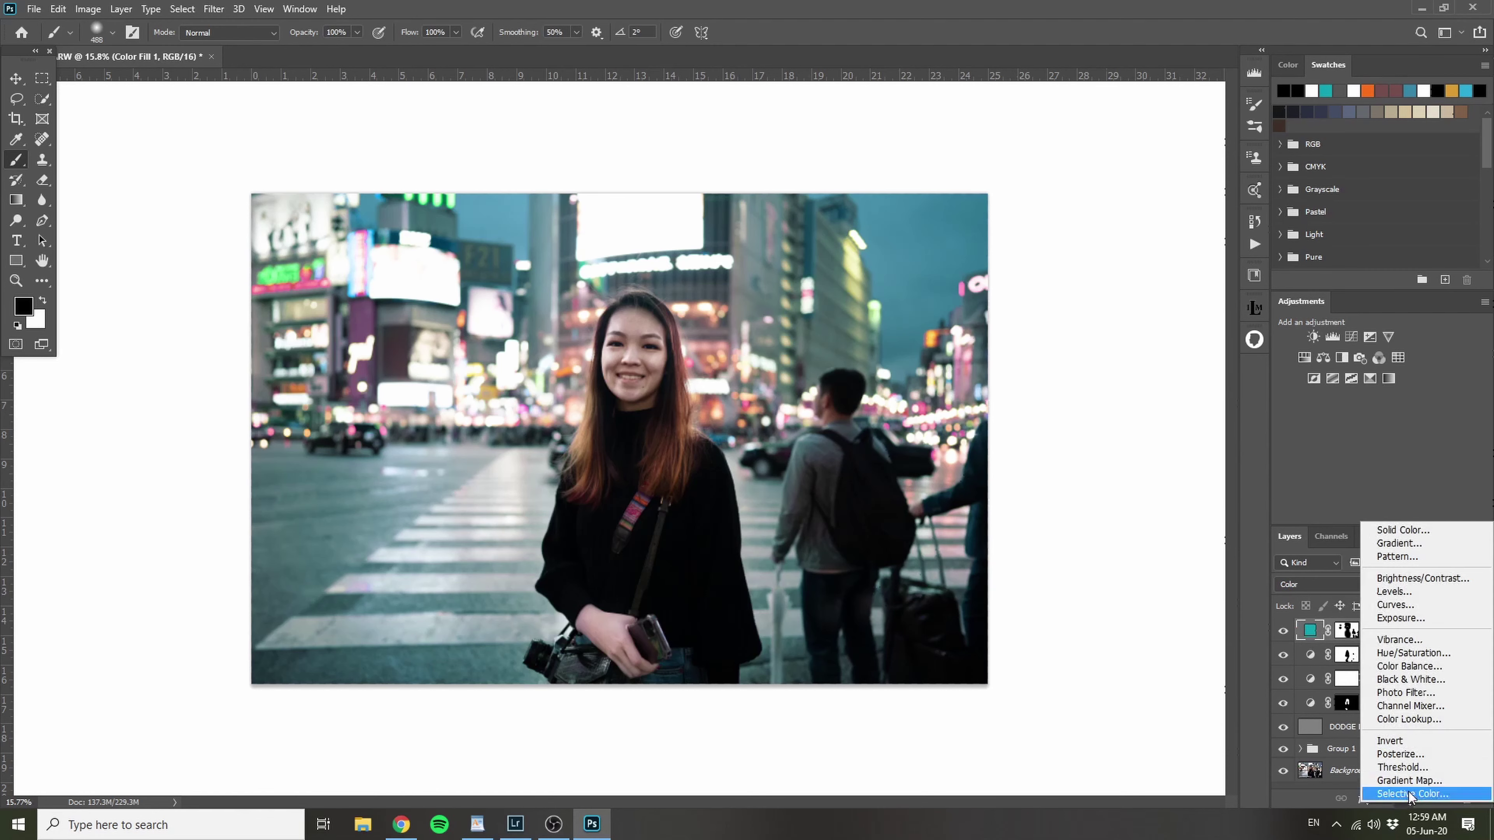
left_click(1435, 653)
left_click_drag(1143, 266, 1126, 217)
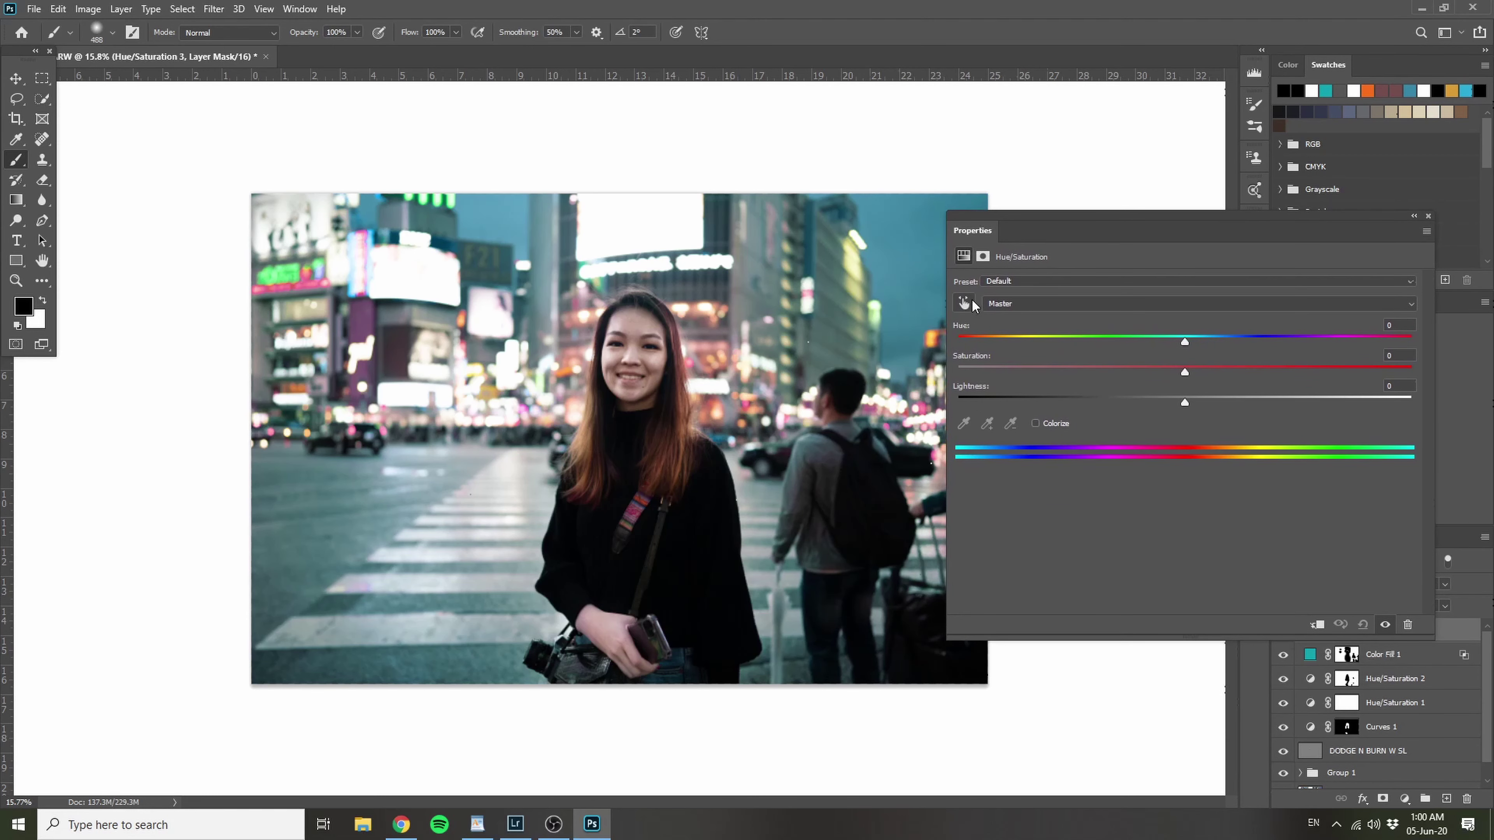
left_click(963, 302)
left_click(637, 320)
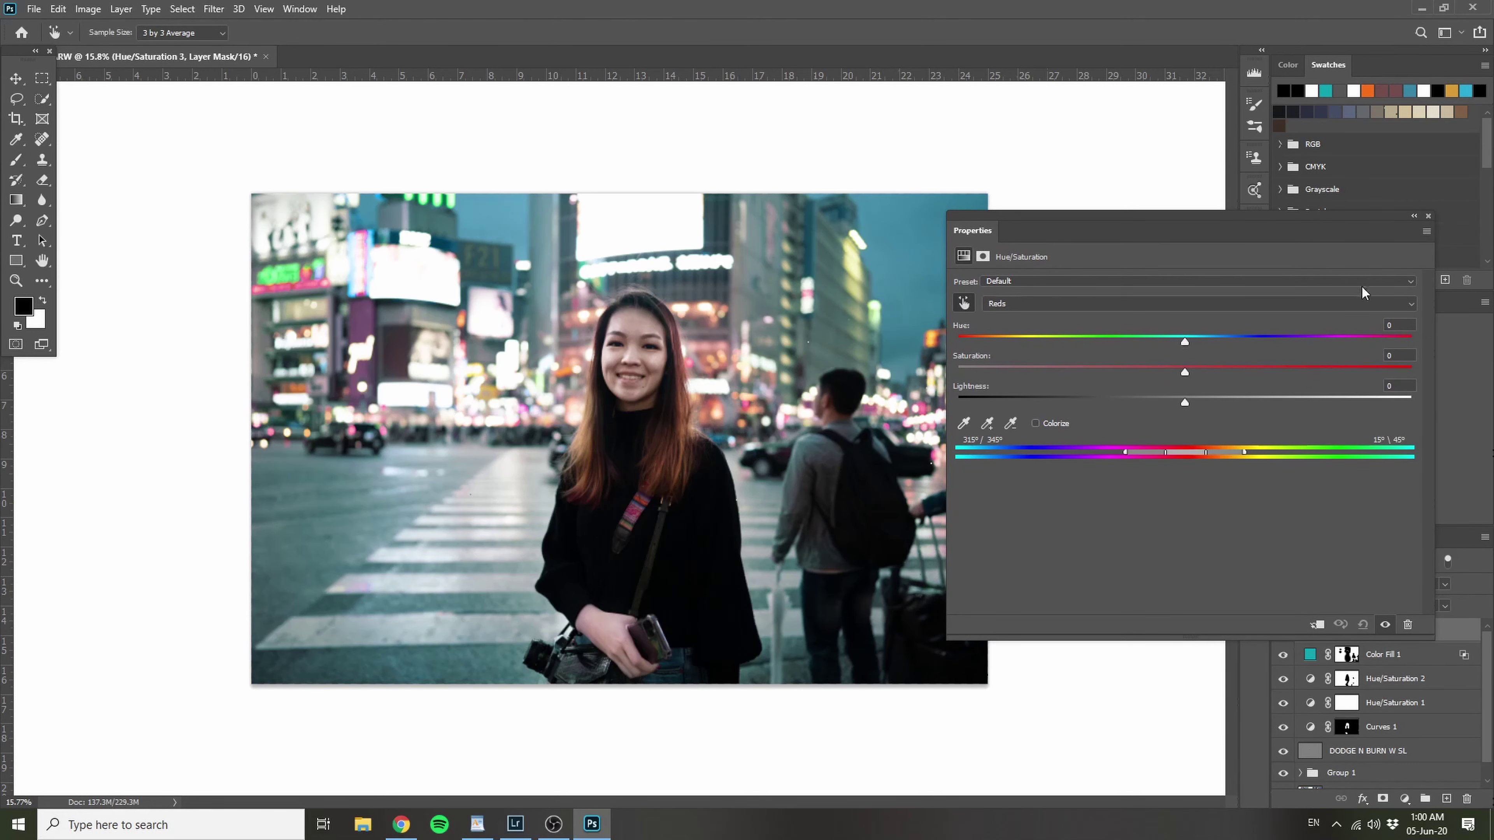
Step: Shift the Reds hue to -4 and raise the Reds saturation slightly on the new Hue/Saturation layer
scroll(617, 422, "up", 4)
mouse_move(1185, 341)
left_mouse_down()
mouse_move(1201, 343)
mouse_move(1172, 353)
left_mouse_up()
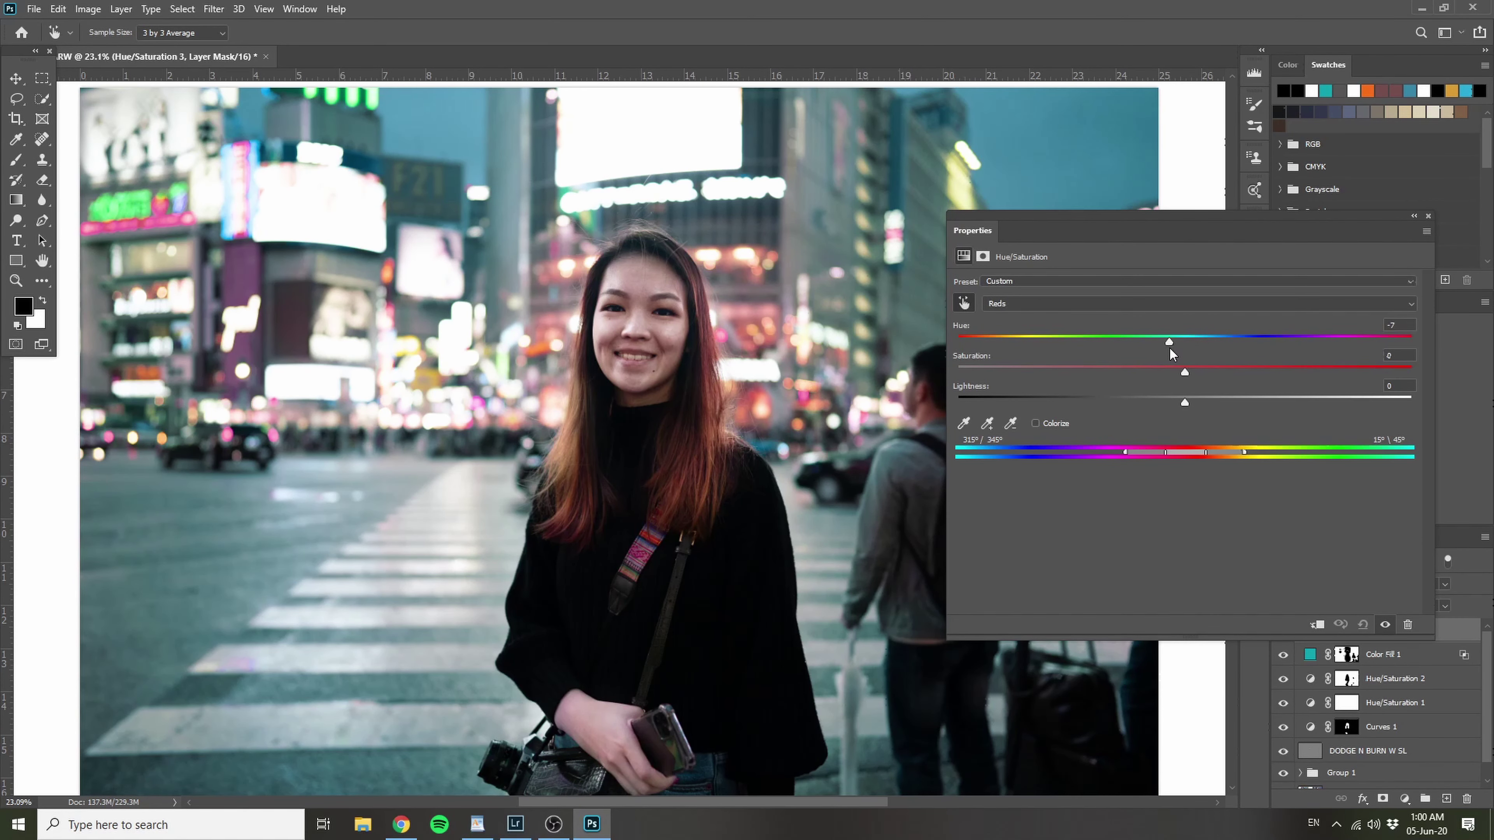
scroll(724, 374, "down", 1)
left_click_drag(710, 376, 581, 515)
mouse_move(1169, 343)
left_mouse_down()
mouse_move(1154, 342)
mouse_move(1185, 341)
mouse_move(1167, 343)
left_mouse_up()
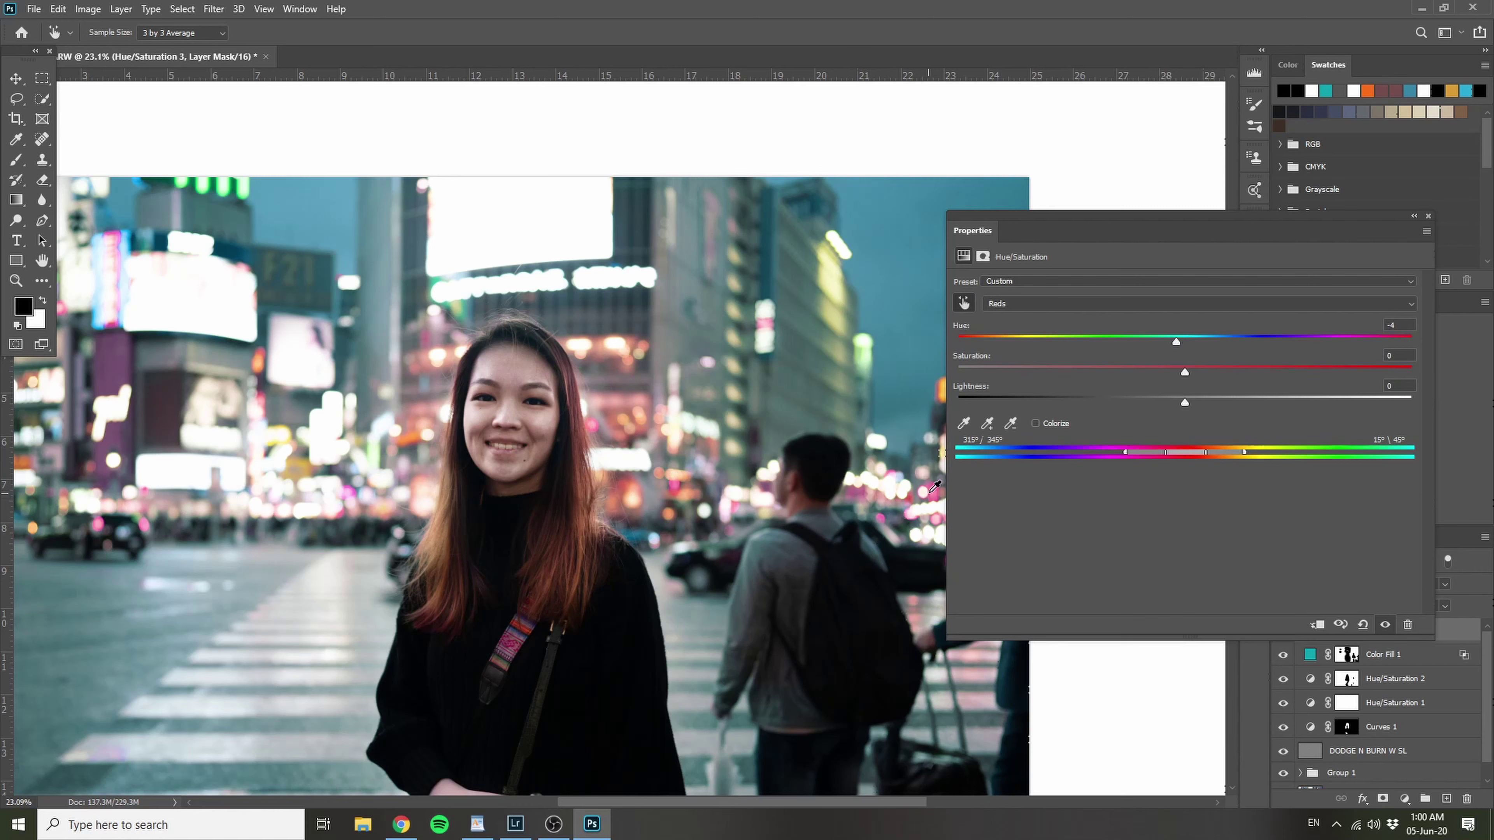
left_click_drag(1185, 372, 1216, 372)
left_click(1428, 215)
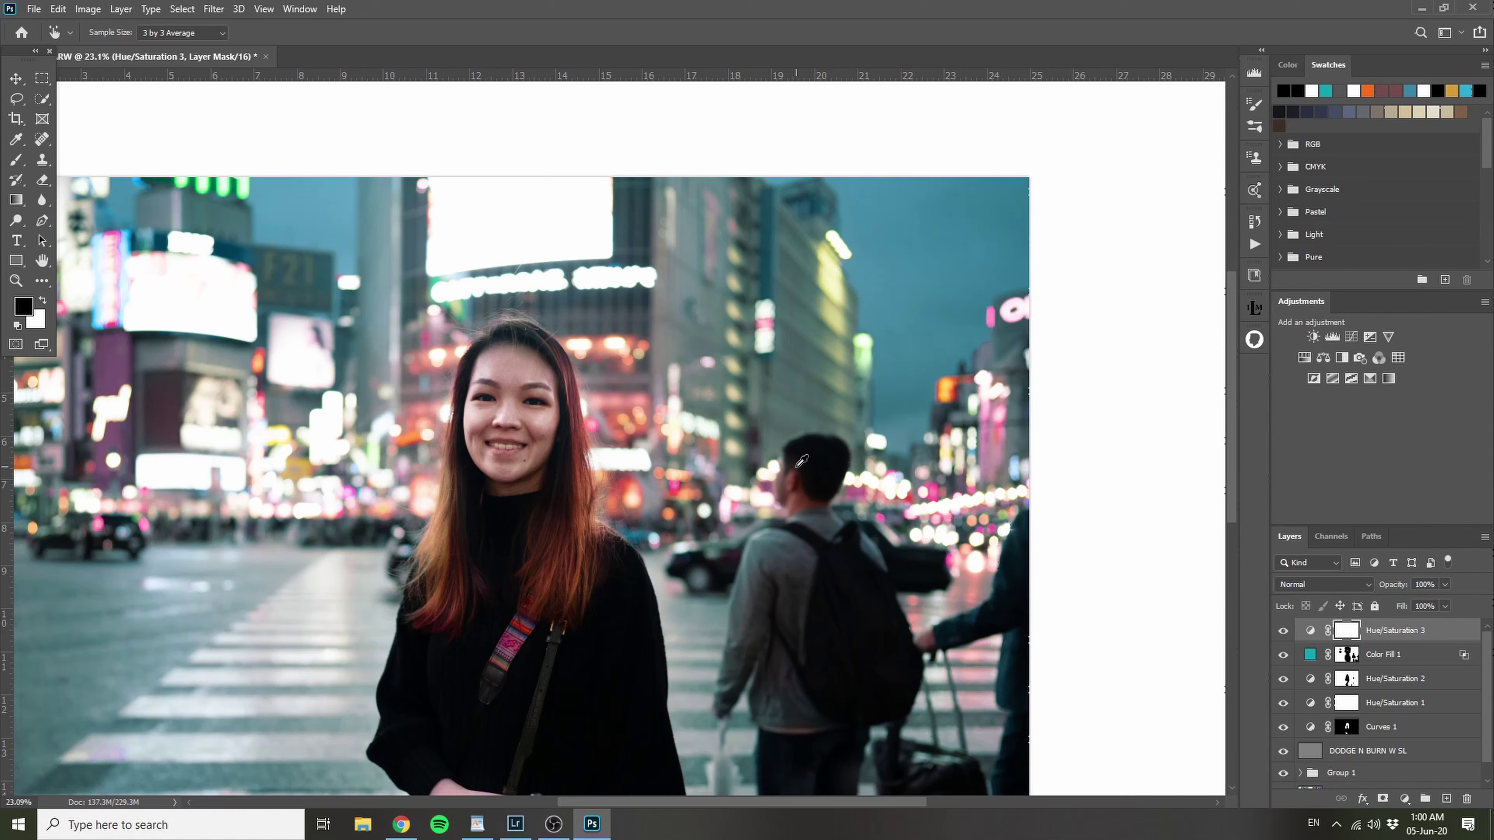
Step: Compare the photo with the Hue/Saturation 3 layer hidden and shown
scroll(697, 441, "down", 3)
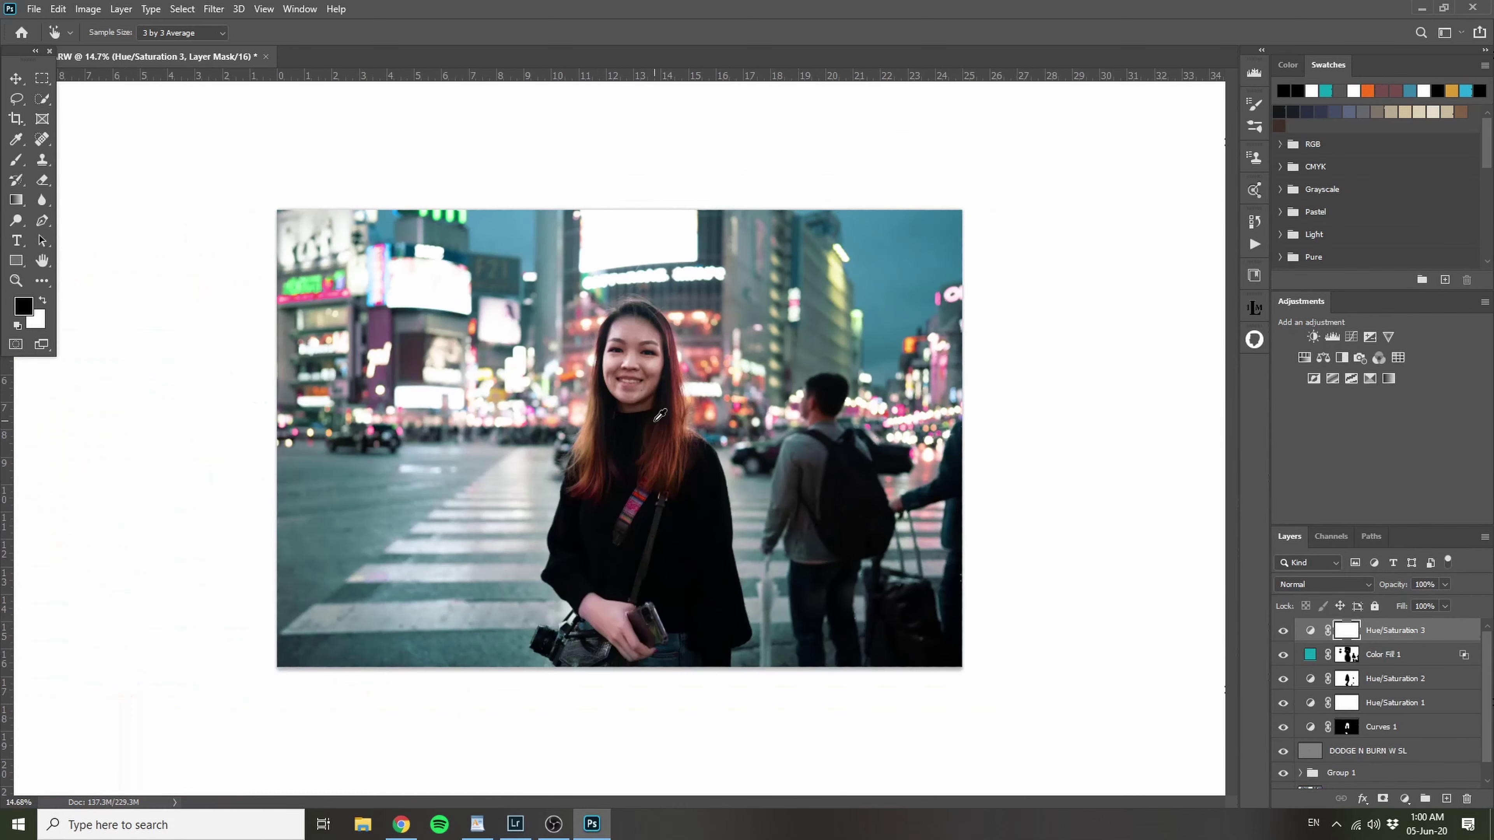
scroll(656, 420, "up", 1)
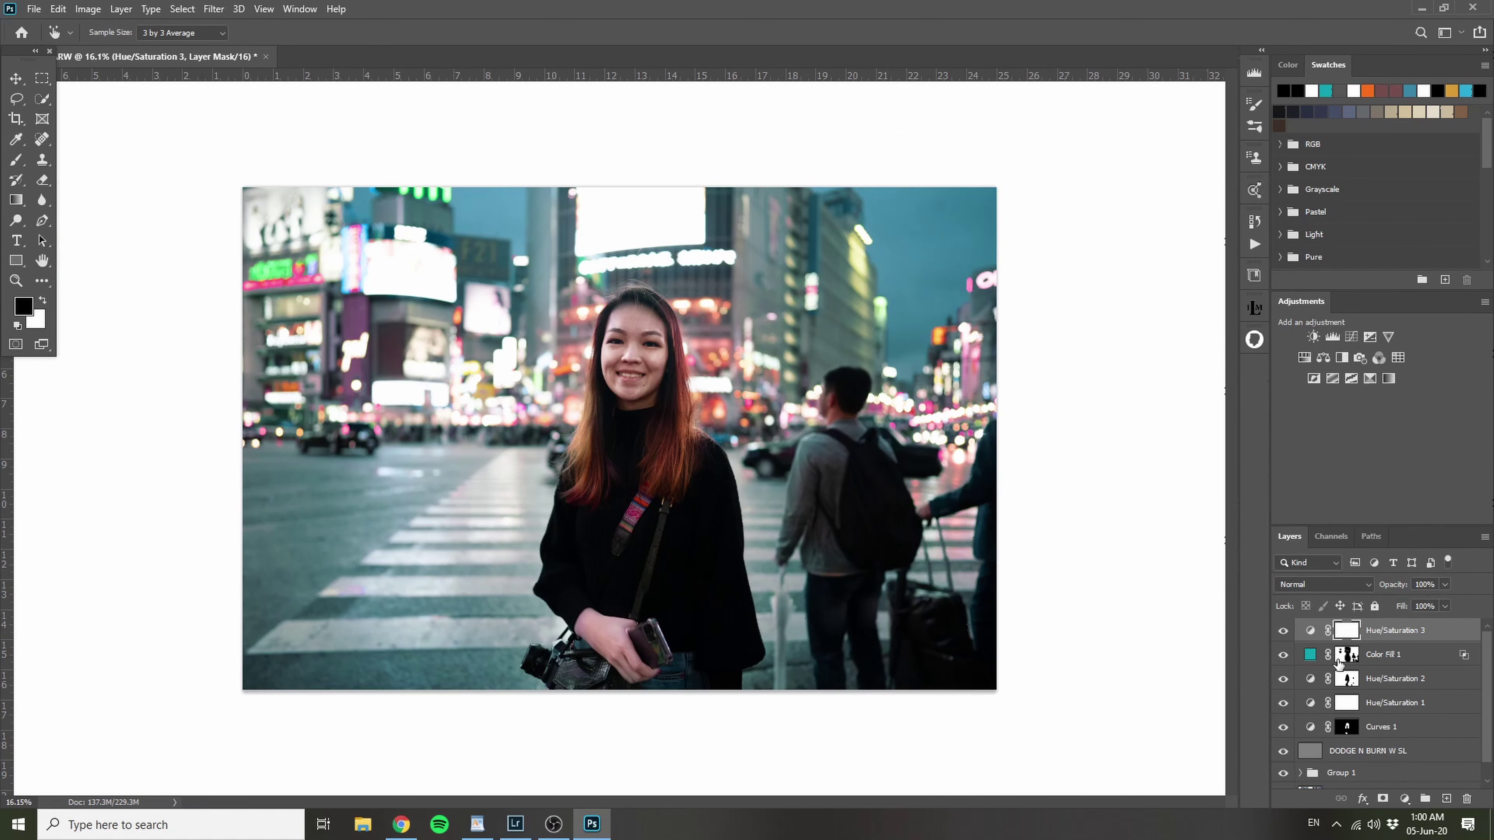
left_click(1284, 631)
left_click(1284, 631)
left_click(1284, 631)
left_click(1284, 631)
left_click(1284, 631)
Step: Invert the Hue/Saturation 3 layer mask to black and ready the Brush tool with white as the foreground color
key("b")
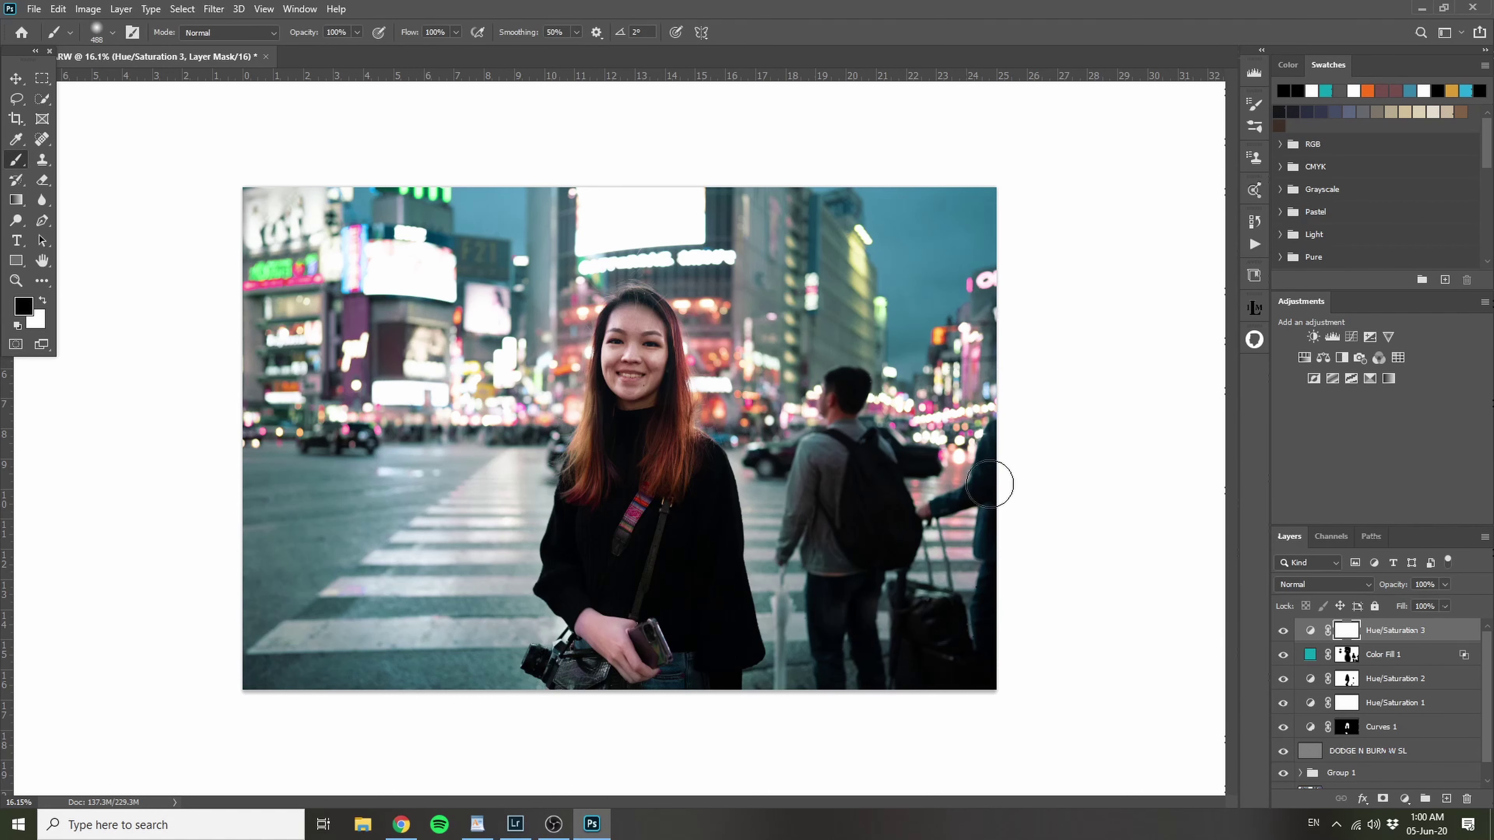
key("x")
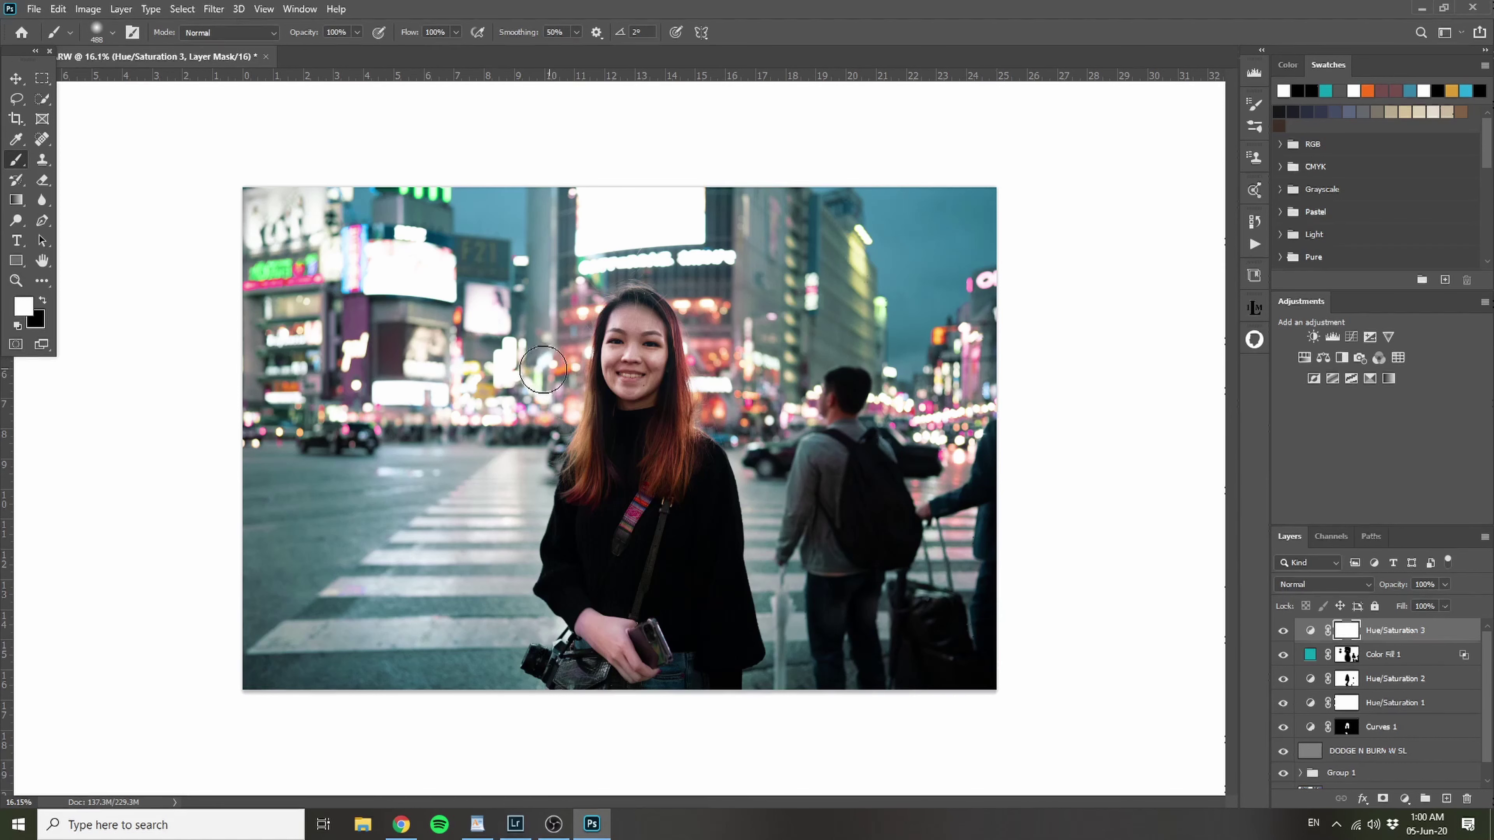
key("x")
left_click_drag(480, 375, 535, 375)
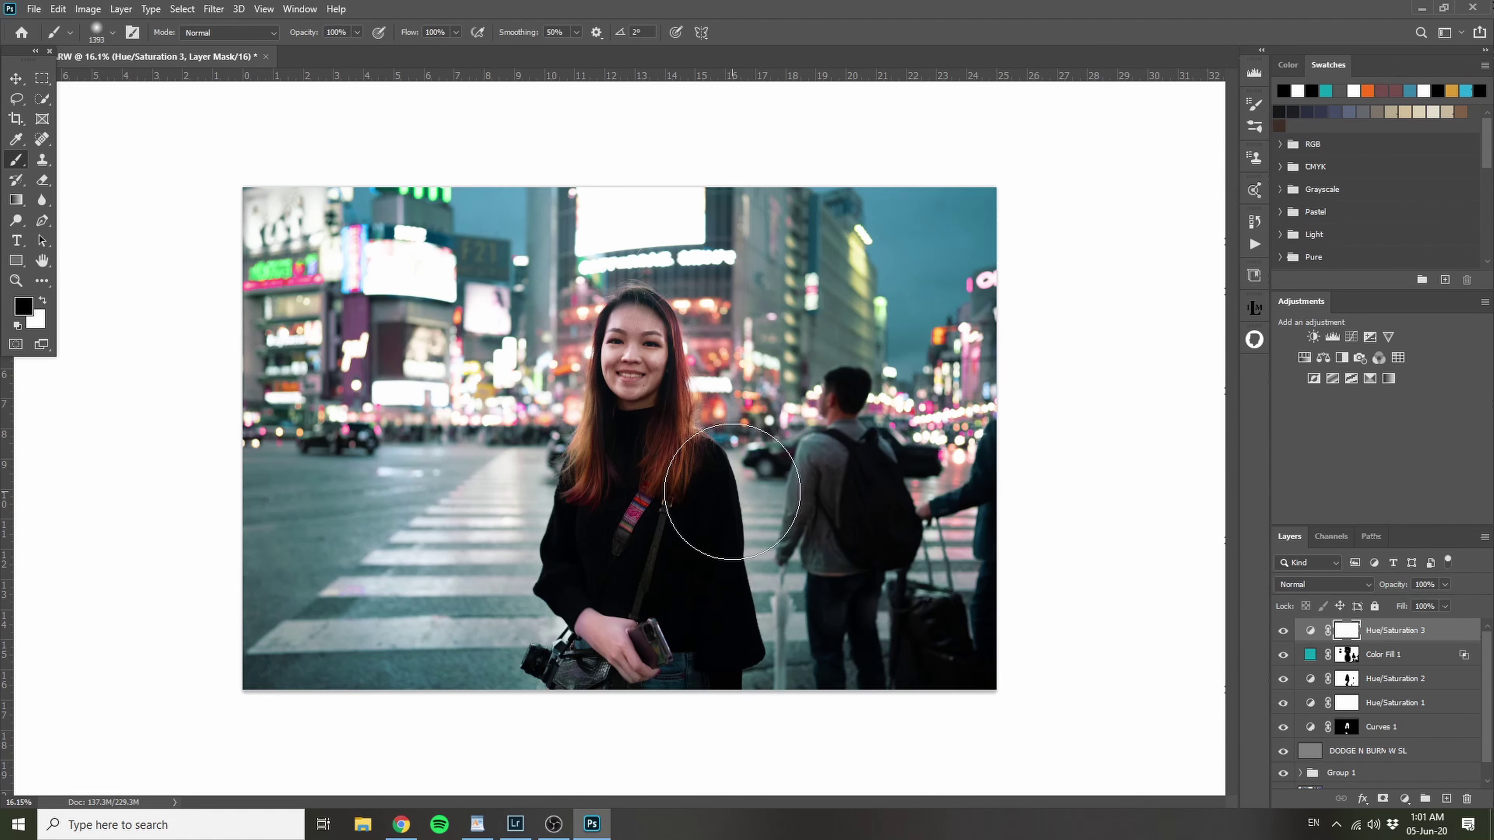
key("ctrl+i")
key("x")
Step: Paint white on the Hue/Saturation 3 mask over the lit buildings around the woman's head with a size 724 brush
mouse_move(675, 406)
left_mouse_down()
mouse_move(642, 400)
mouse_move(637, 354)
mouse_move(644, 386)
mouse_move(586, 444)
mouse_move(580, 524)
mouse_move(668, 457)
mouse_move(656, 539)
left_mouse_up()
scroll(651, 417, "up", 2)
scroll(911, 574, "up", 1)
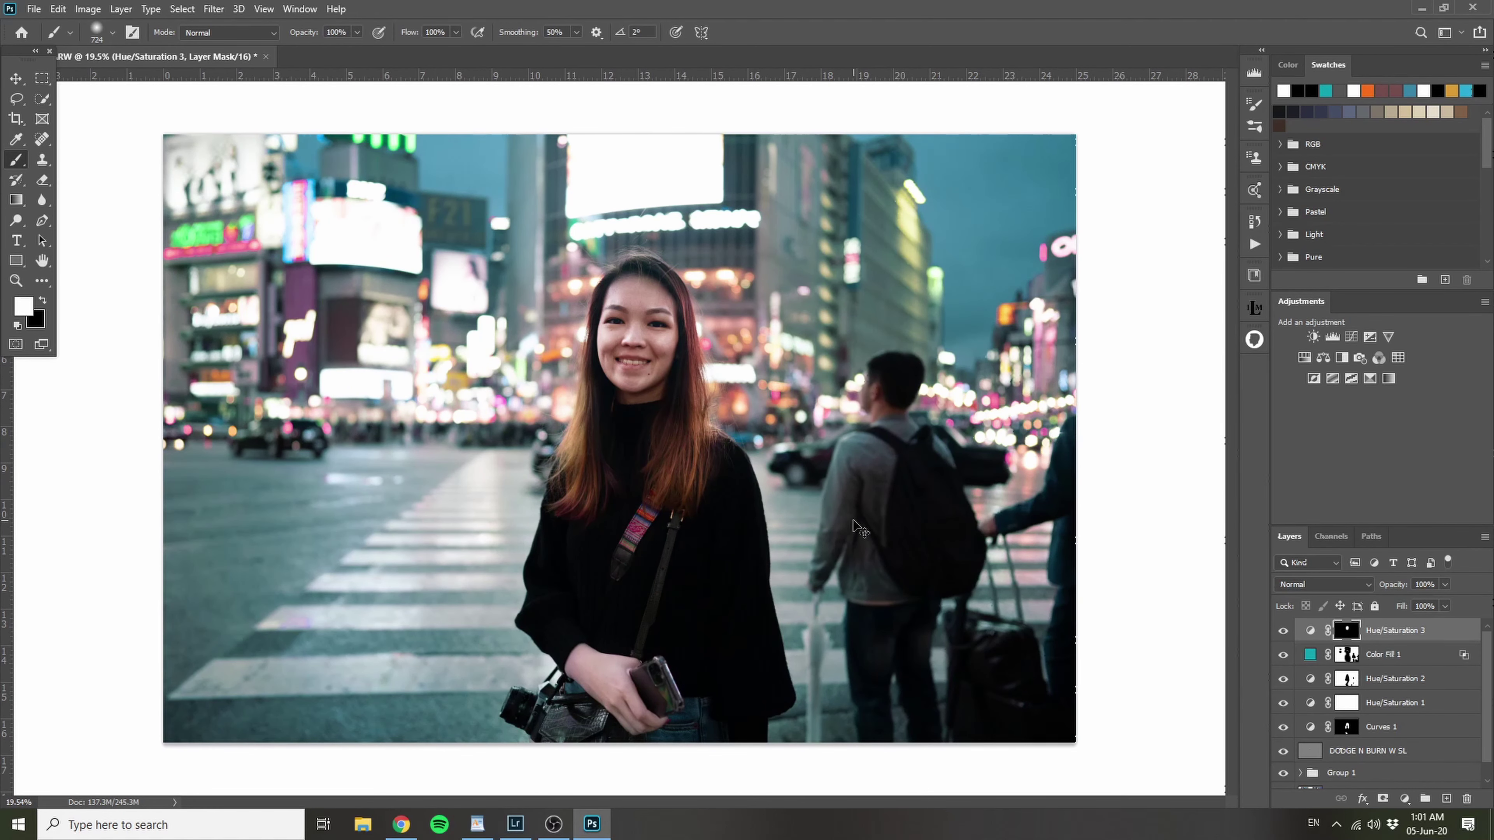
mouse_move(556, 320)
left_mouse_down()
mouse_move(547, 336)
mouse_move(556, 265)
mouse_move(550, 320)
mouse_move(532, 310)
left_mouse_up()
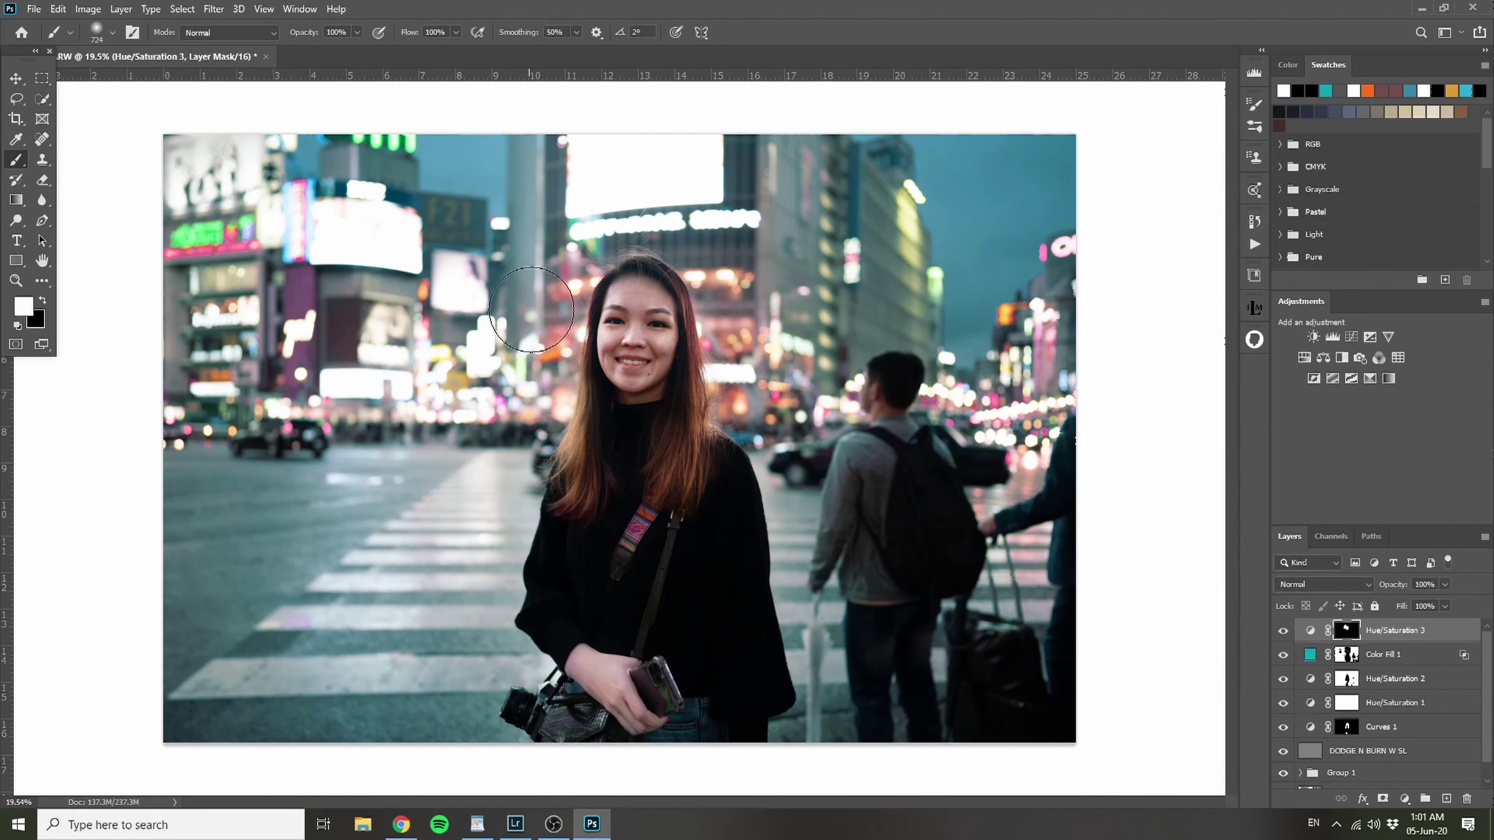
mouse_move(733, 315)
left_mouse_down()
mouse_move(711, 273)
mouse_move(759, 354)
left_mouse_up()
mouse_move(795, 404)
left_mouse_down()
mouse_move(785, 457)
mouse_move(800, 221)
mouse_move(845, 253)
left_mouse_up()
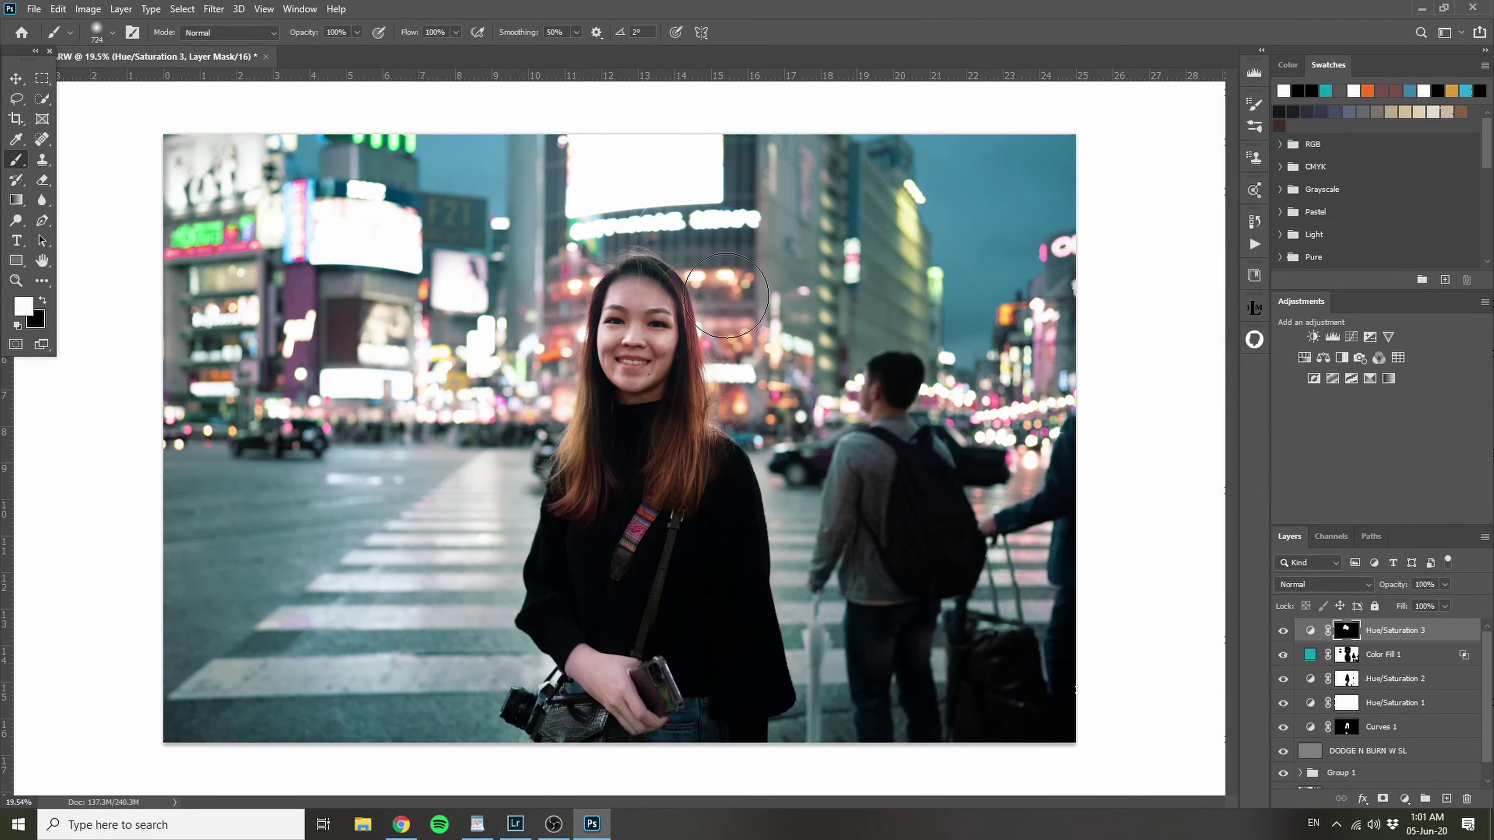
Step: Lower the brush flow to 35%, switch the foreground to black and reduce the brush size to 172 for mask touch-ups
left_click_drag(405, 37, 354, 36)
scroll(586, 423, "down", 1, "alt")
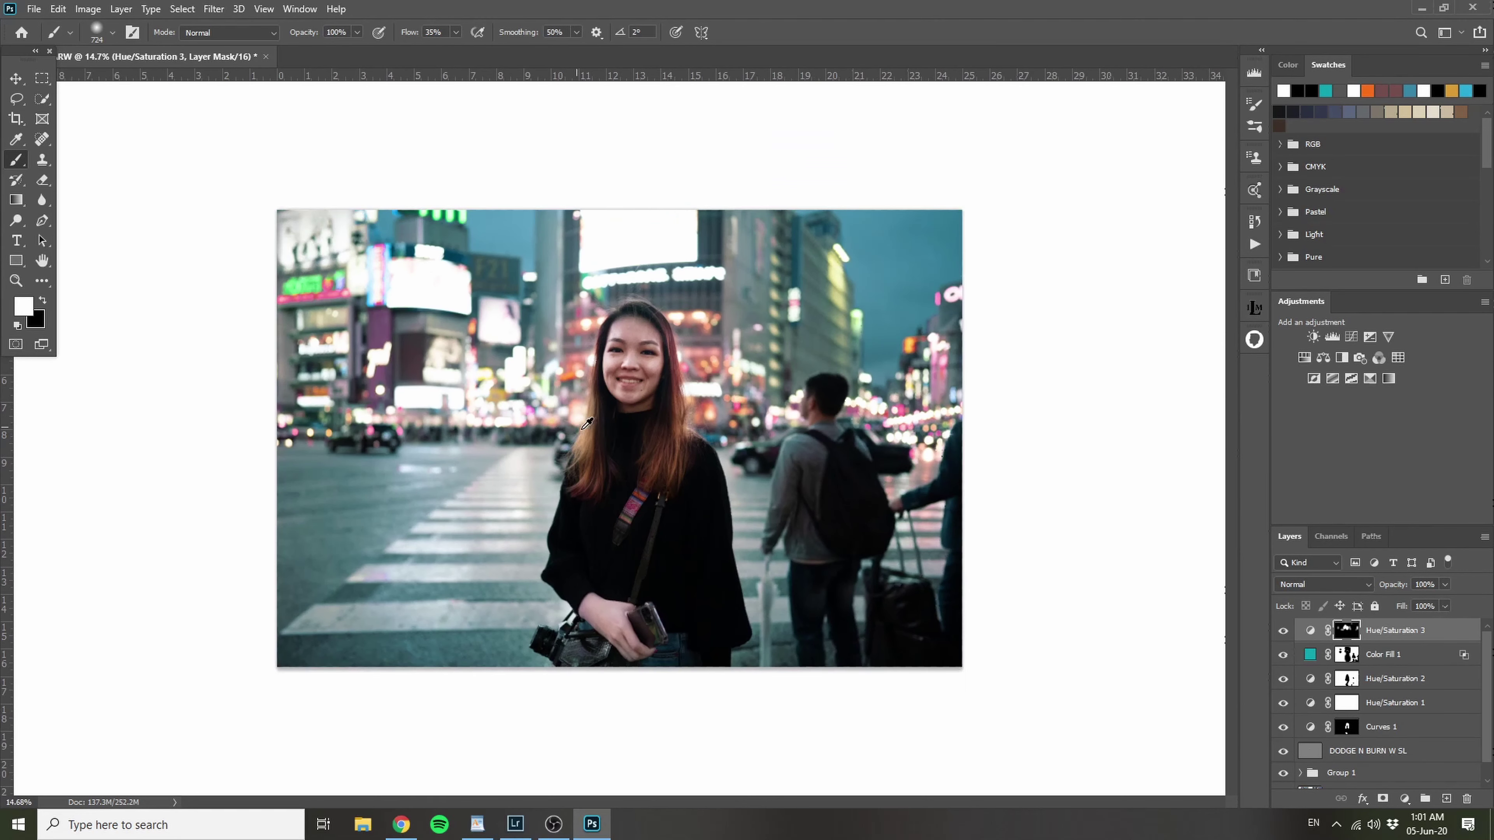
scroll(586, 423, "down", 1)
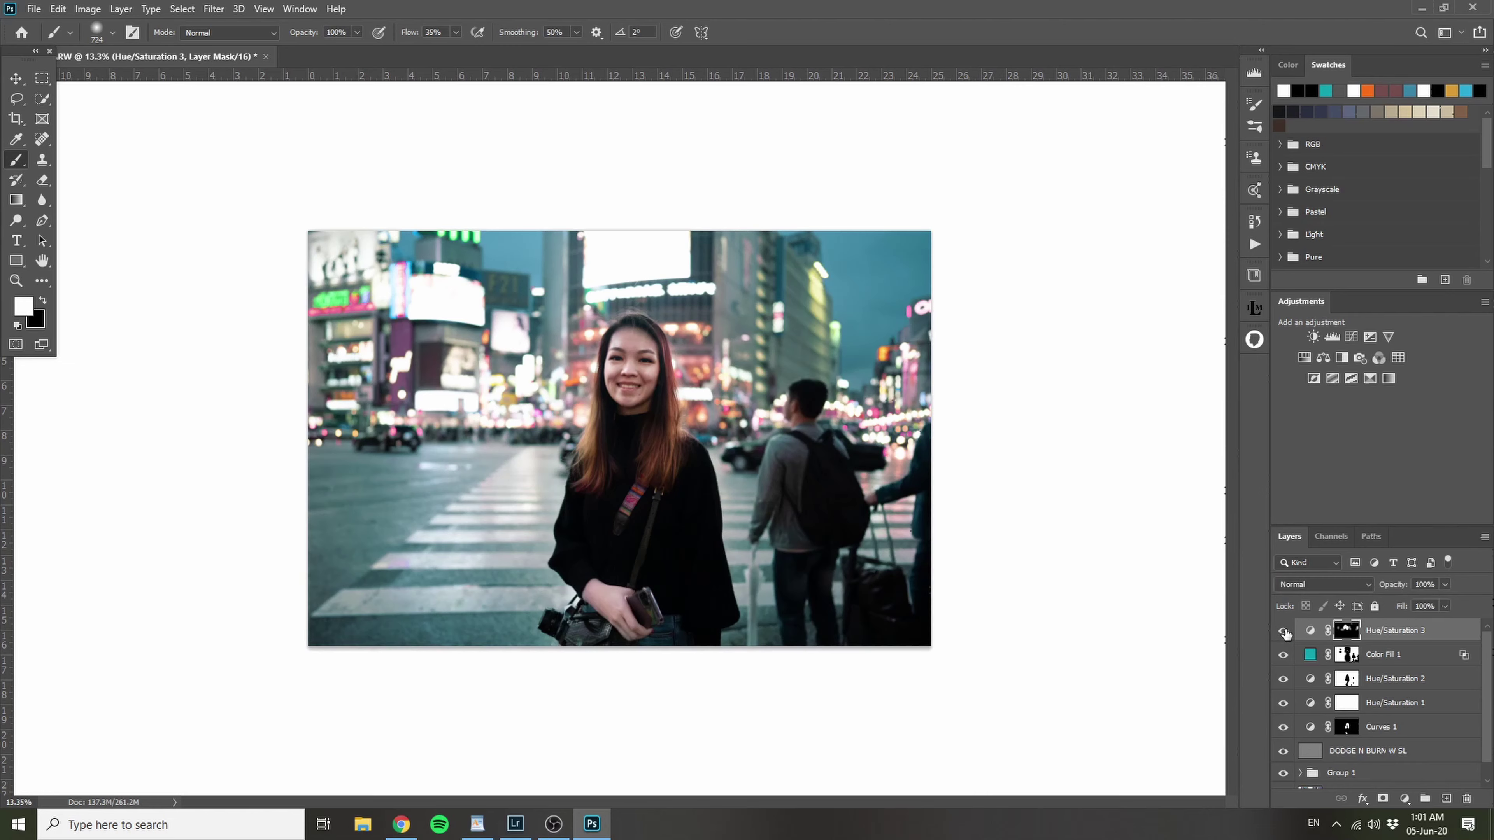
scroll(619, 431, "up", 2, "alt")
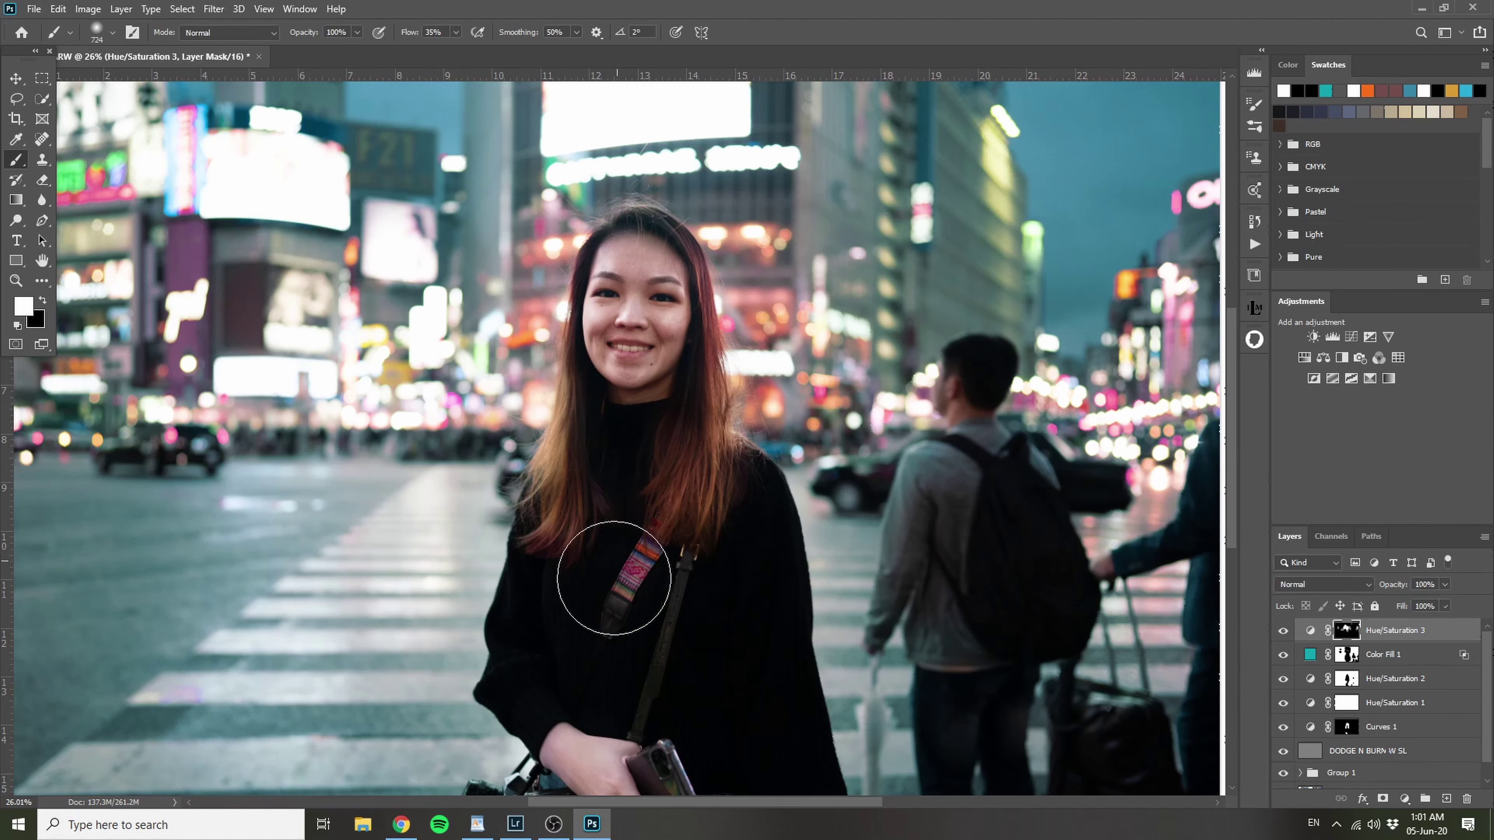
scroll(688, 569, "down", 2, "alt")
key("x")
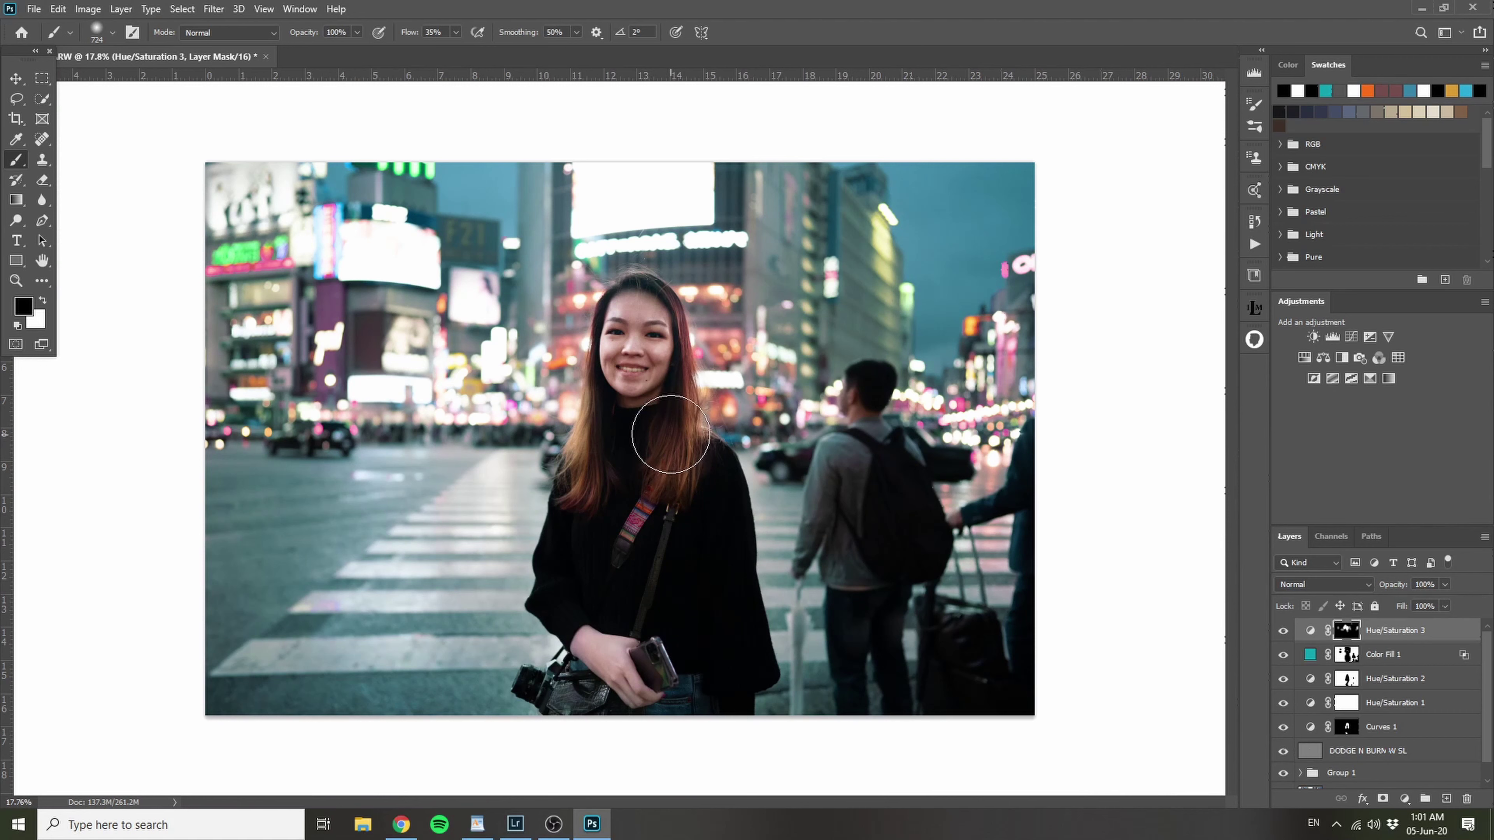
left_click_drag(717, 334, 684, 359, "alt")
scroll(652, 486, "up", 2)
scroll(667, 462, "down", 3)
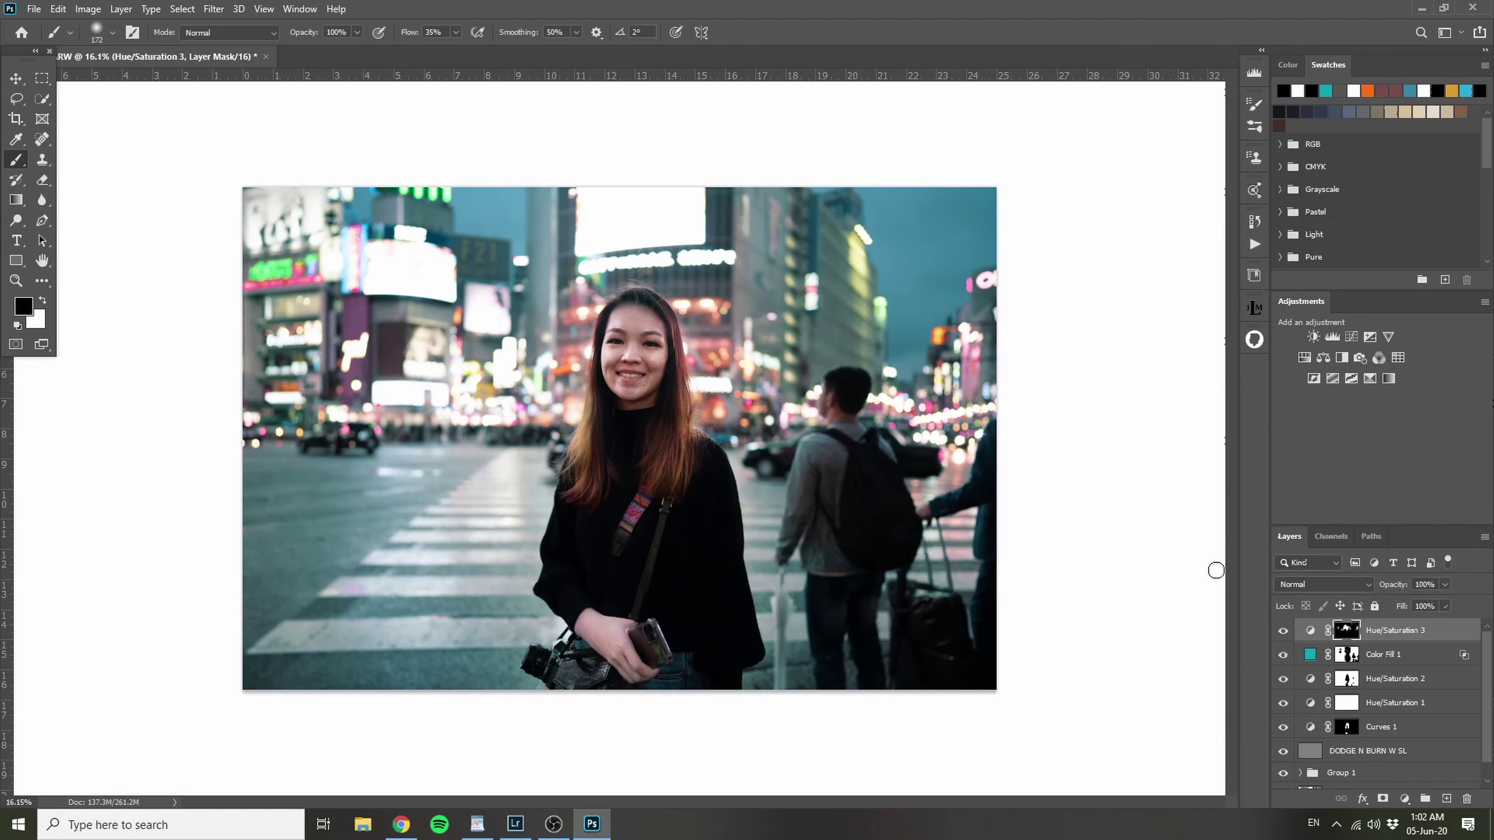
Step: Lower the Curves 1 layer's opacity to 80%, comparing the photo with the layer hidden and shown
scroll(1336, 694, "down", 1)
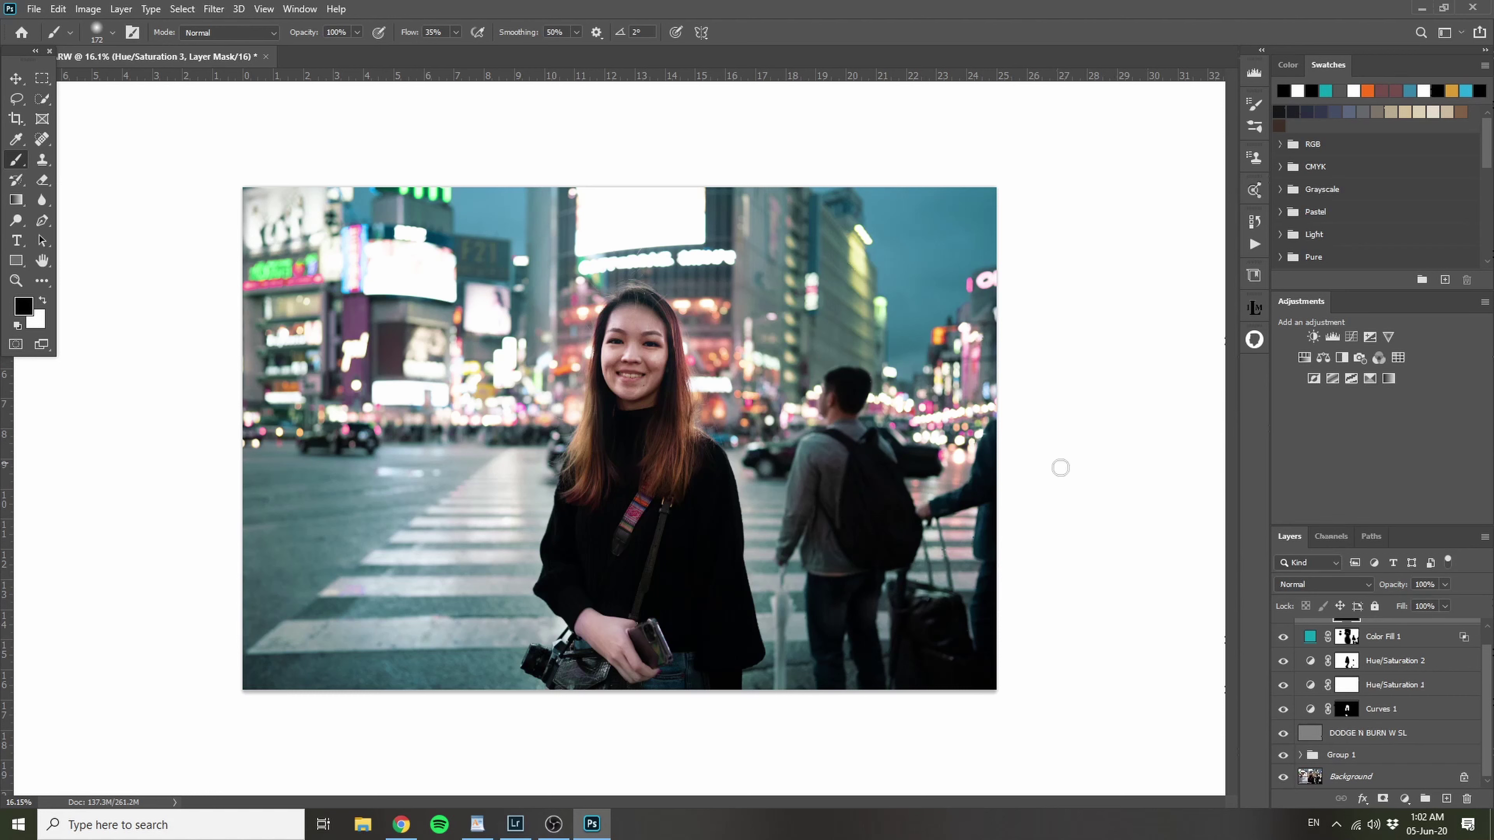
scroll(1324, 663, "up", 1)
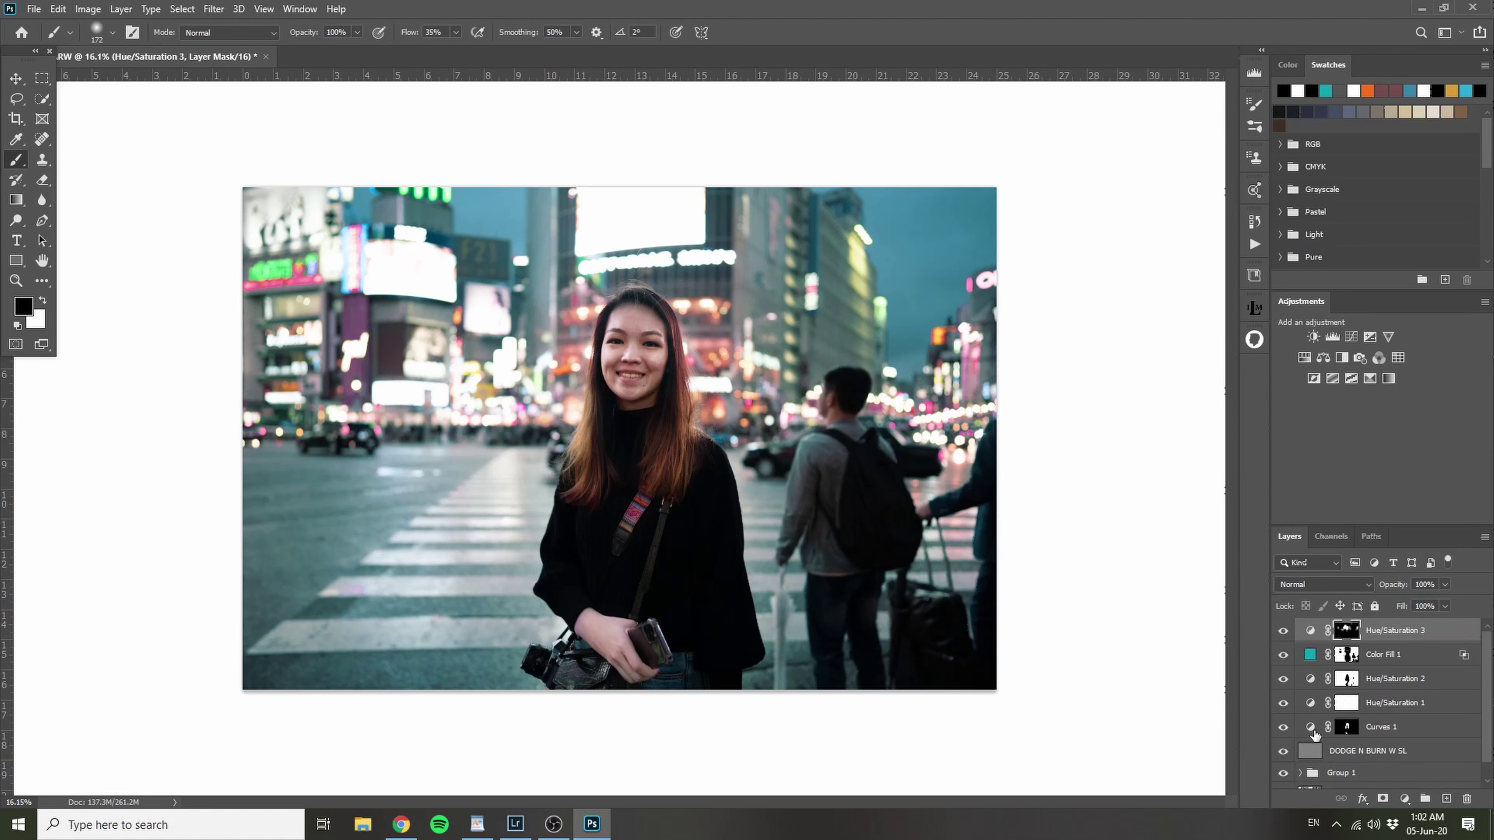
left_click(1348, 731)
left_click(1284, 728)
left_click(1284, 728)
left_click(1284, 728)
left_click(1284, 728)
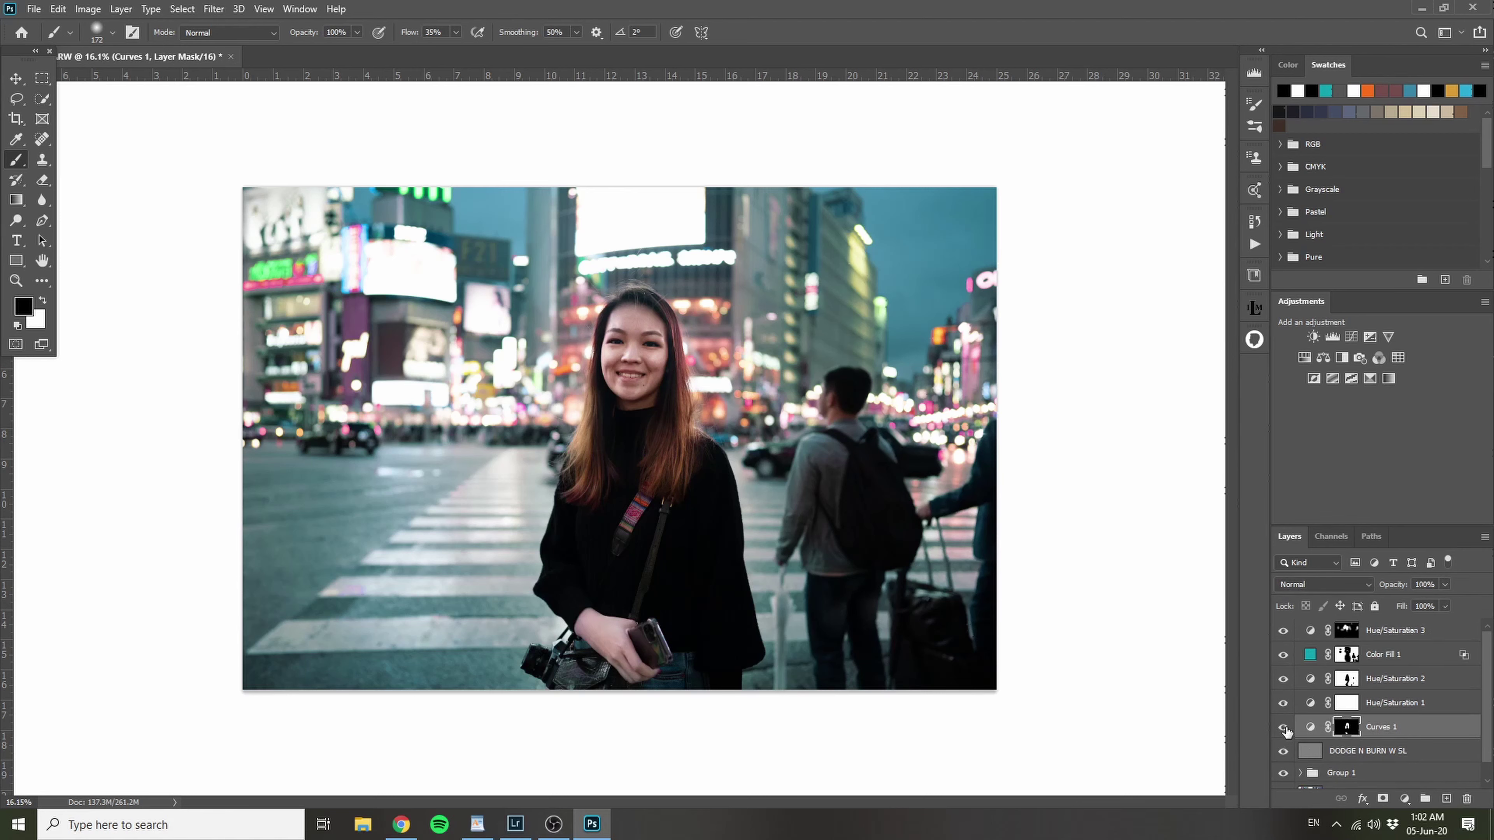
left_click_drag(1398, 591, 1382, 590)
left_click(1282, 728)
left_click(1282, 728)
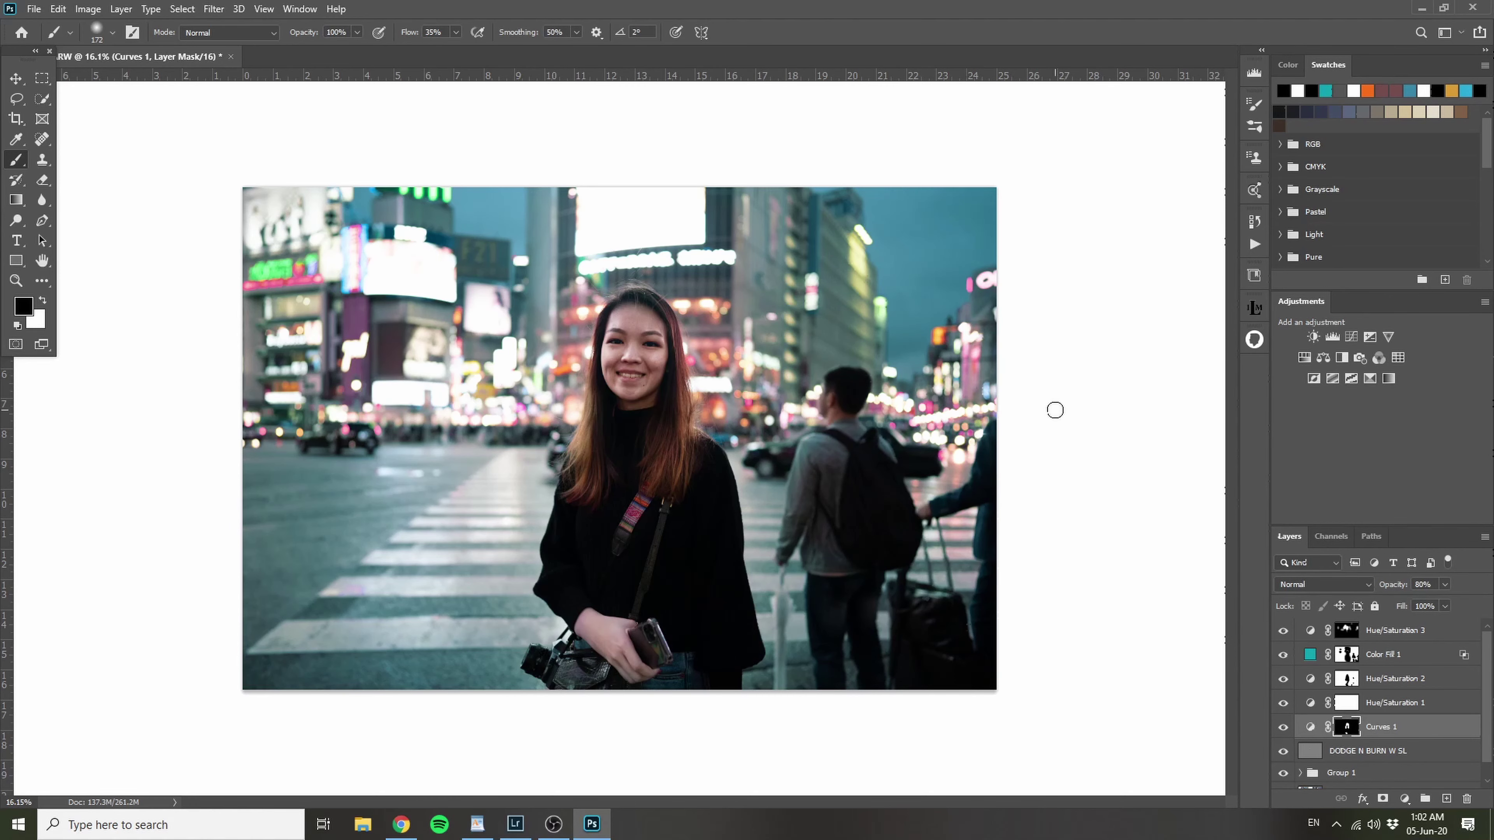
Step: Add a black solid color fill layer above Hue/Saturation 3 and invert its layer mask to black
scroll(628, 333, "up", 1)
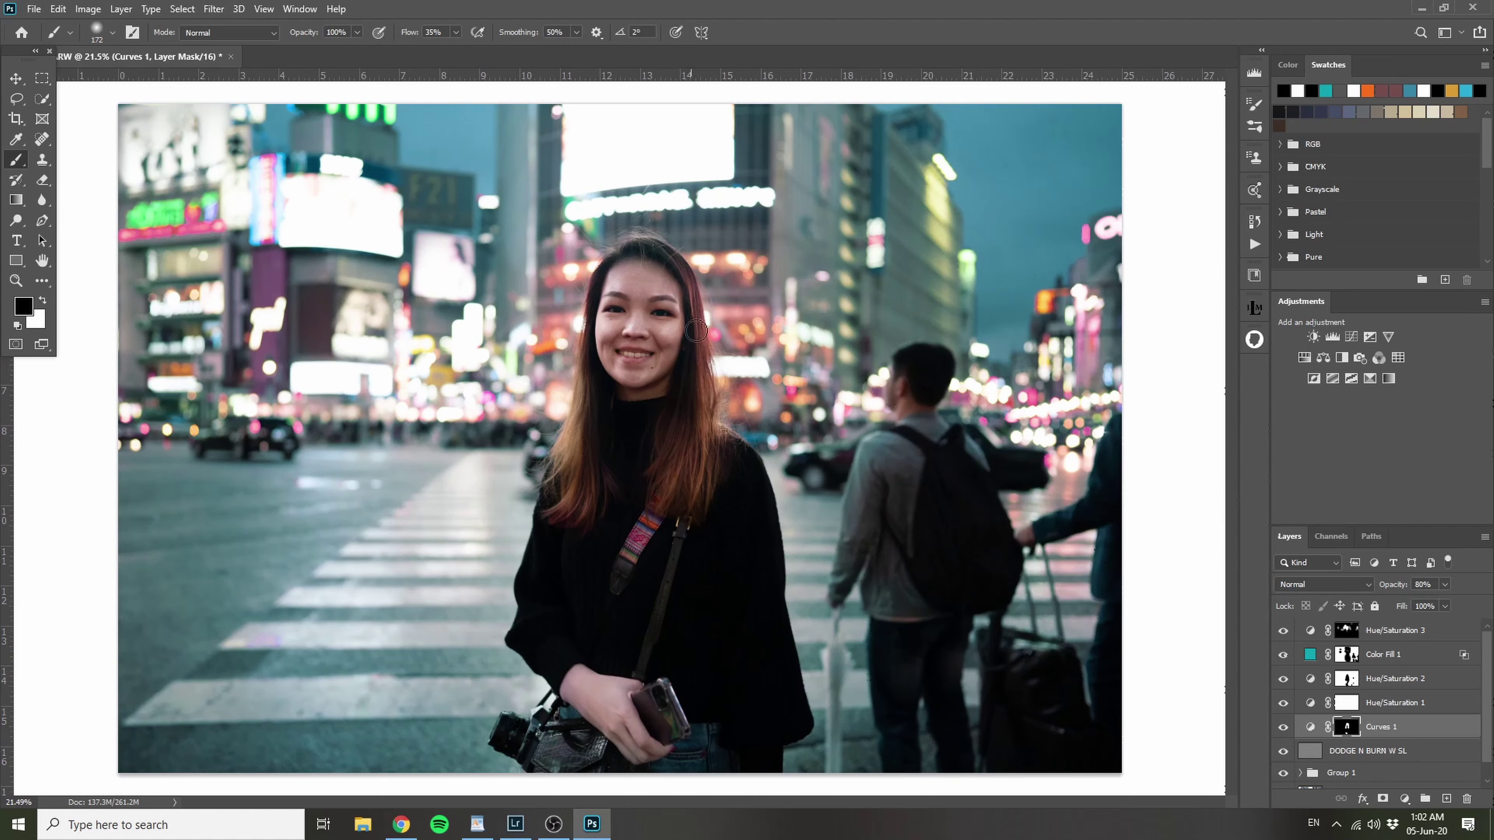
scroll(732, 526, "down", 1)
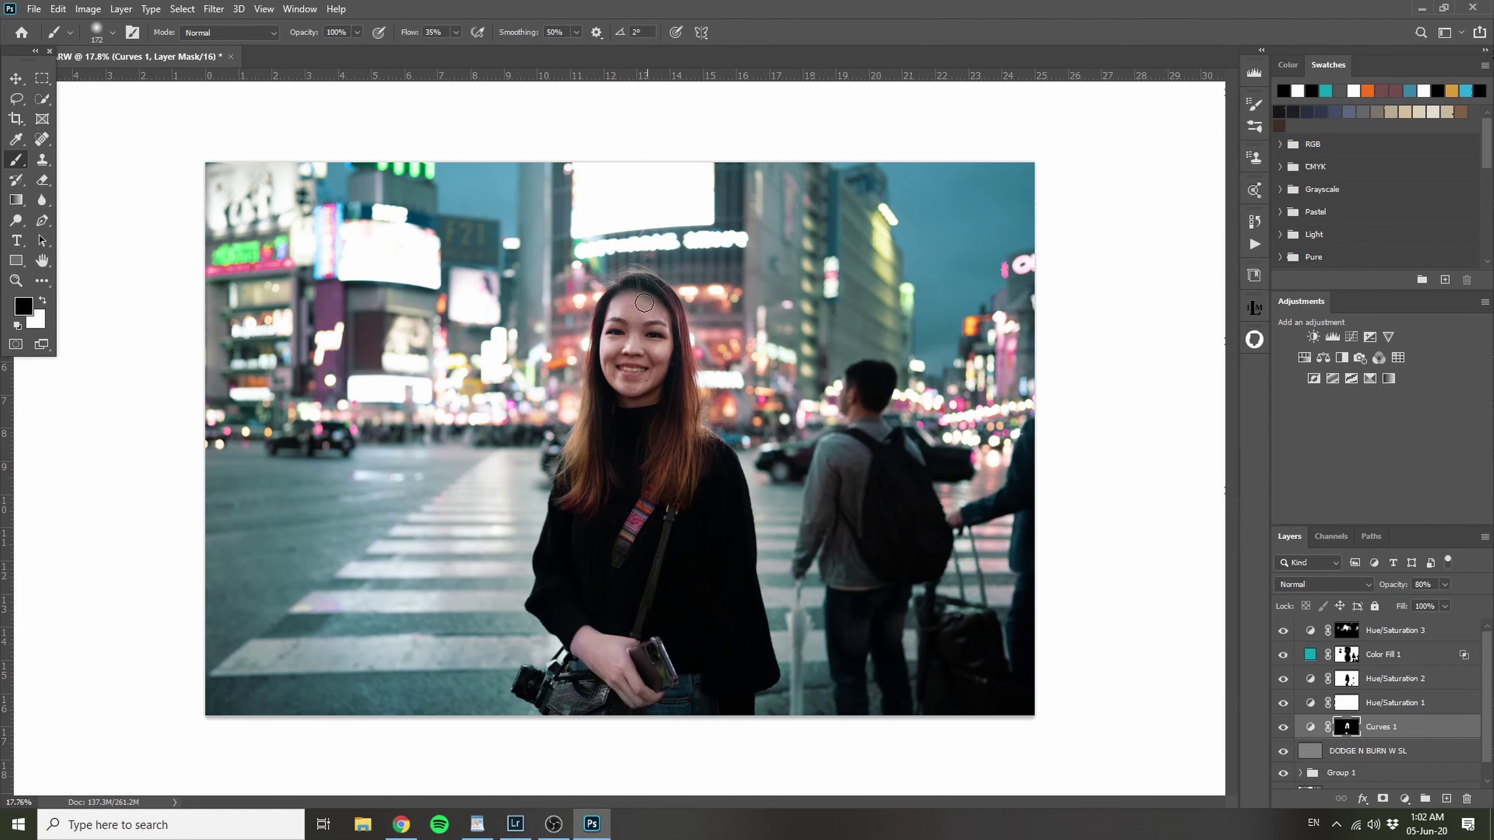
scroll(659, 312, "up", 5)
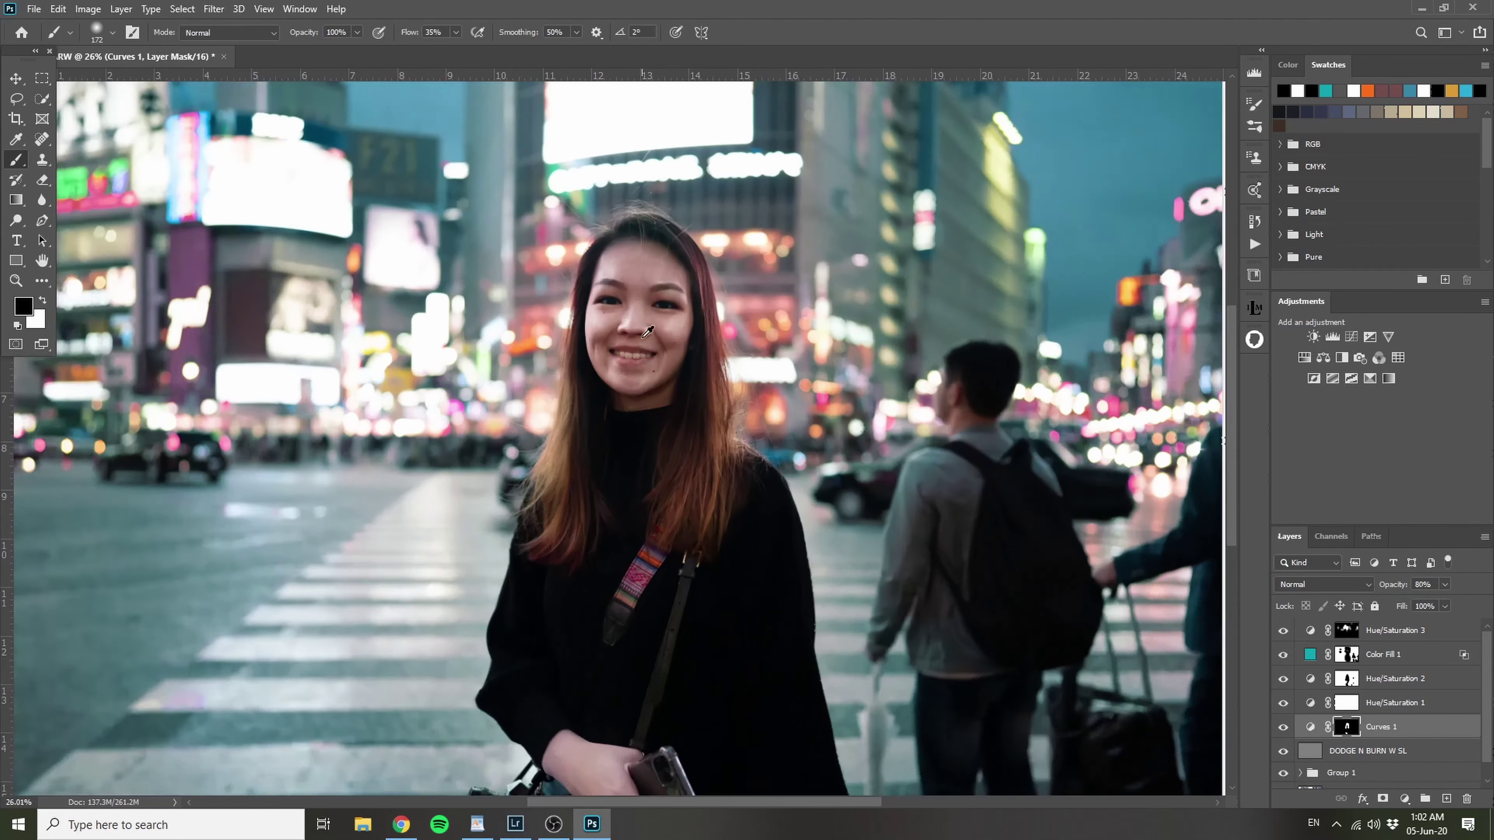
scroll(671, 321, "up", 3)
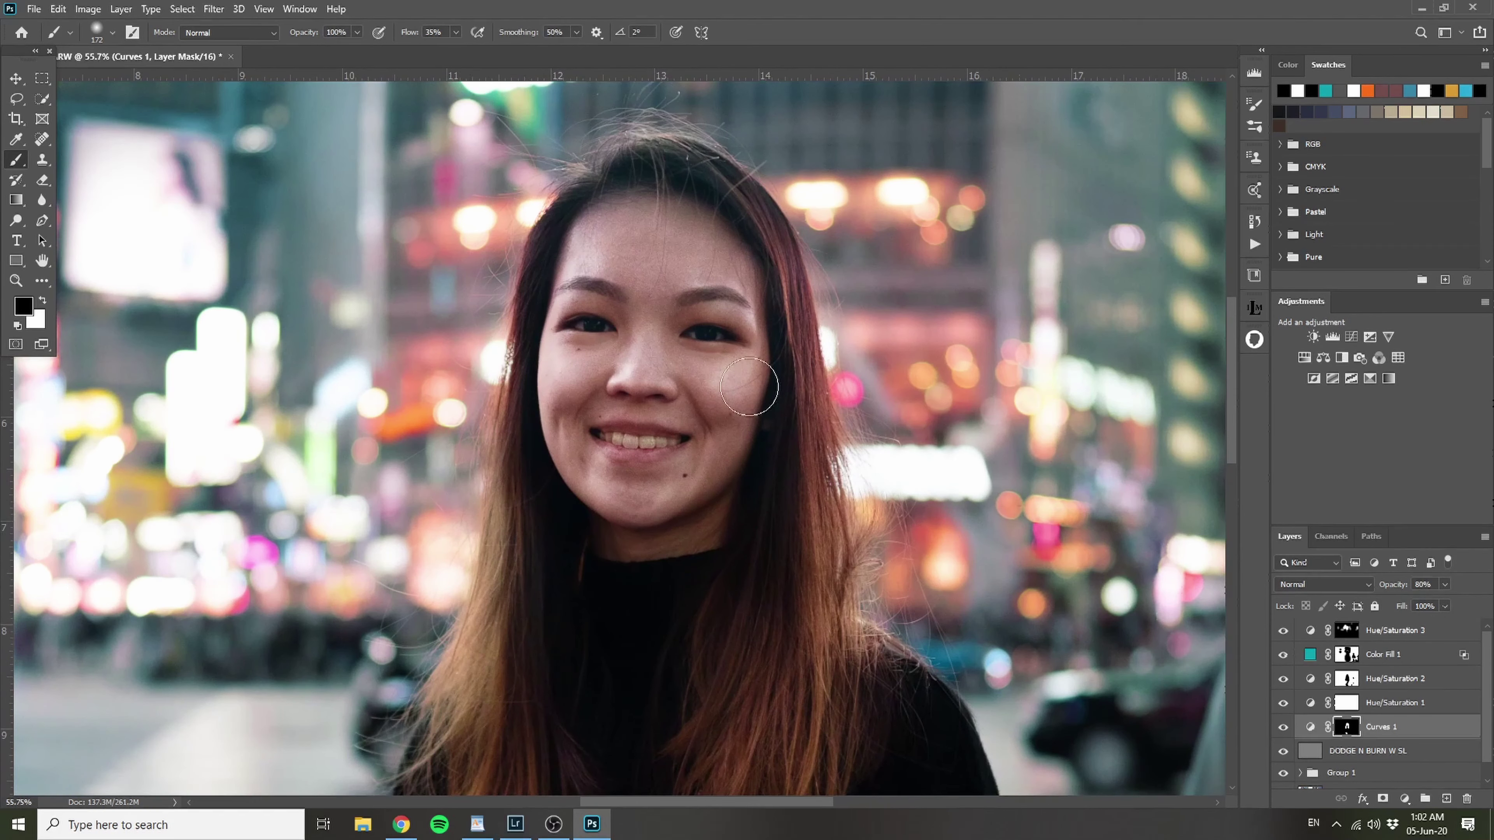
left_click(1394, 630)
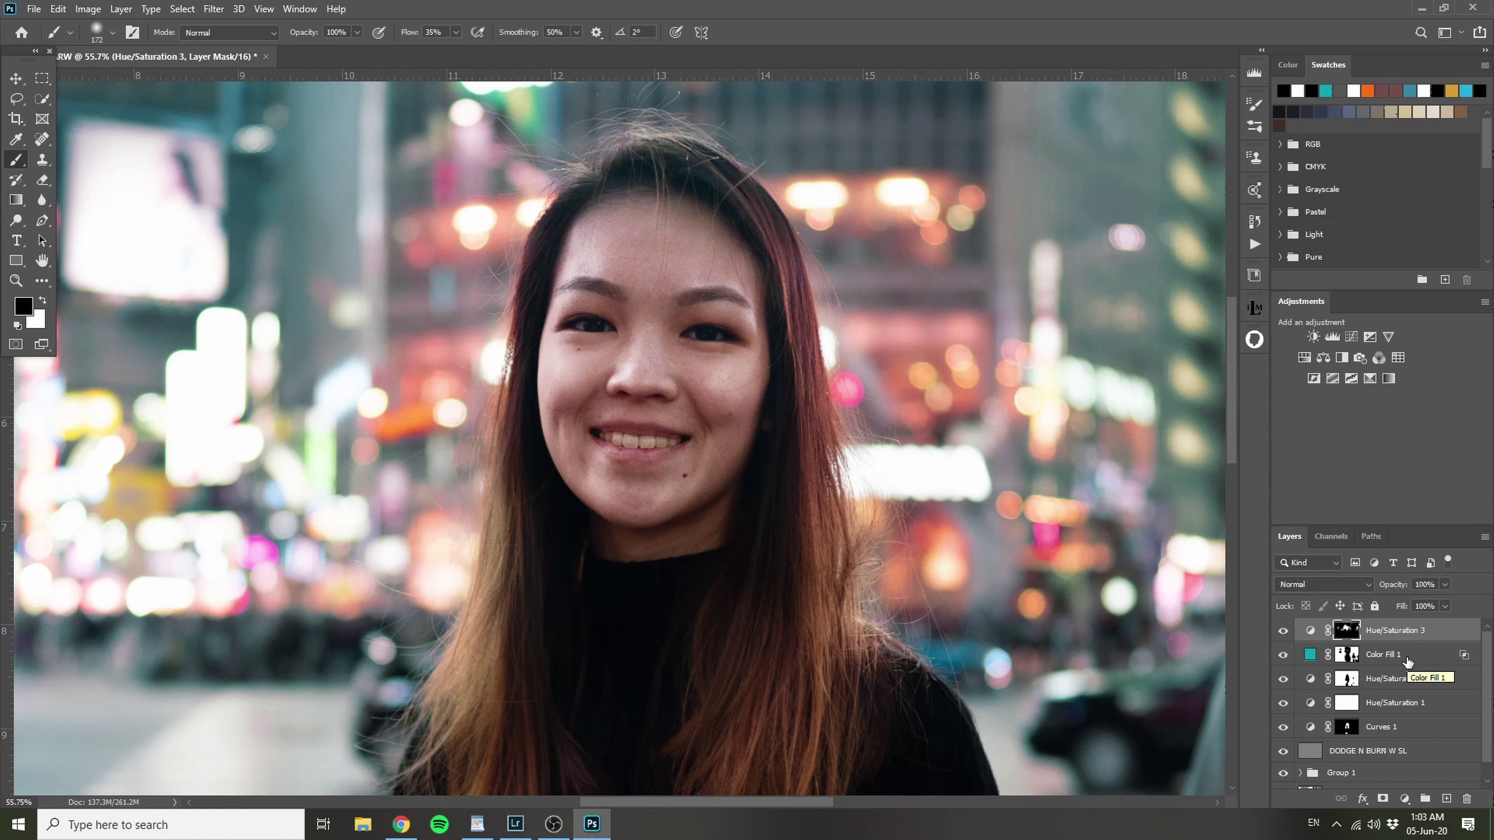
left_click(1404, 799)
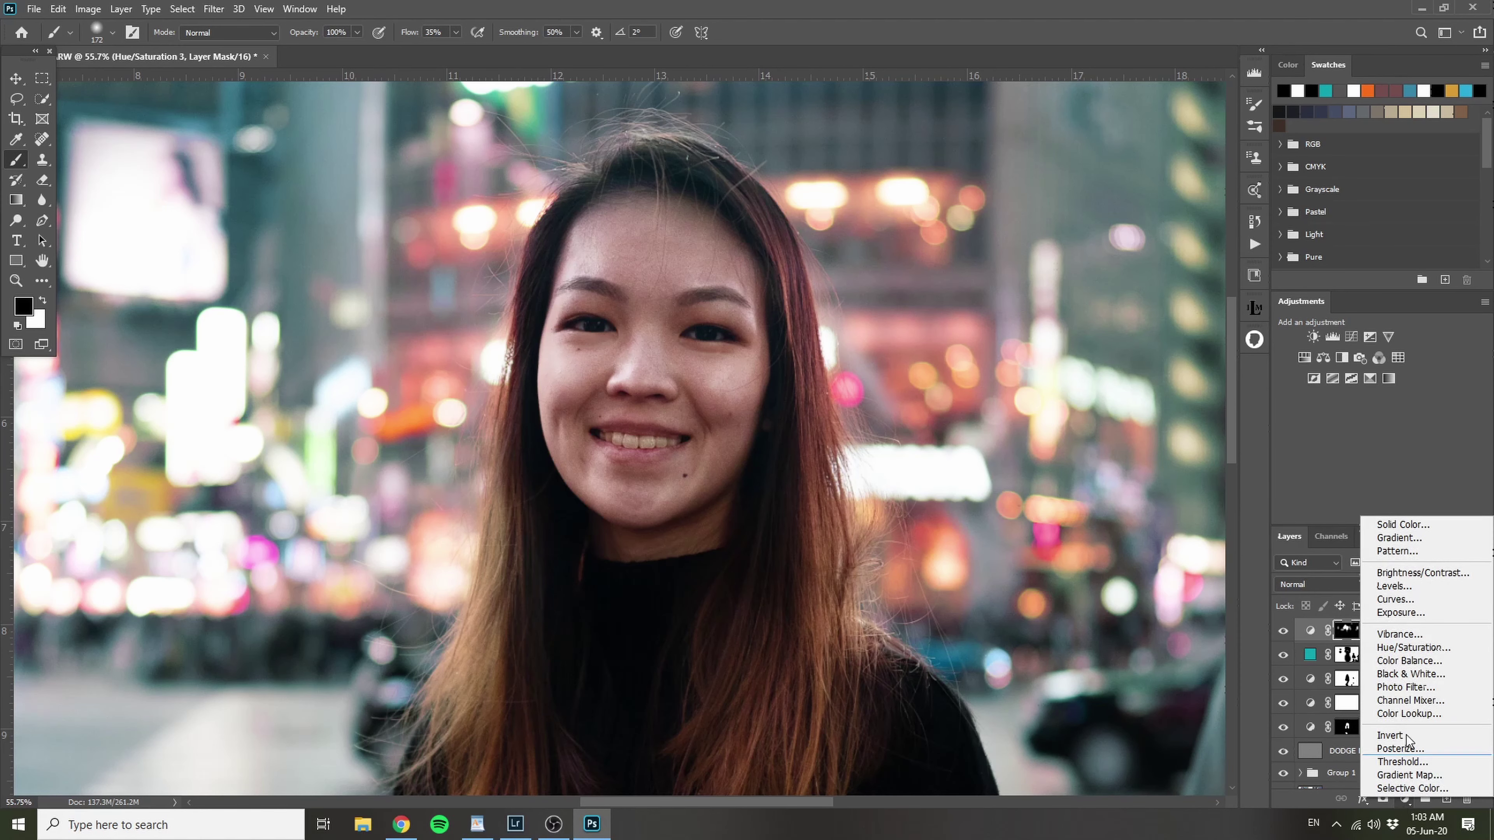
left_click(1400, 525)
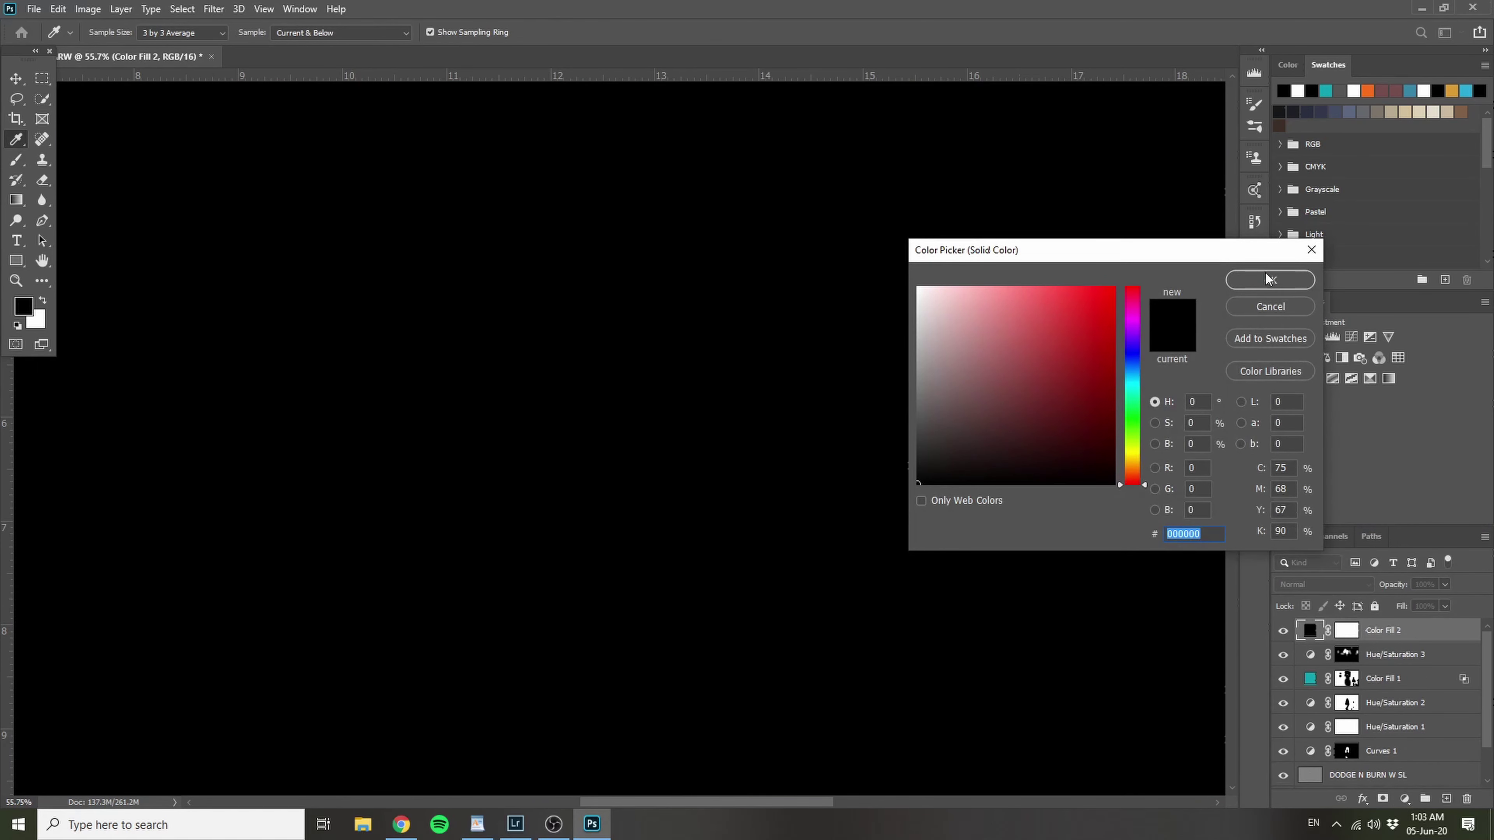
left_click(1268, 279)
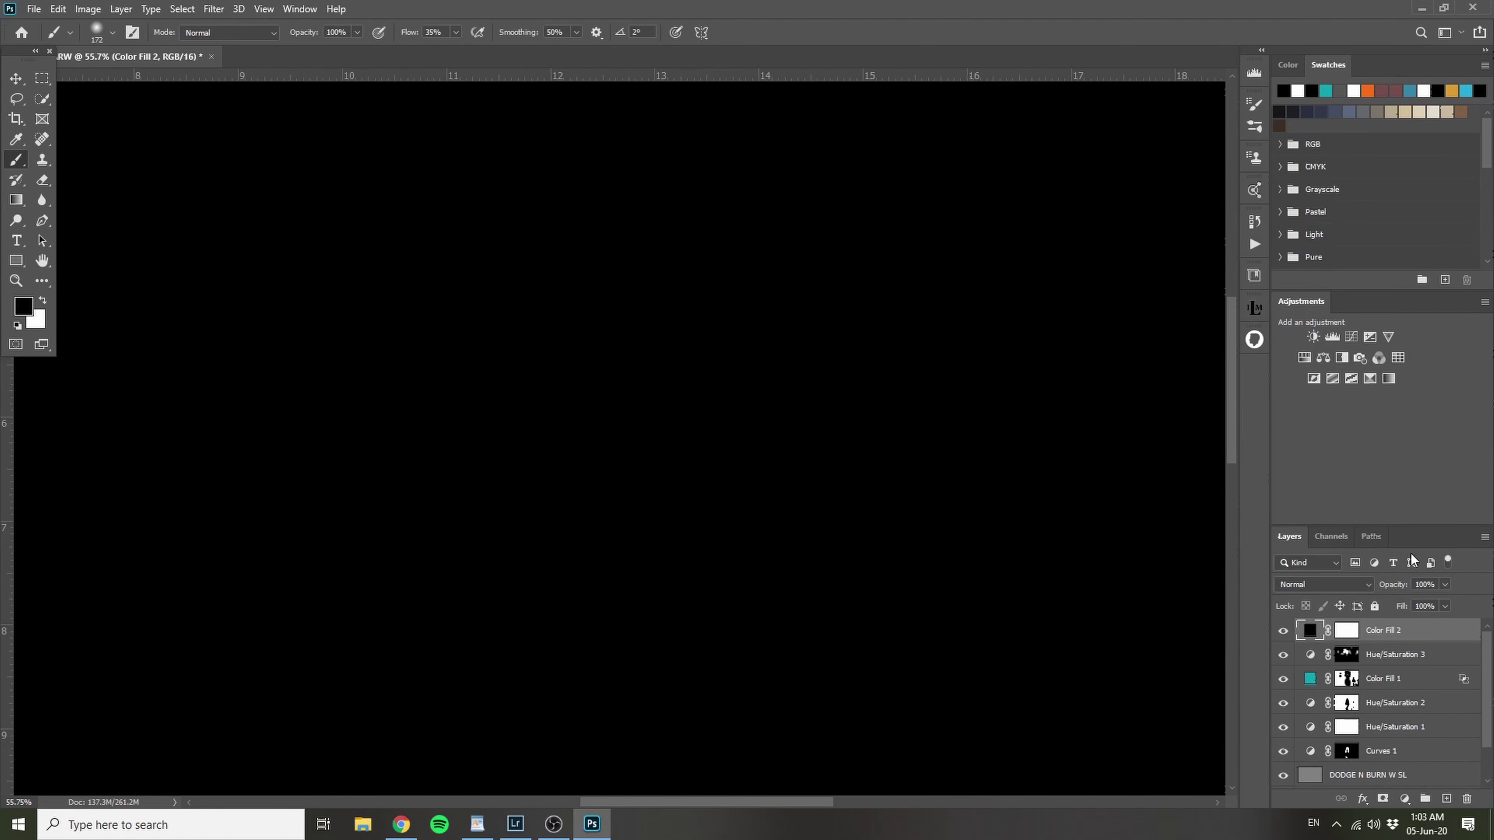
left_click(1346, 631)
key("ctrl+i")
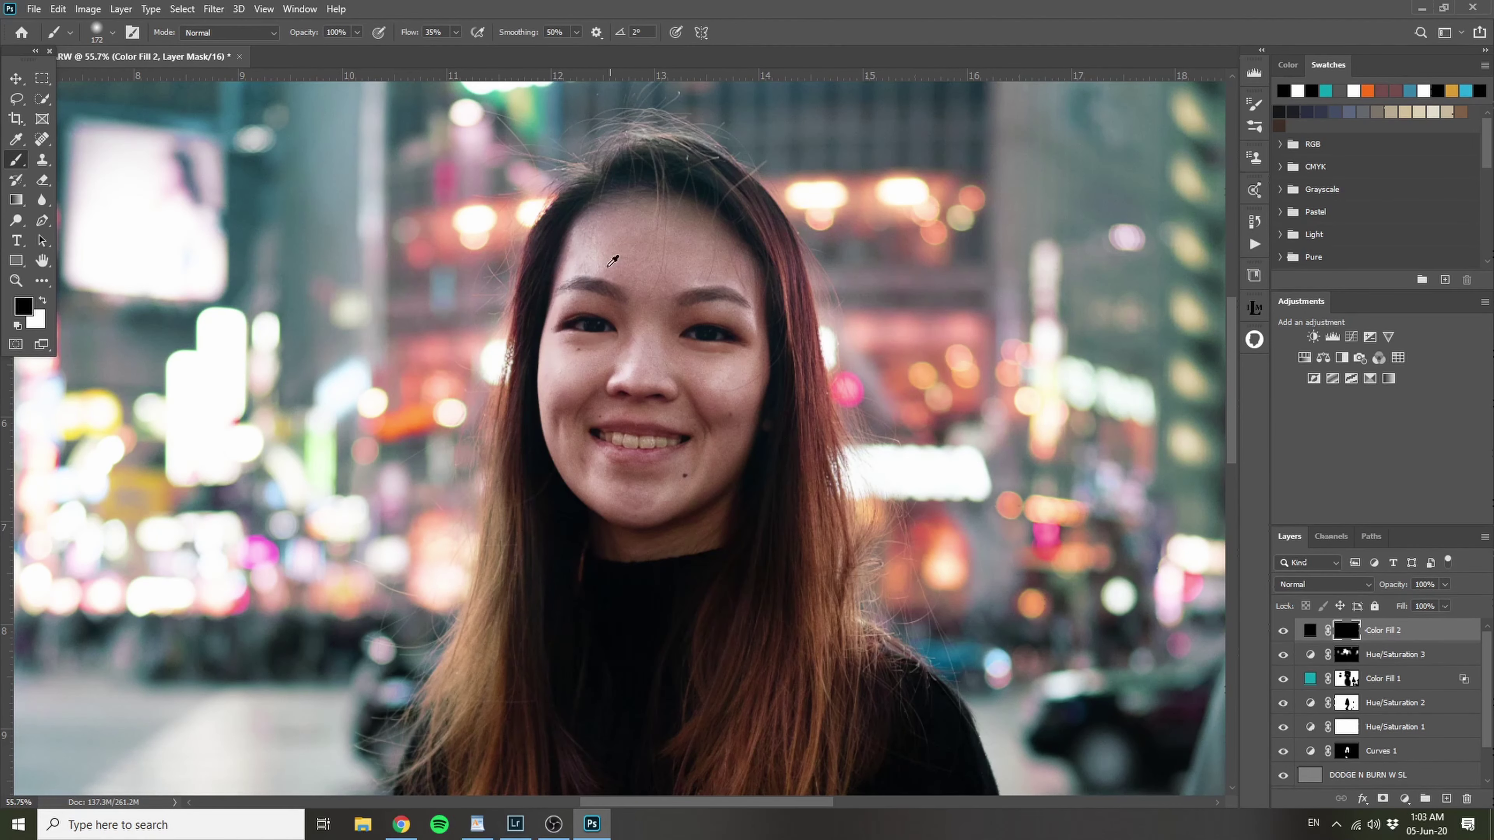
Step: Ready a soft size 17 brush at 100% flow with white as the foreground color for the eye area
scroll(583, 322, "up", 6)
left_click_drag(579, 318, 497, 325)
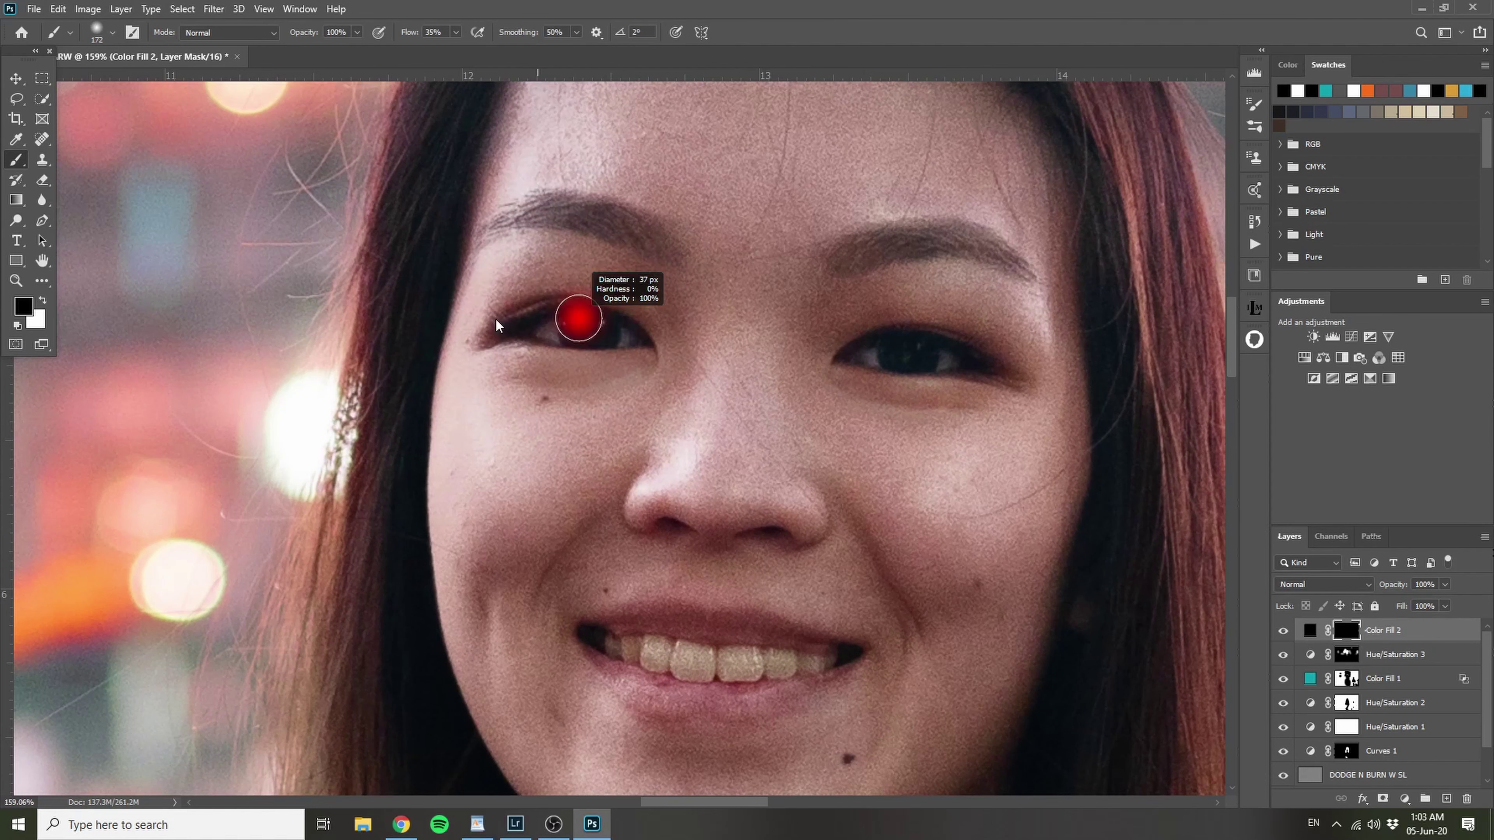
left_click_drag(603, 305, 585, 312)
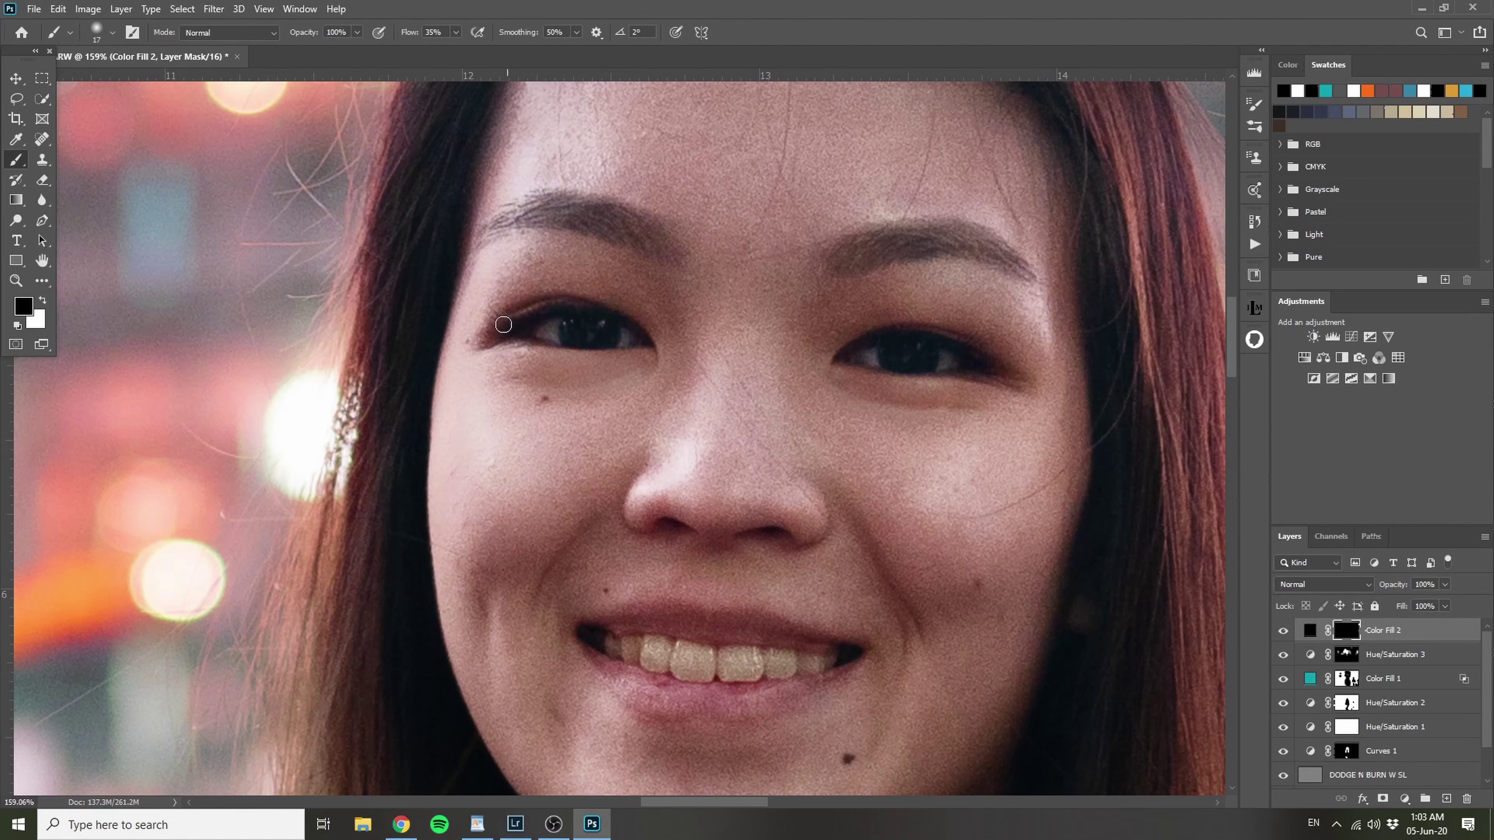
left_click_drag(409, 34, 463, 40)
key("x")
Step: Try painting white on the Color Fill 2 mask along the lash lines of both eyes, and undo the strokes
mouse_move(507, 326)
left_mouse_down()
mouse_move(586, 316)
mouse_move(651, 339)
left_mouse_up()
mouse_move(863, 352)
left_mouse_down()
mouse_move(934, 334)
mouse_move(989, 364)
left_mouse_up()
left_click_drag(716, 249, 599, 307)
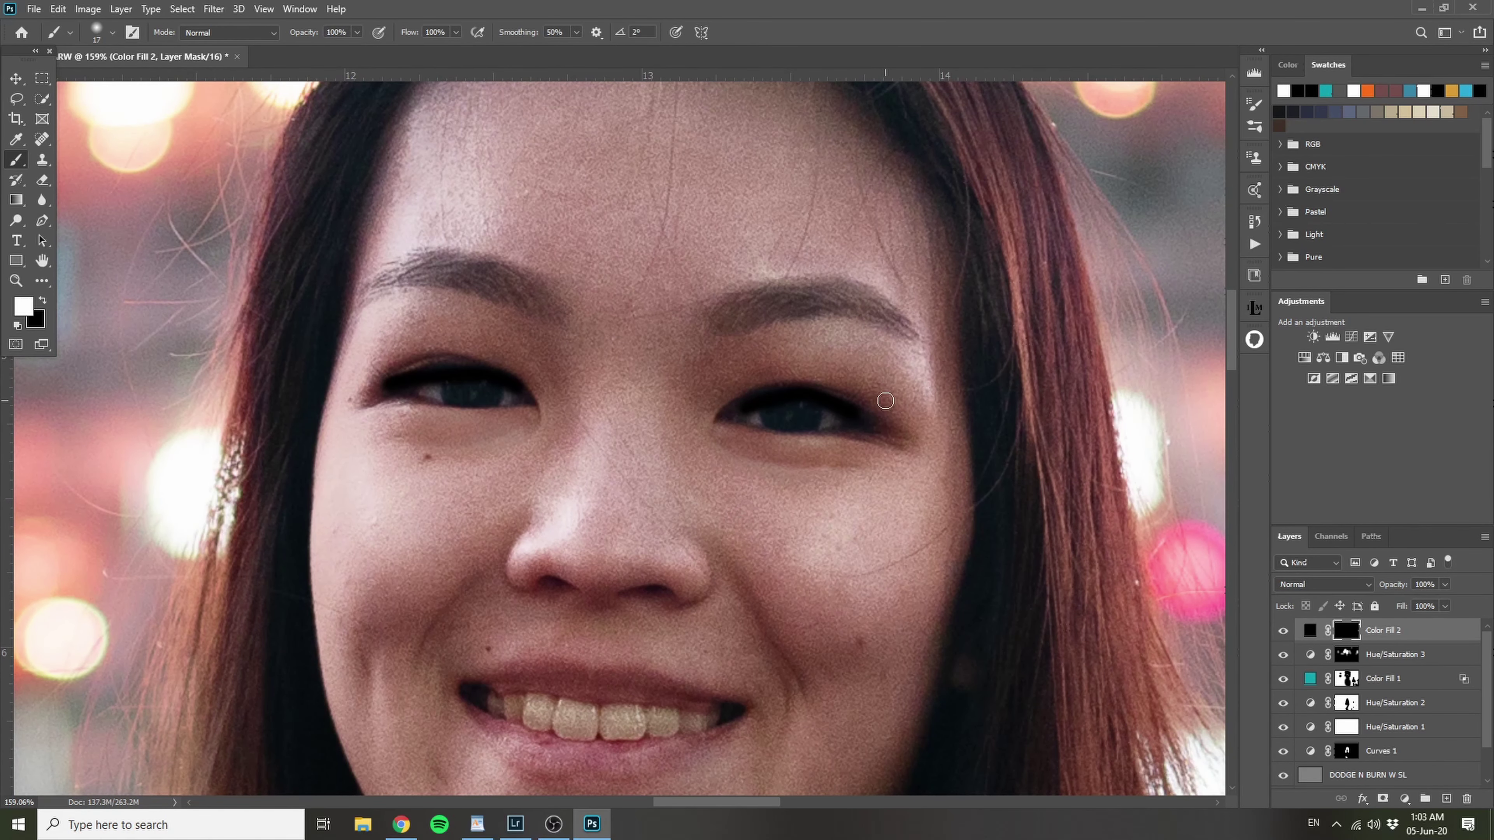
key("ctrl+z")
key("ctrl+z")
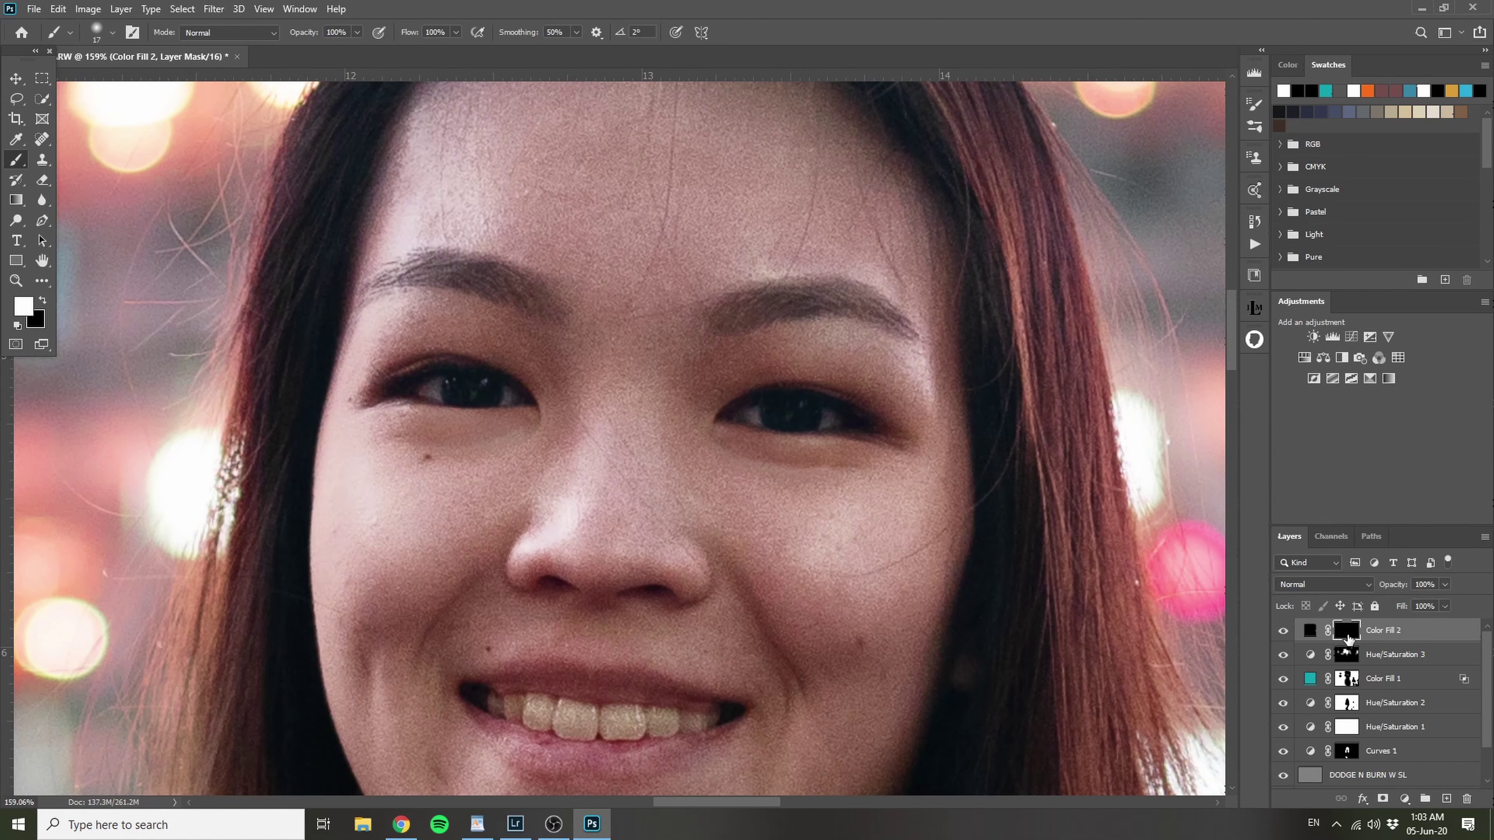
Step: Invert the Color Fill 2 mask to white and limit the fill to dark tones with Blend If, splitting the Underlying Layer white point at 19/51
key("ctrl+i")
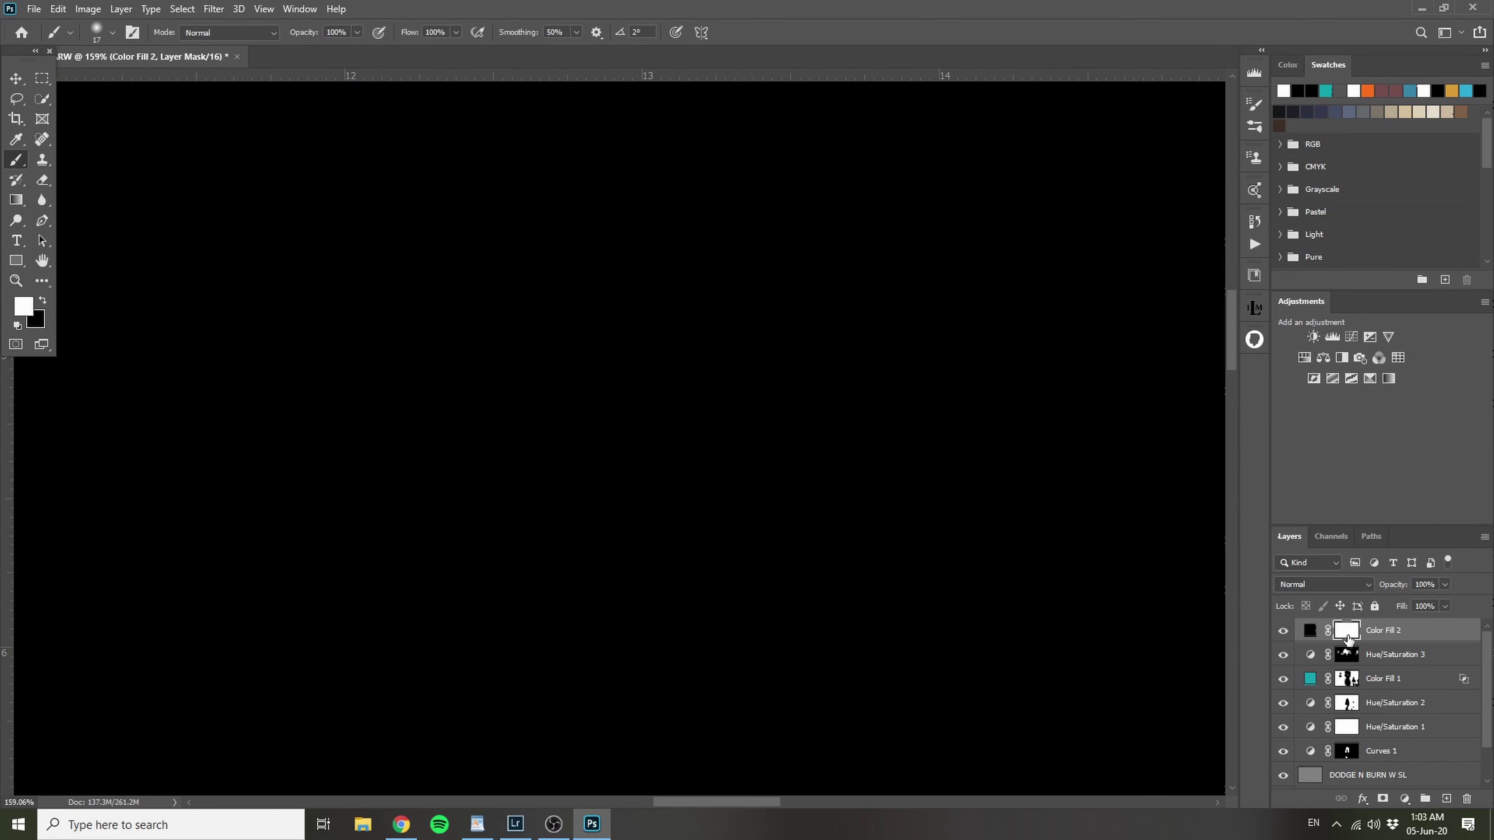
double_click(1437, 638)
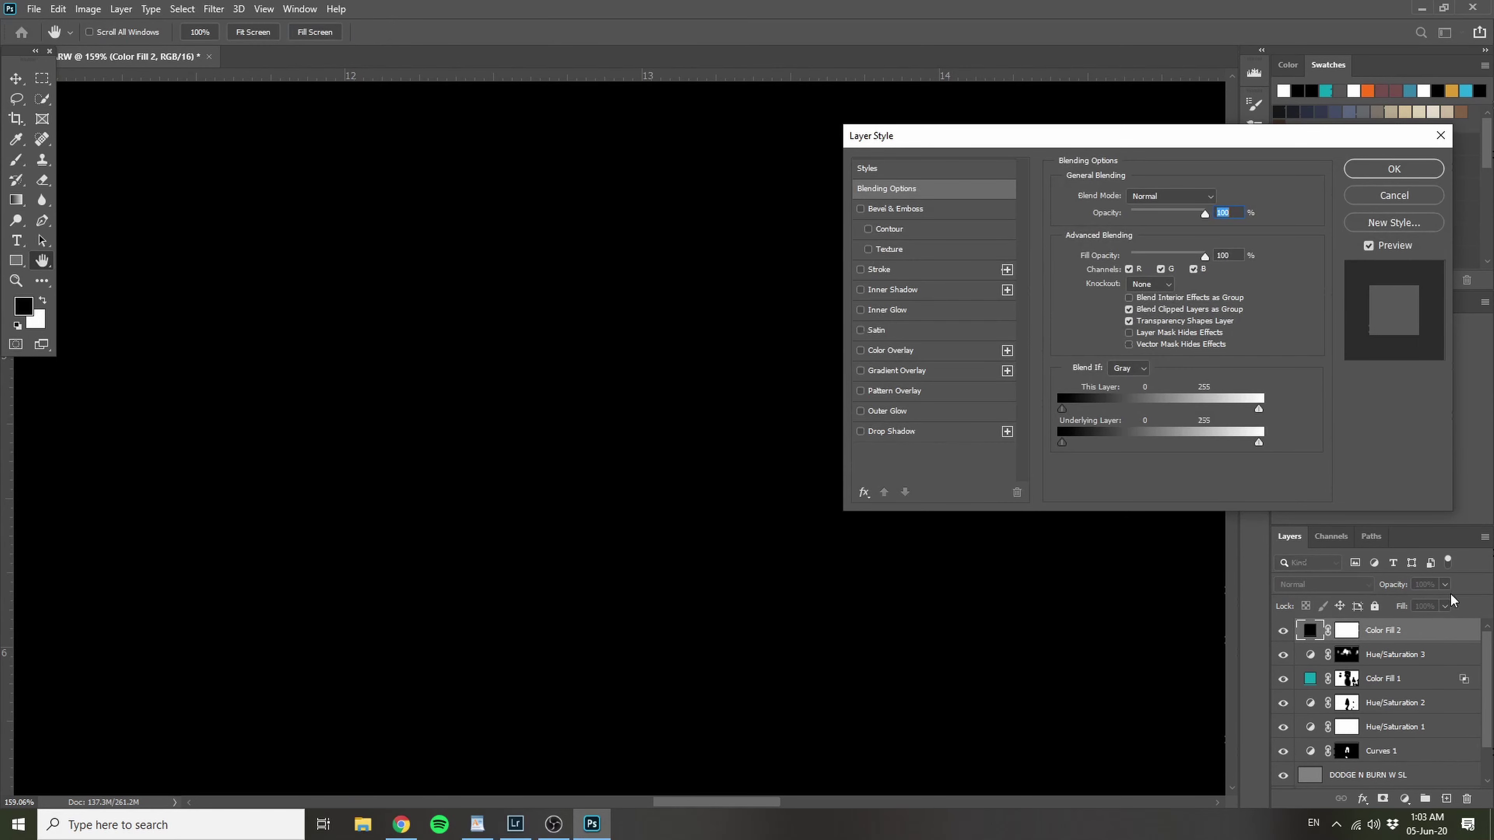
left_click_drag(1258, 443, 1109, 450)
key("alt")
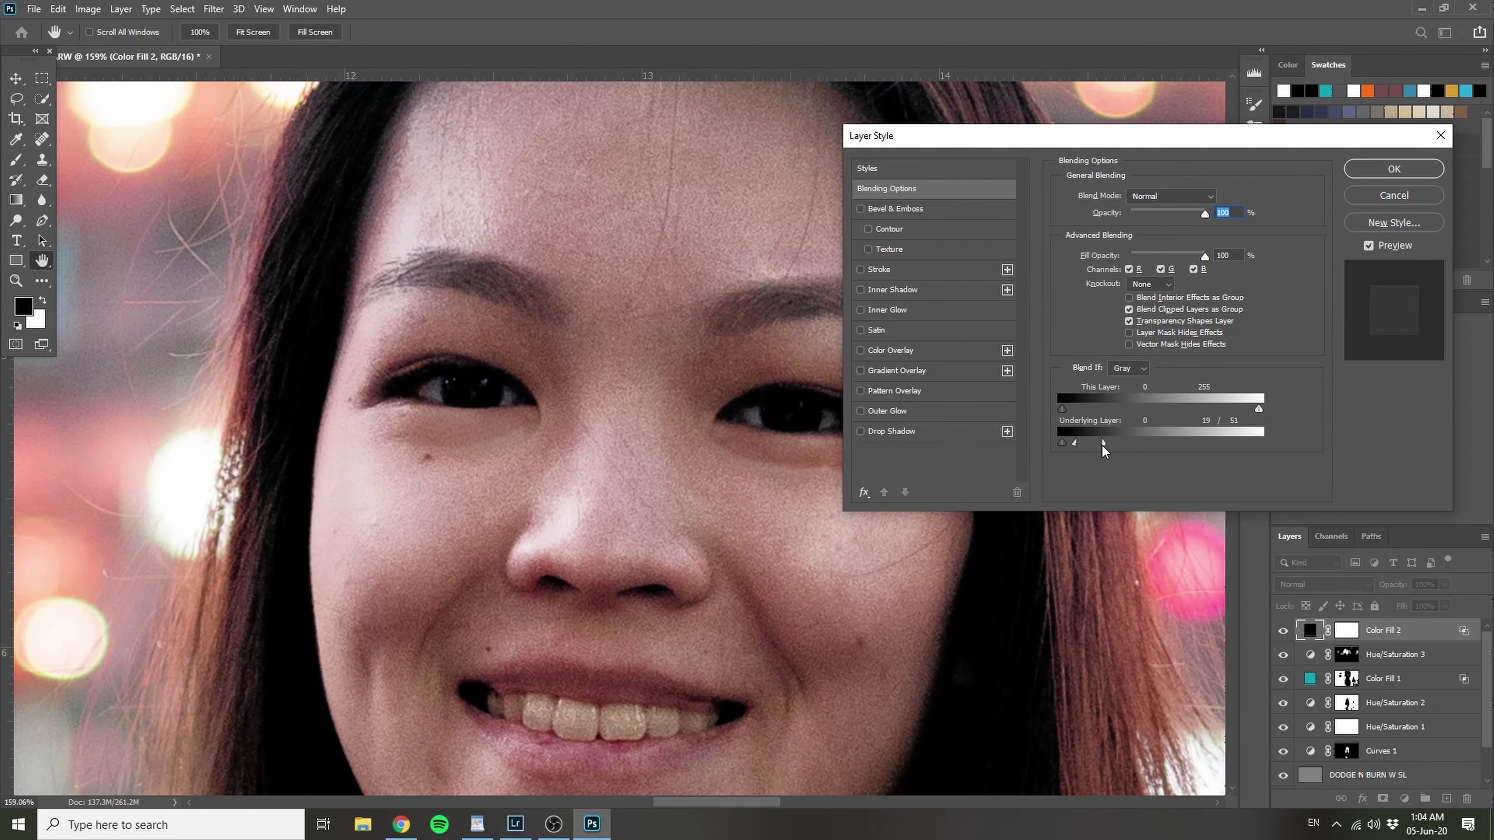
left_click(1393, 169)
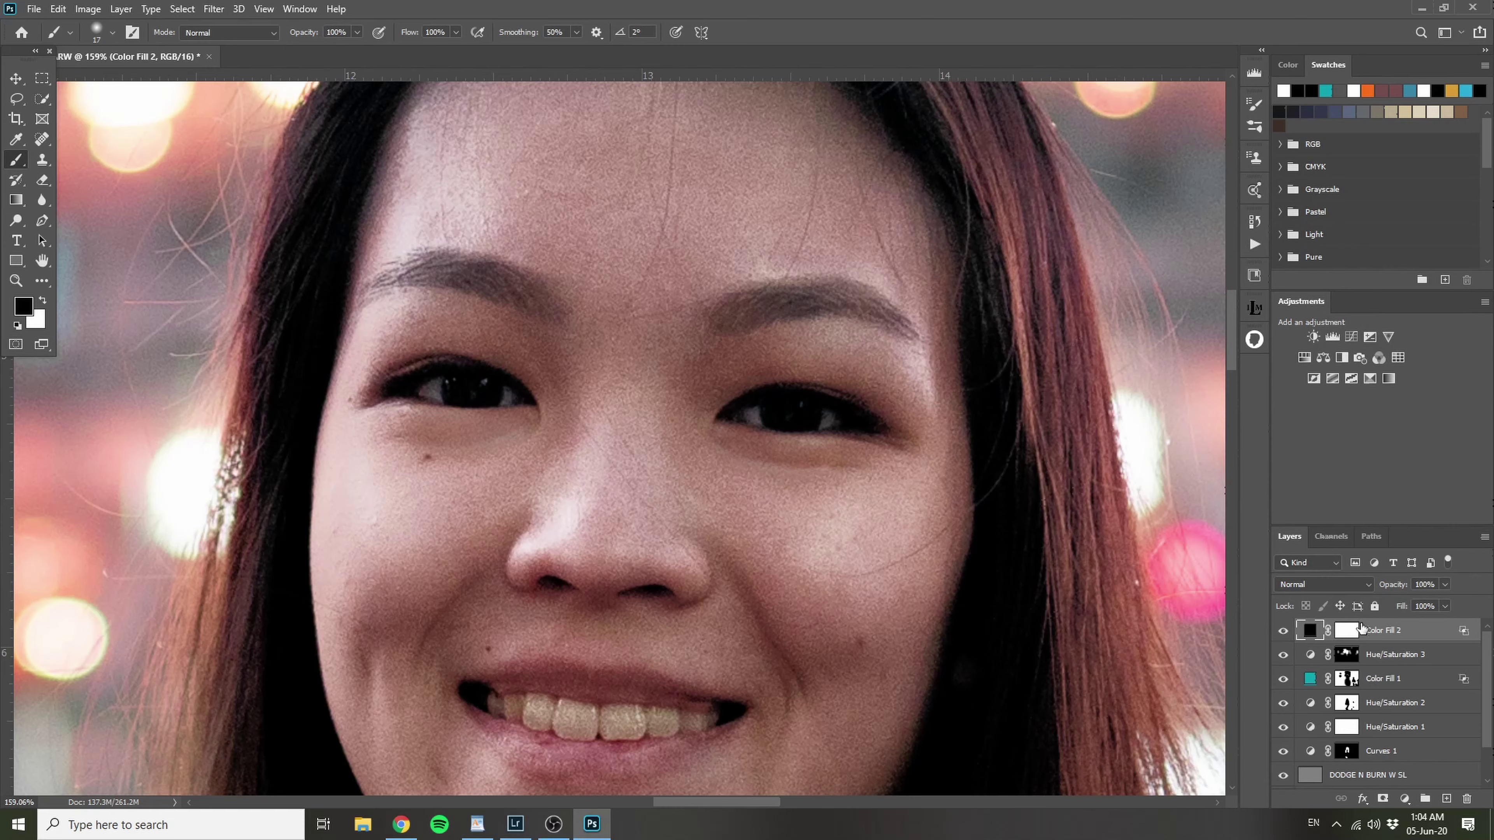
Step: Compare the portrait with the Color Fill 2 layer hidden and shown, at both wide and close views of the face
left_click(1347, 637)
key("x")
scroll(849, 481, "down", 3)
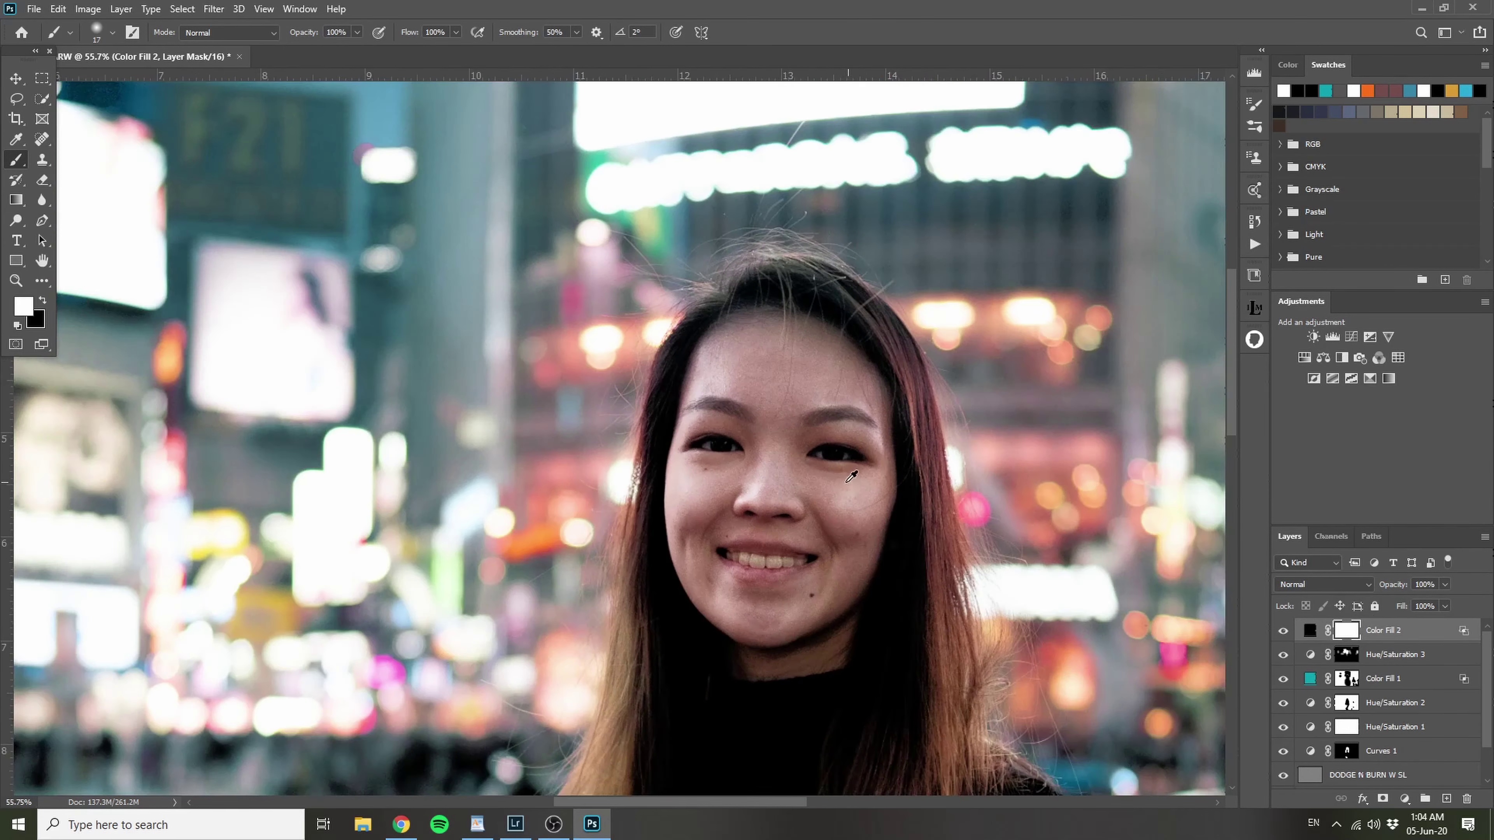
scroll(849, 481, "down", 2)
left_click(1283, 631)
left_click(1284, 632)
left_click(1284, 632)
scroll(703, 382, "up", 10)
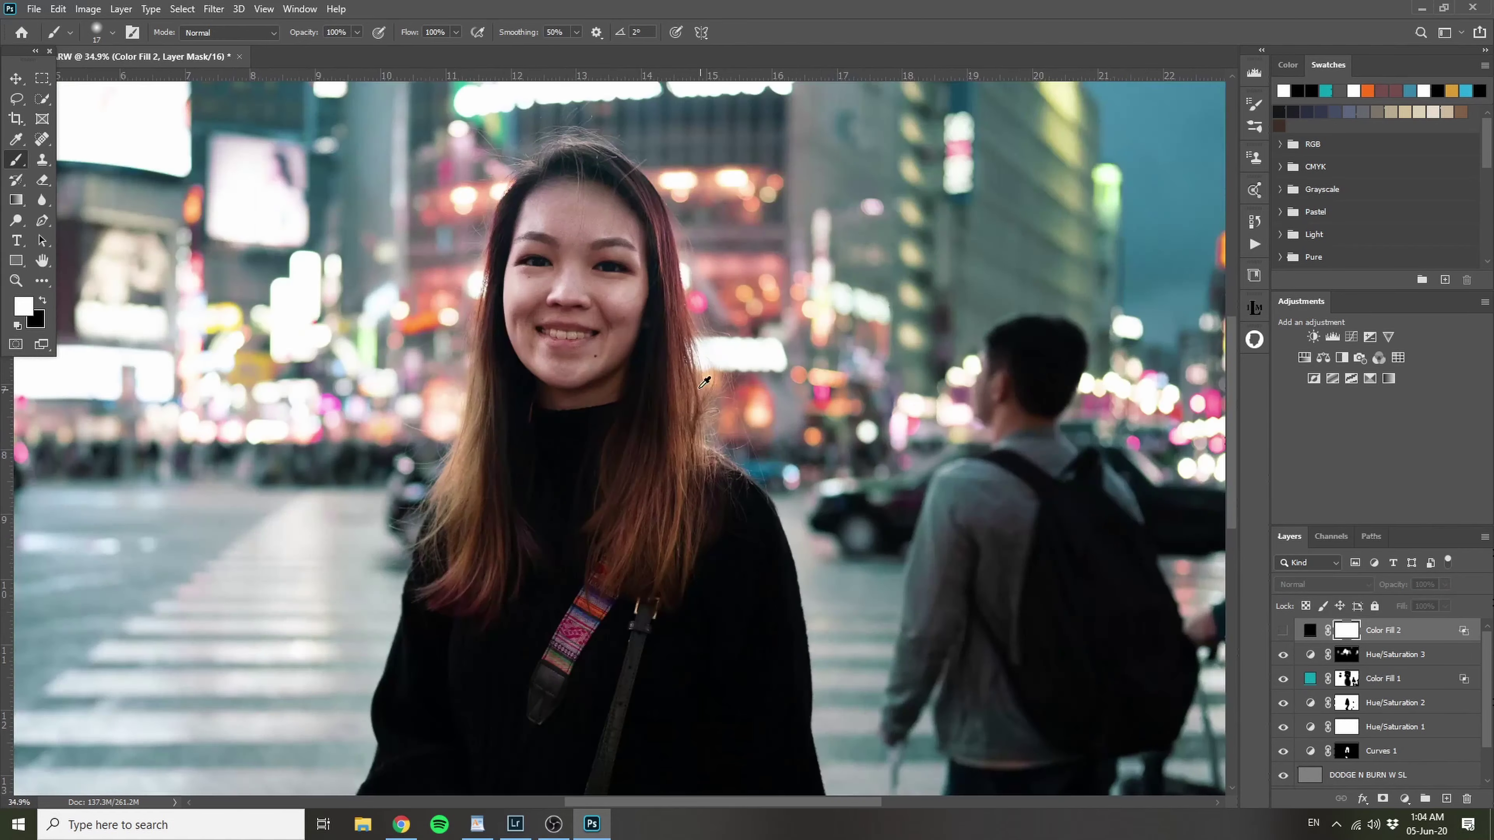
scroll(653, 338, "up", 4)
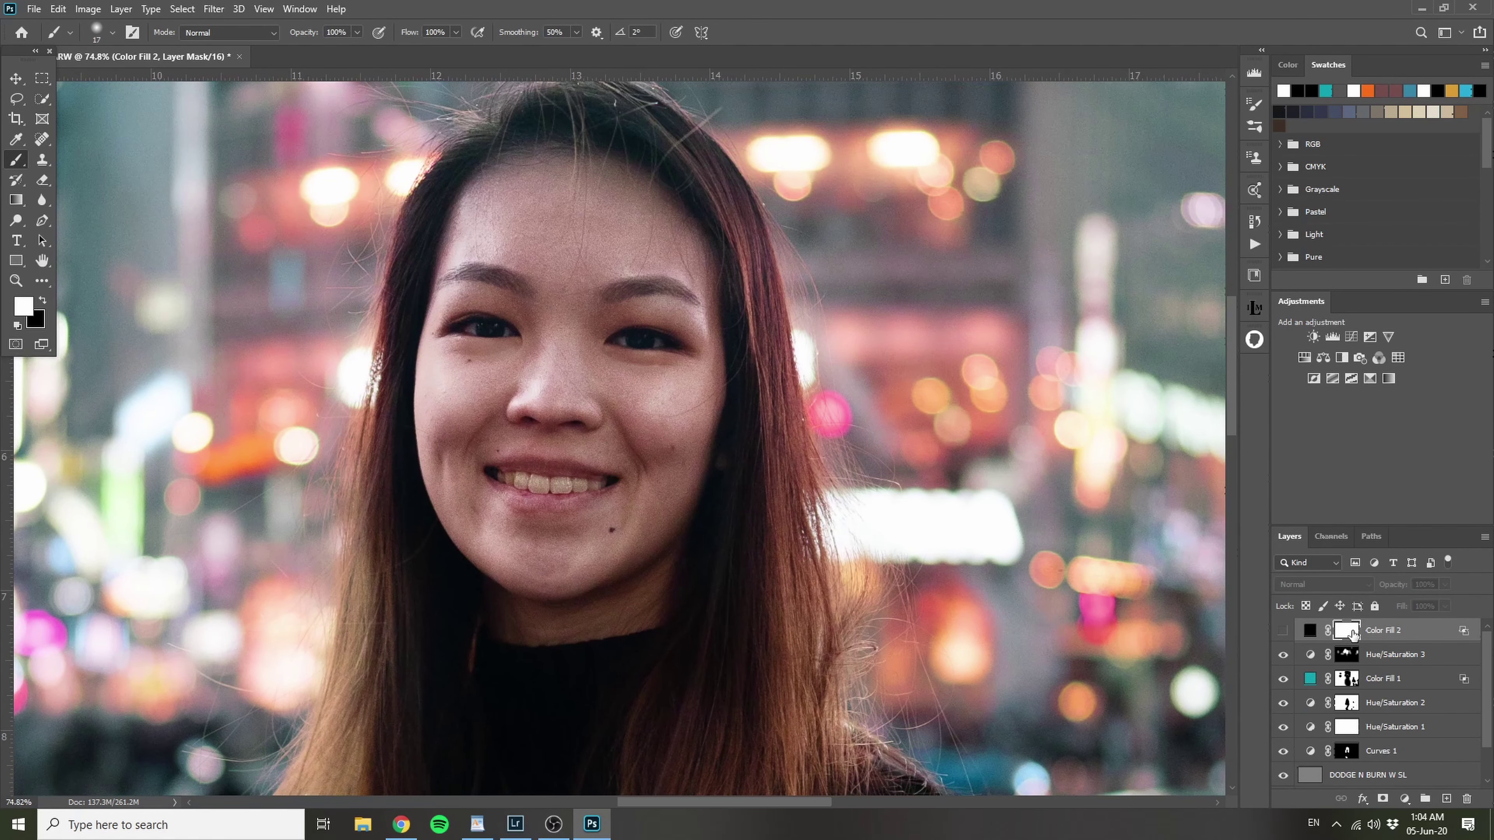
left_click(1283, 631)
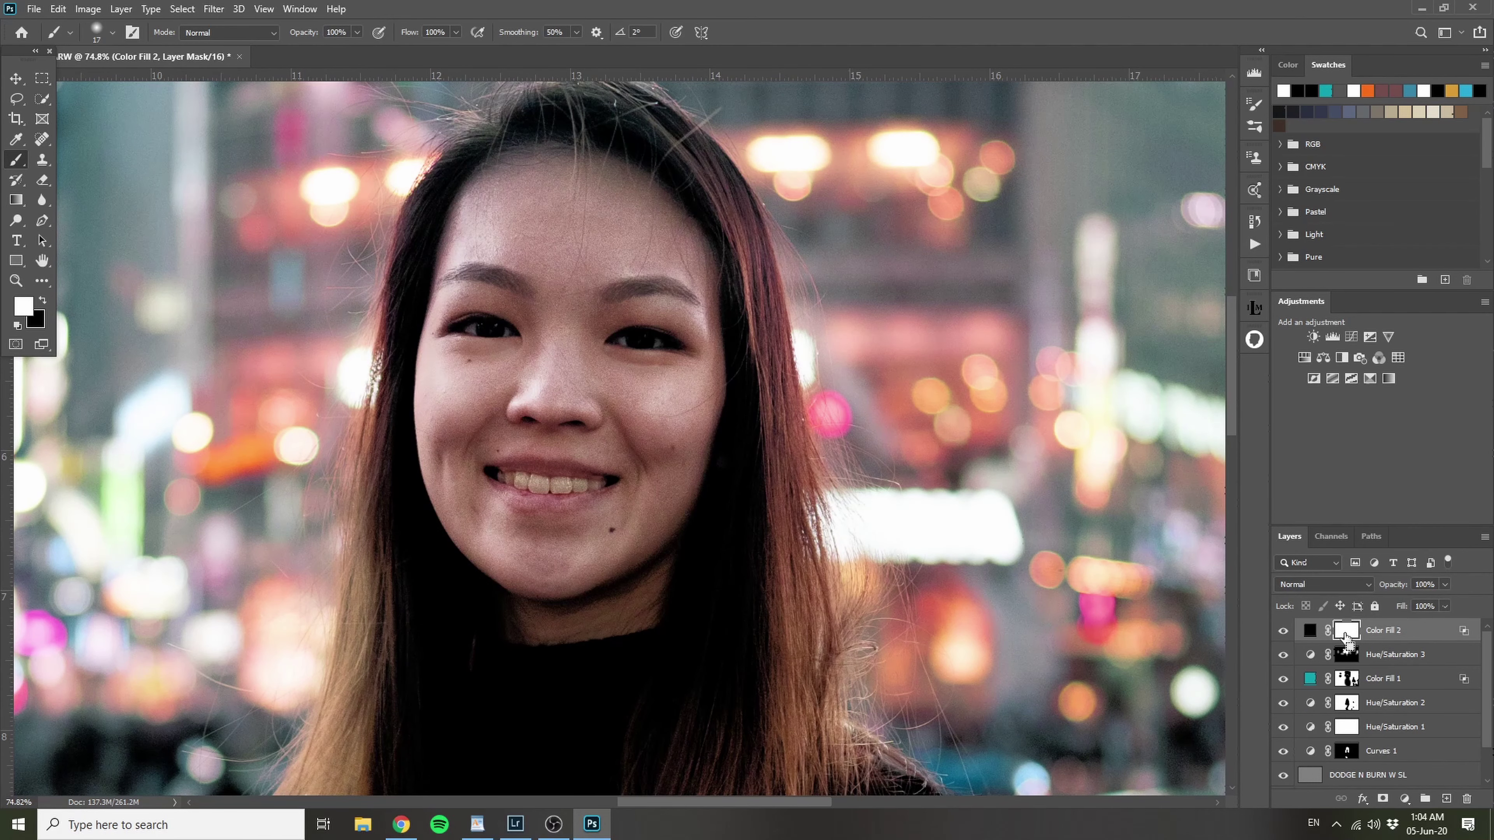
Step: Invert the Color Fill 2 mask to black and paint white over both eyes with a size 135 brush
key("ctrl+i")
left_click_drag(519, 352, 509, 324)
key("x")
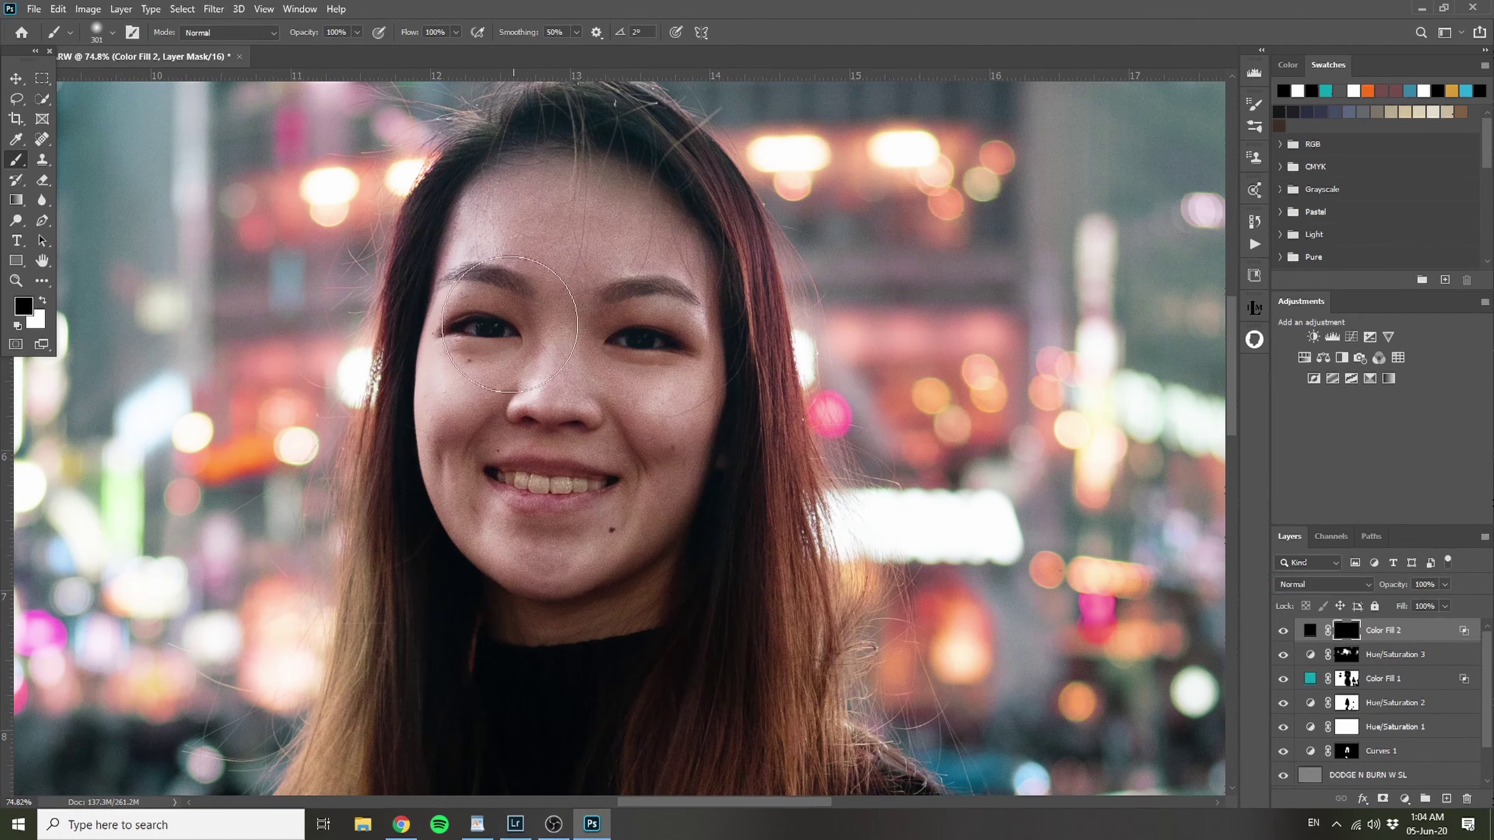
scroll(487, 316, "up", 7)
left_click_drag(497, 382, 397, 376)
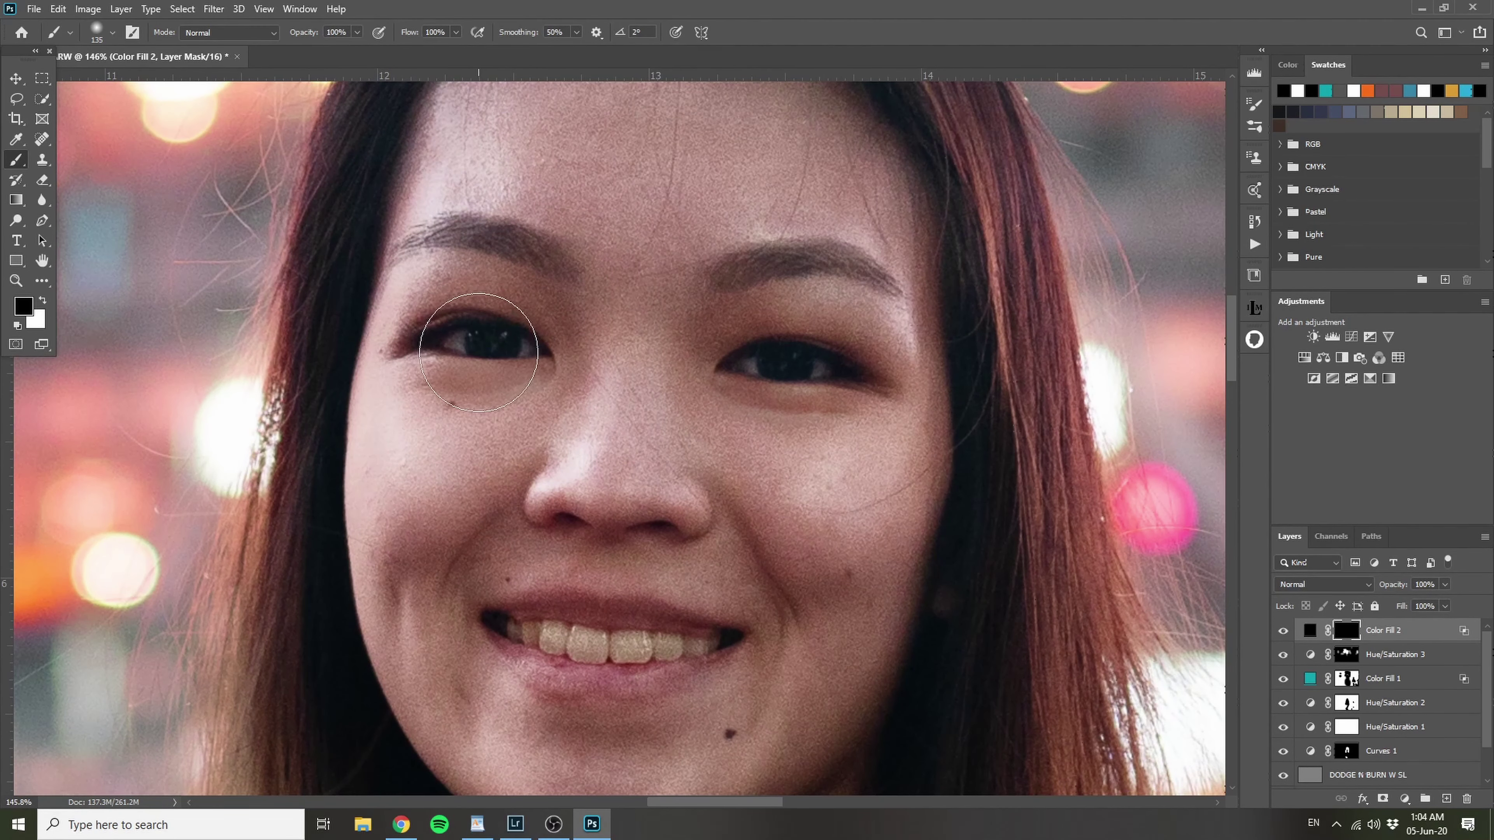
key("x")
left_click_drag(478, 352, 438, 349)
mouse_move(767, 356)
left_mouse_down()
mouse_move(824, 352)
mouse_move(900, 393)
left_mouse_up()
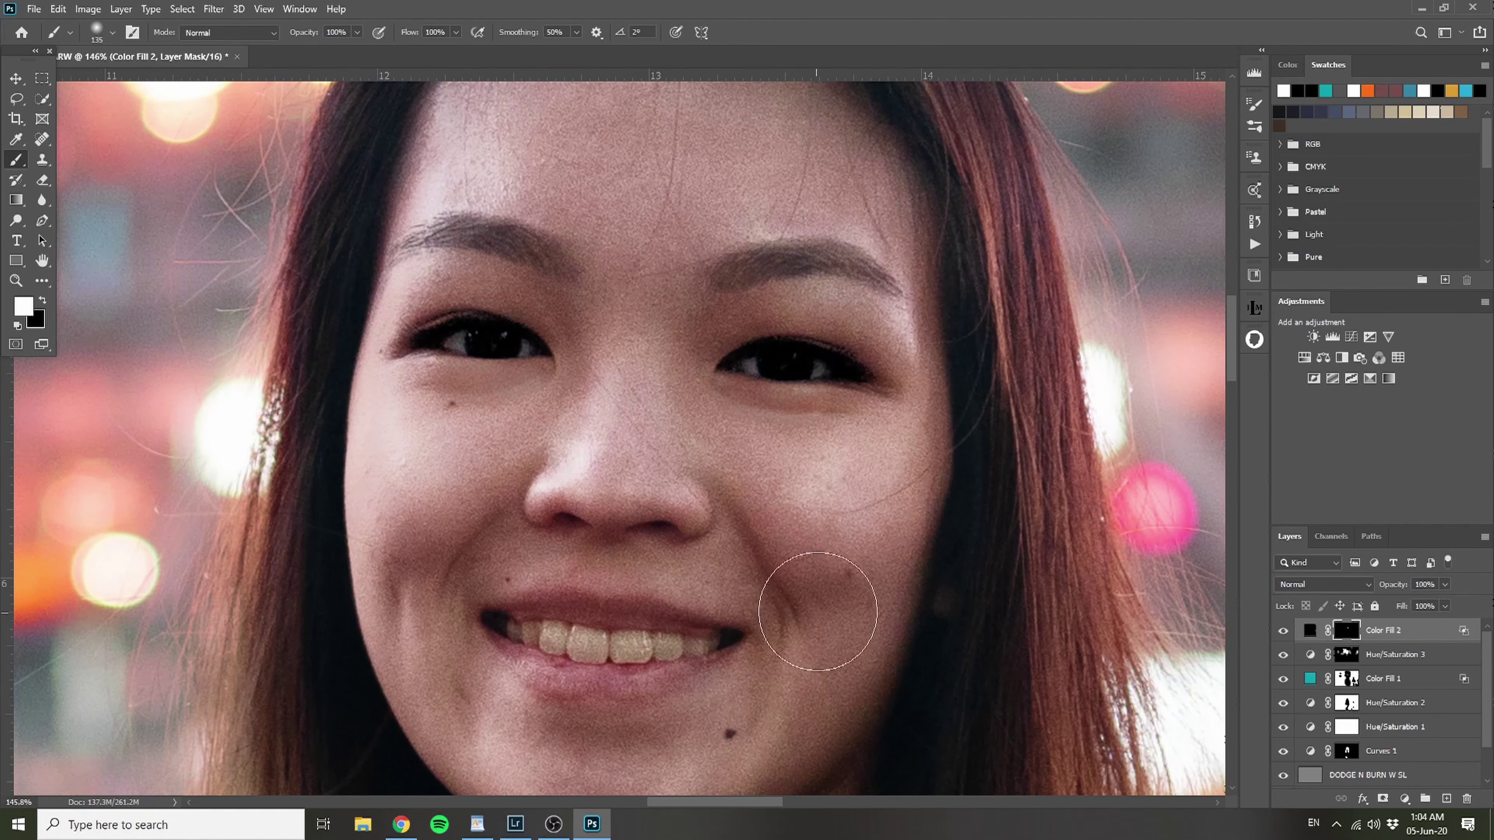
Step: Paint black on the Color Fill 2 mask over the iris of the eye on the image's left with a size 74 brush
scroll(663, 292, "up", 3)
scroll(647, 293, "down", 2)
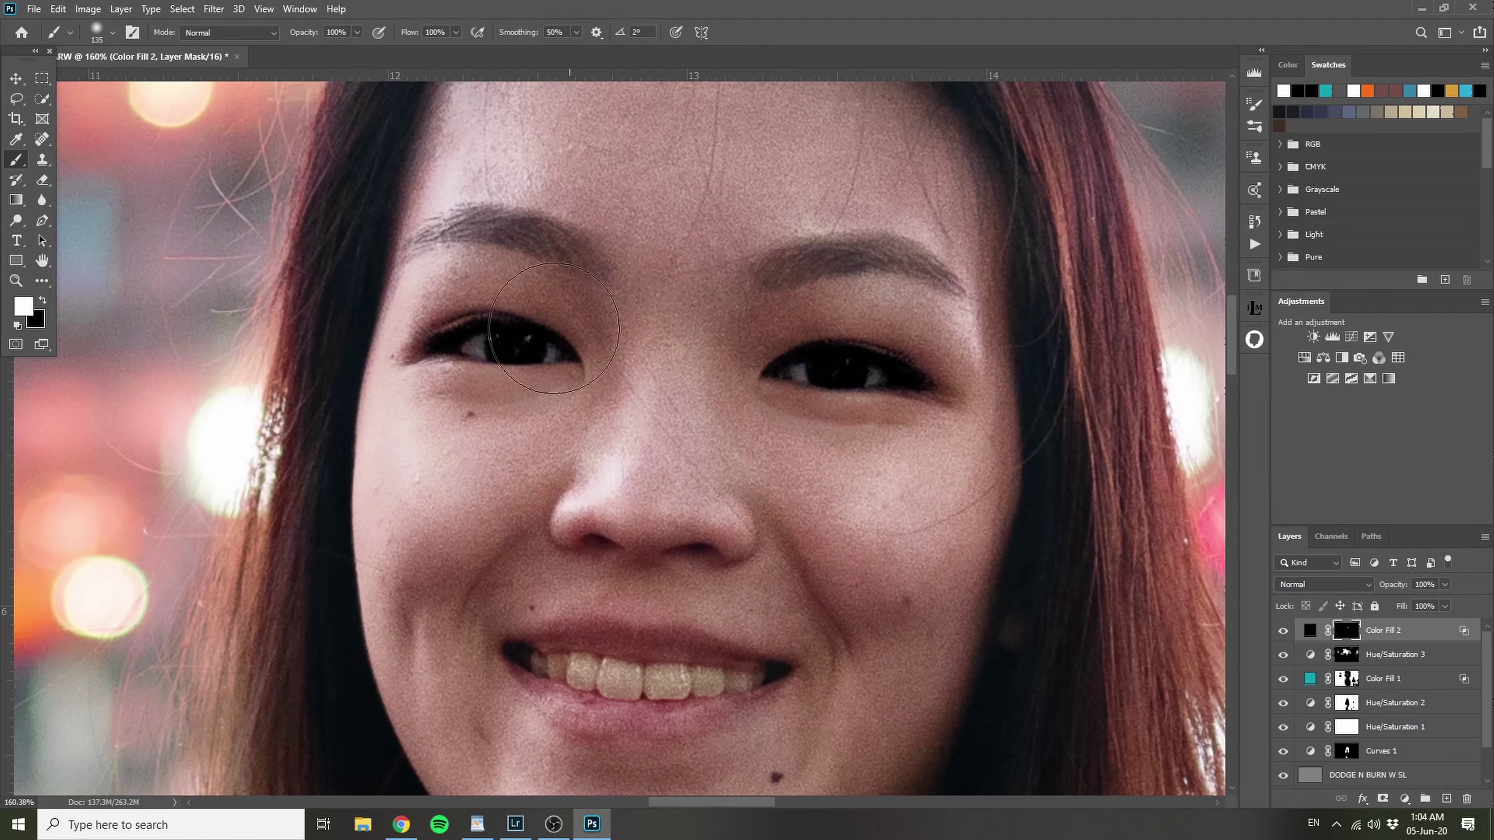
left_click_drag(499, 401, 453, 406)
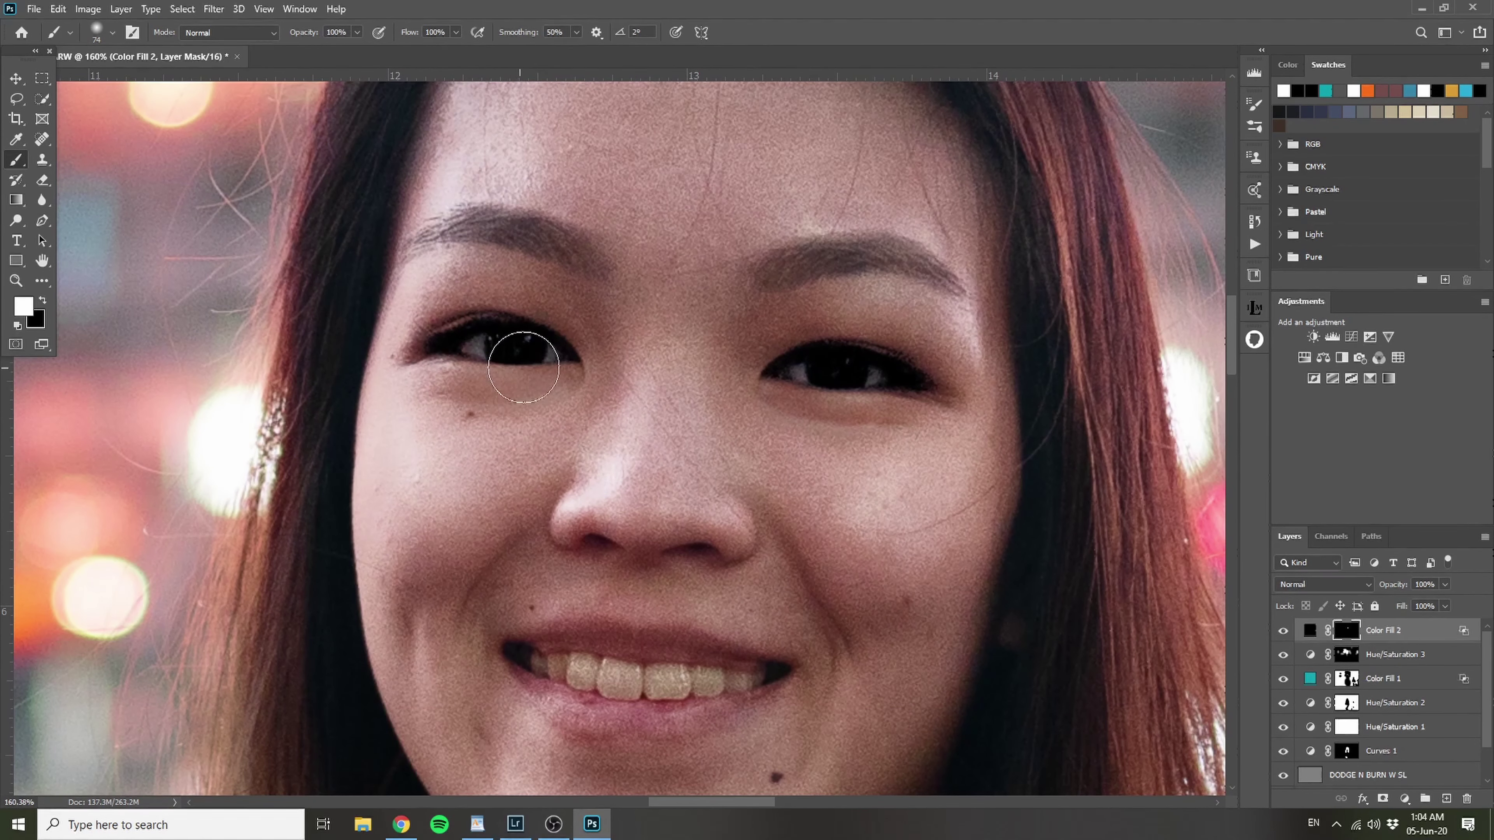
scroll(547, 353, "up", 3)
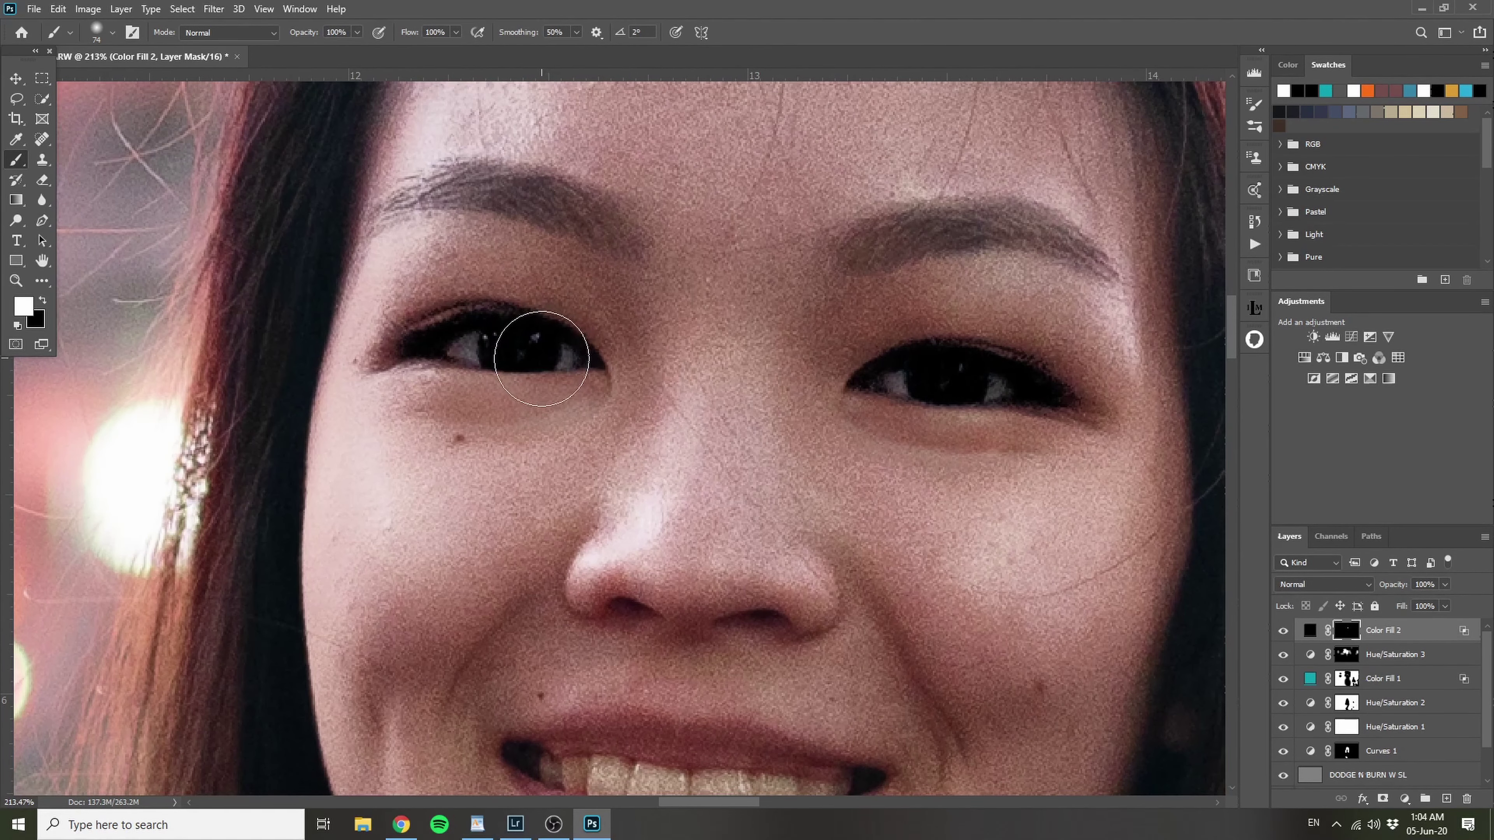
scroll(484, 333, "up", 2)
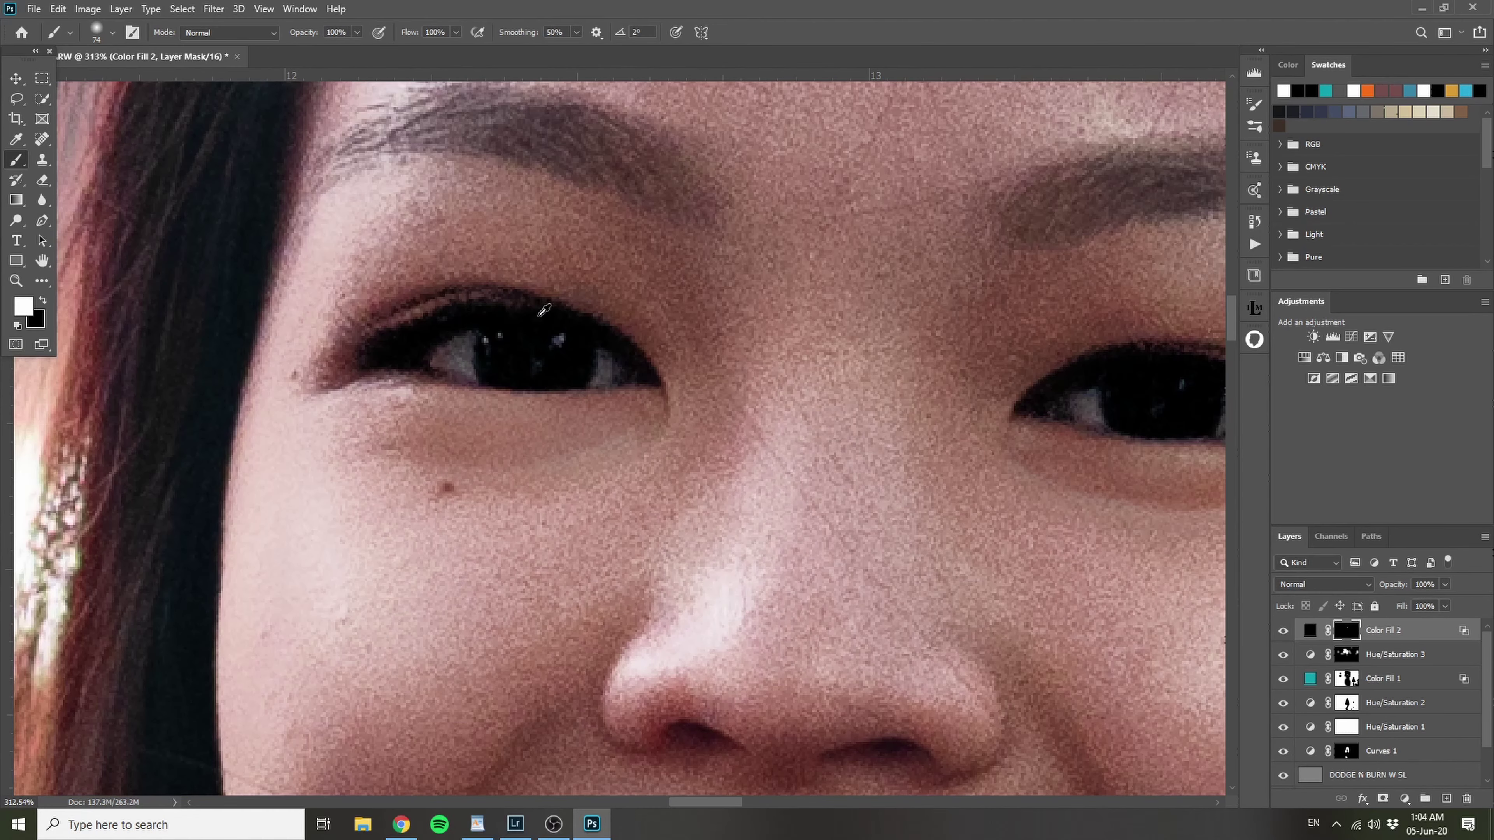
key("x")
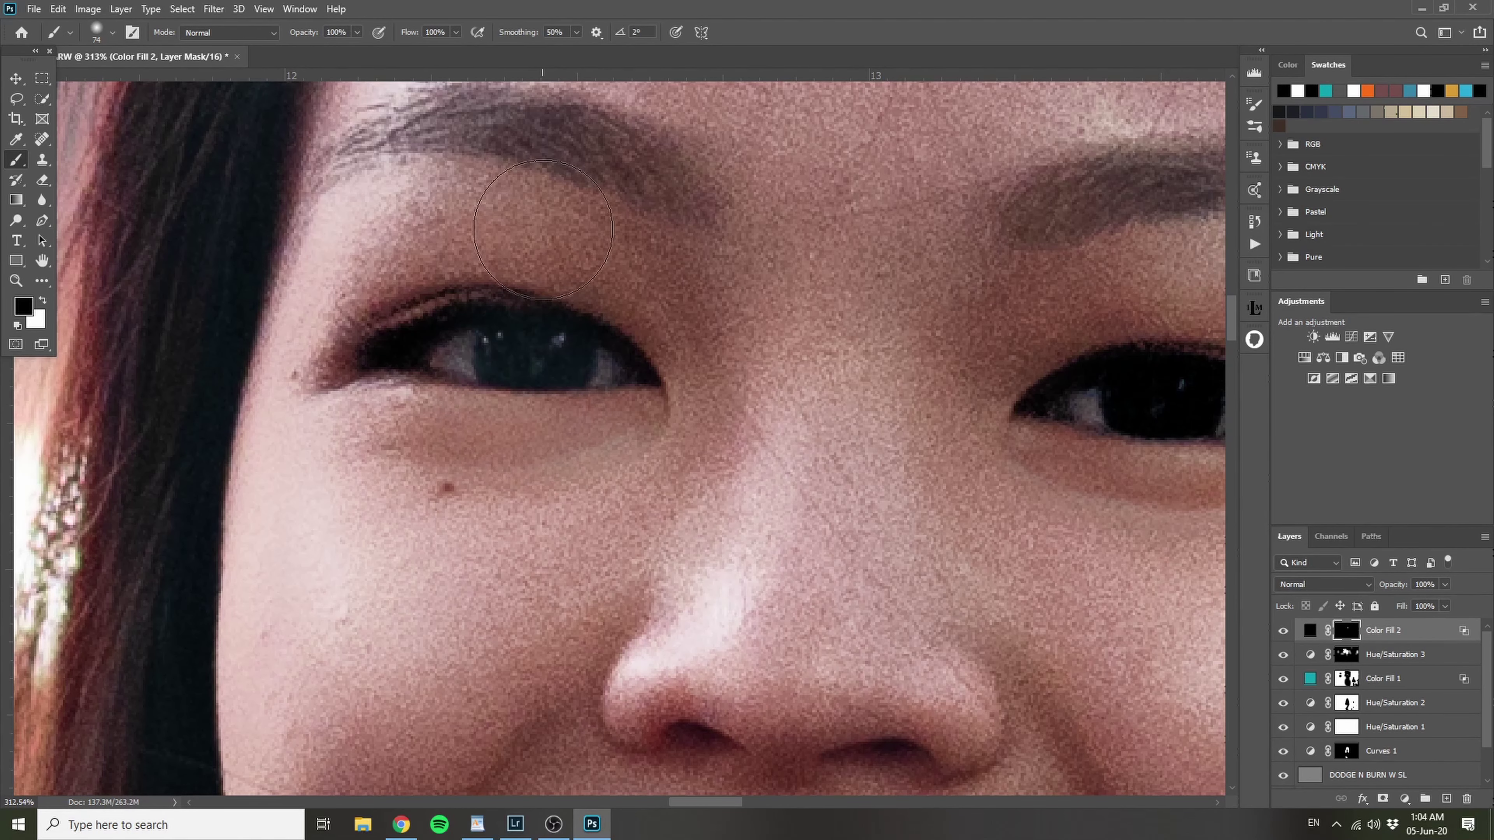
key("x")
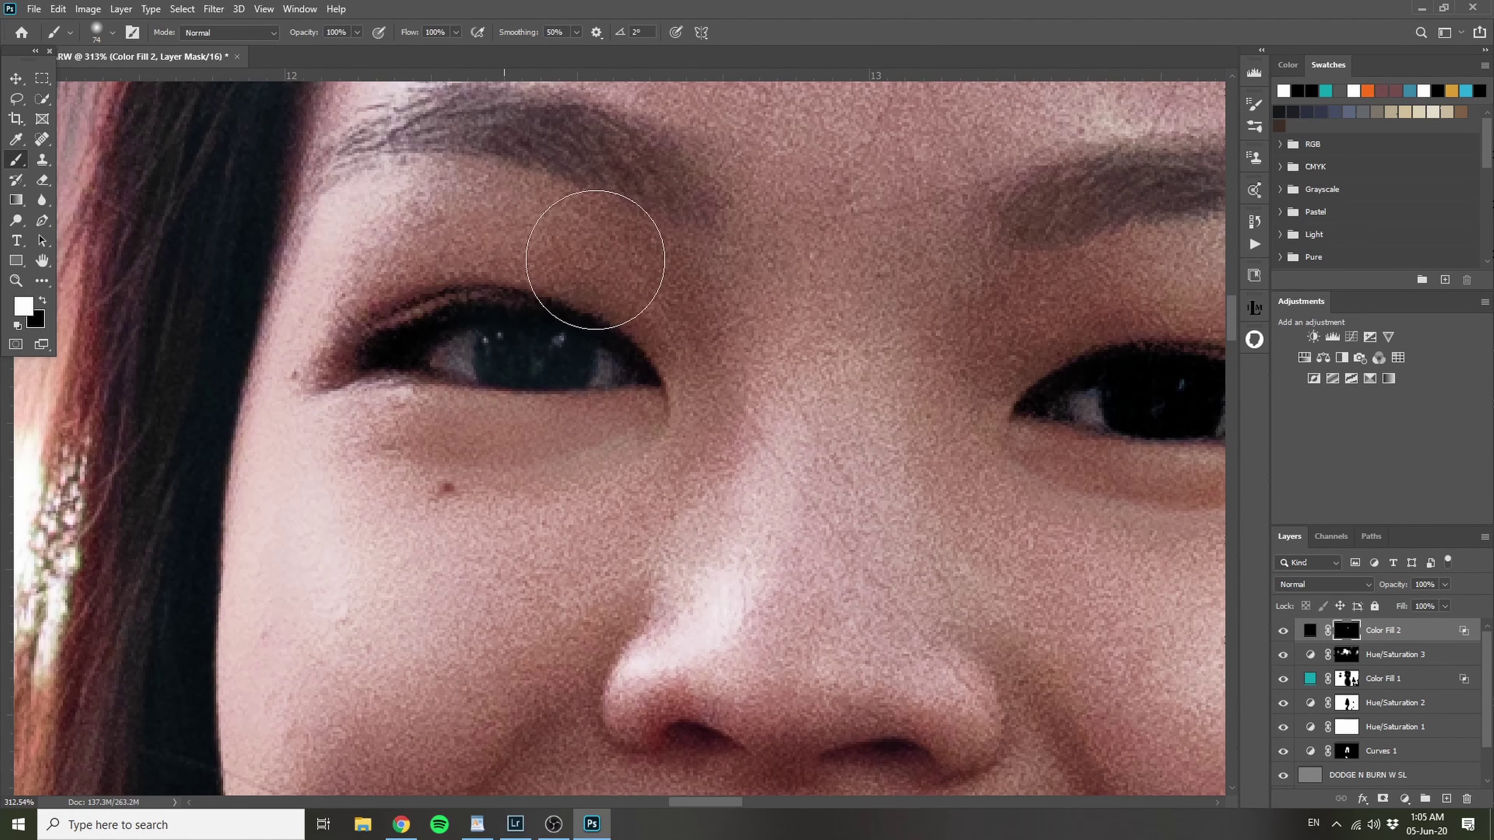
Step: Reduce the brush to size 12 and paint black on the Color Fill 2 mask over the other eye's iris
left_click_drag(858, 248, 488, 206)
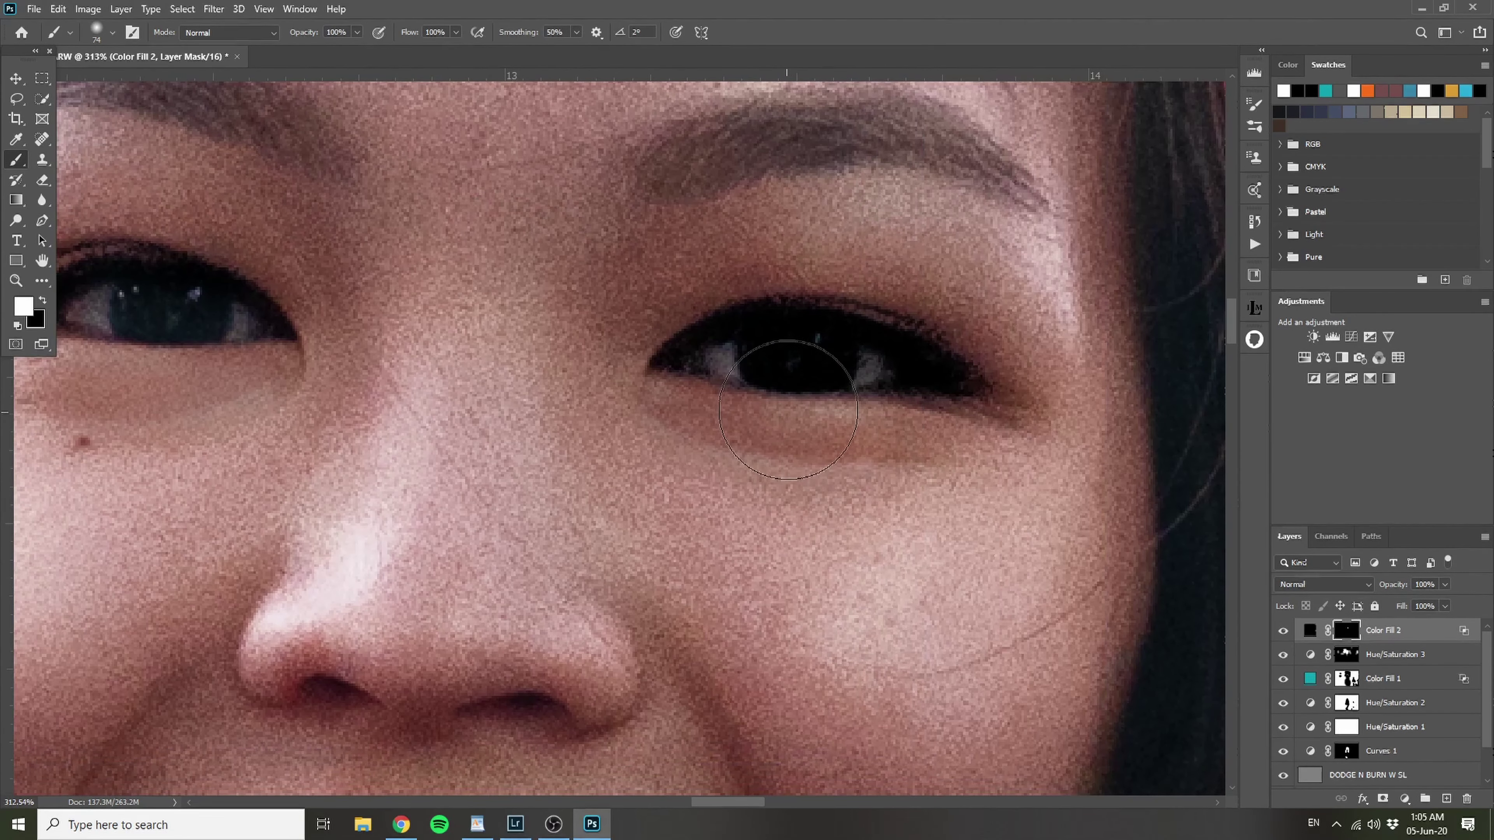
right_click(789, 414, "alt")
mouse_move(790, 415)
left_mouse_down()
mouse_move(770, 415)
mouse_move(801, 391)
mouse_move(781, 377)
mouse_move(817, 402)
mouse_move(801, 374)
mouse_move(795, 402)
mouse_move(800, 384)
left_mouse_up()
key("x")
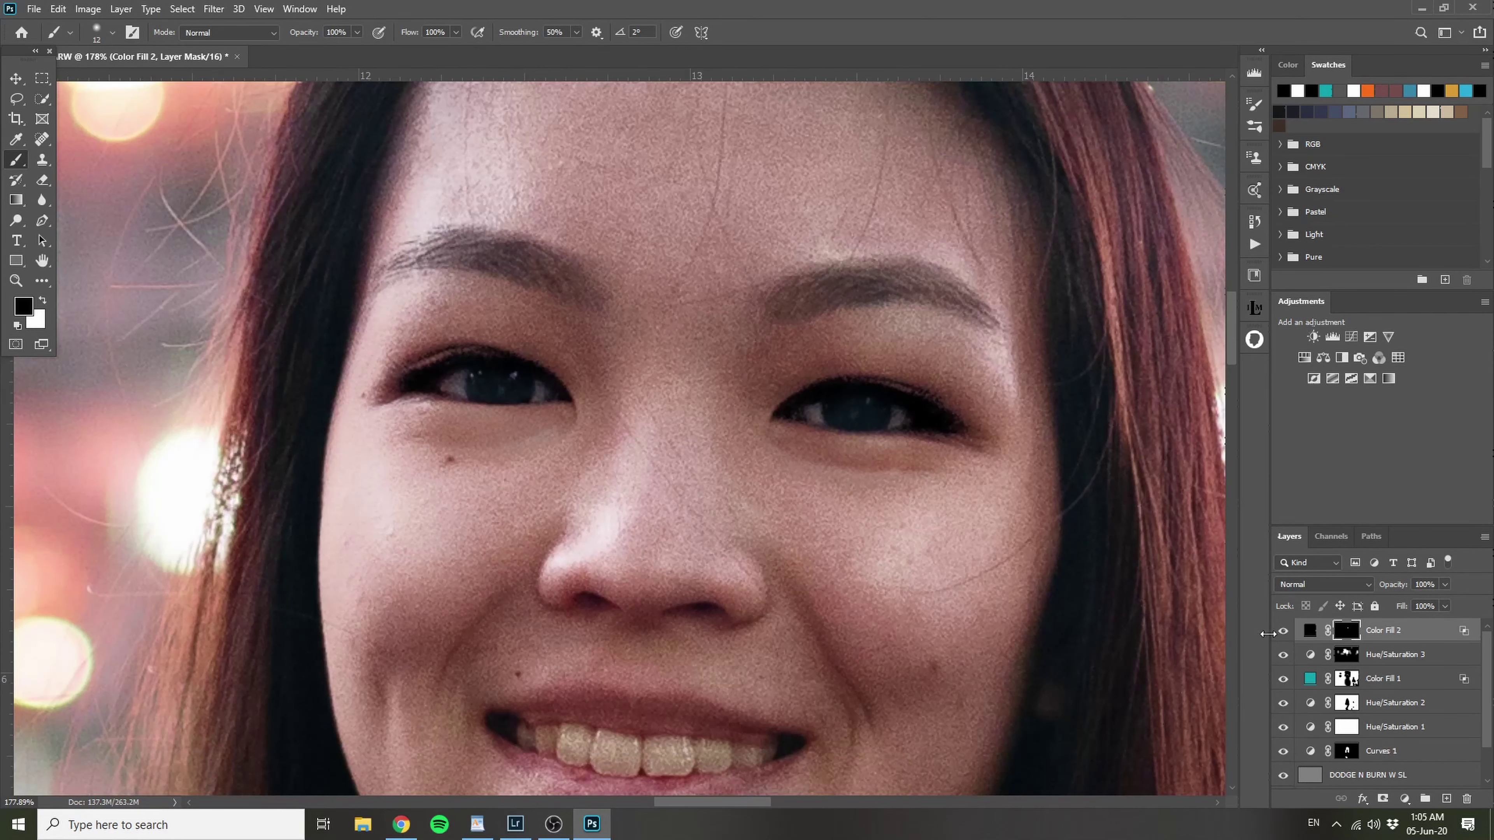
Step: Lower the Color Fill 2 layer's opacity to 53% and compare the face with the layer hidden and shown
left_click(1309, 635)
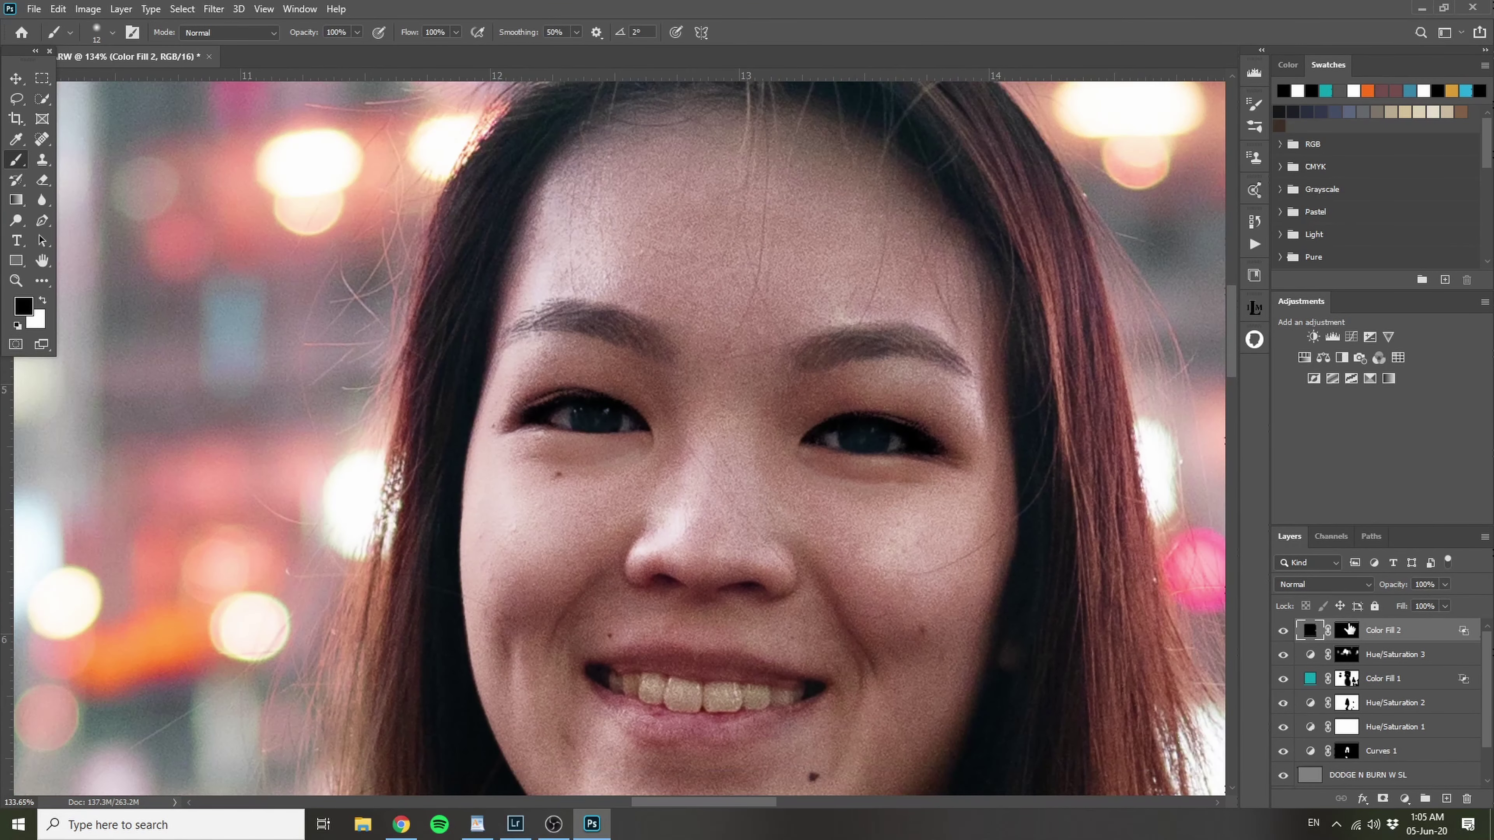
left_click_drag(791, 430, 761, 360)
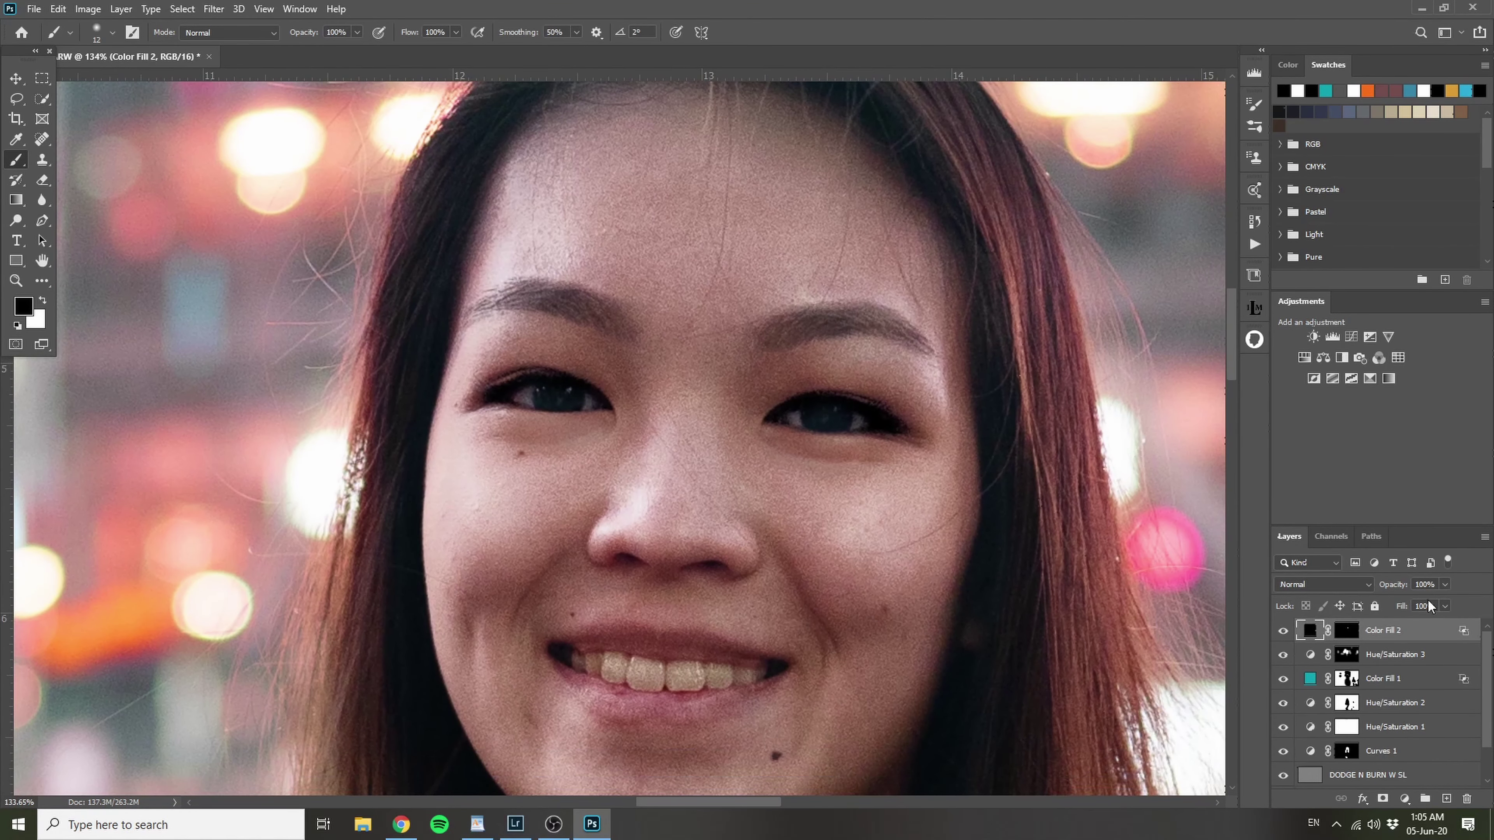
mouse_move(1397, 586)
left_mouse_down()
mouse_move(967, 525)
mouse_move(1007, 528)
left_mouse_up()
left_click(1282, 629)
left_click(1282, 630)
scroll(1072, 538, "down", 5)
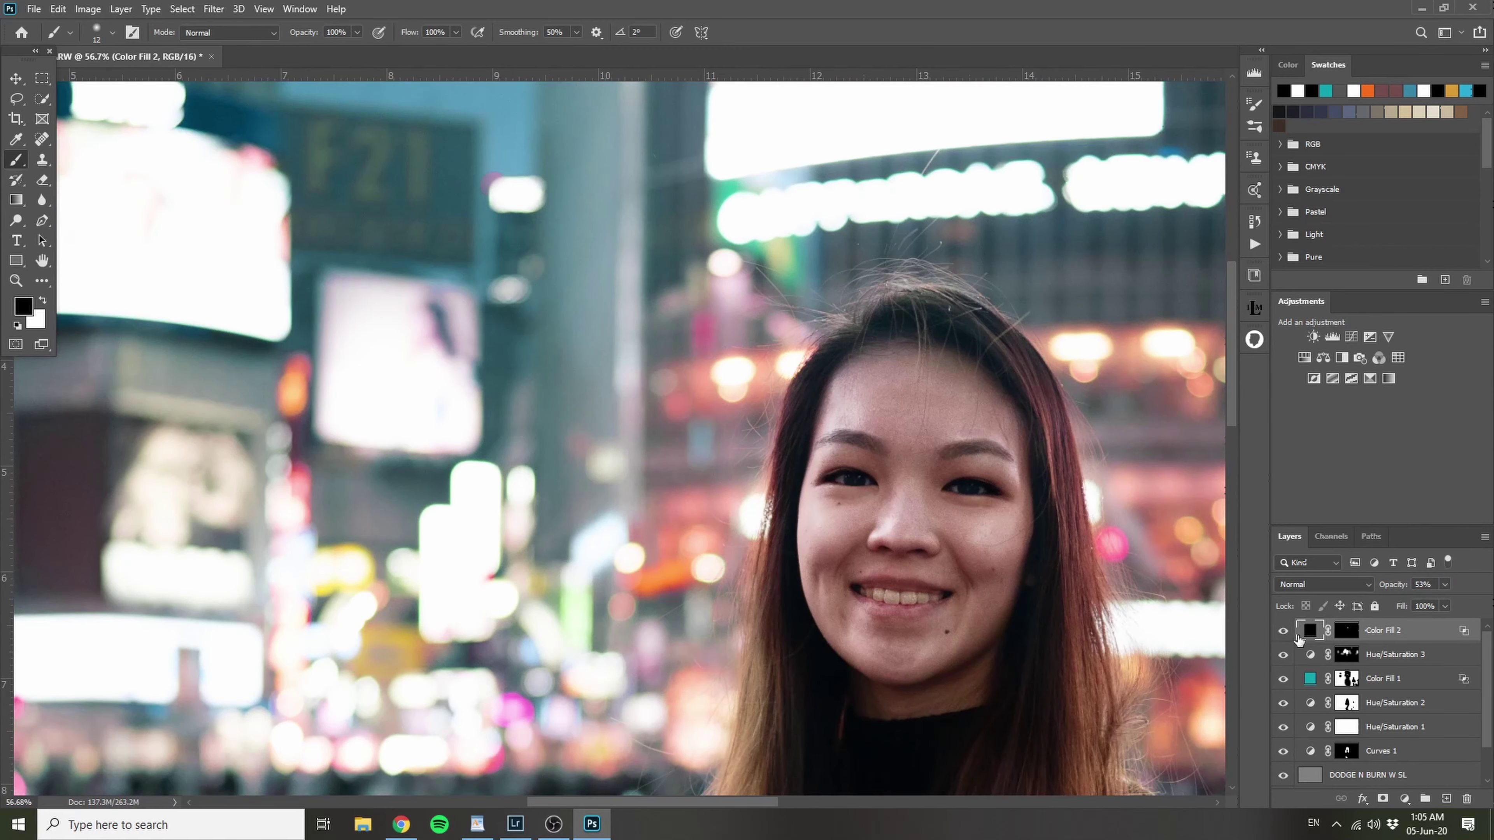
Step: Compare the upper body and street background with the Color Fill 2 layer hidden and shown
scroll(982, 559, "down", 3)
left_click_drag(1049, 501, 930, 469)
left_click(1283, 631)
left_click(1283, 631)
left_click(1283, 631)
left_click(1283, 631)
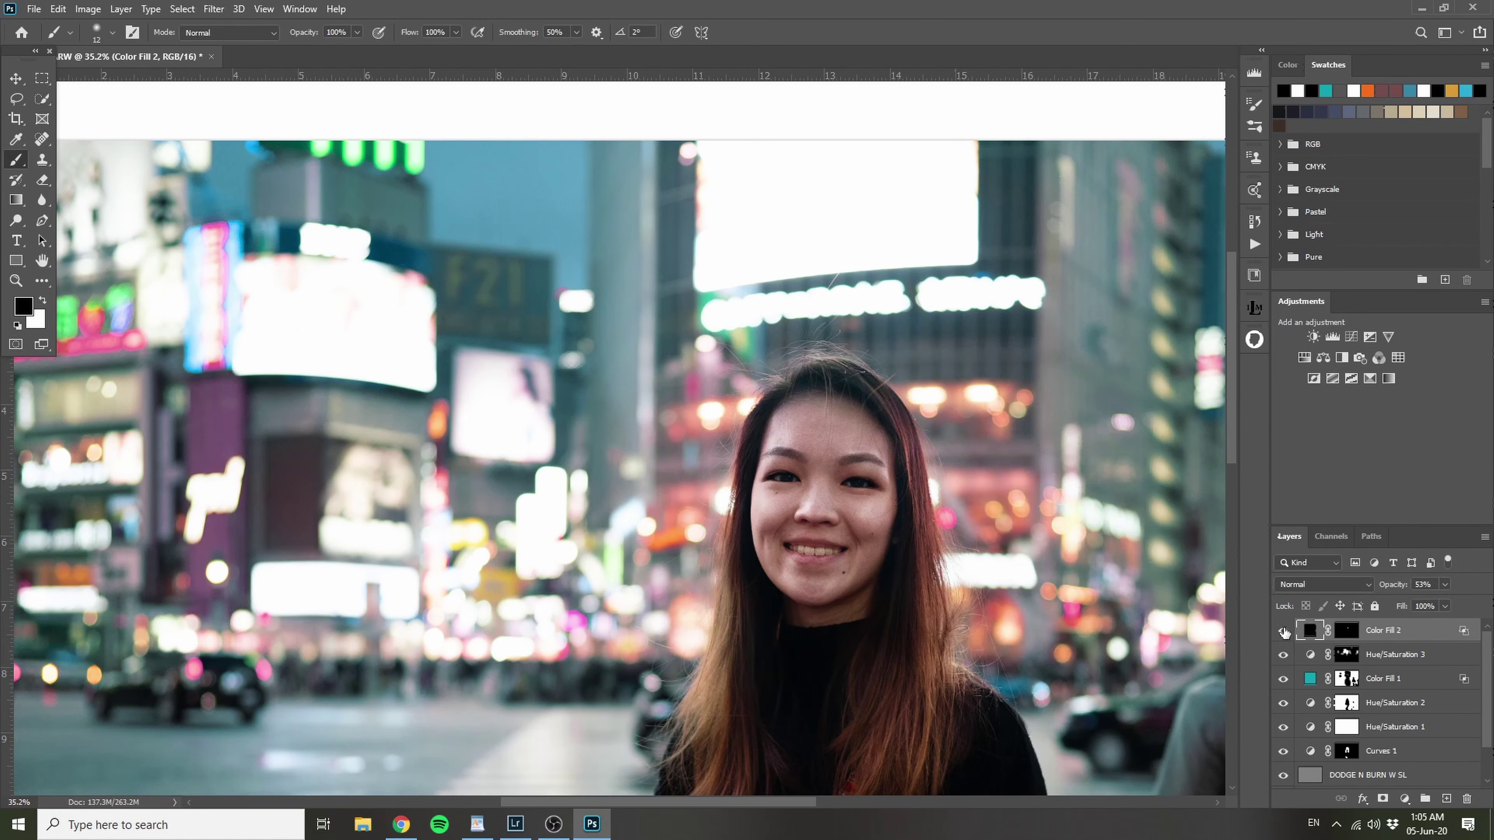
Step: Add a 000000 black solid color fill above Color Fill 2 and limit it to dark tones with Blend If, underlying layer highlights split 54 / 70
scroll(846, 483, "up", 10)
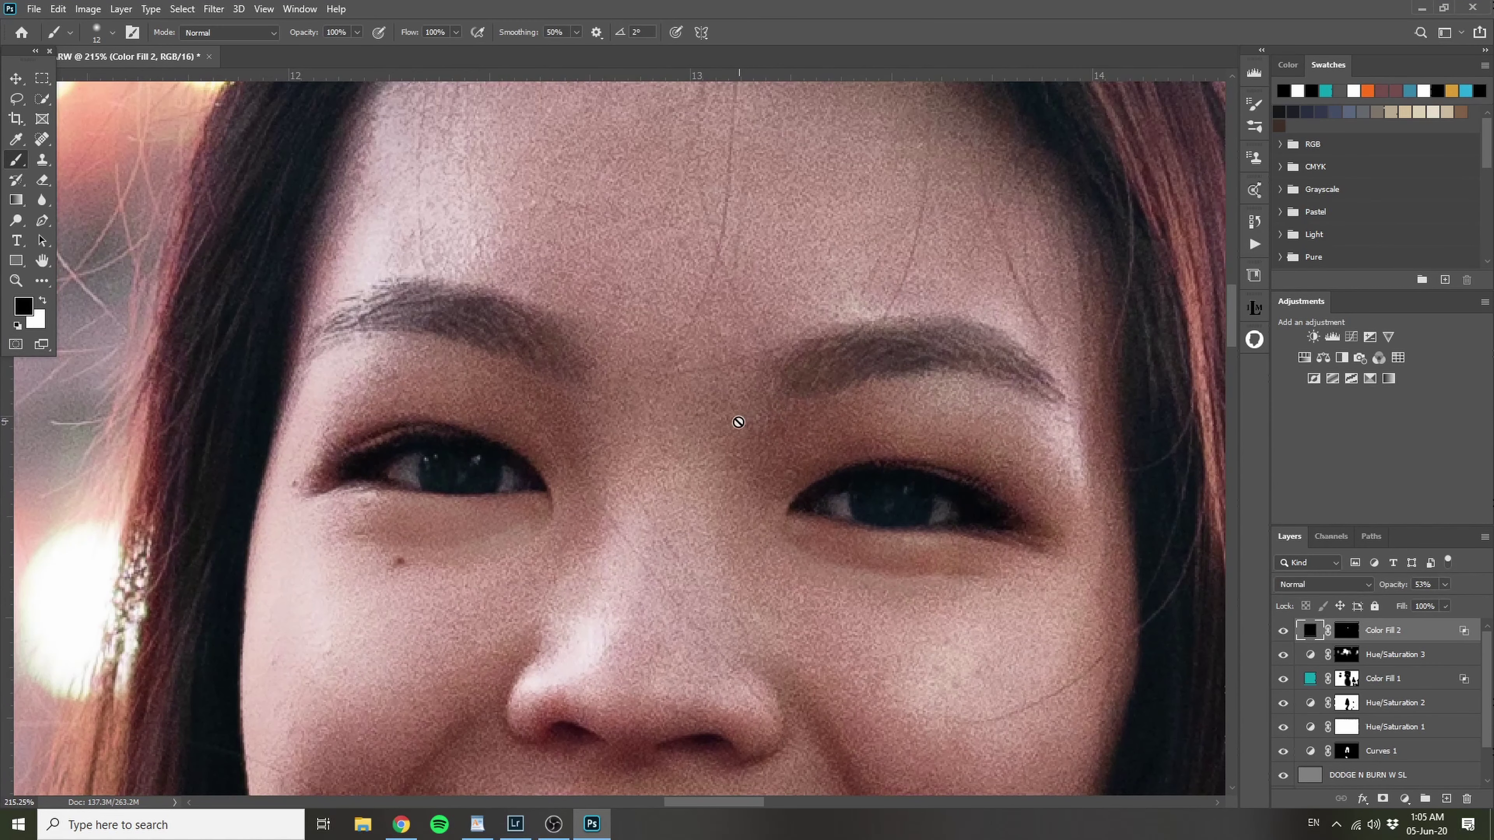
left_click_drag(738, 422, 727, 368)
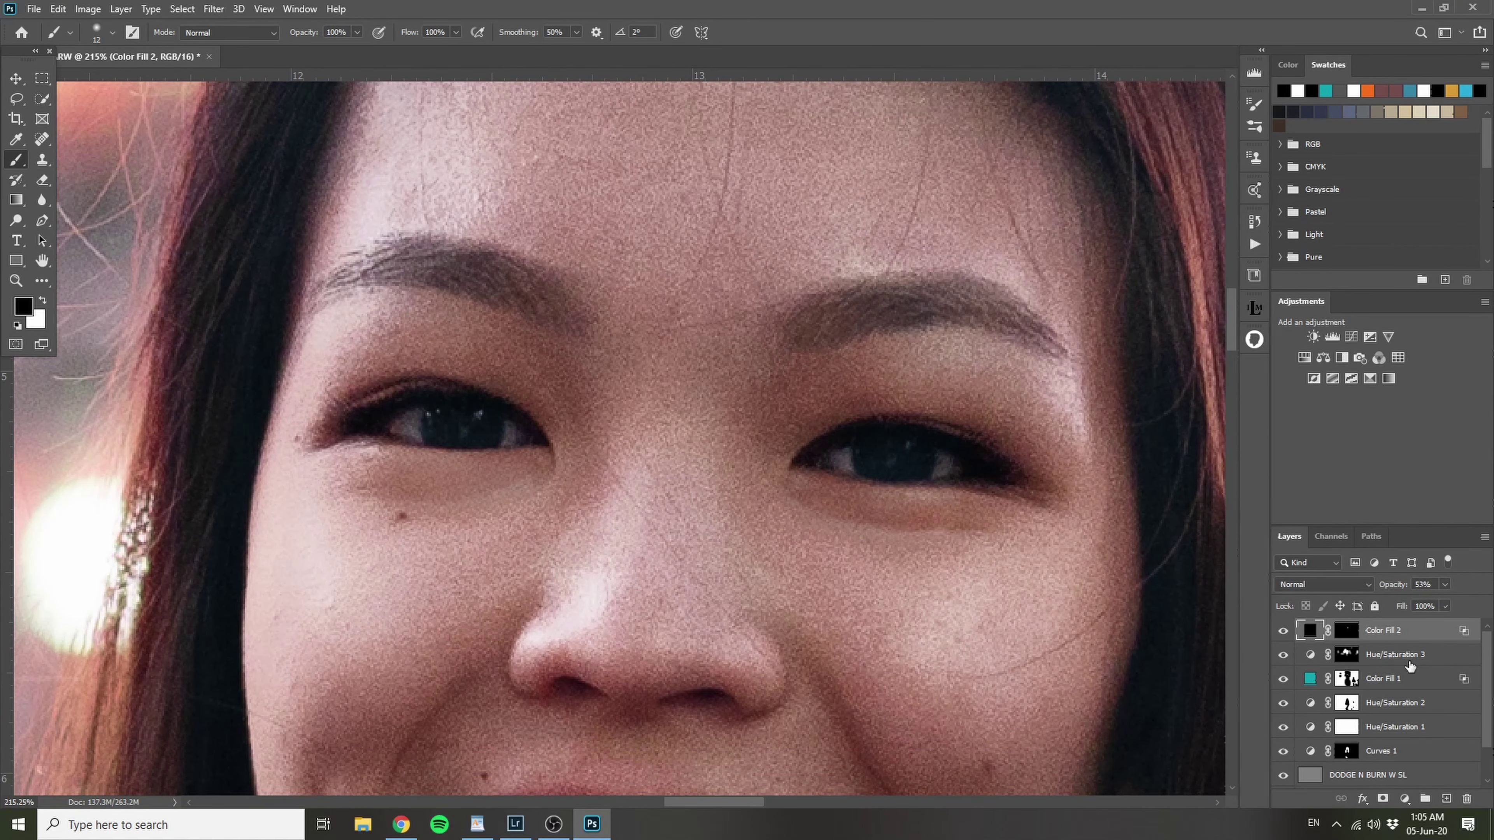
left_click(1406, 799)
left_click(1420, 532)
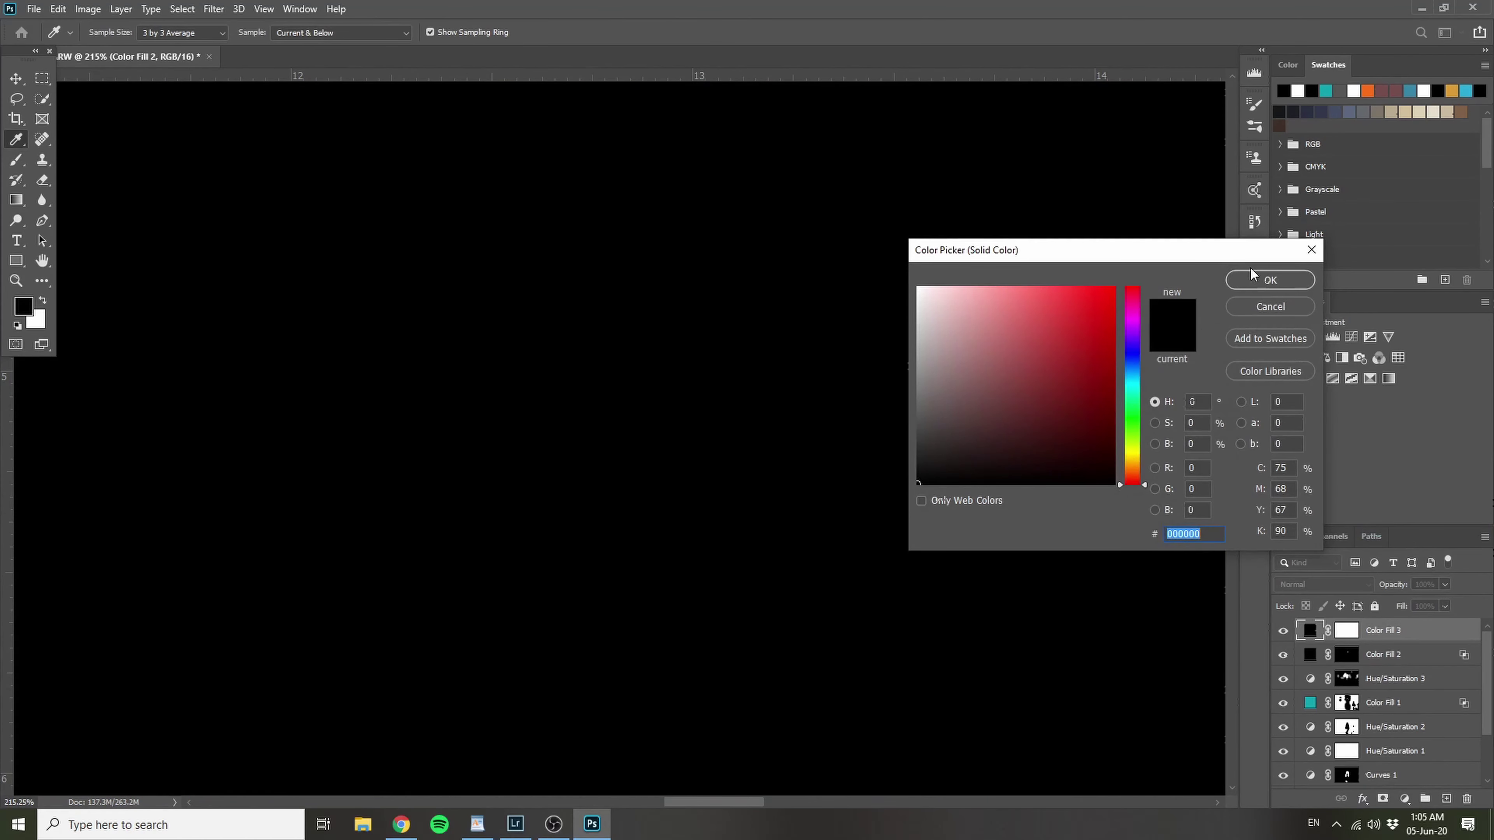
left_click(1252, 278)
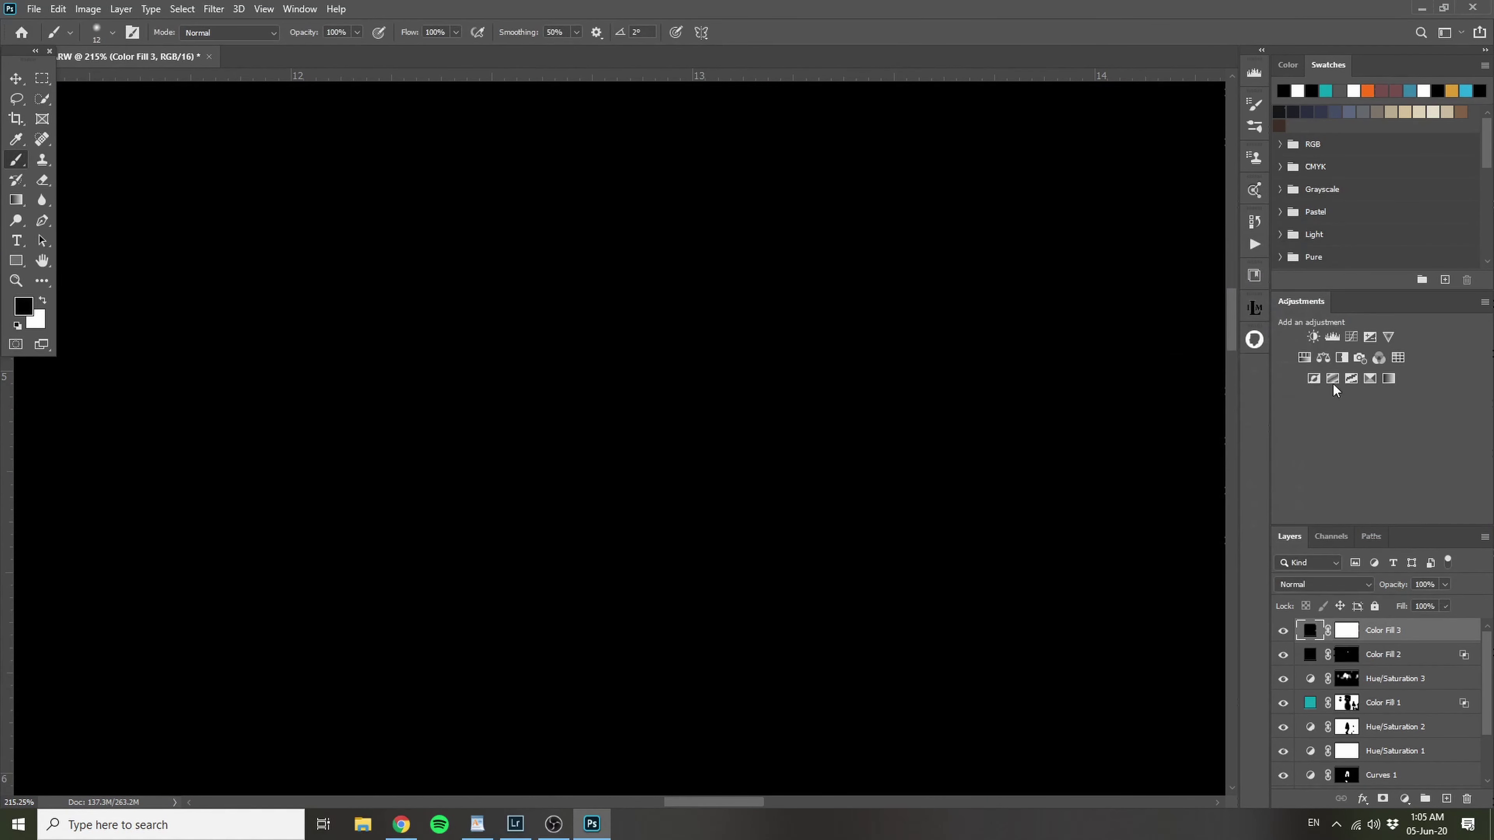
double_click(1427, 630)
left_click_drag(1259, 446, 1123, 453)
left_click(1394, 169)
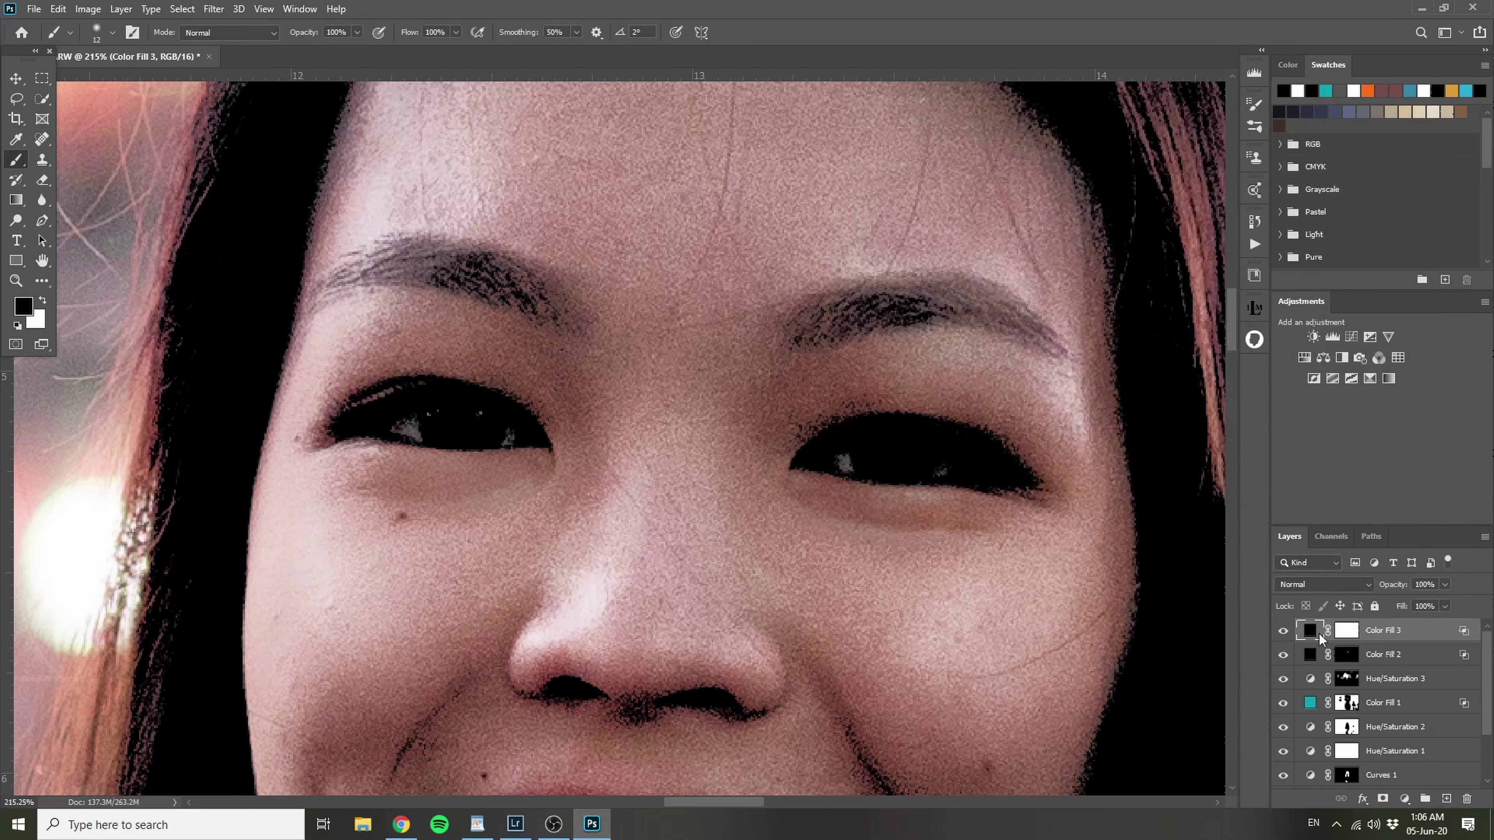
Step: Invert the Color Fill 3 mask to black and paint white along the lower lash lines of both eyes with the size 12 brush
left_click(1345, 630)
key("ctrl+i")
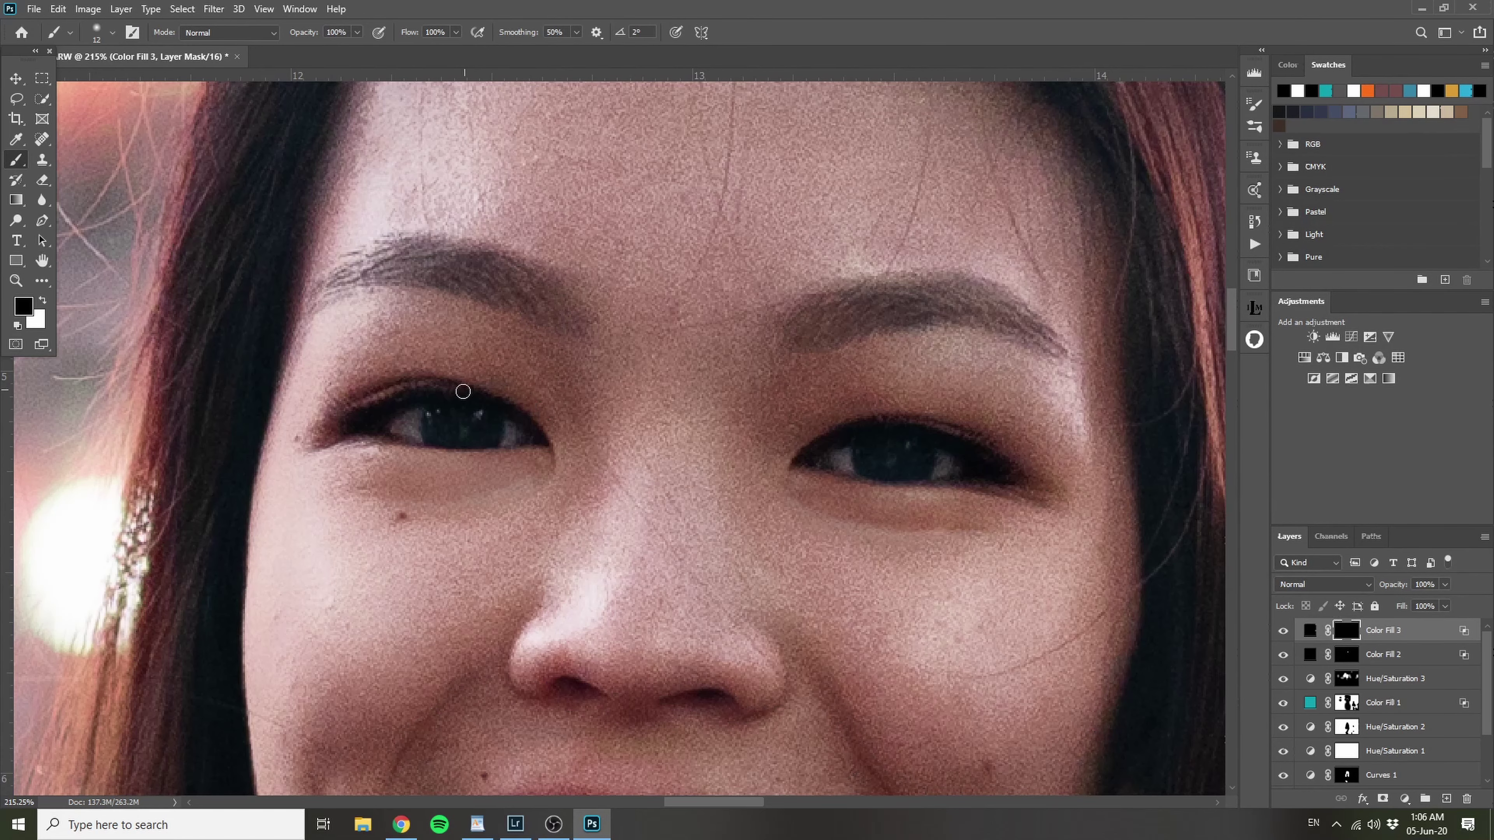
scroll(438, 461, "up", 2)
key("x")
mouse_move(362, 428)
left_mouse_down()
mouse_move(429, 445)
mouse_move(619, 439)
left_mouse_up()
left_click_drag(877, 376, 727, 345)
left_click_drag(982, 473, 967, 471)
mouse_move(909, 452)
left_mouse_down()
mouse_move(1034, 485)
mouse_move(1155, 480)
mouse_move(1069, 481)
mouse_move(1126, 475)
left_mouse_up()
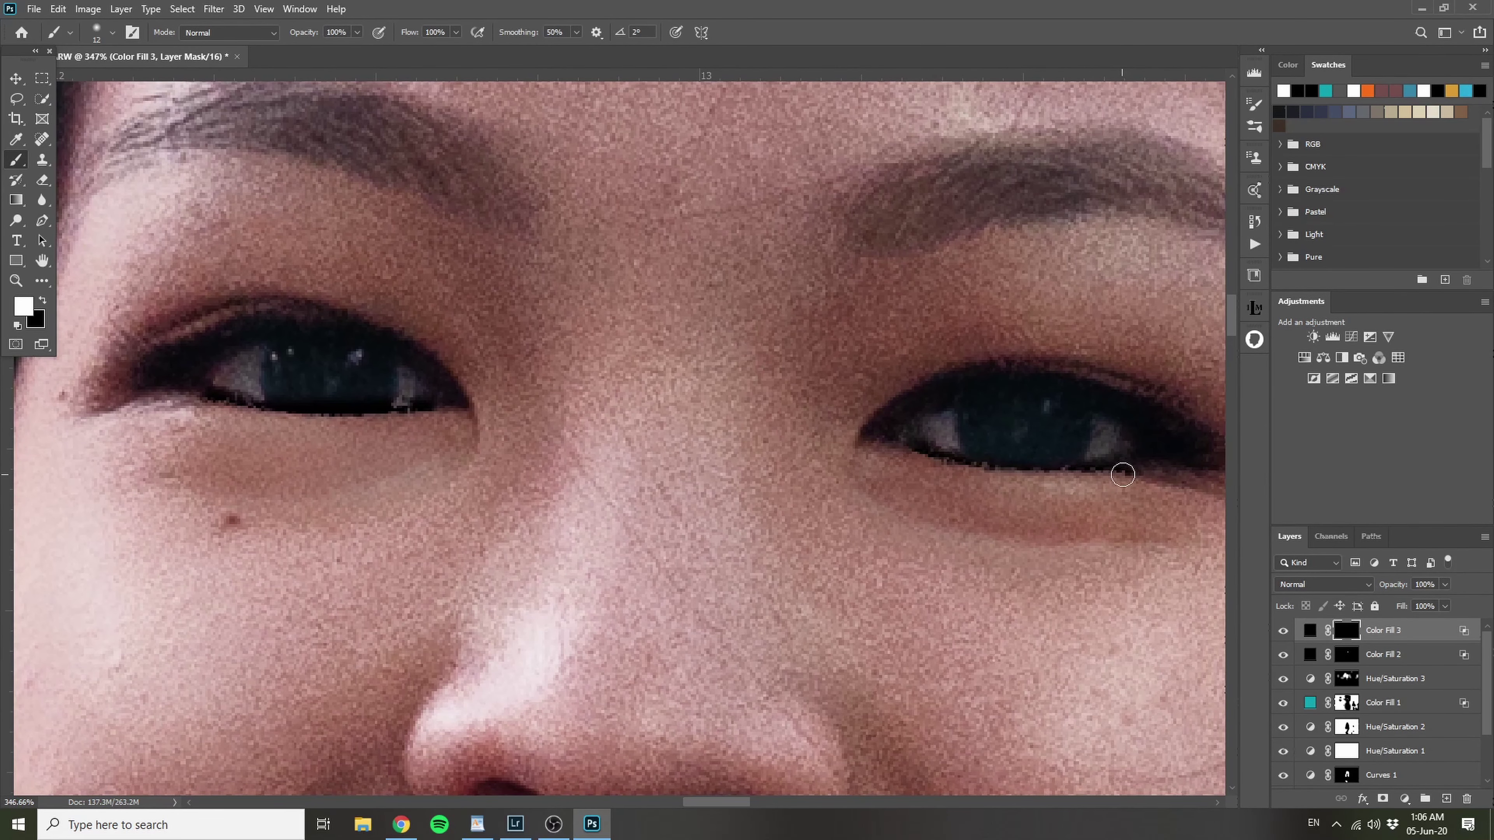
Step: Trim the lower lash line of the eye on the image's left with black on the mask, and check Color Fill 3's blending options
left_click_drag(570, 367, 694, 379)
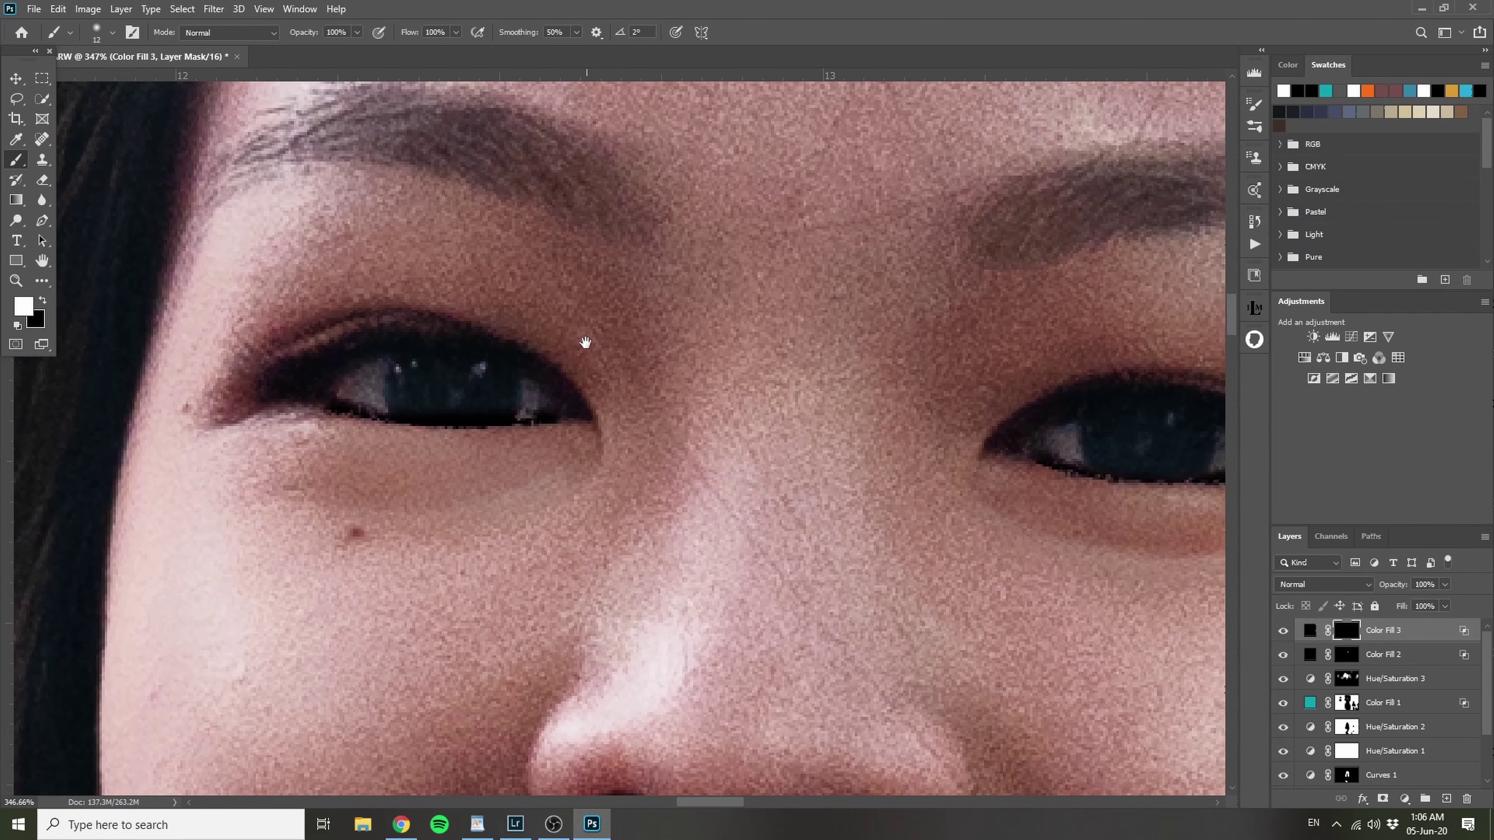
key("x")
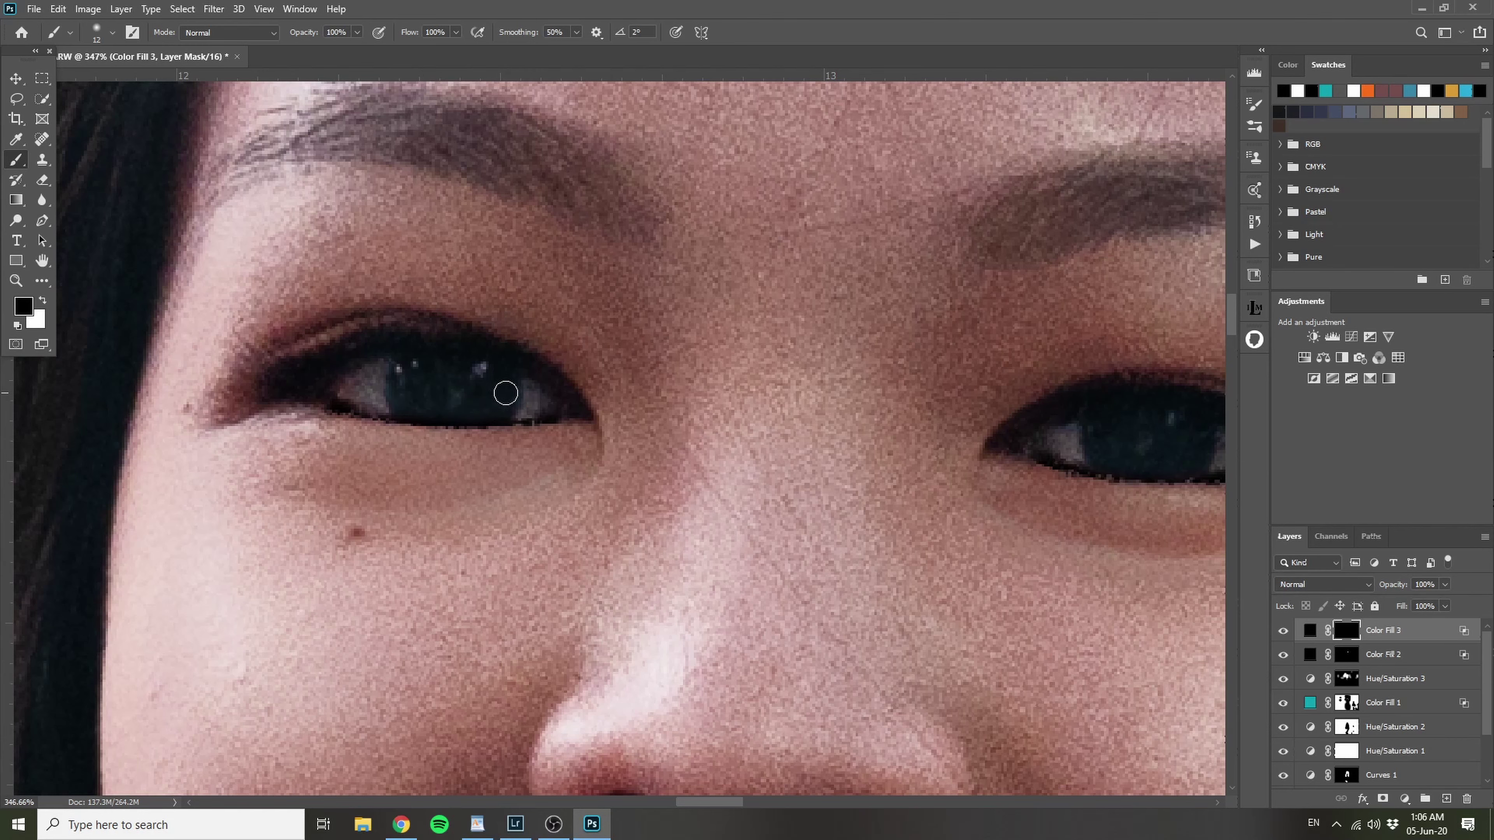
double_click(1442, 629)
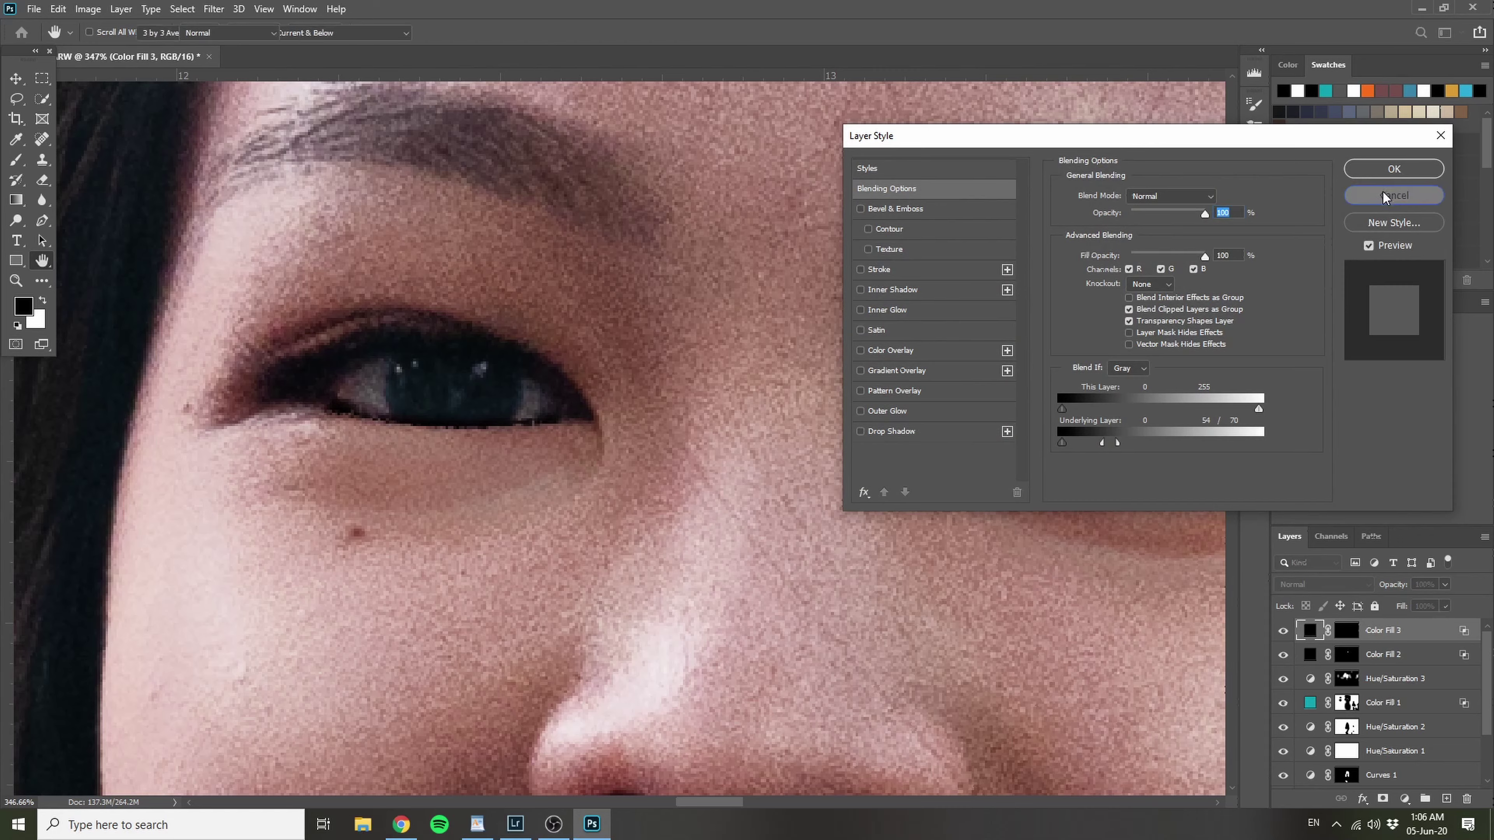
left_click(1394, 195)
Step: Lower the Color Fill 3 layer's opacity to 23% and review the effect on the whole face
scroll(835, 406, "down", 8)
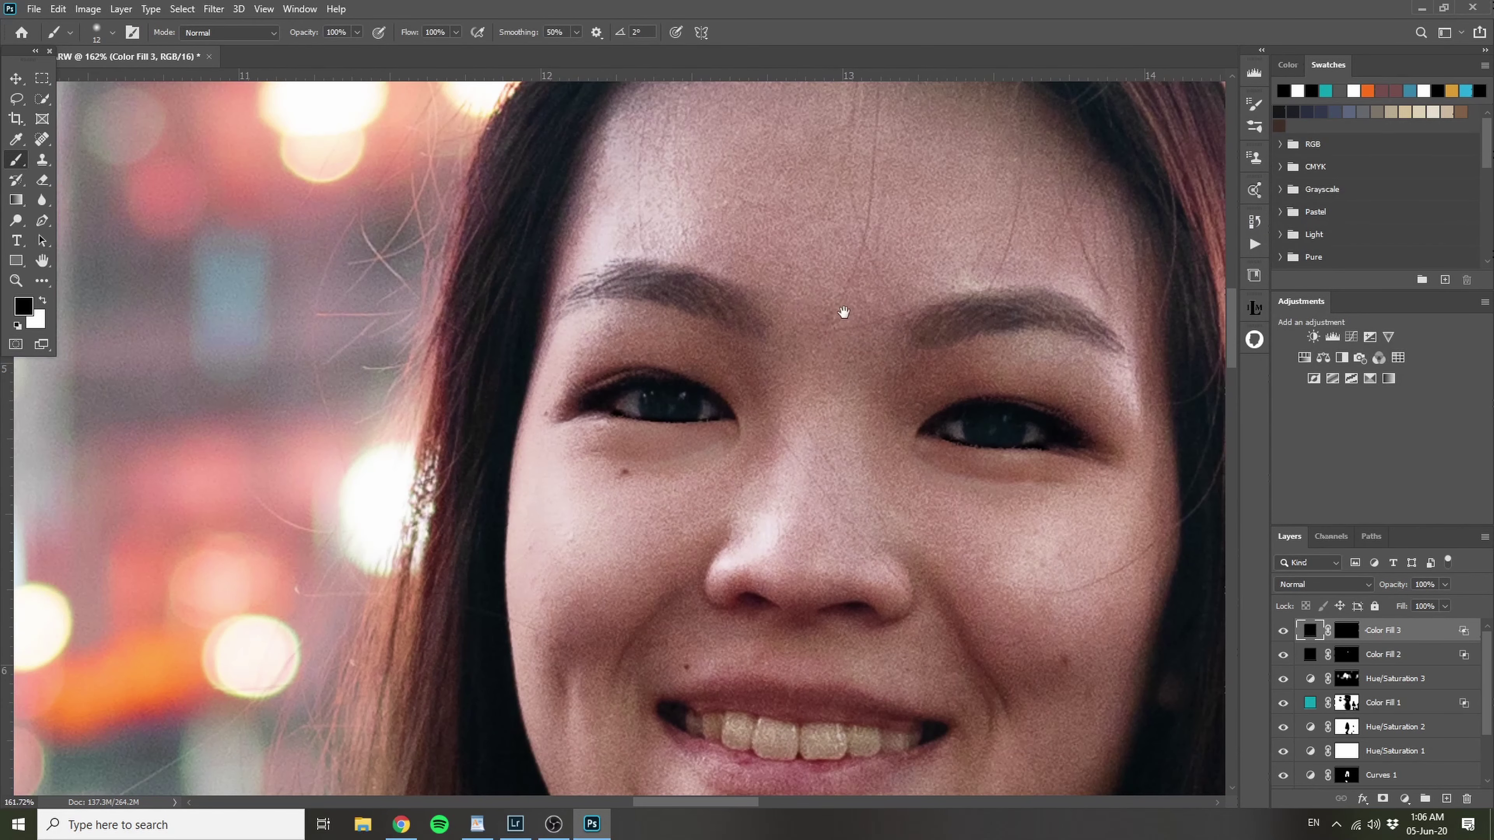
left_click_drag(870, 308, 775, 305)
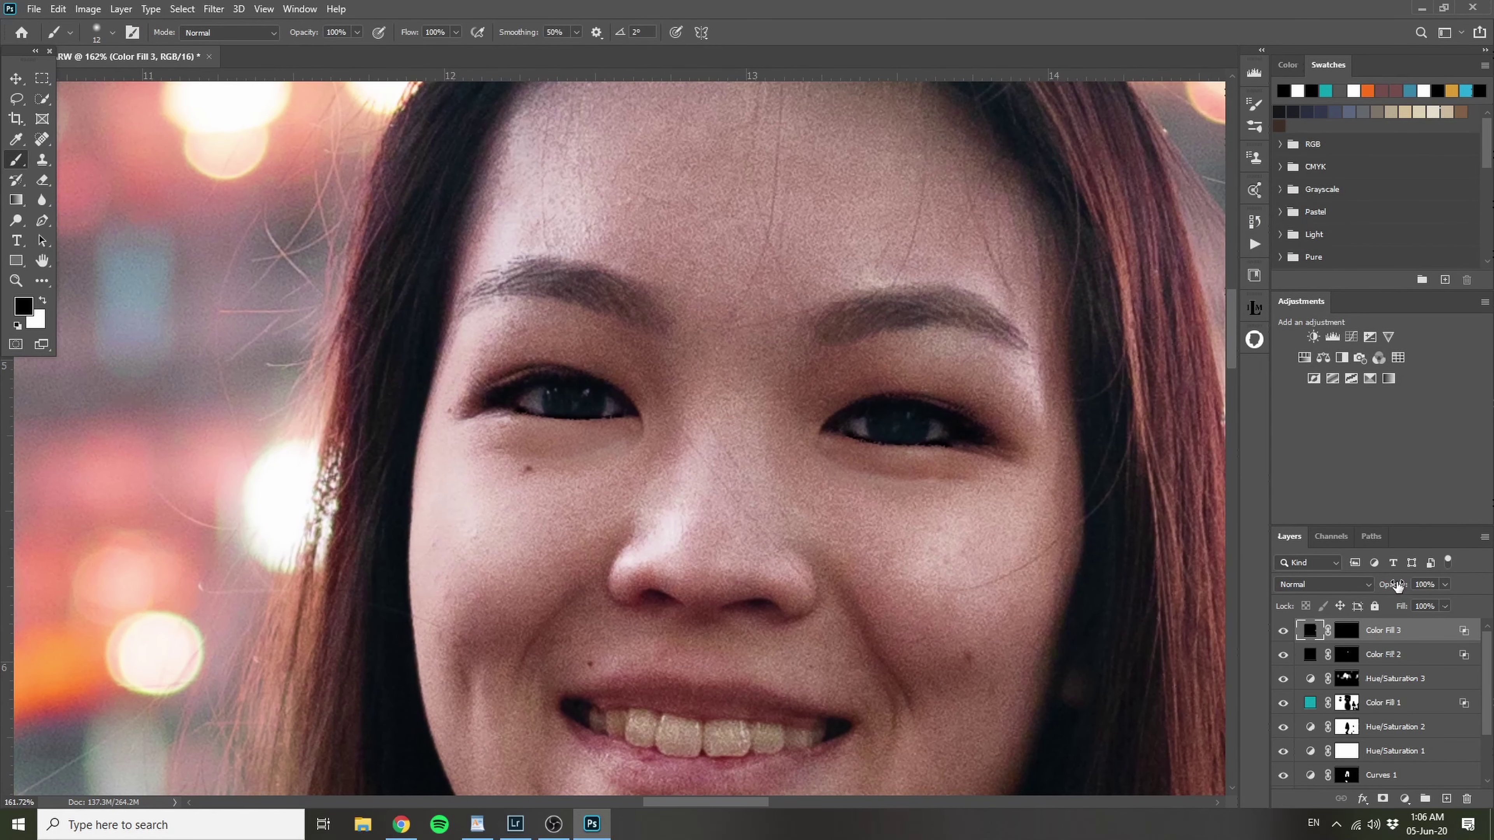
left_click_drag(1399, 585, 1039, 561)
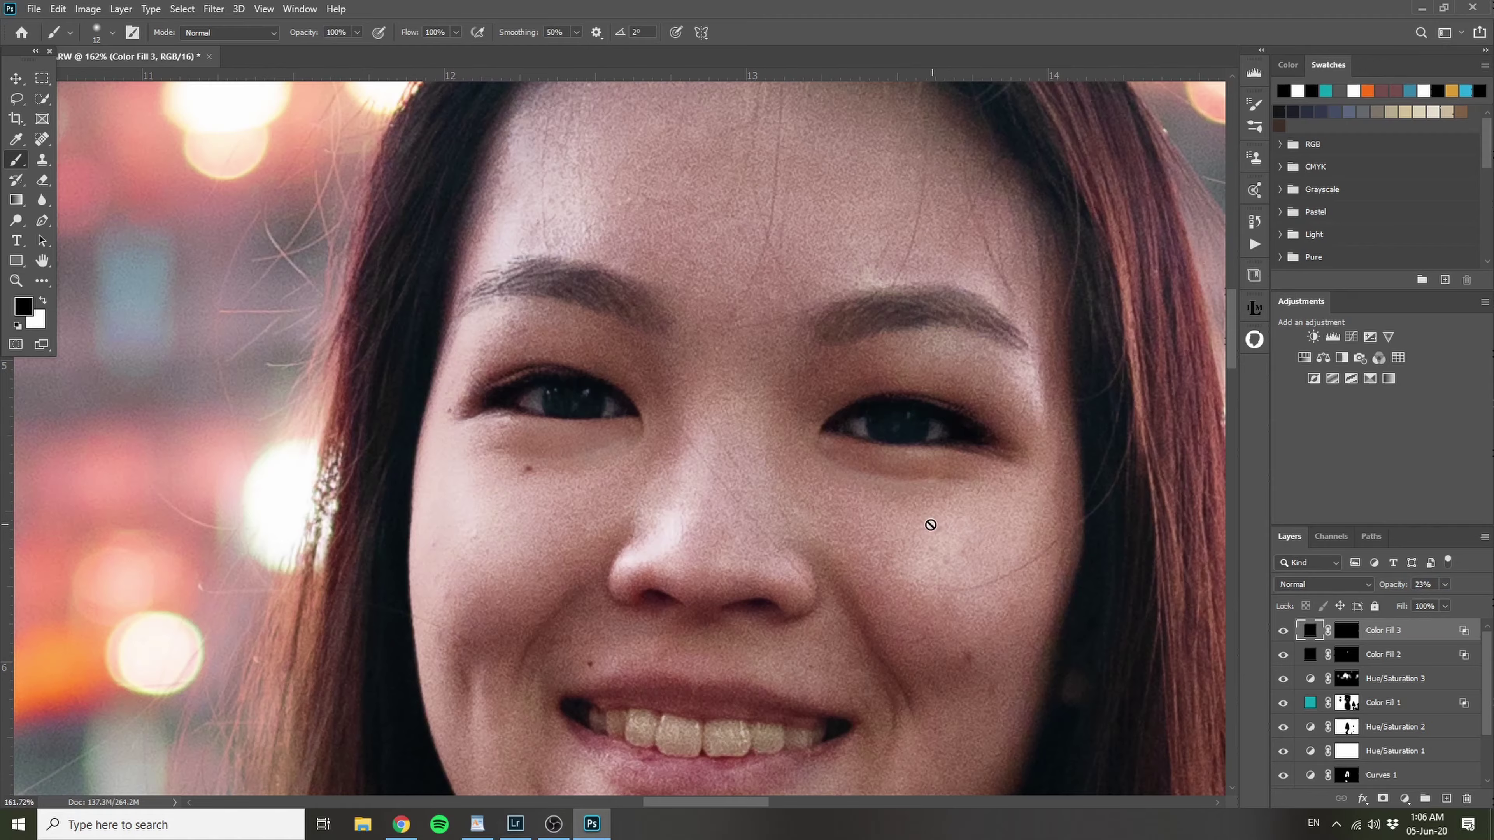
scroll(862, 530, "down", 10)
left_click_drag(879, 296, 785, 351)
scroll(781, 365, "down", 3)
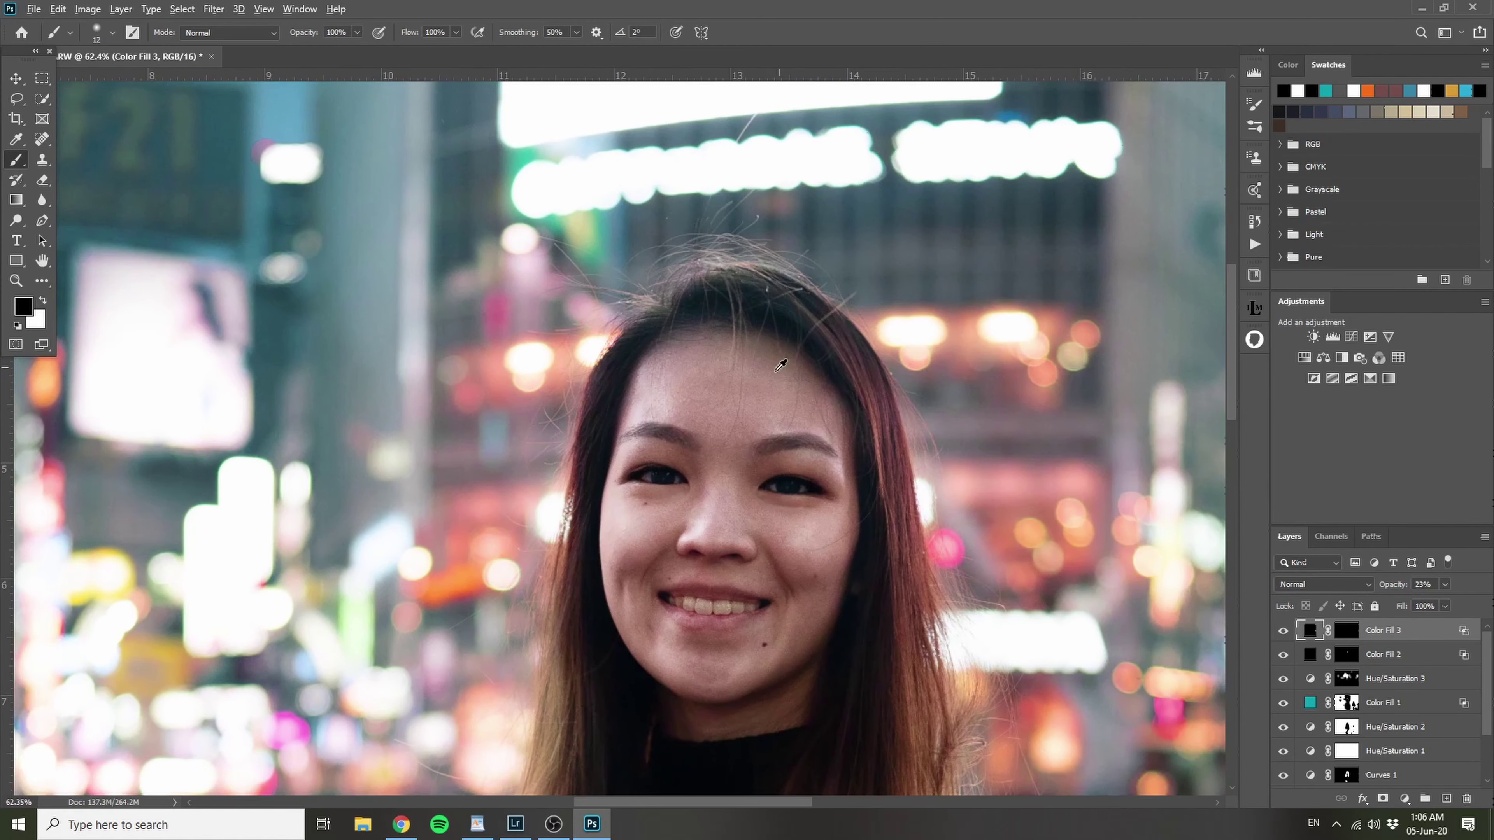
Step: Add another 000000 black solid color fill above Color Fill 3, with Blend If underlying layer highlights split 36 / 115
scroll(758, 429, "up", 3)
scroll(730, 407, "up", 10)
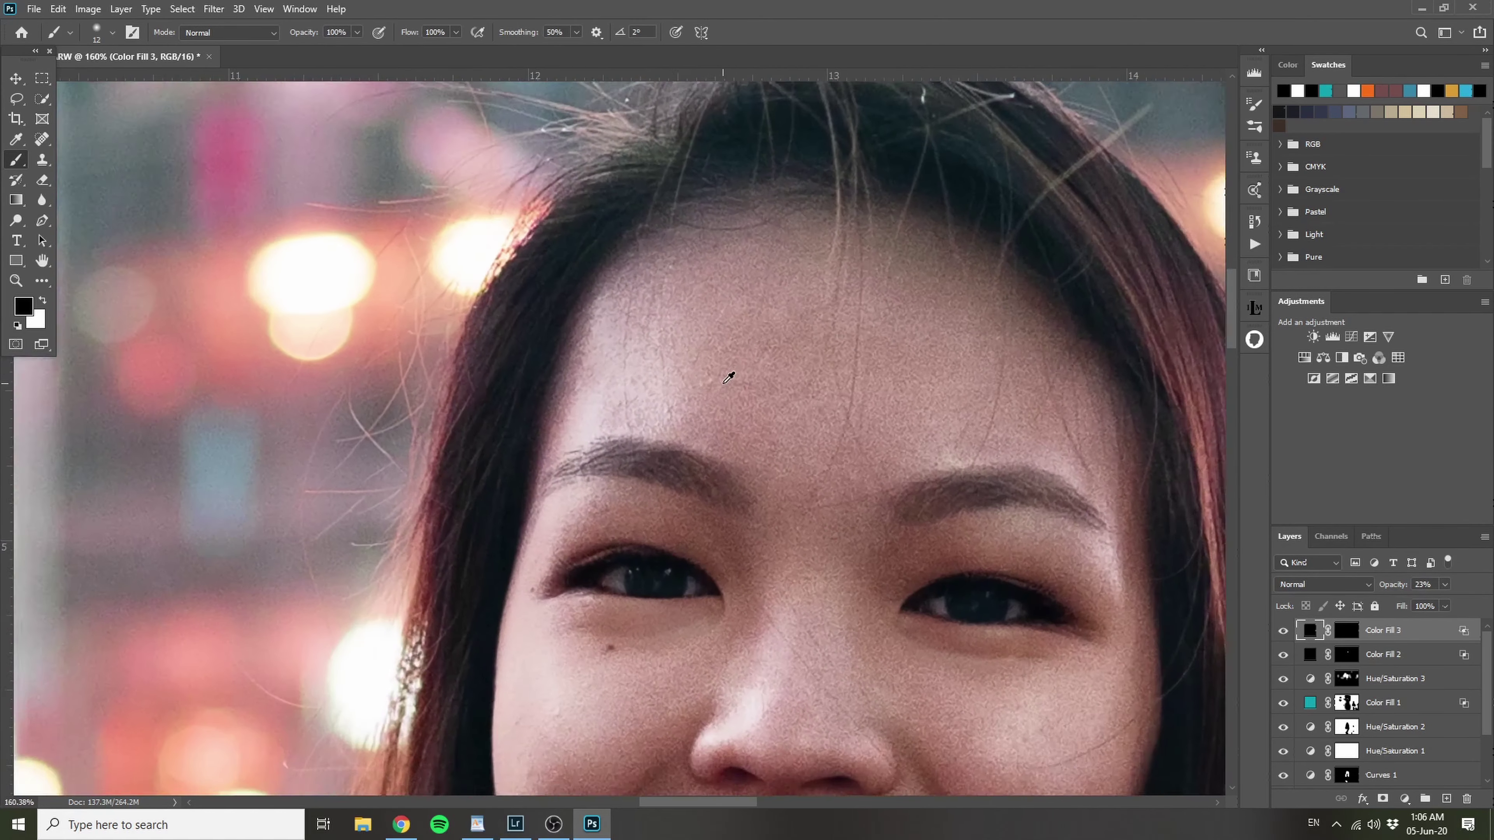
left_click_drag(696, 513, 523, 404)
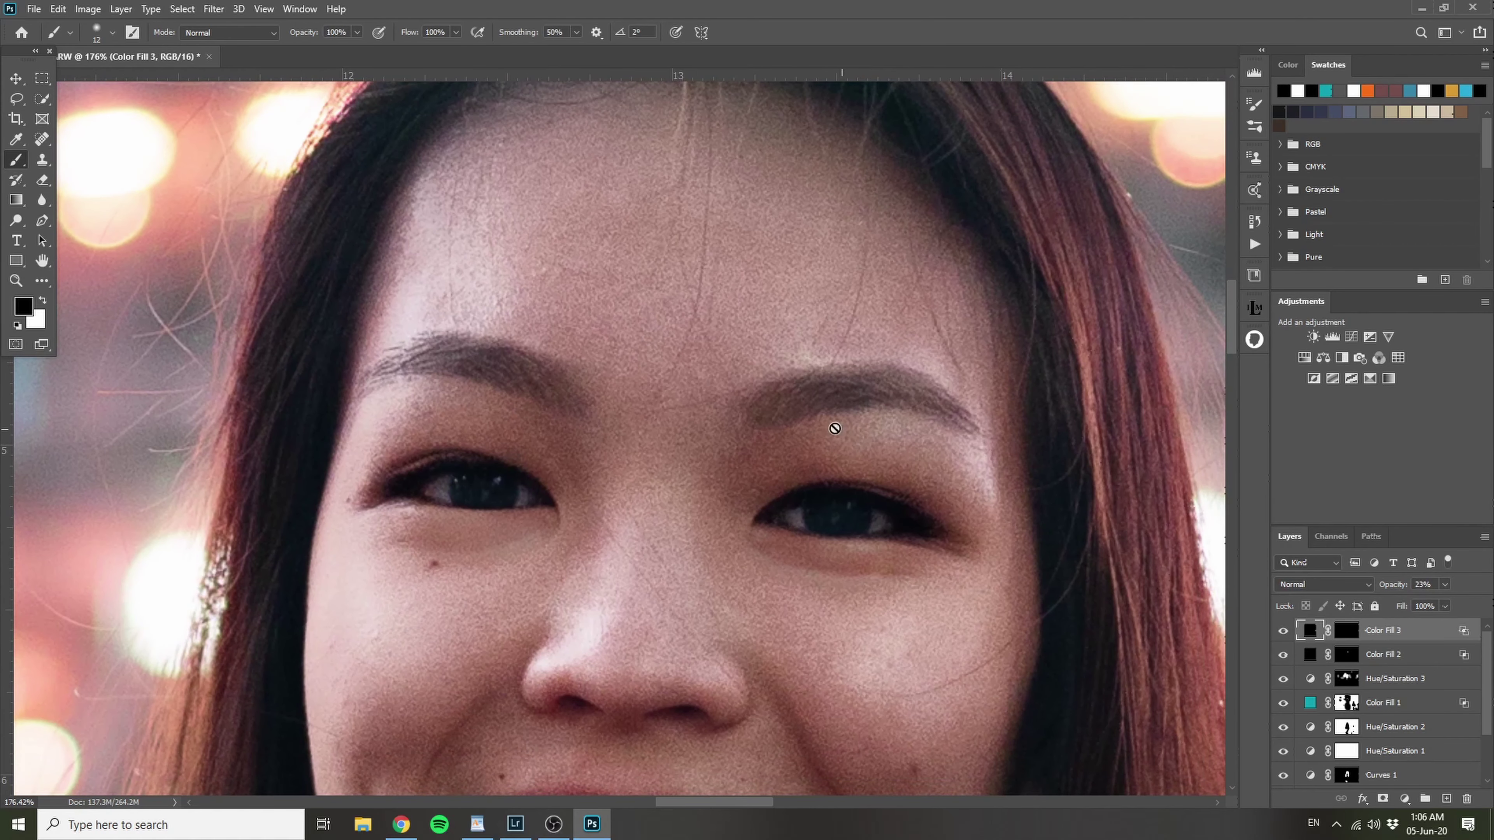
left_click(1405, 798)
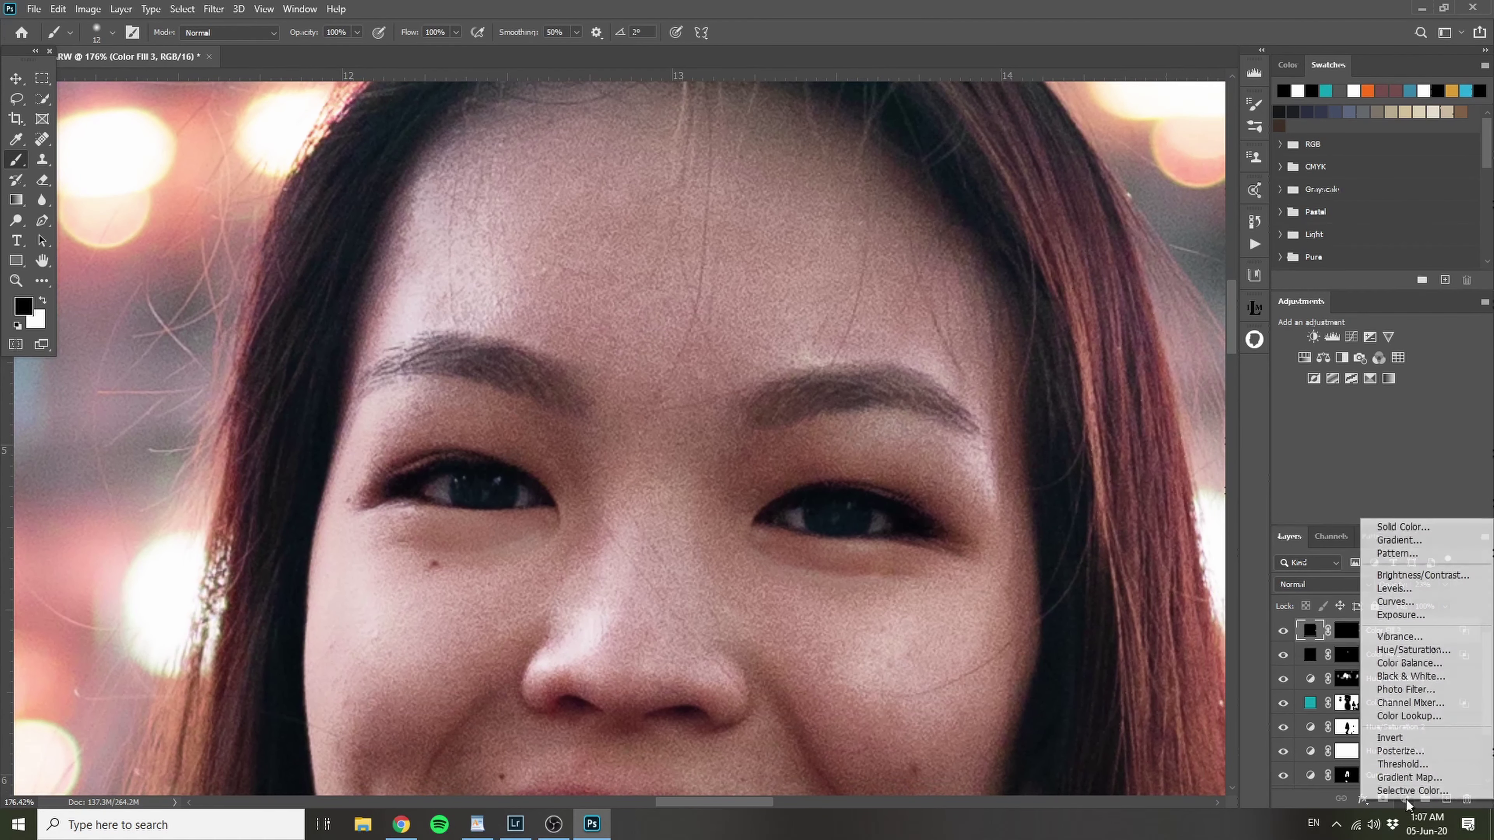
key("Escape")
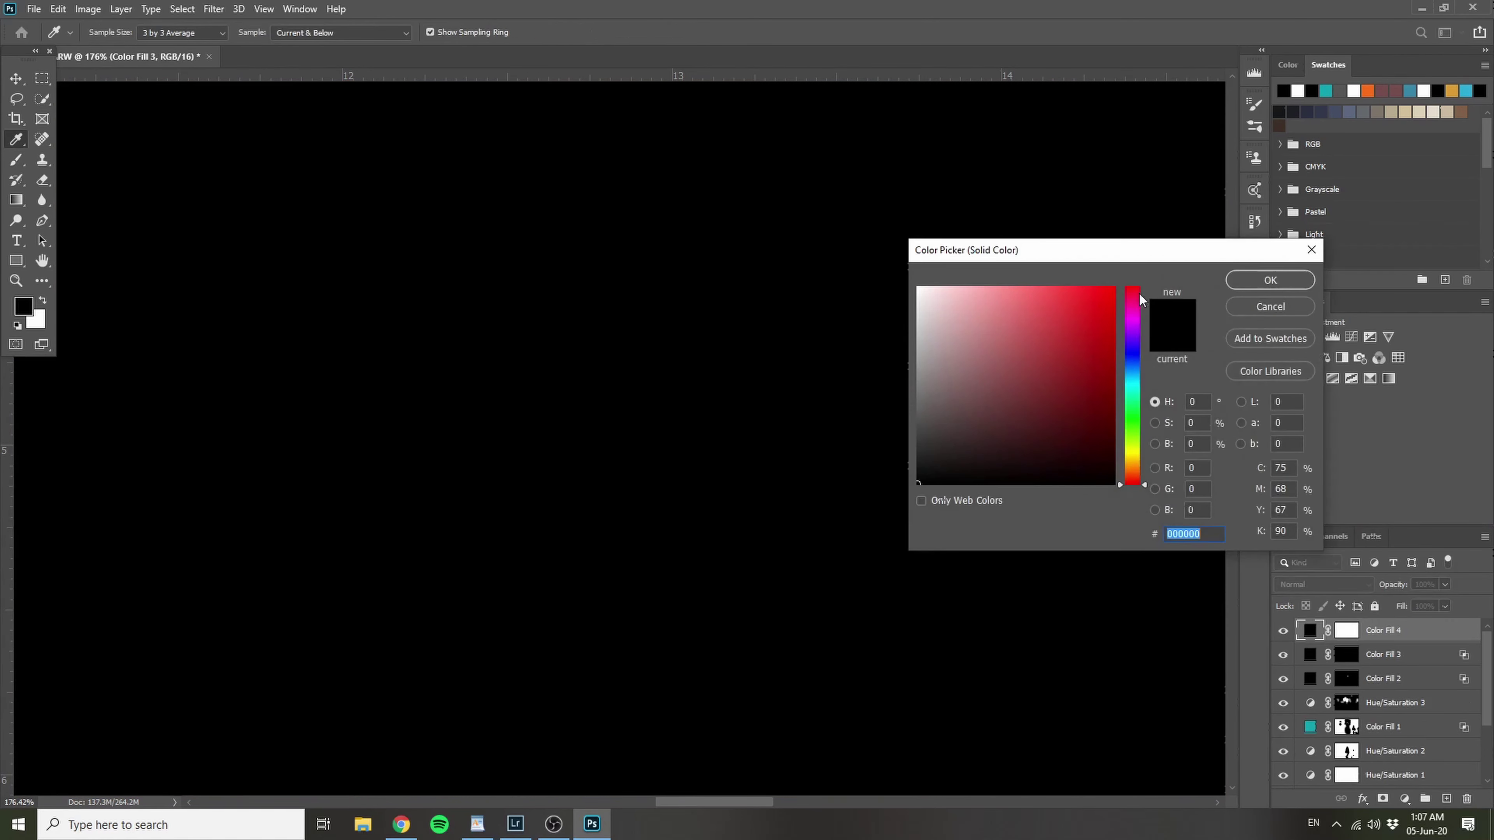
left_click(1264, 278)
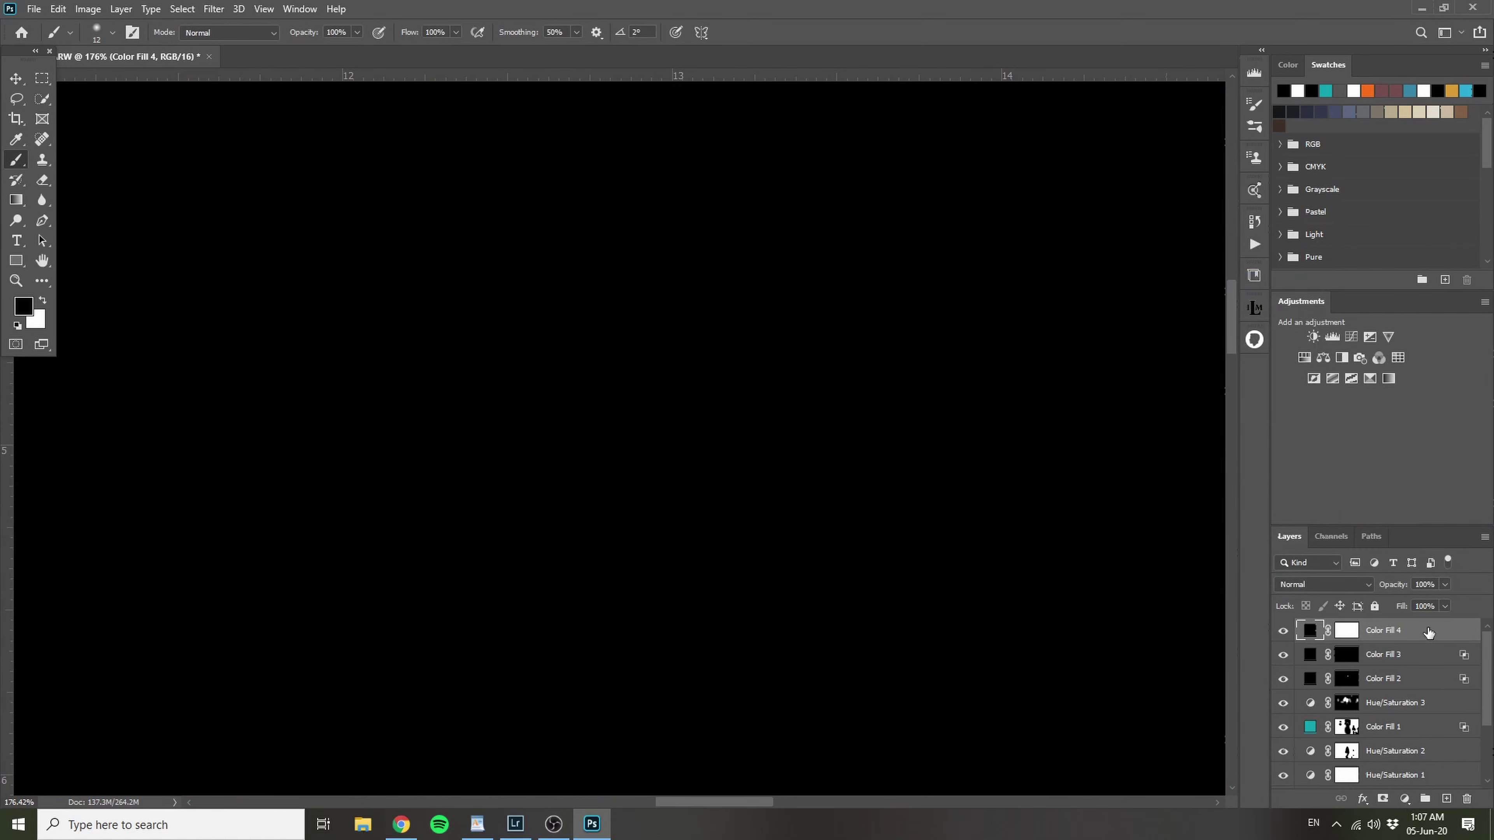
left_click_drag(1237, 470, 1125, 472)
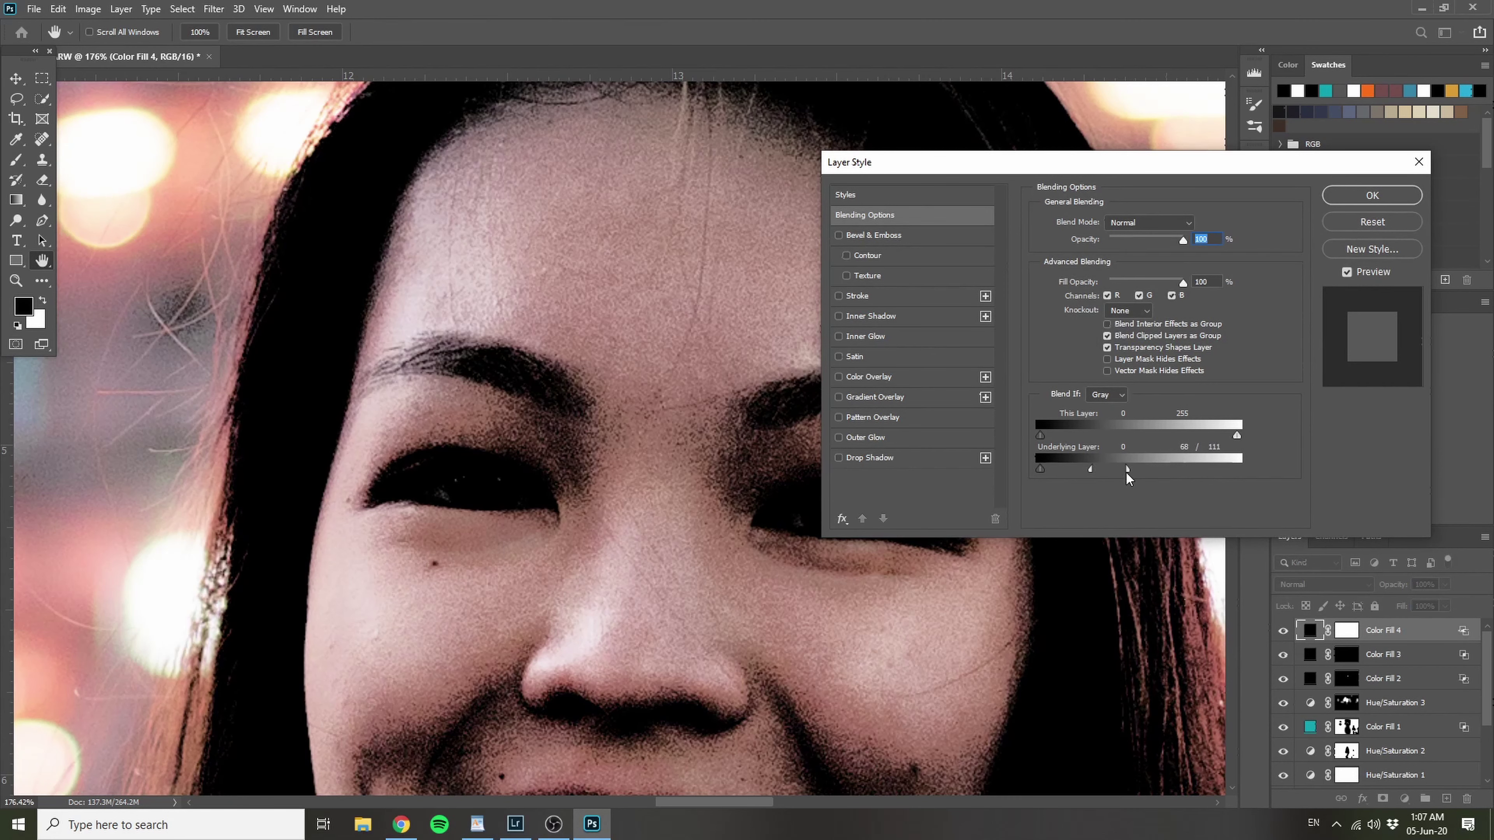
left_click_drag(1080, 470, 1068, 469)
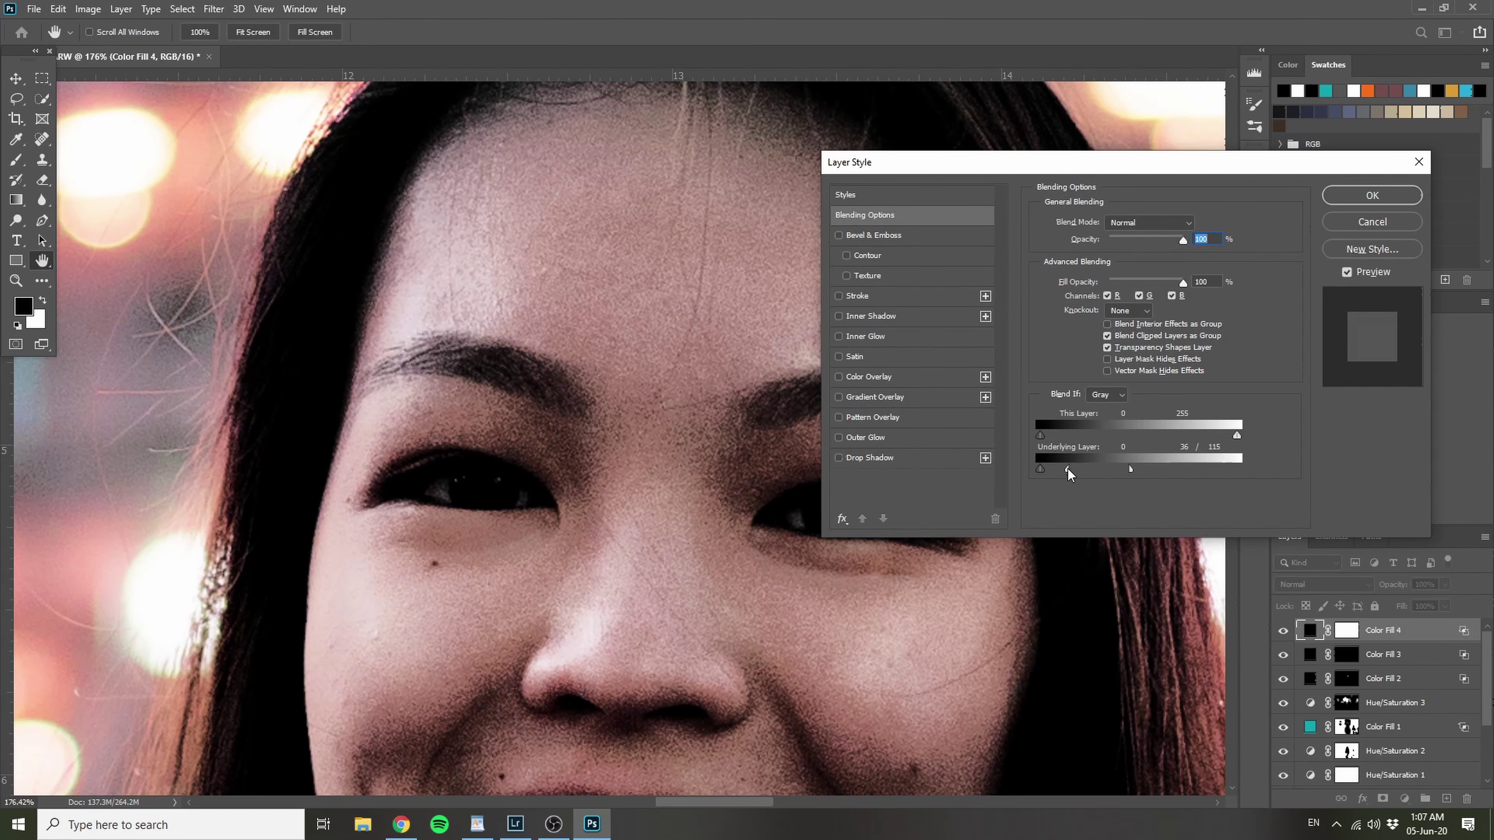
left_click(1390, 198)
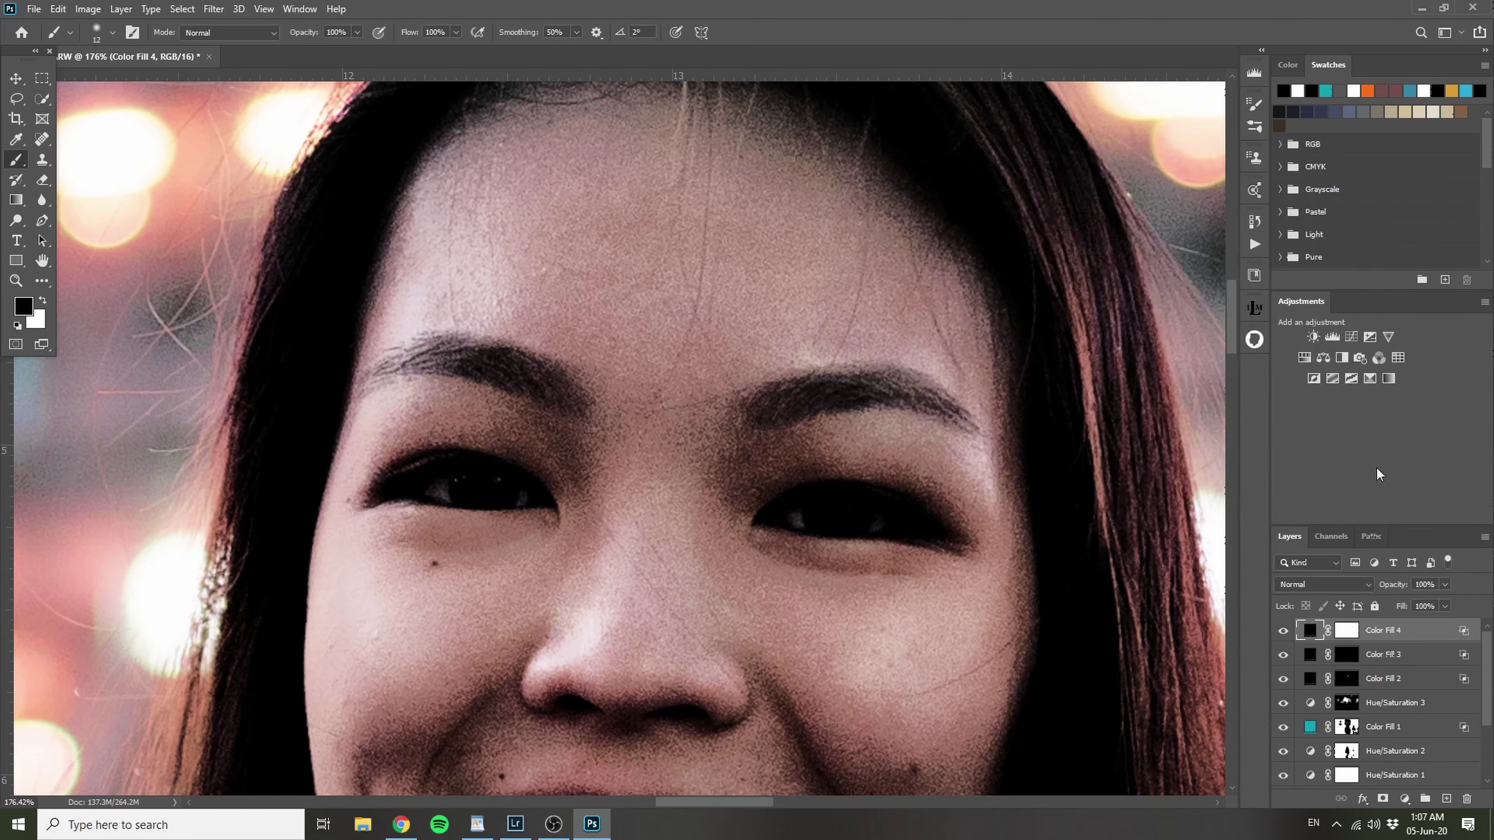
Step: Invert the Color Fill 4 mask to black and paint white over both eyebrows with a size 33 brush
left_click(1346, 630)
key("ctrl+i")
key("x")
left_click_drag(520, 413, 555, 420)
mouse_move(417, 357)
left_mouse_down()
mouse_move(570, 393)
mouse_move(482, 358)
left_mouse_up()
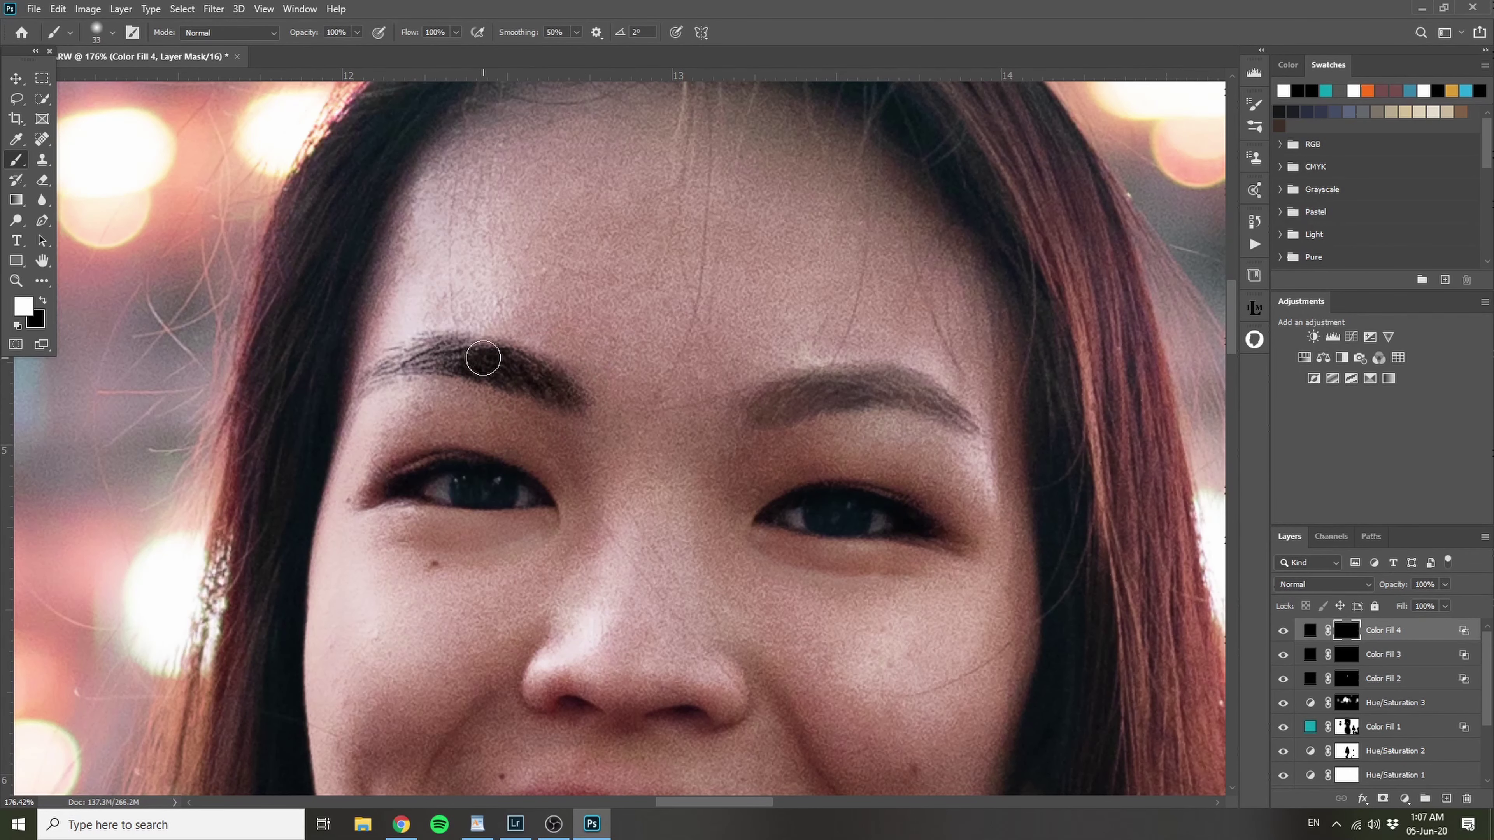
mouse_move(756, 406)
left_mouse_down()
mouse_move(818, 387)
mouse_move(966, 400)
mouse_move(857, 377)
mouse_move(962, 418)
left_mouse_up()
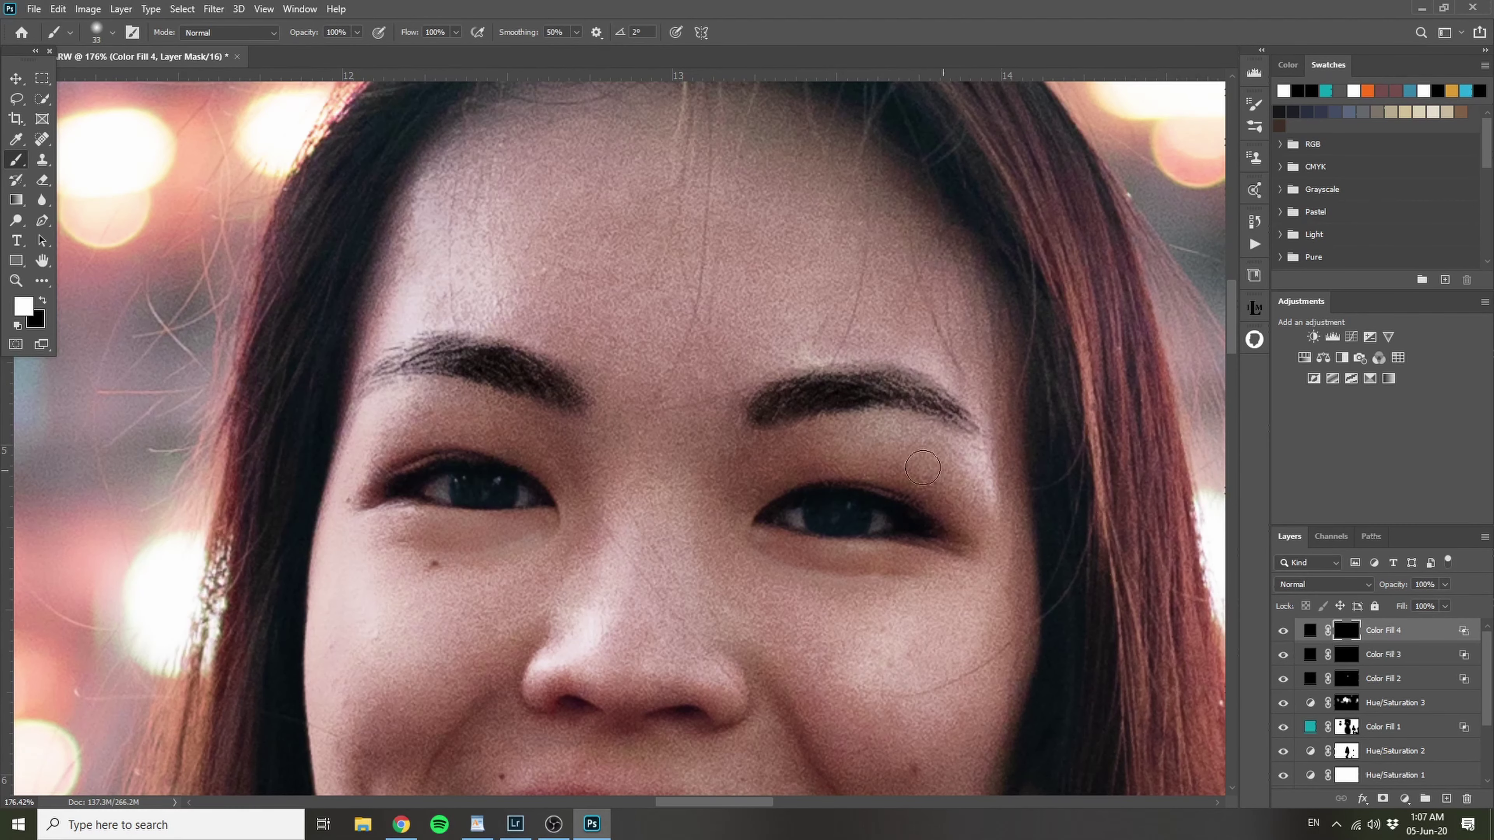
Step: Lower the Color Fill 4 layer's opacity to 30% and check the eyebrows against the whole portrait
scroll(922, 468, "down", 3)
left_click_drag(1393, 587, 759, 527)
scroll(758, 526, "down", 5)
scroll(834, 538, "up", 4)
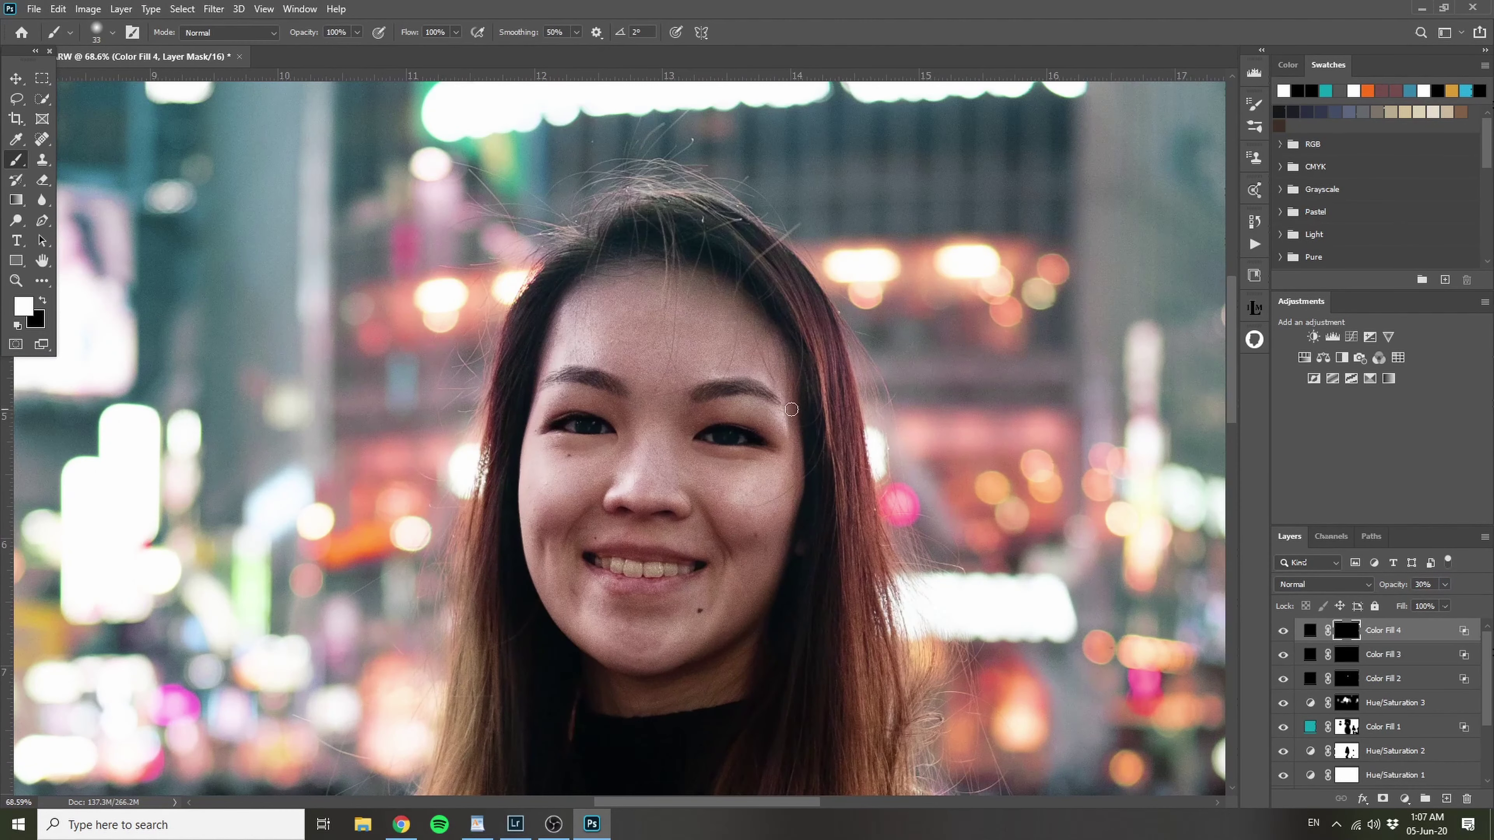
Step: Compare the eyes with Color Fill 2 hidden and shown, lower that layer's opacity to 37%, and review the full image
left_click(1375, 661)
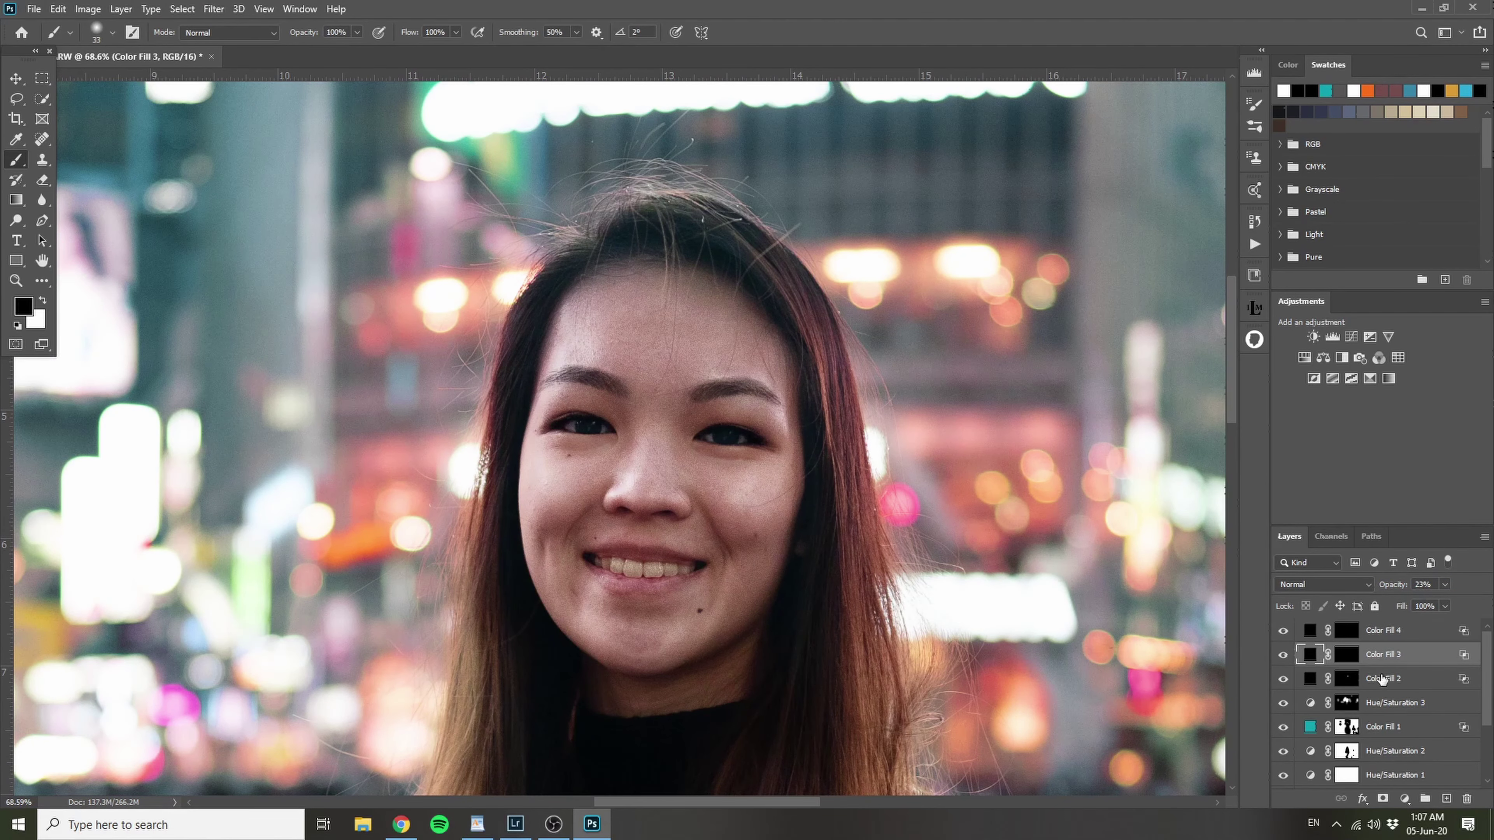
left_click(1311, 679)
left_click(1284, 679)
left_click(1284, 680)
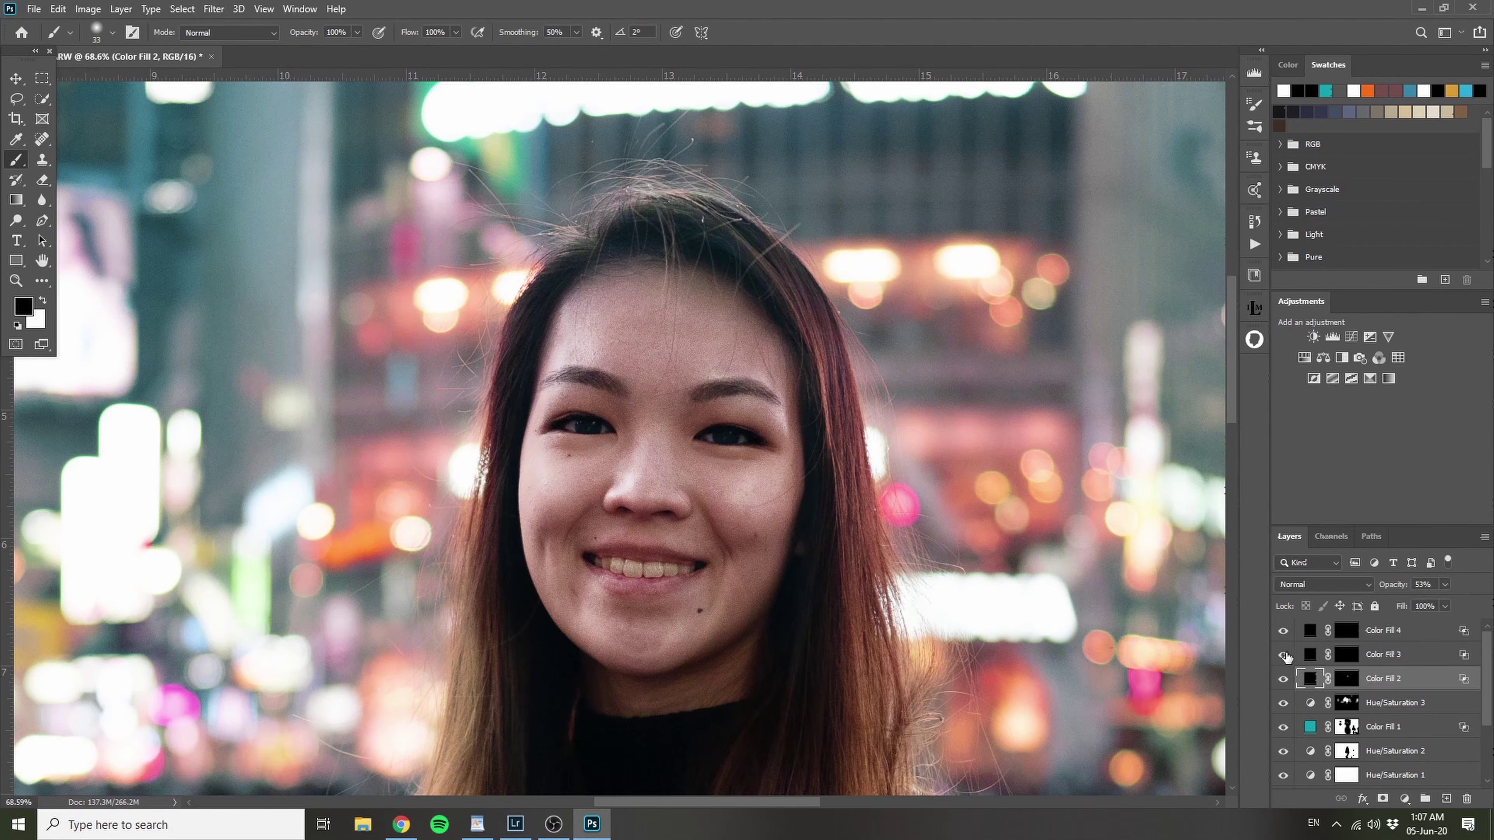
scroll(718, 434, "up", 5)
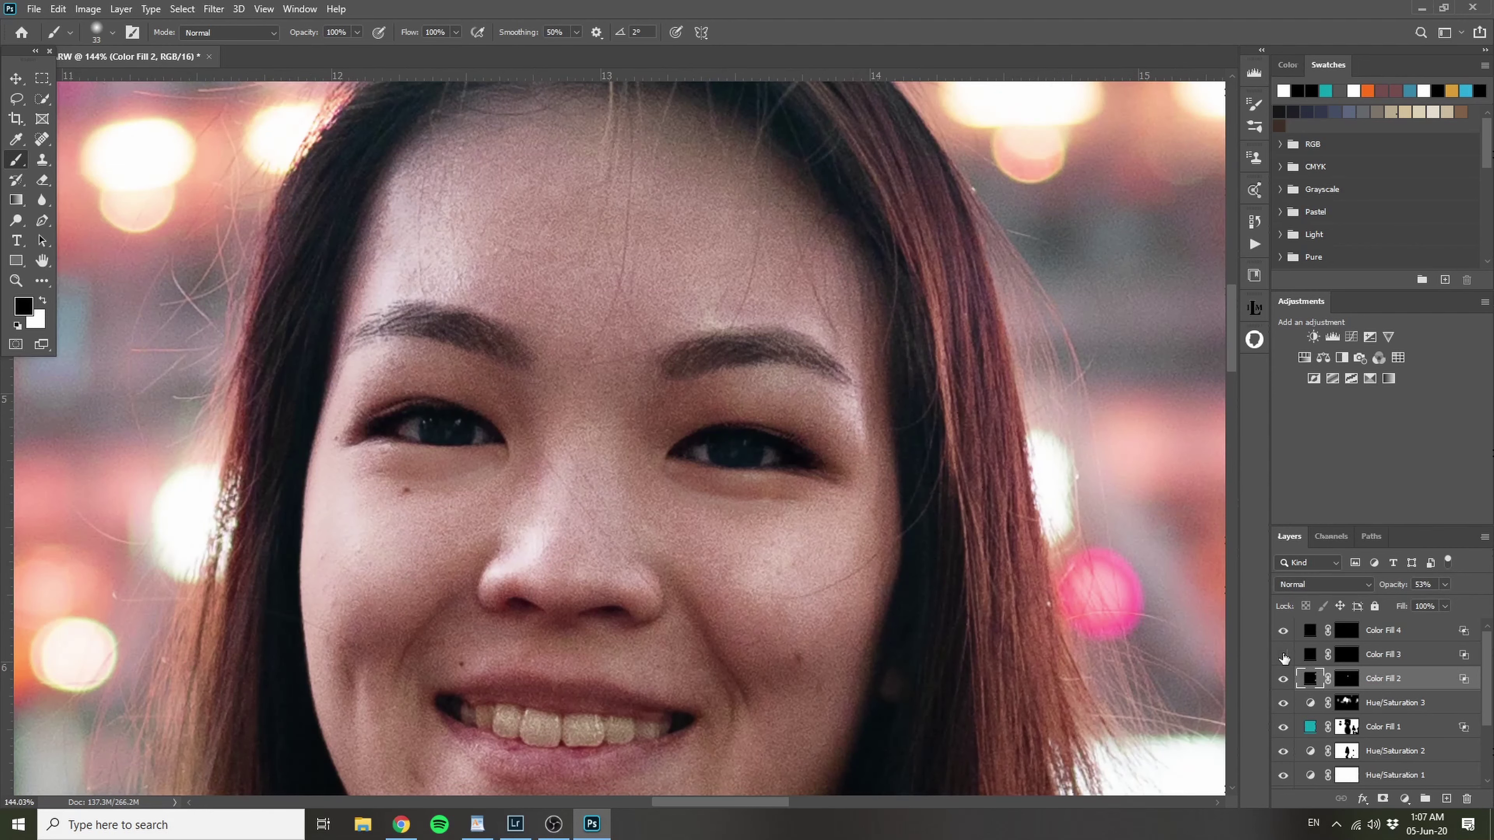
left_click(1283, 679)
left_click(1283, 680)
left_click_drag(1393, 586, 1134, 568)
scroll(885, 510, "down", 5)
scroll(885, 510, "down", 1)
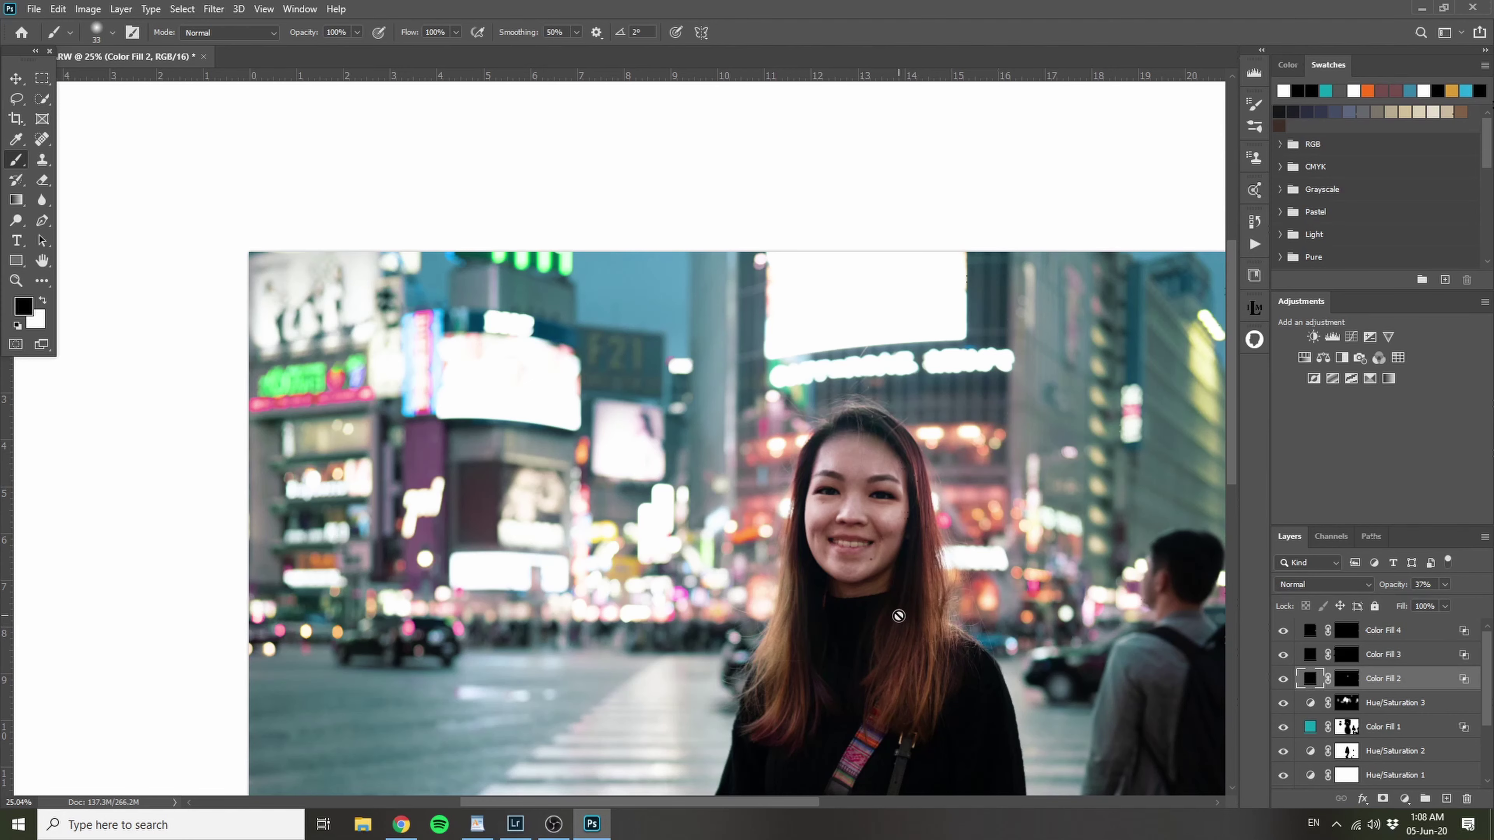
scroll(882, 547, "down", 3)
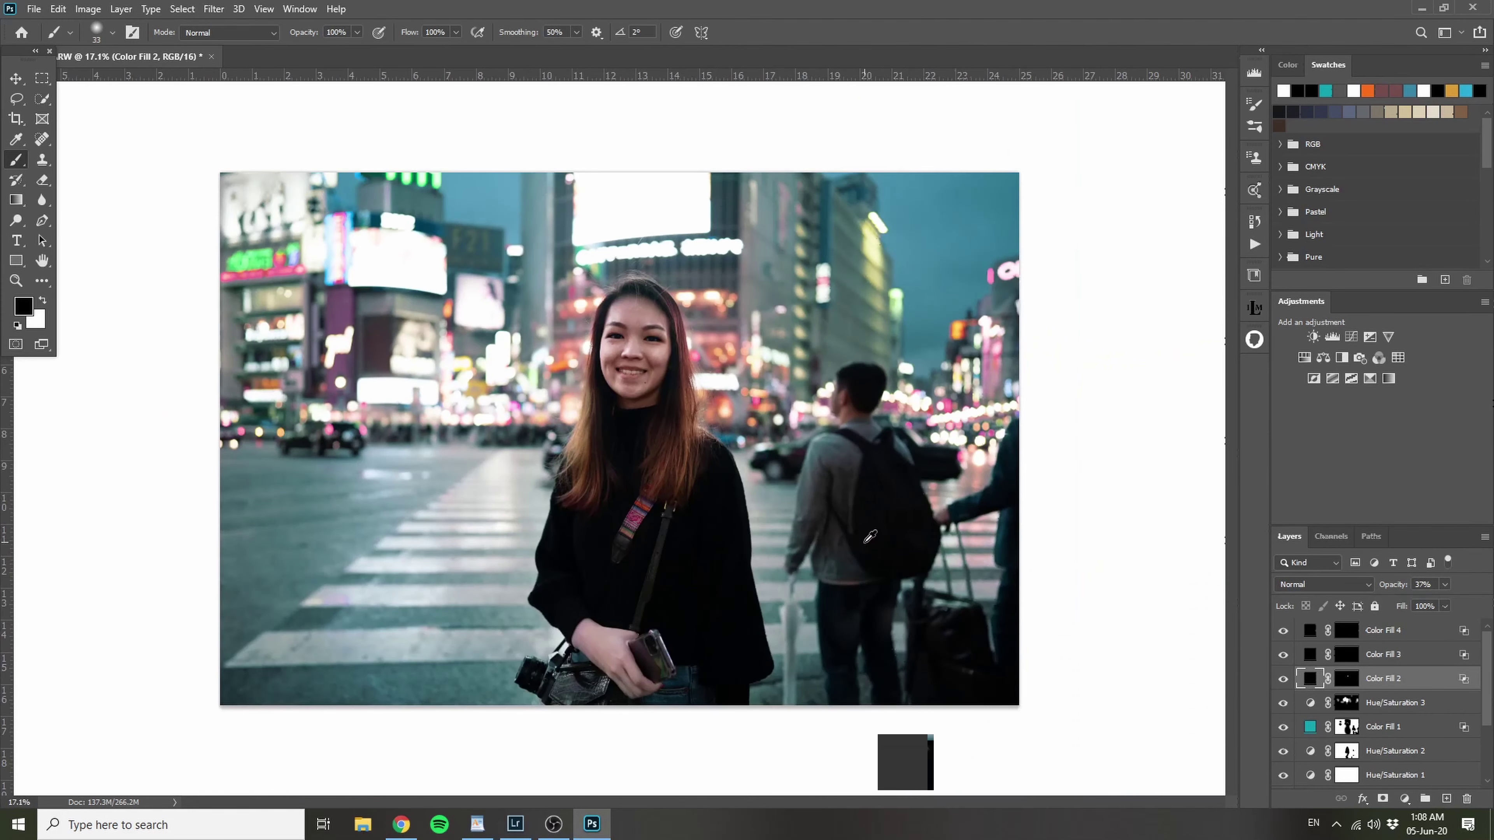
Step: Add a layer named "dodge eyes" above Color Fill 4 in Soft Light mode, filled with 50% gray
scroll(631, 313, "up", 10)
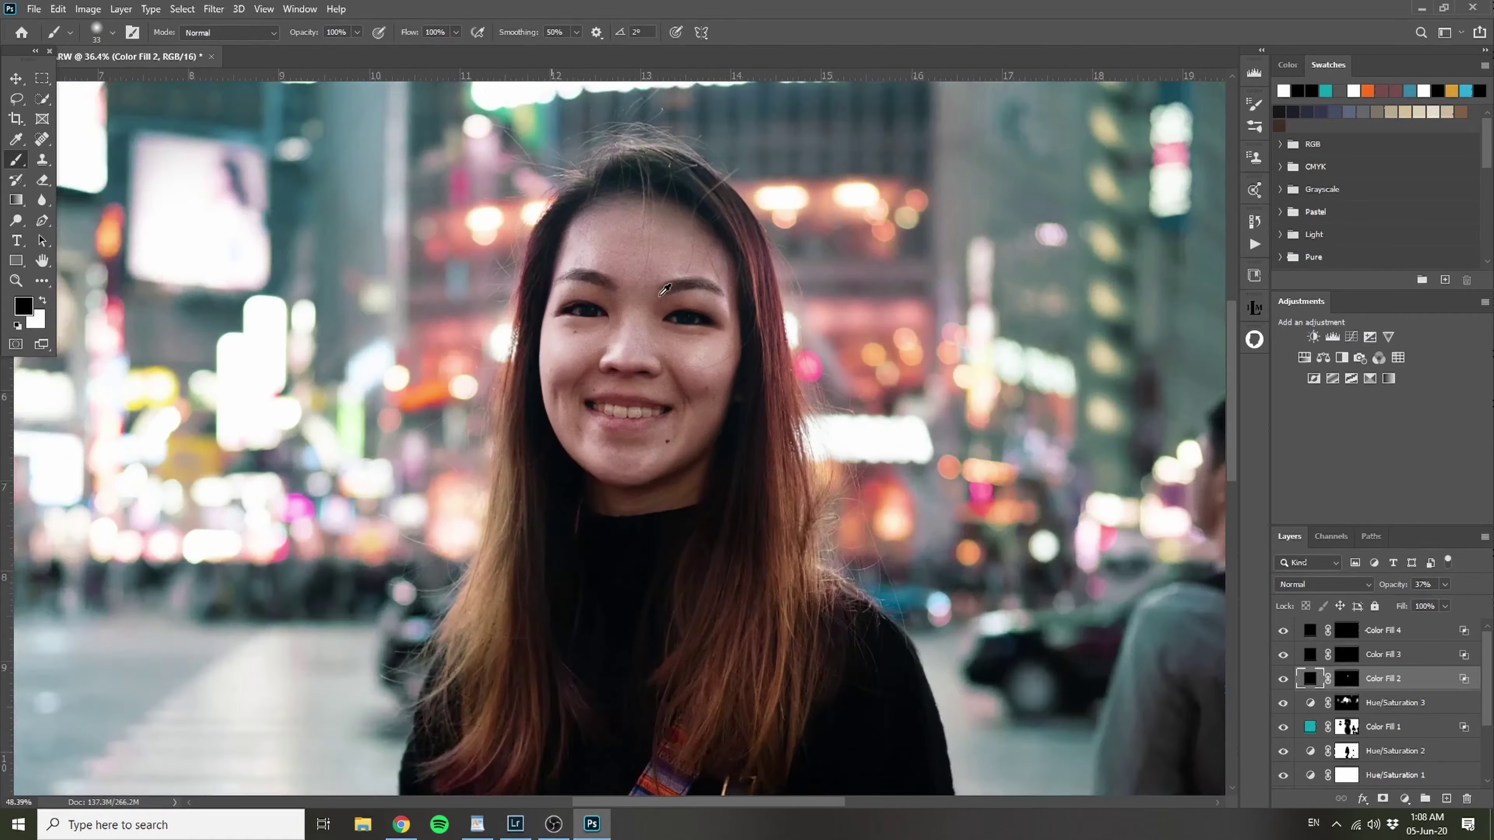
left_click_drag(545, 348, 655, 441)
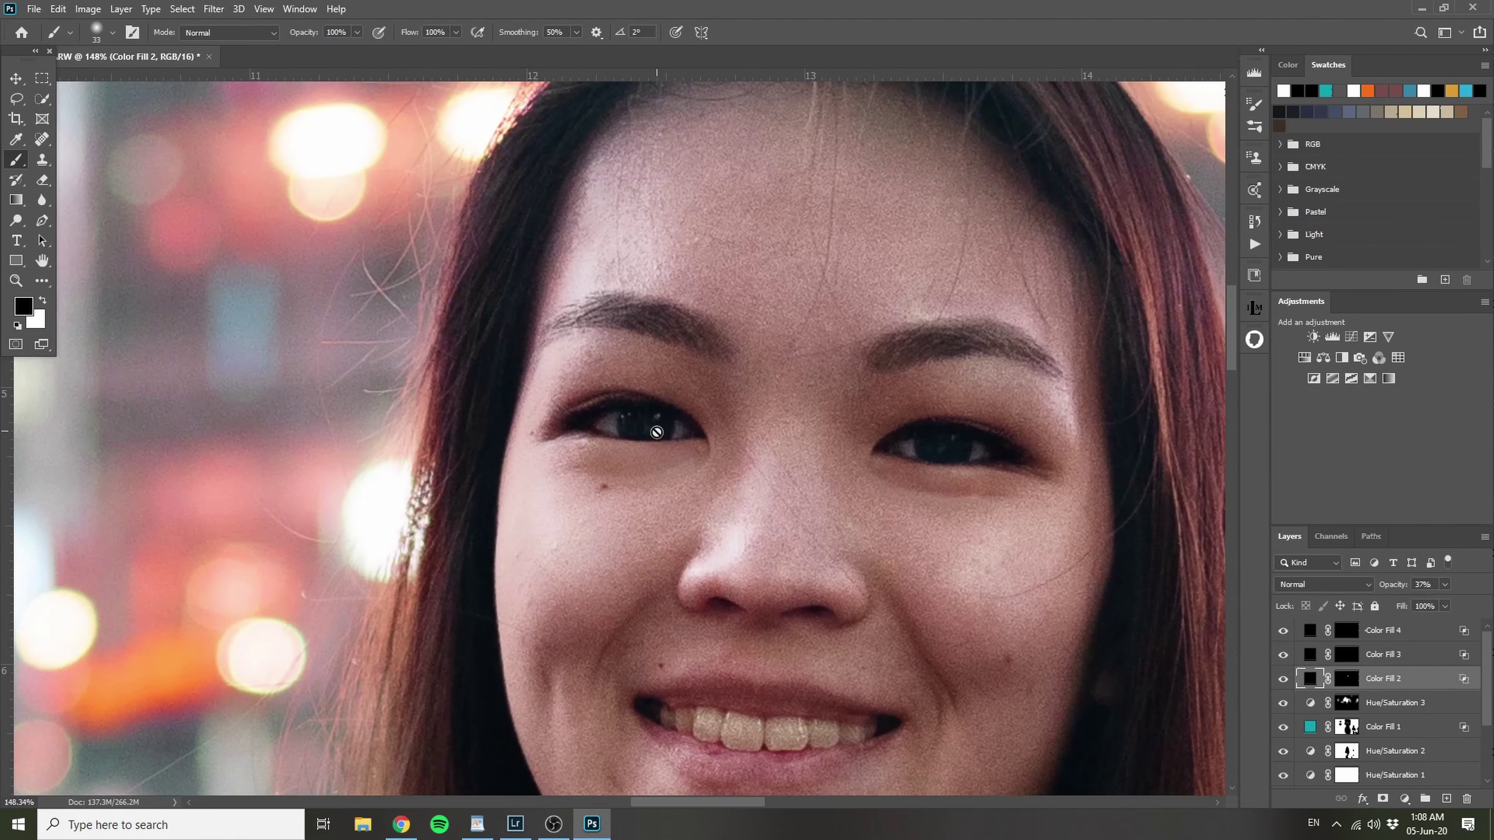
scroll(654, 442, "up", 6)
left_click_drag(904, 365, 757, 364)
left_click(1383, 631)
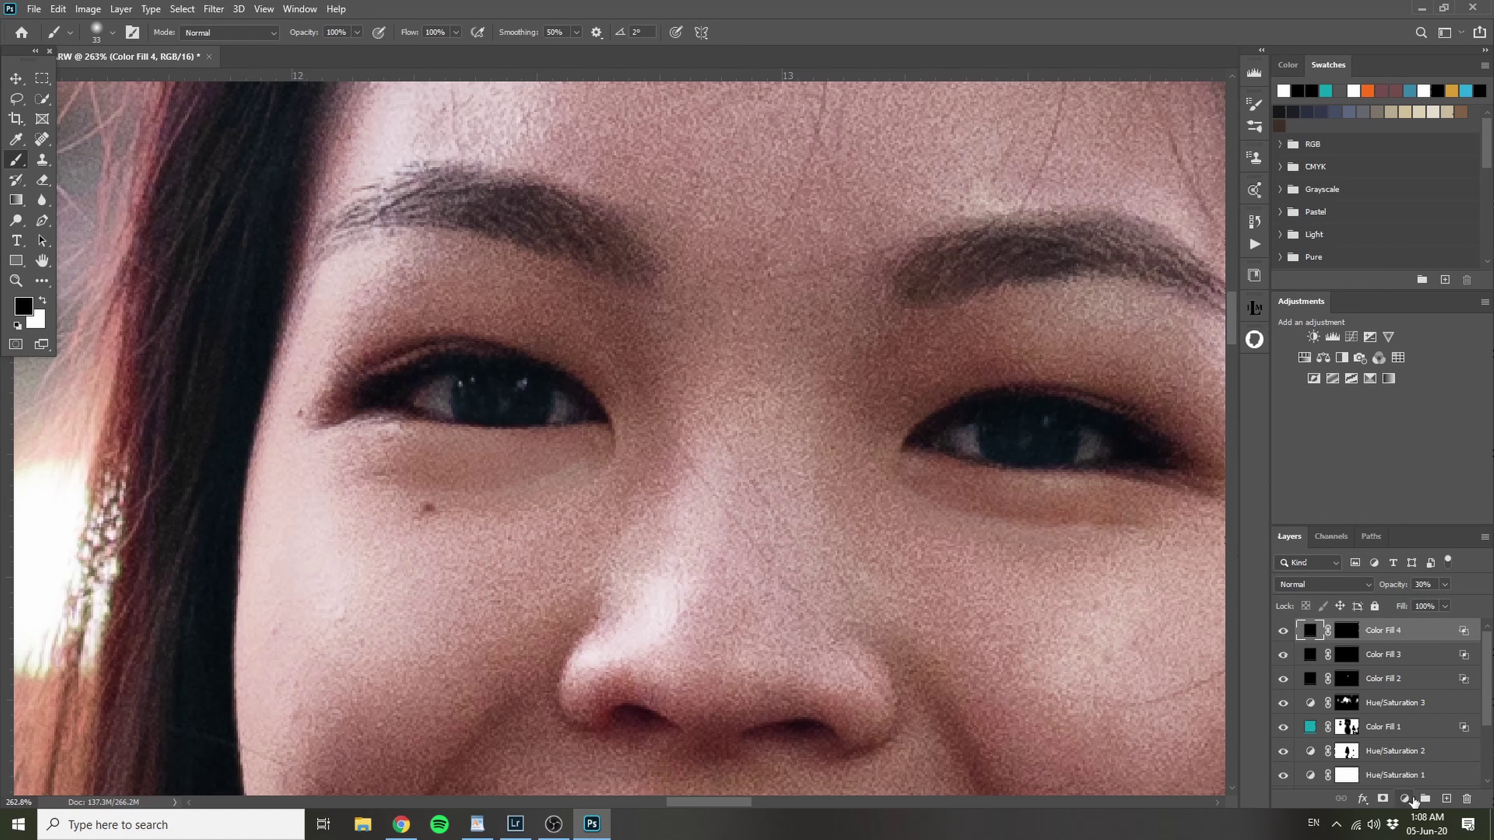
left_click(1445, 799, "alt")
left_click_drag(685, 211, 760, 208)
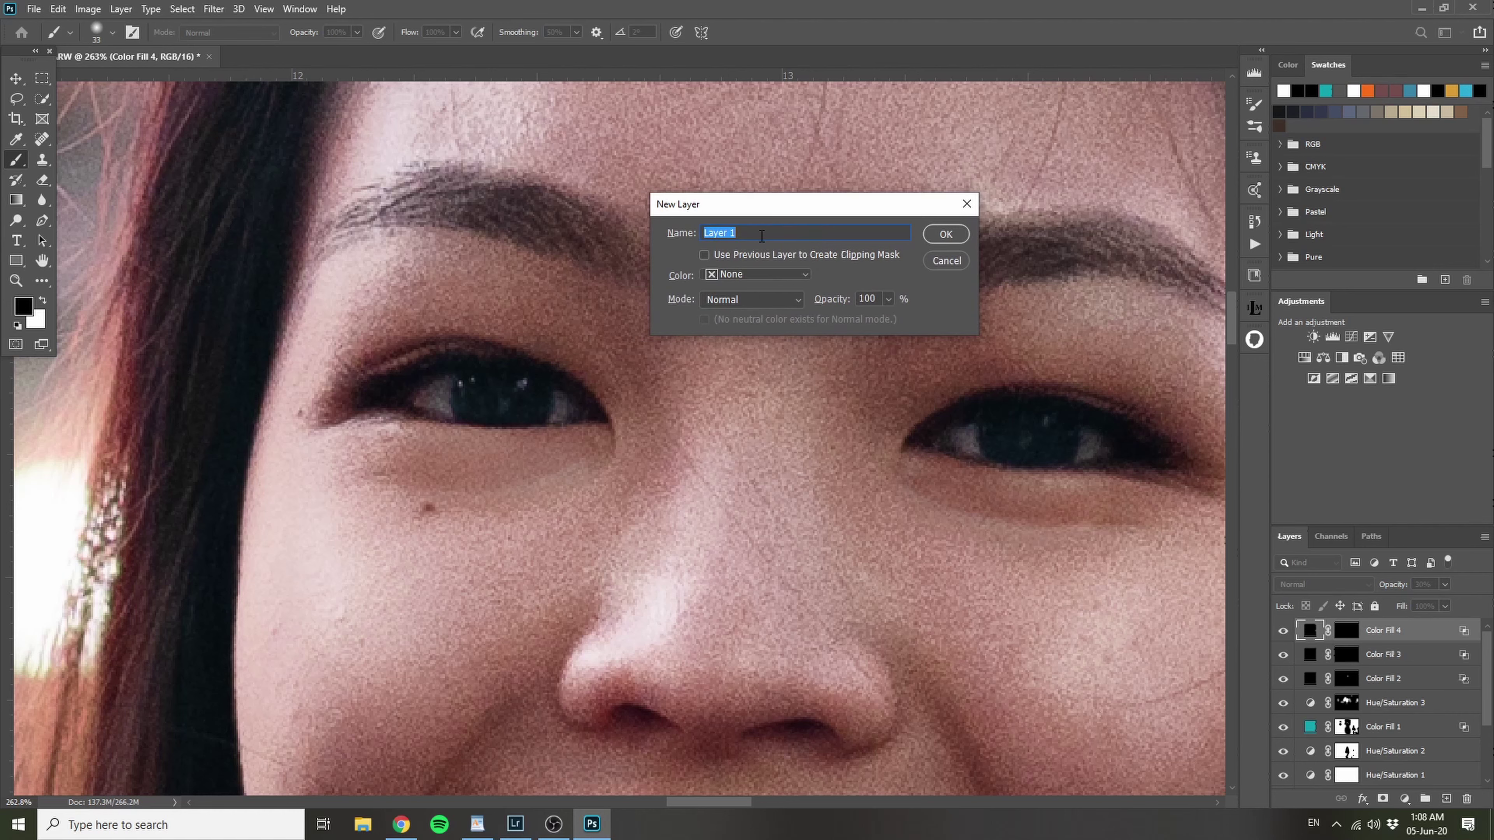
type("dodge eyes")
left_click(755, 303)
left_click(755, 525)
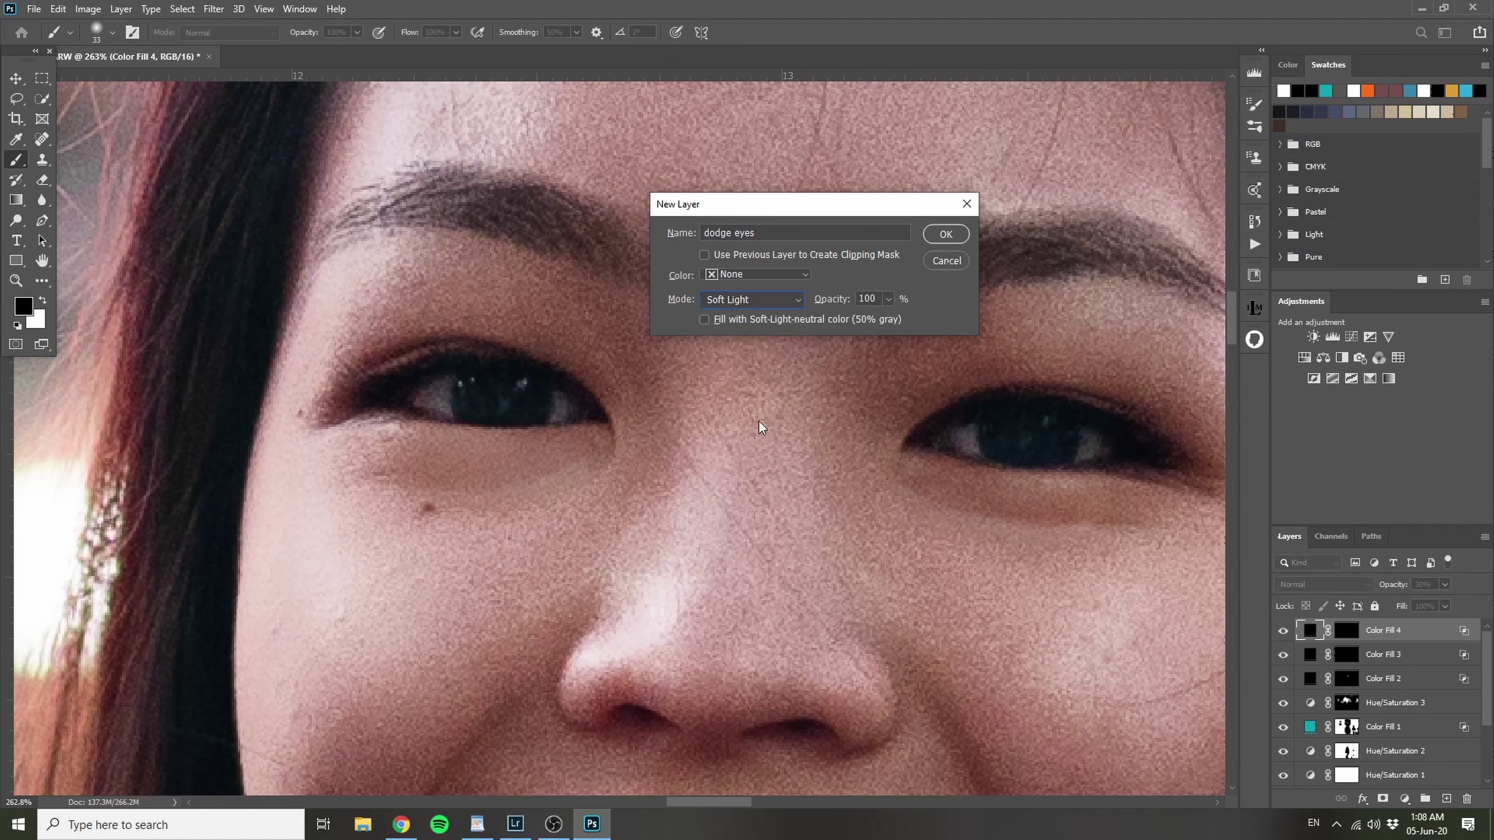
left_click(946, 241)
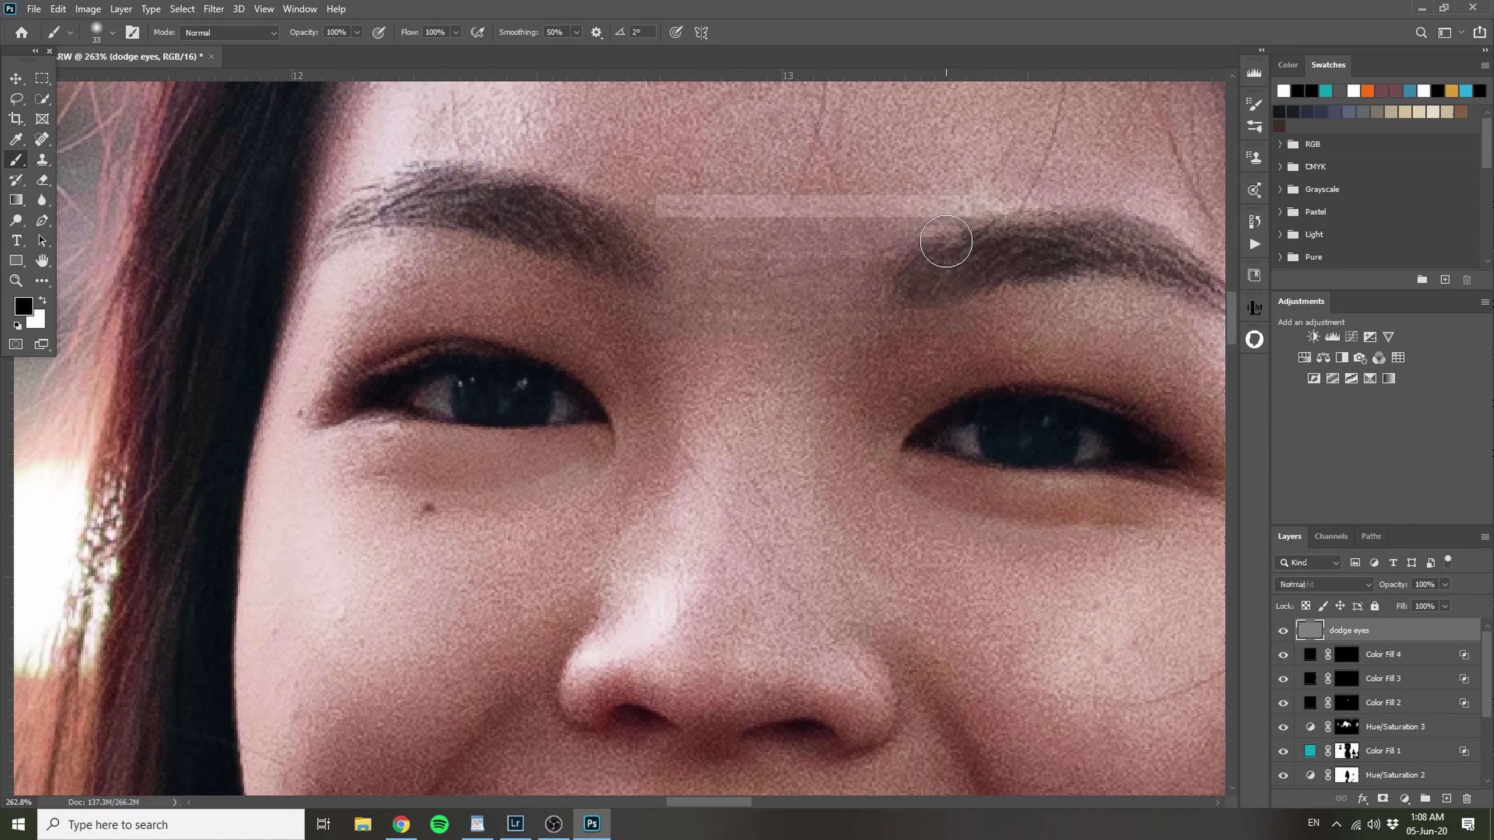
Step: Paint white with a small soft brush over the eye white, catchlights and iris of the eye on the image's left side
key("x")
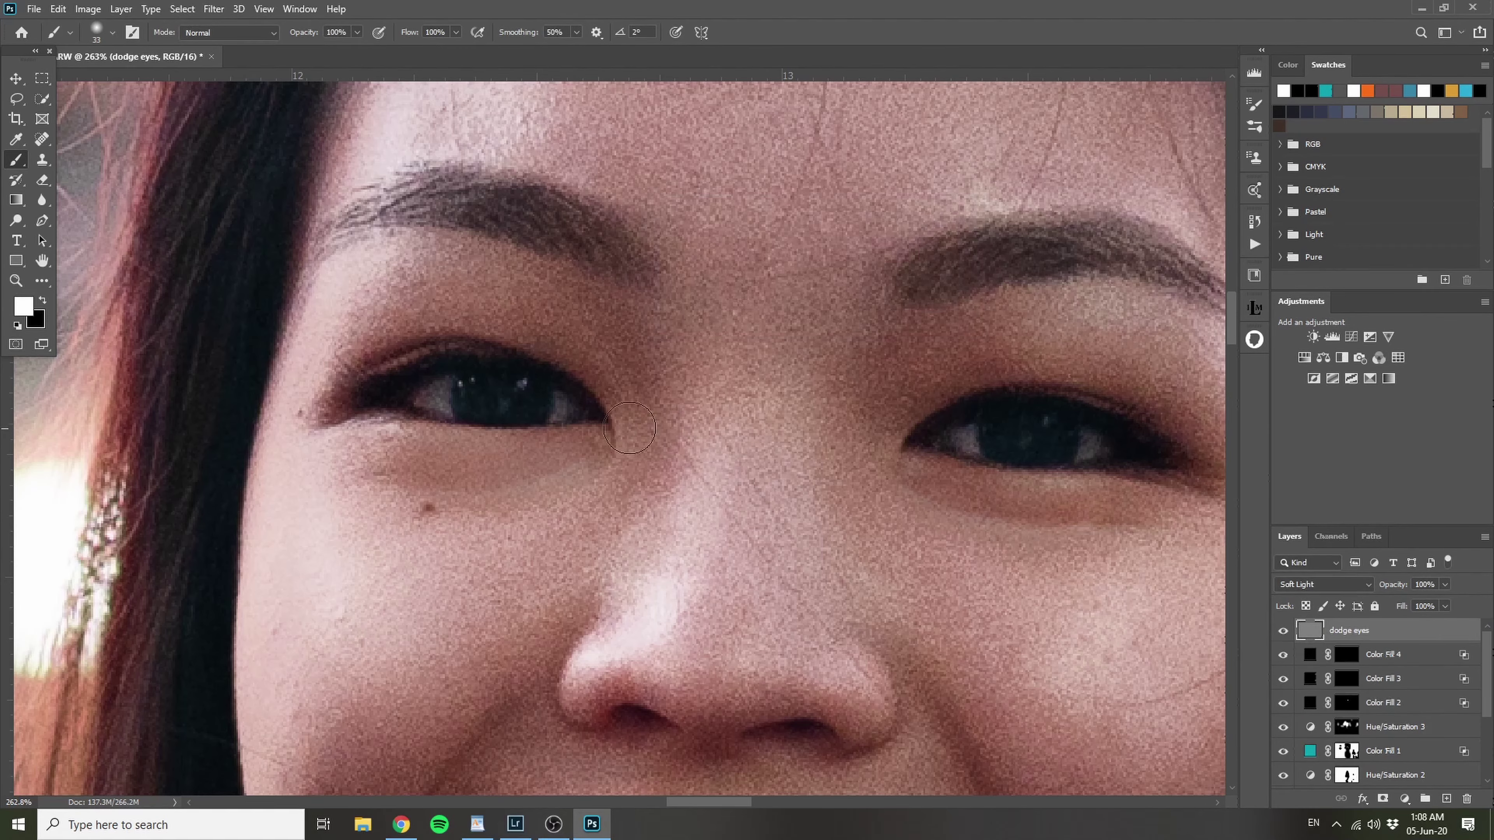
scroll(449, 403, "up", 3)
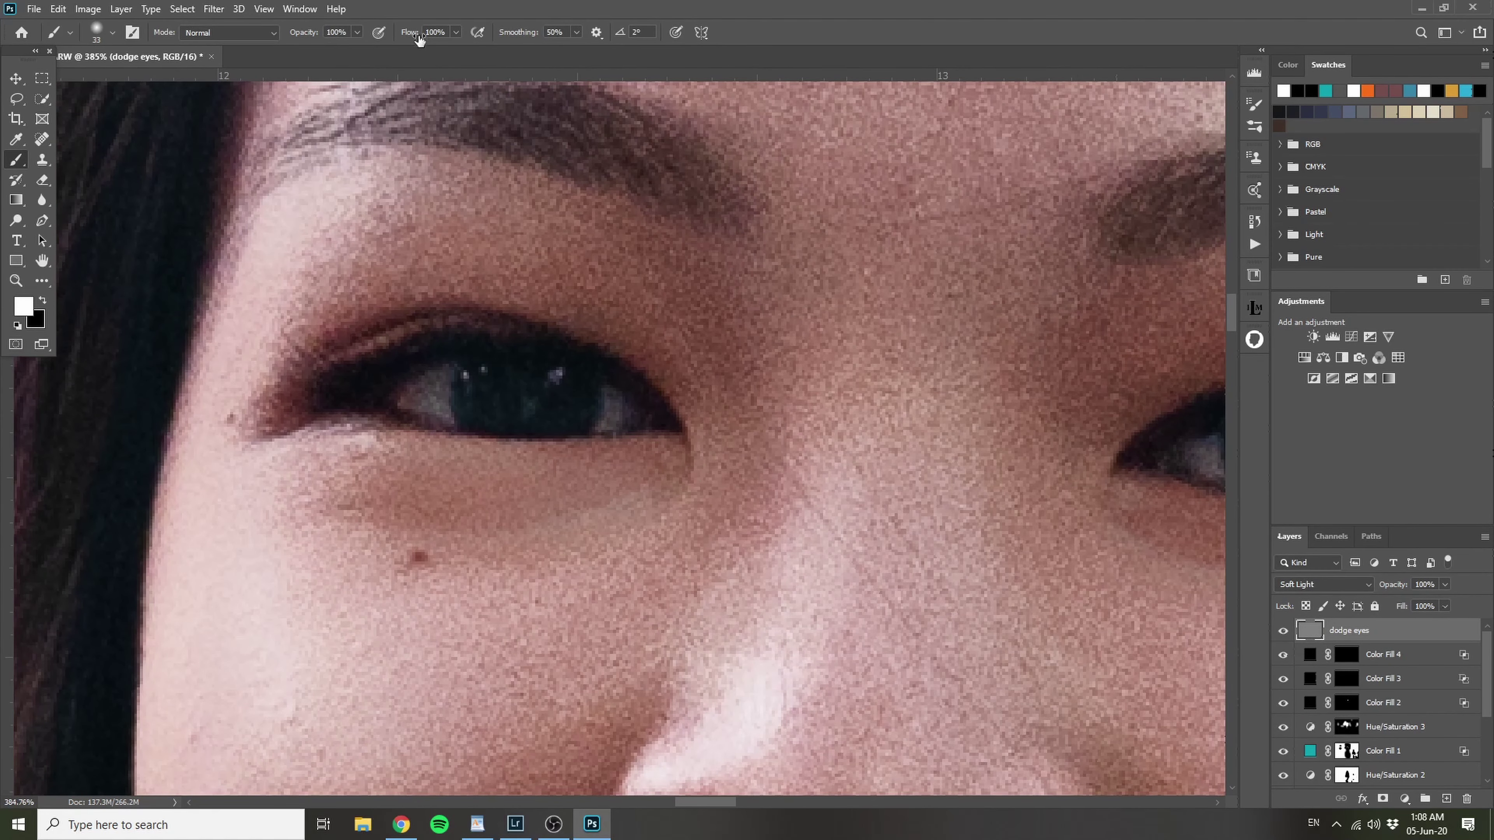
left_click_drag(568, 381, 542, 384)
mouse_move(430, 367)
left_mouse_down()
mouse_move(445, 408)
mouse_move(406, 398)
left_mouse_up()
mouse_move(600, 399)
left_mouse_down()
mouse_move(640, 413)
mouse_move(628, 415)
left_mouse_up()
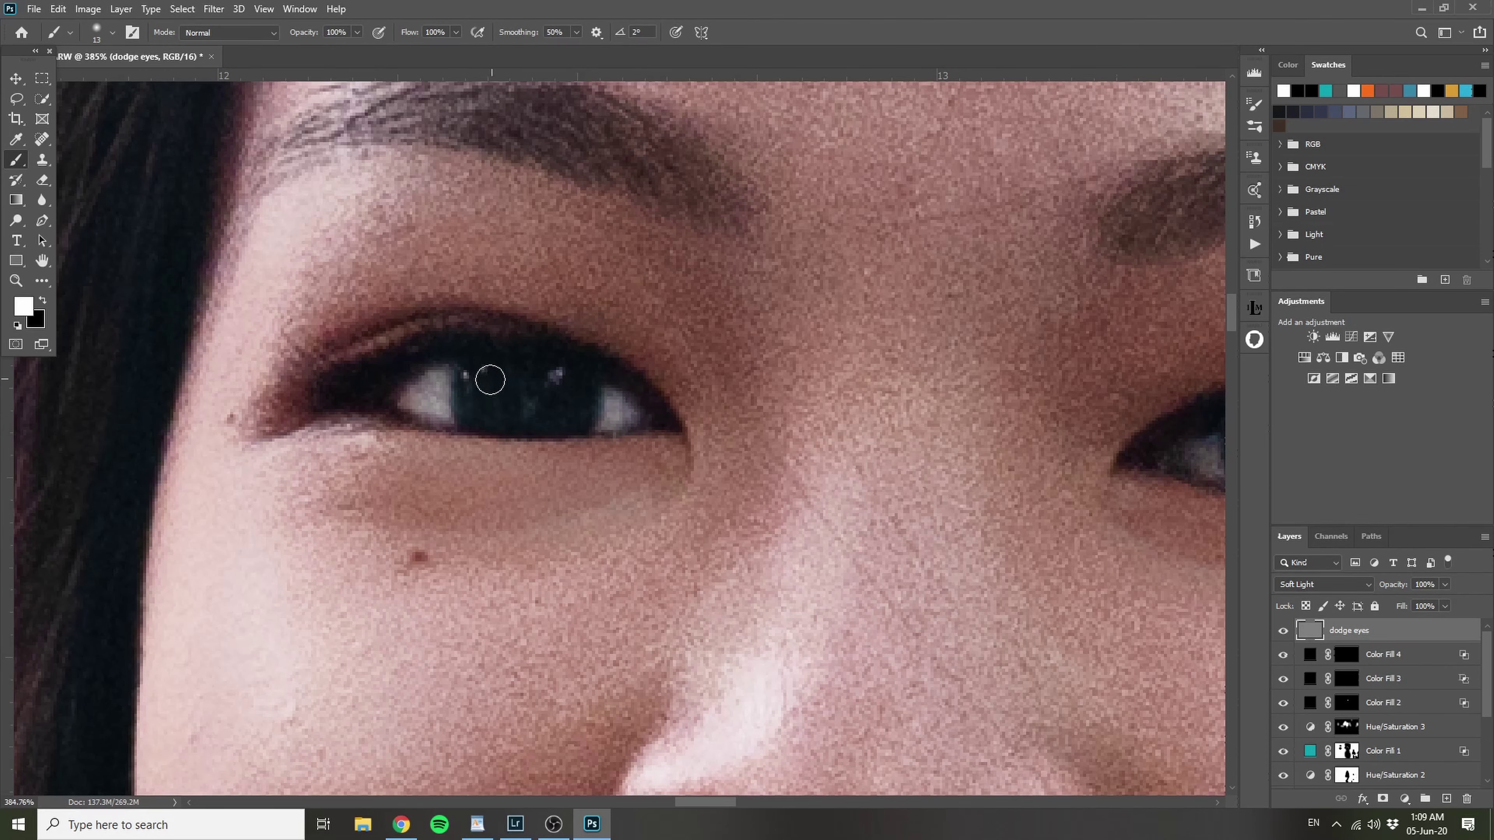
right_click(469, 373, "alt")
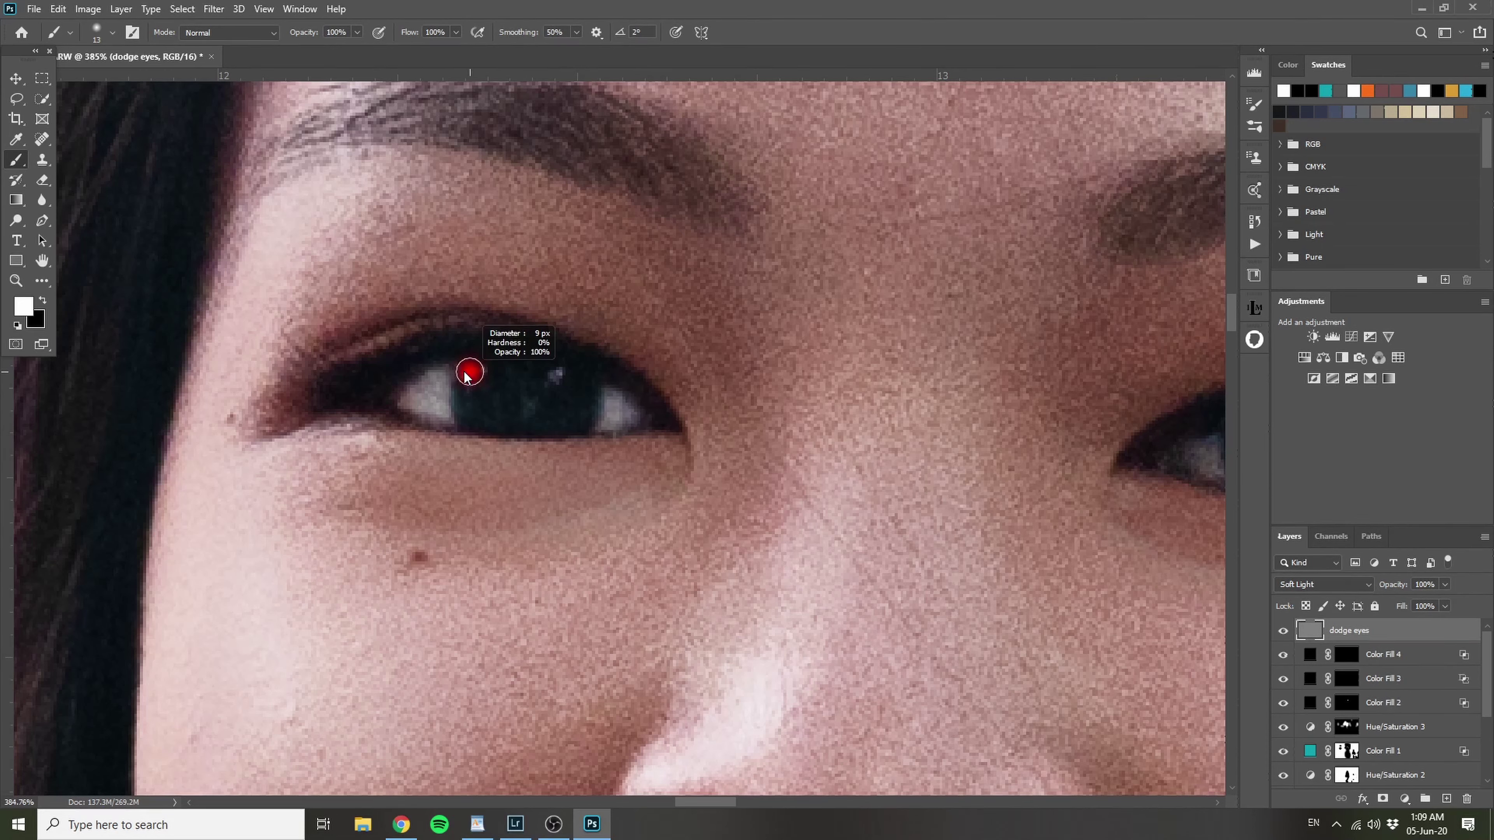
left_click(483, 370)
left_click(465, 375)
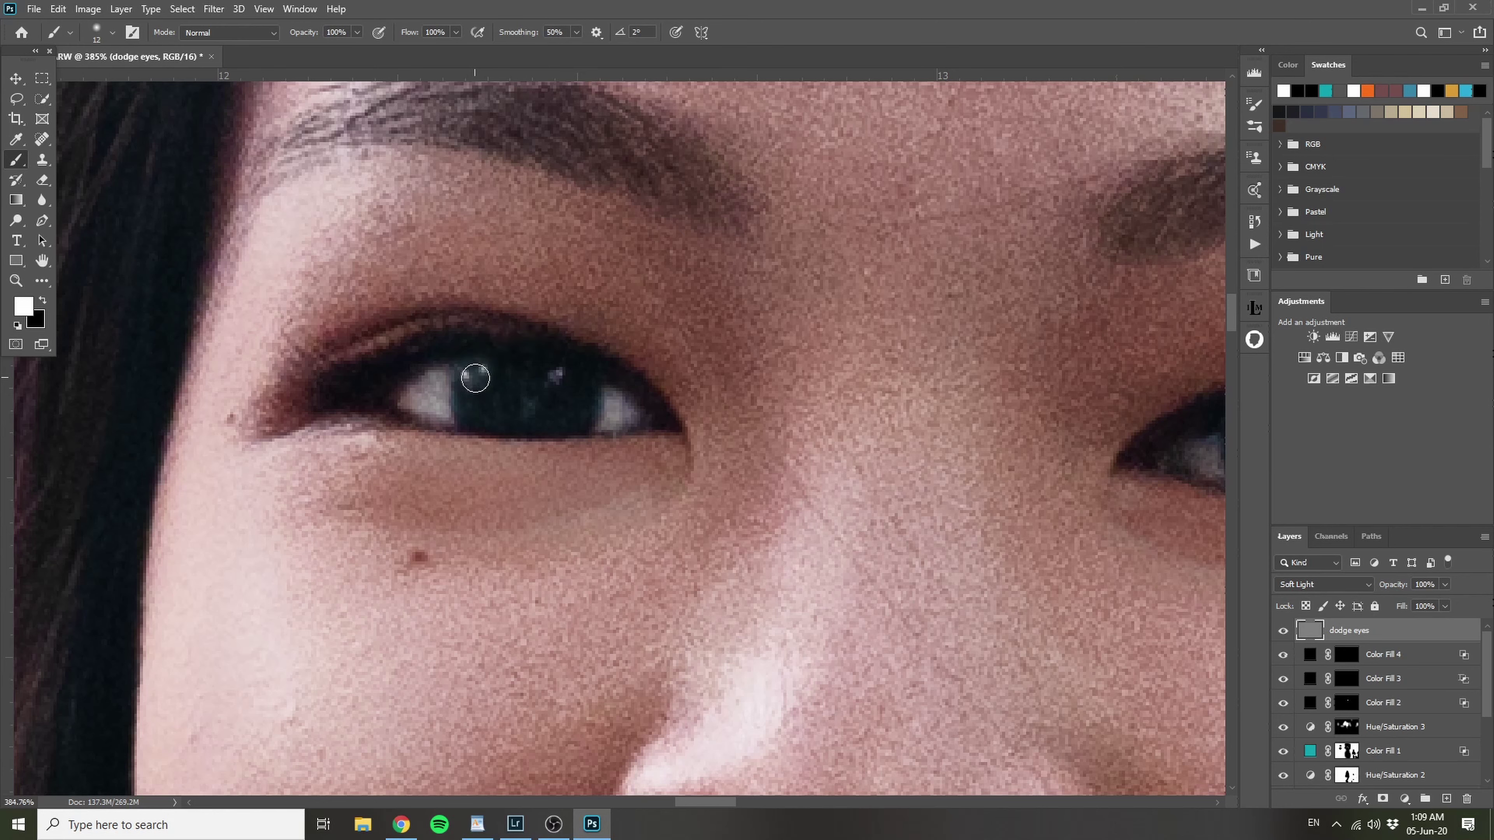
left_click(557, 377)
mouse_move(499, 409)
left_mouse_down()
mouse_move(489, 397)
mouse_move(514, 415)
mouse_move(580, 377)
left_mouse_up()
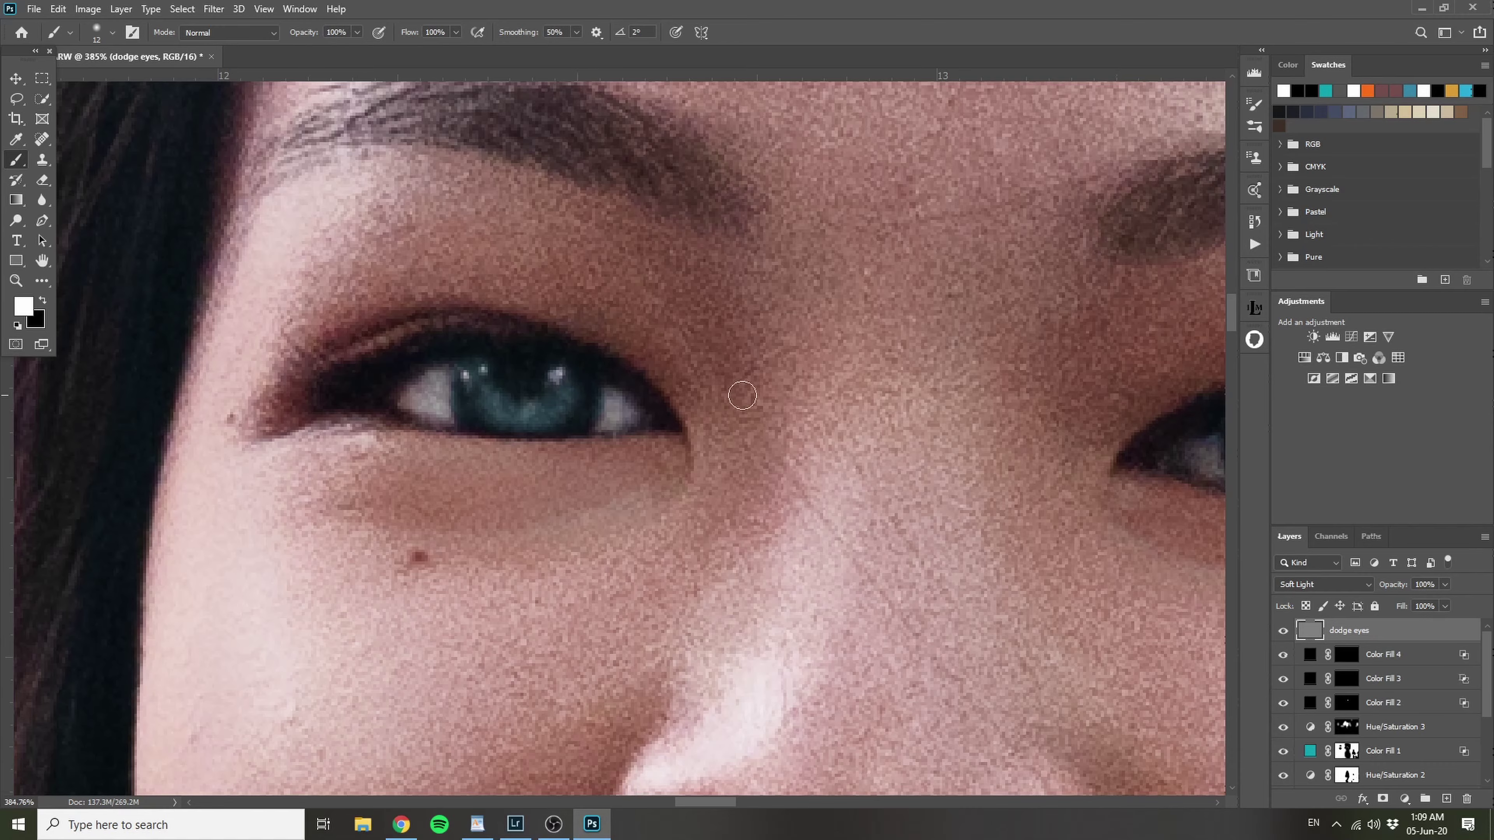
Step: Brighten the iris, catchlight and whites of the other eye with white paint on the dodge eyes layer, and check both eyes
mouse_move(1077, 339)
left_mouse_down()
mouse_move(703, 257)
mouse_move(537, 200)
left_mouse_up()
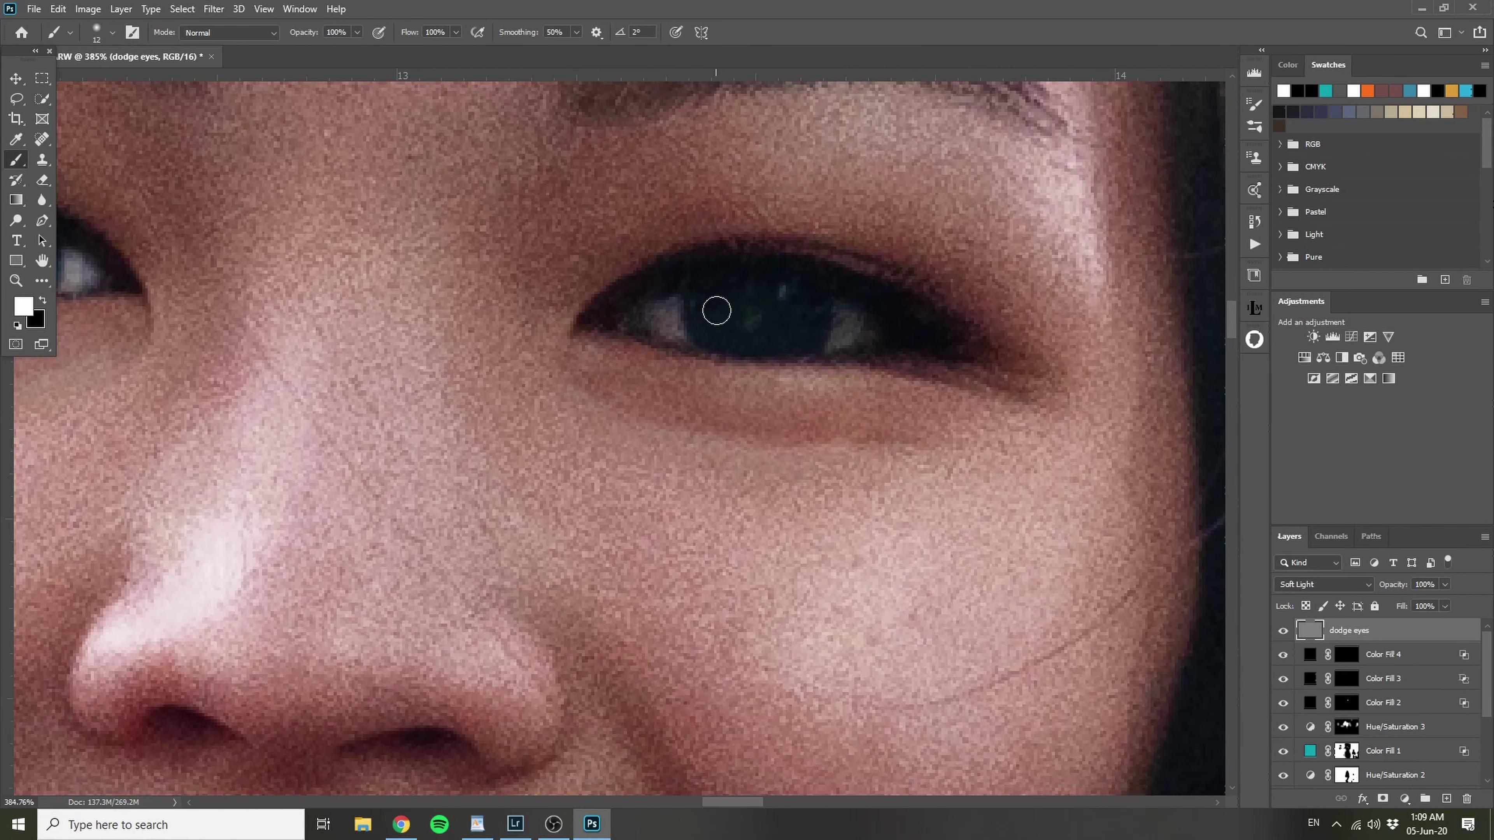
mouse_move(713, 304)
left_mouse_down()
mouse_move(774, 349)
mouse_move(798, 340)
mouse_move(817, 292)
mouse_move(784, 294)
left_mouse_up()
mouse_move(843, 337)
left_mouse_down()
mouse_move(857, 321)
mouse_move(850, 334)
mouse_move(871, 334)
left_mouse_up()
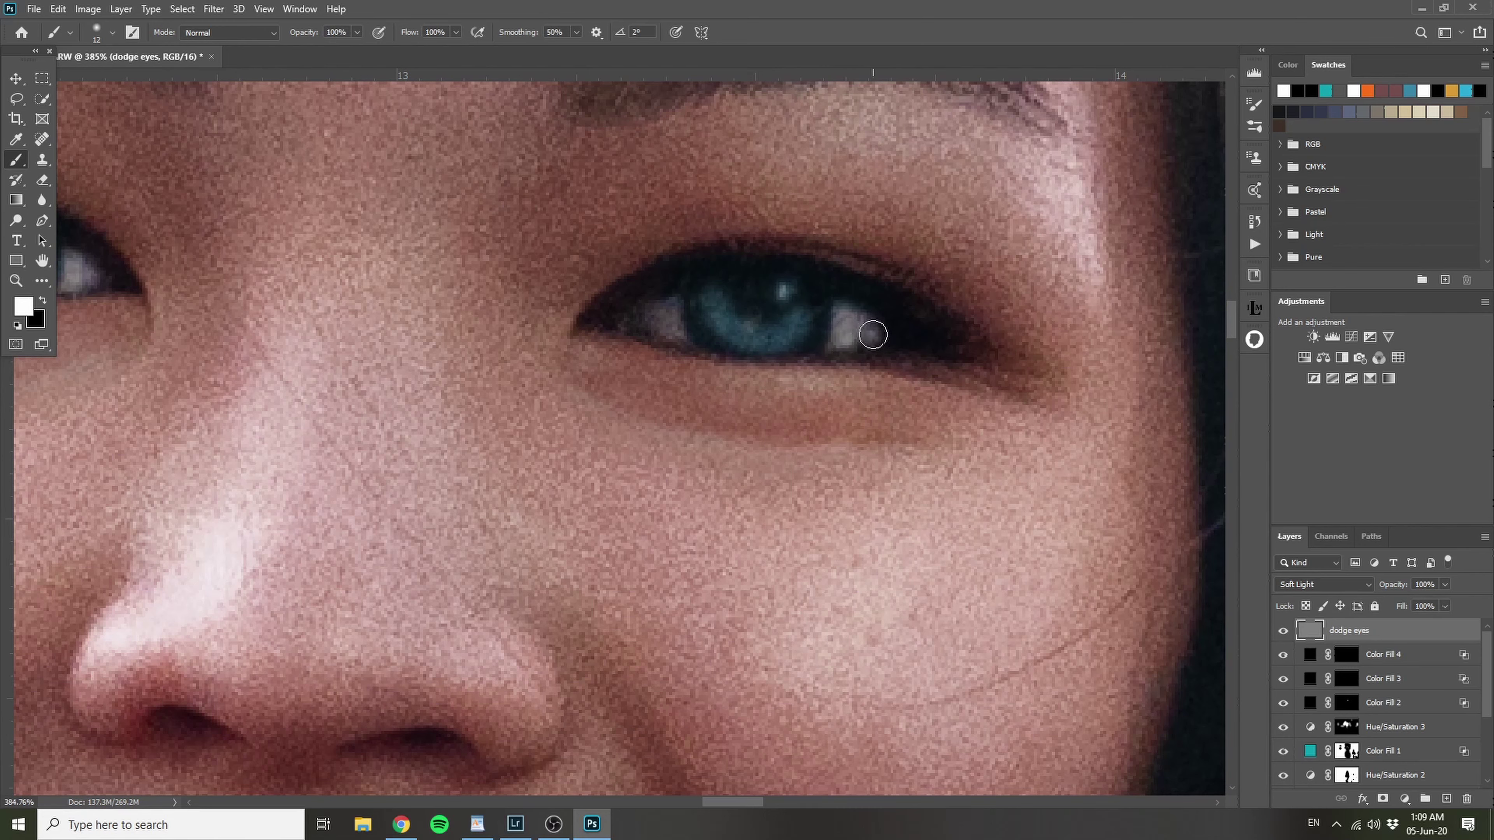
mouse_move(647, 327)
left_mouse_down()
mouse_move(660, 316)
mouse_move(675, 337)
left_mouse_up()
left_click_drag(863, 343, 866, 338)
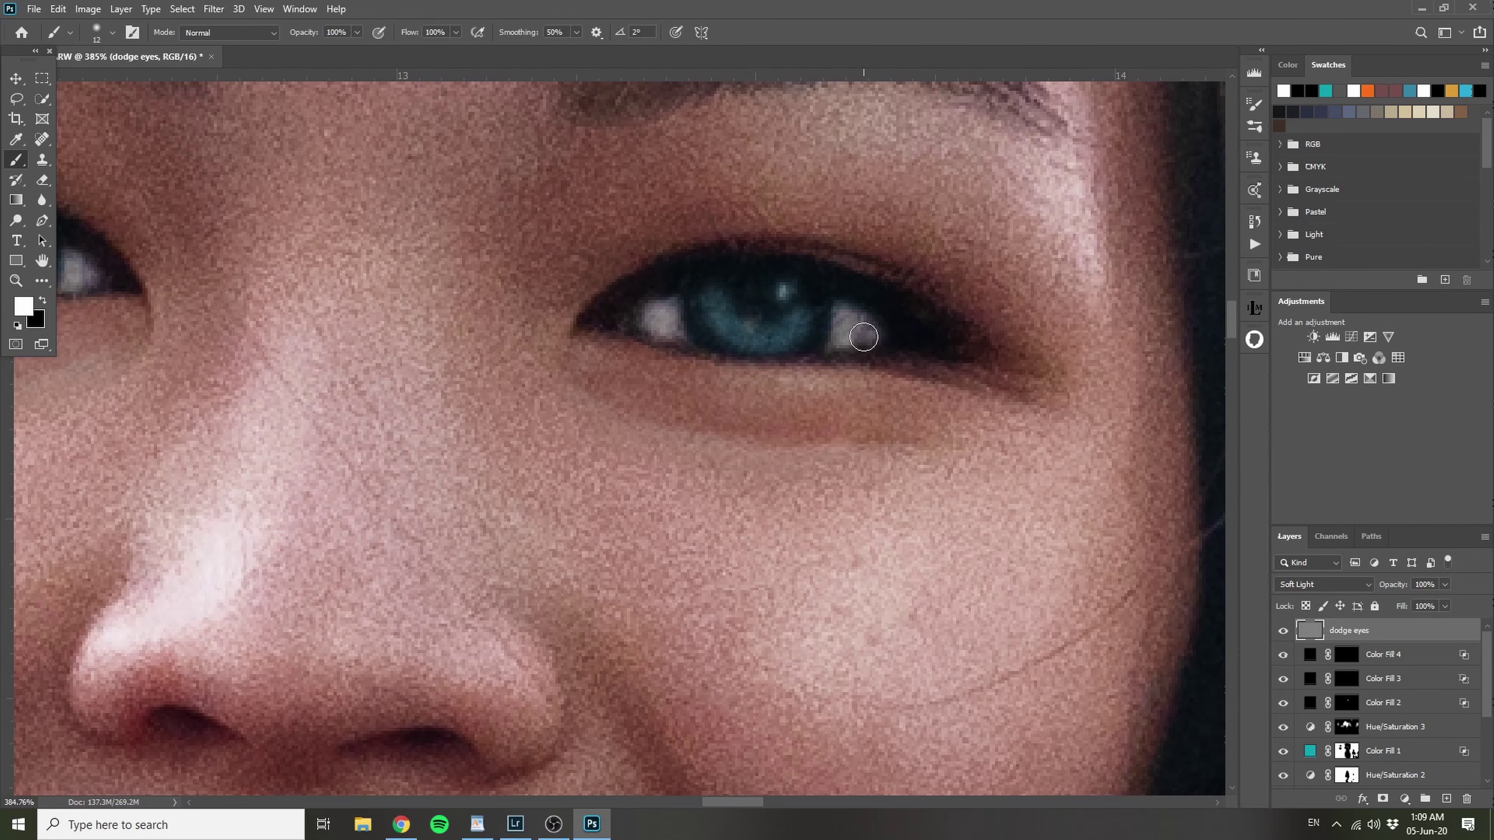
scroll(887, 377, "down", 3)
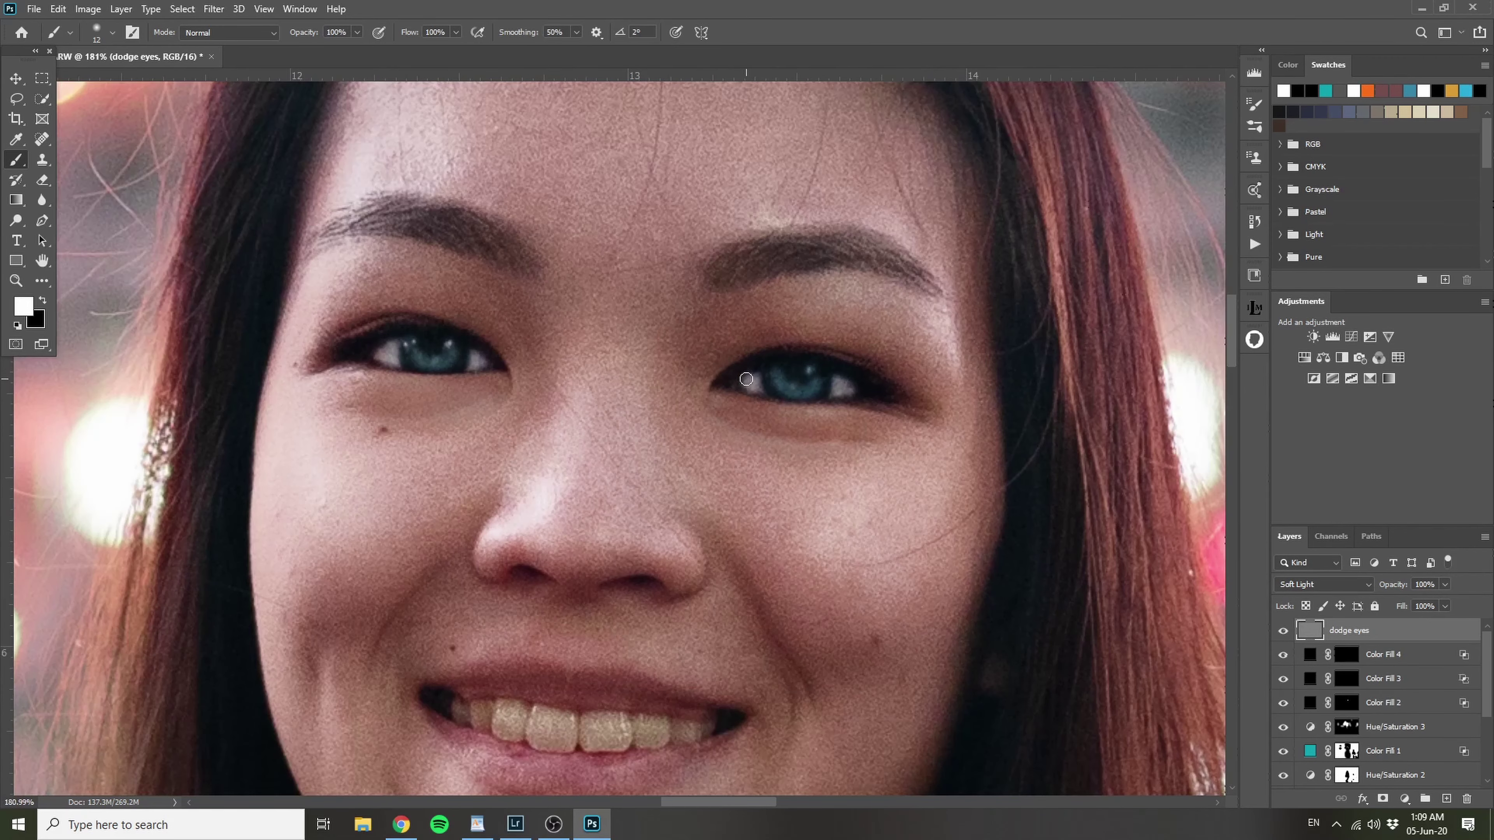
scroll(766, 367, "up", 2)
scroll(767, 367, "down", 2)
scroll(948, 416, "down", 3)
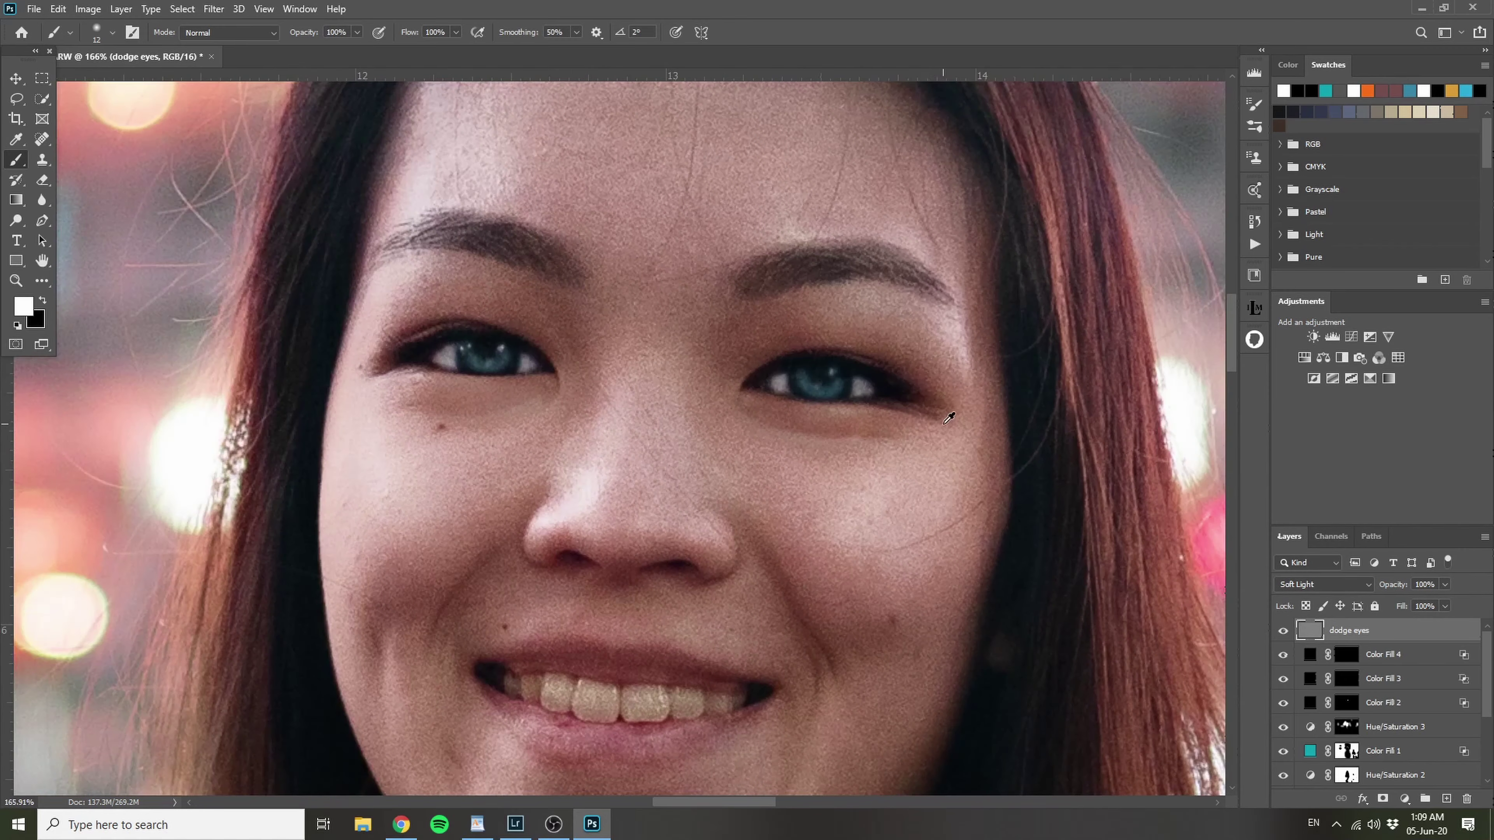
scroll(948, 417, "down", 2)
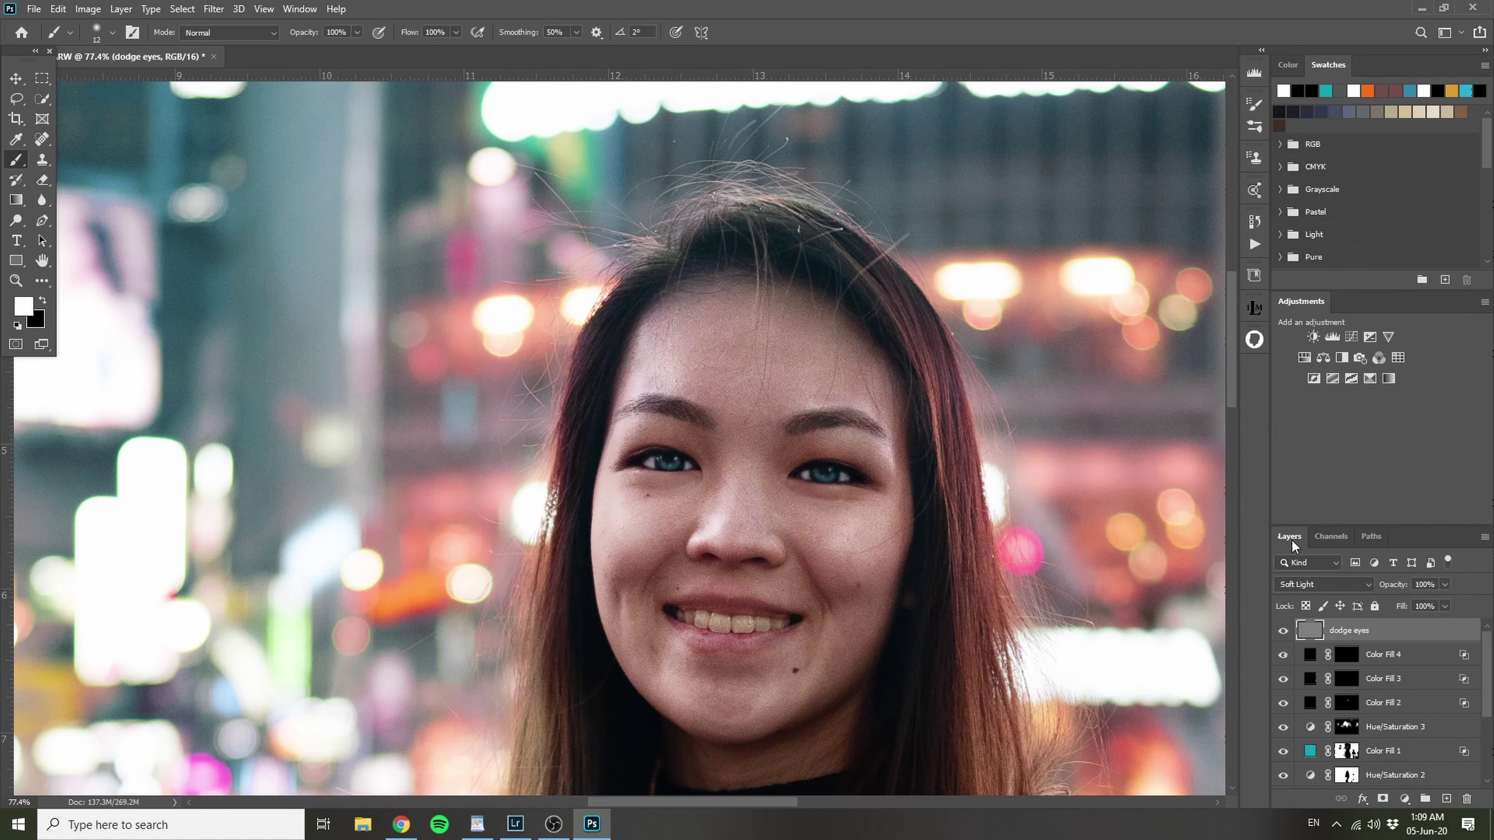
Step: Set the dodge eyes layer's Blend If underlying layer shadows to a split of 21 / 52
scroll(834, 416, "up", 4)
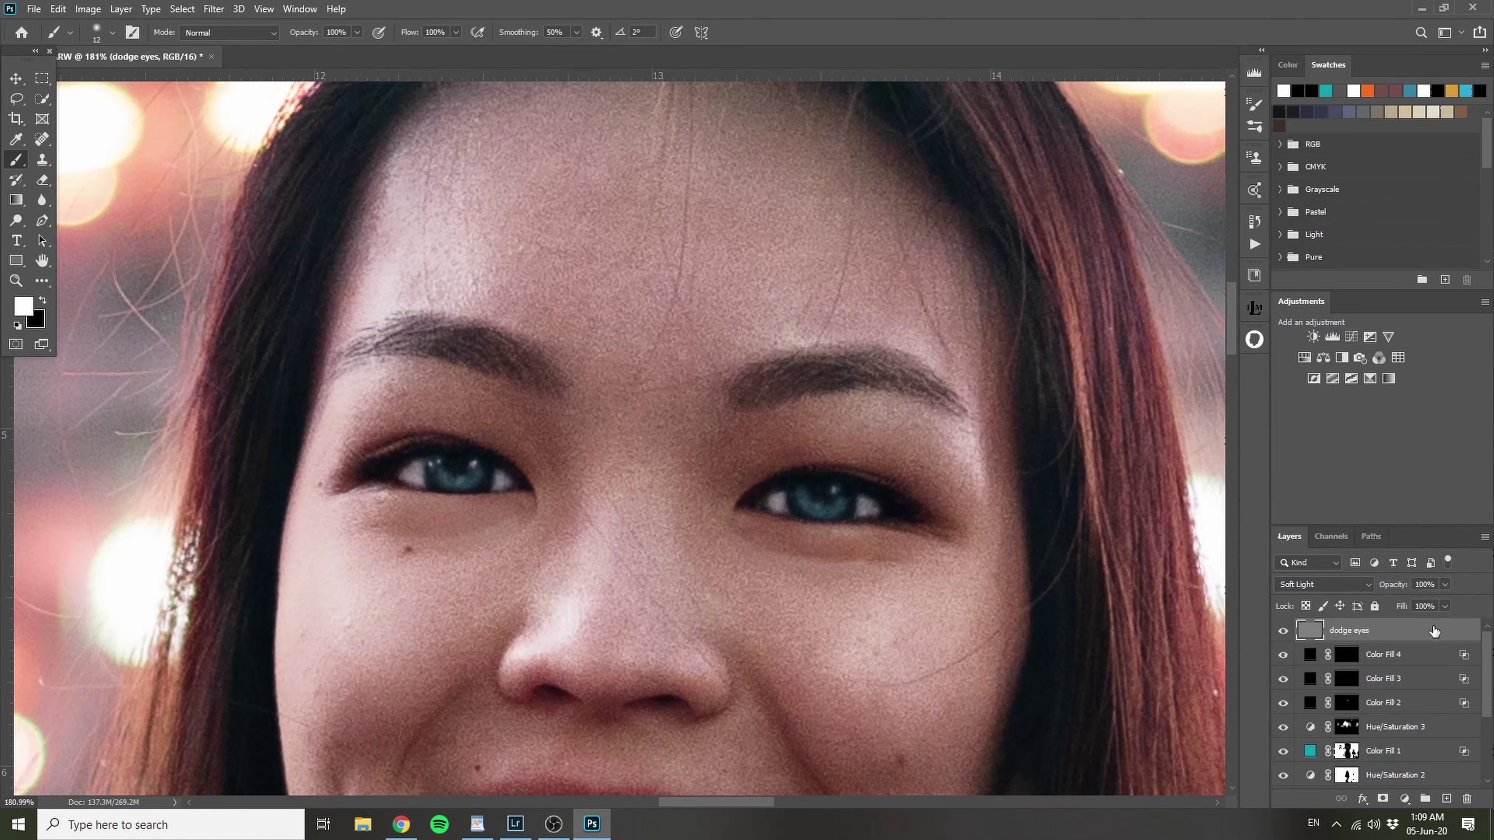
double_click(1433, 630)
left_click_drag(1127, 155, 1153, 62)
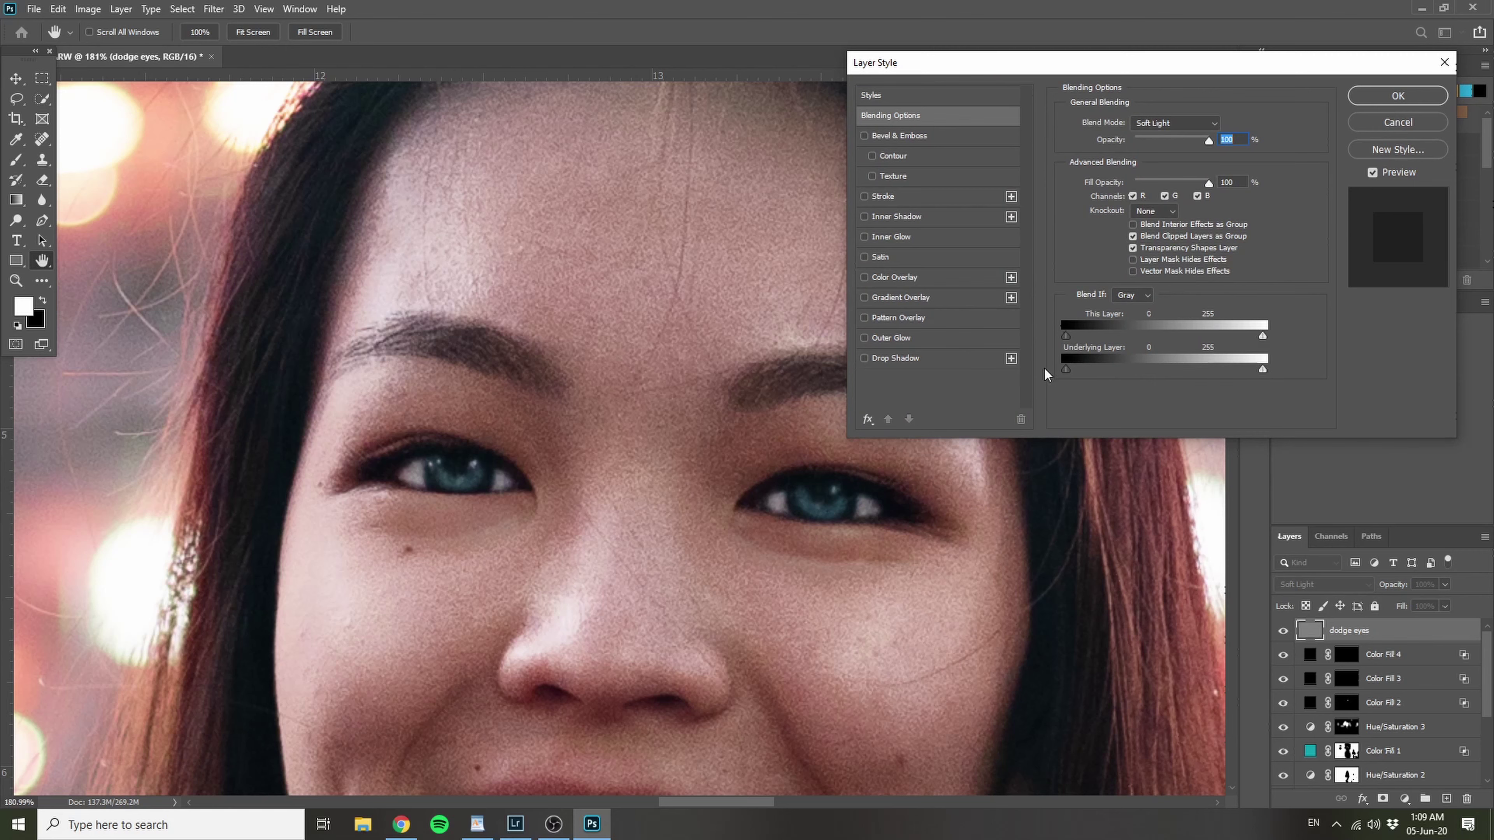
mouse_move(1066, 370)
left_mouse_down()
mouse_move(1194, 374)
mouse_move(1077, 367)
mouse_move(1090, 365)
left_mouse_up()
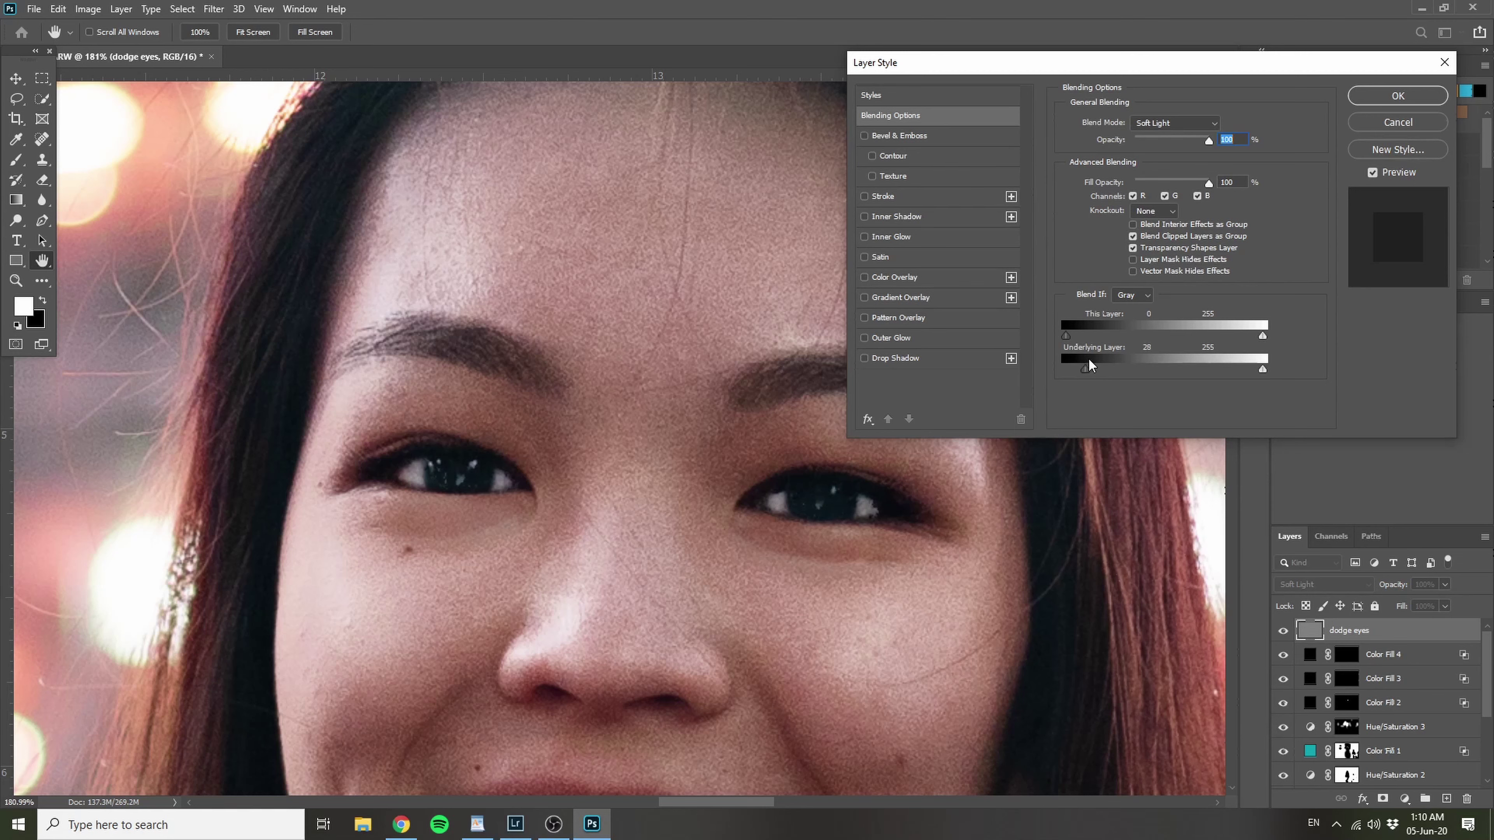
key("alt")
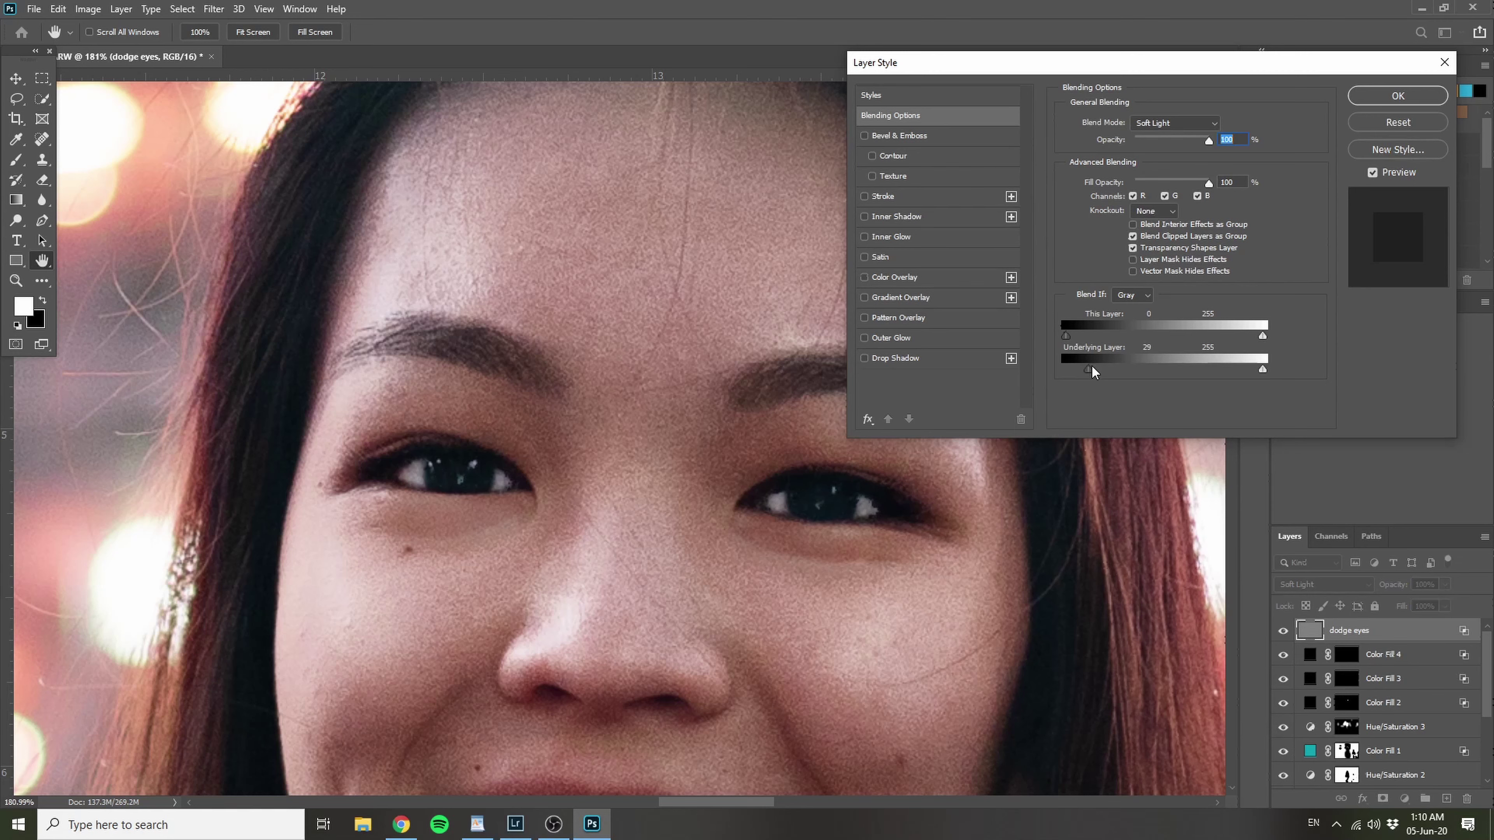
left_click_drag(1092, 371, 1105, 371)
left_click_drag(1102, 372, 1113, 374)
left_click(1397, 96)
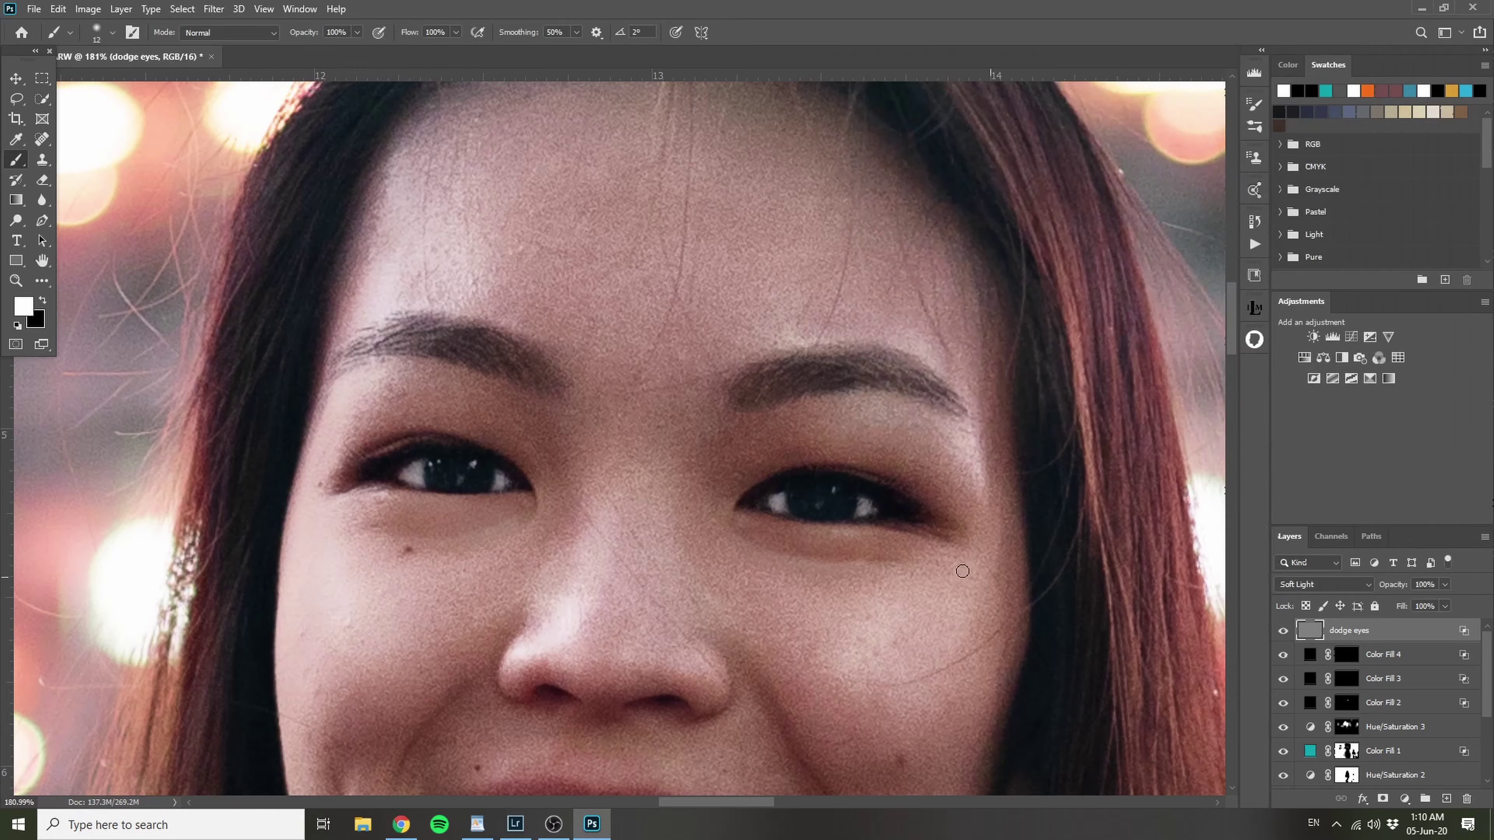
Step: Lower the dodge eyes layer's opacity to 41% and compare the eyes with the layer hidden and shown
scroll(871, 490, "down", 3)
scroll(920, 524, "up", 2)
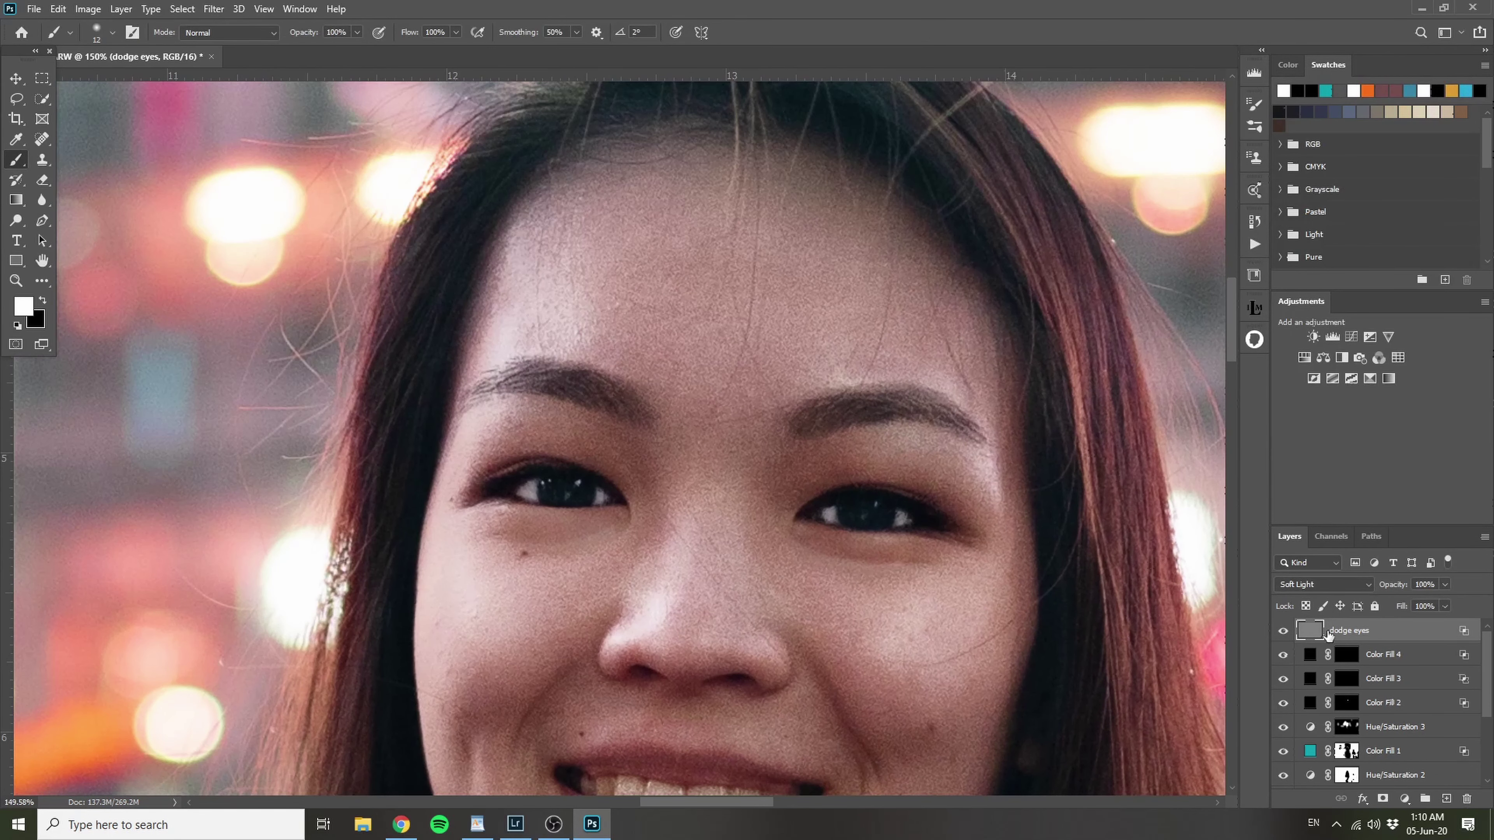
left_click_drag(1380, 589, 1174, 565)
scroll(999, 553, "down", 8)
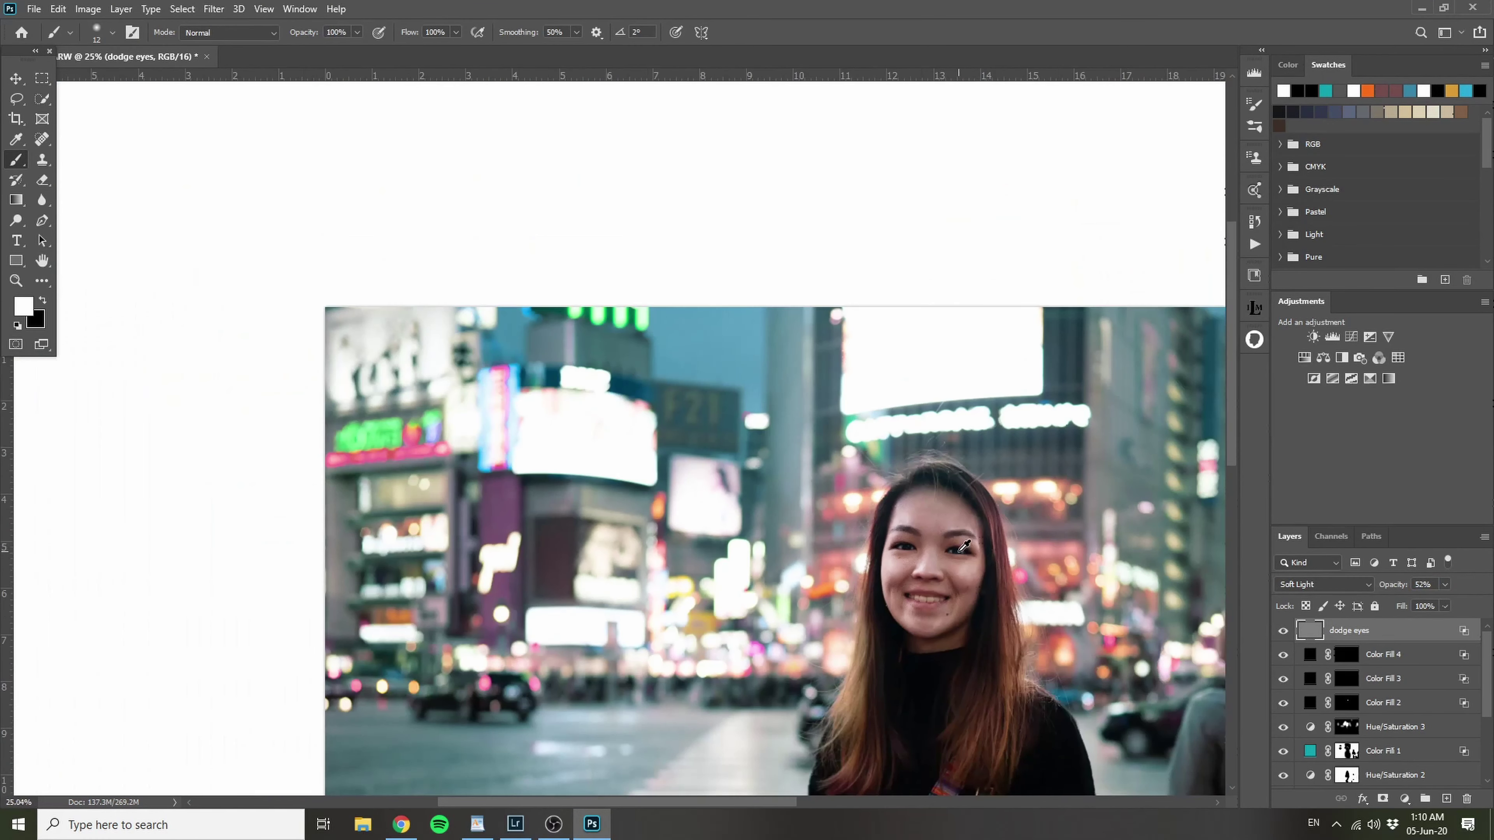
left_click_drag(941, 486, 768, 400)
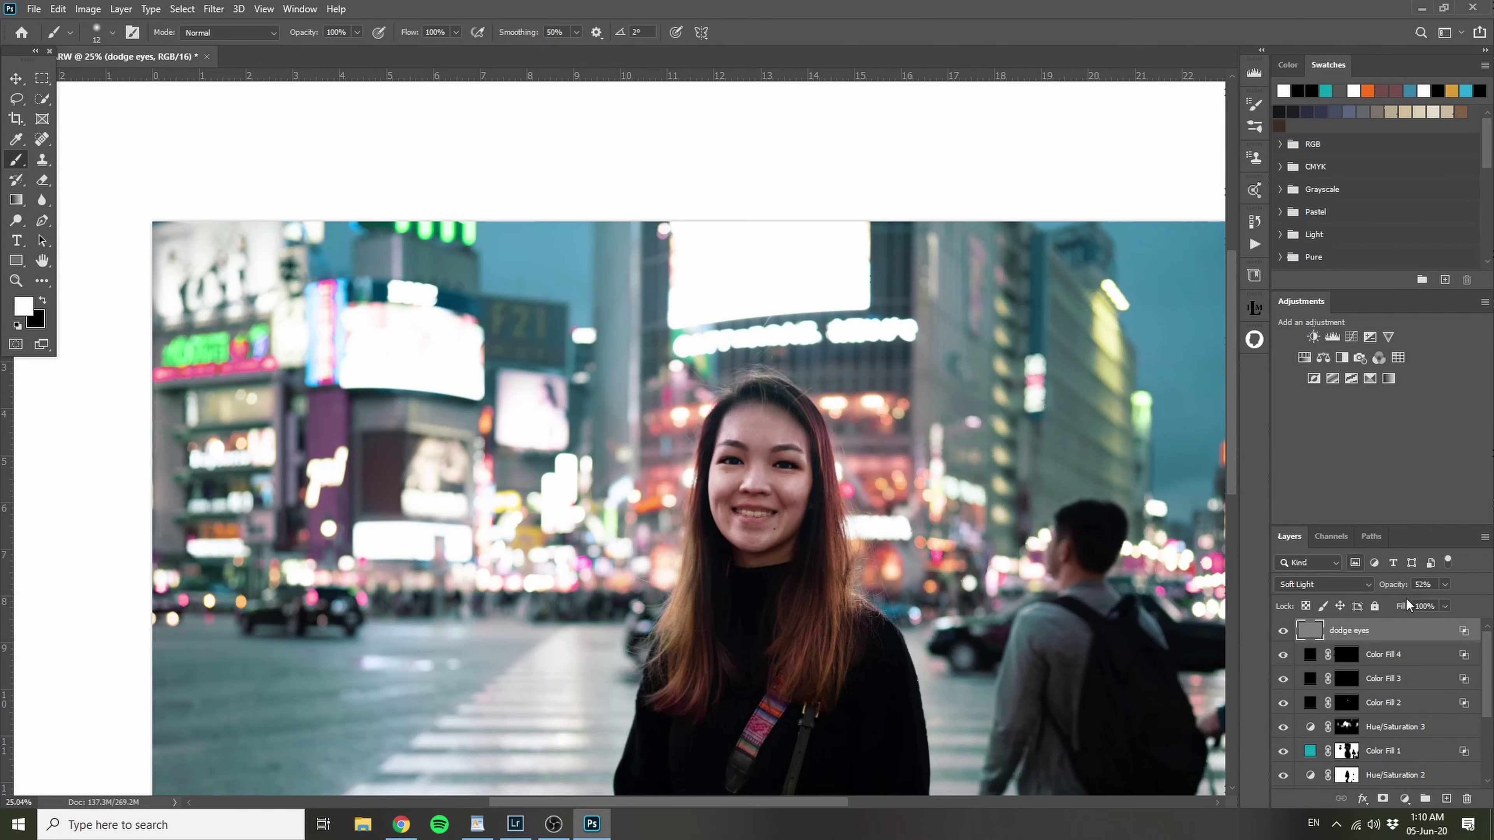
mouse_move(1395, 589)
left_mouse_down()
mouse_move(973, 536)
mouse_move(1027, 541)
mouse_move(1001, 534)
left_mouse_up()
scroll(747, 461, "up", 19)
left_click(1284, 632)
left_click(1284, 631)
scroll(976, 483, "up", 6)
scroll(1033, 491, "down", 6)
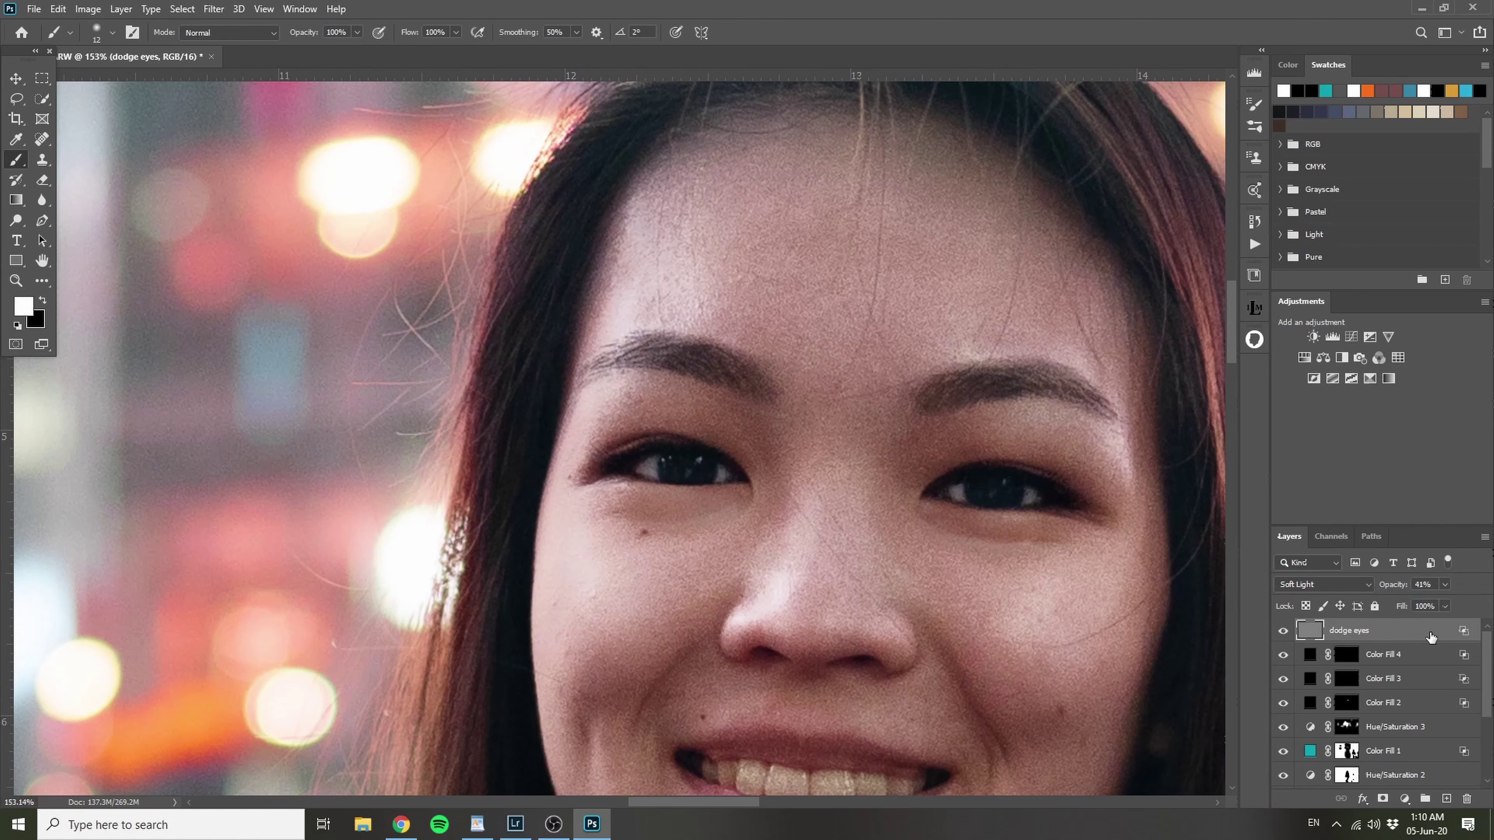
Step: Duplicate the dodge eyes layer and set the copy's Blend If underlying layer shadows to 0 and highlights to a 17 / 27 split
key("ctrl+j")
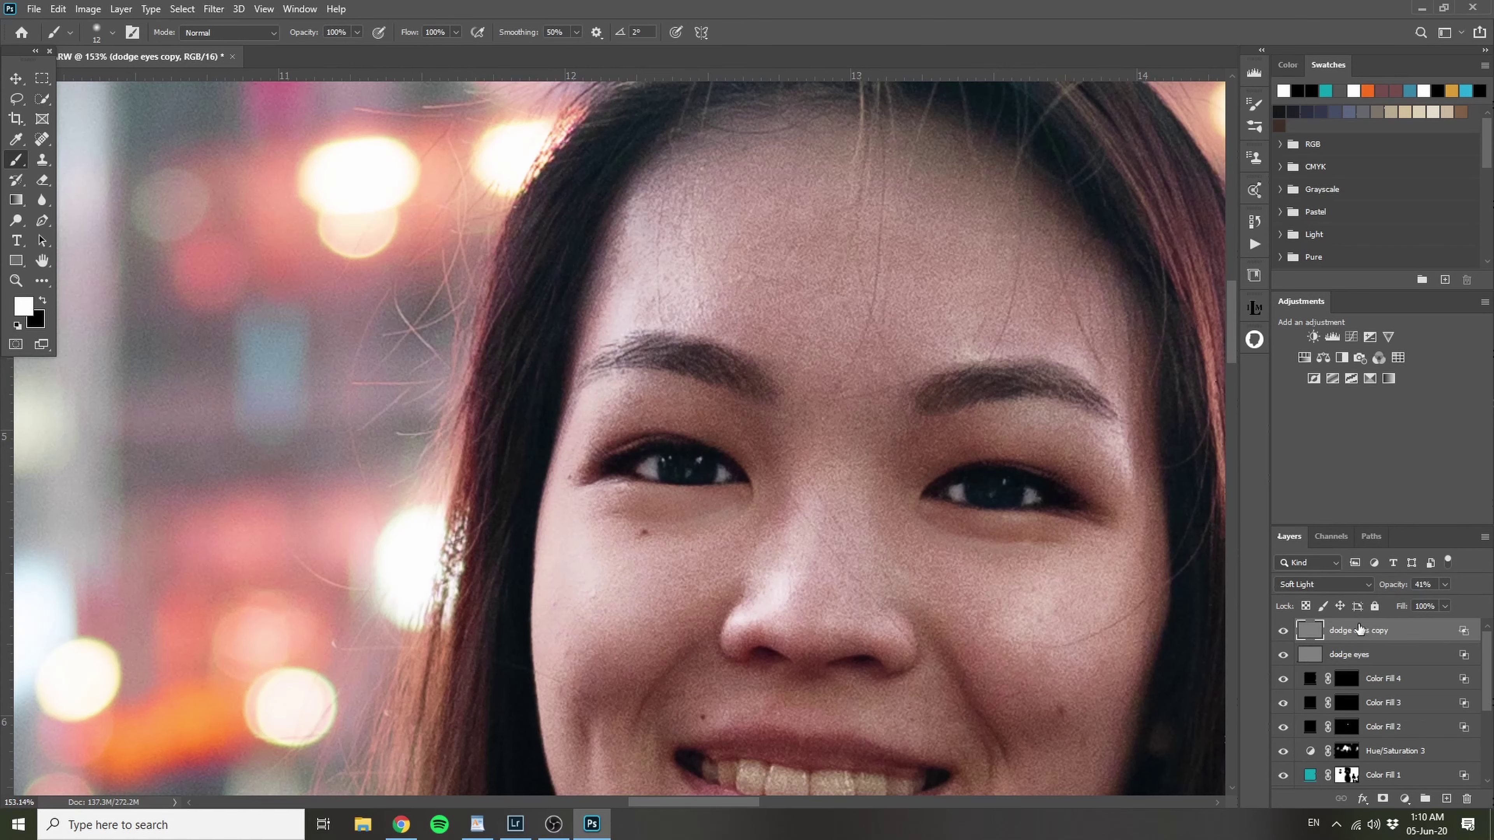
double_click(1444, 634)
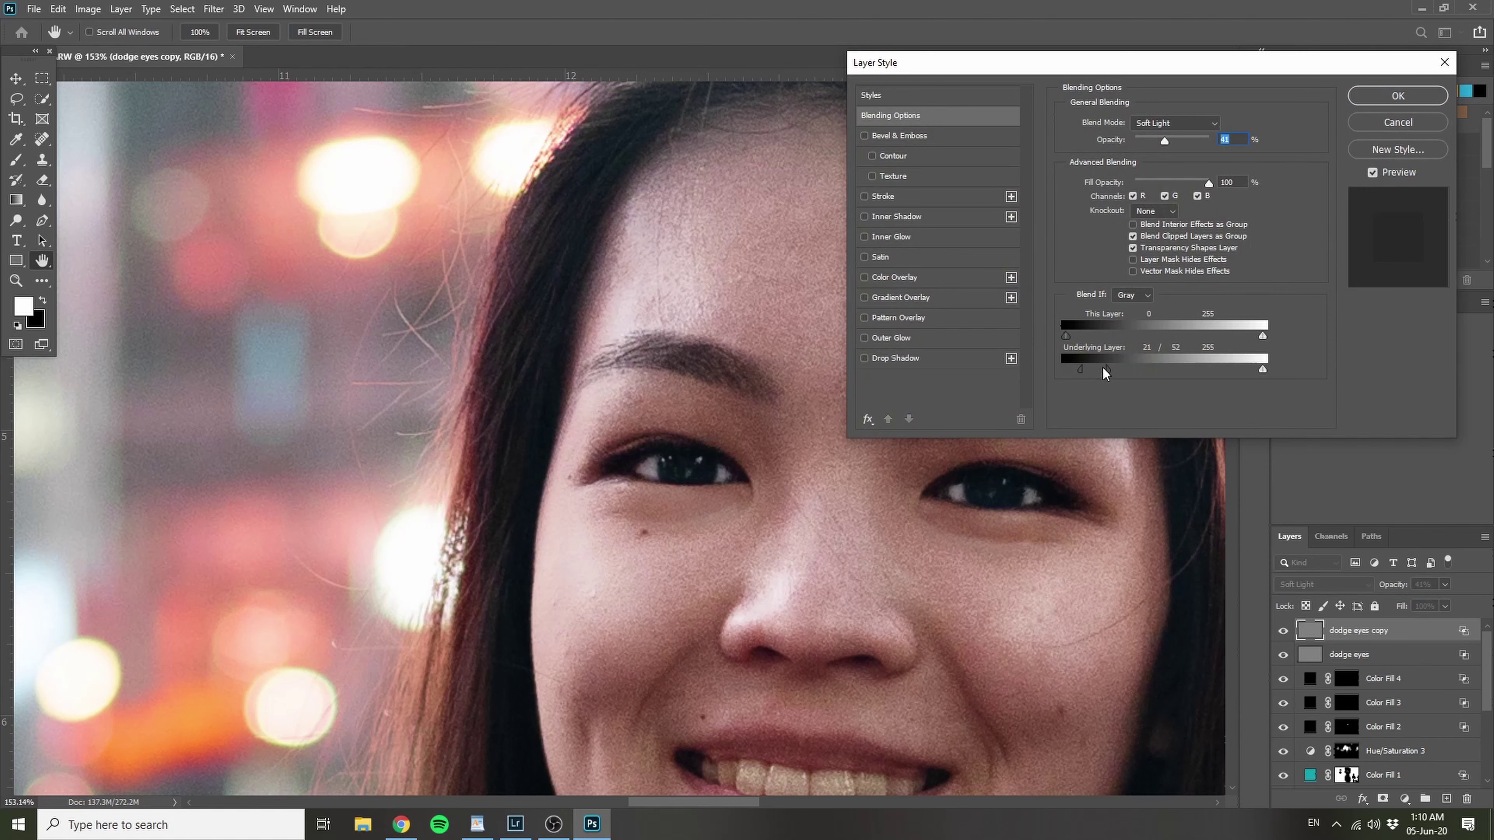
left_click_drag(1078, 371, 1012, 370)
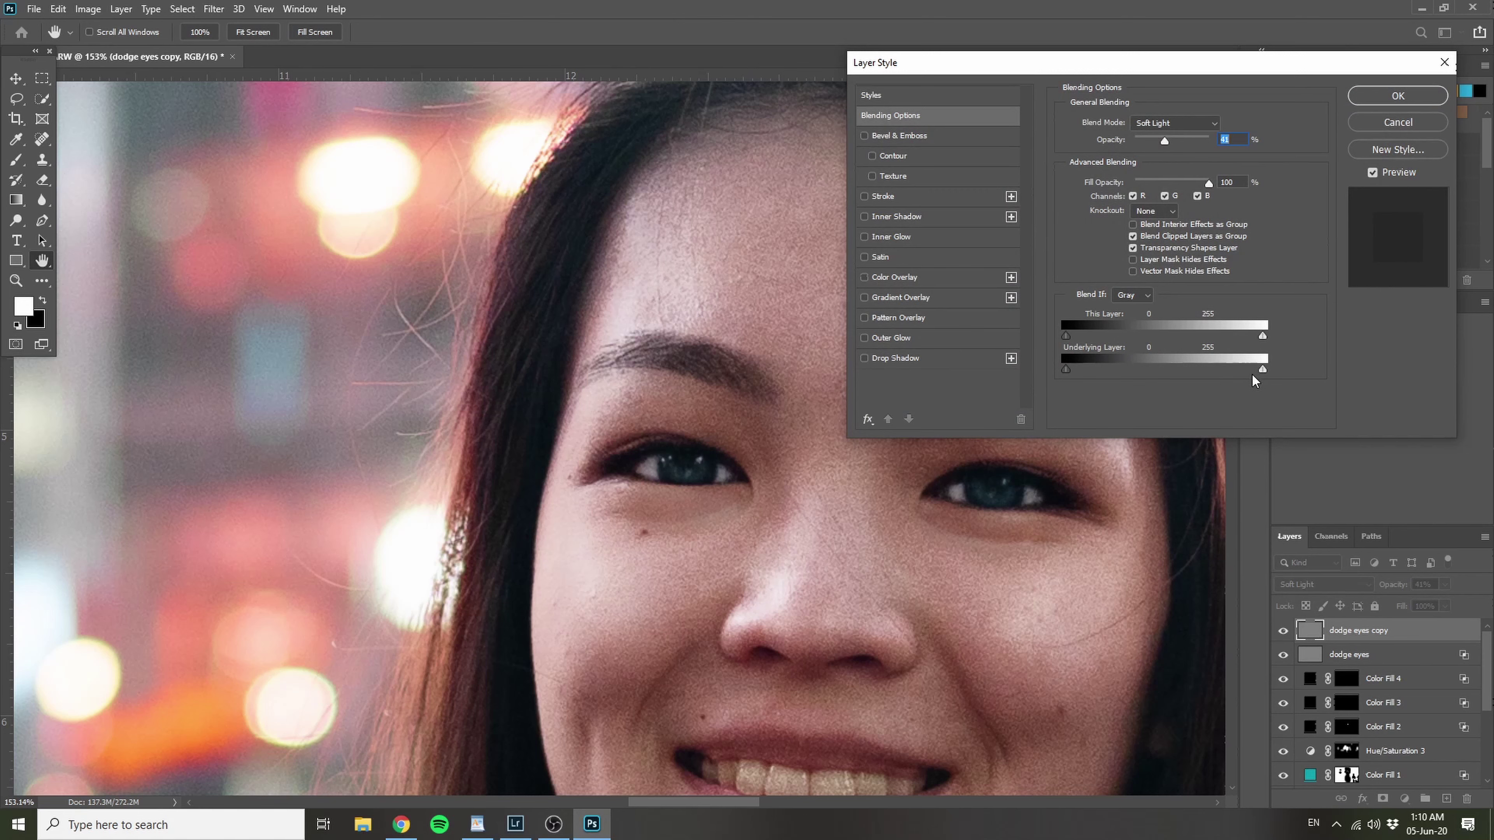
left_click_drag(1260, 371, 1087, 380)
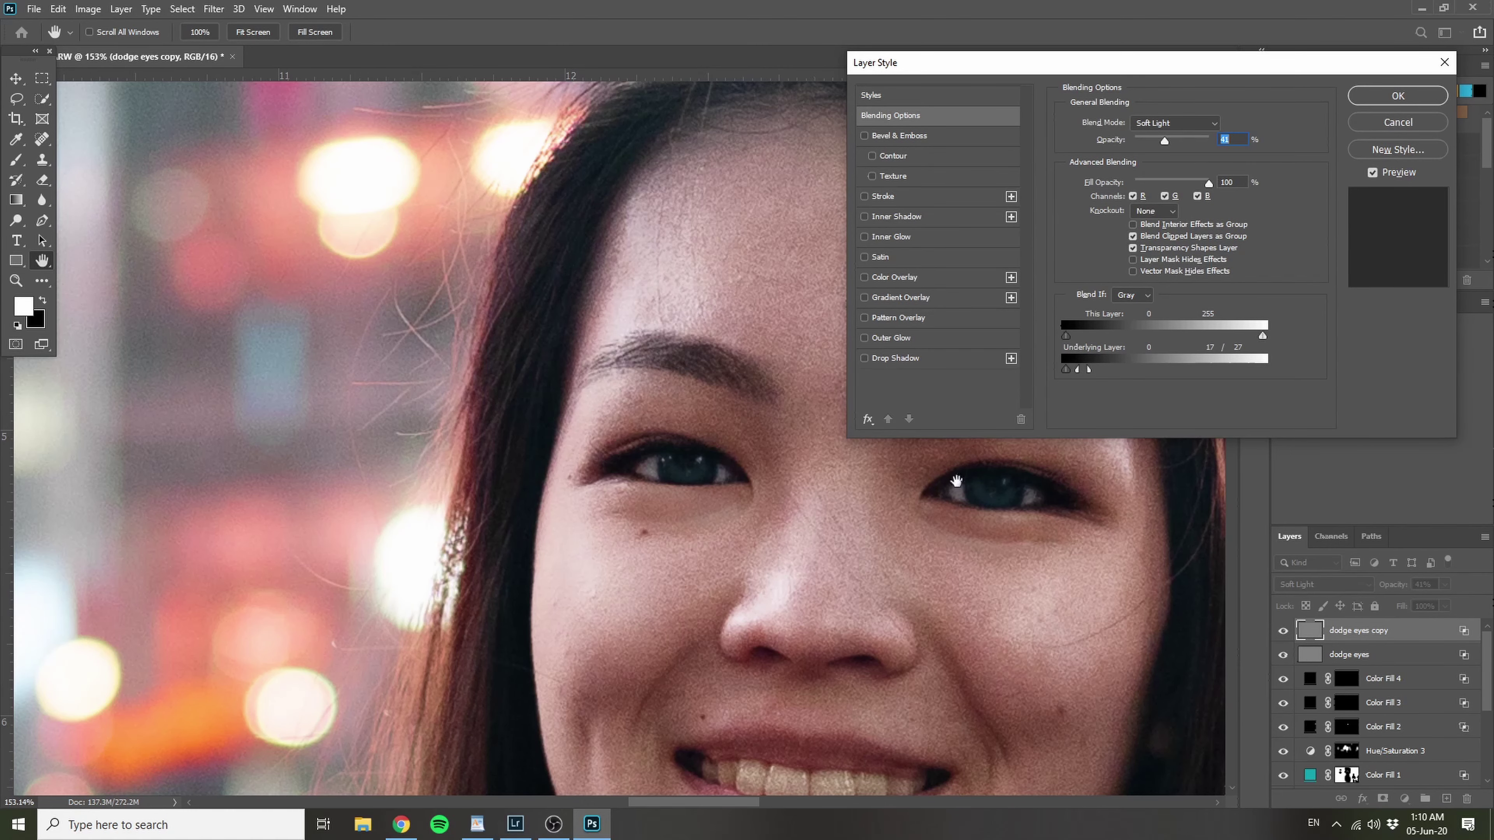
left_click(1397, 97)
key("b")
Step: Lower the dodge eyes copy layer's opacity to 28%, compare it hidden and shown, and review the full image
scroll(953, 543, "down", 5)
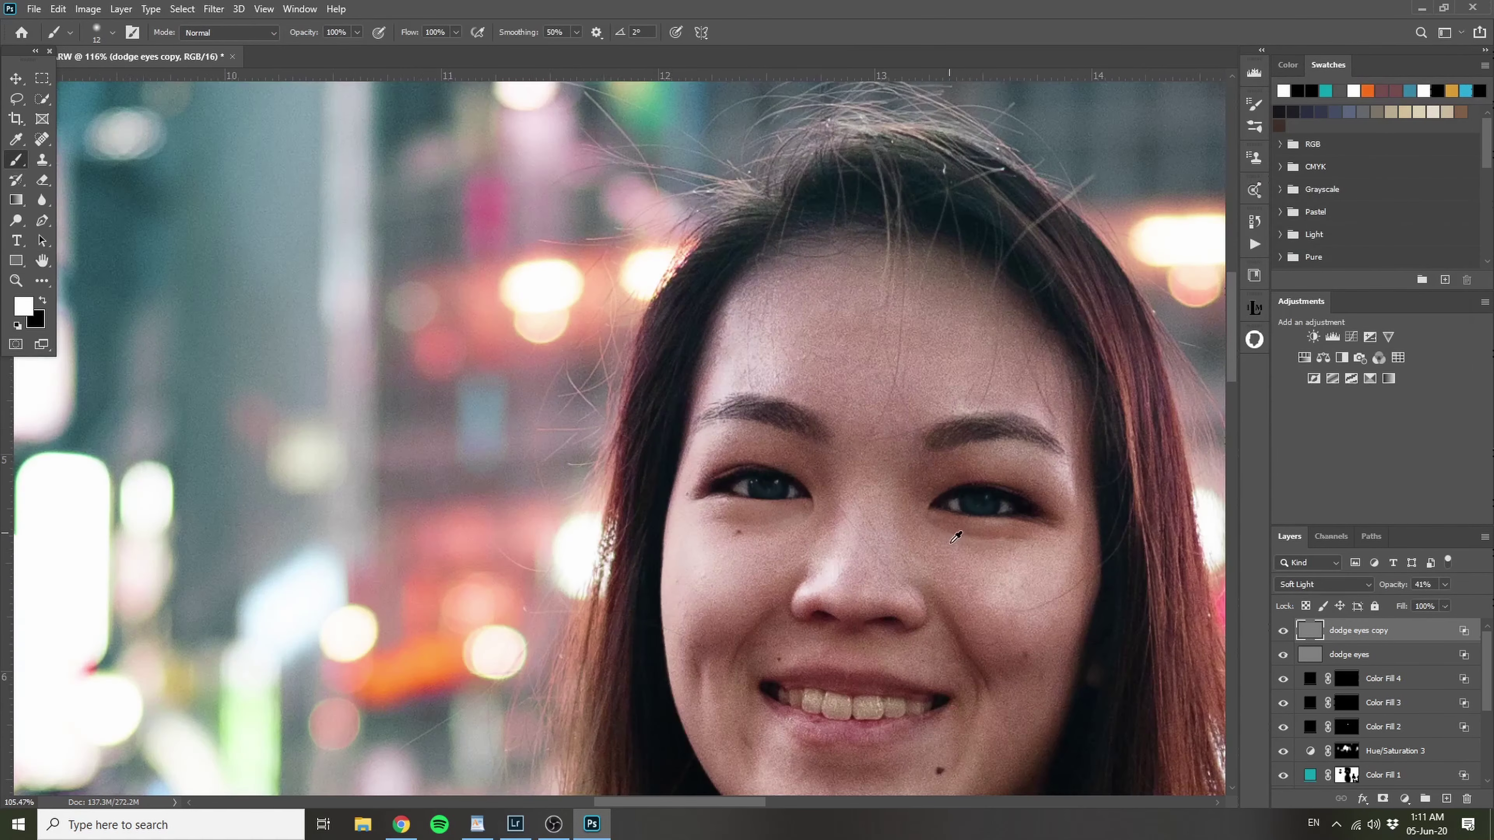
scroll(951, 541, "down", 3)
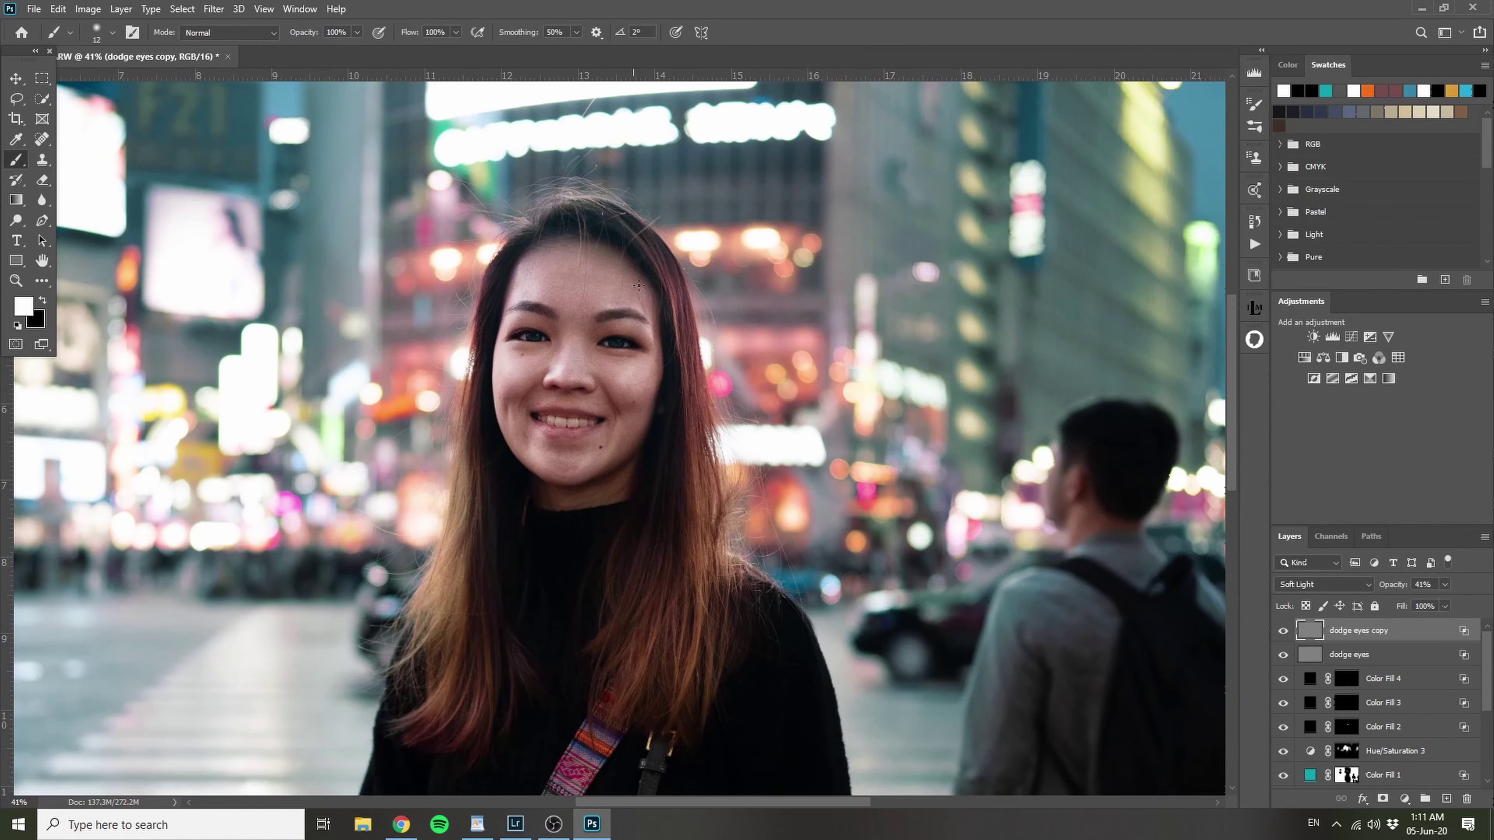
scroll(891, 518, "down", 1)
left_click_drag(781, 359, 805, 386)
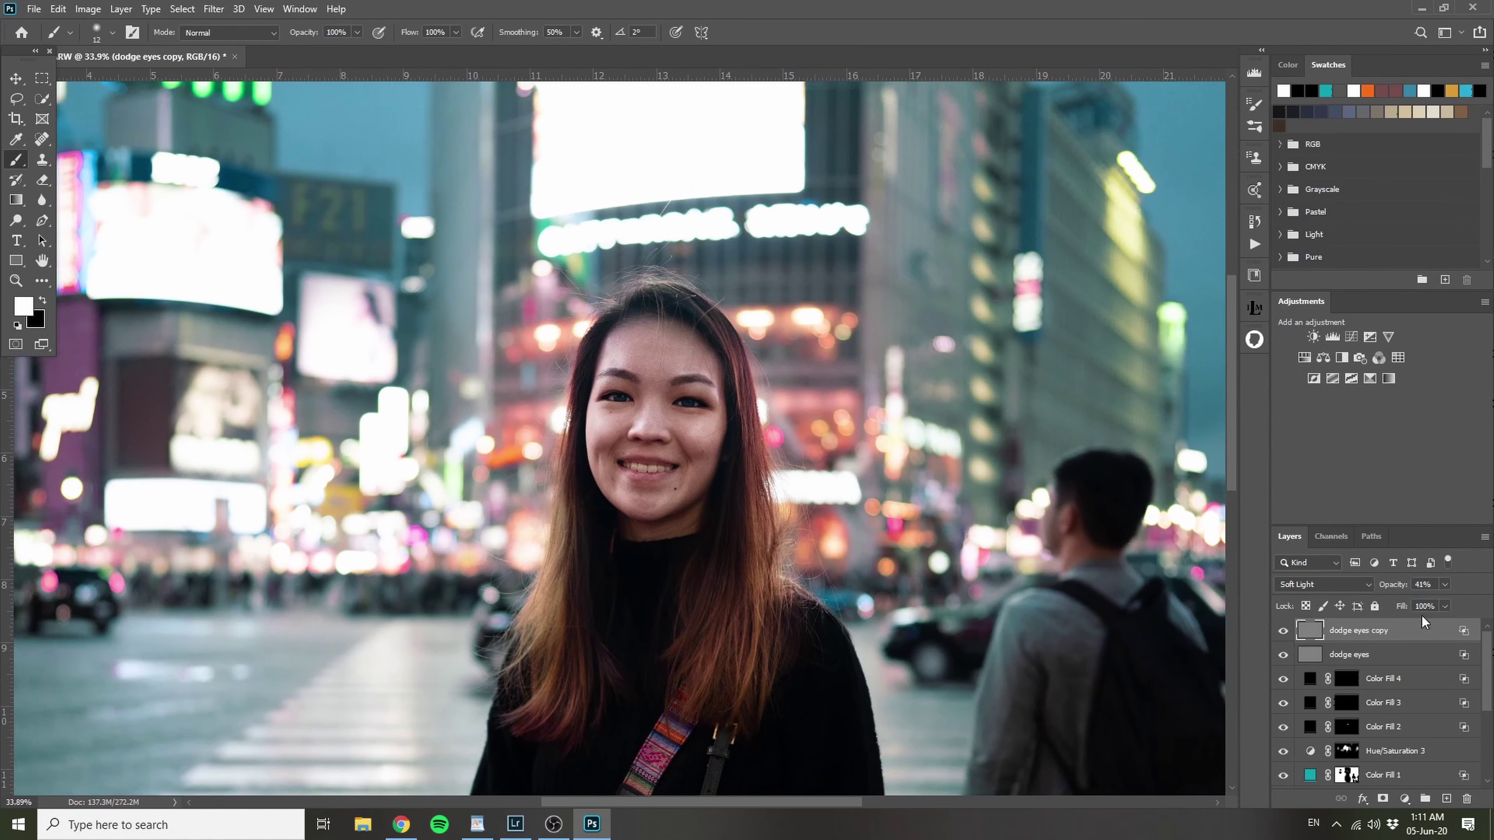
mouse_move(1396, 587)
left_mouse_down()
mouse_move(807, 524)
mouse_move(844, 525)
left_mouse_up()
left_click(1284, 632)
left_click(1284, 633)
key("ctrl+0")
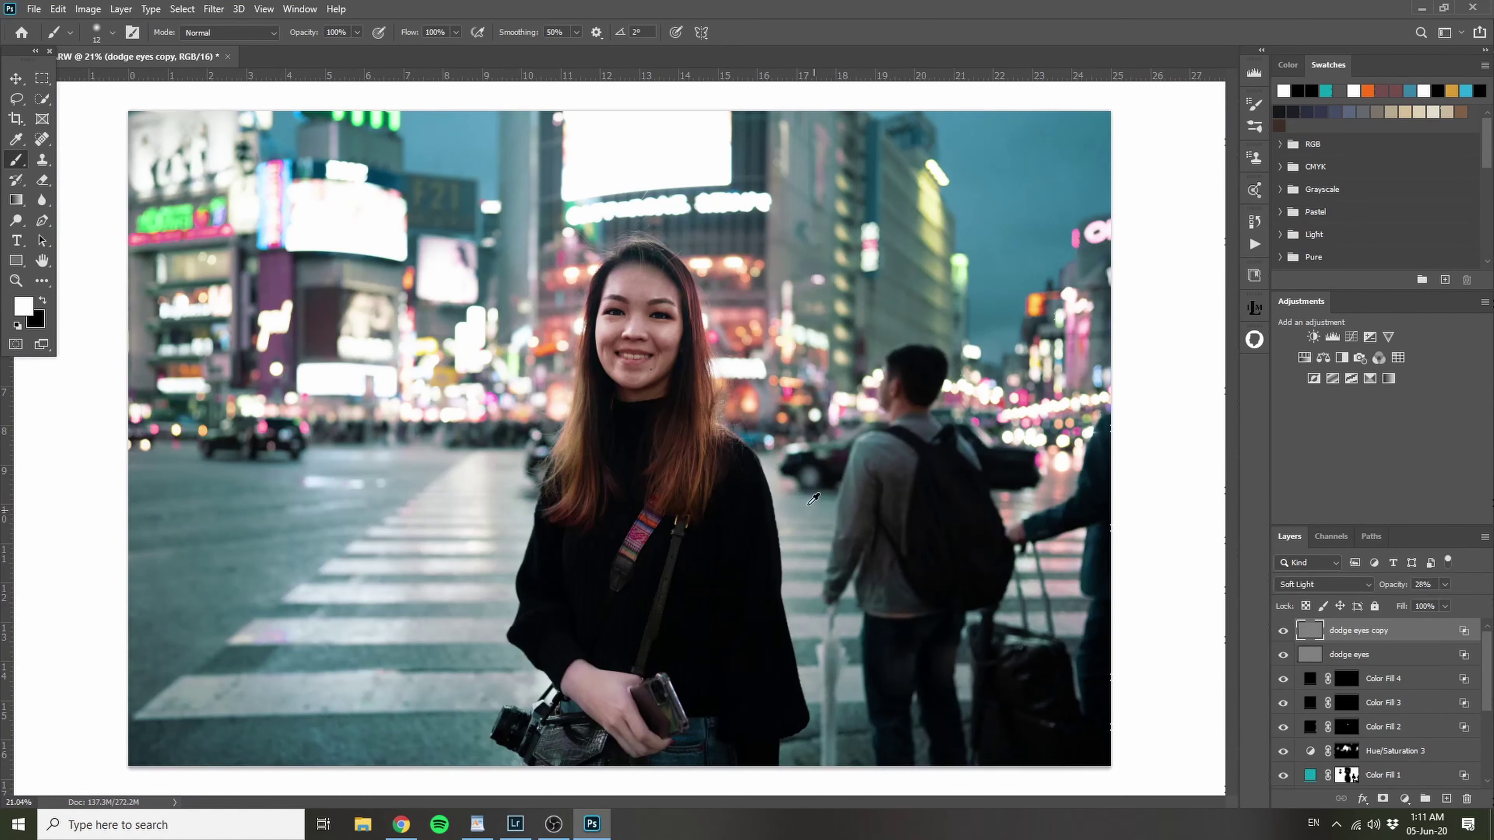
Step: Compare the original Background layer alone with the full edit, and inspect the woman up close and at full view
scroll(1367, 724, "down", 5)
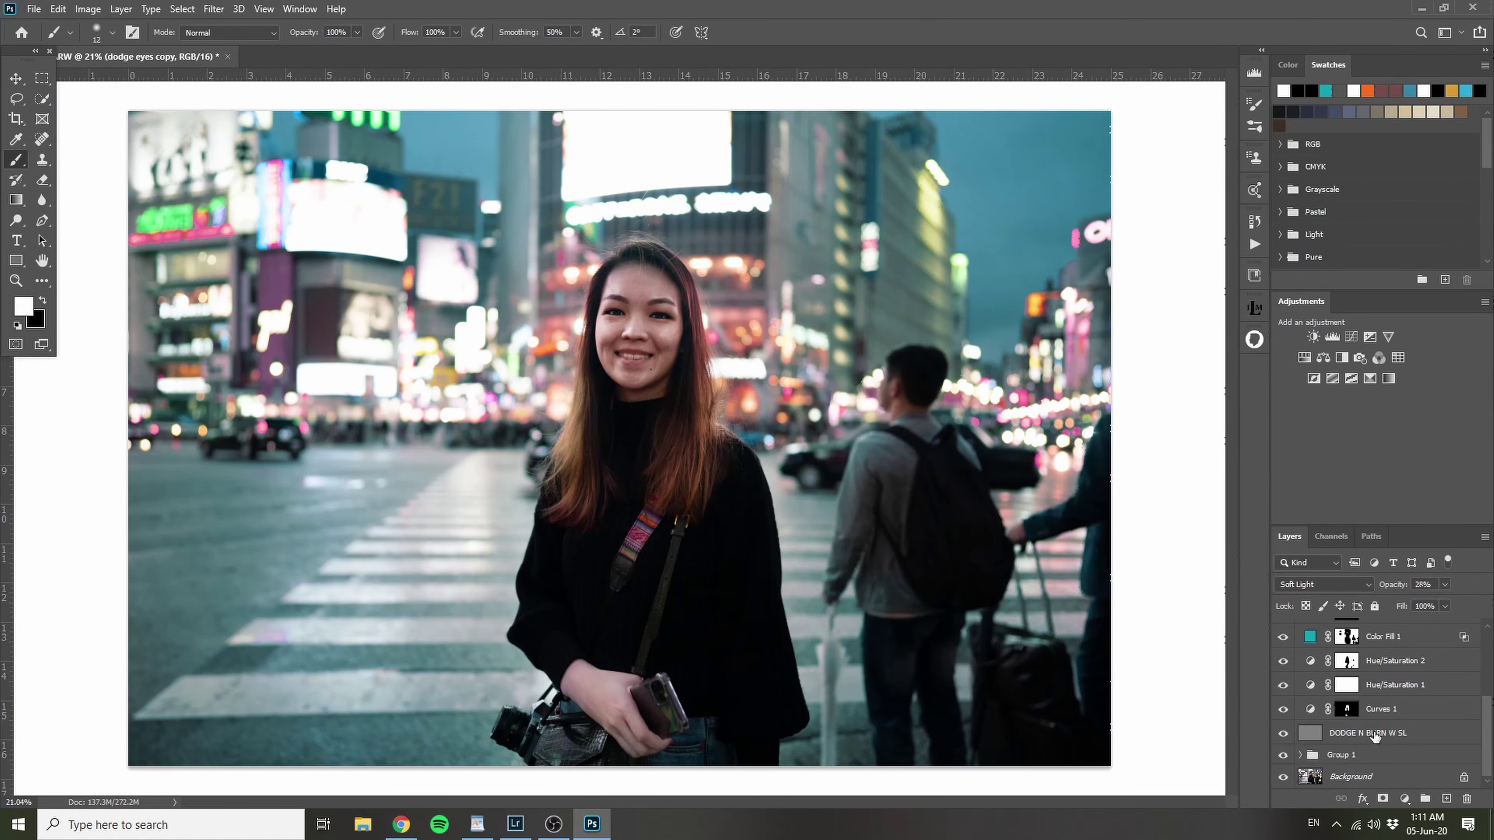
left_click(1285, 780, "alt")
left_click(1285, 780, "alt")
left_click(1284, 781, "alt")
left_click(1285, 781, "alt")
scroll(751, 430, "up", 2)
left_click_drag(755, 334, 827, 379)
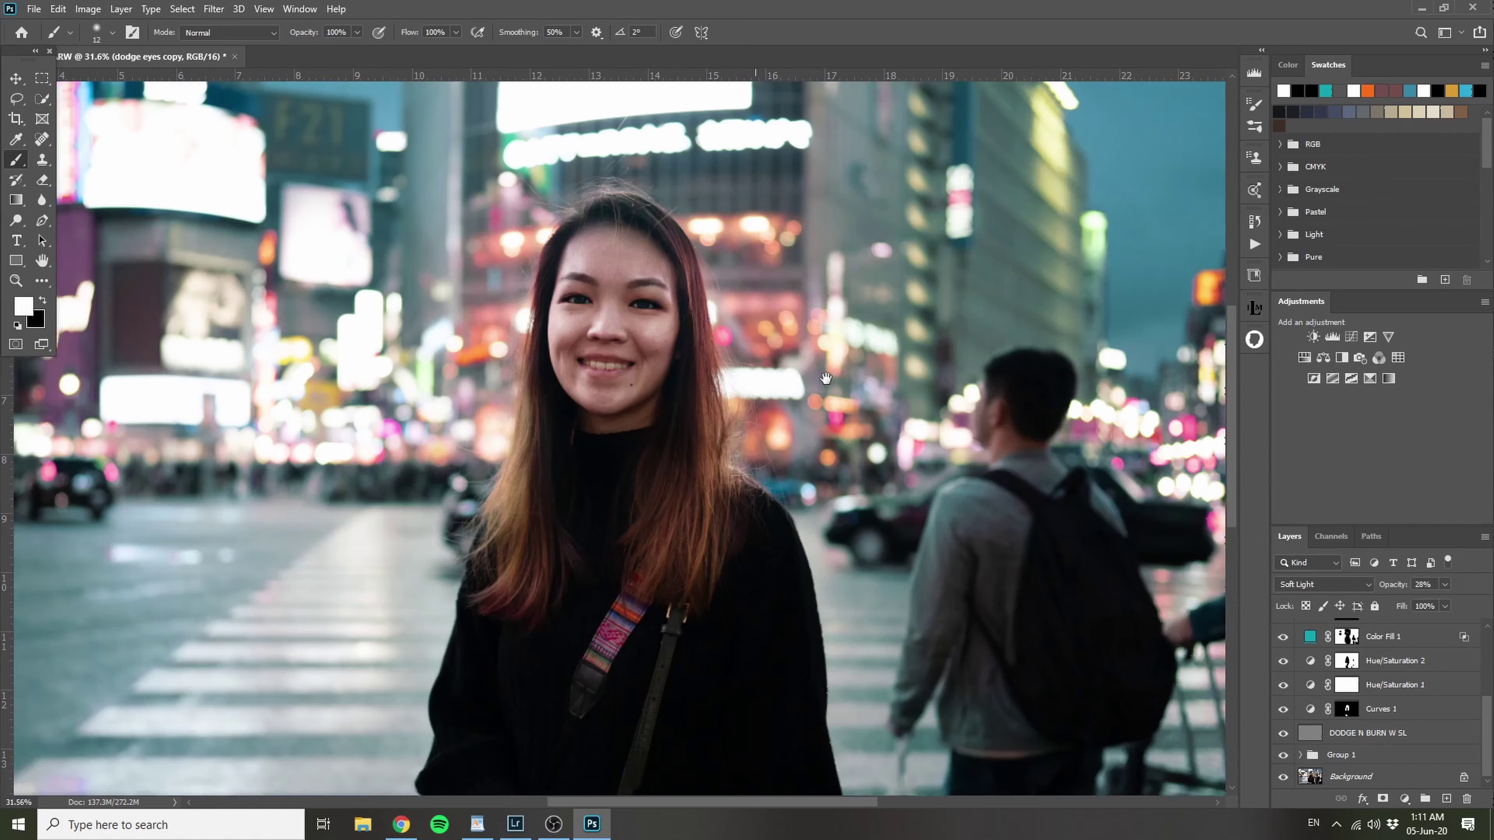
scroll(826, 378, "down", 2)
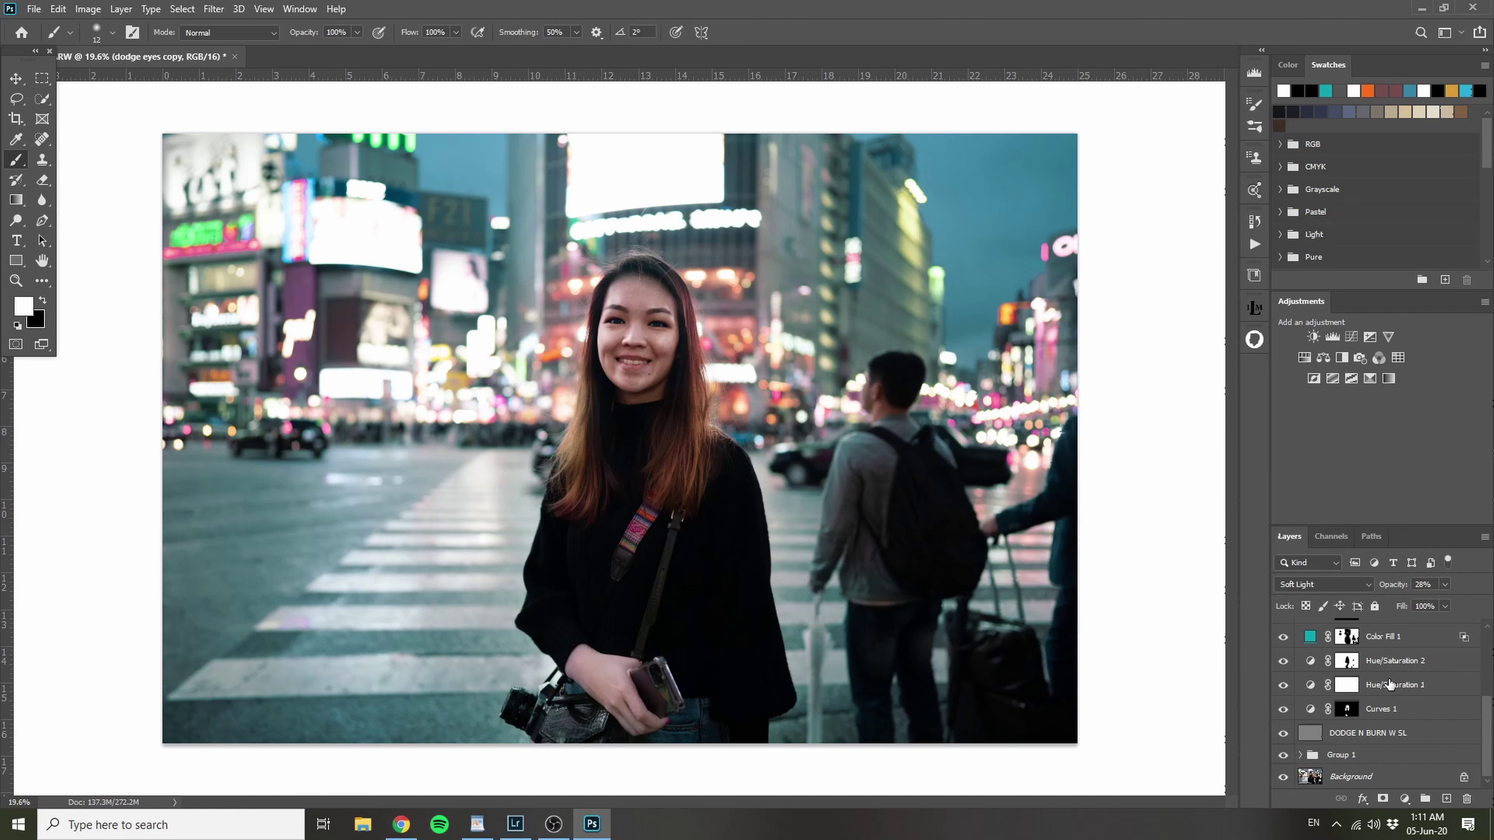
Step: Add a Curves adjustment layer above the dodge eyes copy layer
scroll(1407, 636, "up", 3)
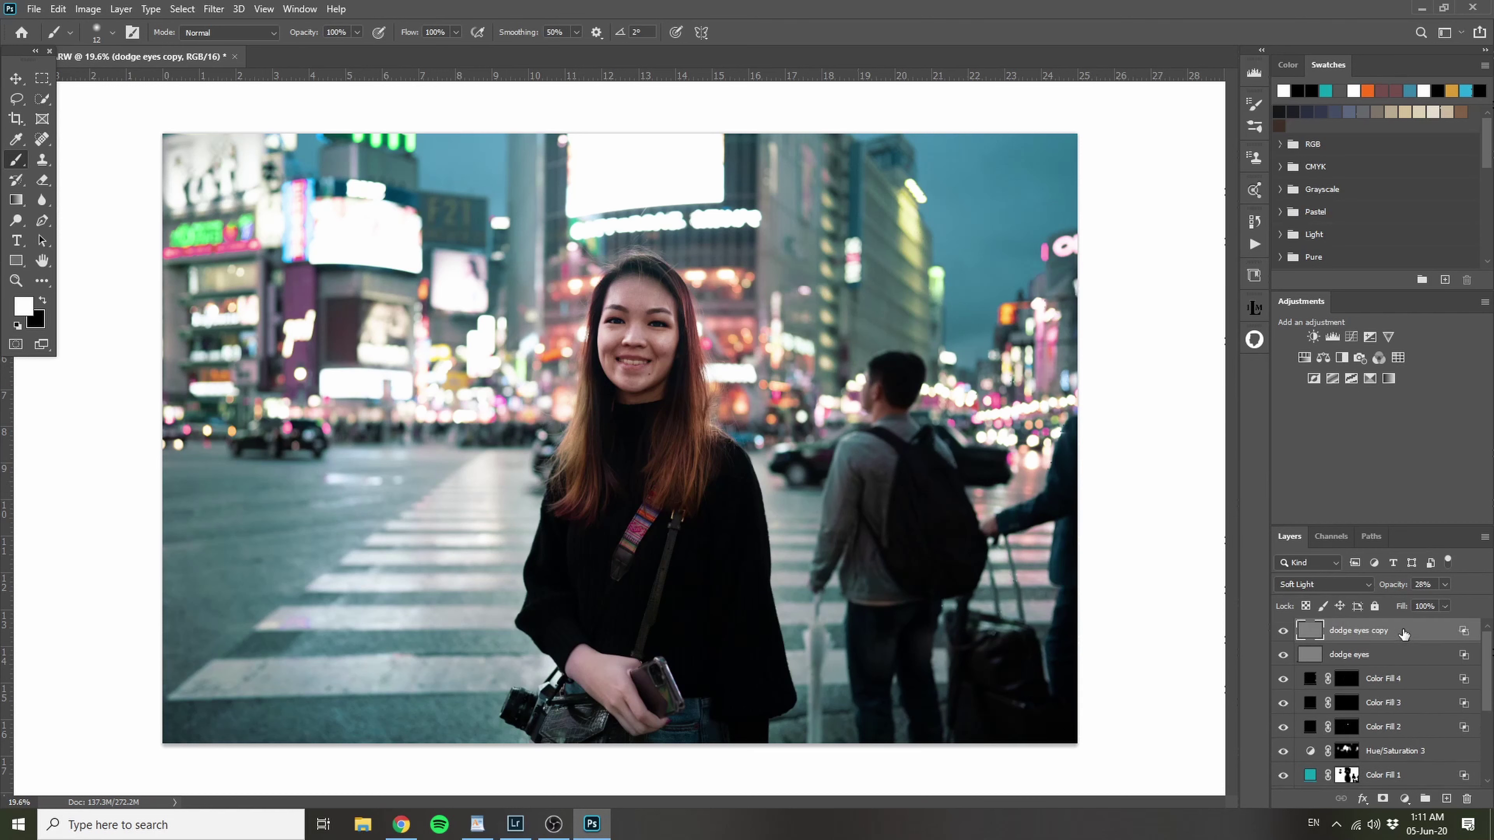
left_click(1405, 799)
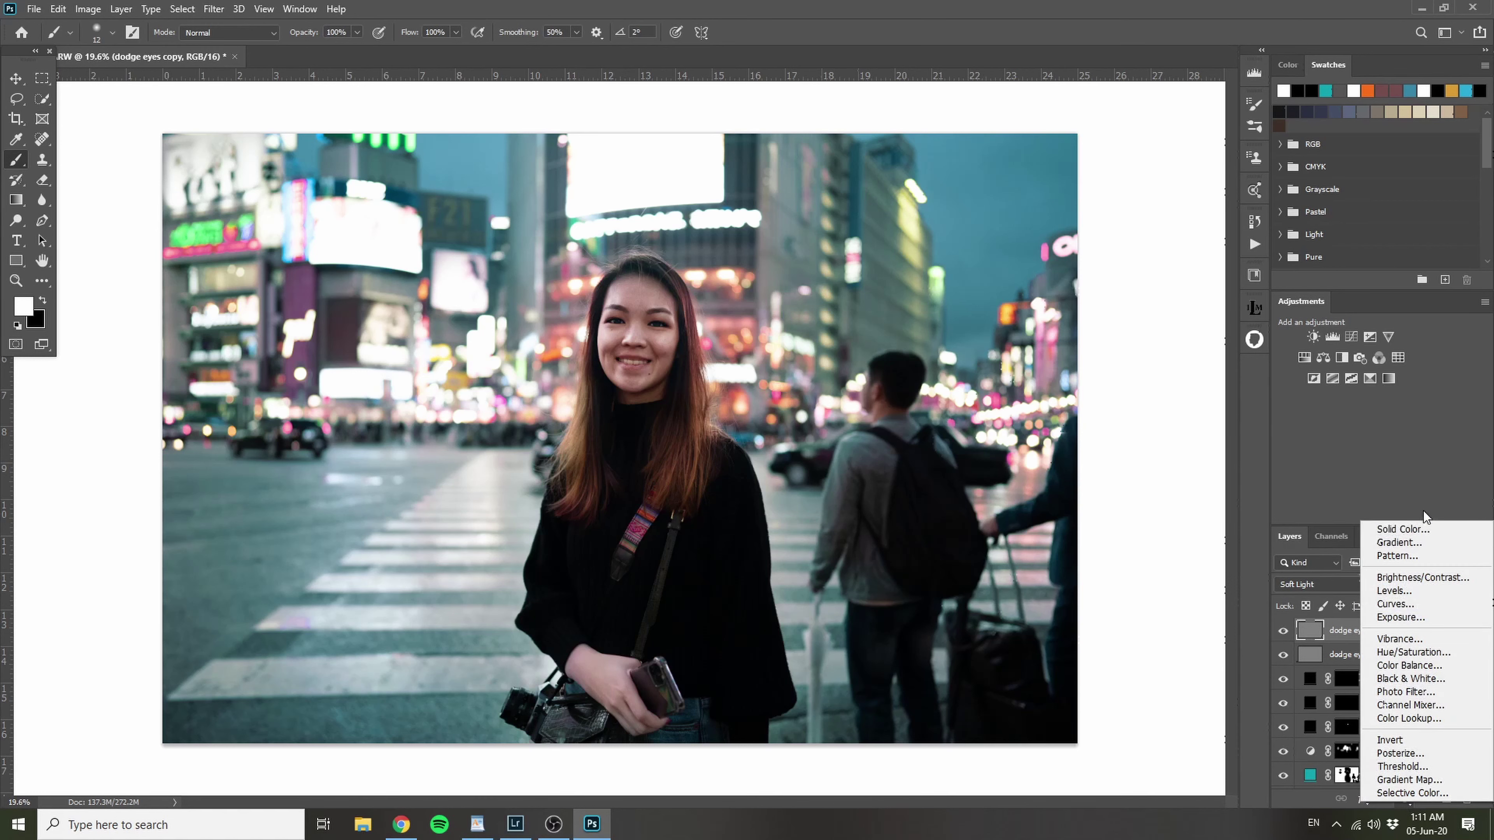
left_click(1414, 605)
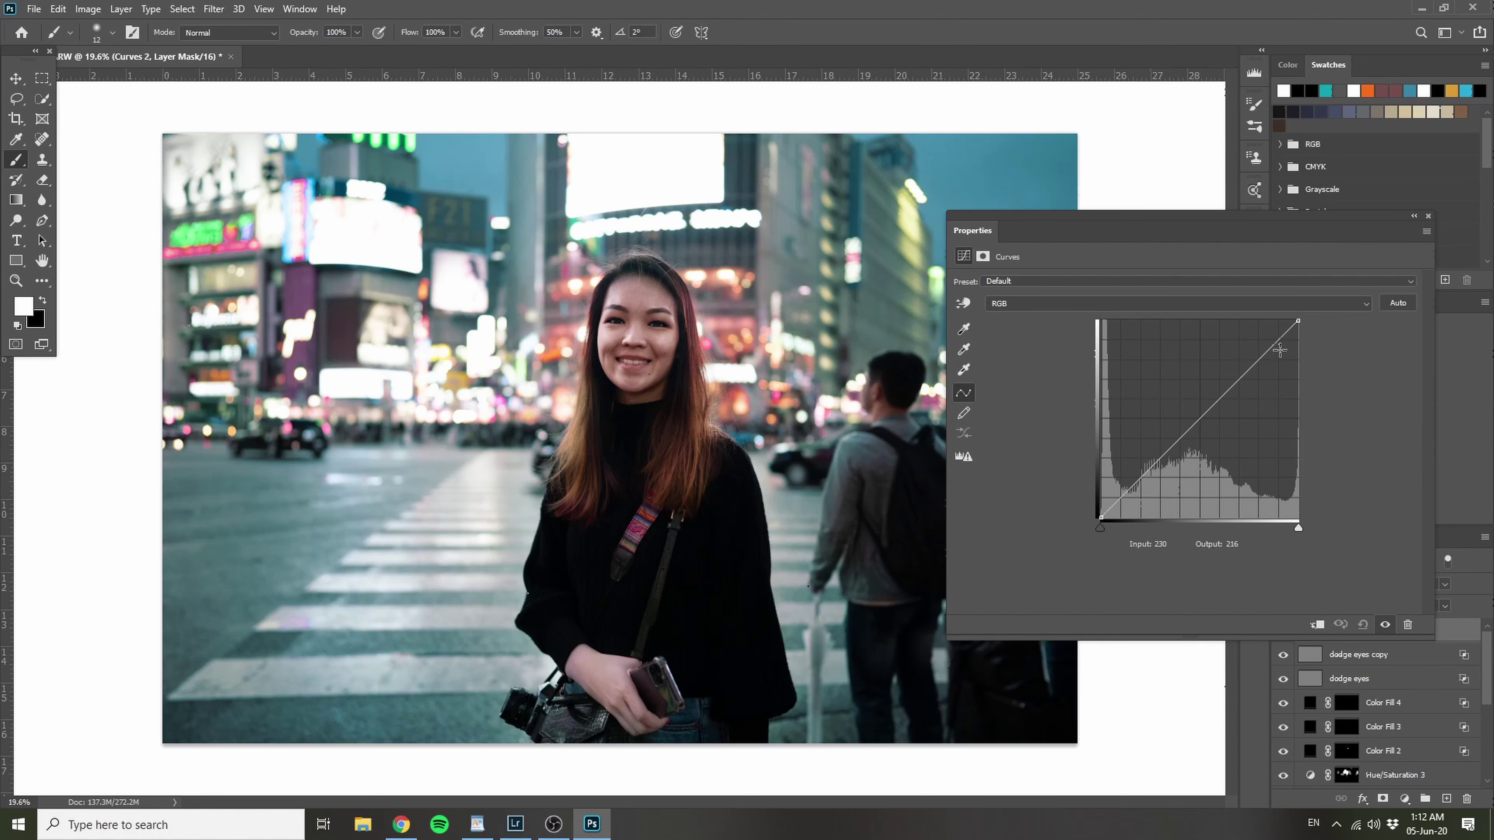
left_click_drag(1164, 480, 1162, 511)
left_click_drag(1234, 451, 1223, 535)
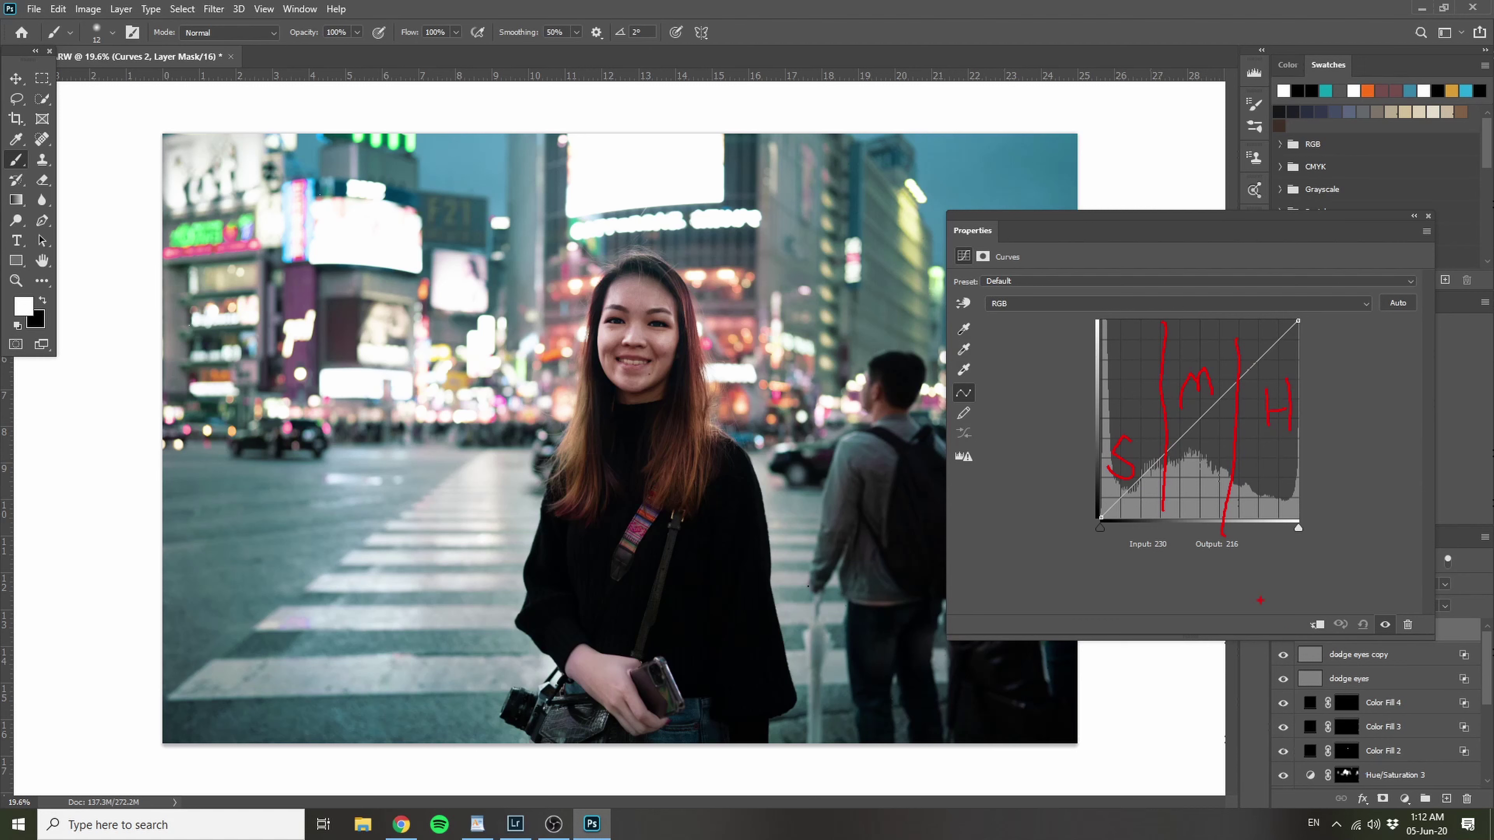
key("Escape")
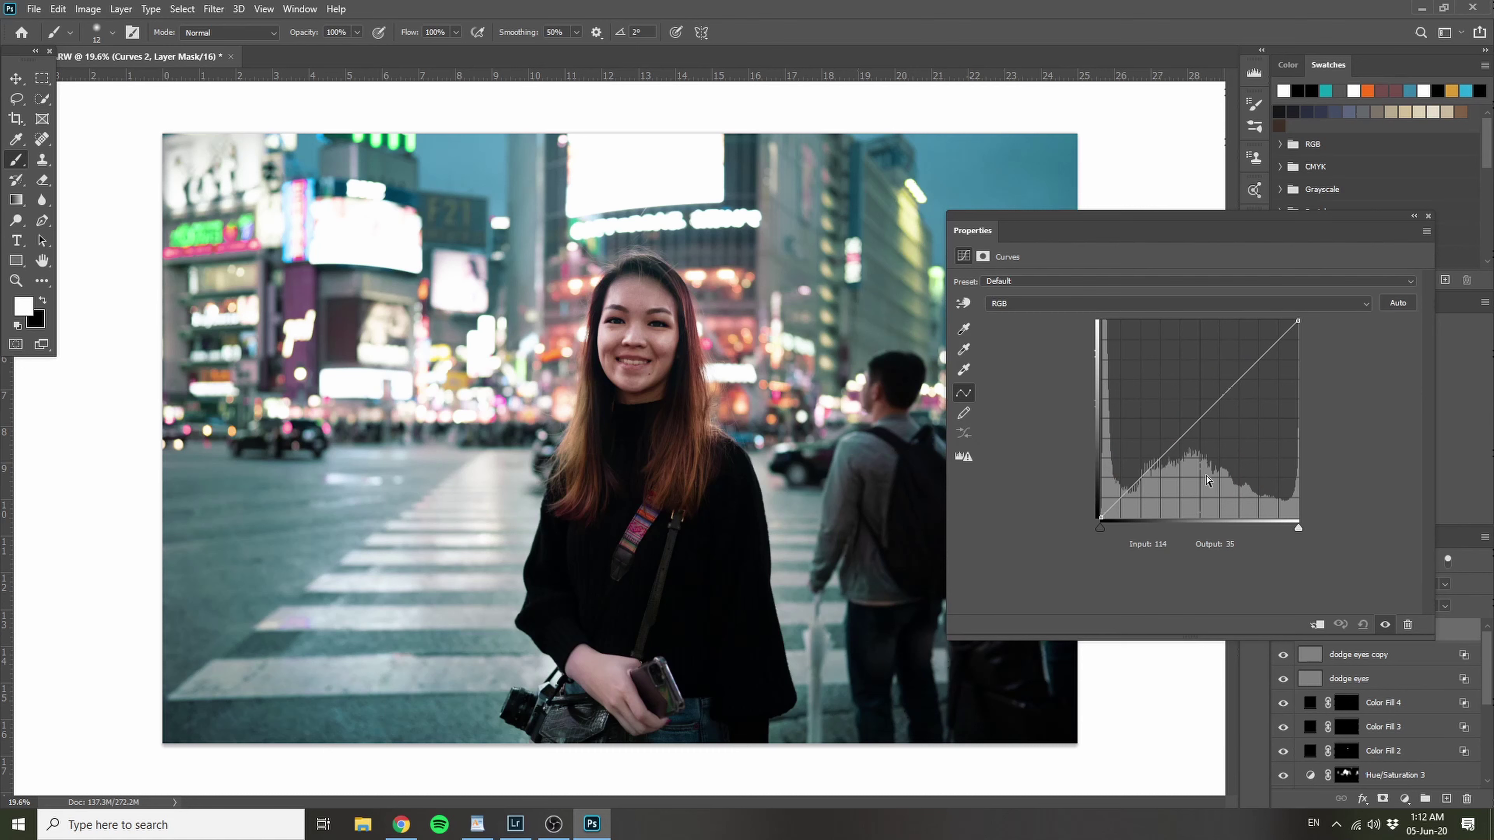
Step: Shape an RGB S-curve with an anchored midpoint at 125 / 126, lowered shadows and a highlight point at input 184, output 197
left_click(1197, 421)
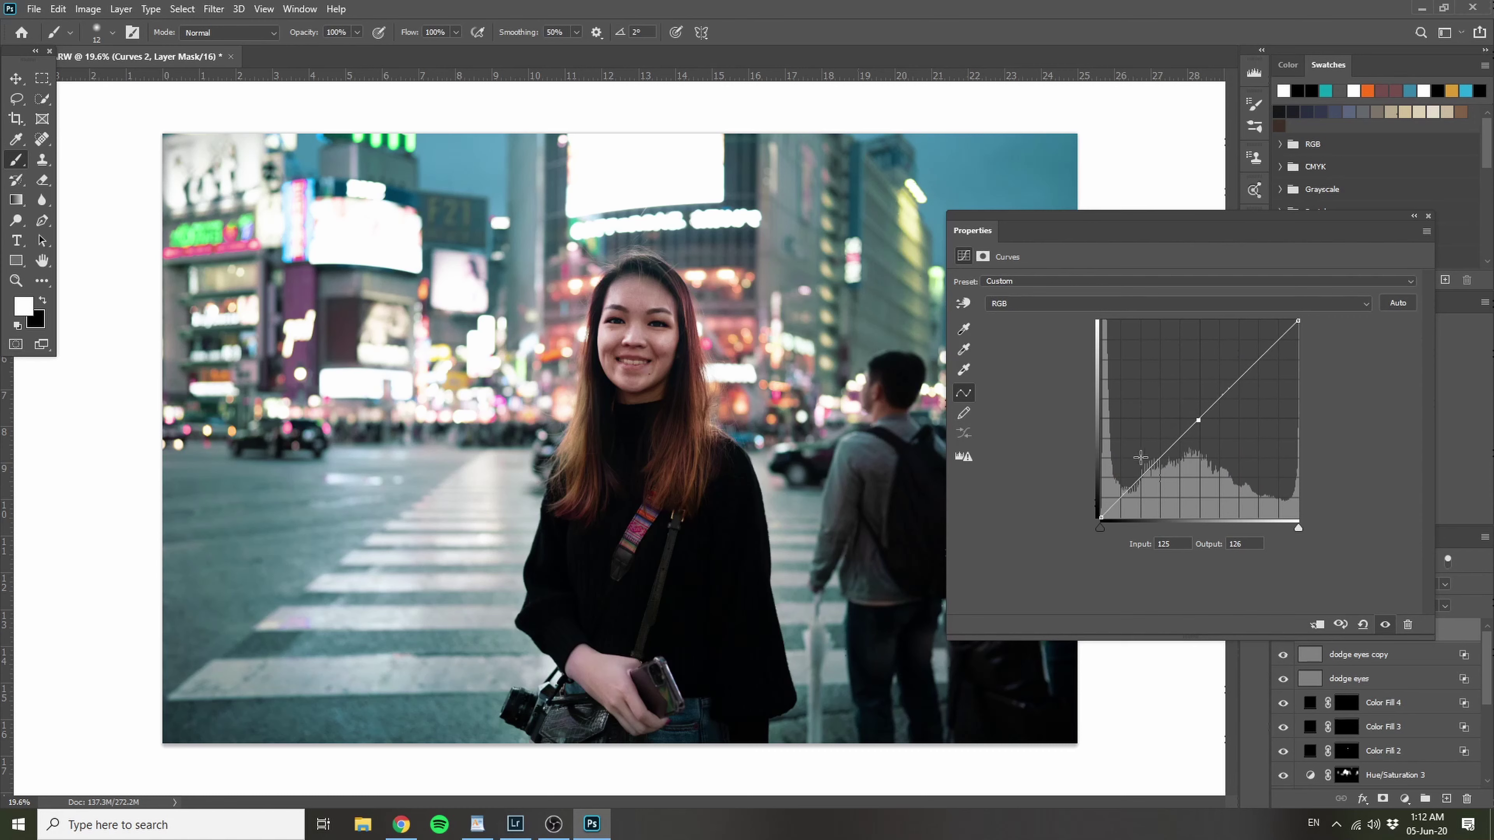
left_click(1153, 470)
left_click_drag(1153, 470, 1153, 472)
left_click_drag(1248, 368, 1242, 365)
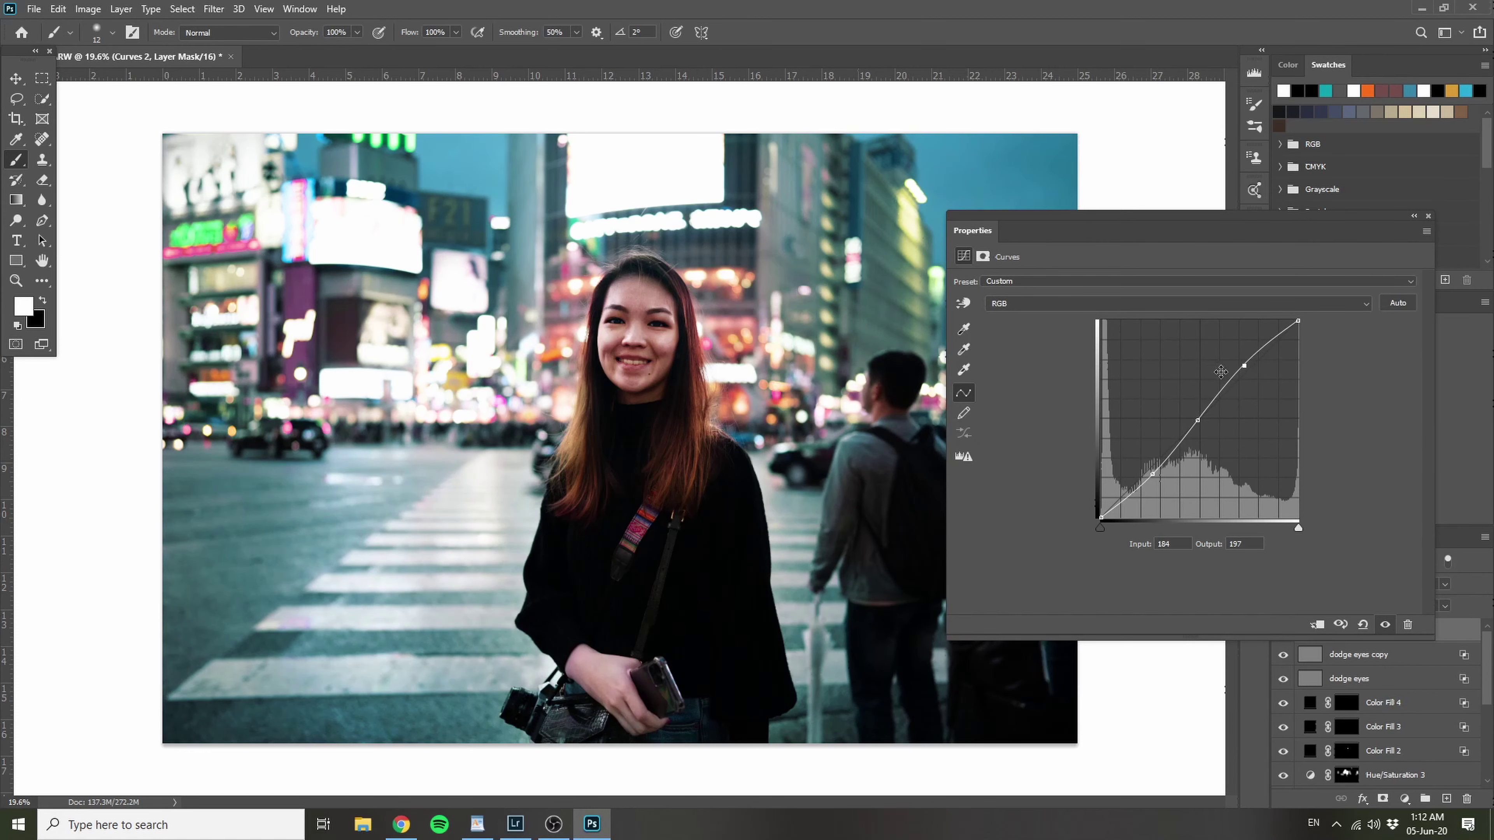
left_click(1428, 216)
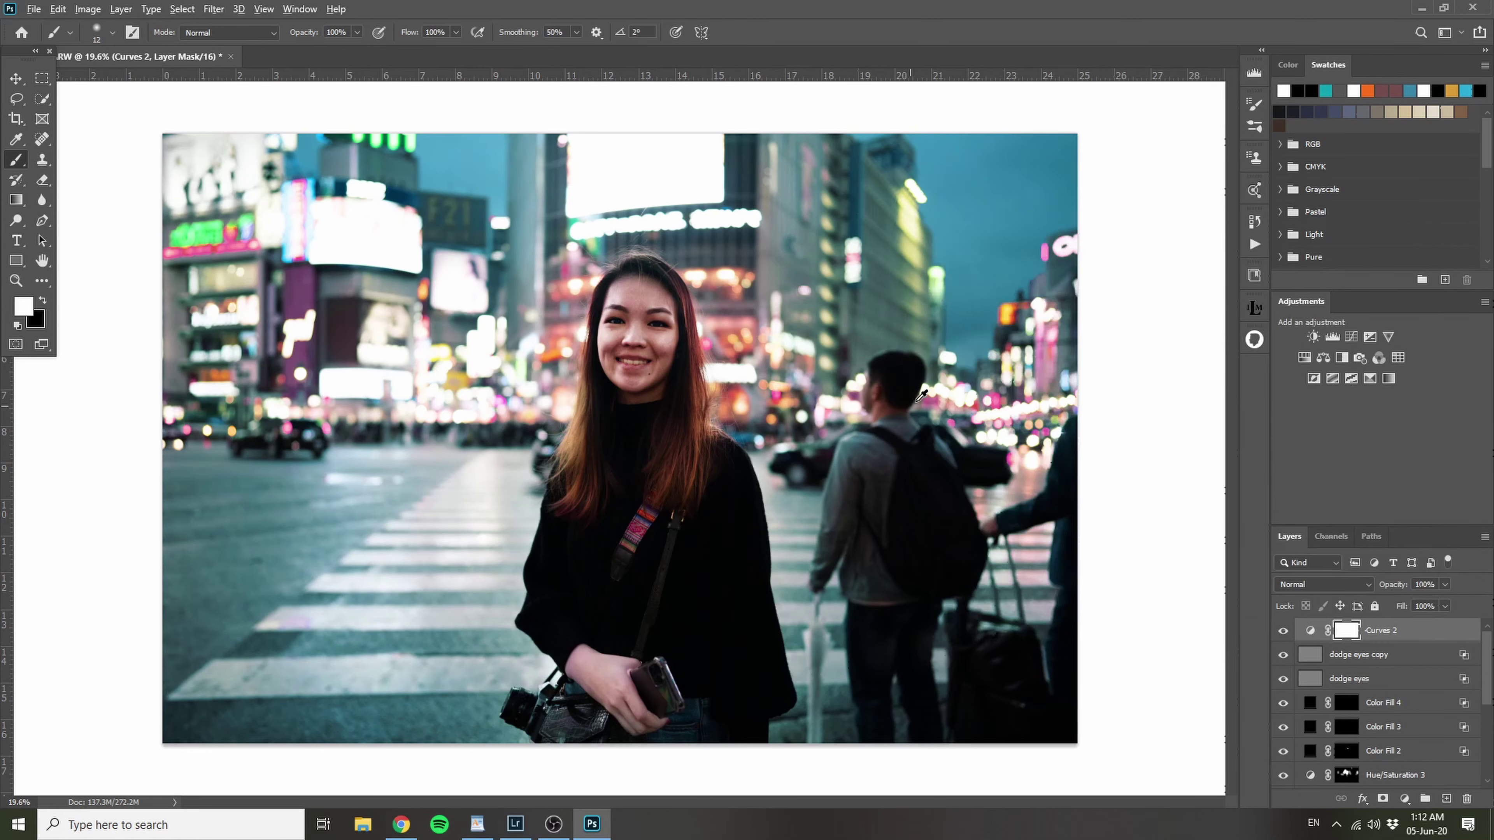
Step: Compare the image with the Curves 2 layer hidden and shown
scroll(813, 447, "down", 2)
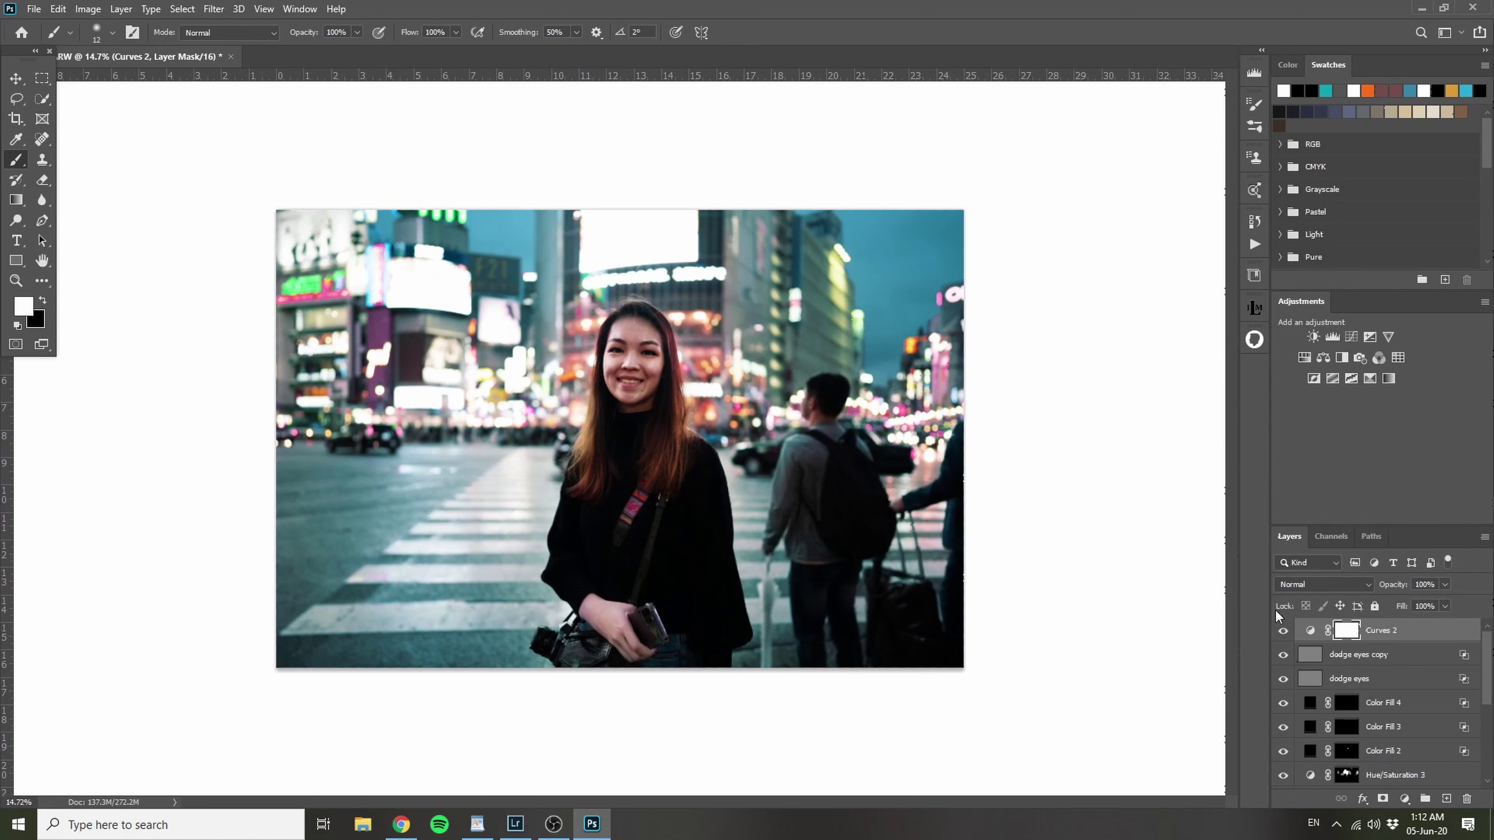
left_click(1282, 631)
left_click(1283, 631)
left_click_drag(1392, 584, 1278, 562)
Step: Strengthen the Curves 2 S-curve with its shadow point at input 71, output 51 and its highlight point at 180 / 205
double_click(1311, 632)
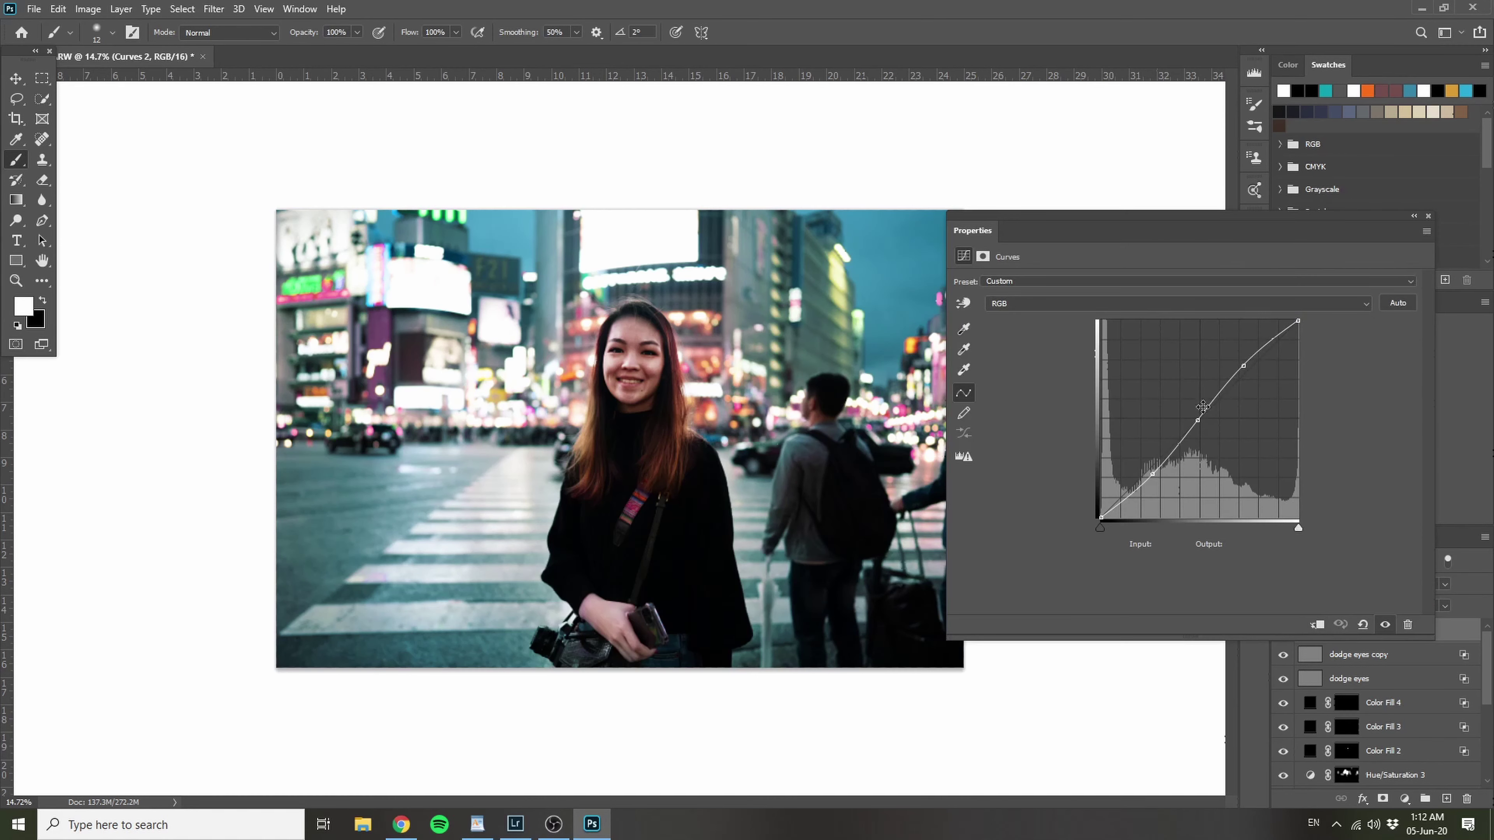
left_click(1153, 477)
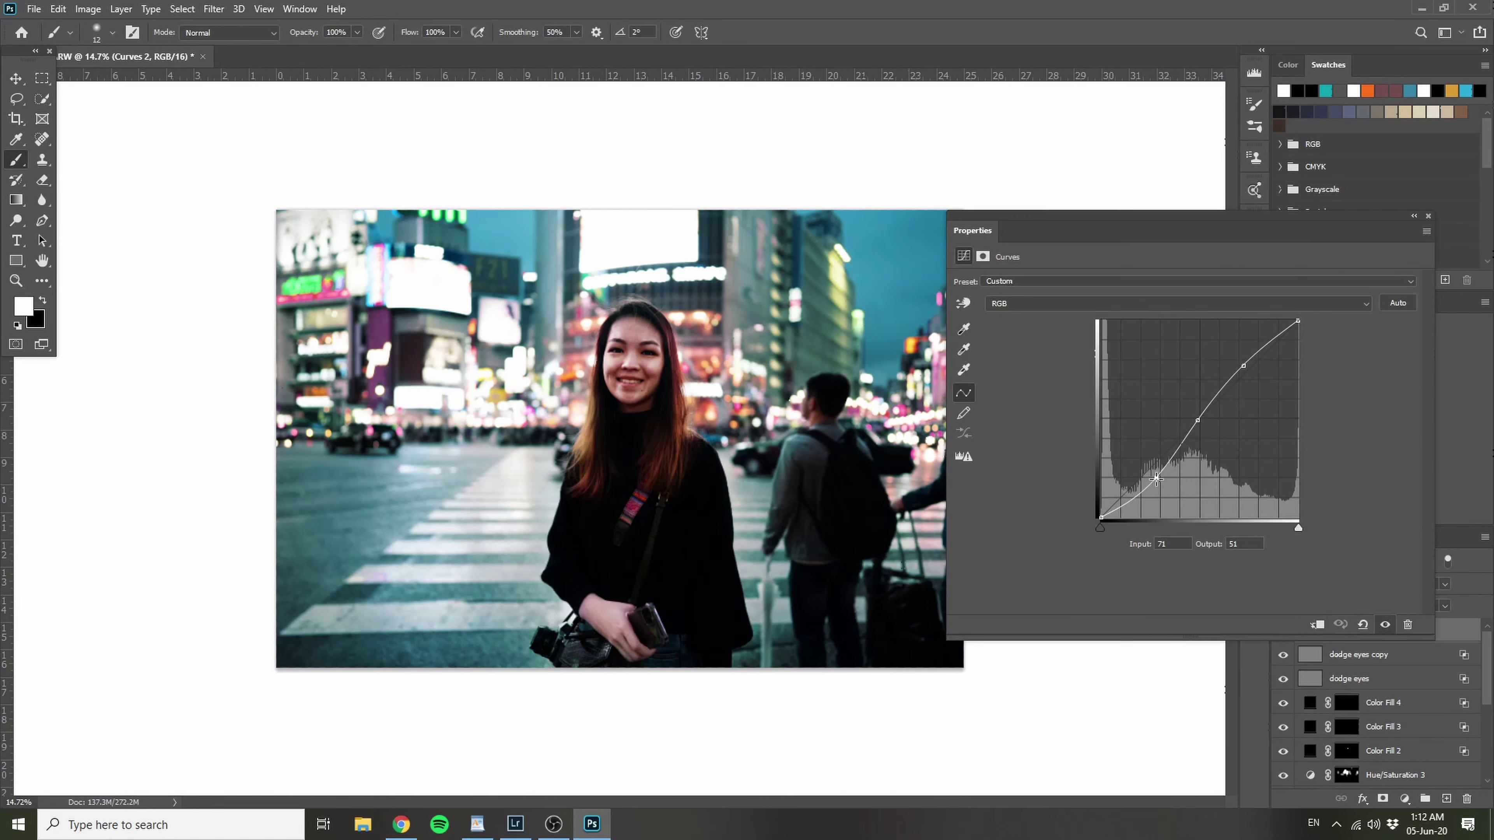
left_click_drag(1242, 366, 1240, 357)
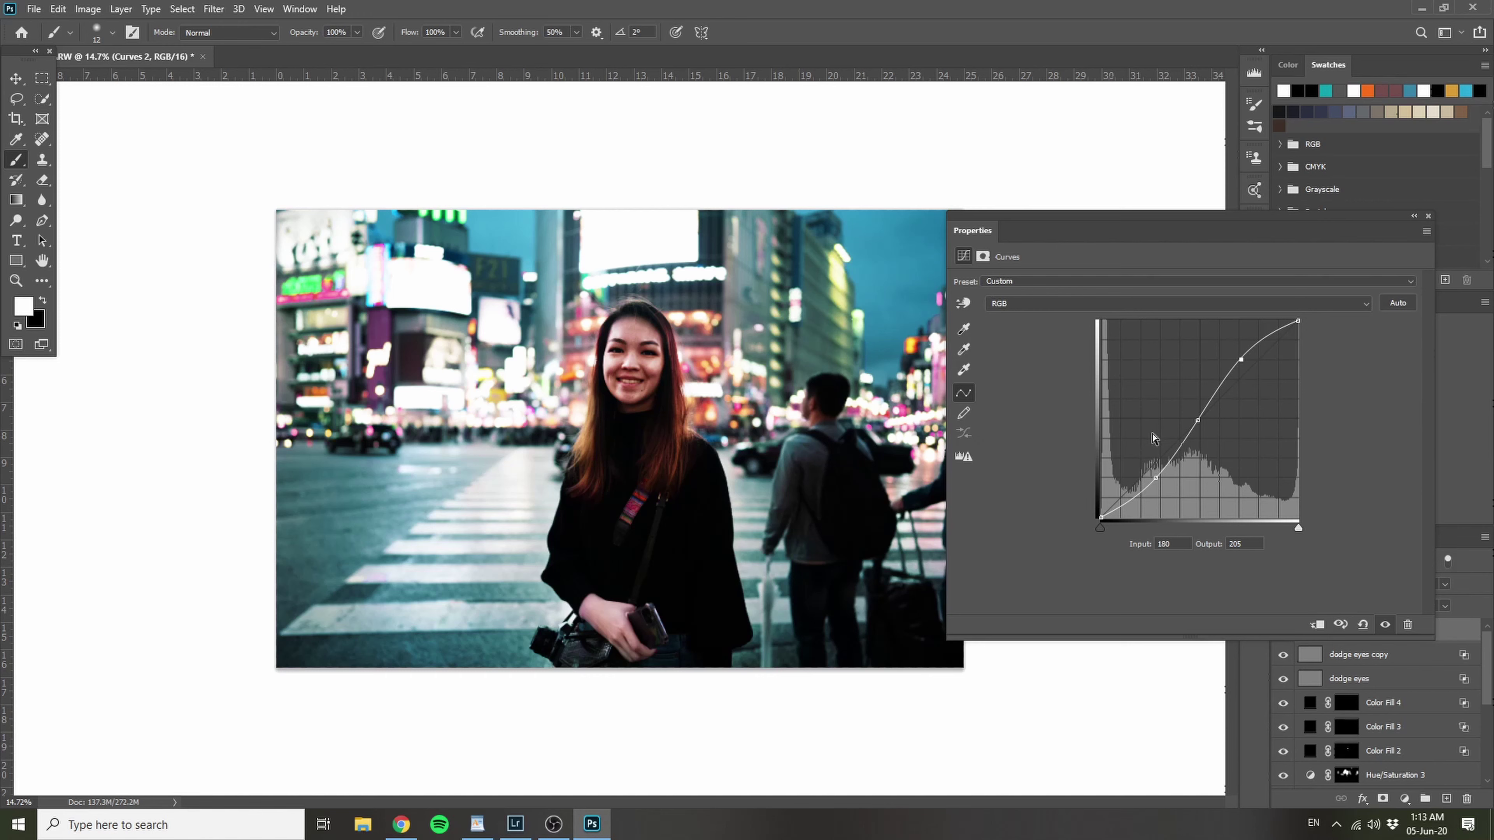
Step: Delete the shadow, midtone and highlight points from the Curves 2 RGB curve
left_click(1157, 478)
key("Delete")
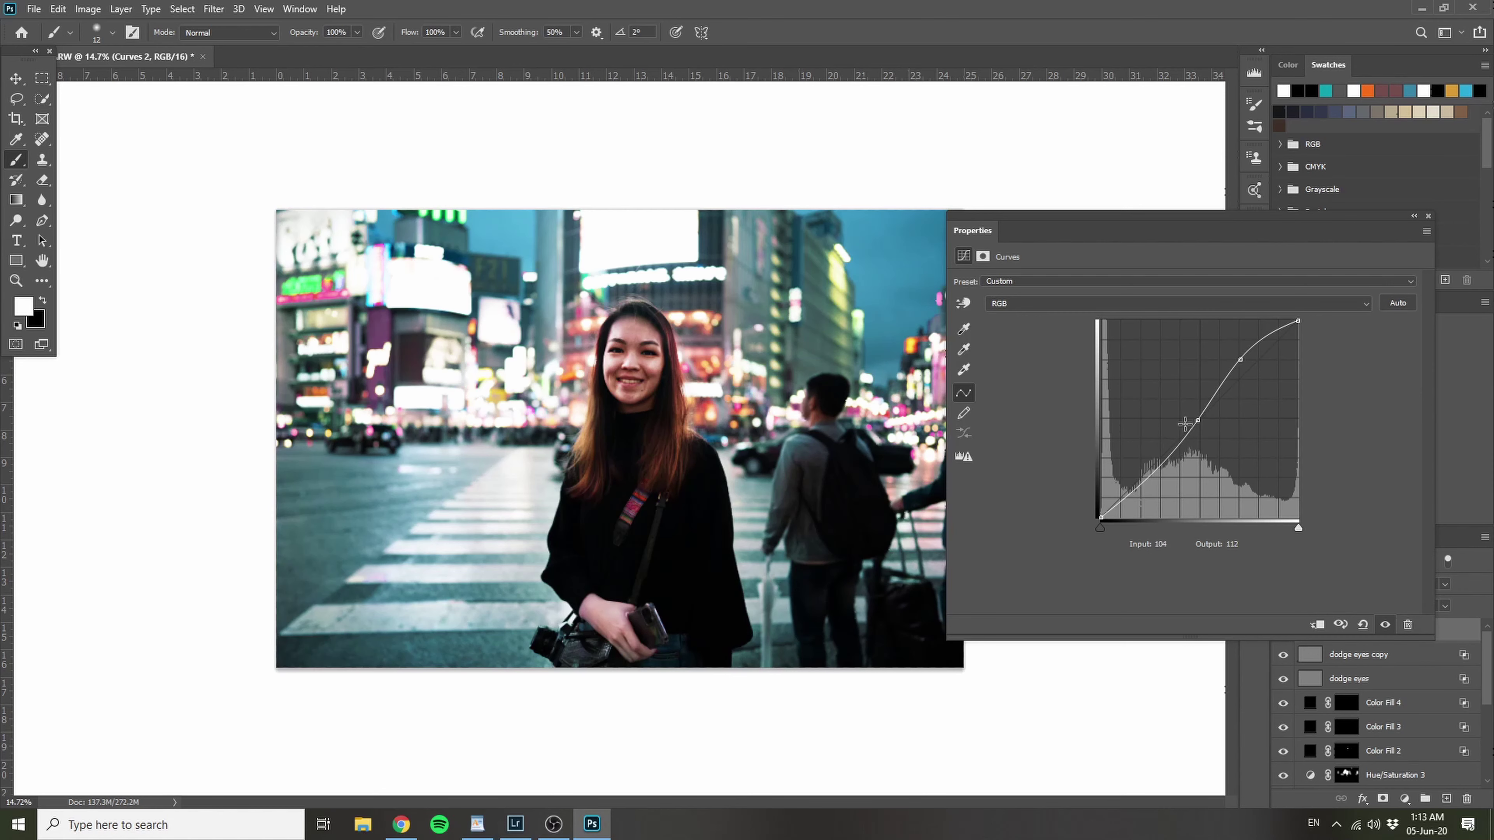
key("Delete")
left_click(1240, 359)
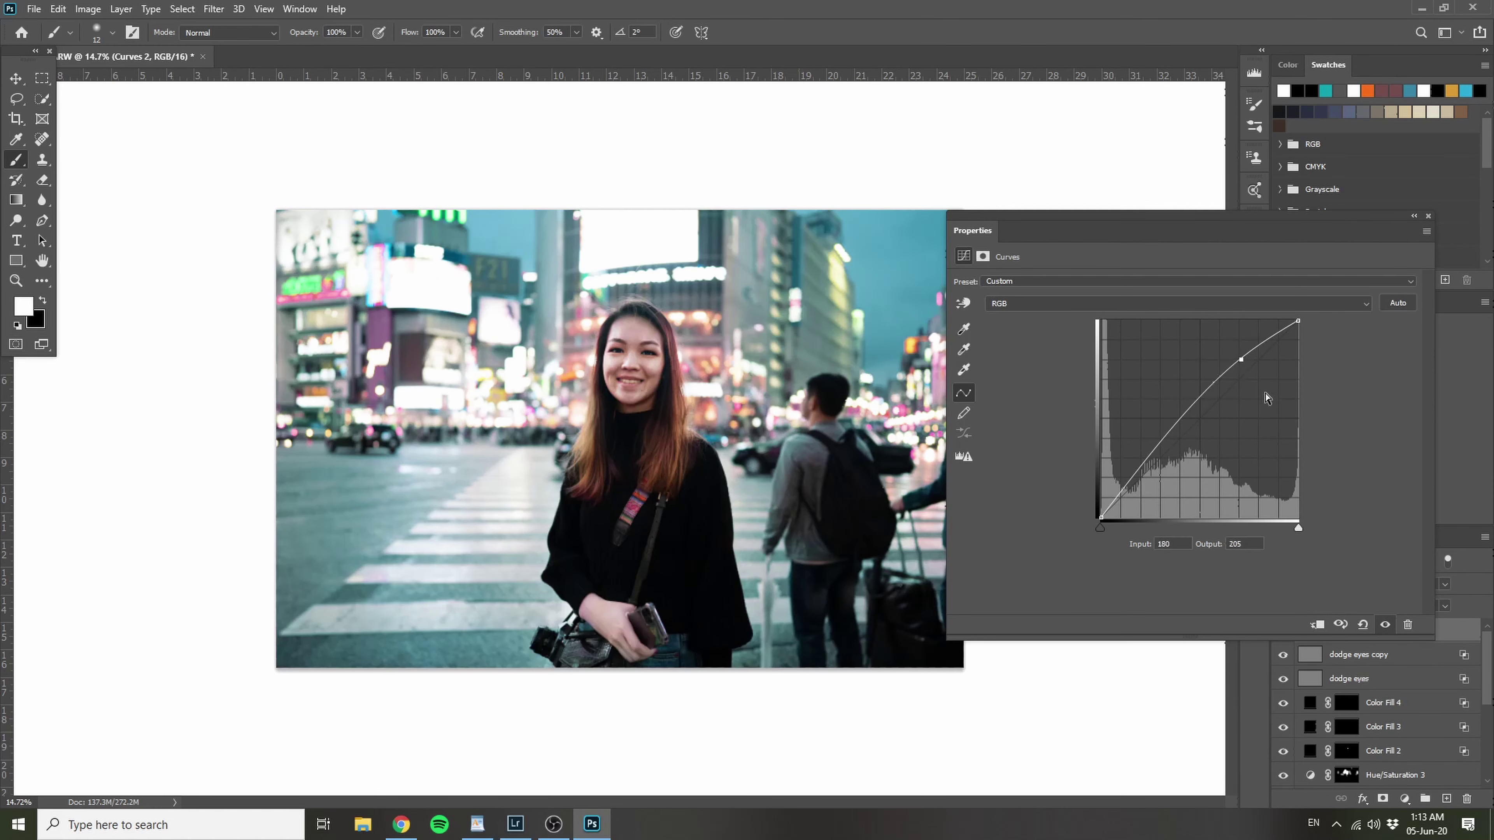
key("Delete")
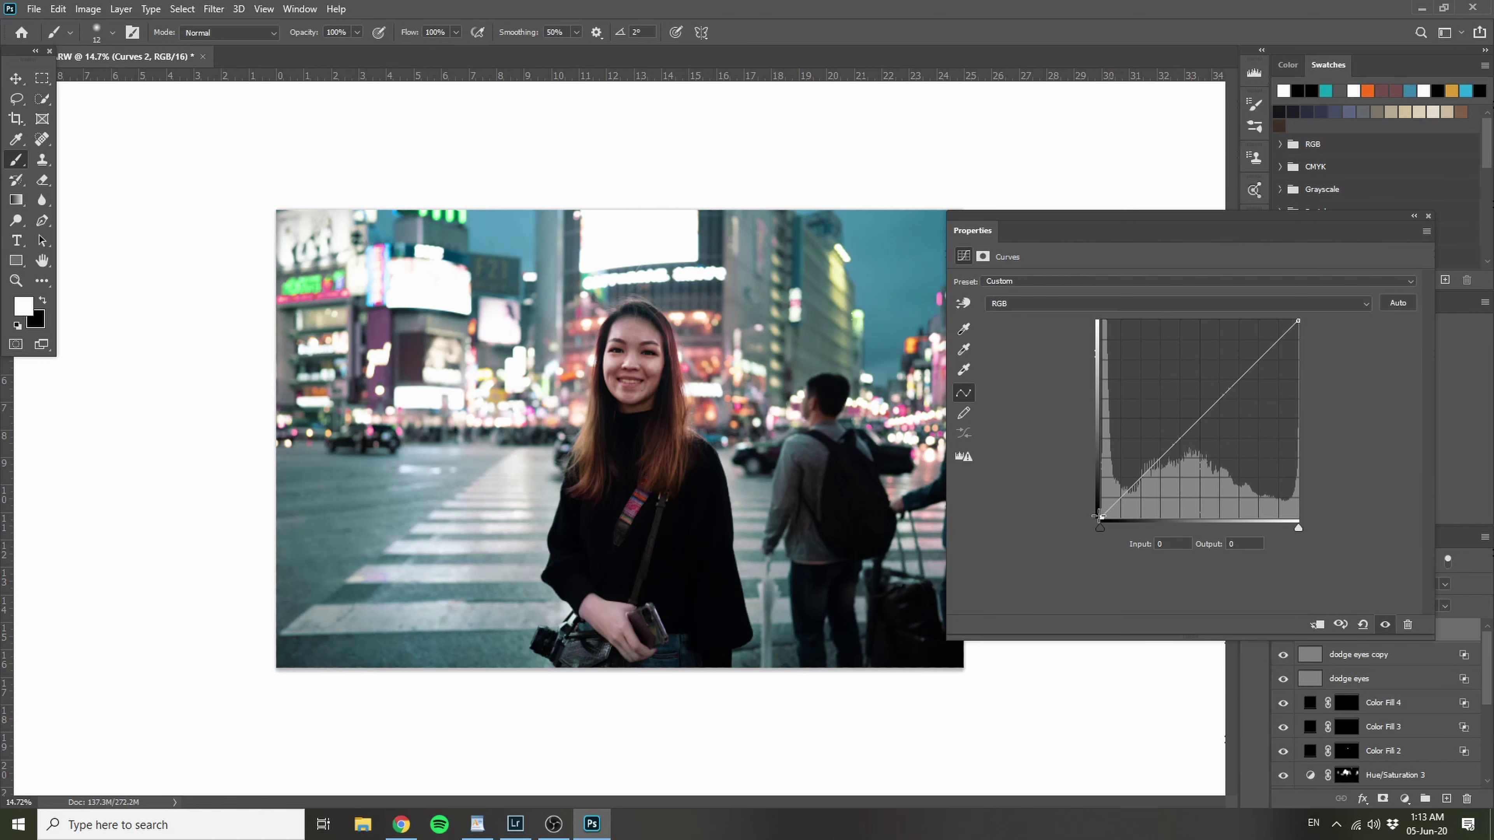
Step: Fade the Curves 2 tonal extremes by raising the black point to output 26 and lowering the white point to output 236
left_click_drag(1095, 516, 1064, 482)
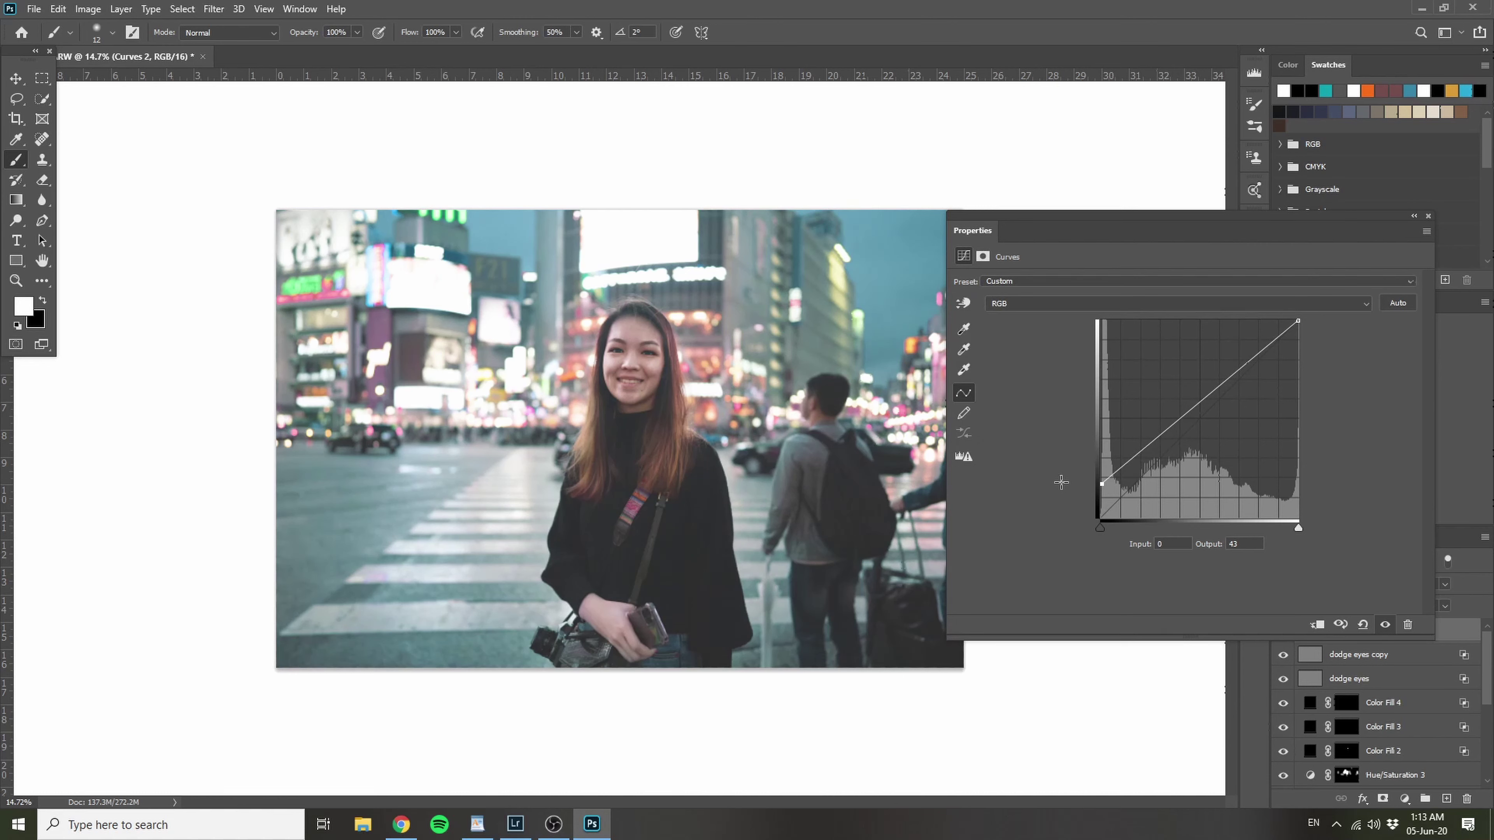
left_click_drag(1061, 482, 1046, 495)
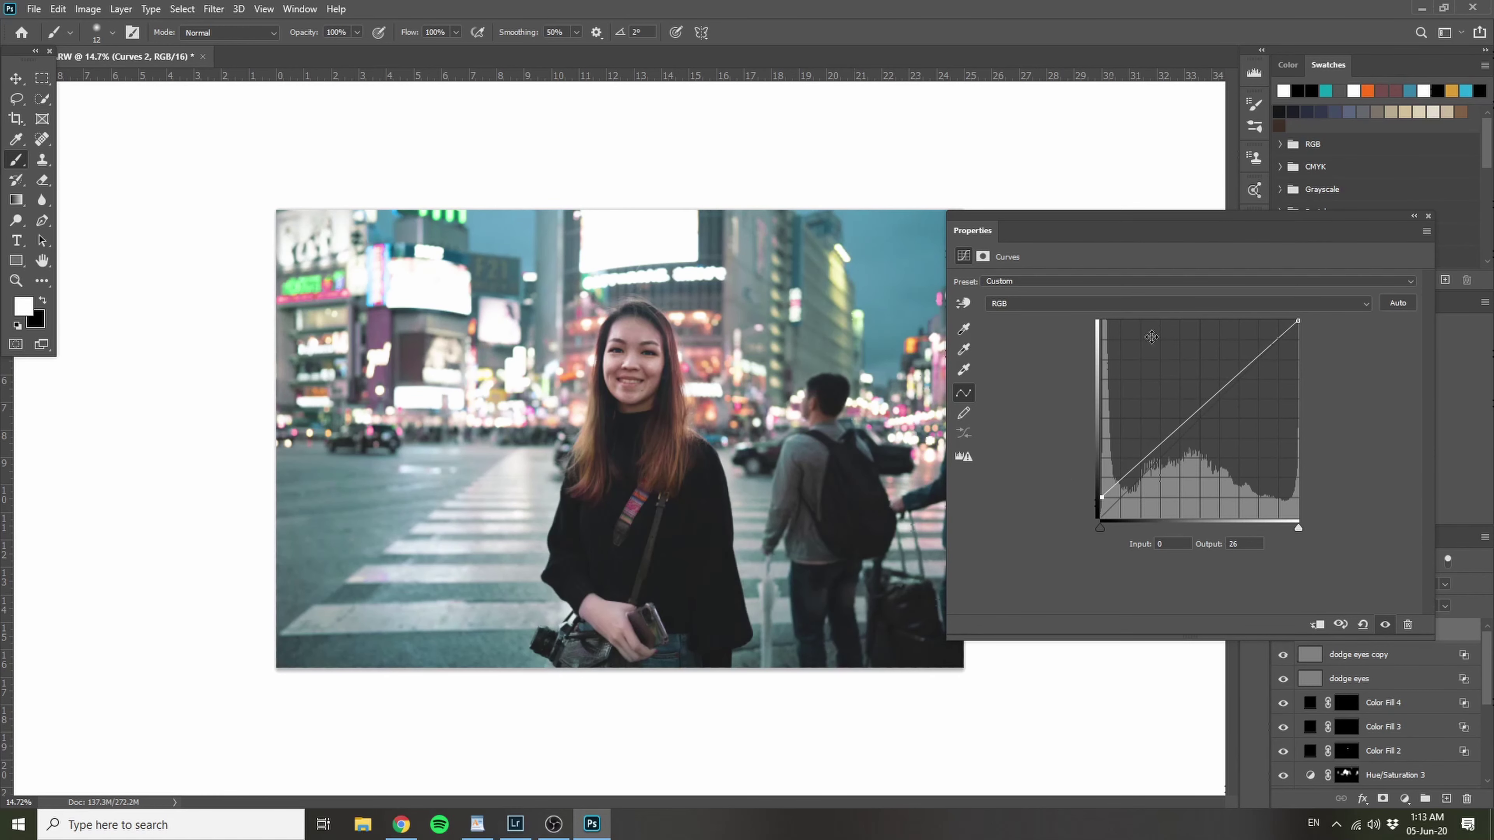
left_click_drag(1133, 224, 1170, 199)
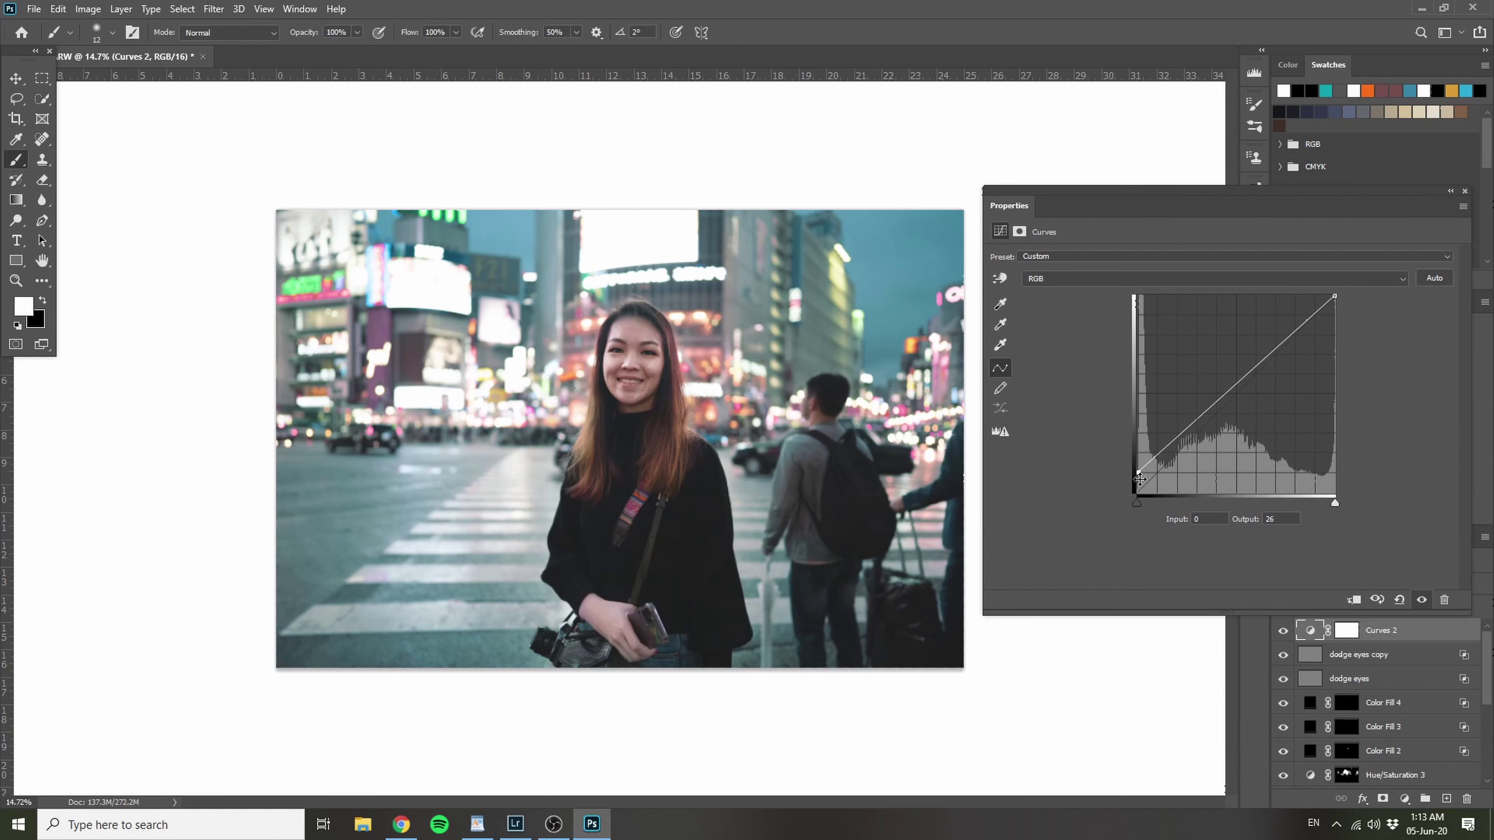
left_click(1335, 296)
left_click_drag(1337, 297, 1374, 312)
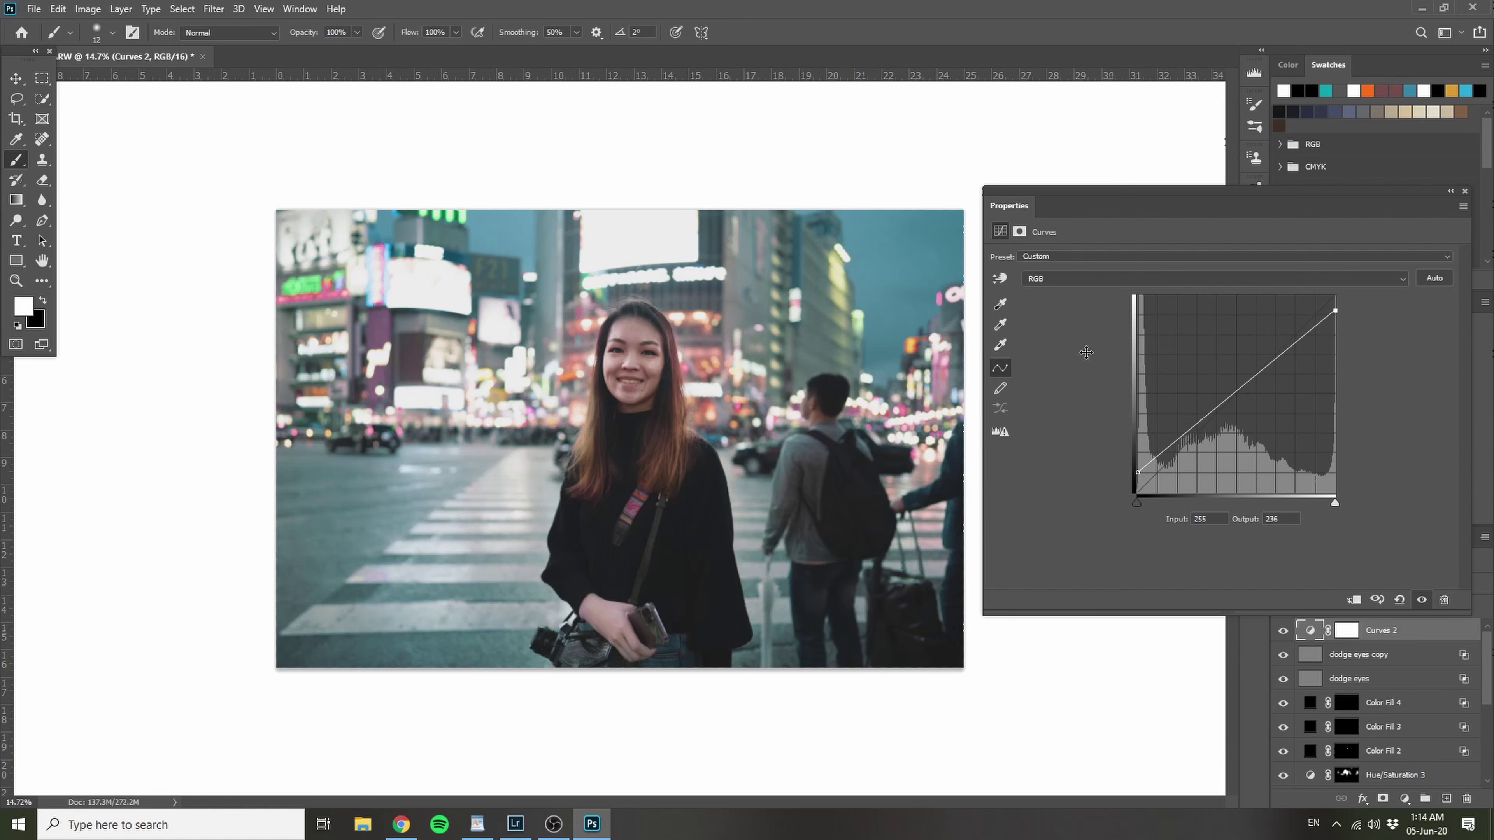
Step: Add a lowered shadow point and a 186 / 186 highlight point to the Curves 2 curve, and compare the layer hidden and shown
left_click_drag(1185, 436, 1187, 443)
left_click_drag(1286, 356, 1281, 348)
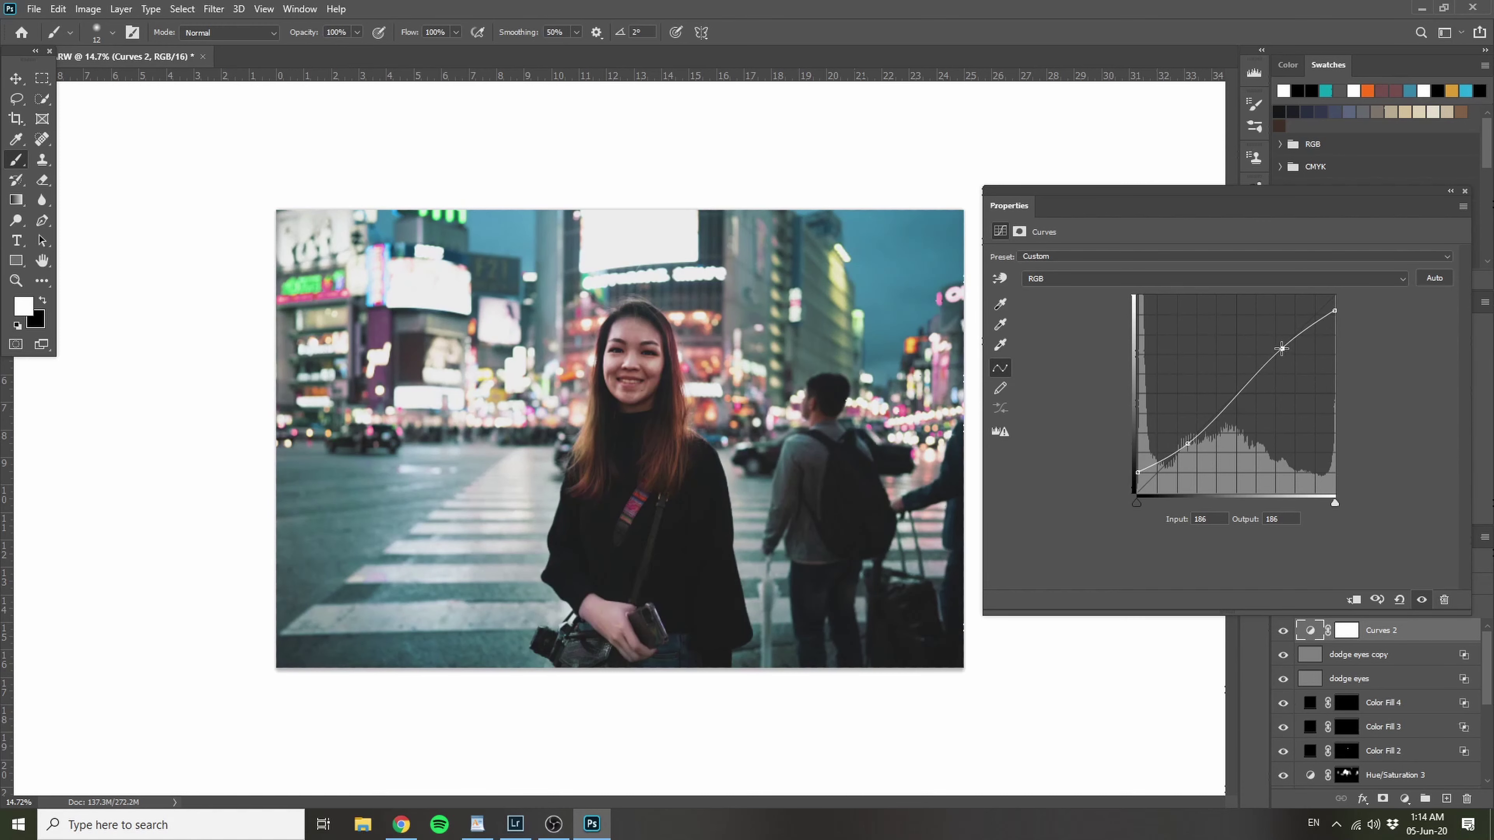
left_click_drag(1342, 186, 1346, 86)
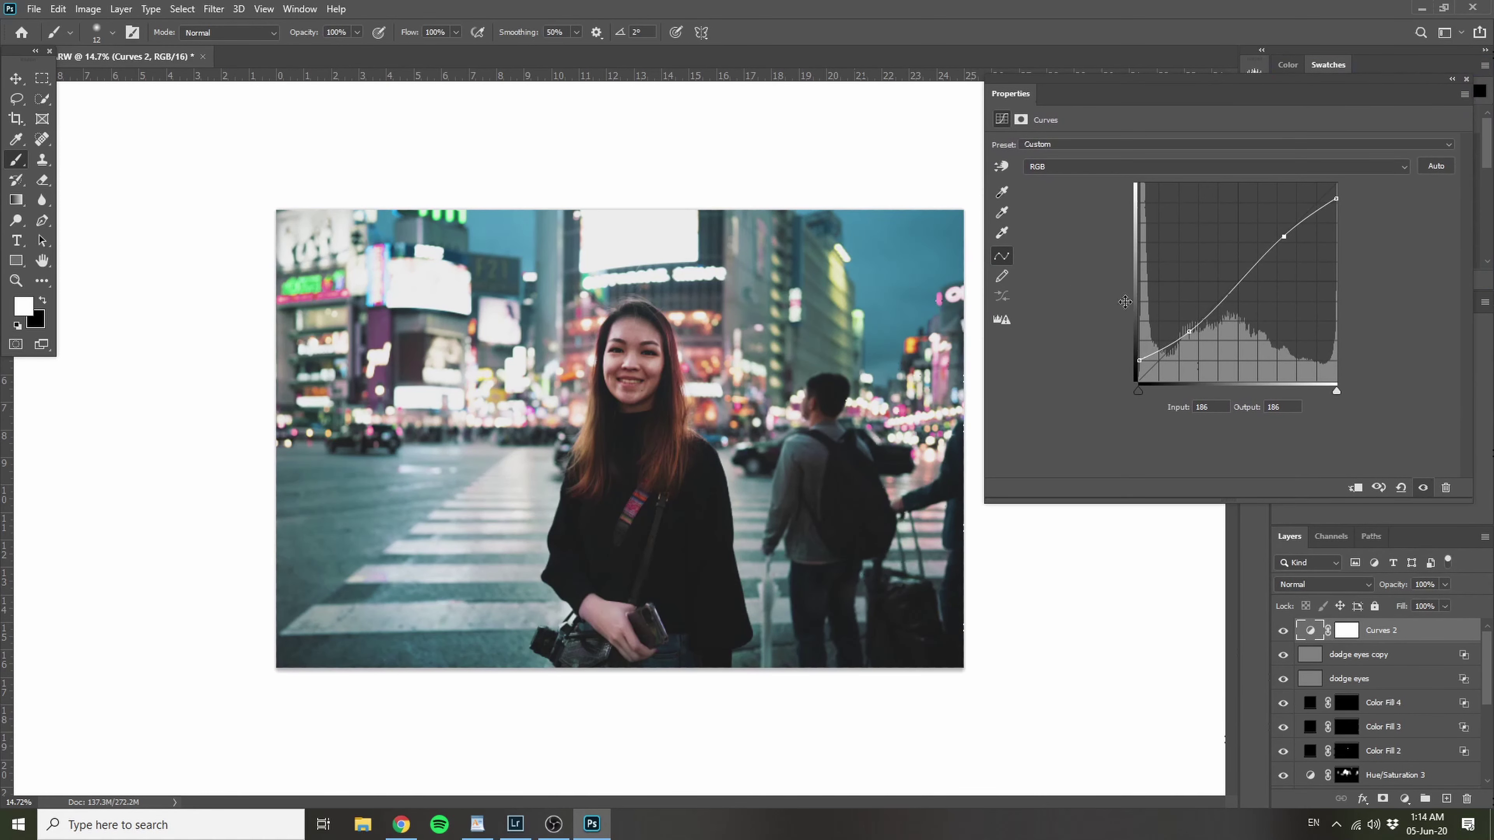
left_click(1284, 632)
left_click(1284, 631)
left_click(1283, 631)
left_click(1283, 632)
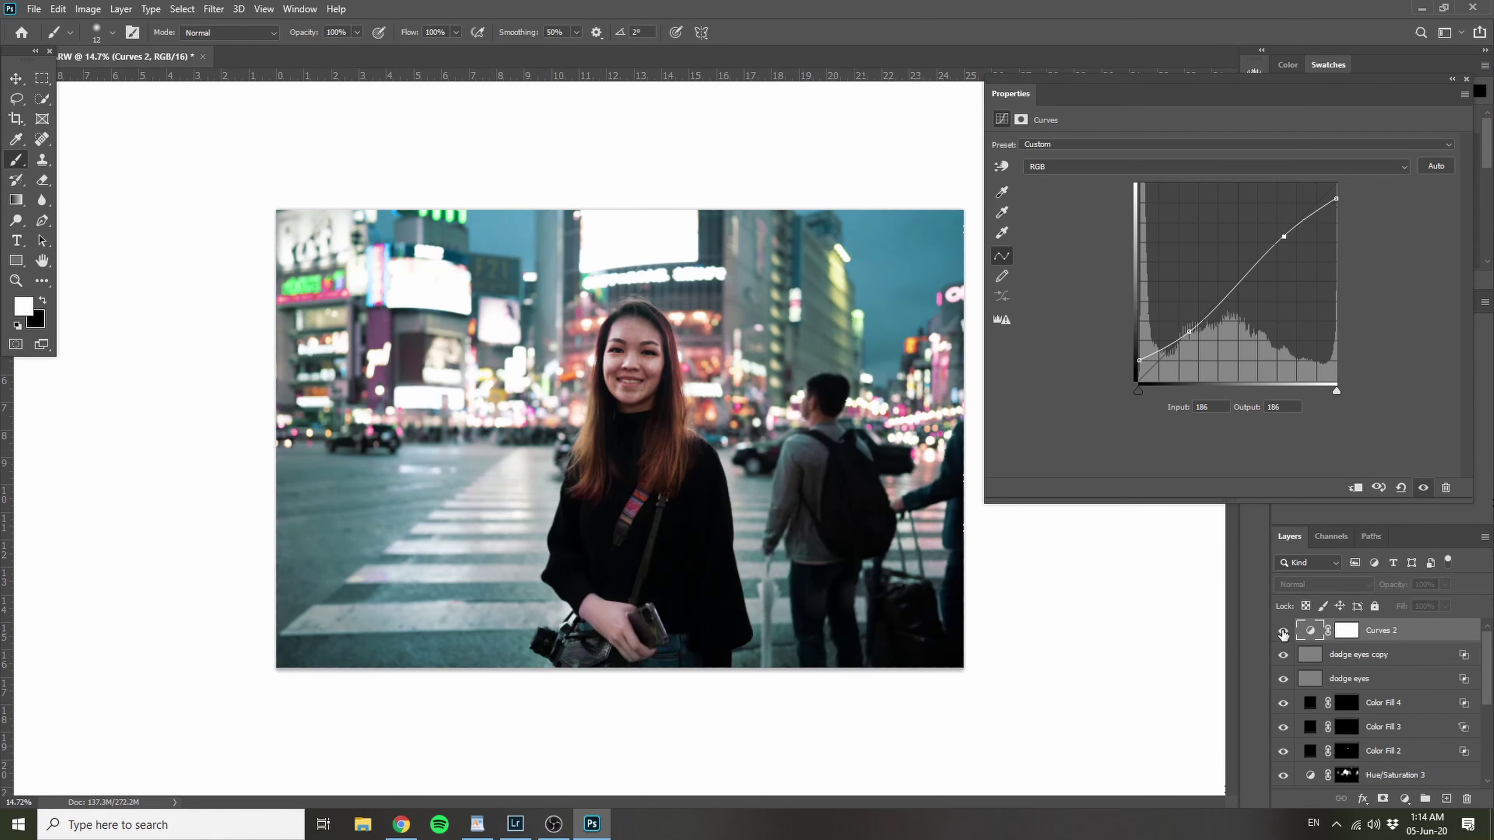
Step: Set the Curves 2 shadow point to input 69, output 56 and its highlight point to input 198, output 177
left_click_drag(1193, 92, 1179, 137)
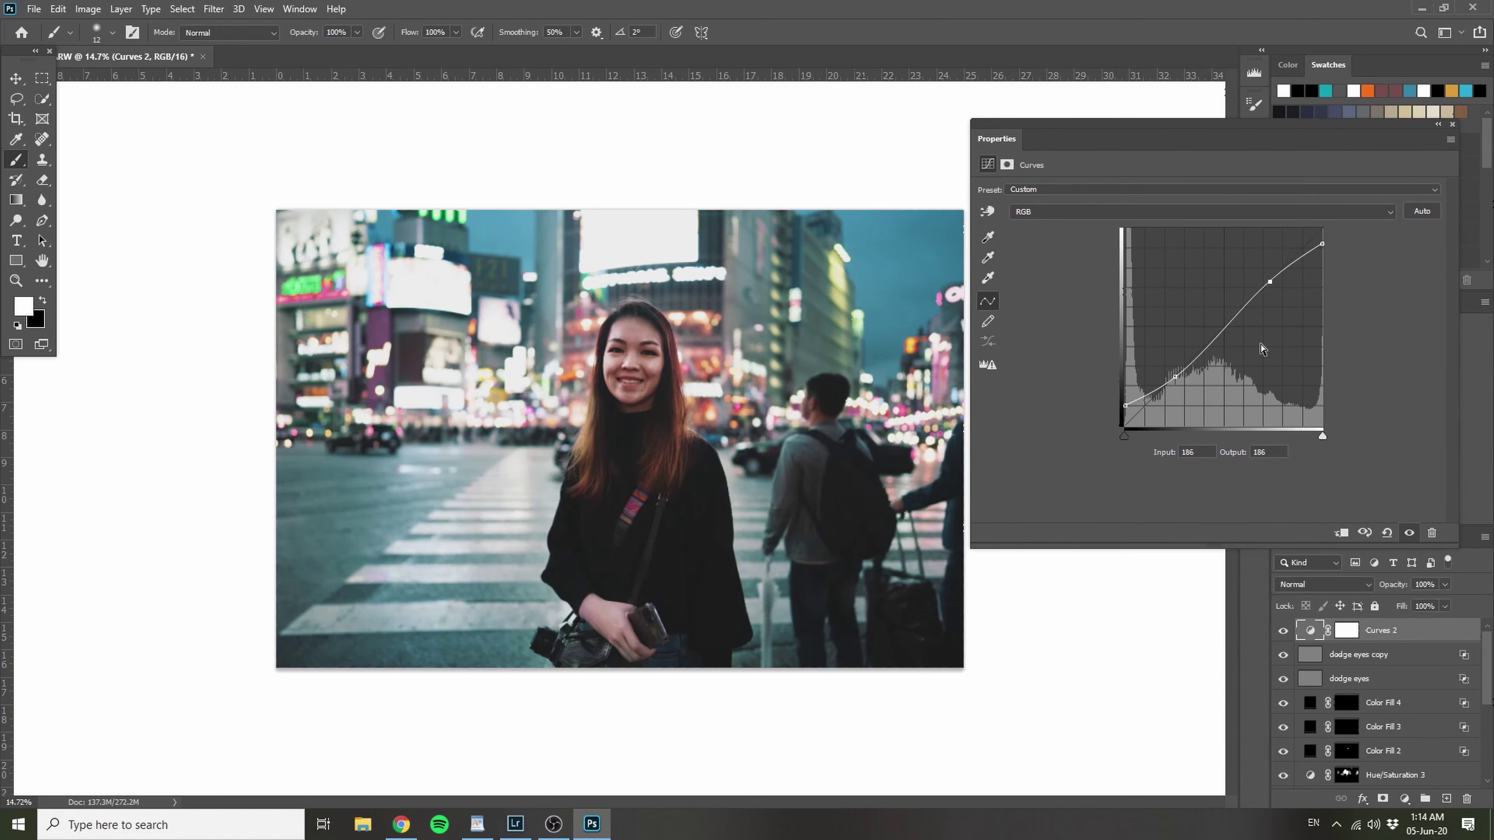
left_click(1175, 376)
left_click_drag(1176, 377, 1178, 383)
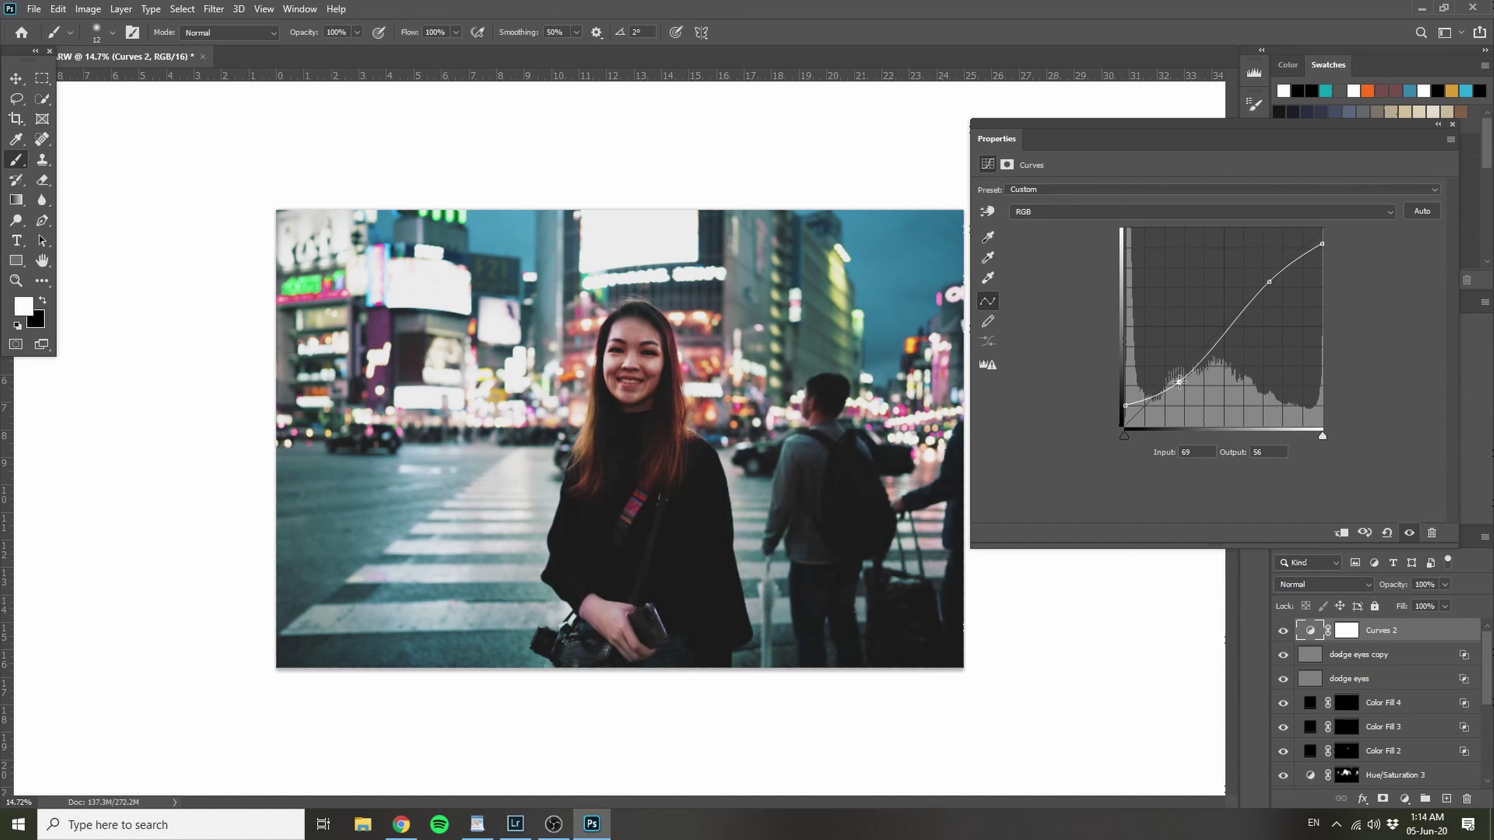
left_click_drag(1267, 282, 1273, 291)
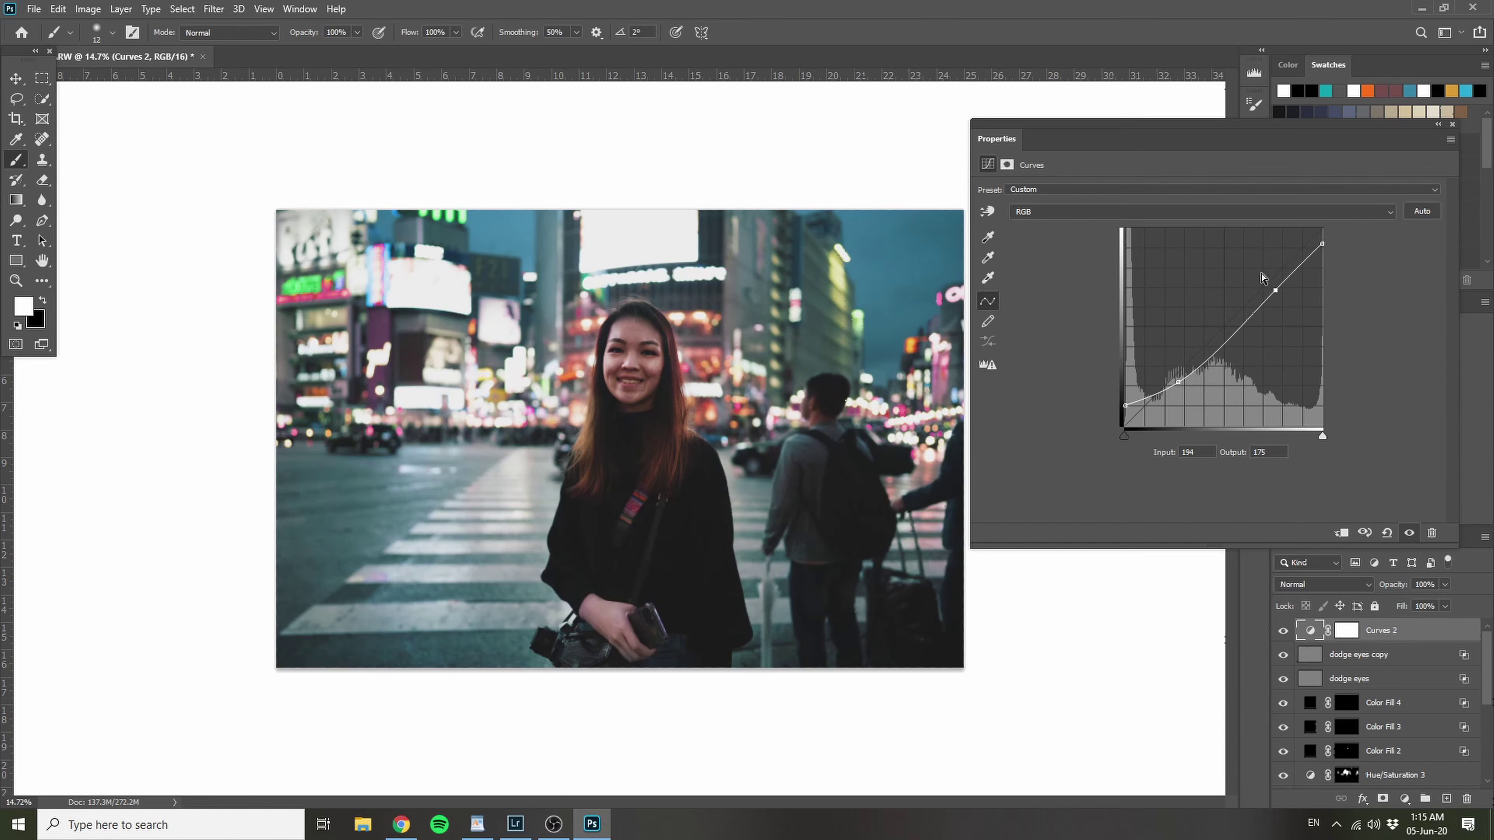
left_click_drag(1275, 291, 1269, 283)
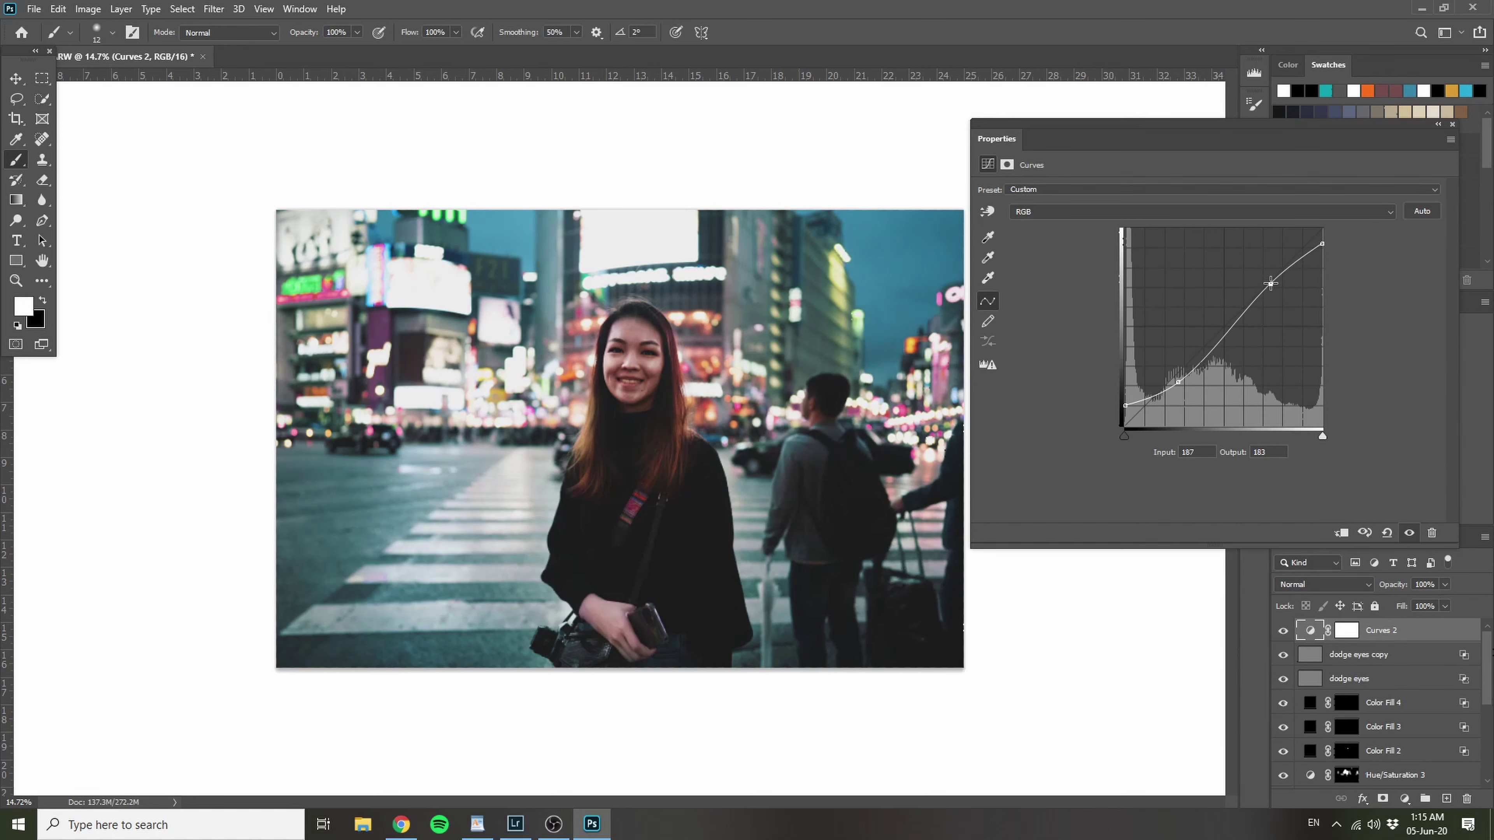
left_click_drag(1269, 283, 1278, 290)
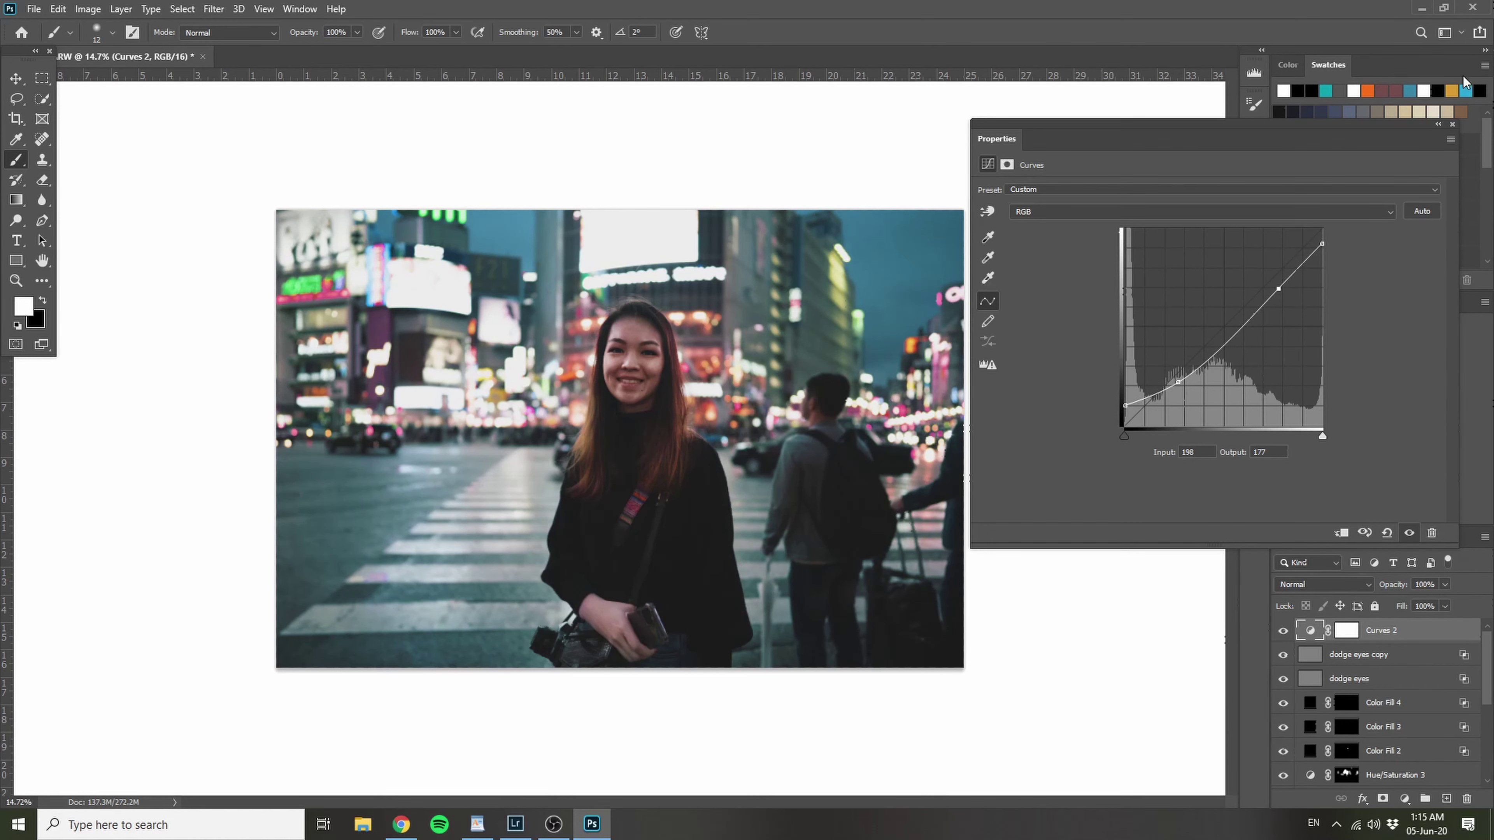
left_click(1451, 125)
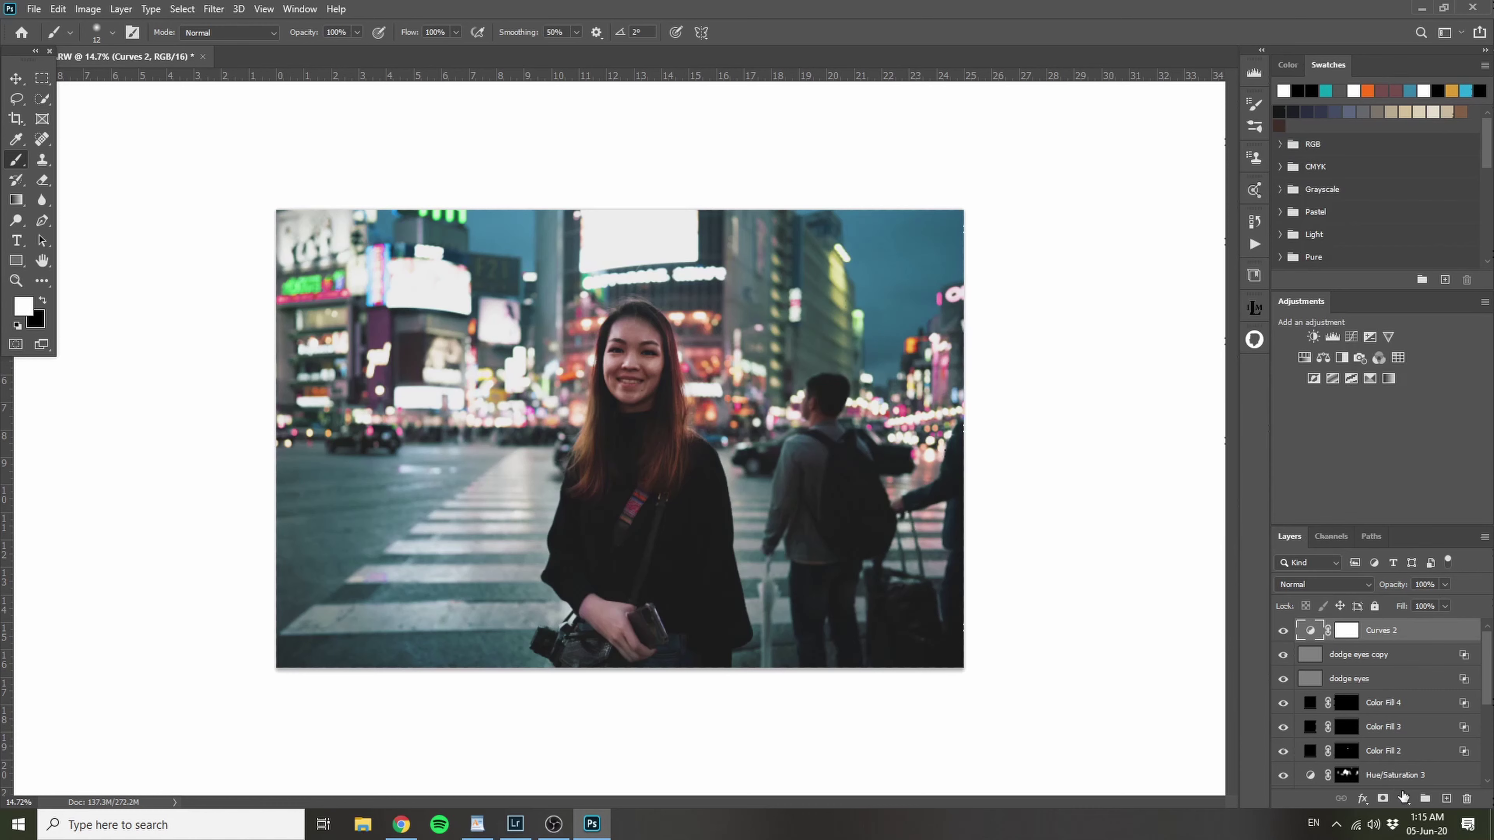
Step: Add a second Curves adjustment layer on top and brighten the midtones with a point at input 110, output 130
left_click(1404, 799)
left_click(1419, 598)
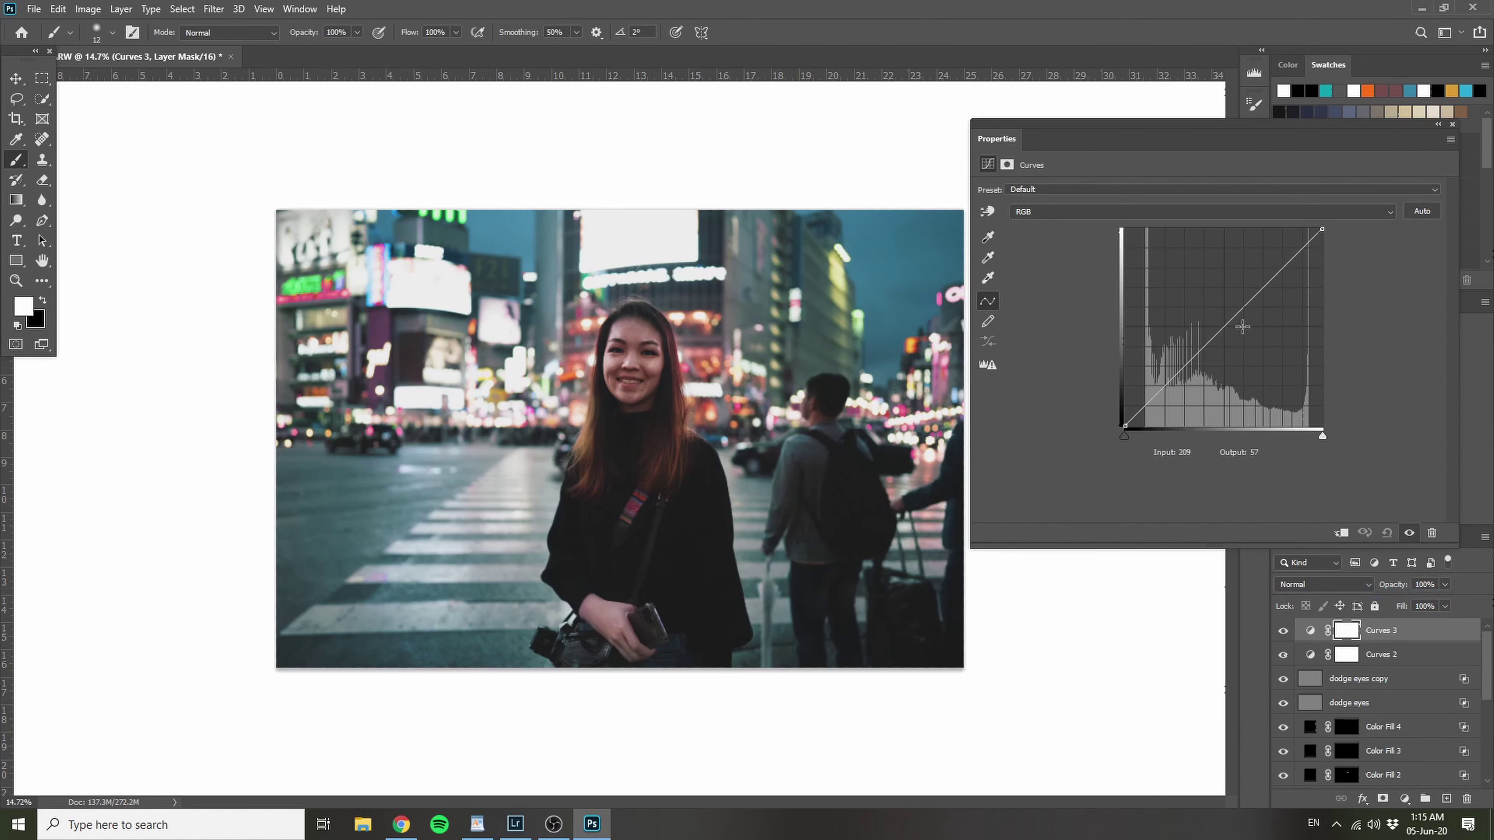
left_click(1214, 333)
left_click_drag(1213, 332, 1210, 325)
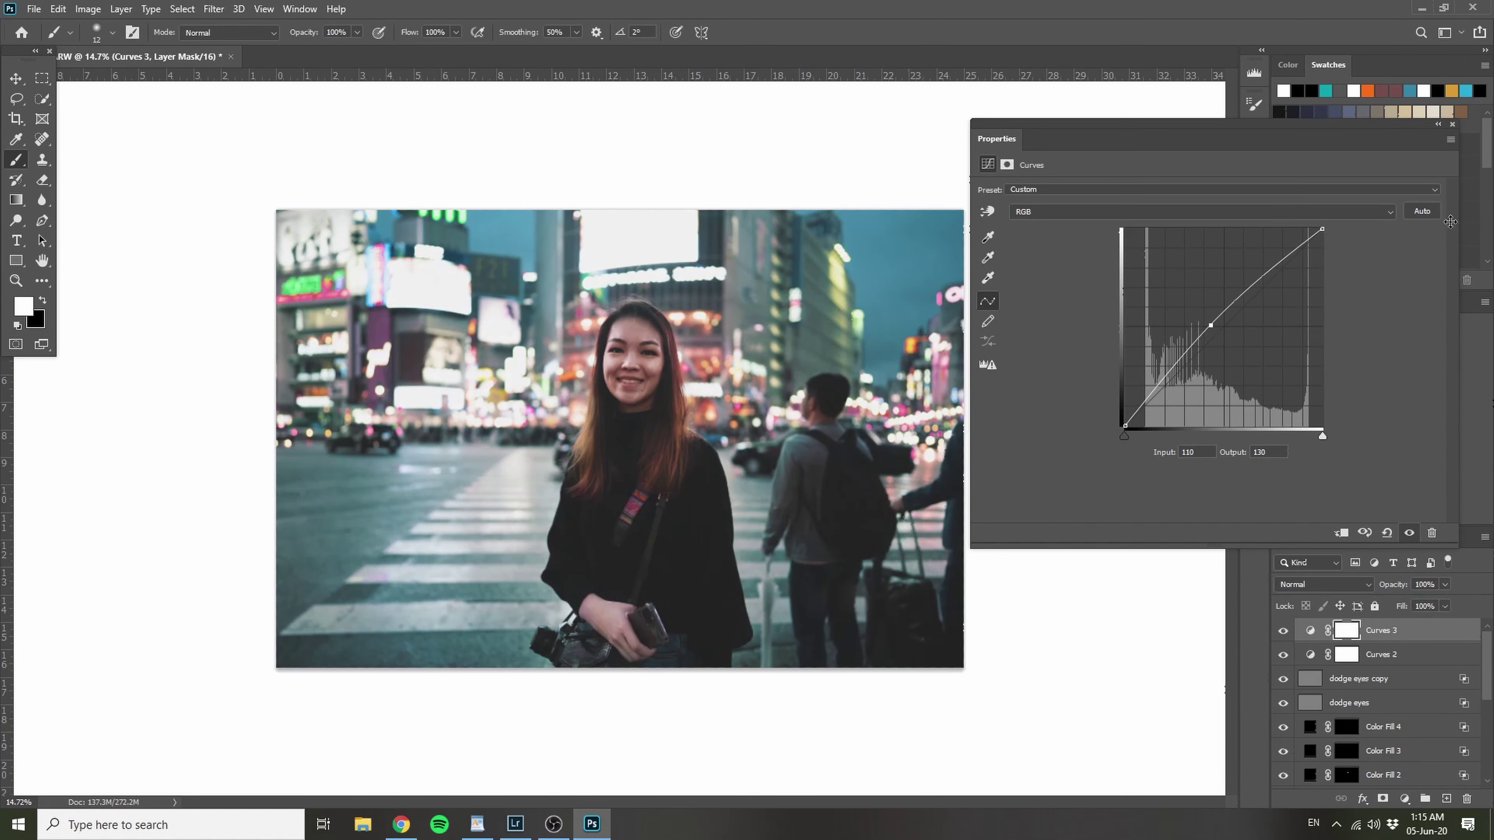
left_click(1452, 124)
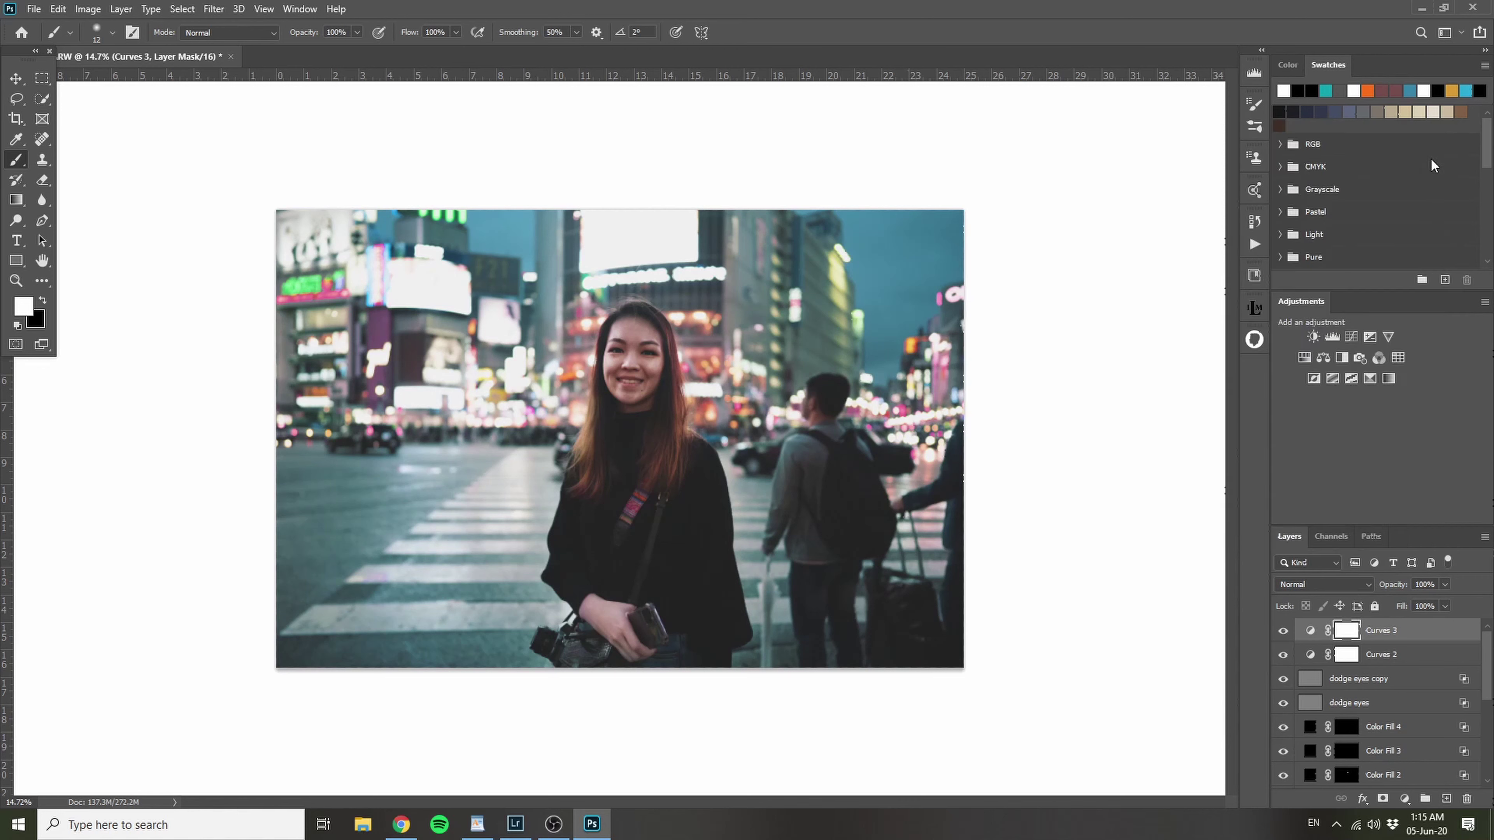
Step: Group the Curves 2 and Curves 3 layers and compare the photo with the group hidden and shown
left_click(1388, 654, "shift")
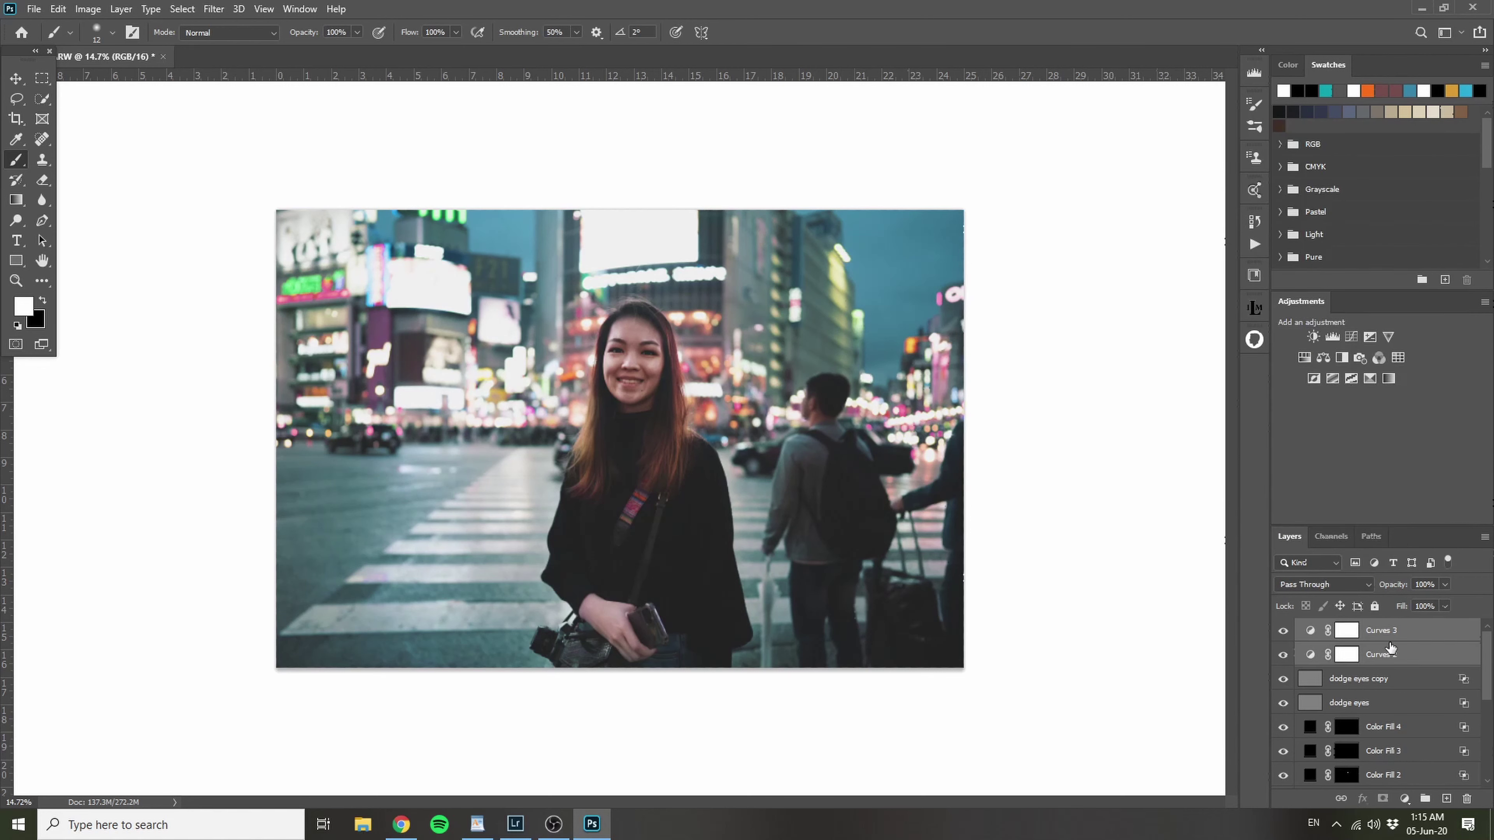
key("ctrl+g")
left_click(1284, 629)
left_click(1284, 629)
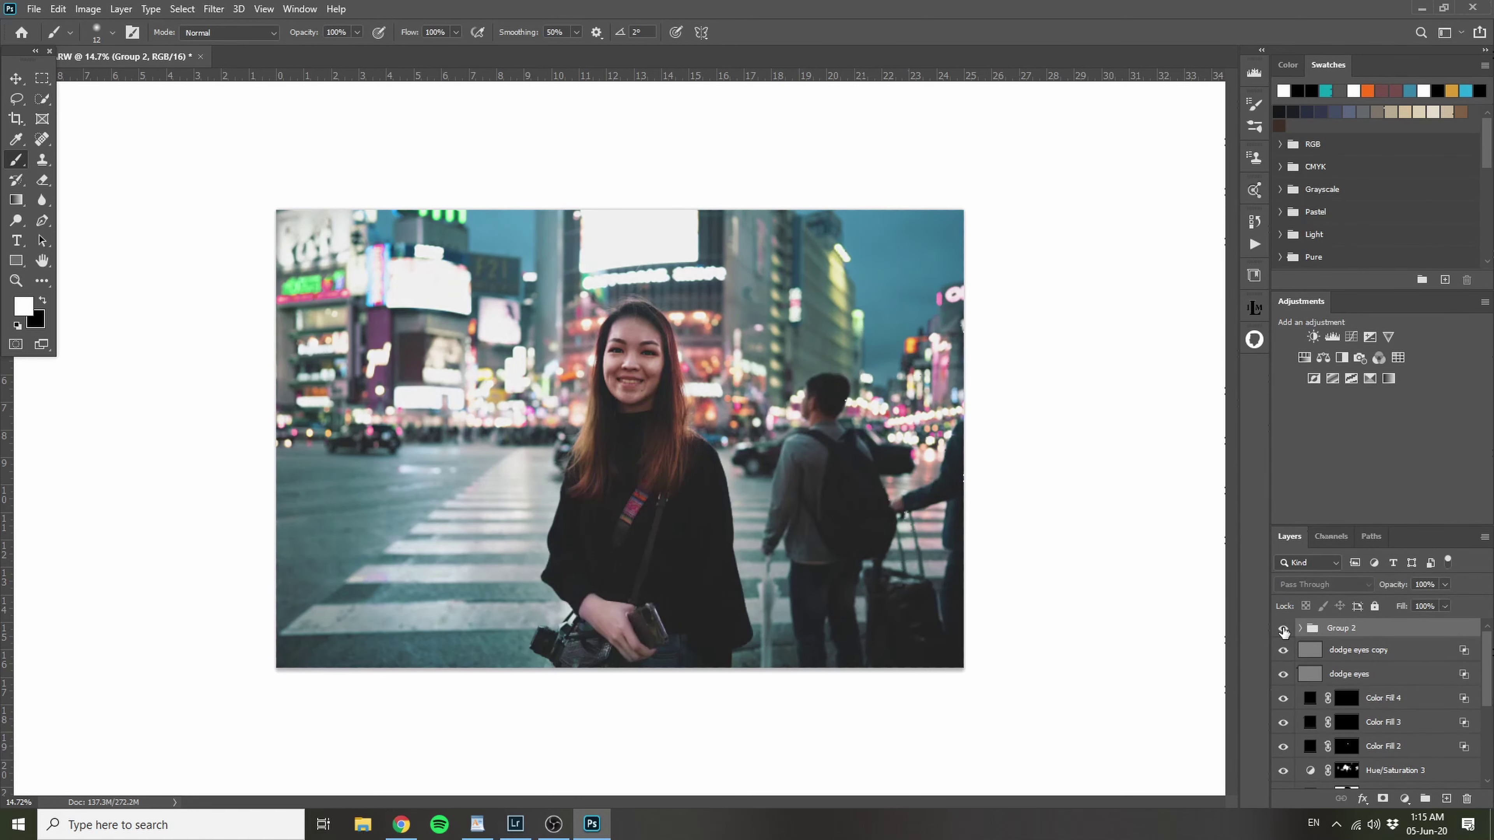
left_click(1284, 630)
left_click(1285, 629)
Step: Delete the group holding both Curves layers and add a new Curves adjustment layer above the dodge eyes copy layer
left_click(1299, 629)
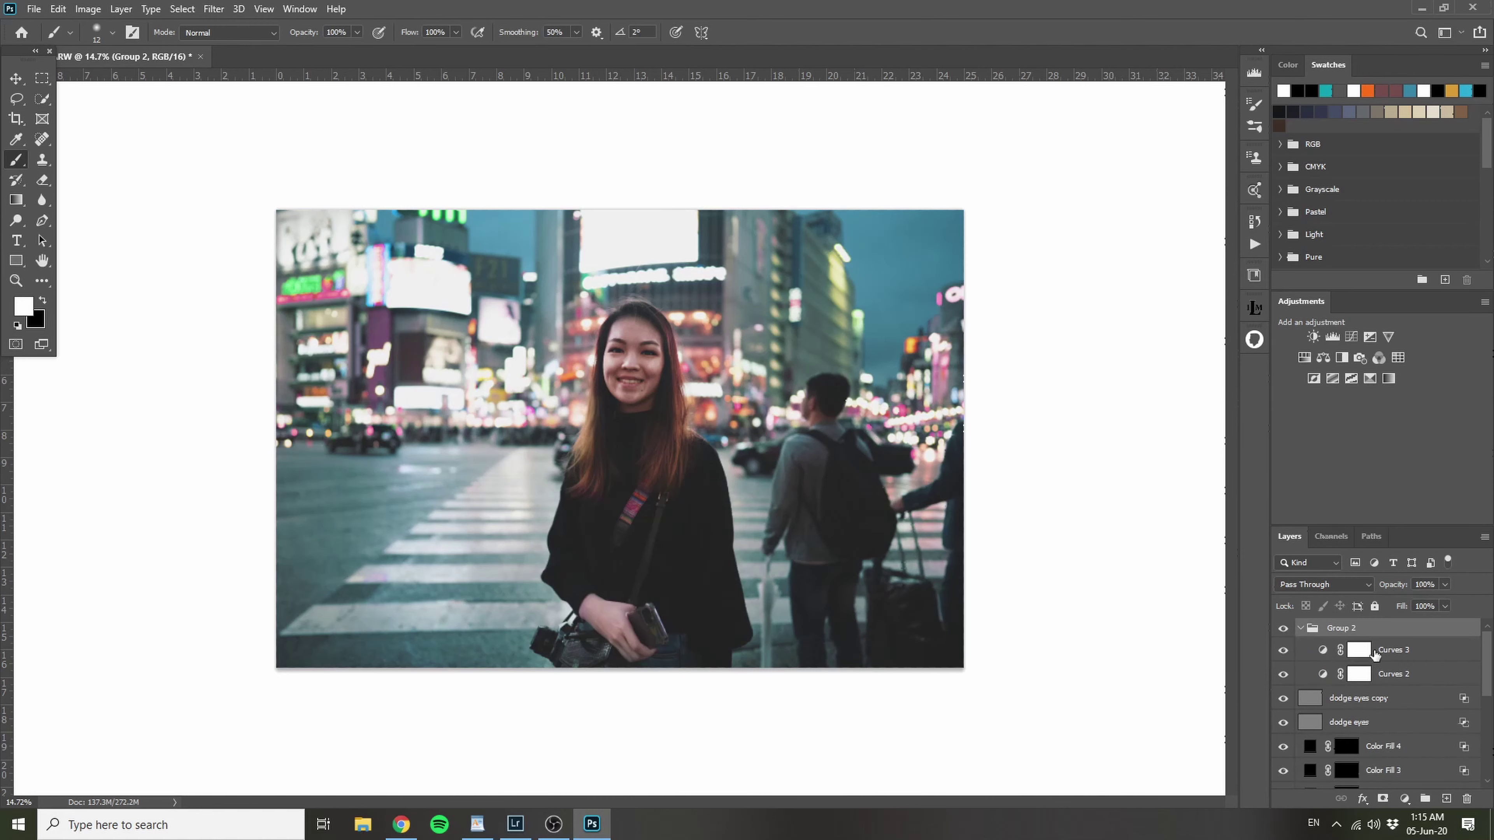
left_click(1383, 656)
left_click(1330, 629)
key("Delete")
left_click(1405, 799)
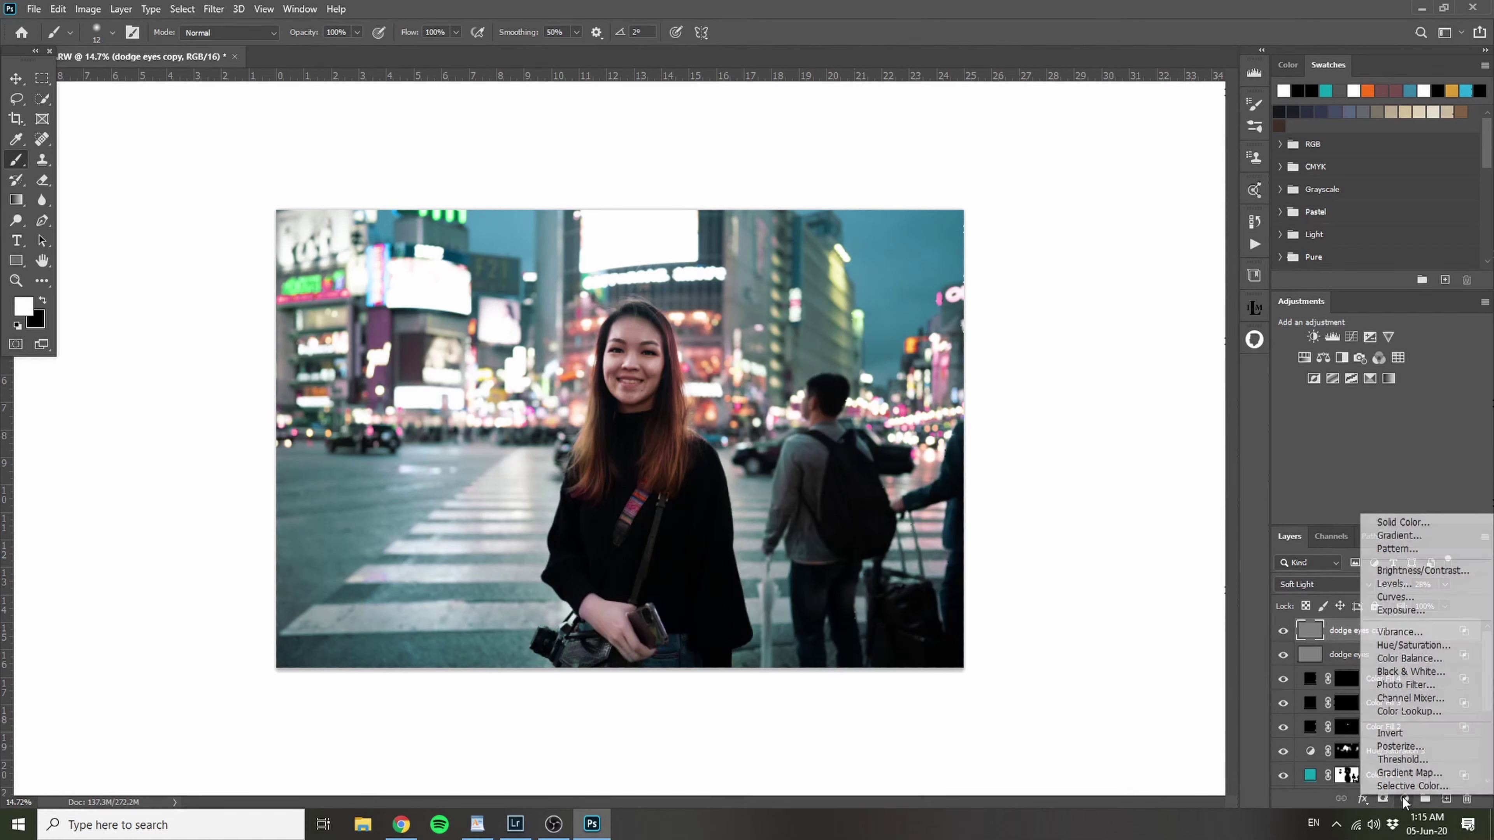
left_click(1421, 597)
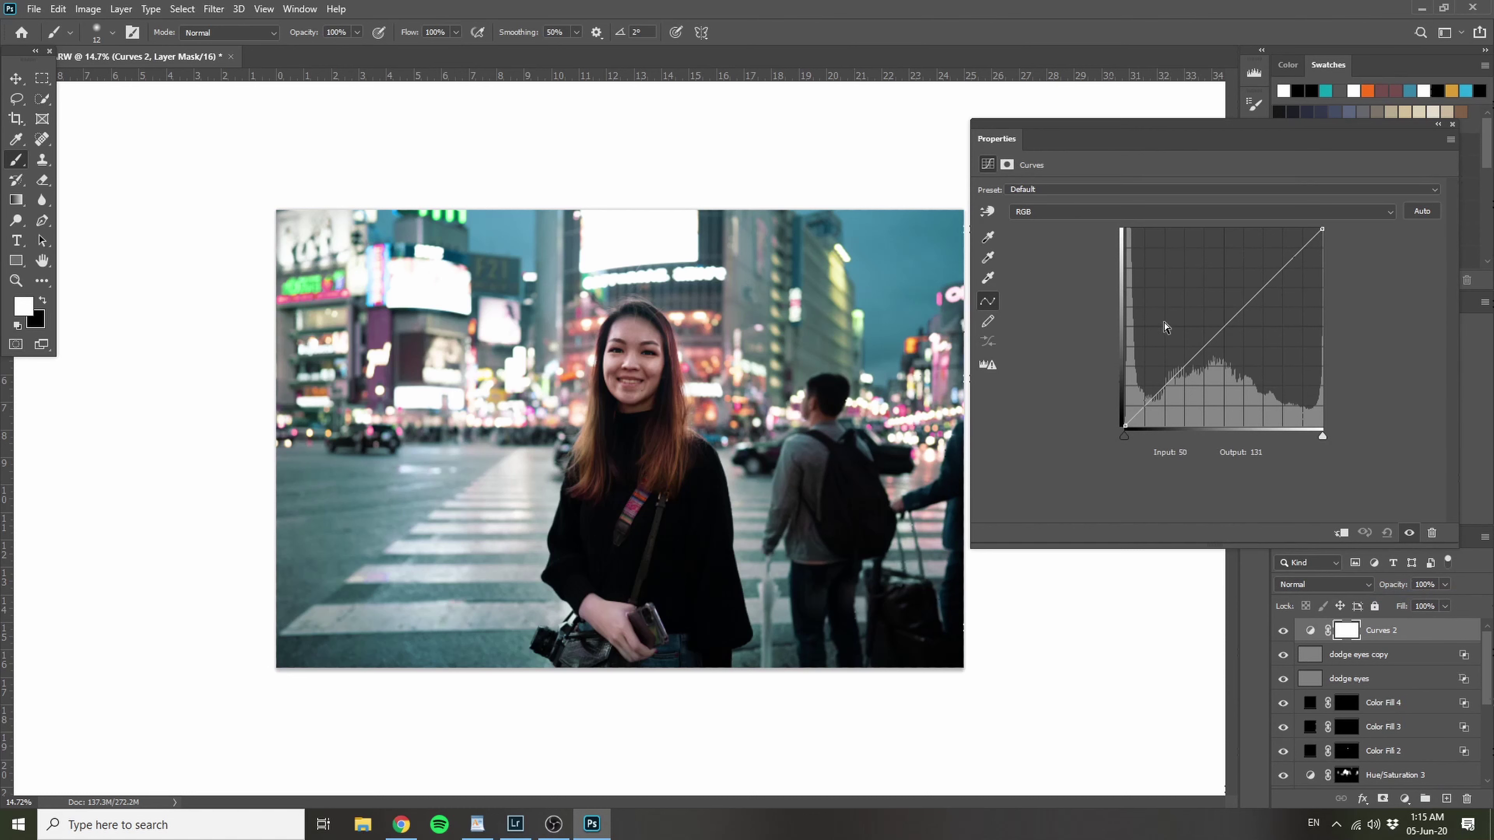
Step: Try a strong contrast S-curve with a lowered shadow point and a highlight point at input 175, output 202
left_click_drag(1180, 372, 1194, 384)
left_click_drag(1280, 297, 1259, 270)
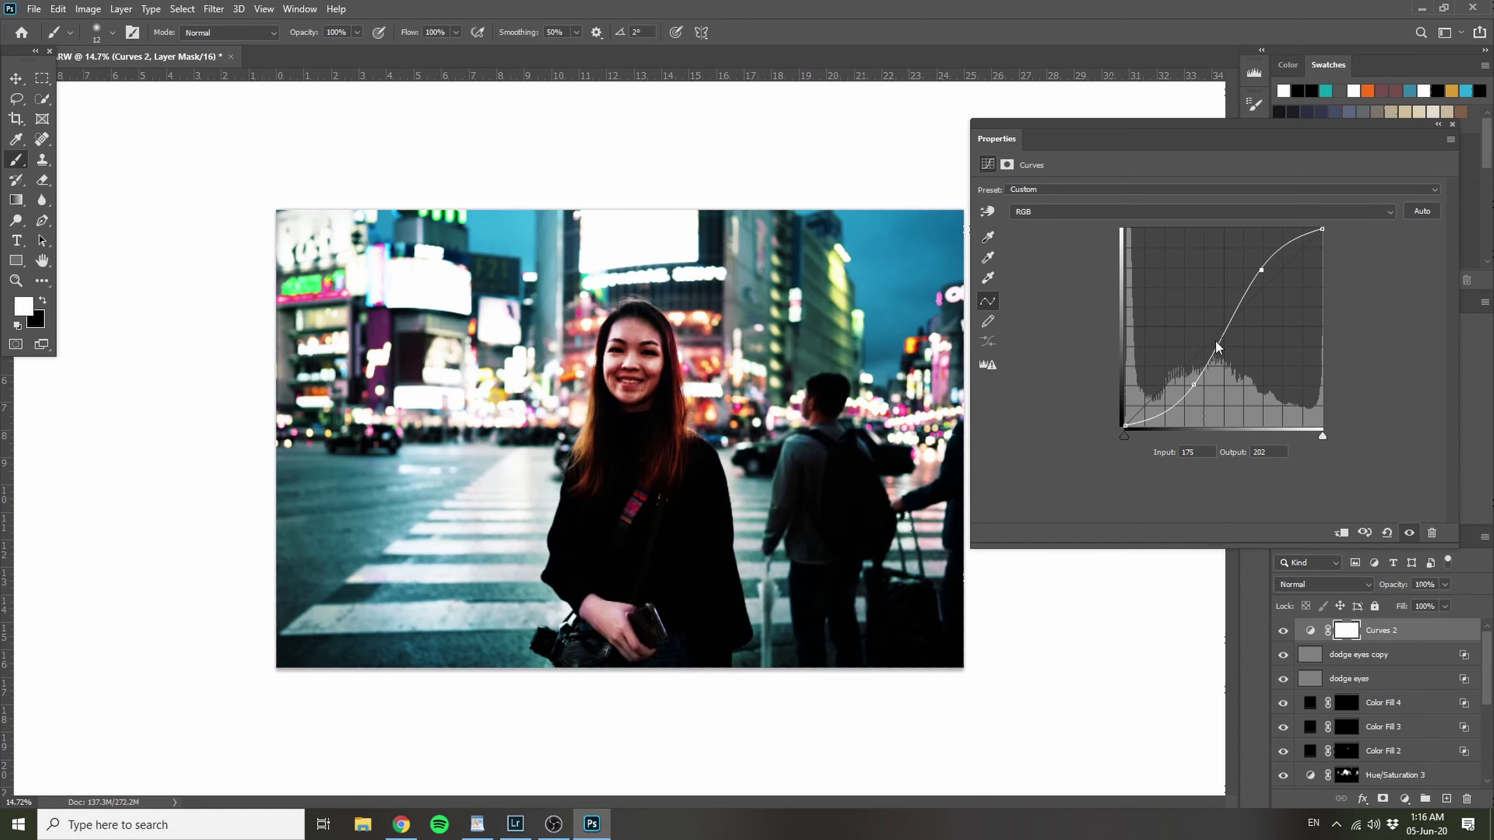
key("ctrl+z")
key("ctrl+z")
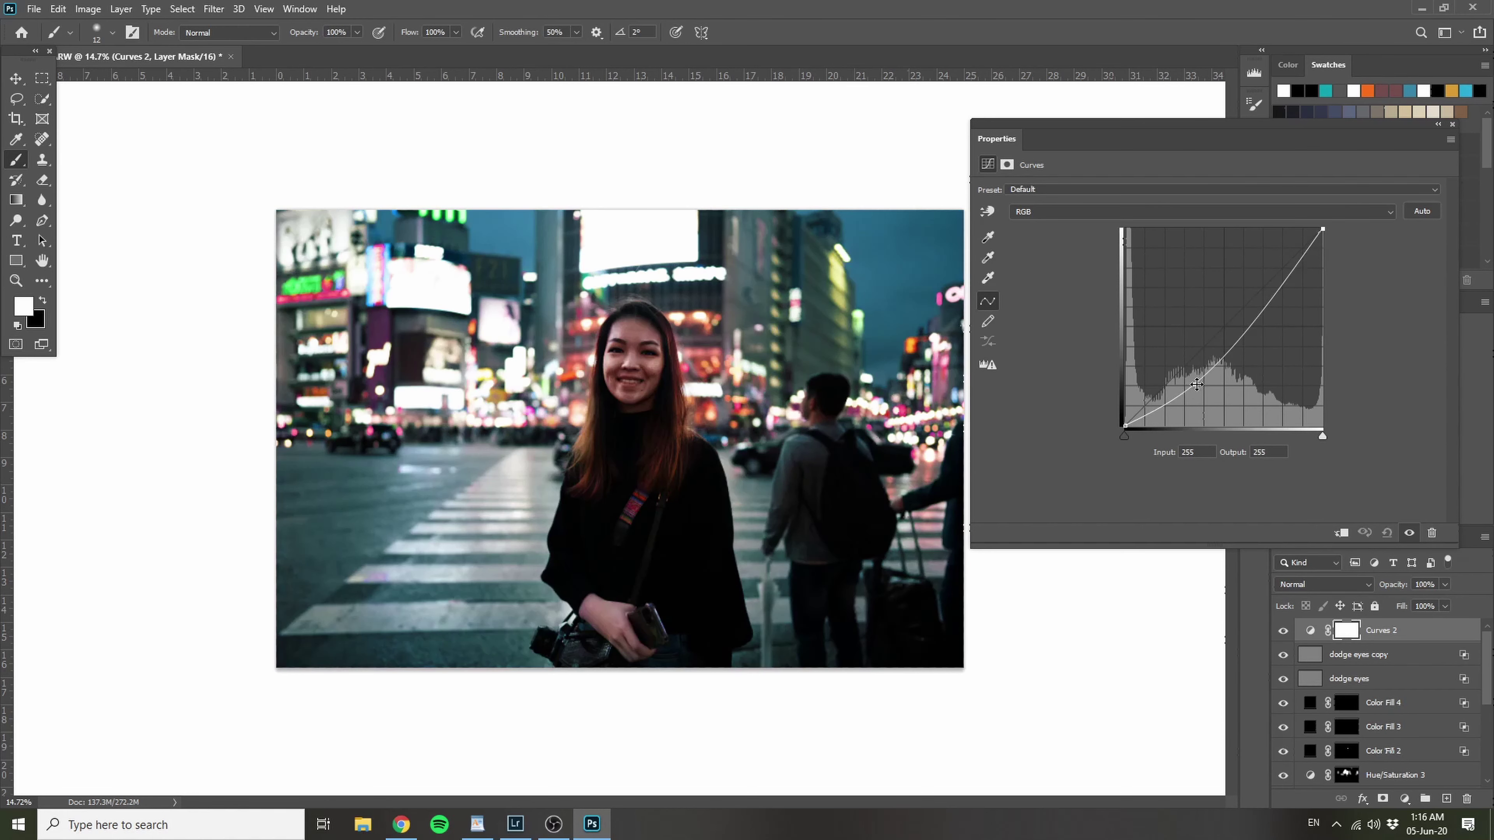
Step: Fade the blacks by raising the curve's black point, add a shadow point at input 70, output 59, and anchor the highlights
mouse_move(1124, 430)
left_mouse_down()
mouse_move(1120, 410)
mouse_move(1119, 438)
left_mouse_up()
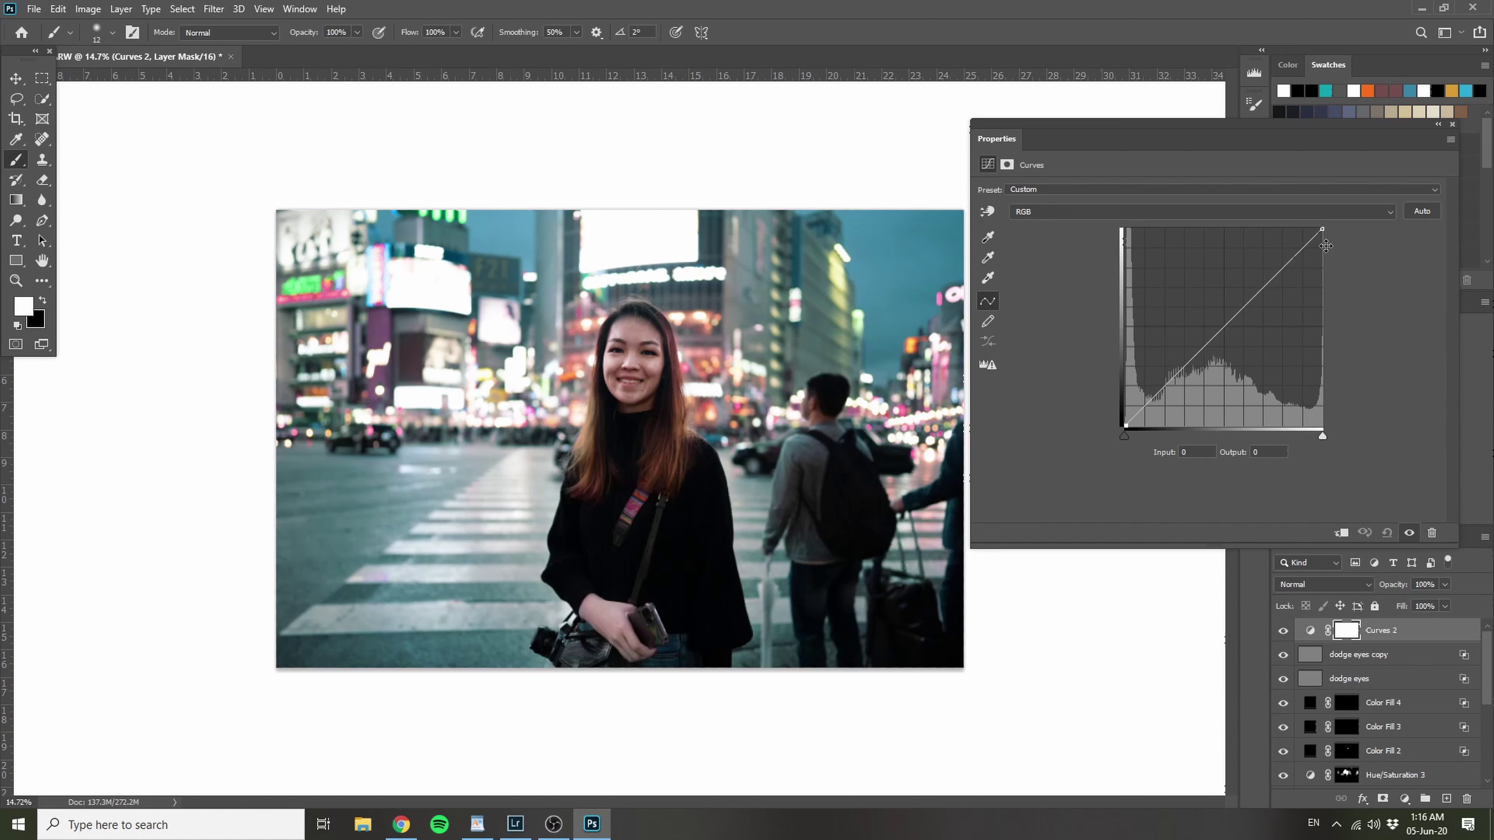
mouse_move(1323, 229)
left_mouse_down()
mouse_move(1335, 247)
mouse_move(1339, 219)
left_mouse_up()
left_click_drag(1124, 423, 1179, 381)
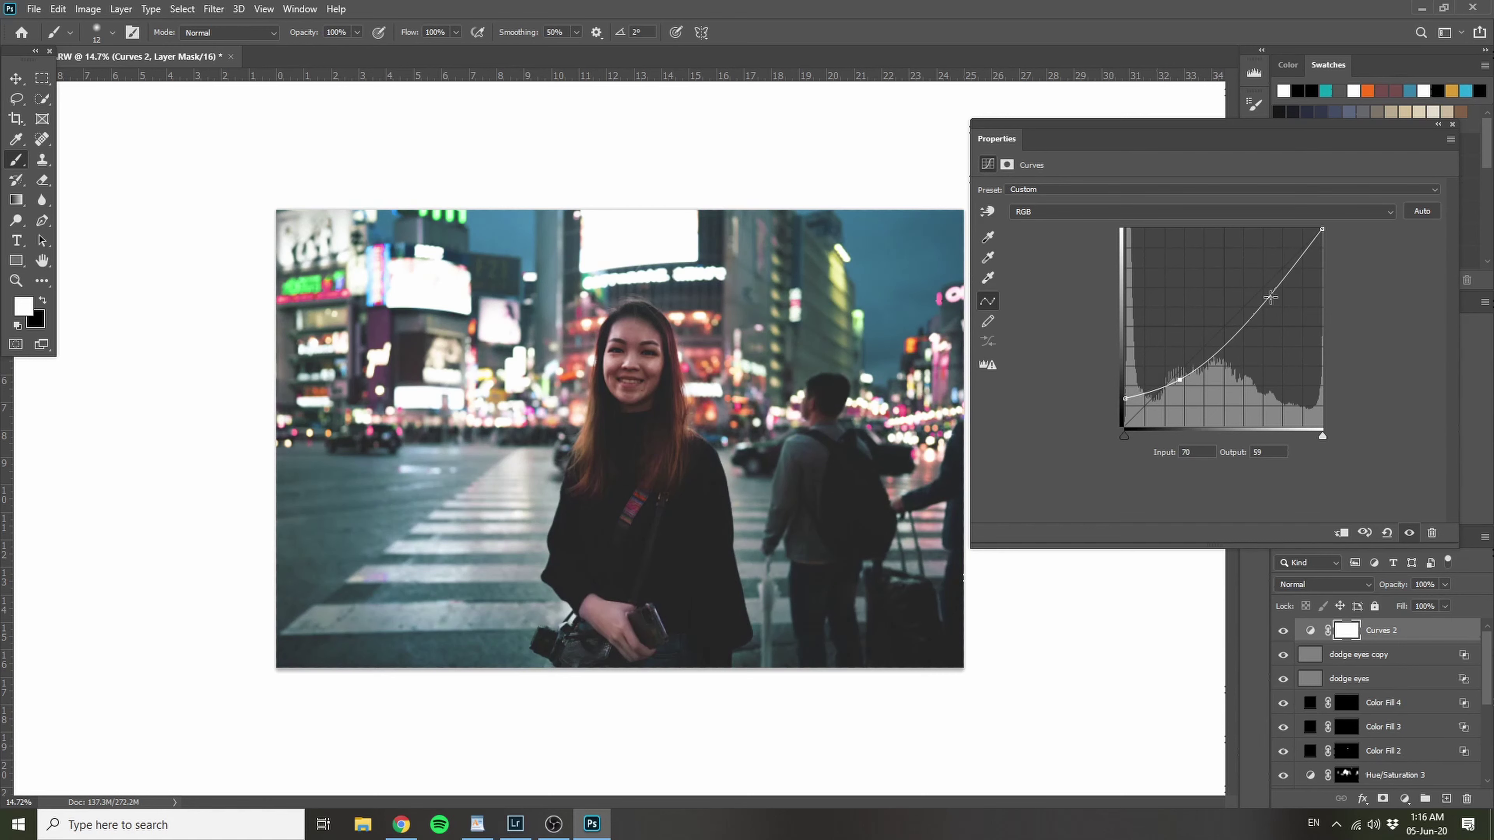
left_click_drag(1268, 297, 1271, 296)
Step: Lower the Curves 2 layer's opacity to about 61% and compare the photo with the layer hidden and shown
left_click(1452, 124)
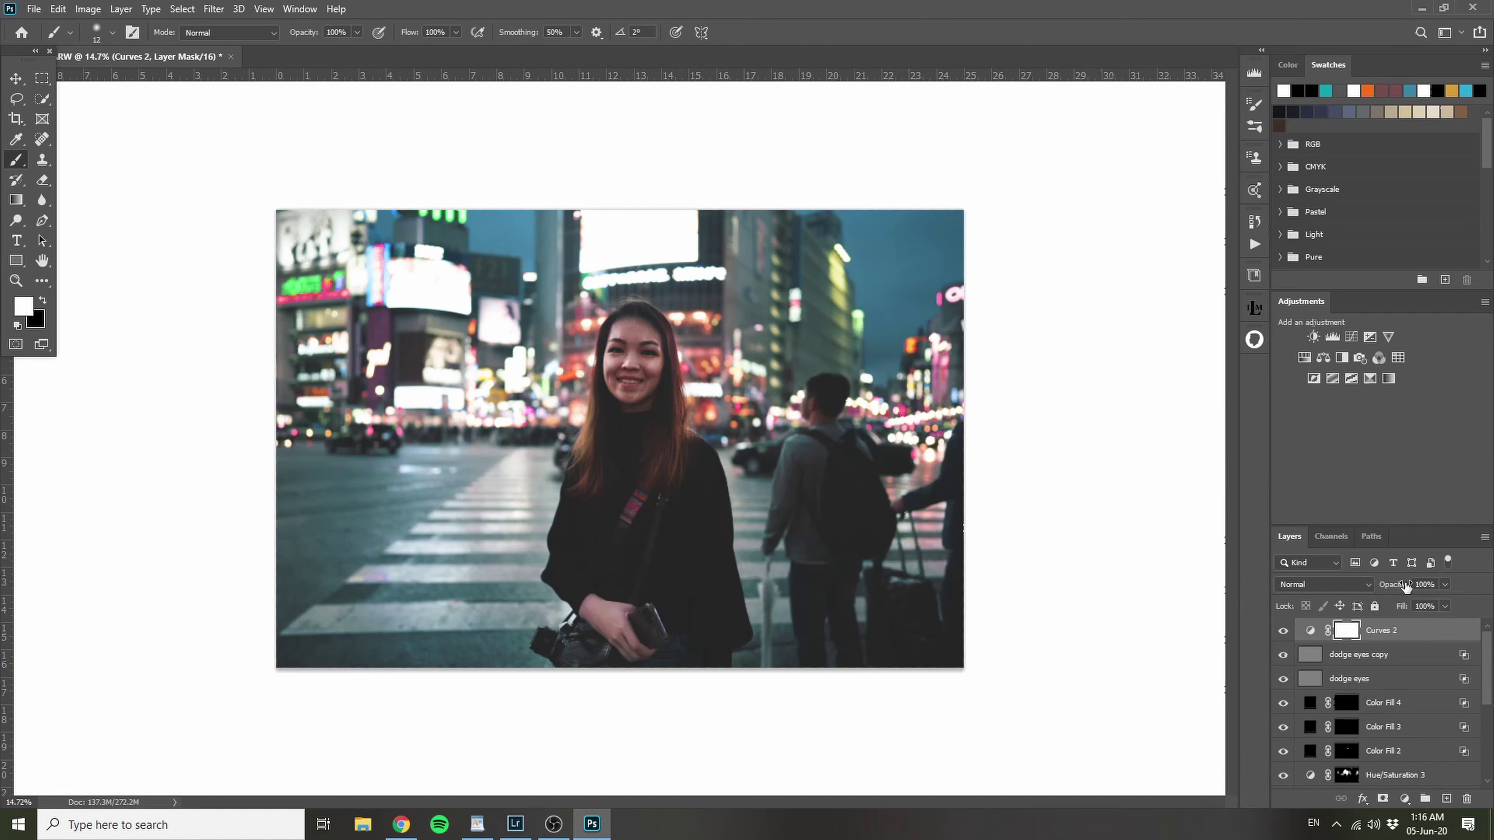
mouse_move(1397, 588)
left_mouse_down()
mouse_move(966, 559)
mouse_move(1020, 555)
left_mouse_up()
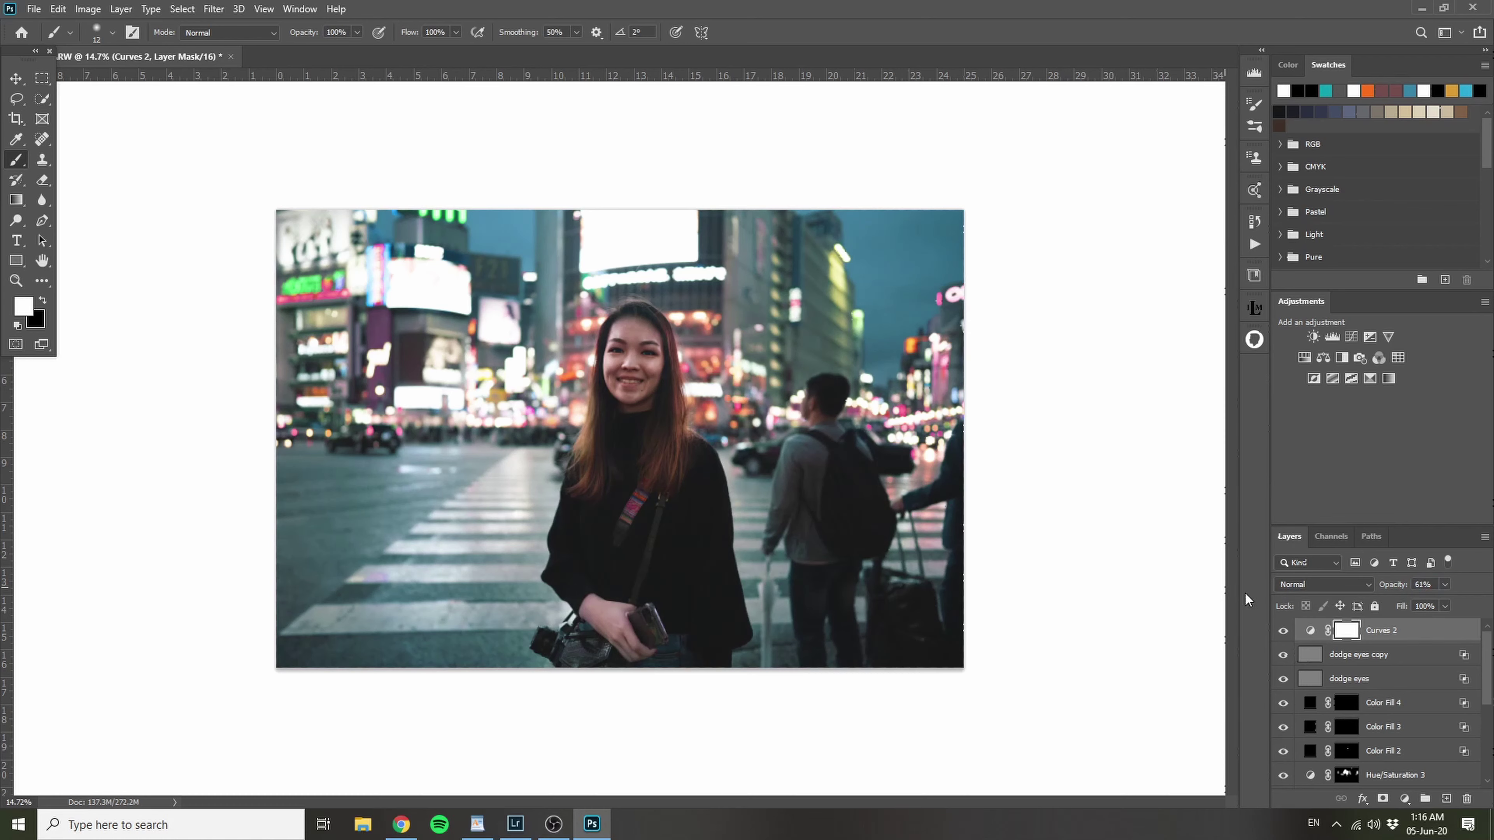
left_click(1284, 631)
left_click(1283, 631)
Step: Compare the original Background with the full edit, and check the photo with Curves 2 hidden
scroll(1341, 706, "down", 5)
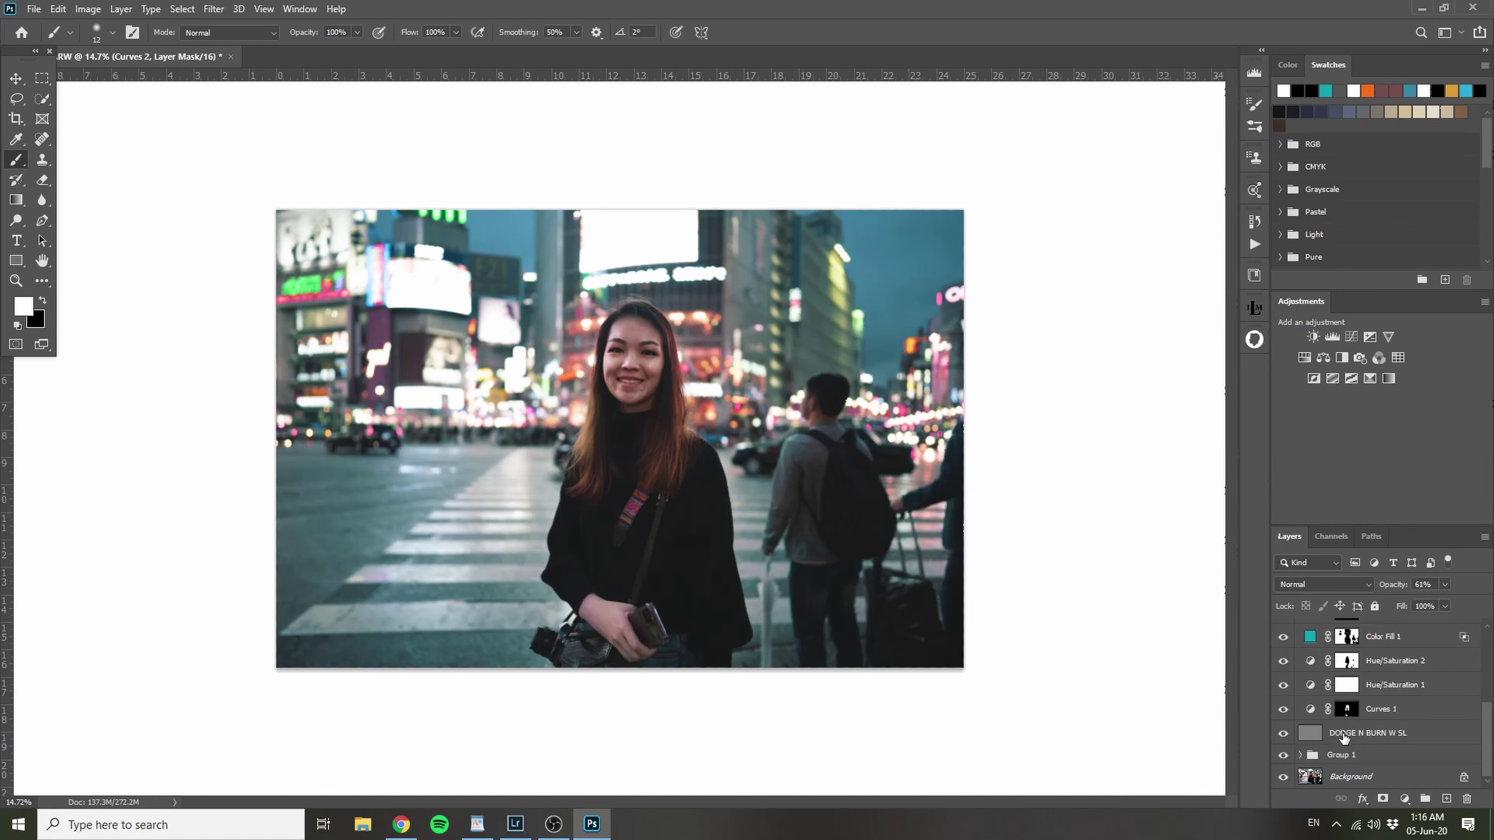
left_click(1284, 778)
left_click(1284, 777)
left_click(1284, 777)
left_click(1284, 777)
scroll(1284, 706, "up", 5)
left_click(1282, 631)
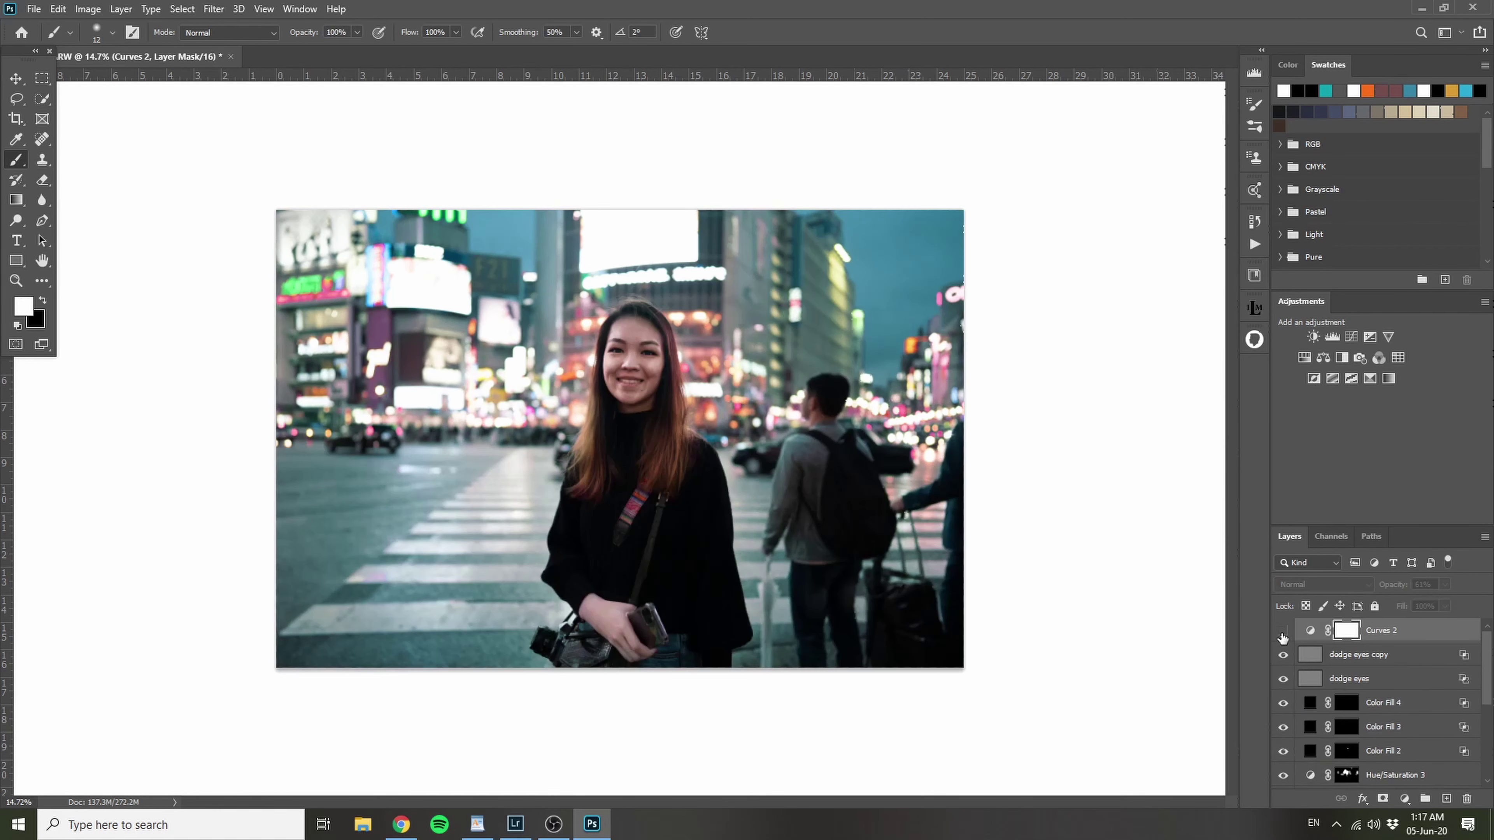